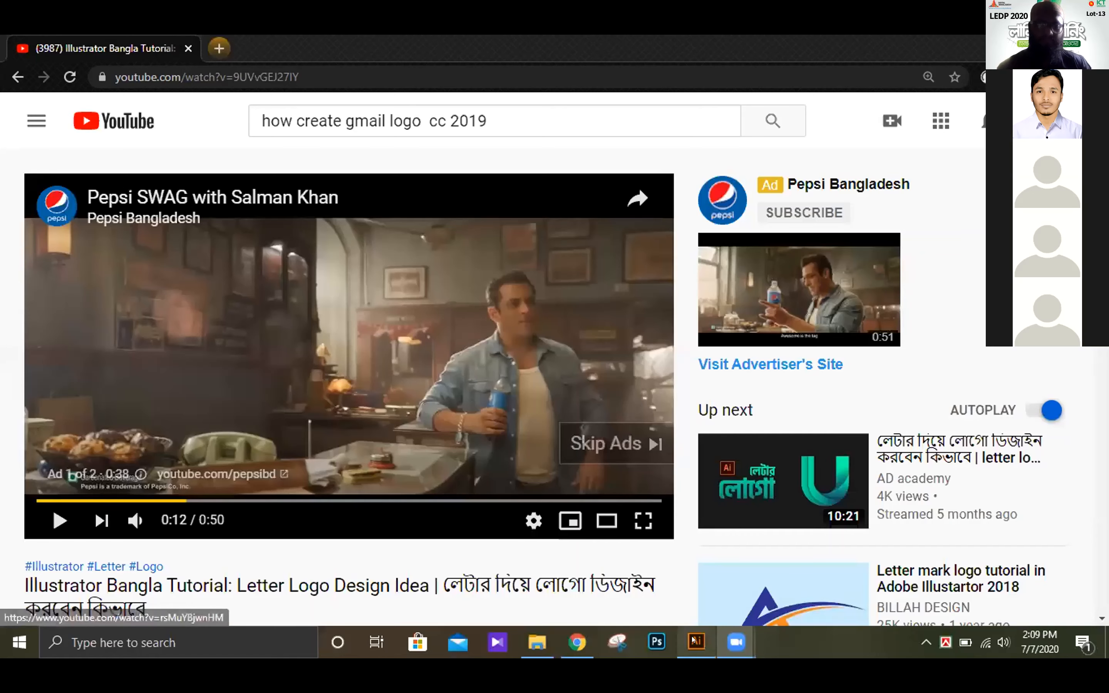
# Step: Switch to Illustrator and open the Illustrator file Adidas02 from the class-24 logo folder inside Illustrator work on drive D
pyautogui.click(695, 641)
pyautogui.click(80, 45)
pyautogui.click(121, 101)
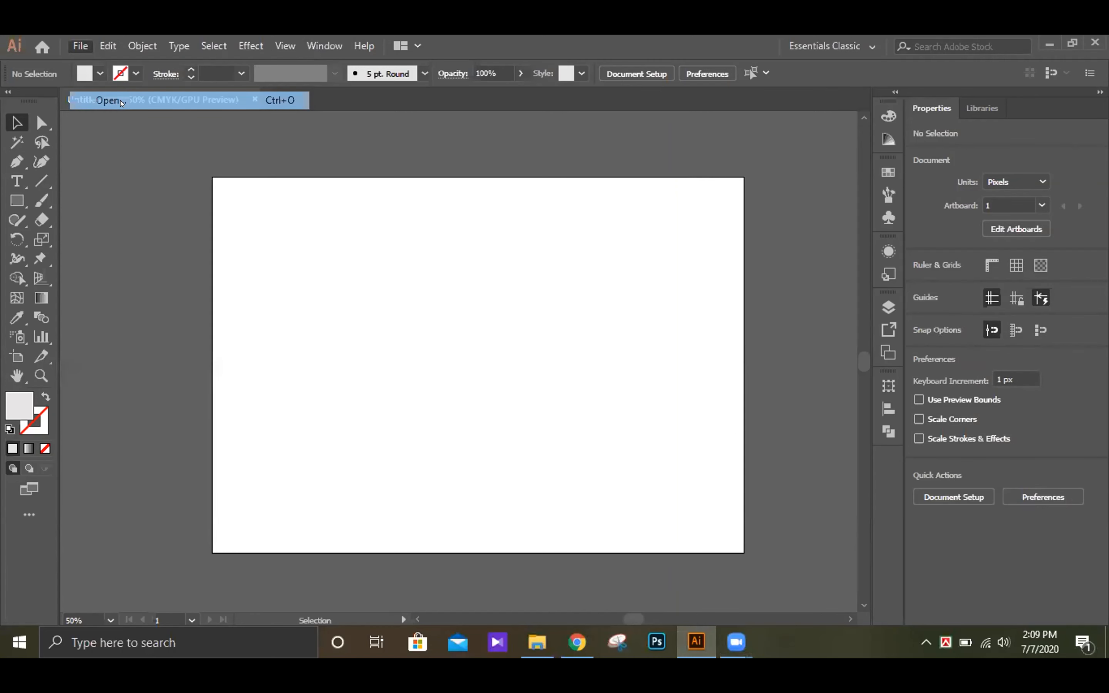
pyautogui.scroll(-2, 81, 285)
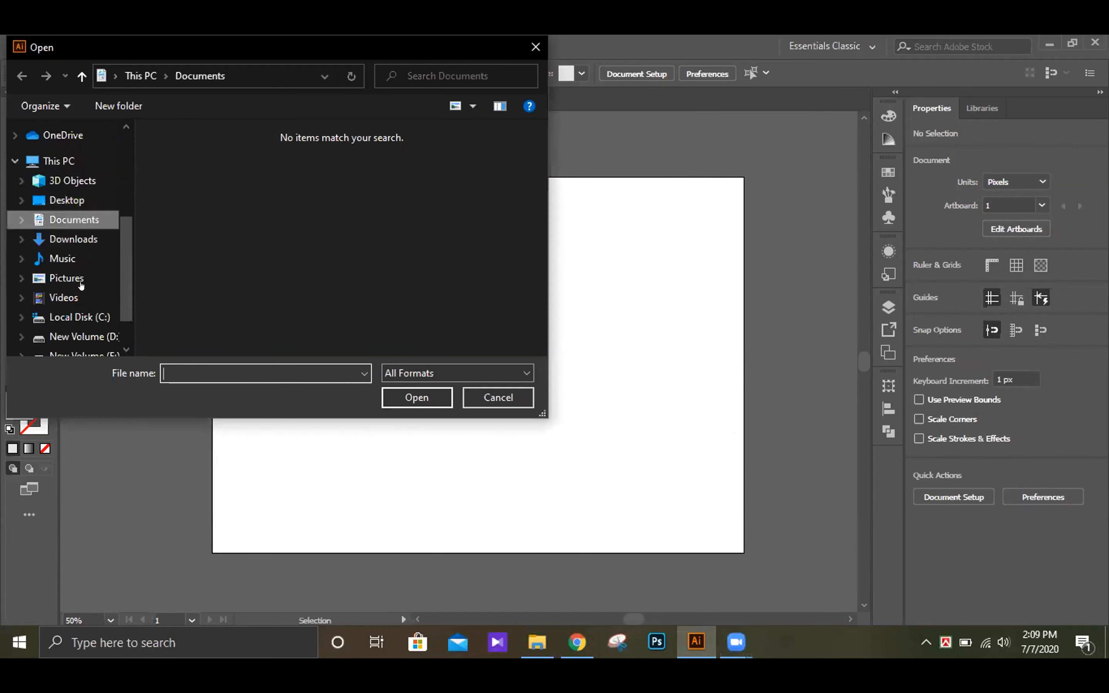
pyautogui.scroll(-2, 81, 286)
pyautogui.click(79, 284)
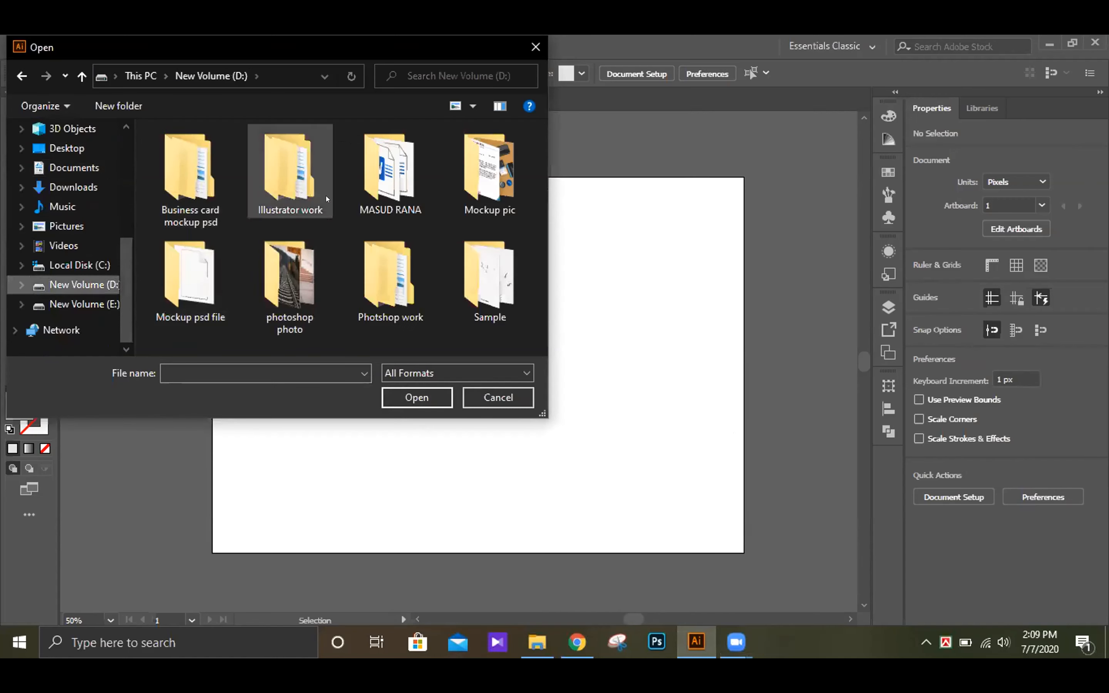
pyautogui.doubleClick(301, 183)
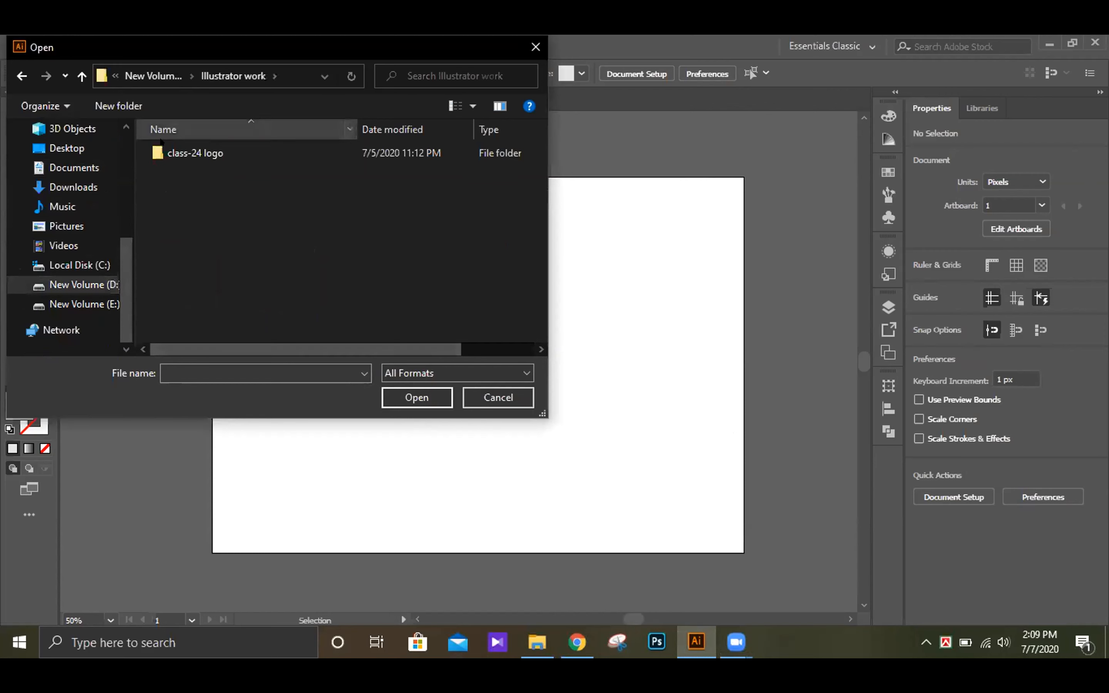
pyautogui.doubleClick(183, 151)
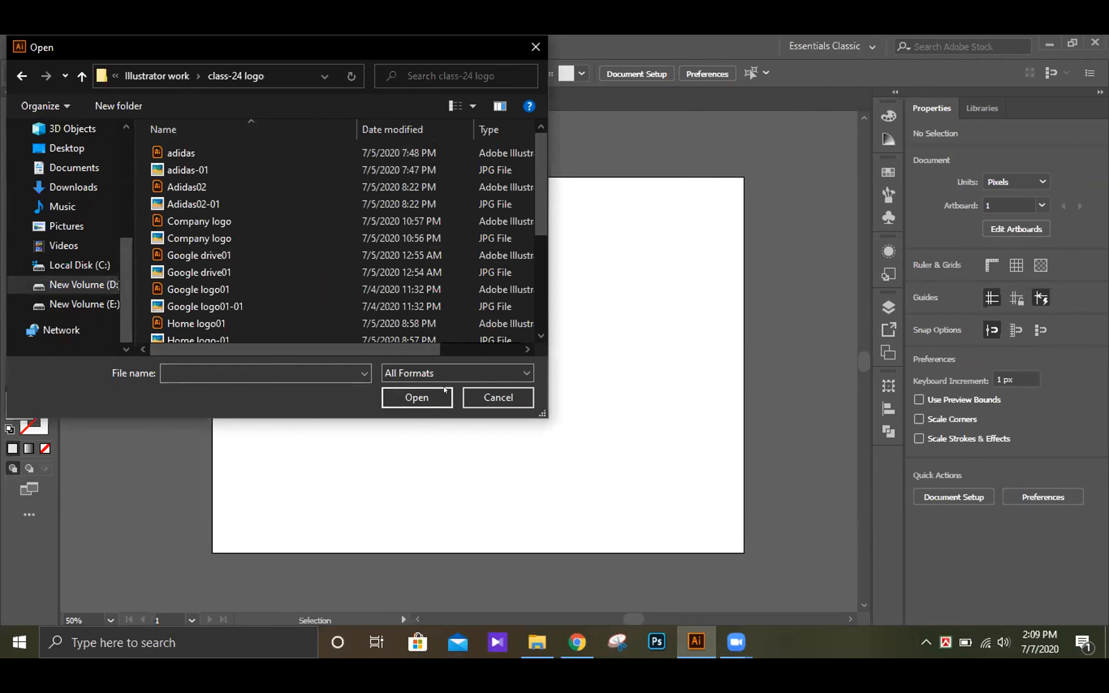
pyautogui.click(199, 185)
pyautogui.doubleClick(199, 185)
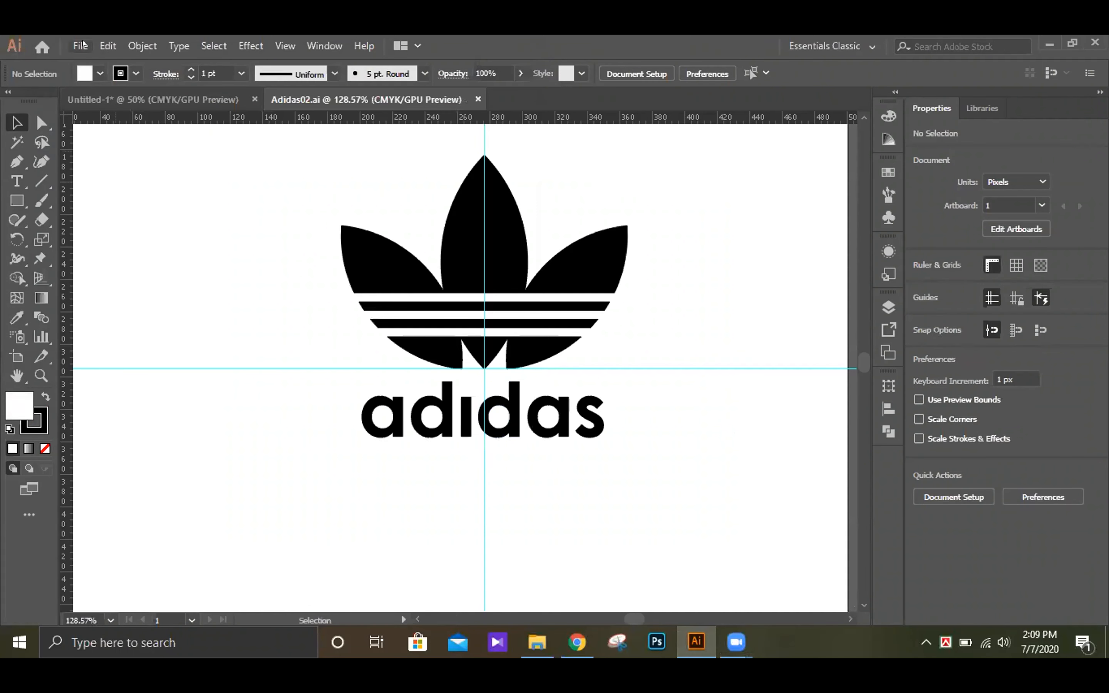
# Step: Open the Illustrator version of the Company logo file from the class-24 logo folder
pyautogui.click(81, 46)
pyautogui.click(120, 103)
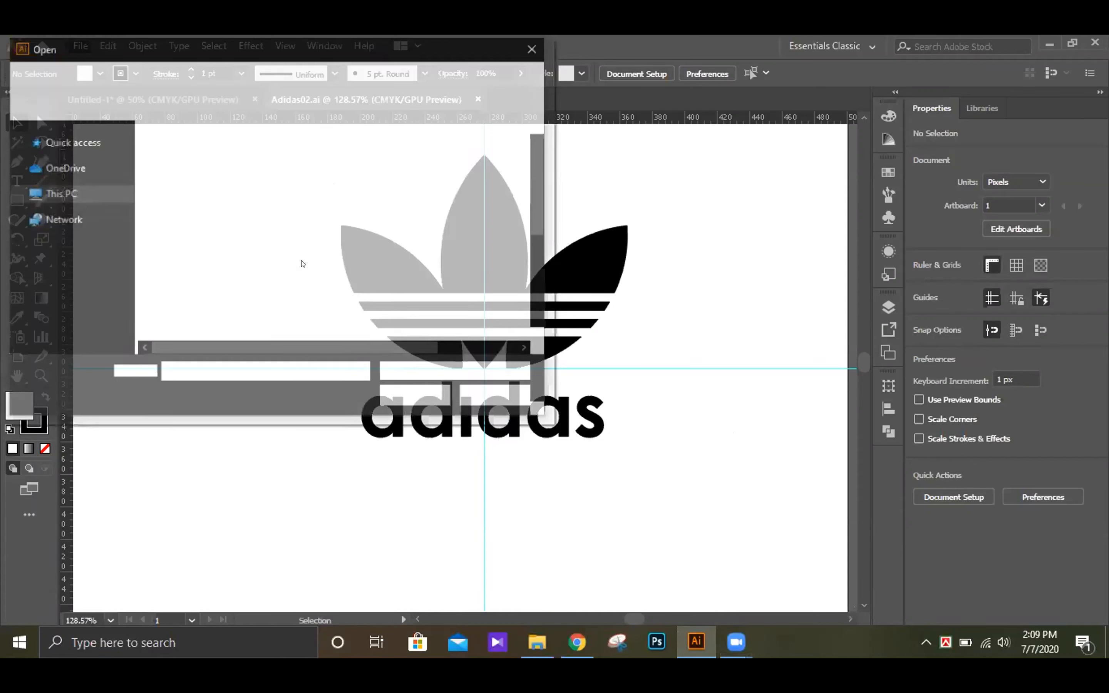
pyautogui.click(200, 221)
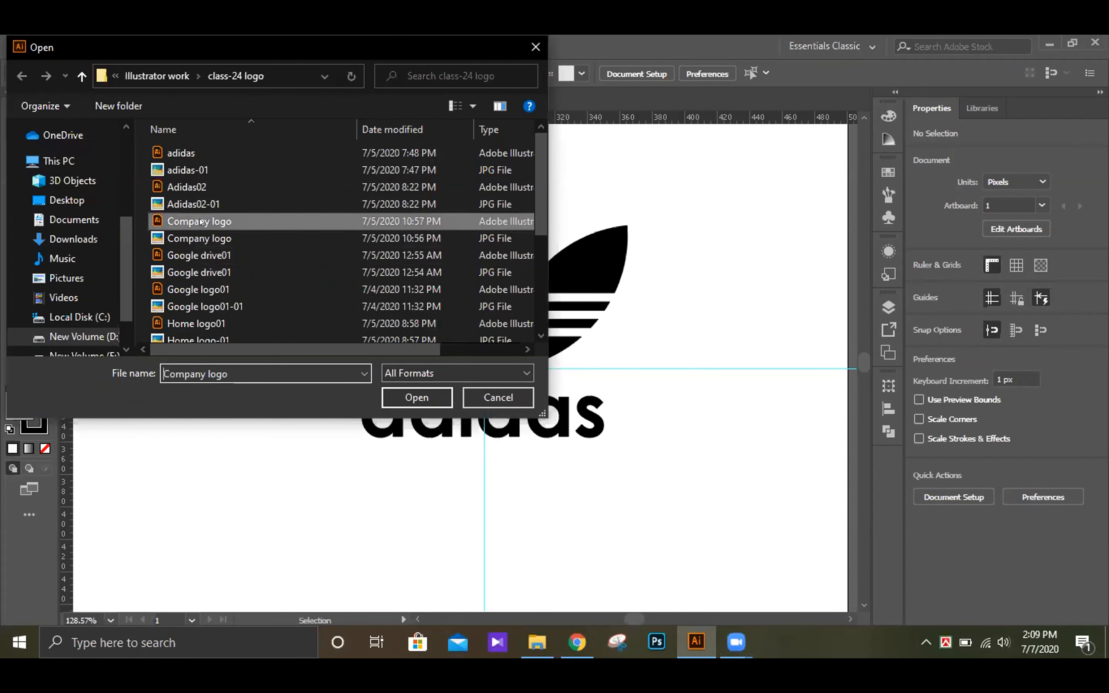
pyautogui.click(416, 397)
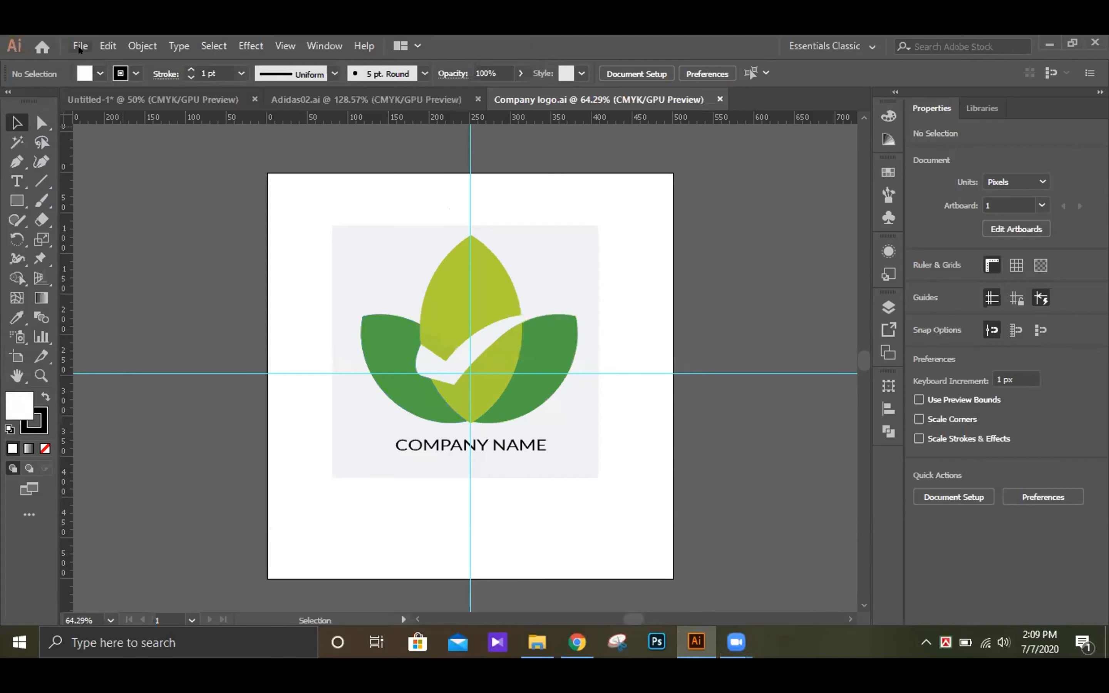
# Step: Open the Illustrator version of the Google drive01 file from the class-24 logo folder
pyautogui.click(80, 46)
pyautogui.click(110, 100)
pyautogui.click(200, 255)
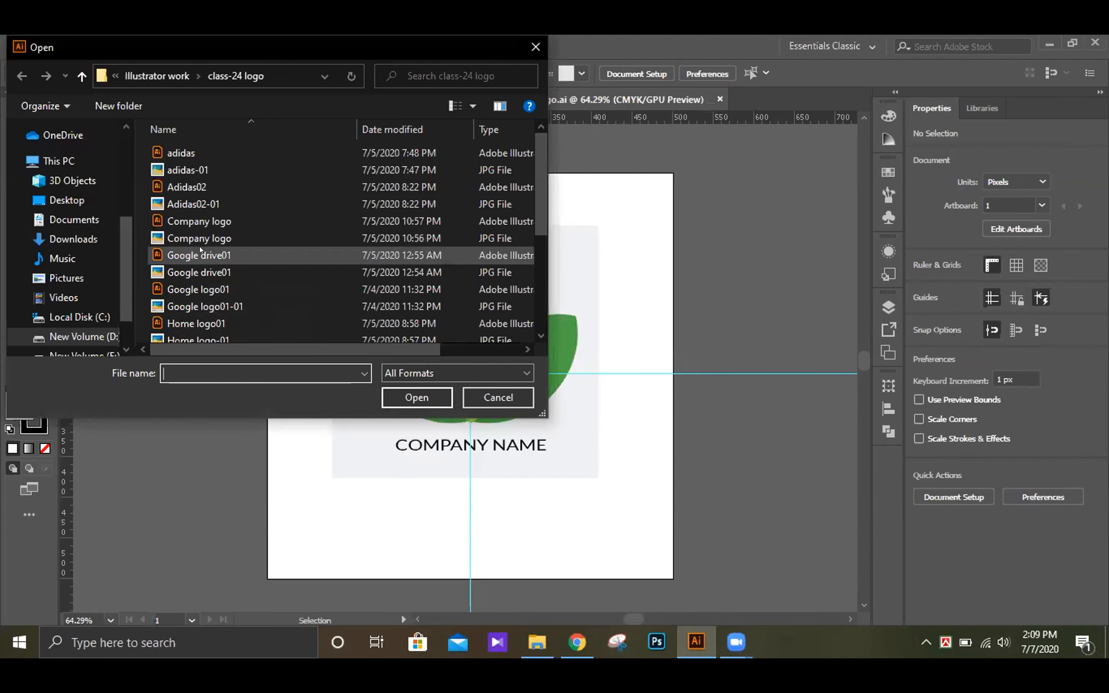
pyautogui.click(409, 395)
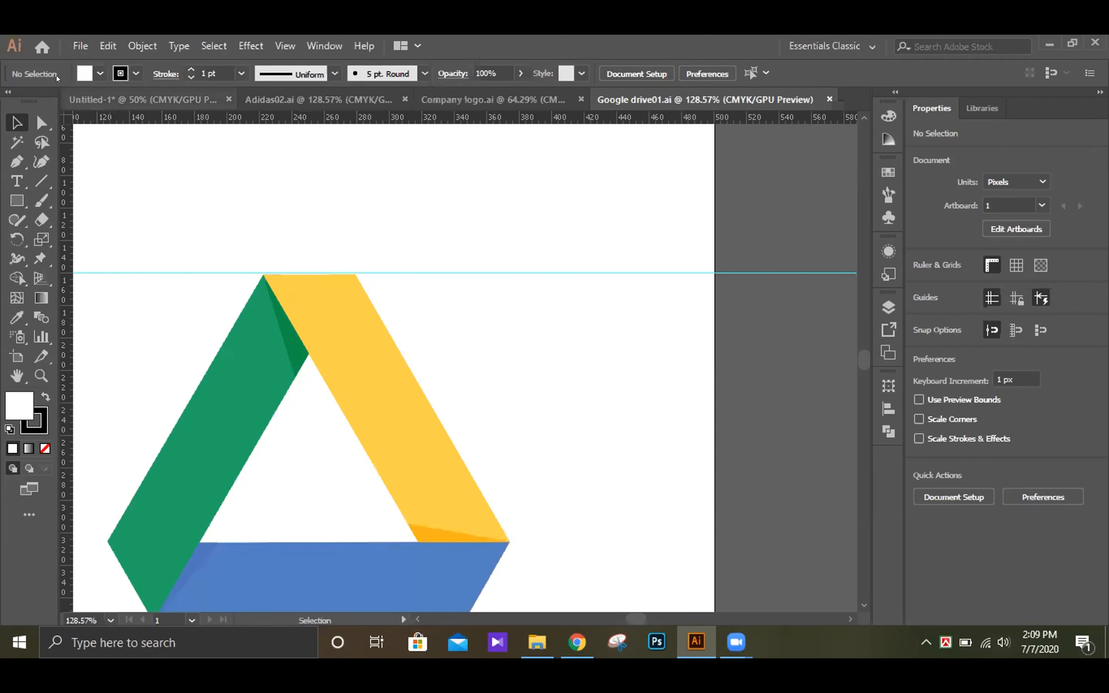
# Step: Open the Illustrator file Home logo01 from the class-24 logo folder
pyautogui.click(79, 46)
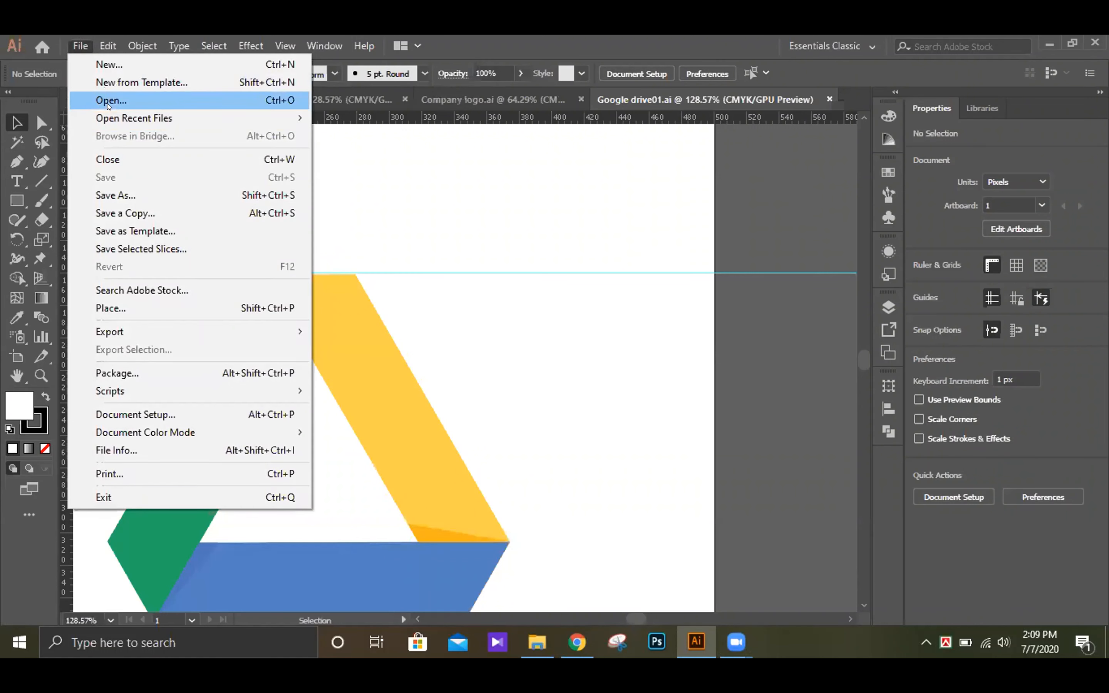
pyautogui.click(109, 105)
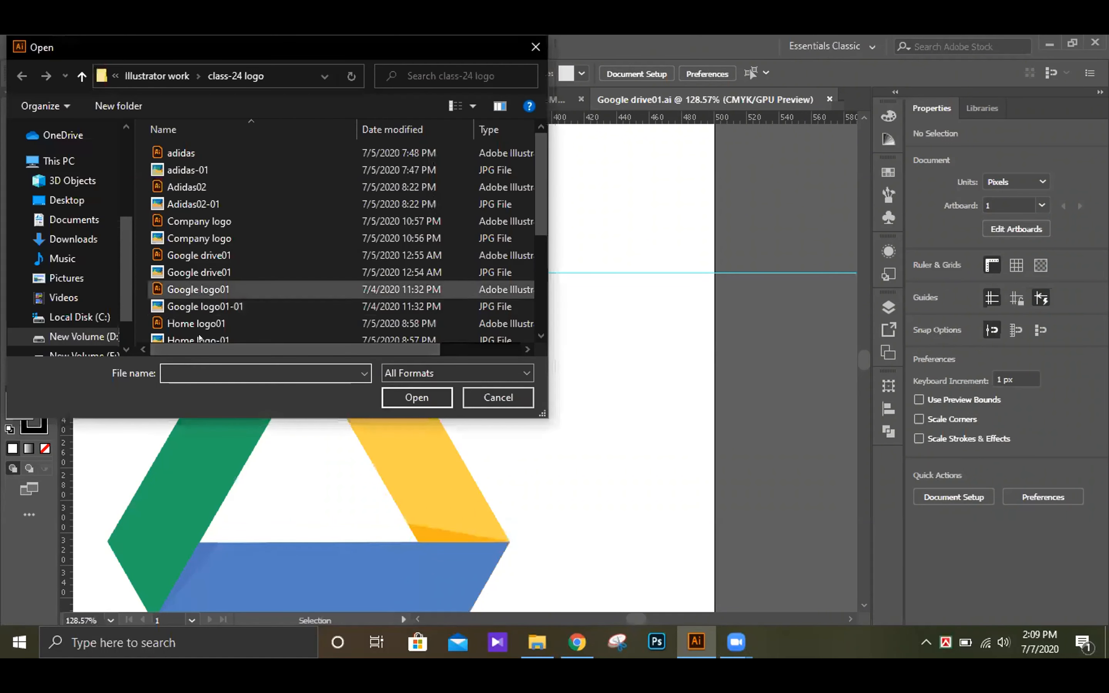
pyautogui.click(200, 323)
pyautogui.click(417, 397)
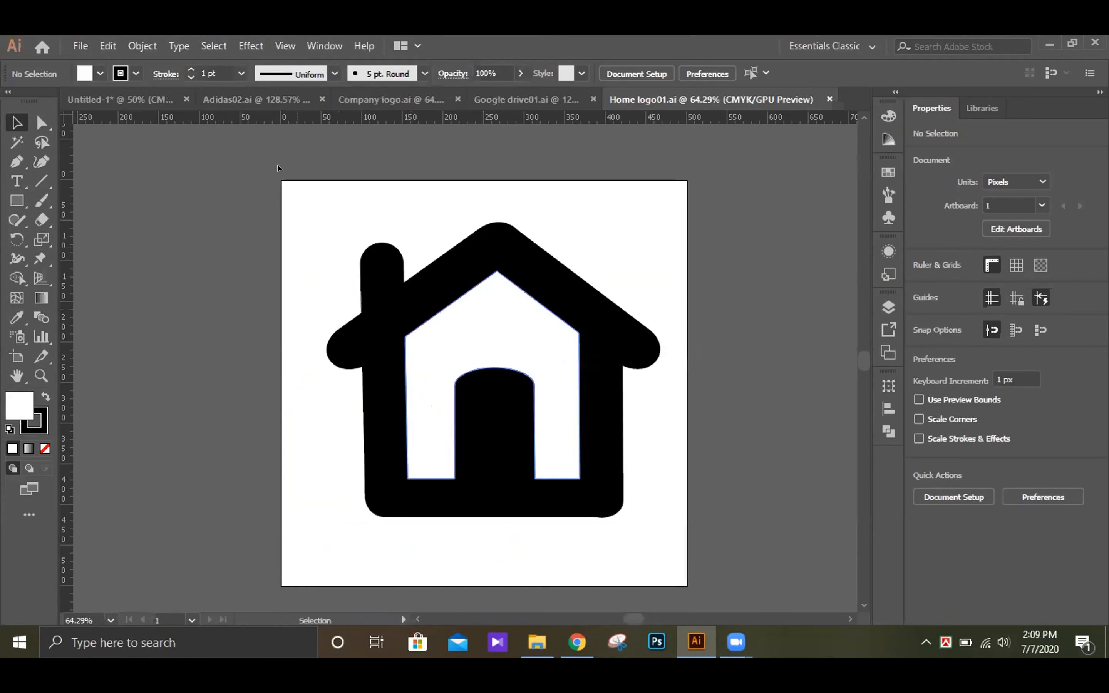
# Step: Open the Illustrator file Instrogram01 from the class-24 logo folder
pyautogui.click(80, 45)
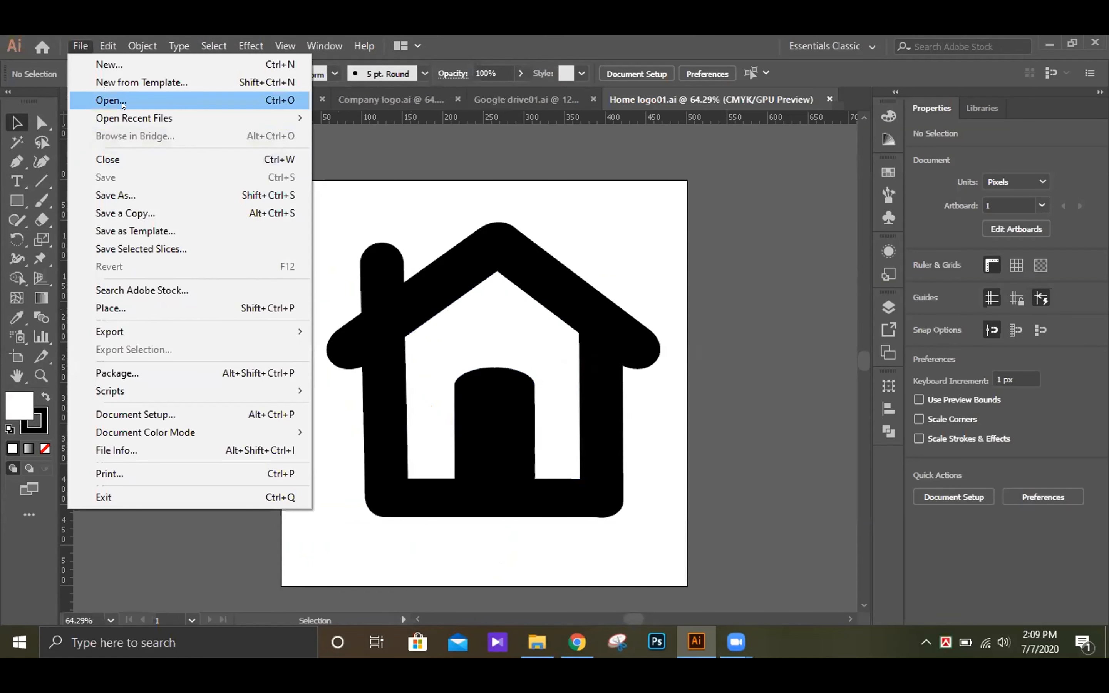
pyautogui.click(111, 100)
pyautogui.scroll(-3, 302, 243)
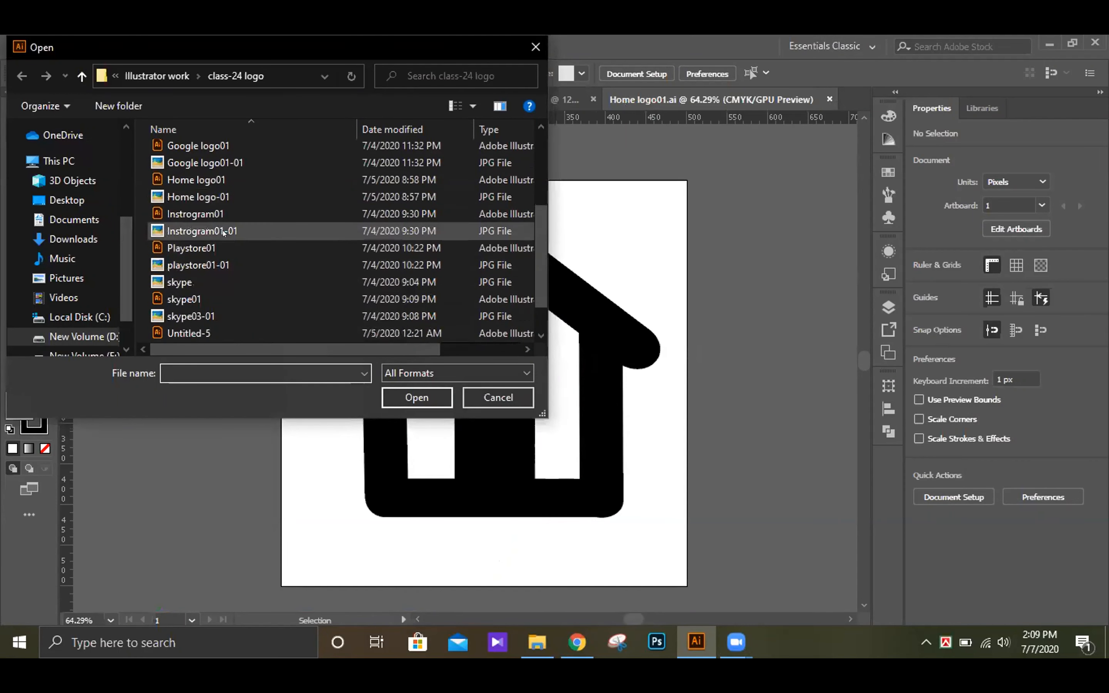
pyautogui.click(222, 219)
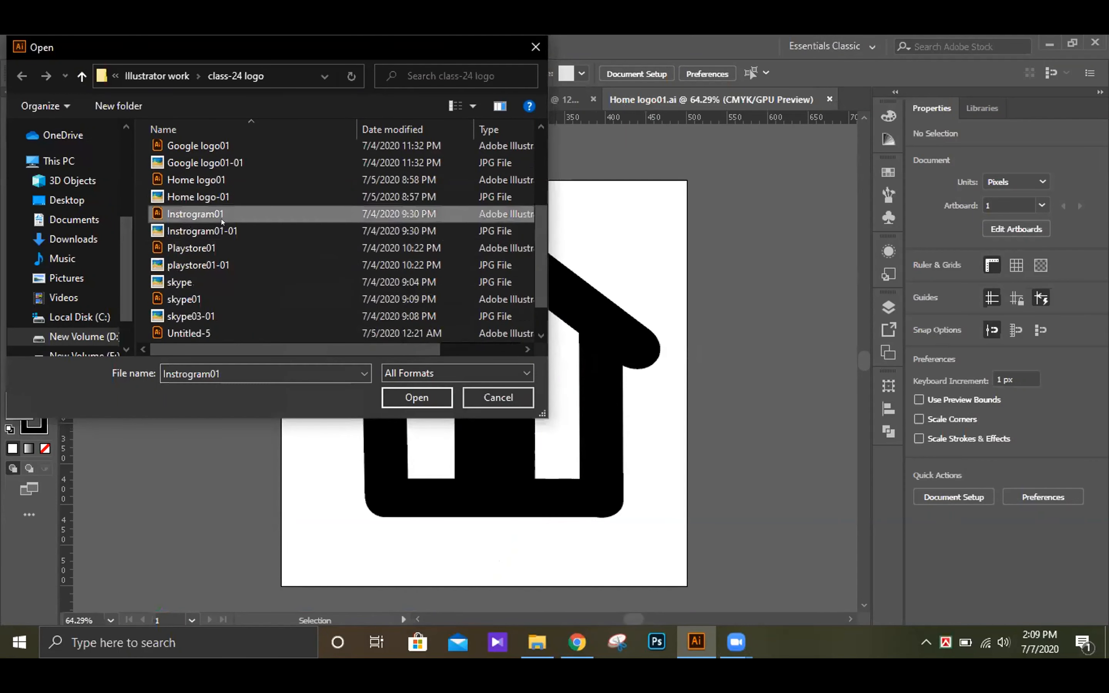
pyautogui.click(405, 389)
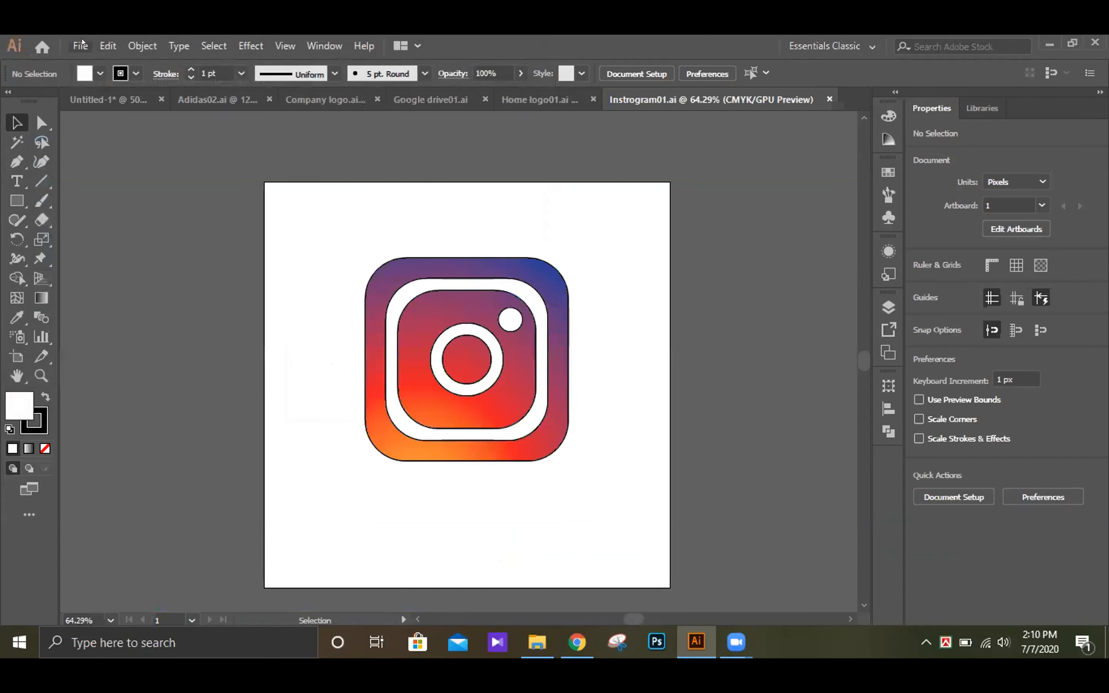
# Step: Open the Illustrator file Playstore01 from the class-24 logo folder
pyautogui.click(81, 44)
pyautogui.click(111, 100)
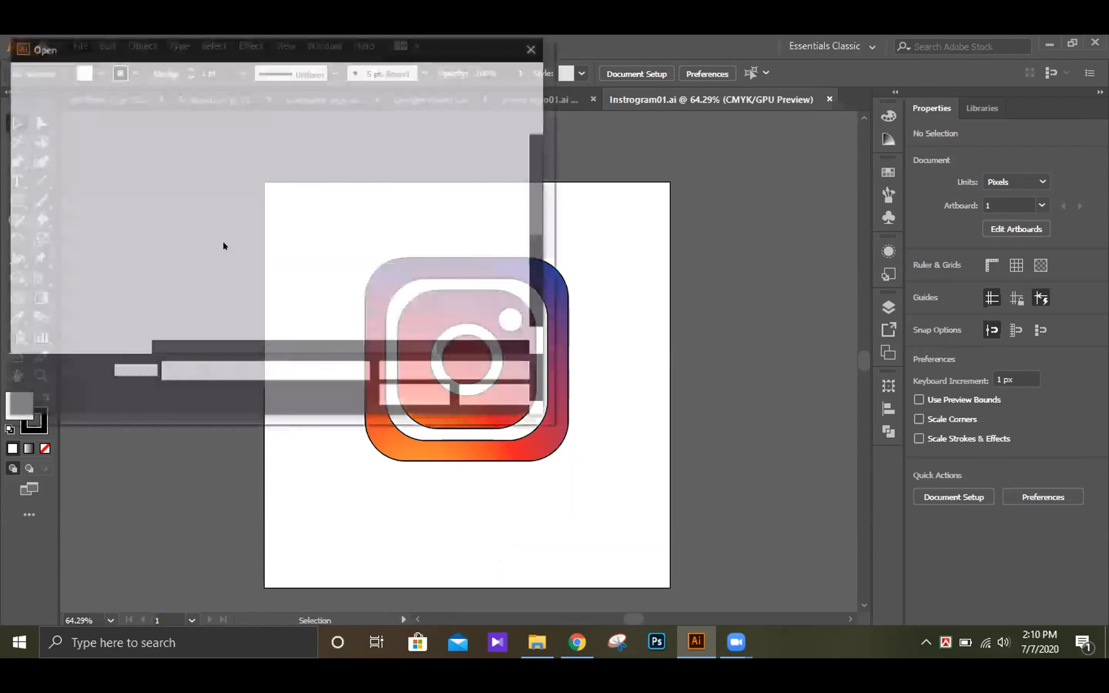
pyautogui.scroll(-1, 301, 260)
pyautogui.scroll(-1, 304, 274)
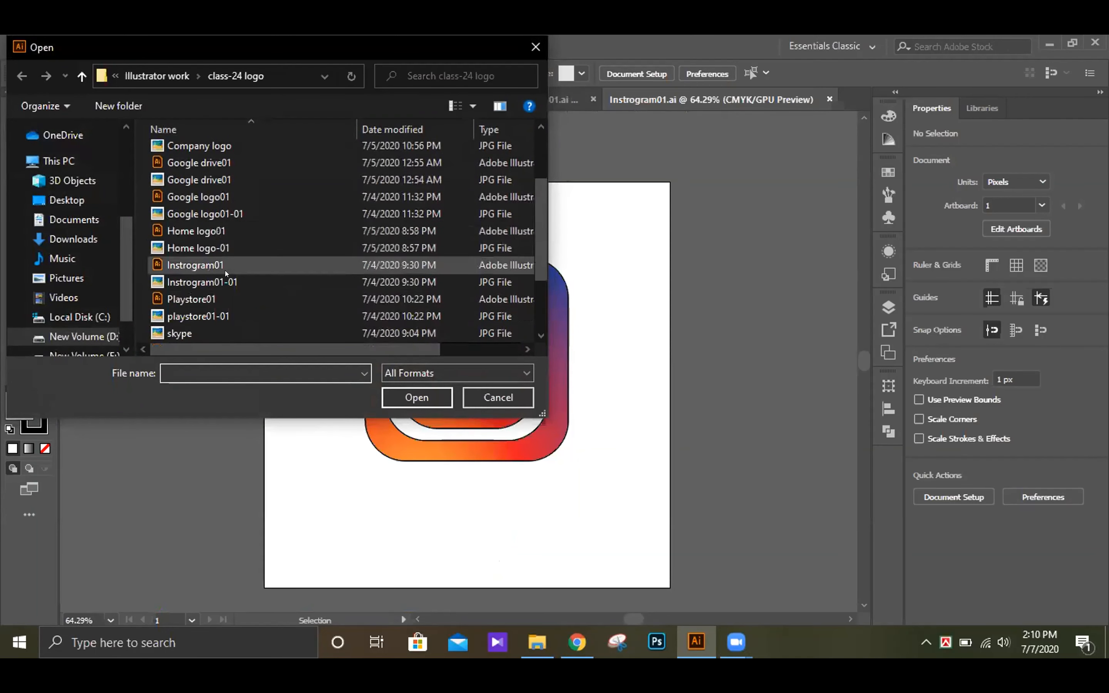
pyautogui.click(226, 299)
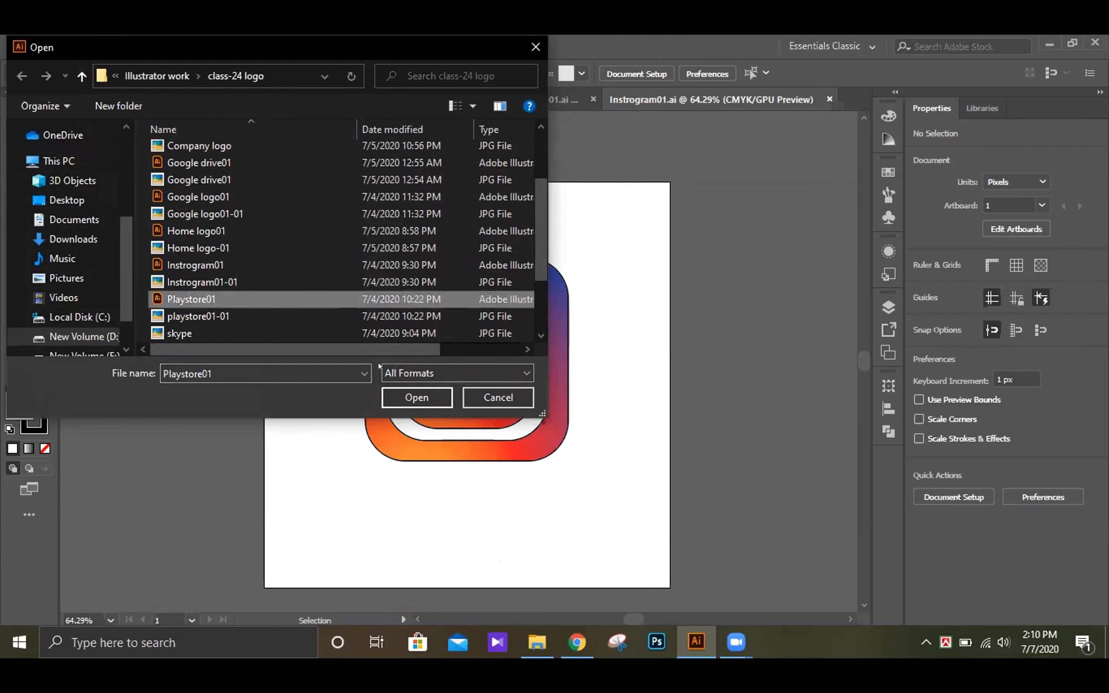
pyautogui.click(419, 395)
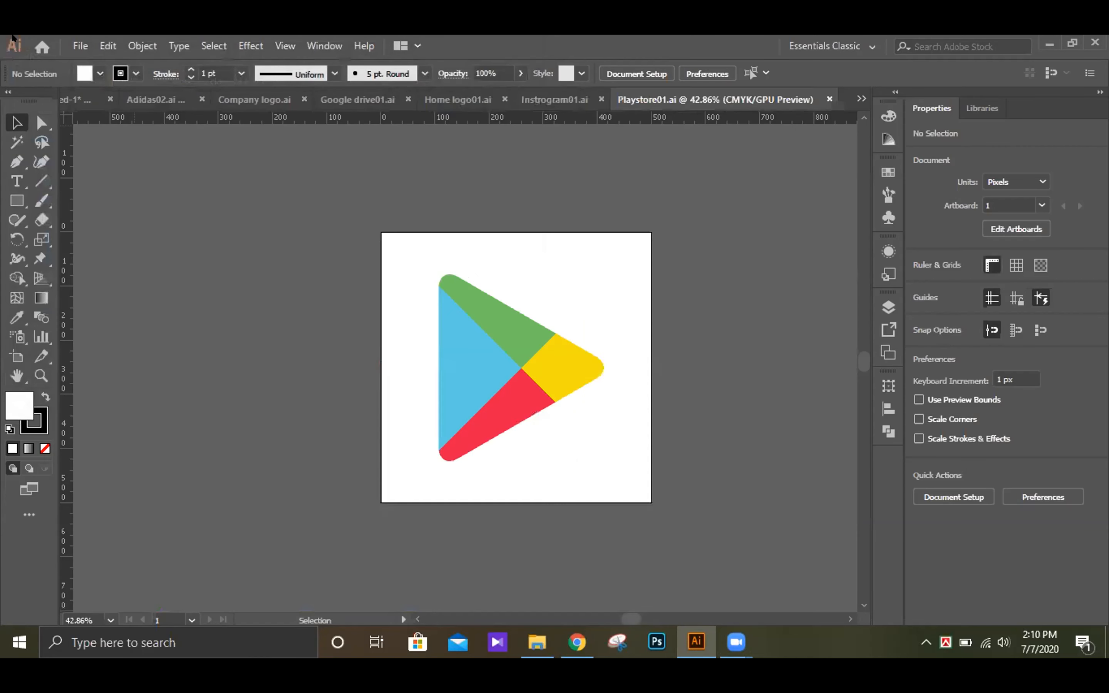
# Step: Open the Illustrator file skype01 from the class-24 logo folder
pyautogui.click(81, 45)
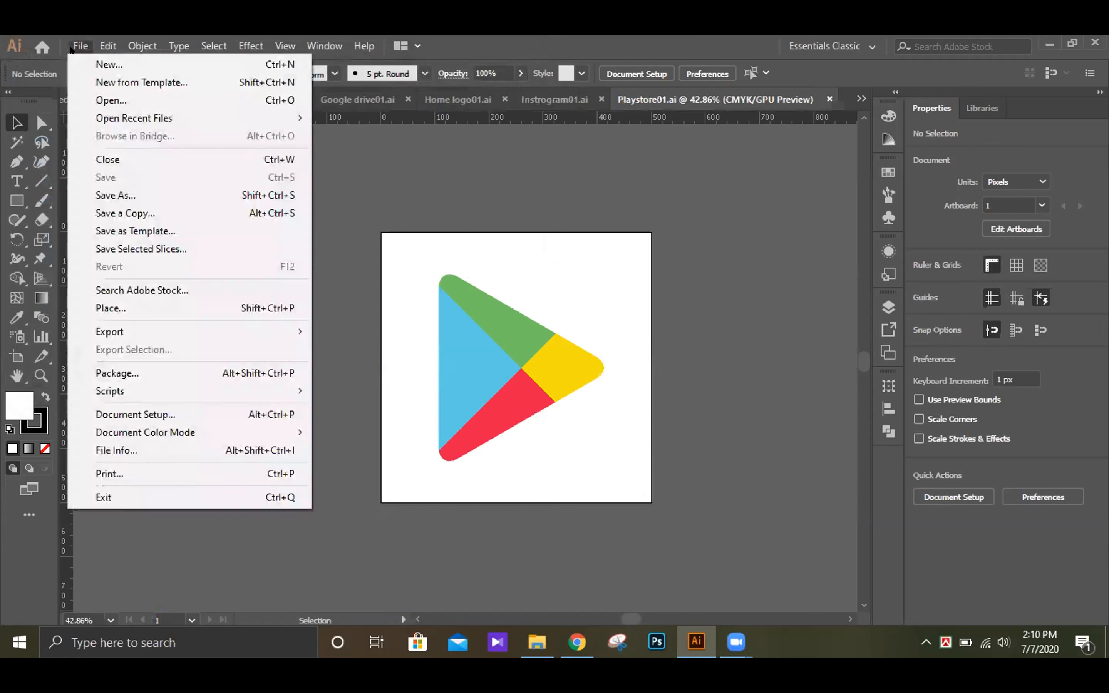
pyautogui.click(111, 99)
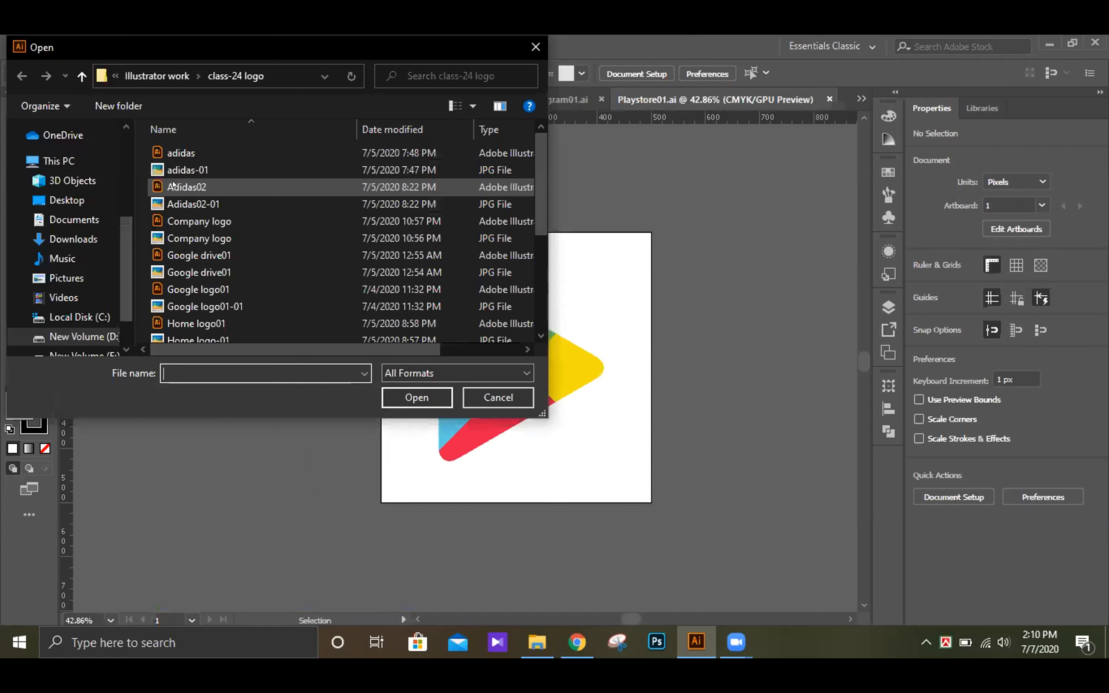
pyautogui.scroll(-2, 208, 302)
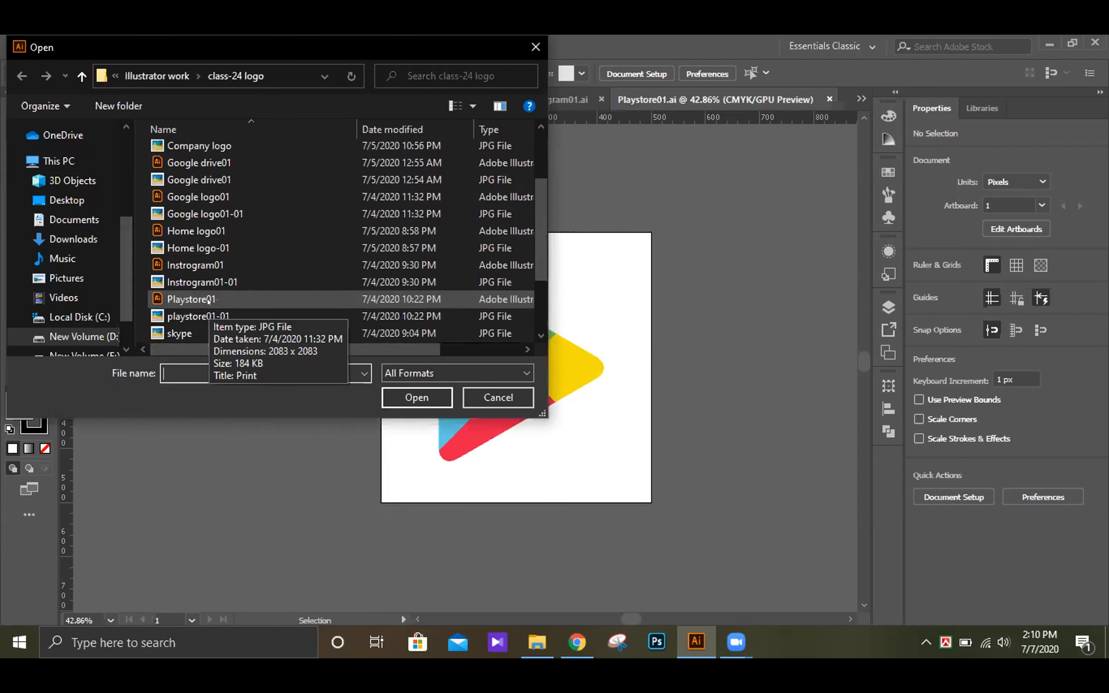
pyautogui.scroll(-2, 212, 300)
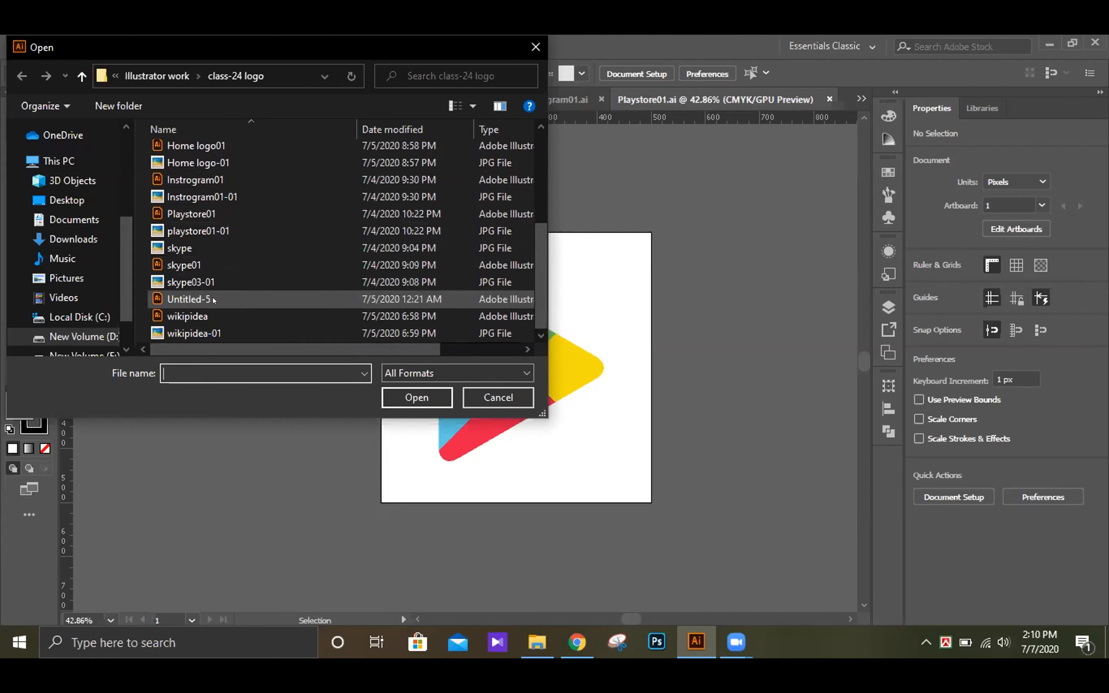
pyautogui.click(200, 264)
pyautogui.click(442, 400)
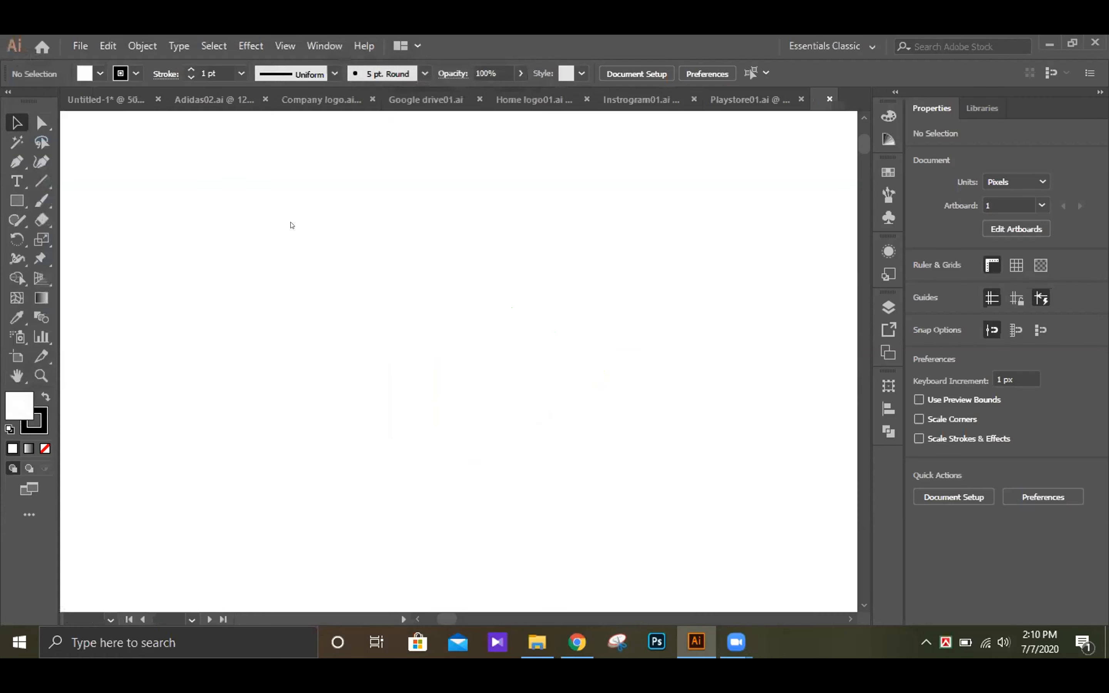
# Step: Open the Illustrator file wikipidea from the class-24 logo folder
pyautogui.click(80, 48)
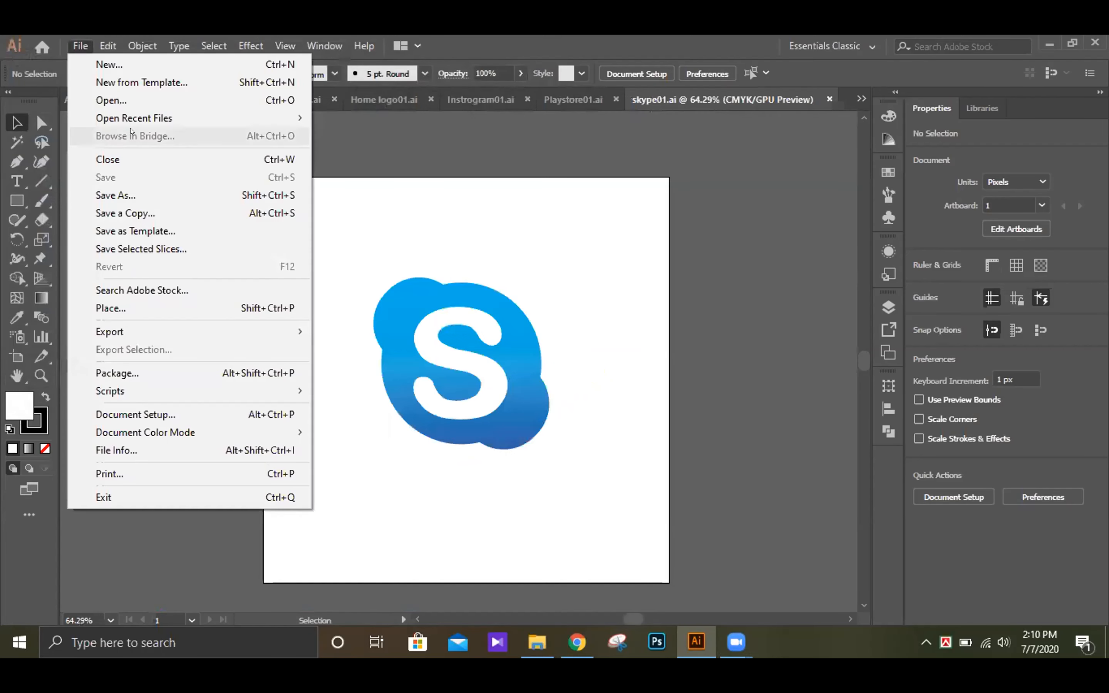
pyautogui.click(126, 102)
pyautogui.scroll(-3, 235, 311)
pyautogui.scroll(-1, 236, 320)
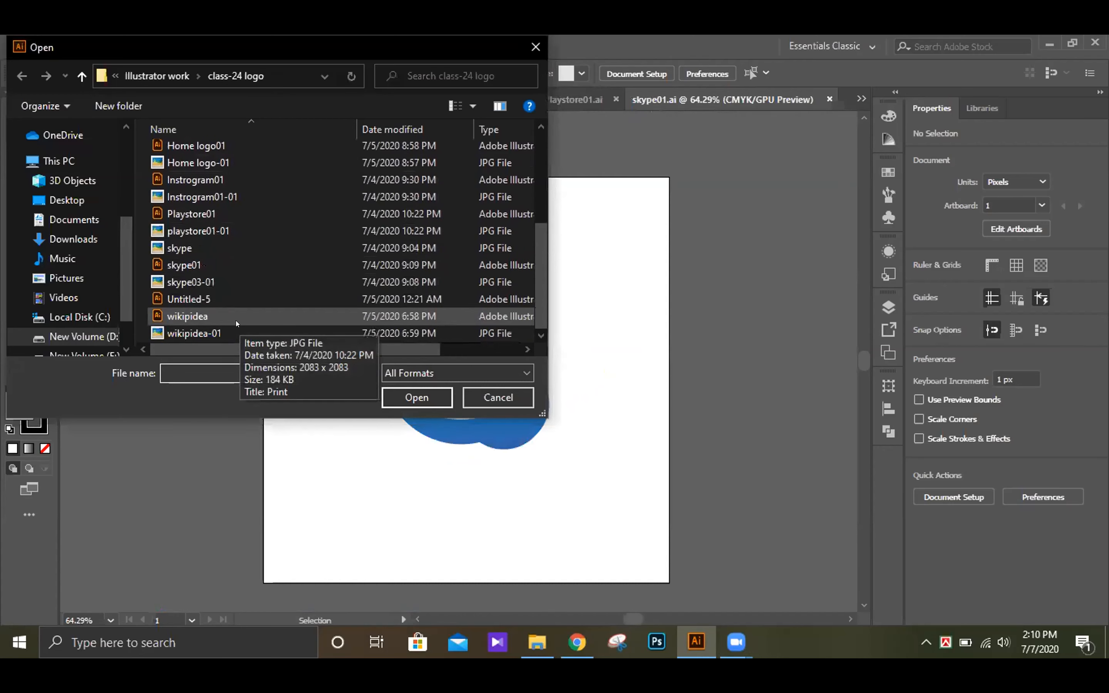
pyautogui.click(208, 320)
pyautogui.click(410, 396)
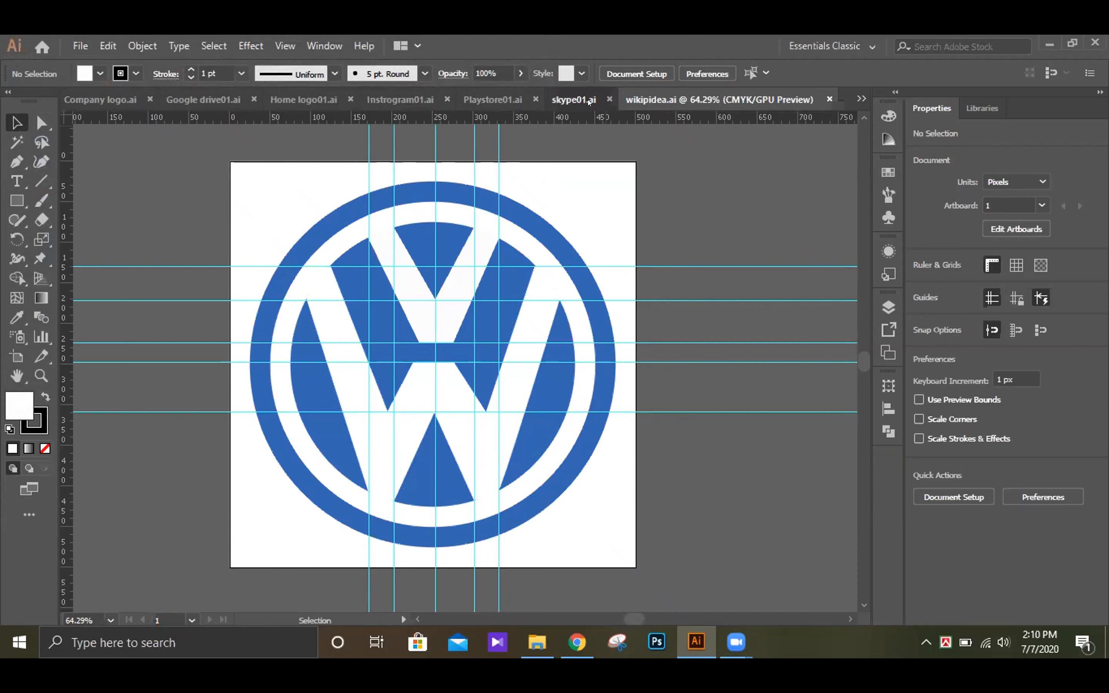
# Step: Review the open logo documents one after another, from skype01 back to Company logo, and return to Google drive01
pyautogui.click(574, 99)
pyautogui.click(494, 94)
pyautogui.click(406, 100)
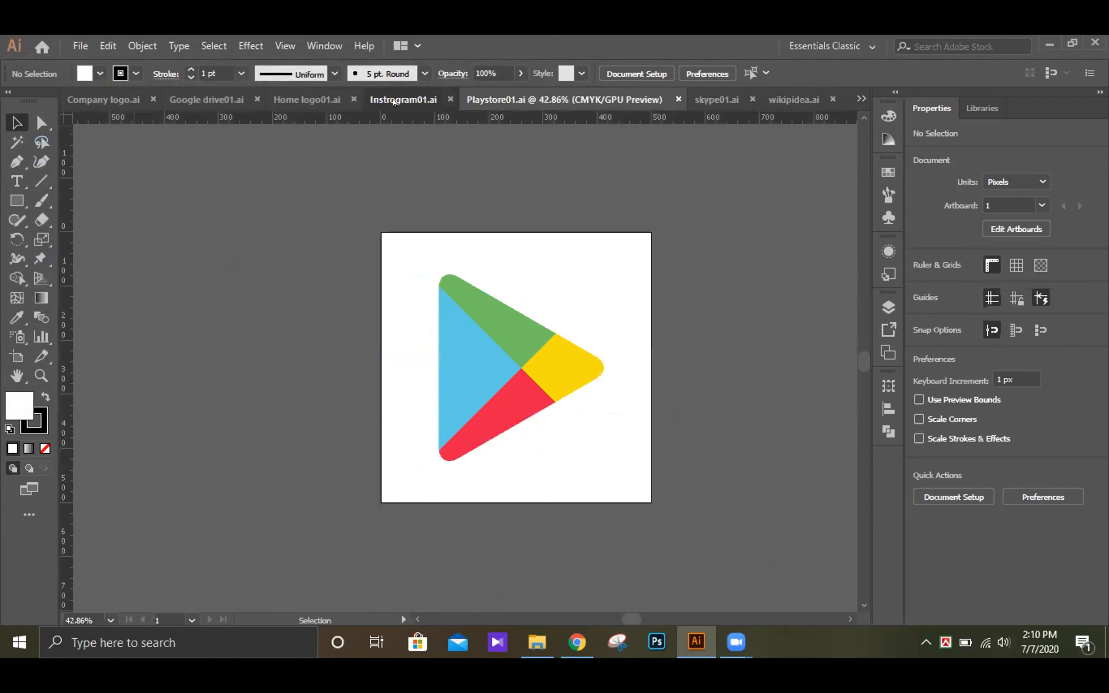
pyautogui.click(338, 90)
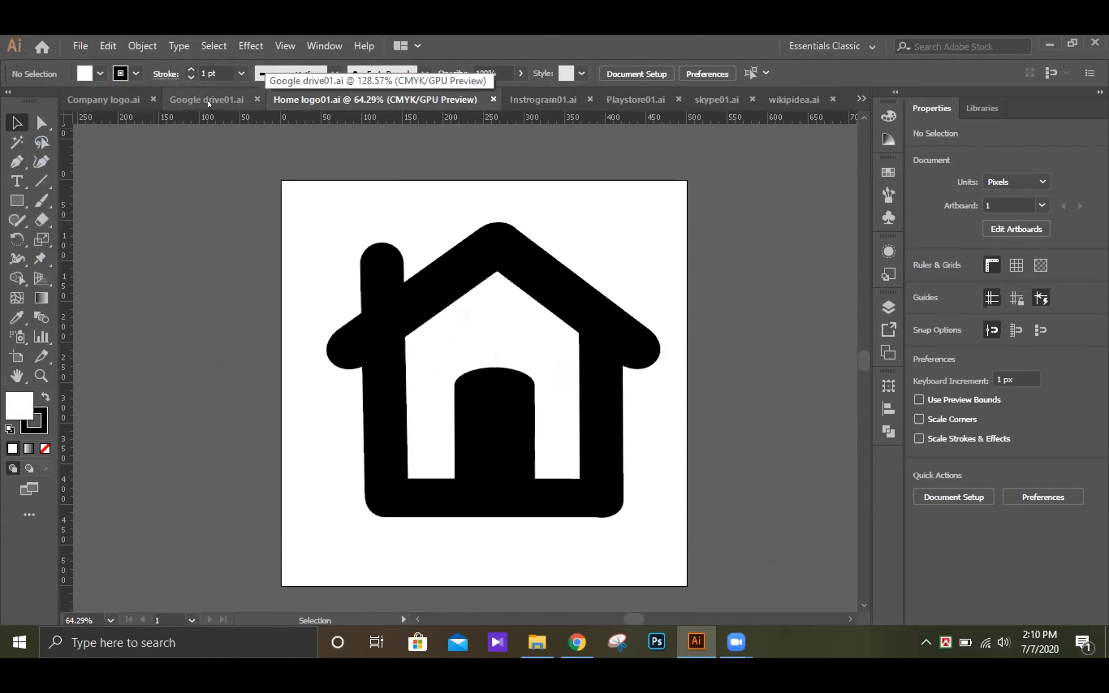
pyautogui.click(208, 100)
pyautogui.click(105, 101)
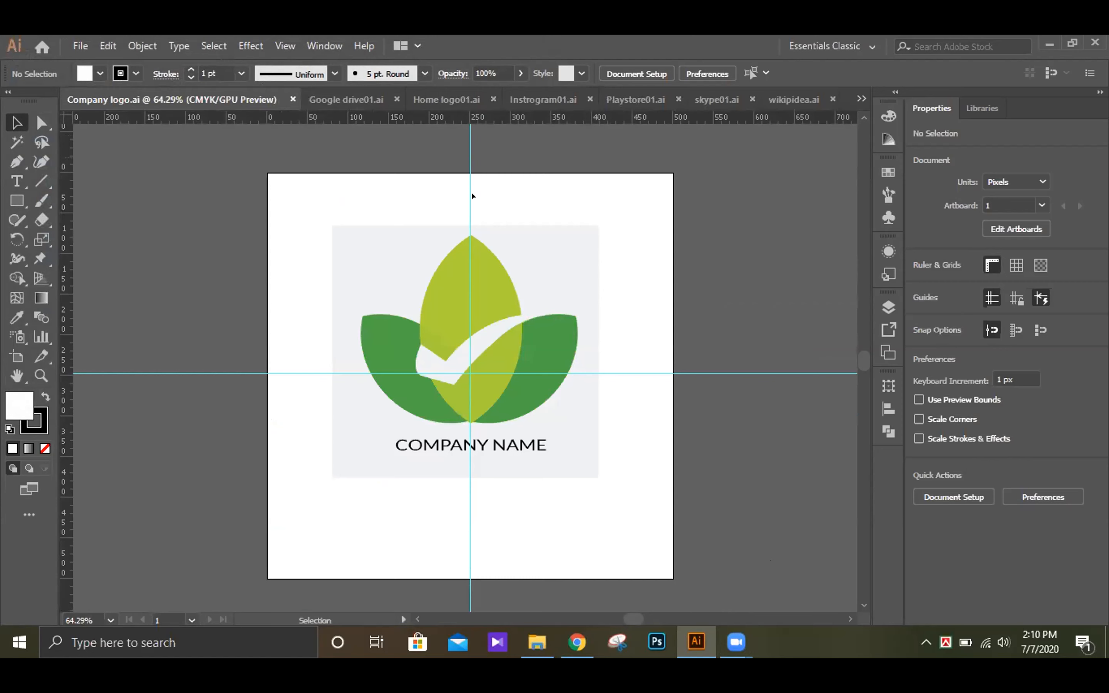
pyautogui.click(367, 100)
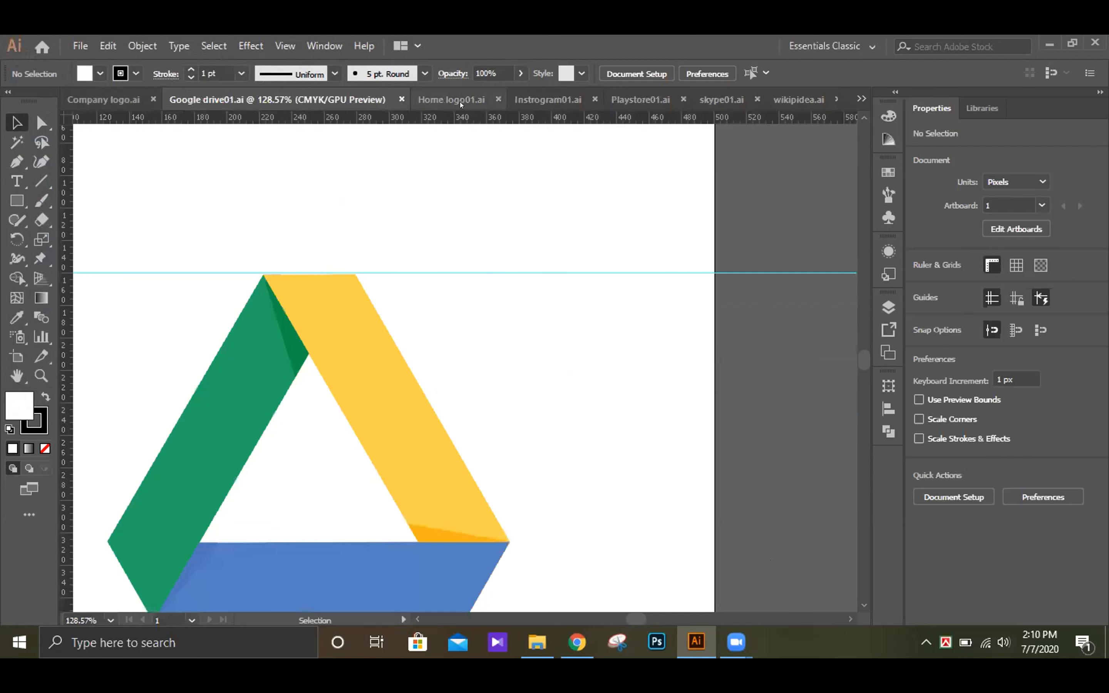
# Step: Review the open logo documents from Google drive01 through Instrogram01, Playstore01 and skype01 to wikipidea, and return to Company logo
pyautogui.scroll(-3, 518, 206)
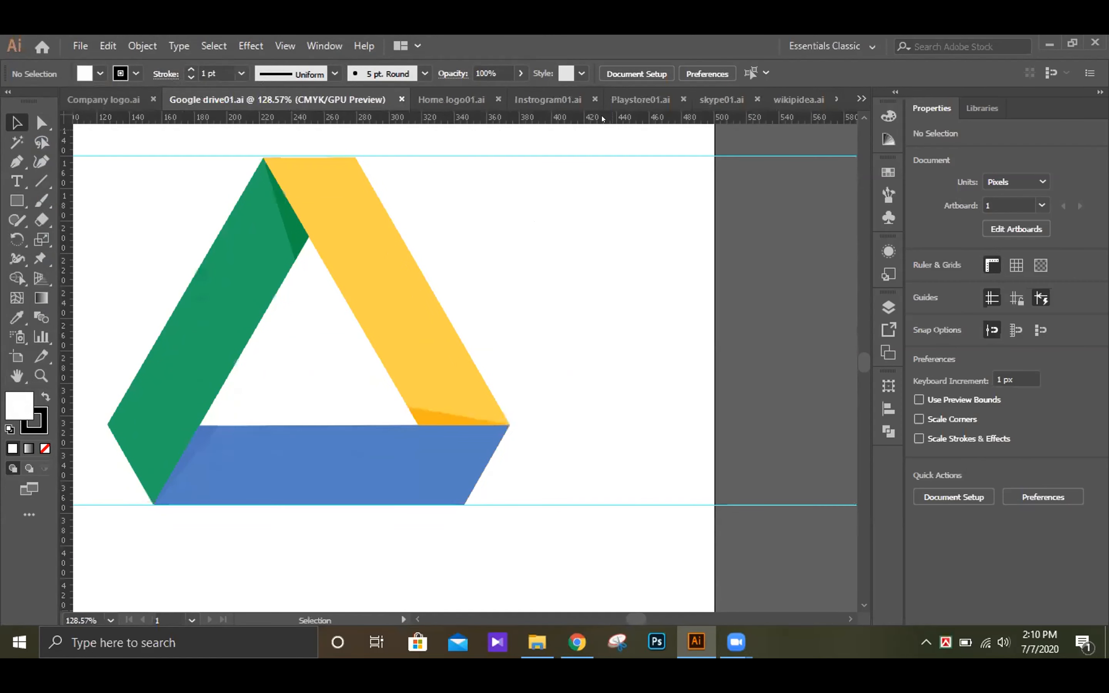
pyautogui.click(527, 100)
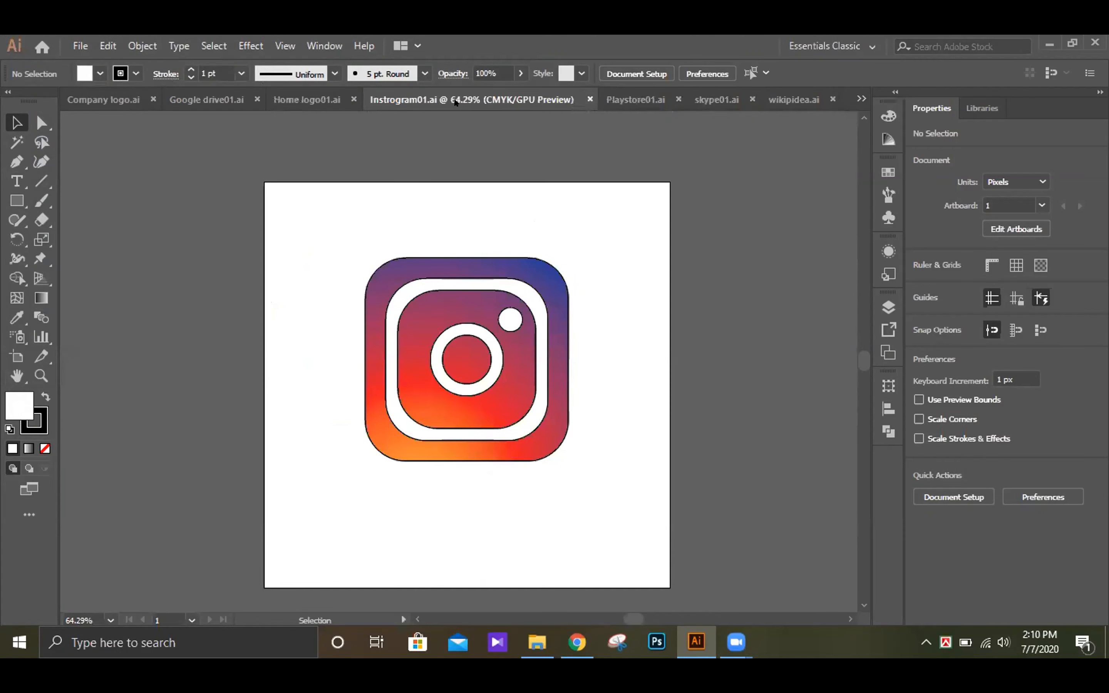
pyautogui.click(668, 101)
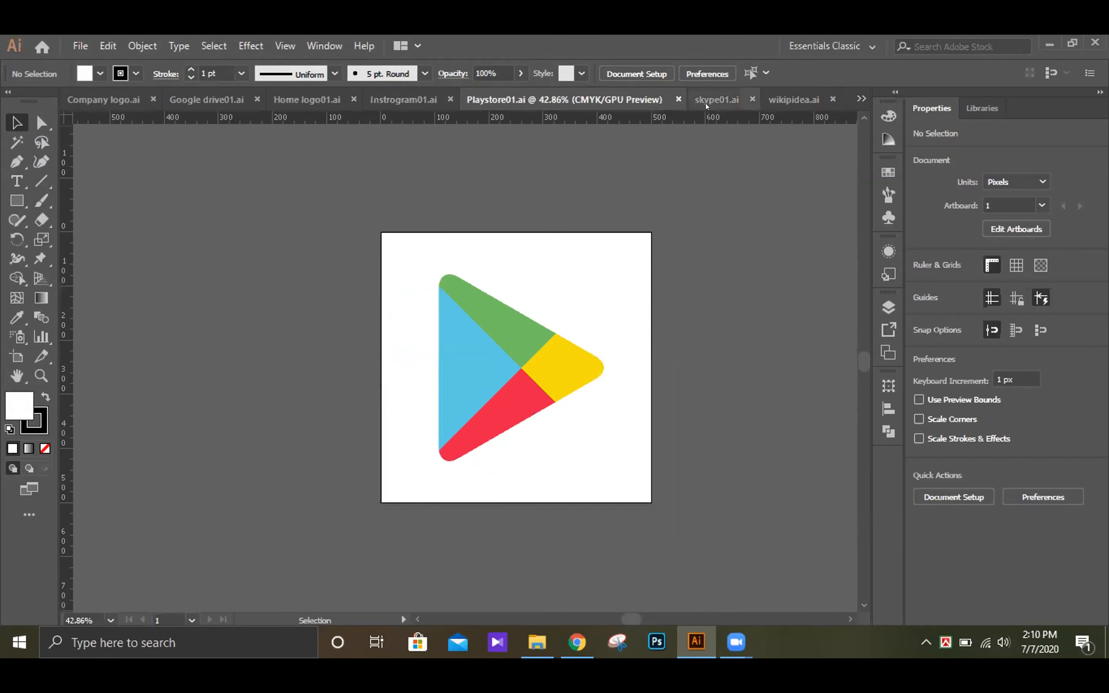
pyautogui.click(706, 101)
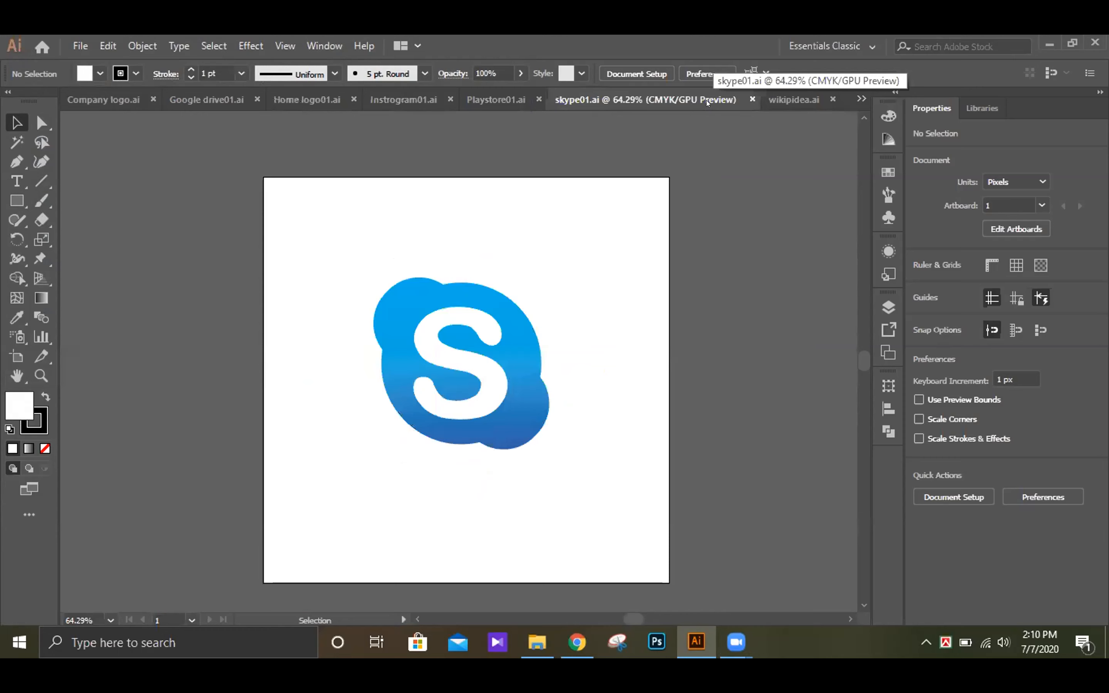
pyautogui.click(785, 100)
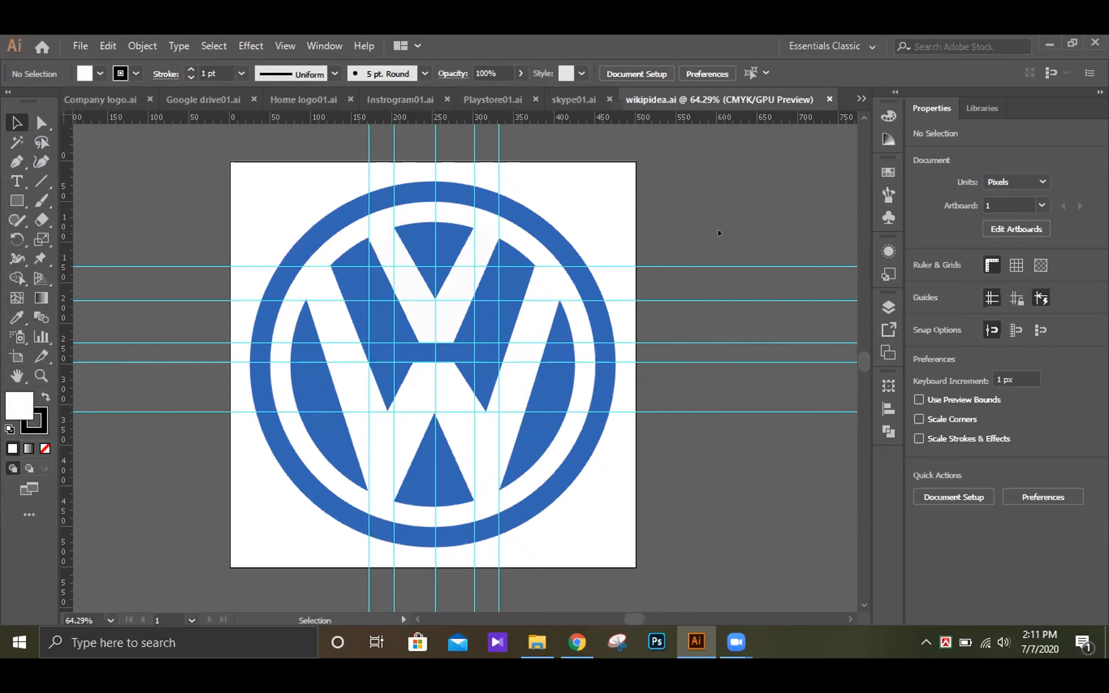
pyautogui.click(298, 94)
pyautogui.click(196, 95)
pyautogui.click(118, 97)
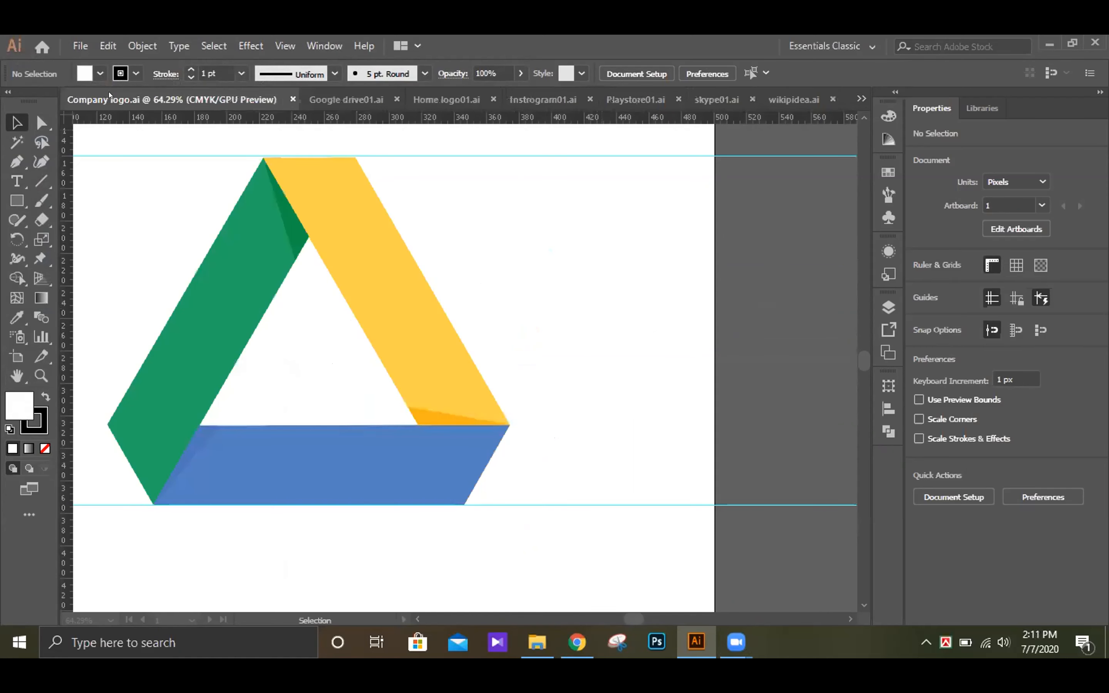
# Step: Examine the Instagram logo in Instrogram01 up close and inspect the contents of Layer 1
pyautogui.click(545, 100)
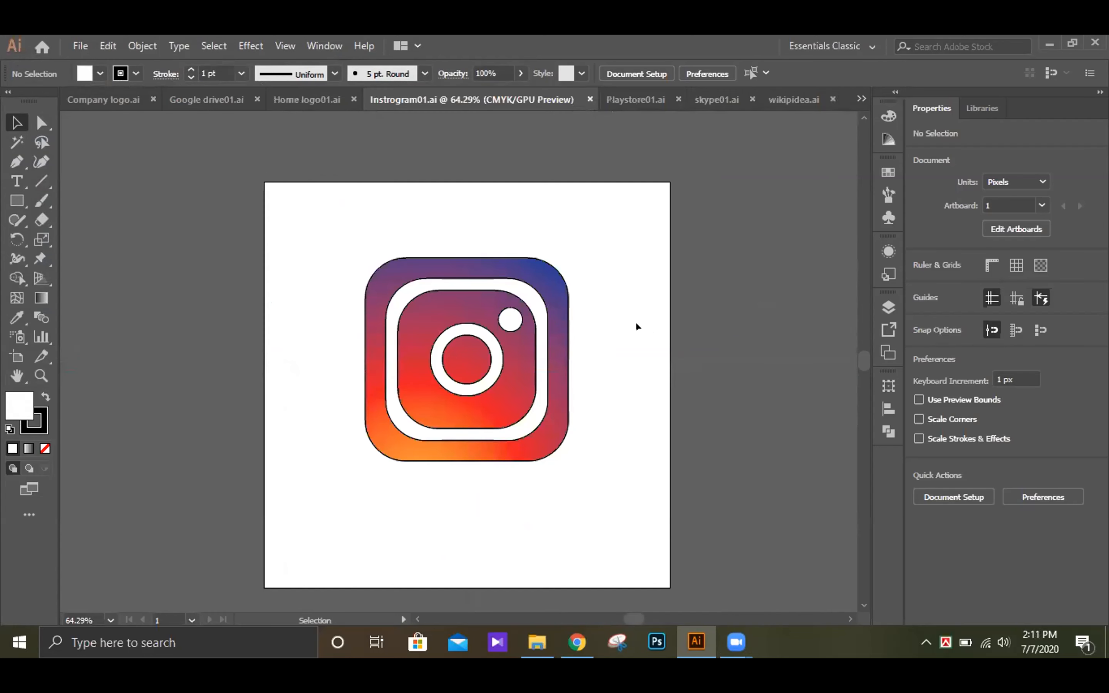
pyautogui.press('ctrl')
pyautogui.hotkey('ctrl', '=')
pyautogui.hotkey('ctrl', '=')
pyautogui.hotkey('ctrl', '=')
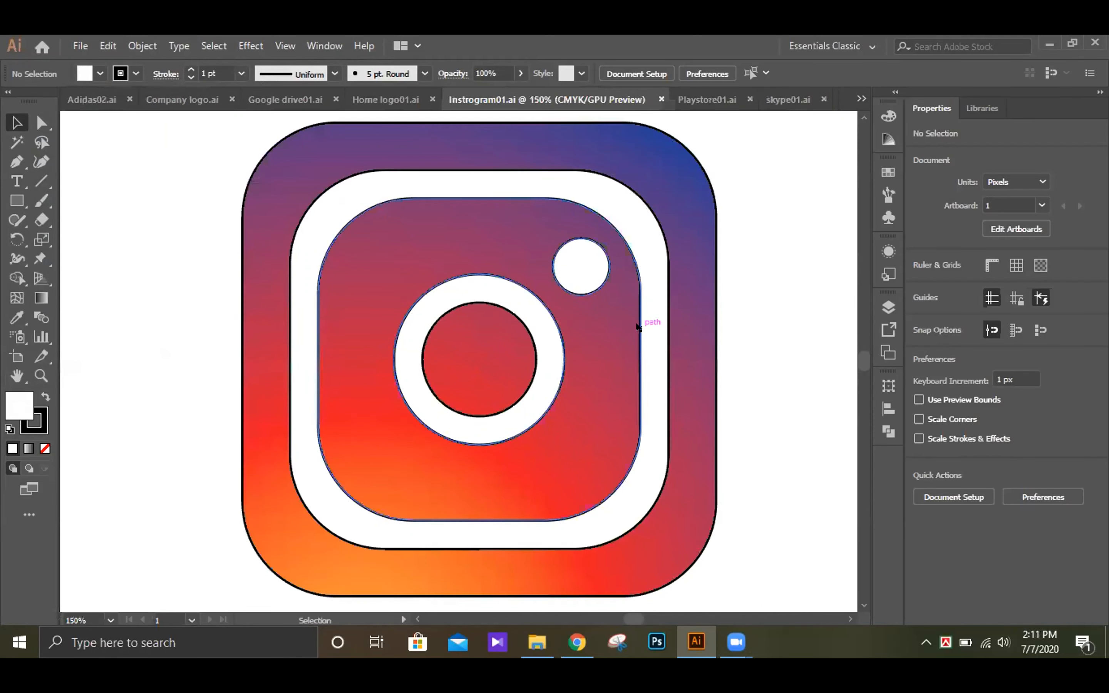
pyautogui.hotkey('ctrl', '-')
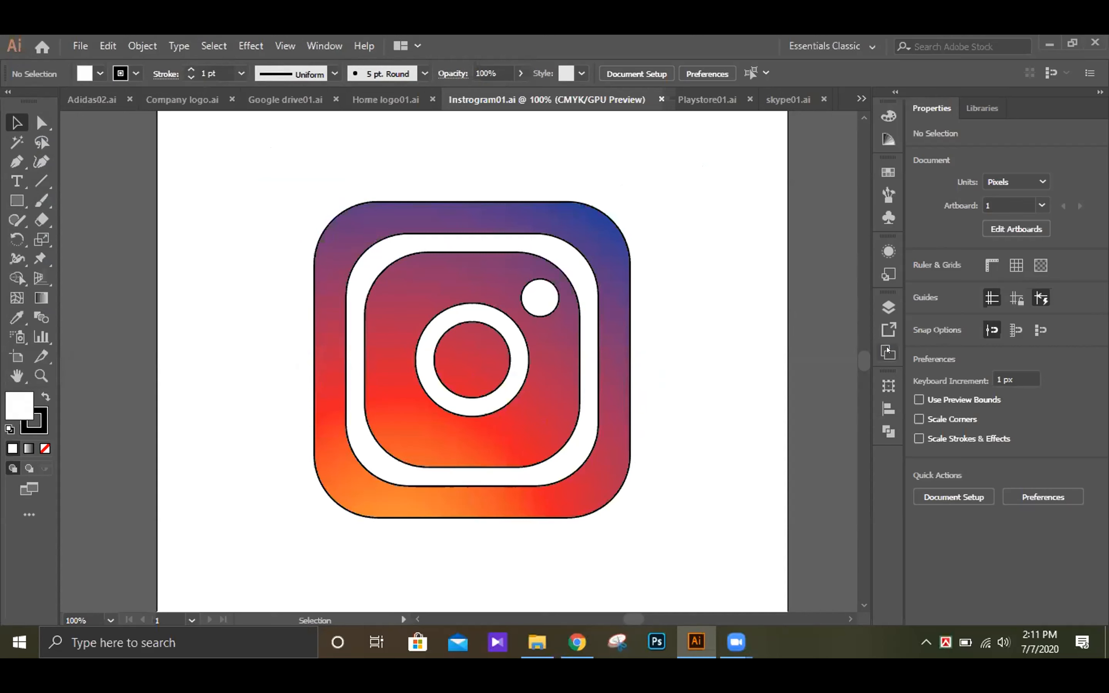
pyautogui.click(896, 310)
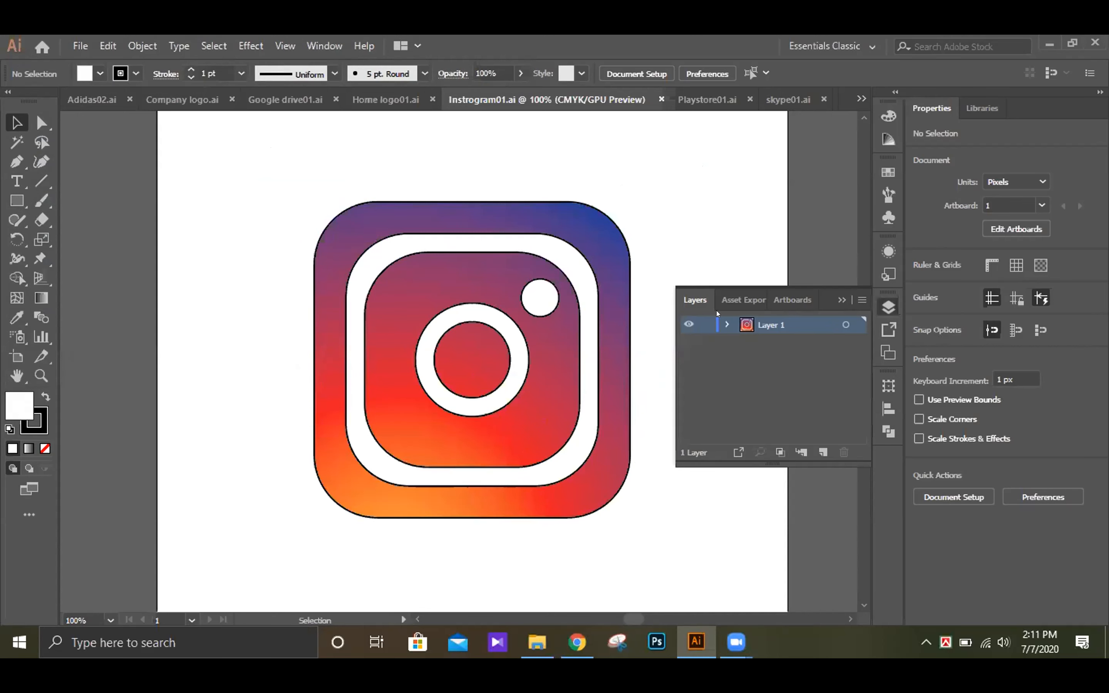
pyautogui.click(726, 325)
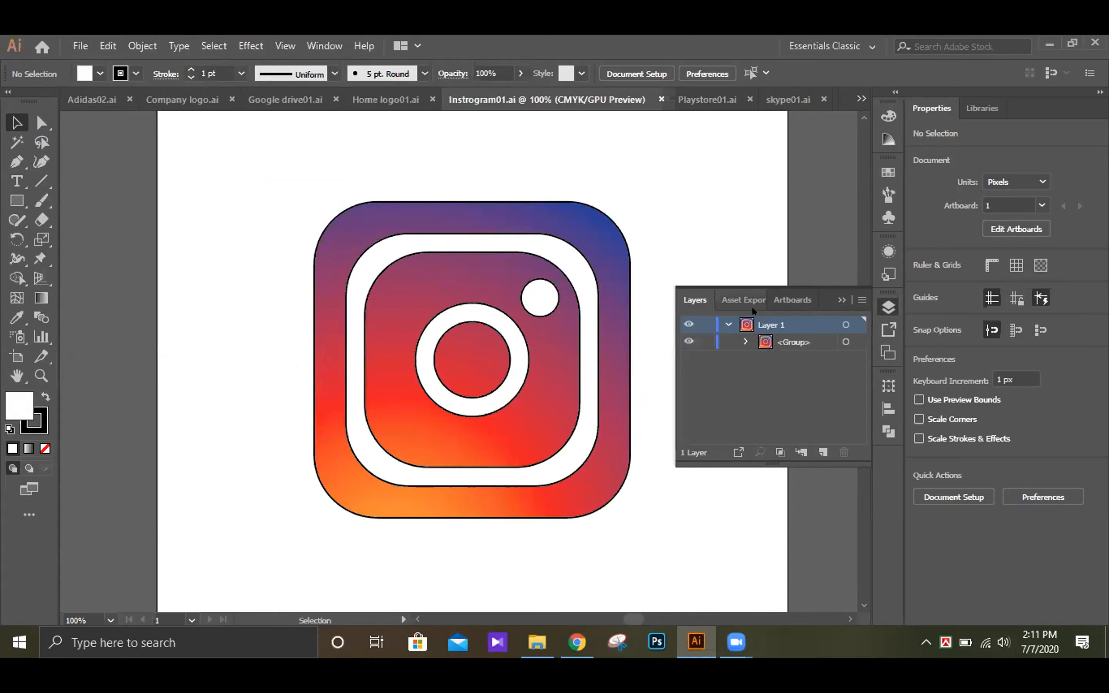
pyautogui.click(728, 324)
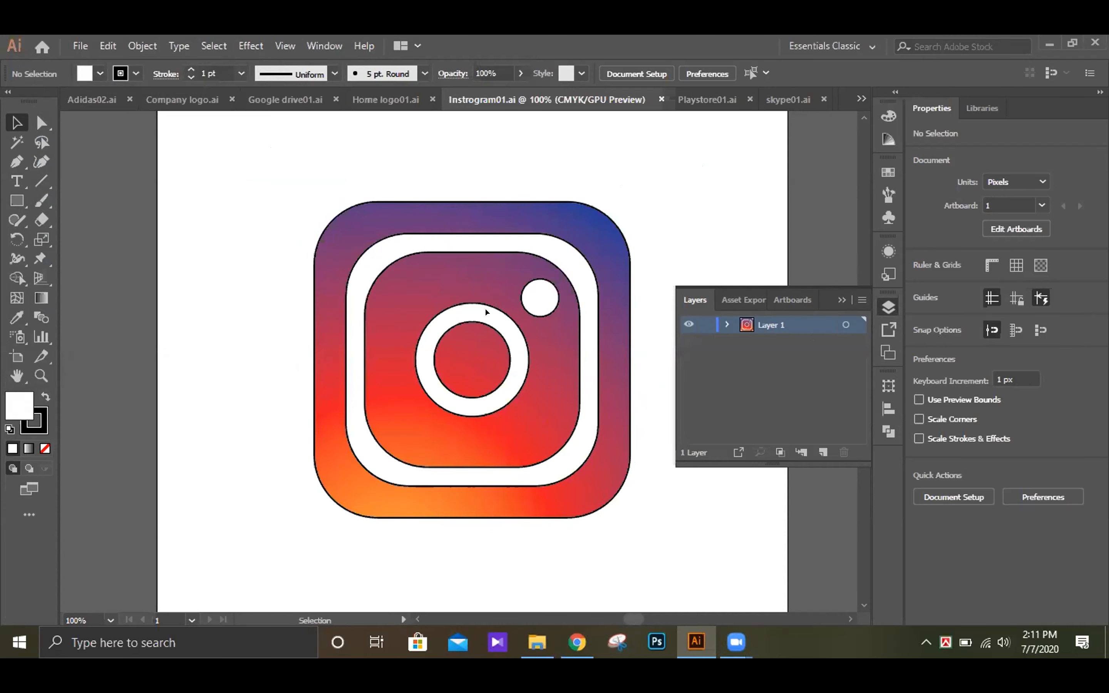
# Step: Remove the black stroke from the Instagram logo group by setting its stroke color to None
pyautogui.click(446, 310)
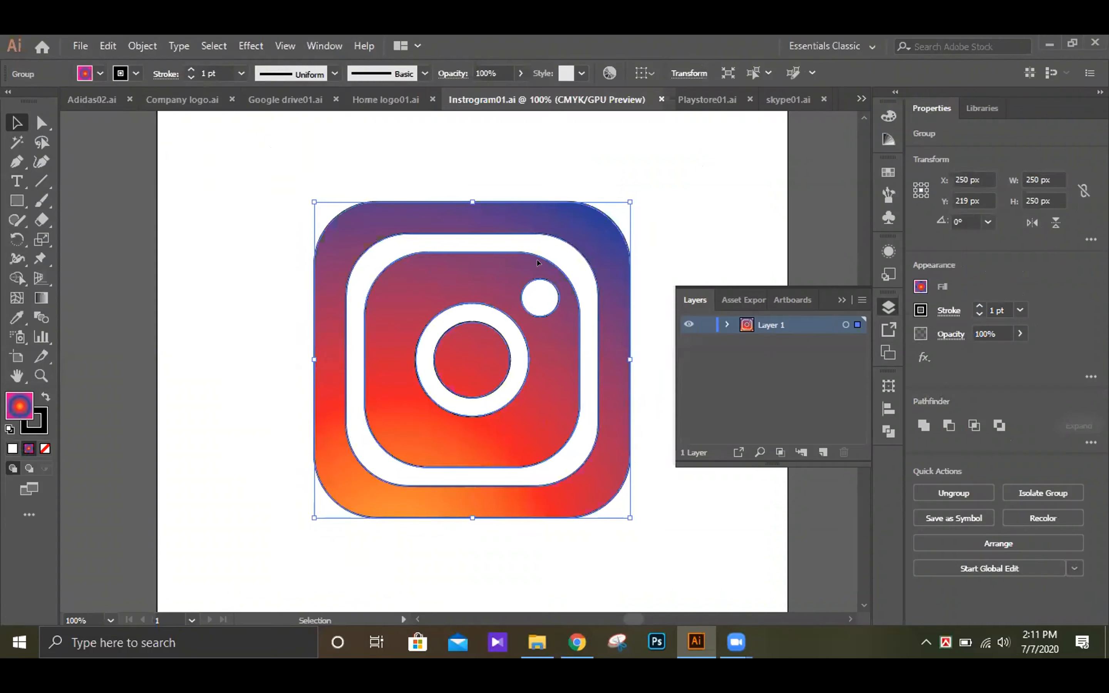
pyautogui.click(726, 325)
pyautogui.click(727, 325)
pyautogui.click(34, 421)
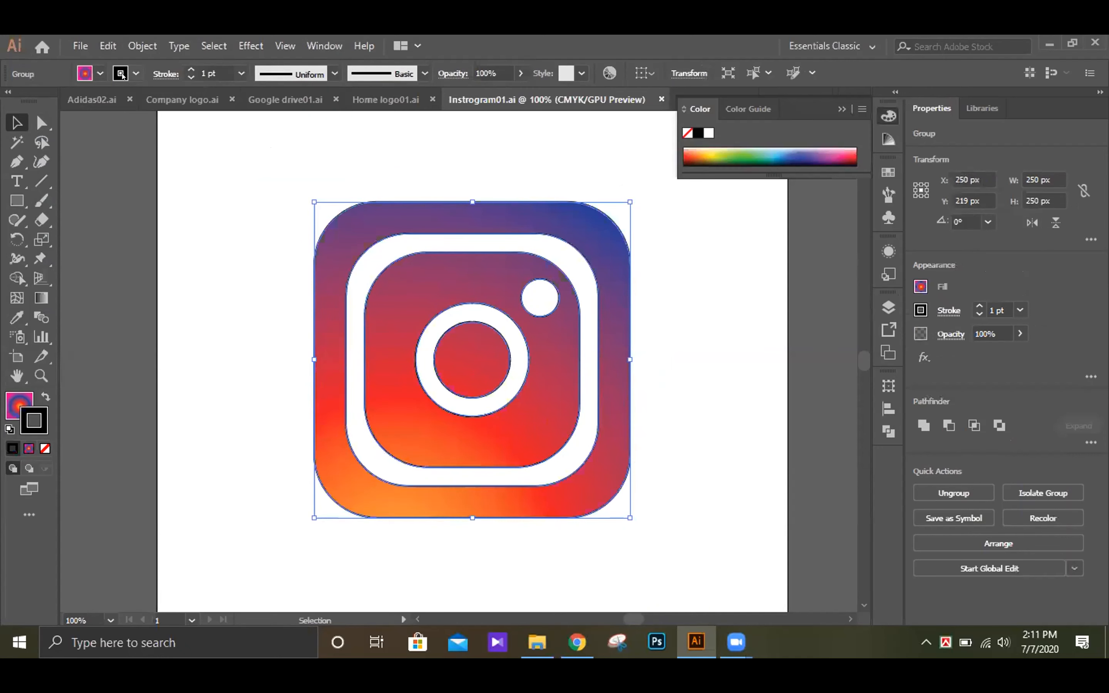
pyautogui.click(123, 69)
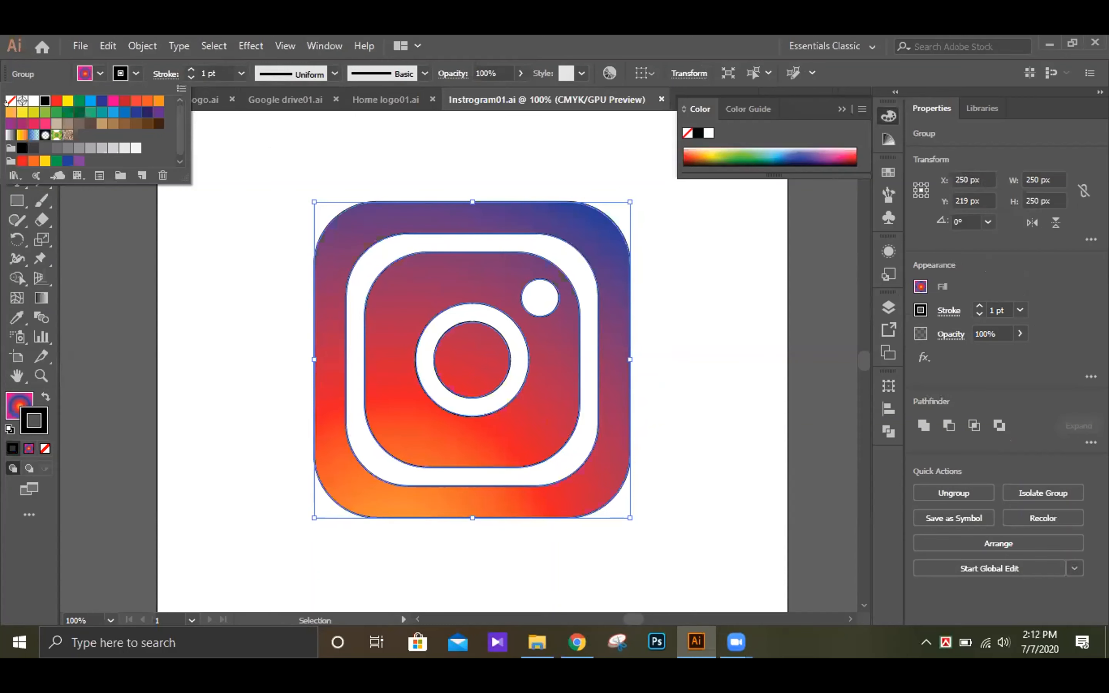
pyautogui.click(6, 97)
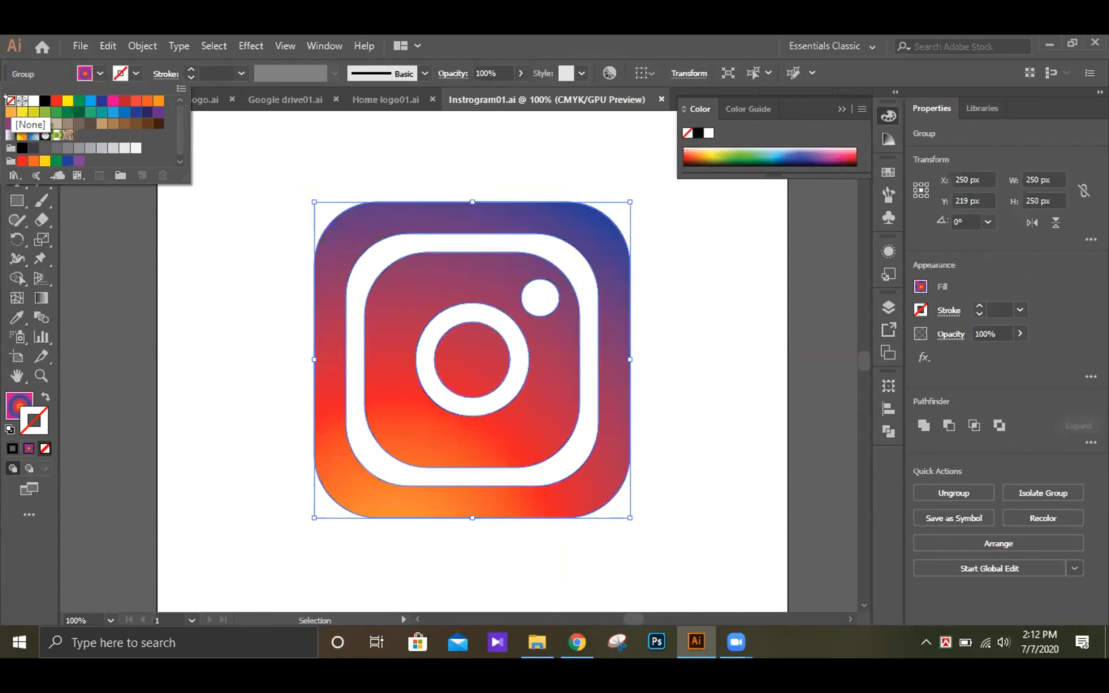
pyautogui.click(720, 445)
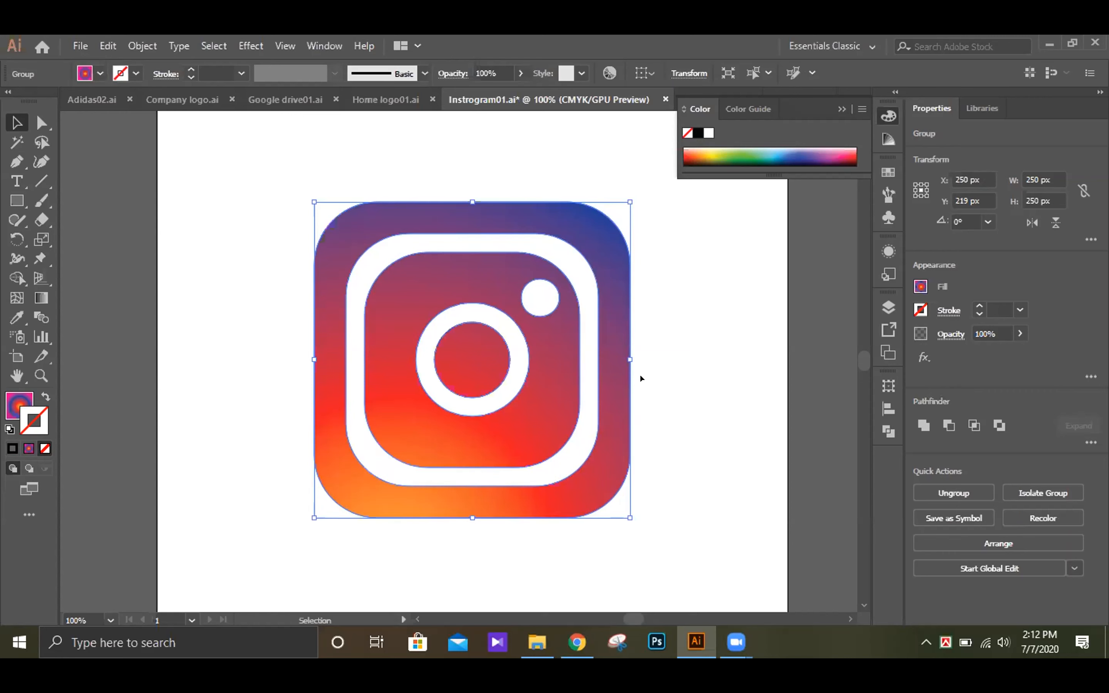
pyautogui.click(843, 108)
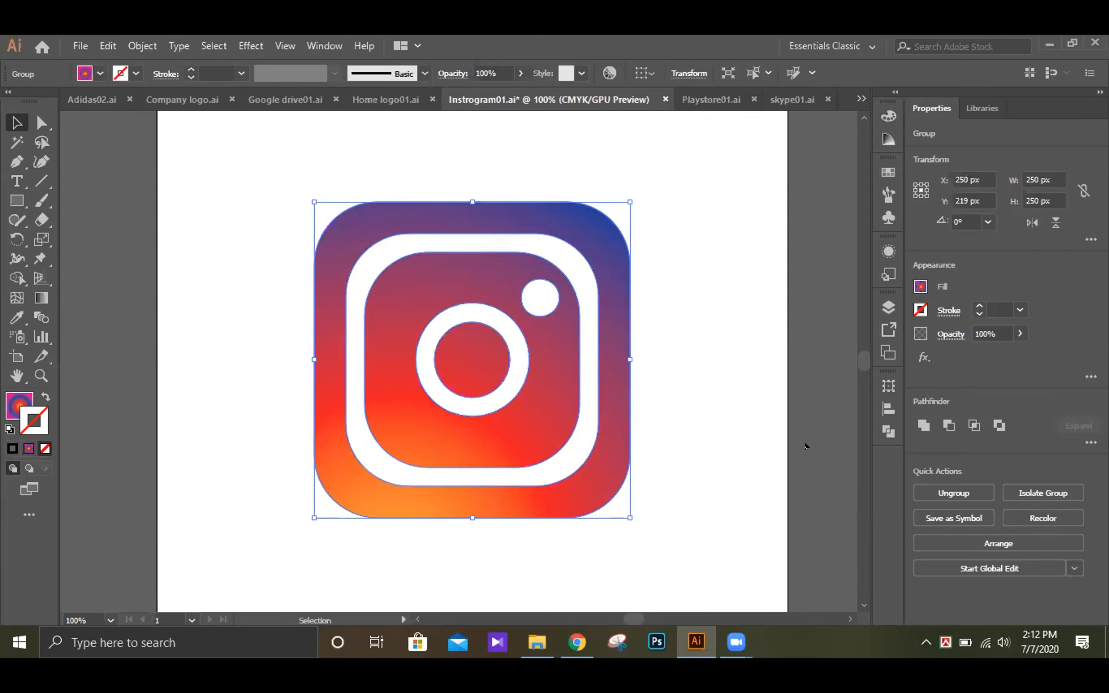
pyautogui.click(805, 446)
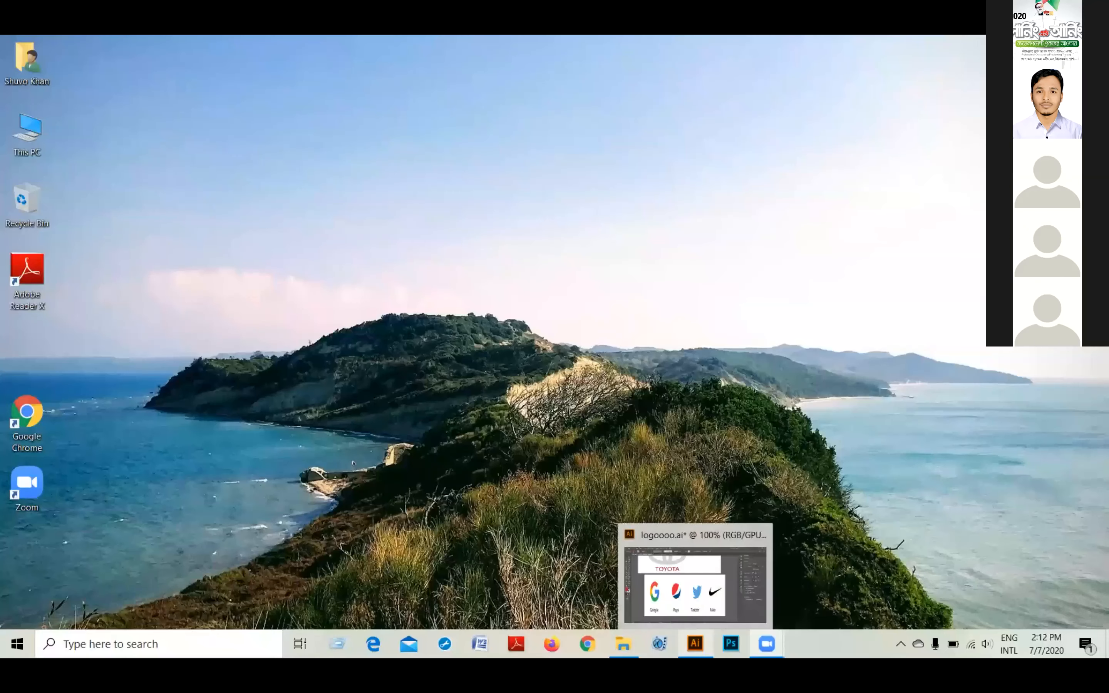
# Step: Switch to Illustrator and look over the BMW, Mitsubishi, Toyota and small-logo artboards in logoooo.ai at 50% zoom
pyautogui.click(695, 642)
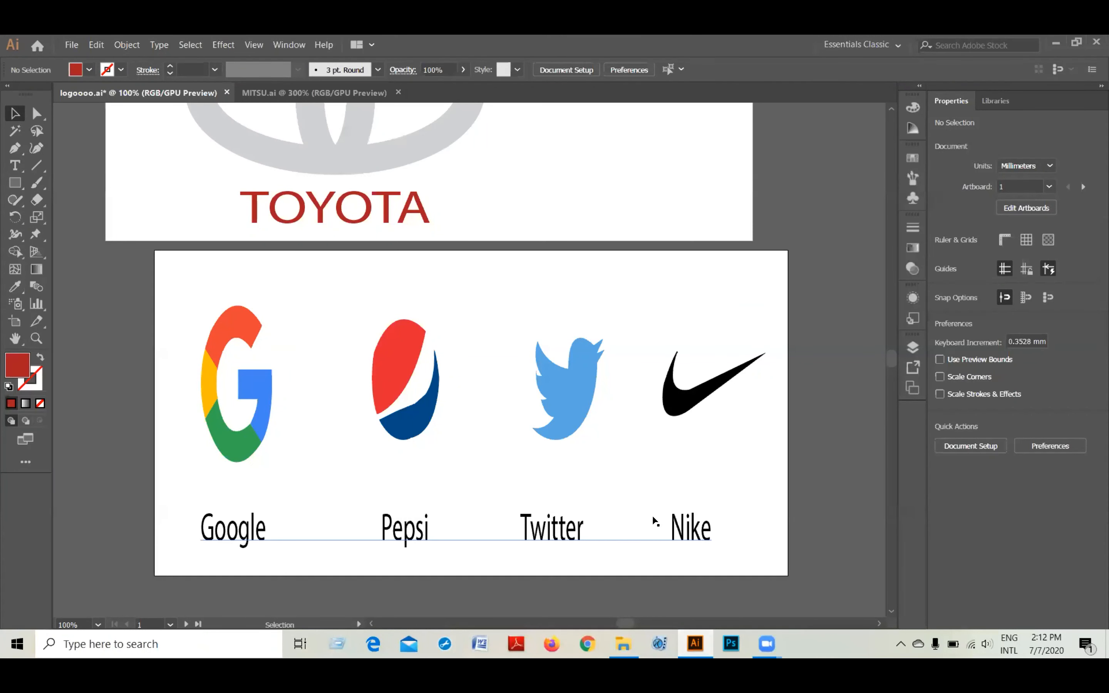
pyautogui.scroll(4, 651, 515)
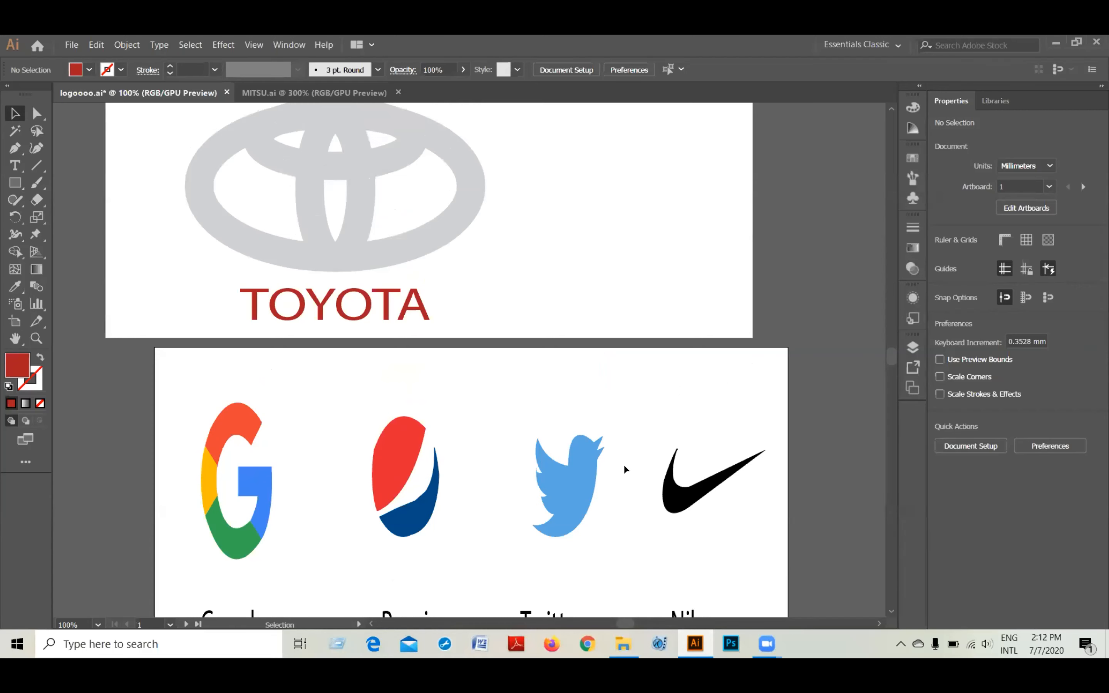
pyautogui.scroll(12, 624, 468)
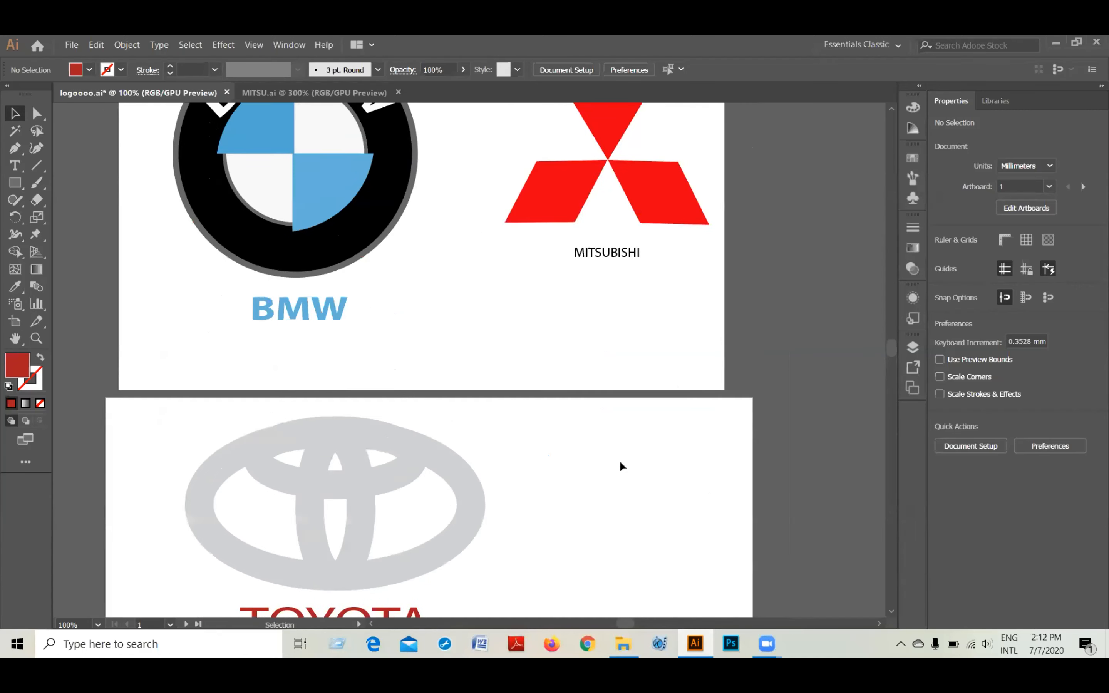
pyautogui.scroll(5, 622, 467)
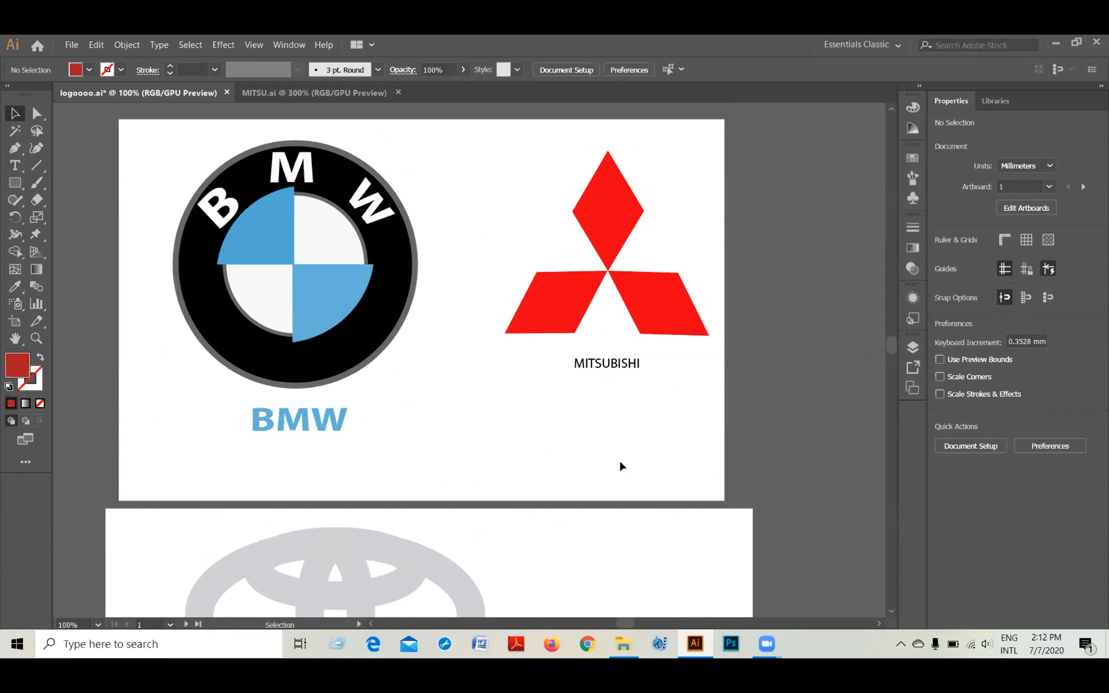
pyautogui.hotkey('ctrl', '-')
pyautogui.hotkey('ctrl', '-')
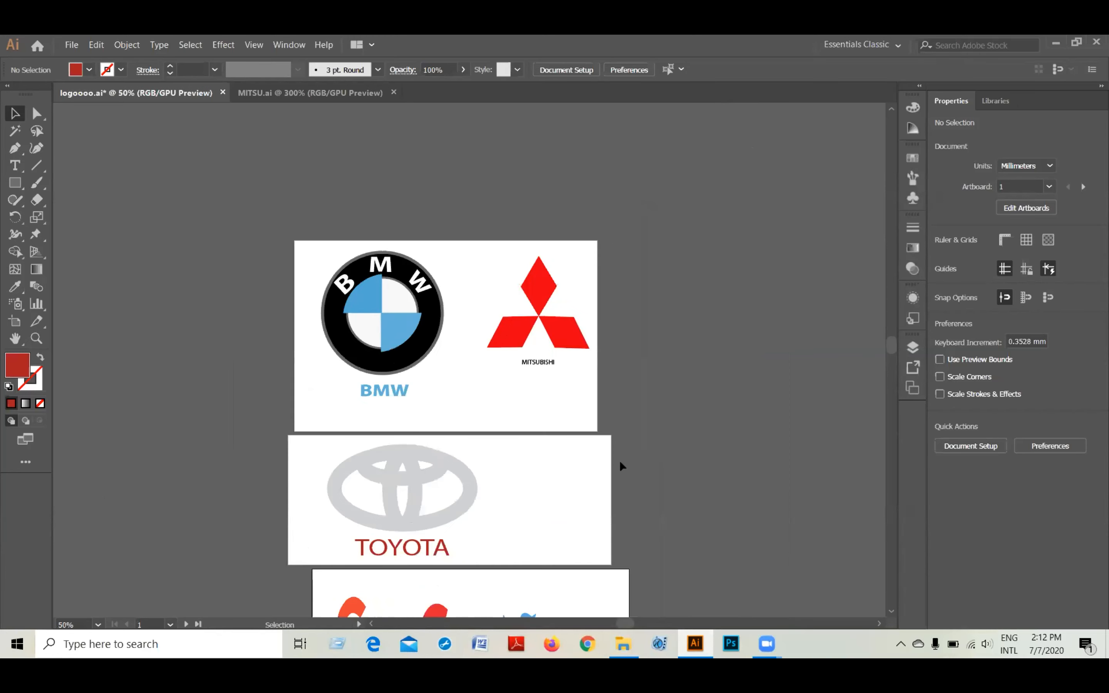
pyautogui.scroll(-4, 651, 344)
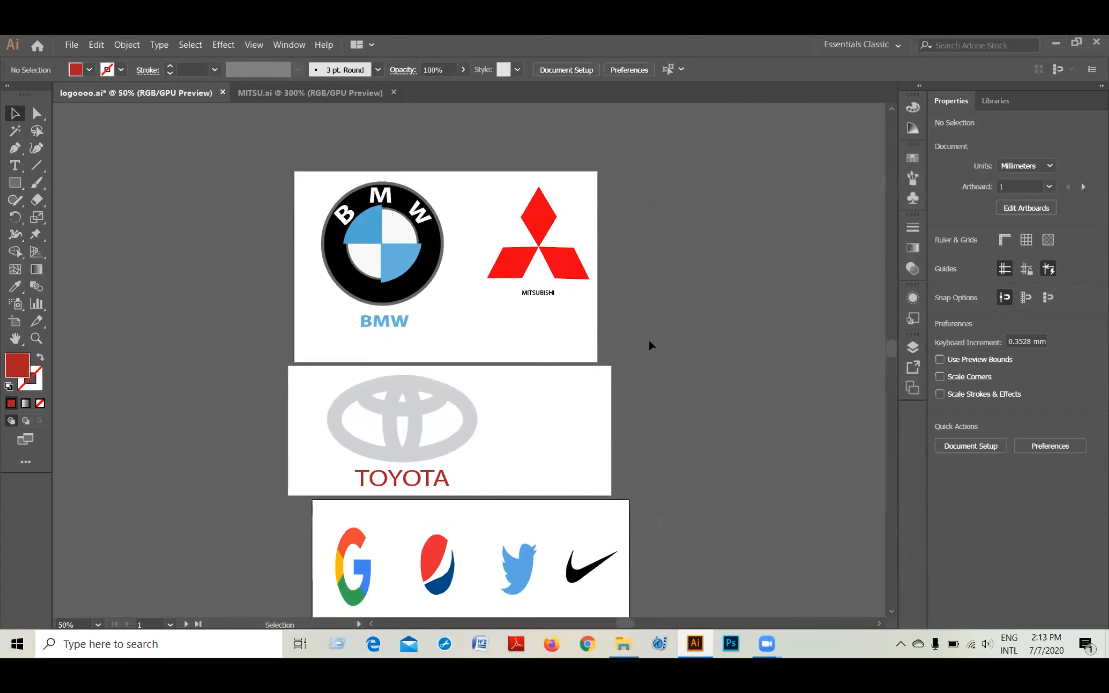
pyautogui.scroll(-1, 651, 344)
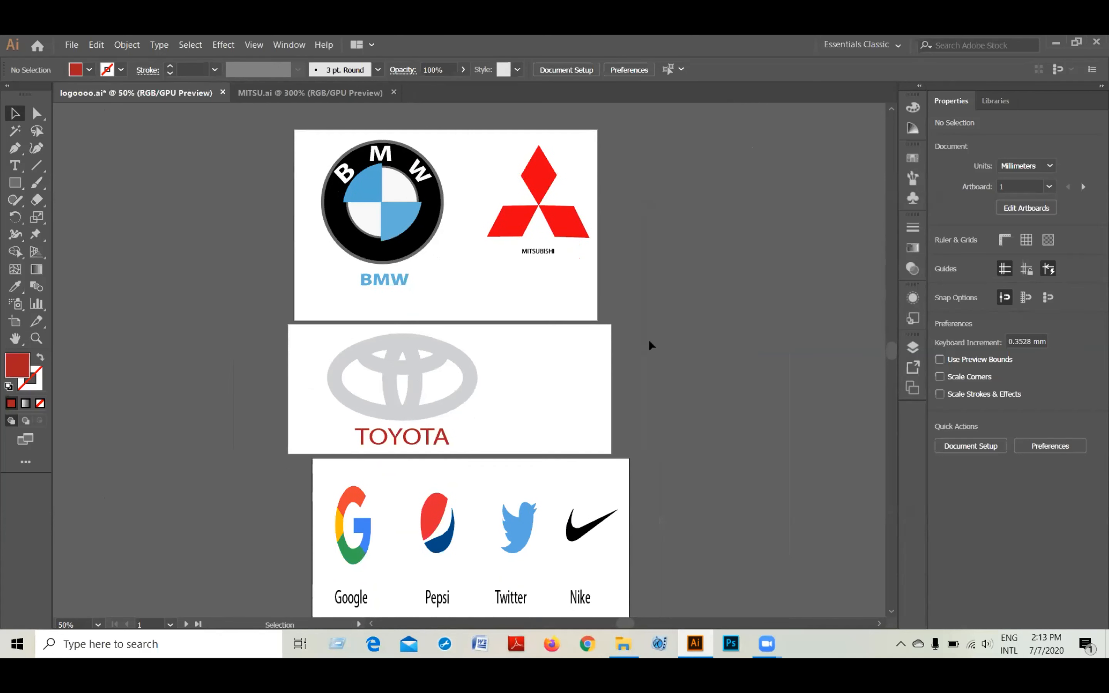
pyautogui.scroll(1, 651, 344)
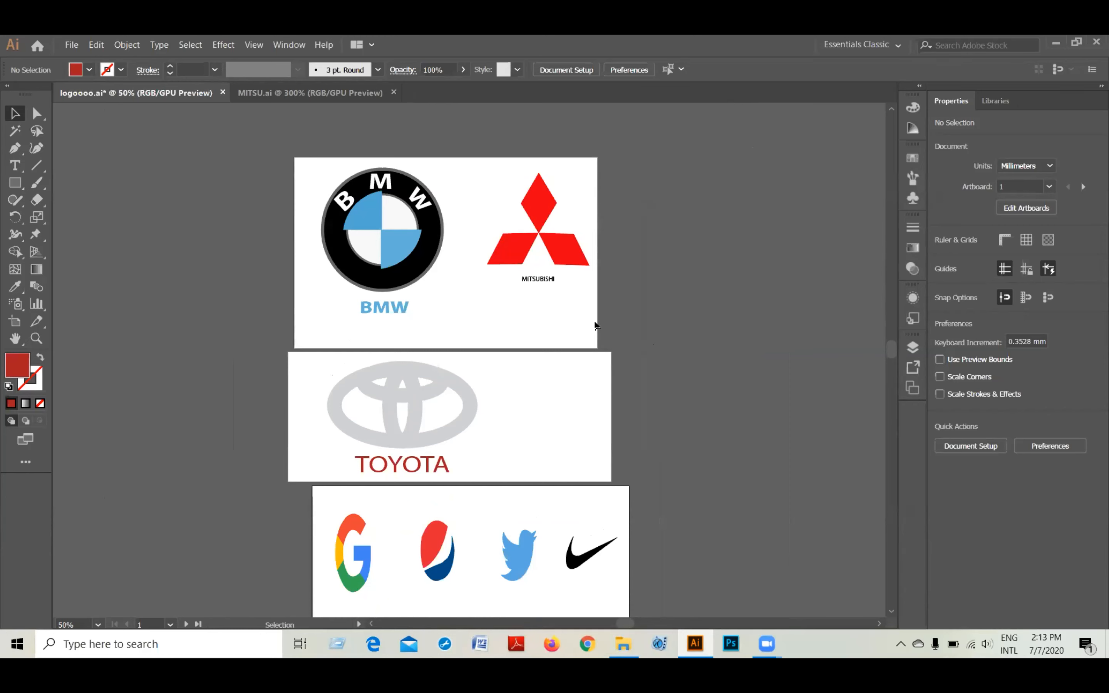
# Step: Examine the Toyota artboard and the Google, Pepsi, Twitter and Nike logos at 100% zoom
pyautogui.click(345, 597)
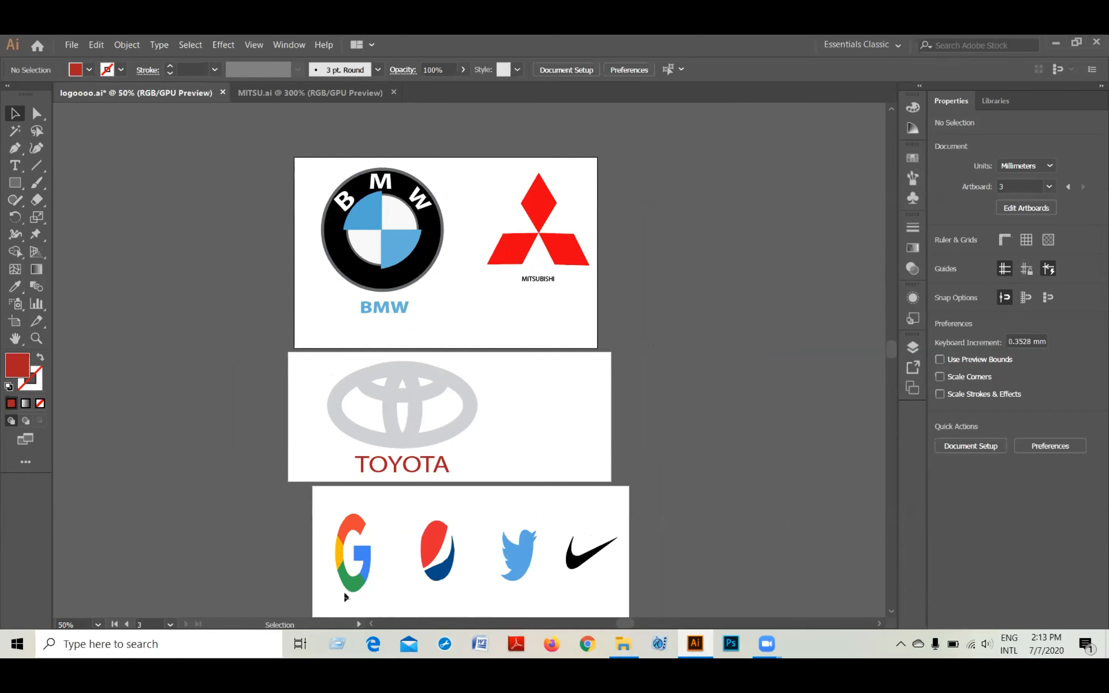
pyautogui.hotkey('ctrl', '=')
pyautogui.hotkey('ctrl', '=')
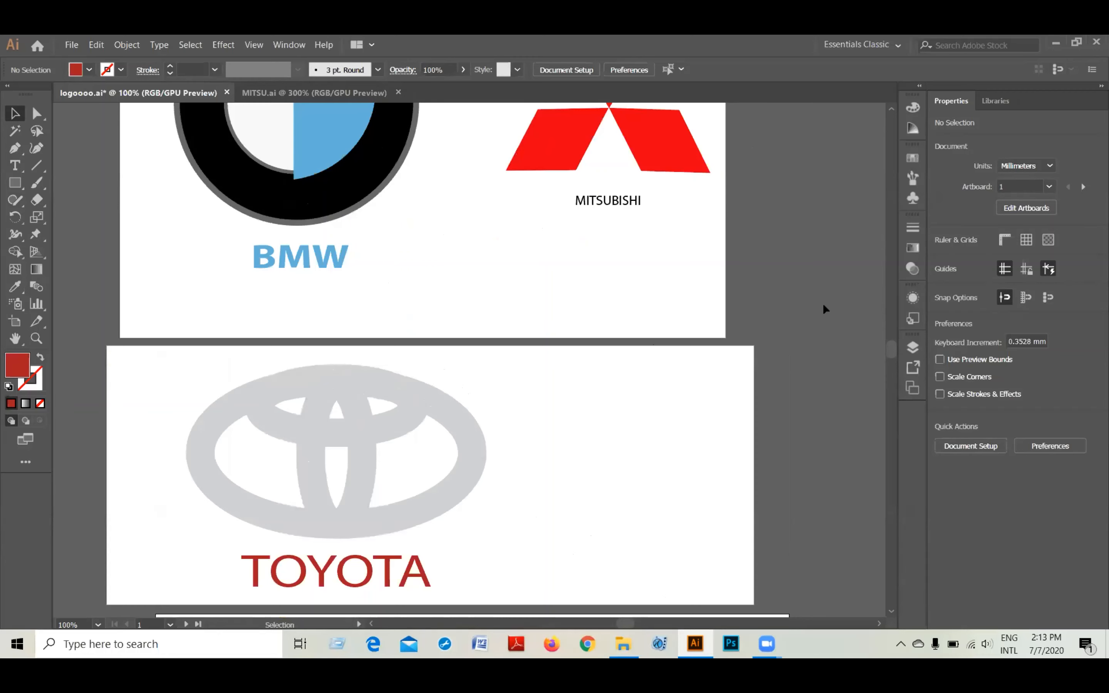
pyautogui.scroll(-5, 255, 439)
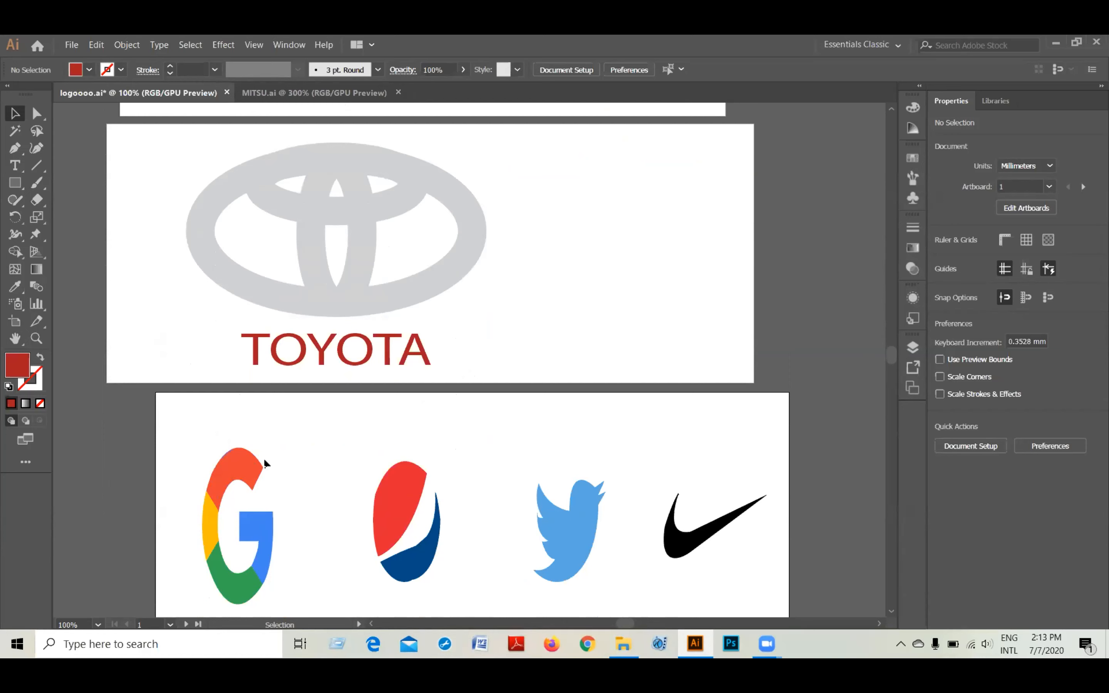
pyautogui.scroll(-1, 266, 463)
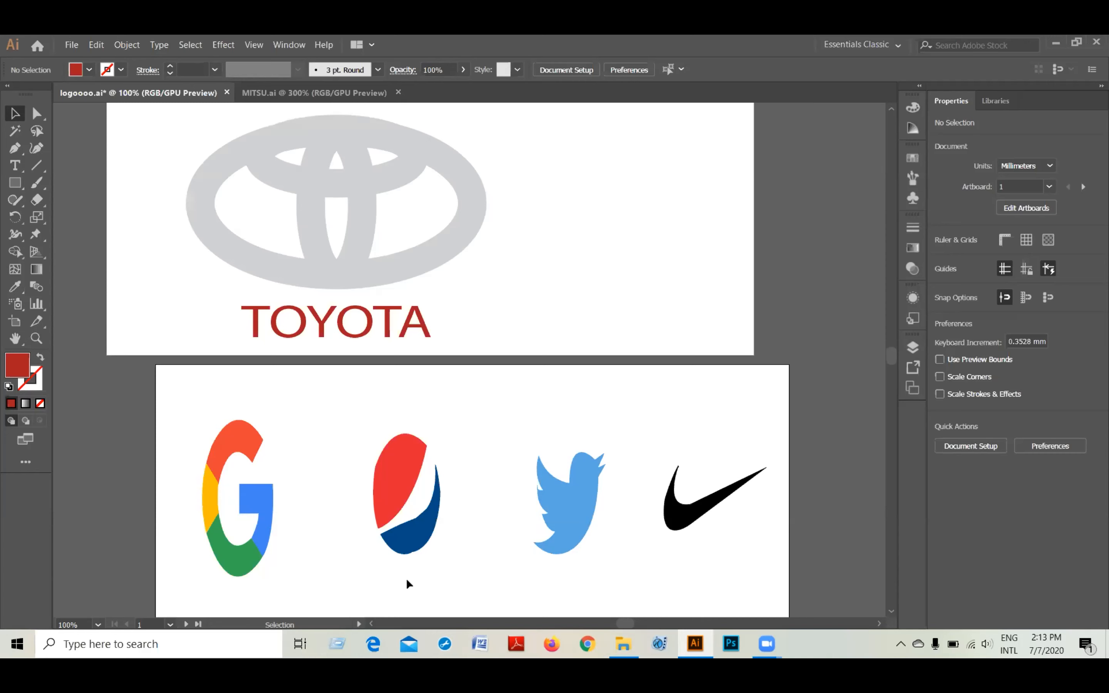
pyautogui.scroll(-1, 409, 583)
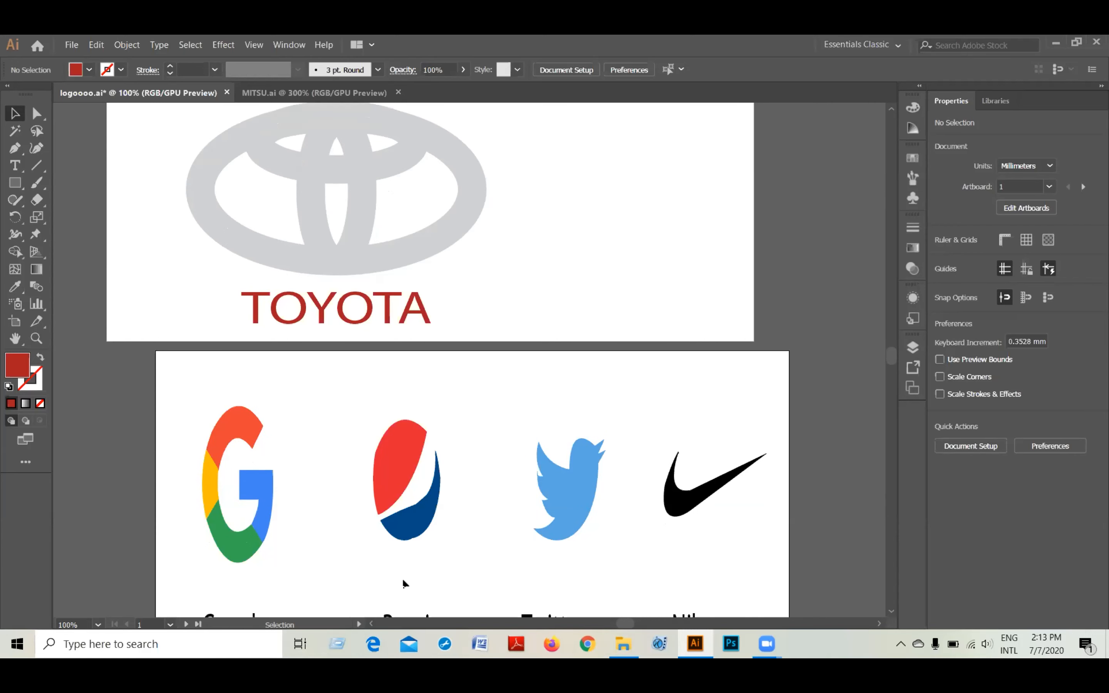
pyautogui.scroll(-1, 406, 584)
pyautogui.scroll(-1, 405, 585)
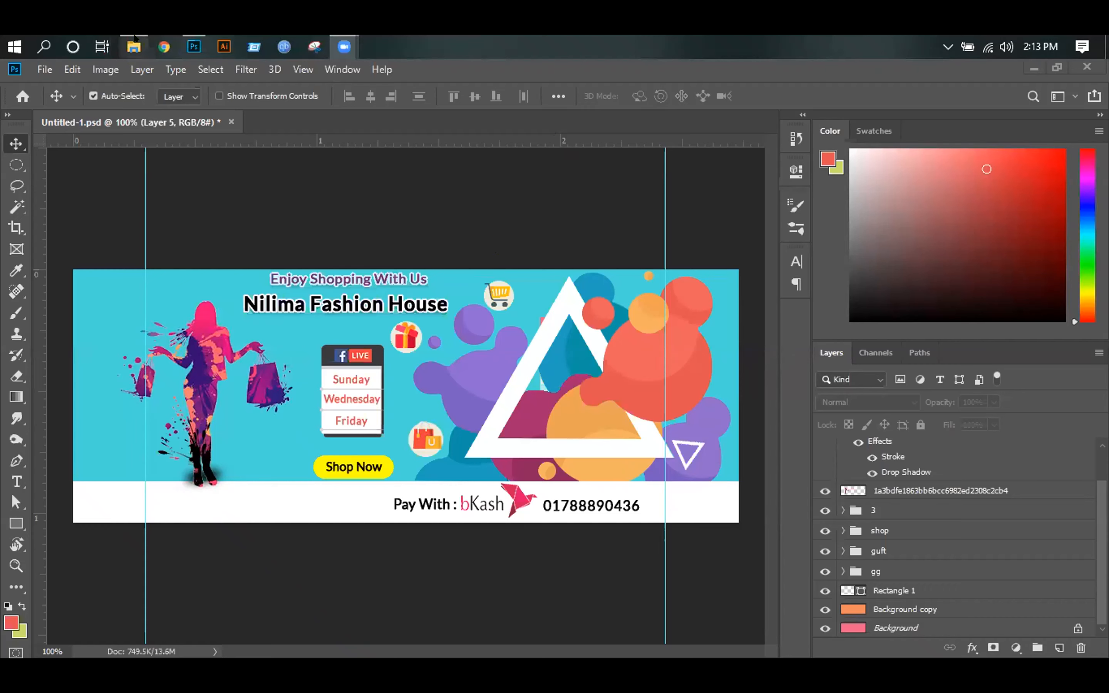
# Step: Switch to File Explorer, view the bicycle photo bibu from the Downloads folder and advance to the next image
pyautogui.click(134, 46)
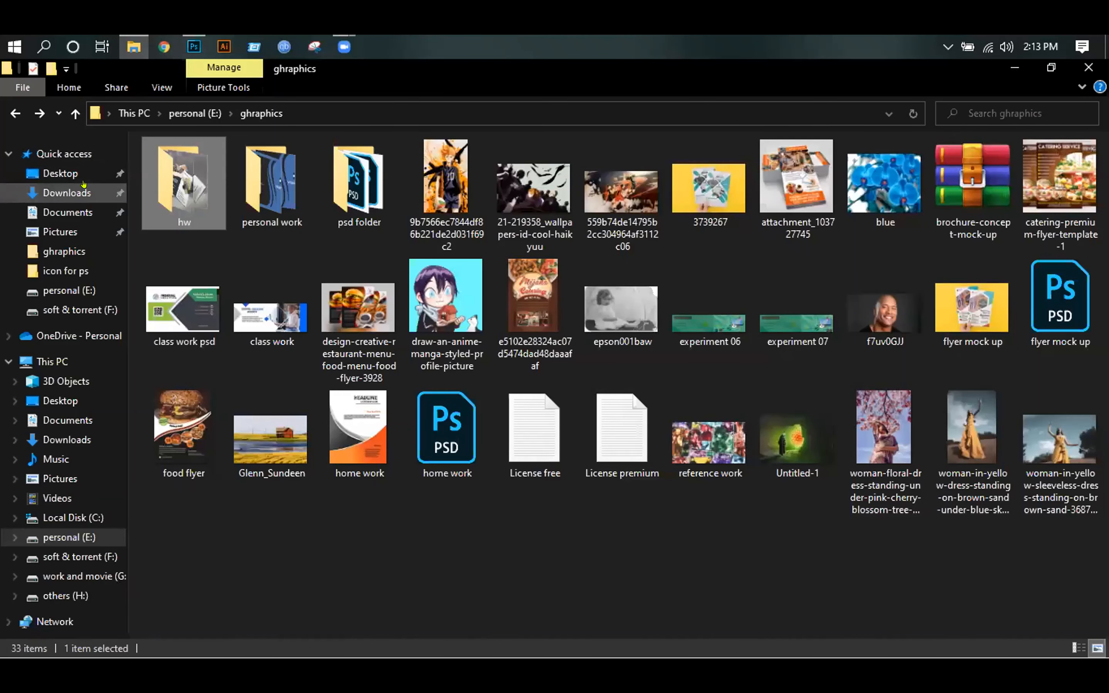
pyautogui.click(66, 193)
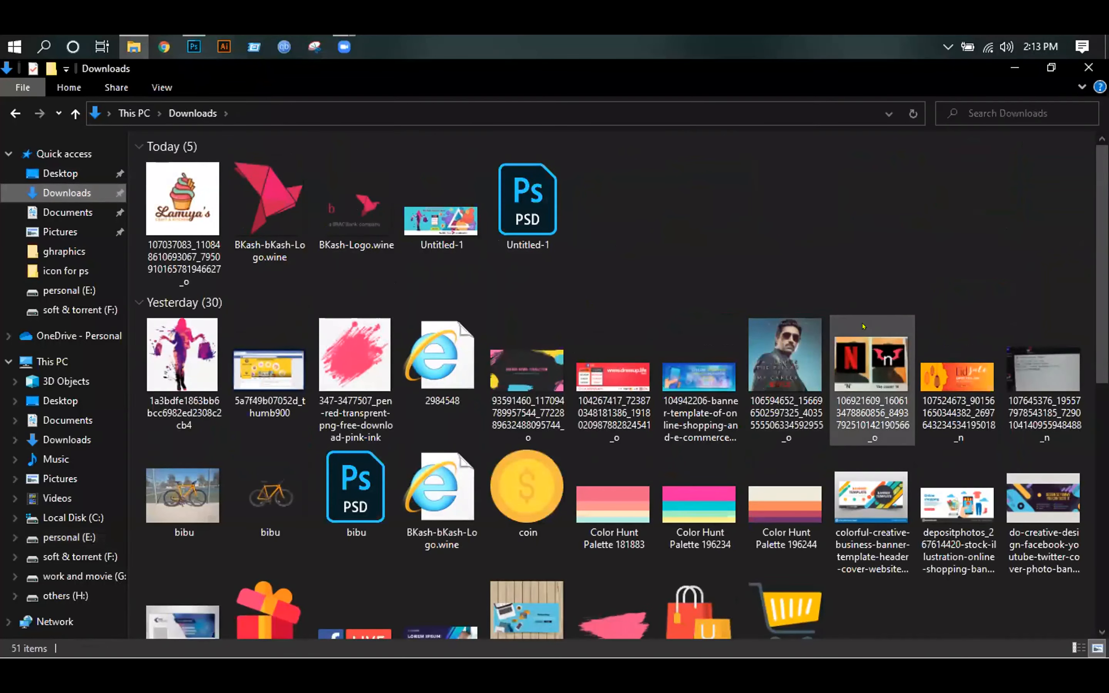
pyautogui.scroll(-8, 494, 314)
pyautogui.scroll(10, 494, 315)
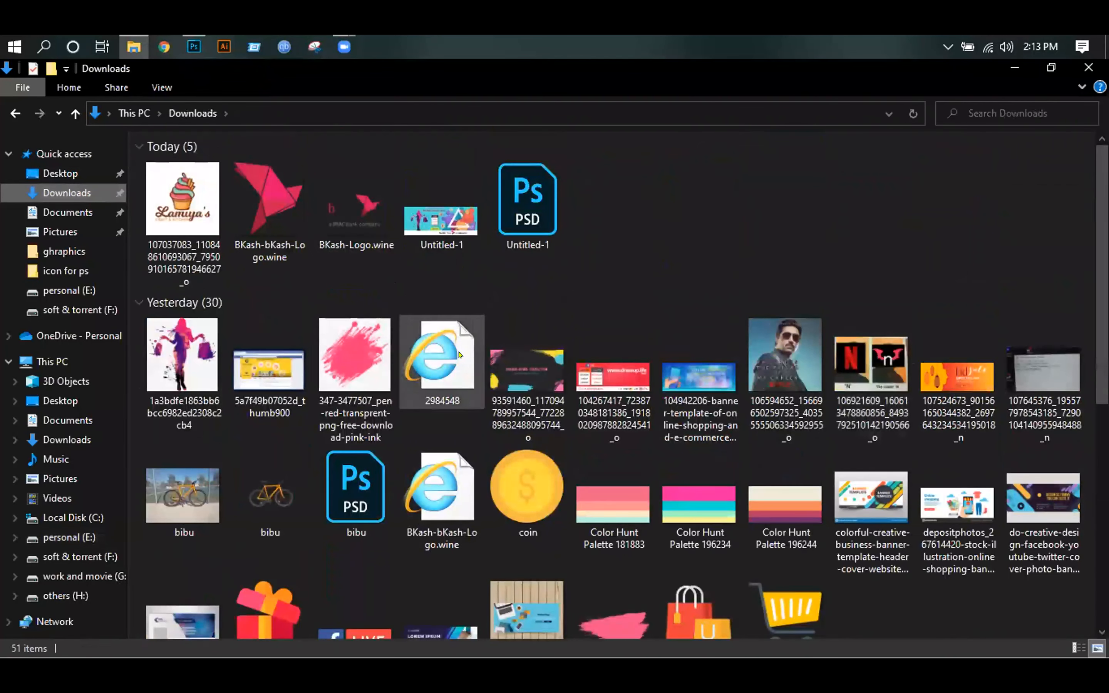
pyautogui.click(188, 484)
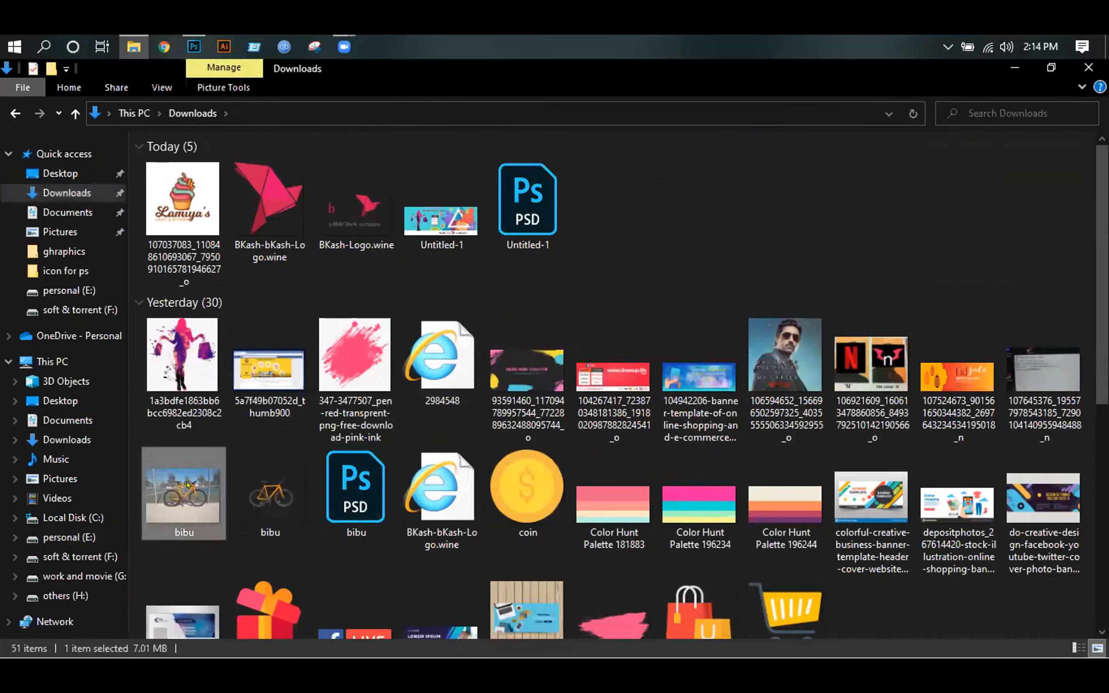
pyautogui.doubleClick(188, 484)
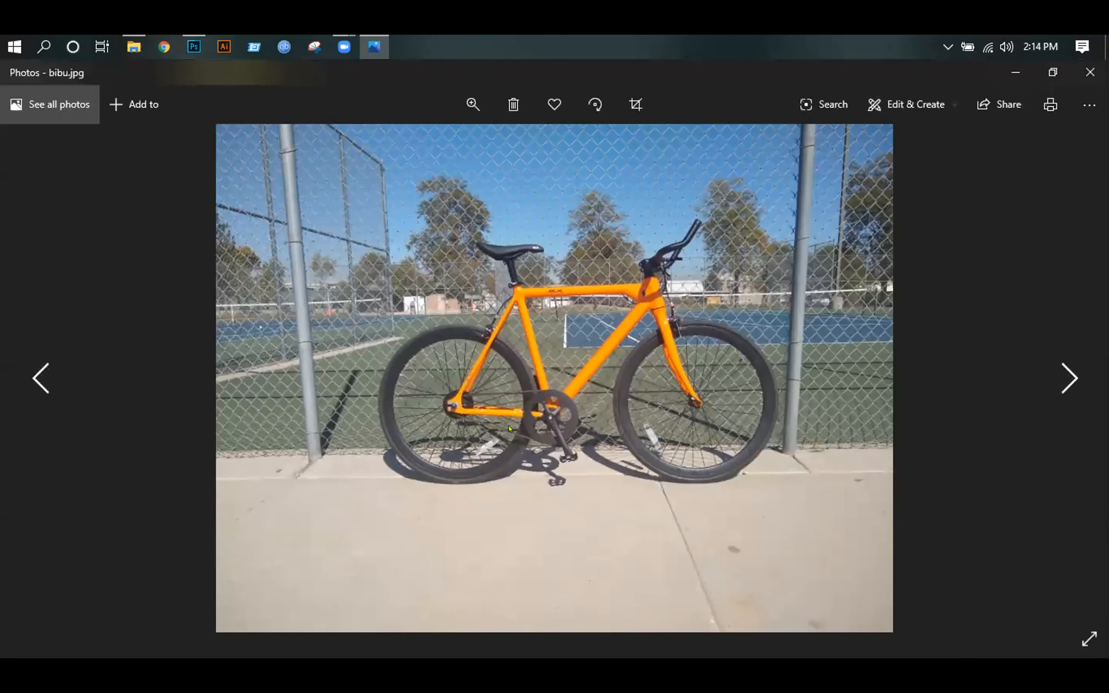
pyautogui.press('Right')
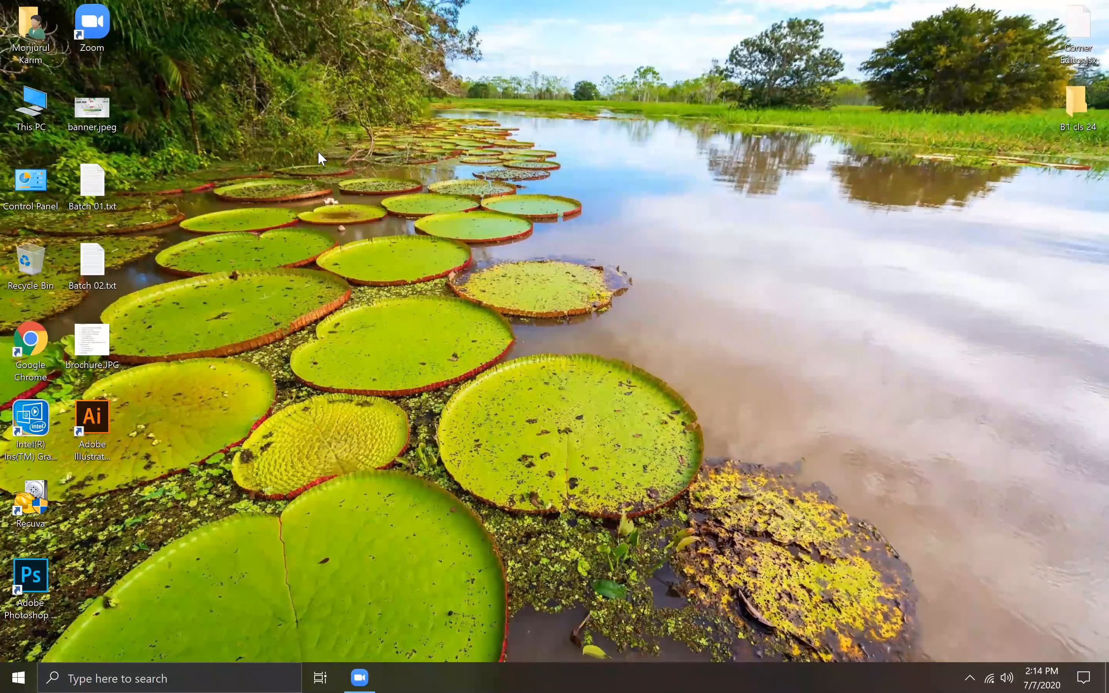
# Step: Launch Adobe Illustrator 2019 from the desktop
pyautogui.doubleClick(97, 421)
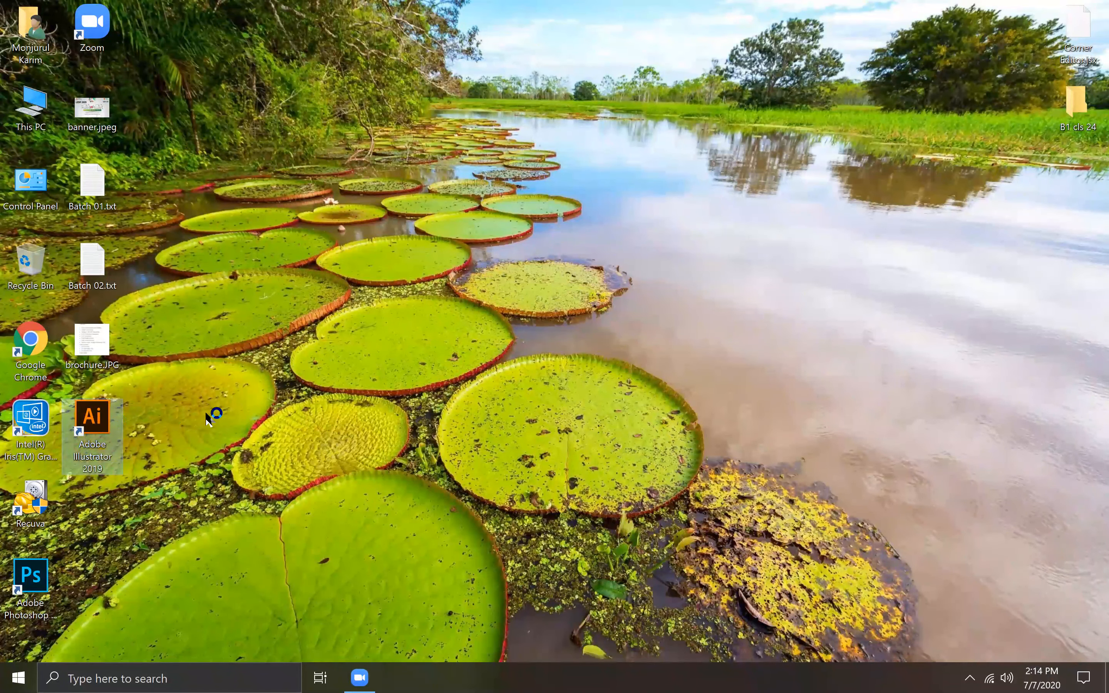
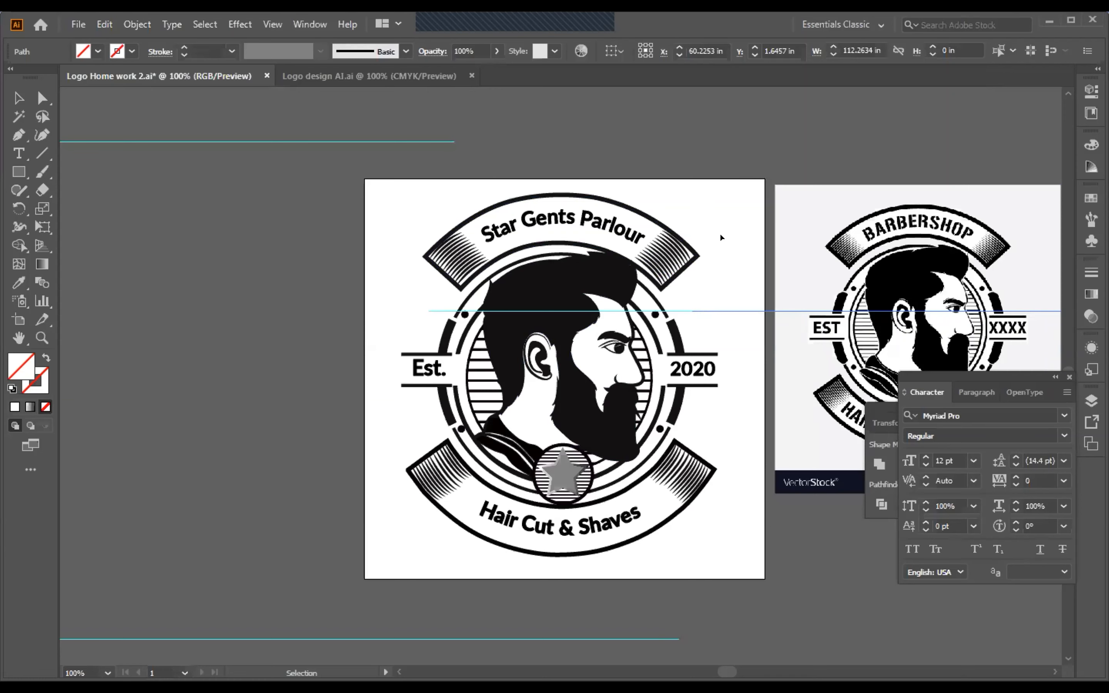
# Step: Try moving the black hair-and-beard shape off the face in Logo Home work 2.ai, and undo the moves
pyautogui.click(349, 78)
pyautogui.click(199, 72)
pyautogui.moveTo(608, 277); pyautogui.dragTo(403, 280)
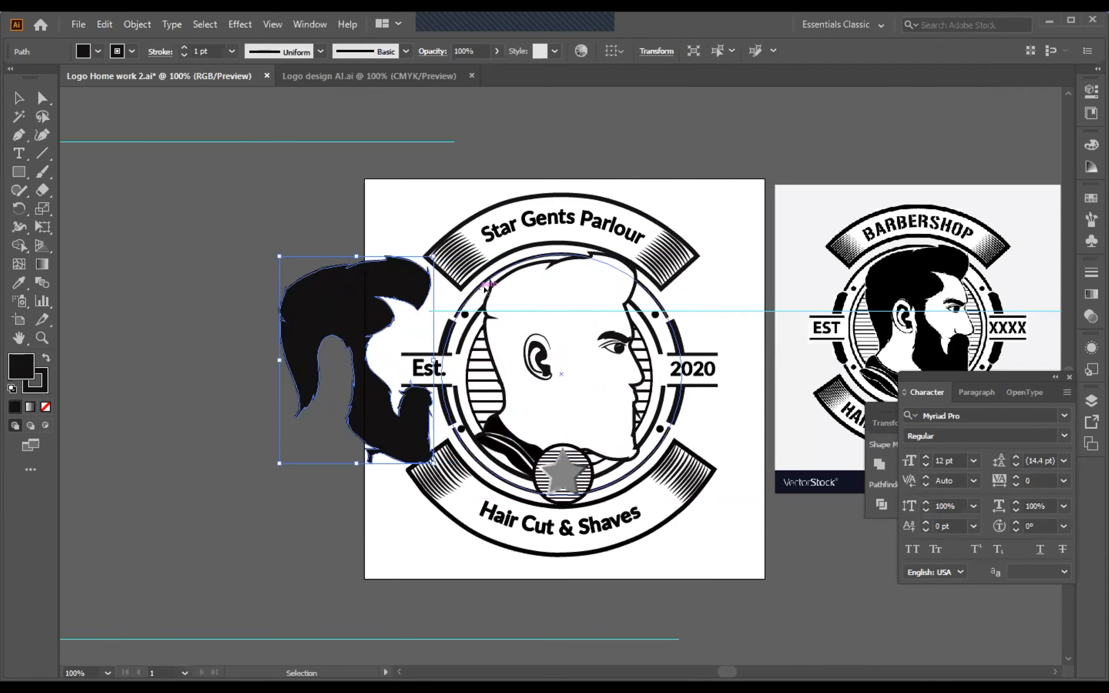
pyautogui.moveTo(630, 351); pyautogui.dragTo(672, 361)
pyautogui.hotkey('ctrl', 'z')
pyautogui.hotkey('ctrl', 'z')
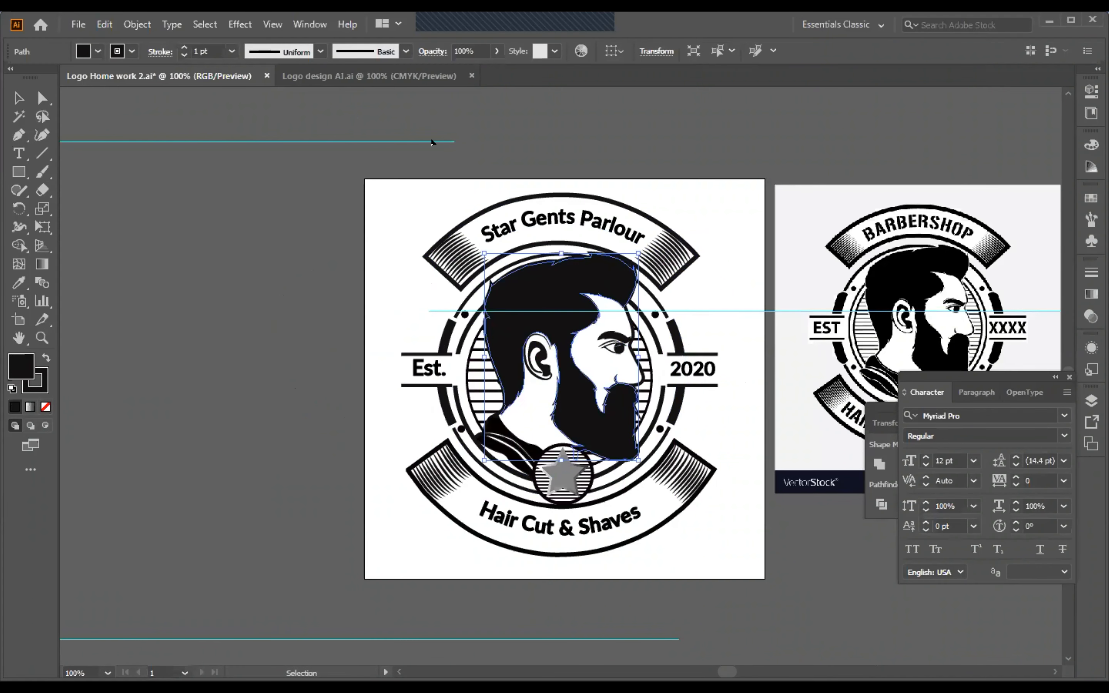
# Step: Look over the Company Name, 7UP and Burger King logo copies in Logo design AI.ai
pyautogui.click(369, 75)
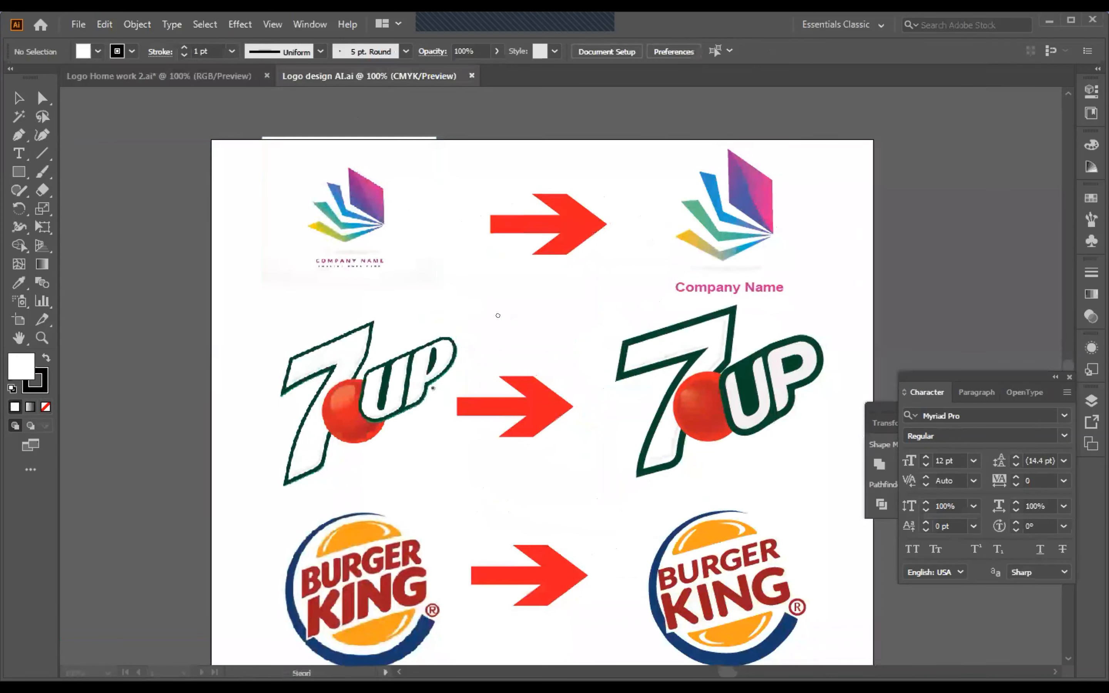
pyautogui.scroll(-2, 372, 323)
pyautogui.scroll(-3, 373, 327)
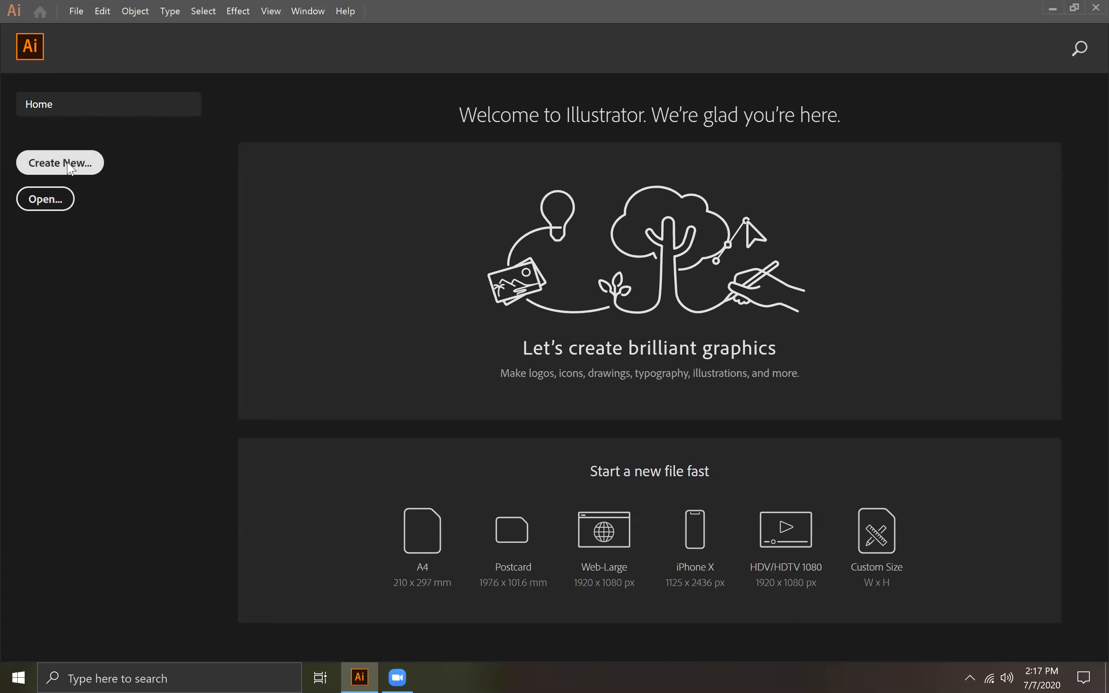
# Step: Minimize Illustrator and launch Google Chrome from the desktop
pyautogui.click(99, 174)
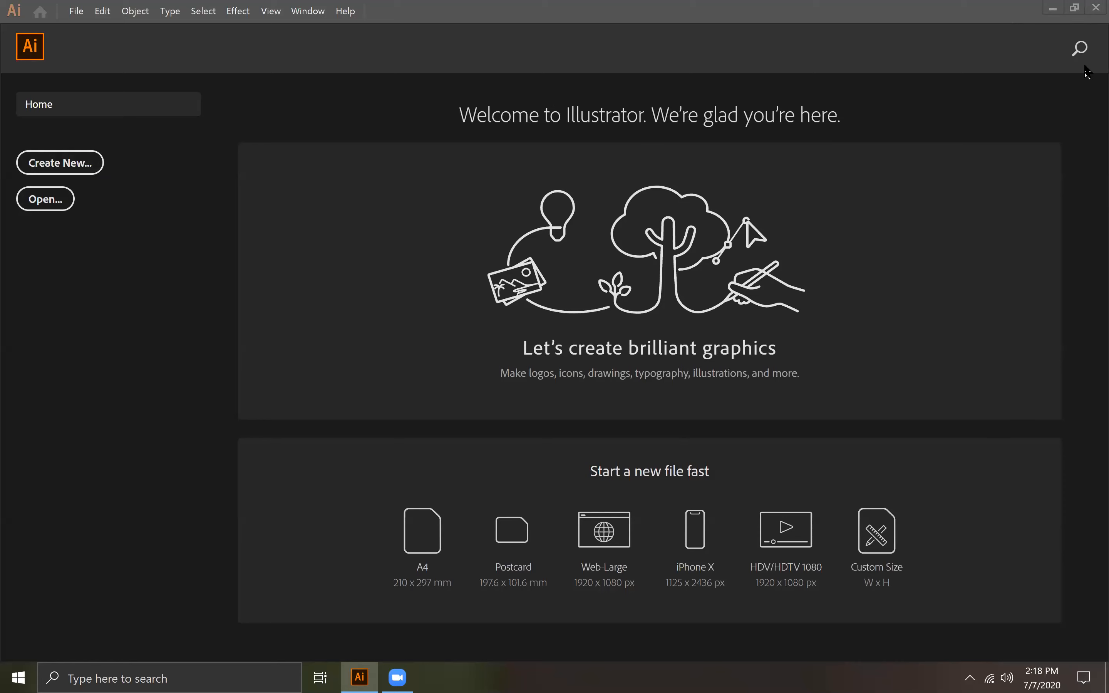
pyautogui.click(1052, 9)
pyautogui.doubleClick(30, 334)
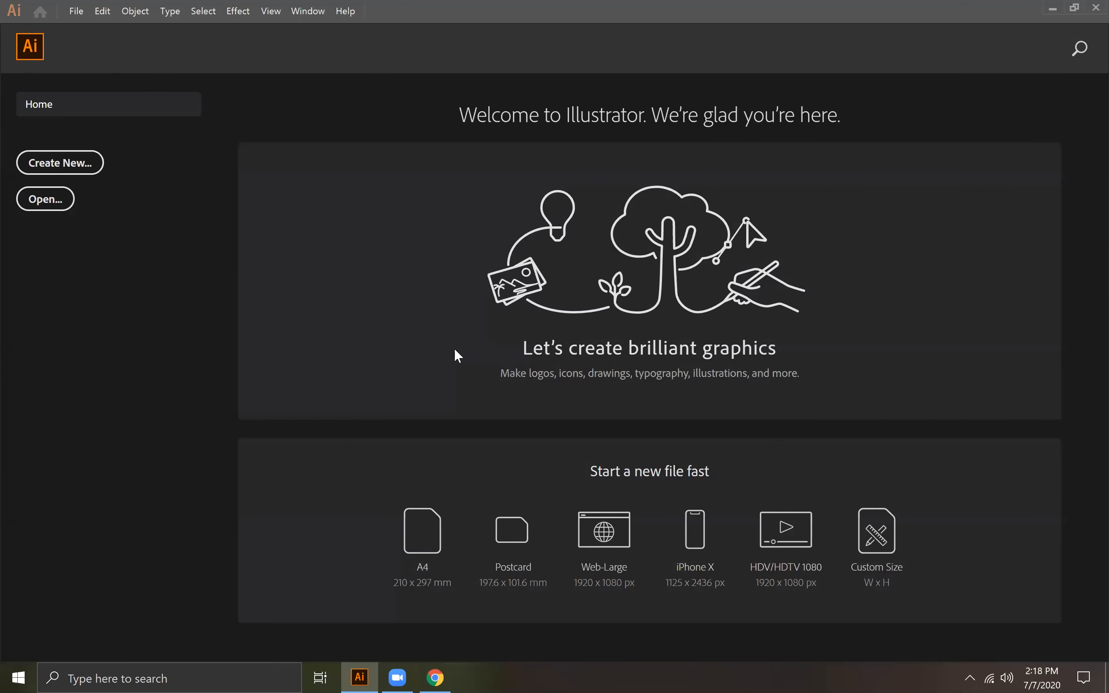
pyautogui.hotkey('ctrl', 'n')
pyautogui.click(894, 548)
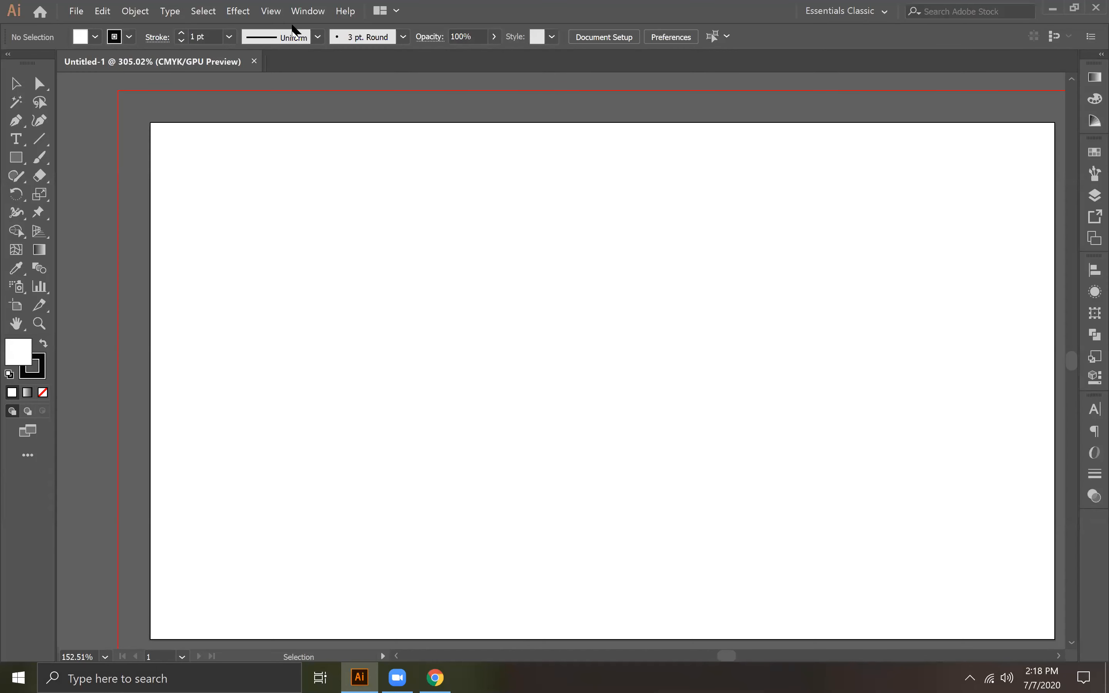
pyautogui.click(142, 14)
pyautogui.click(141, 14)
pyautogui.click(75, 14)
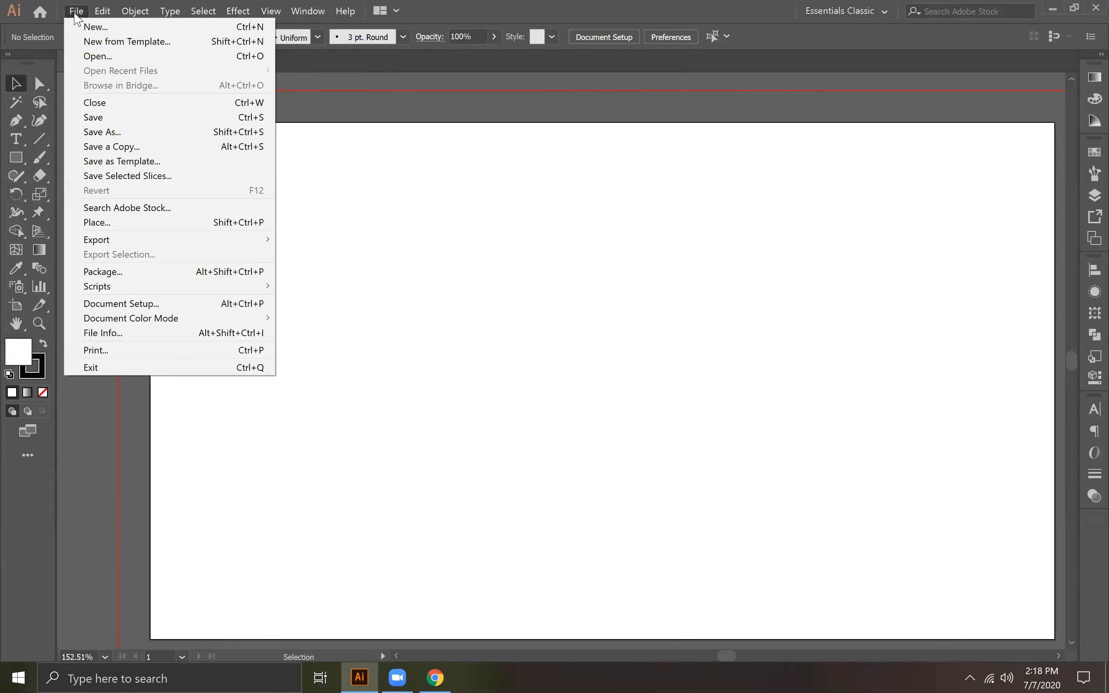
pyautogui.click(373, 112)
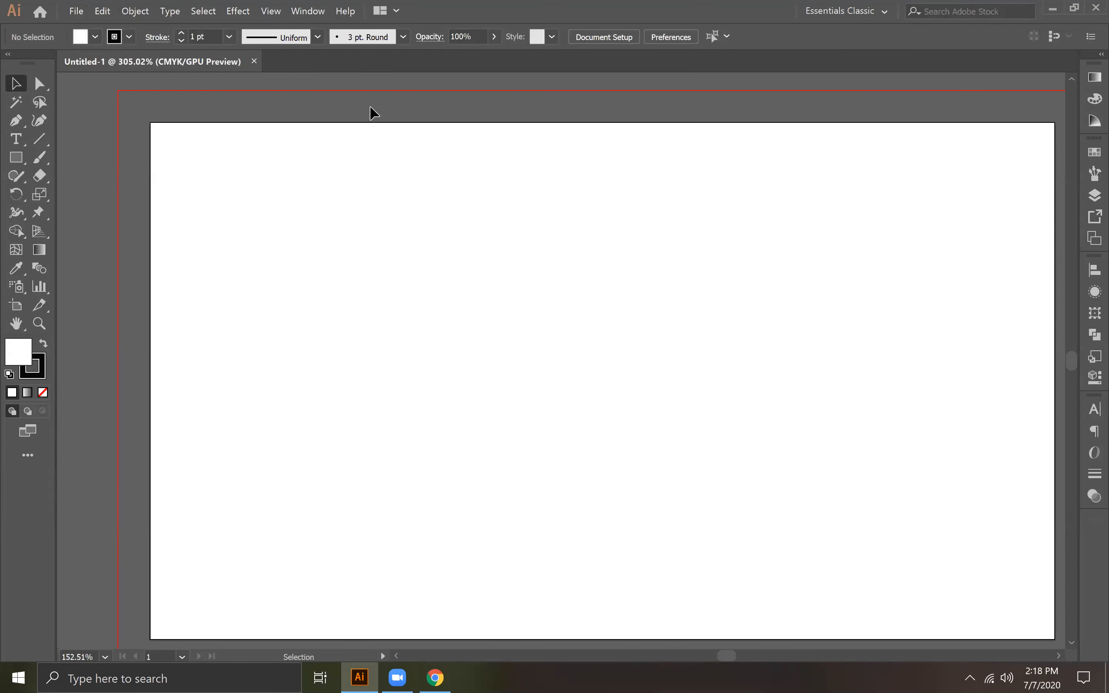
pyautogui.click(254, 61)
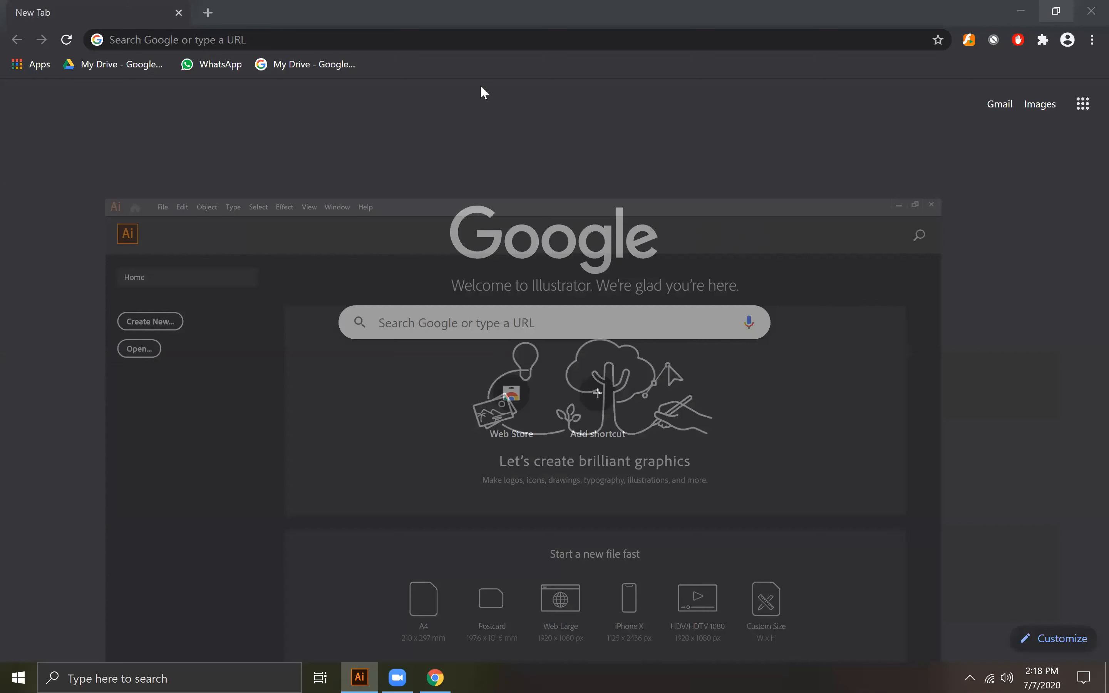
# Step: Search the web for "google" in Chrome and show the image results
pyautogui.click(338, 41)
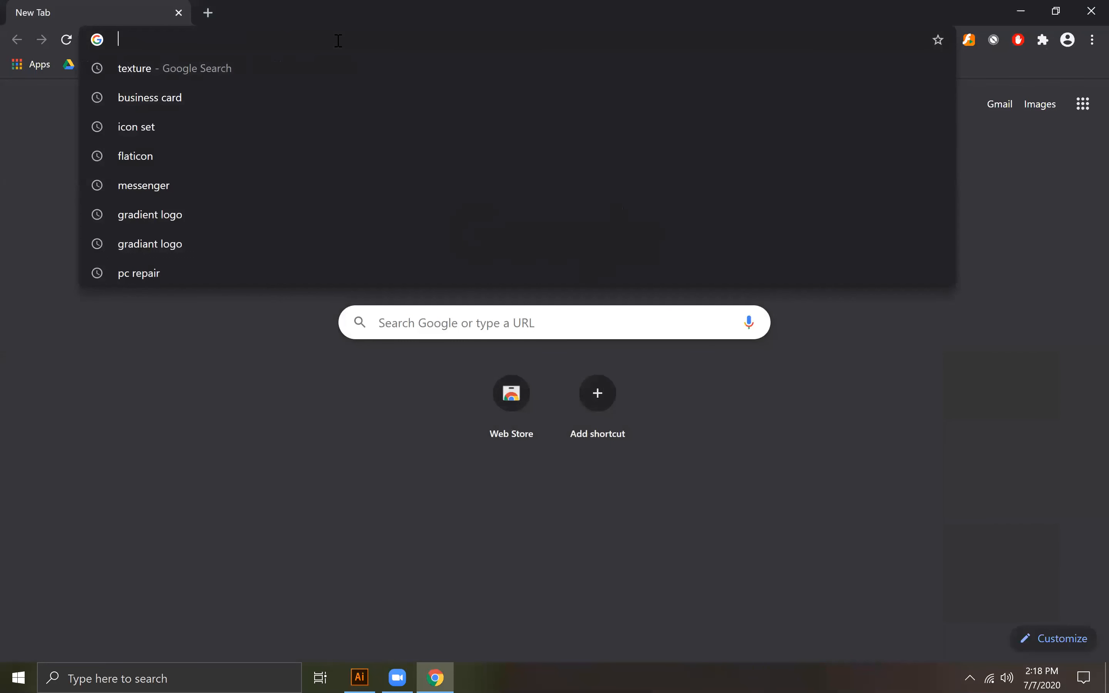
pyautogui.write('google')
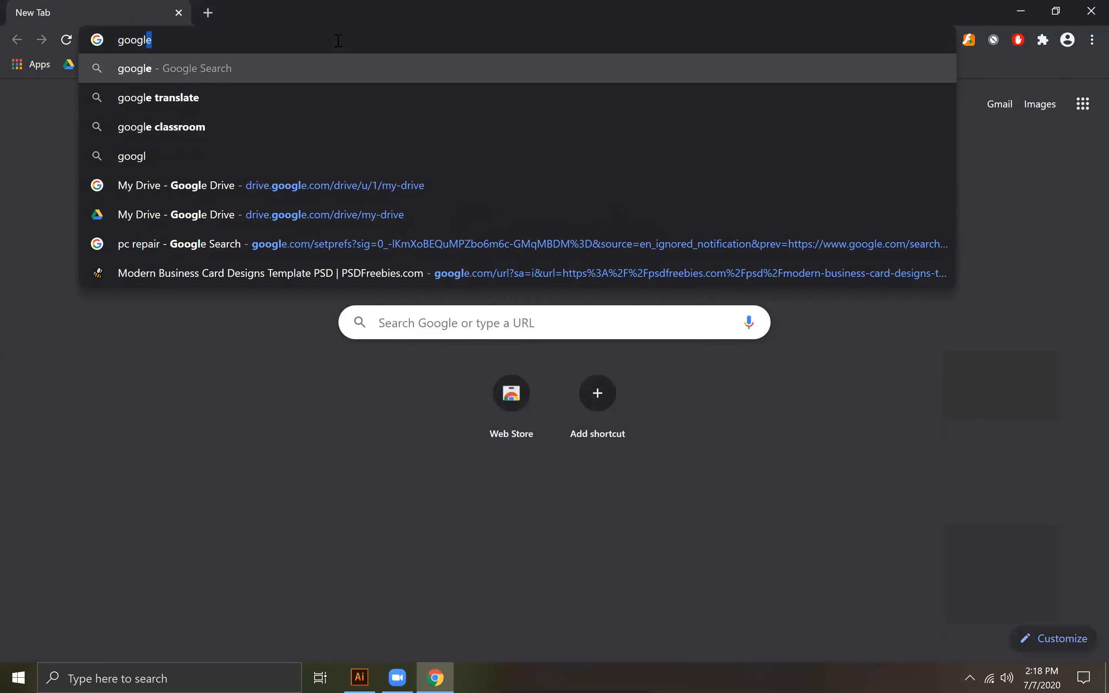
pyautogui.press('Return')
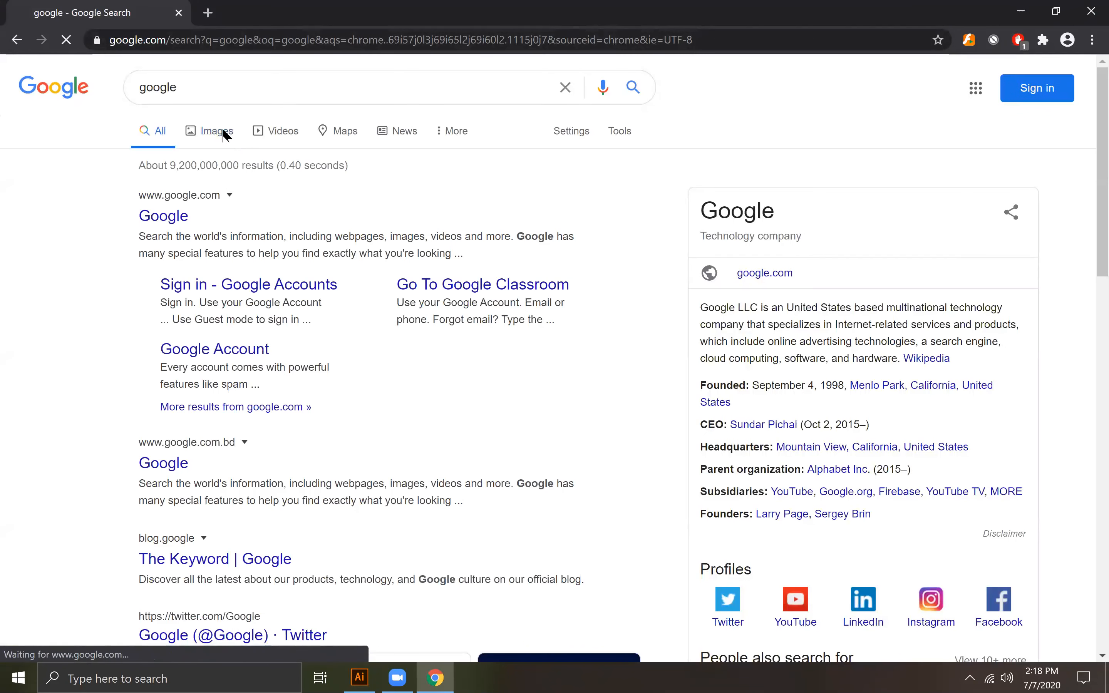
pyautogui.click(217, 132)
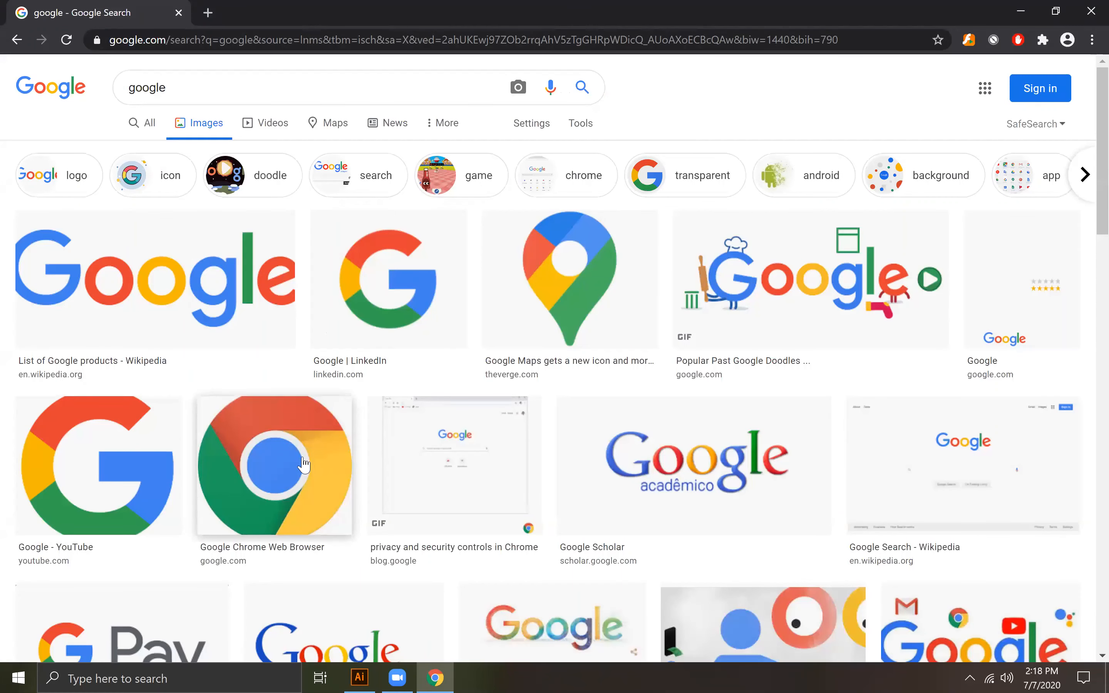
# Step: Save the large Google G logo from the YouTube result to the Desktop as unnamed.jpg and close its preview
pyautogui.click(92, 455)
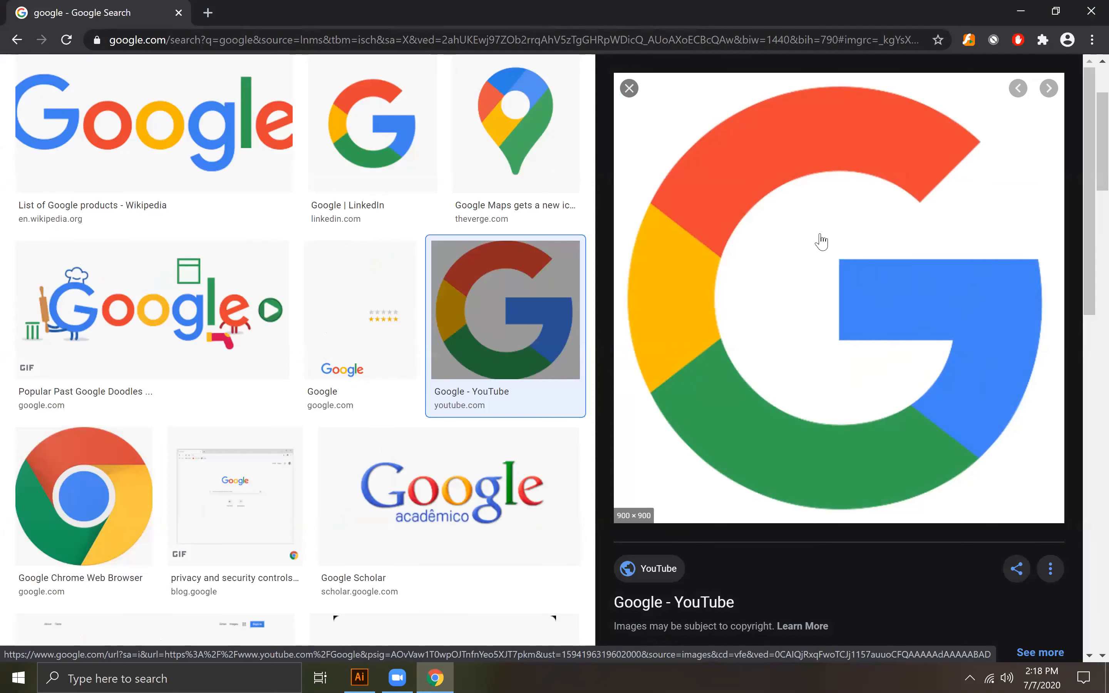
pyautogui.rightClick(755, 202)
pyautogui.click(816, 337)
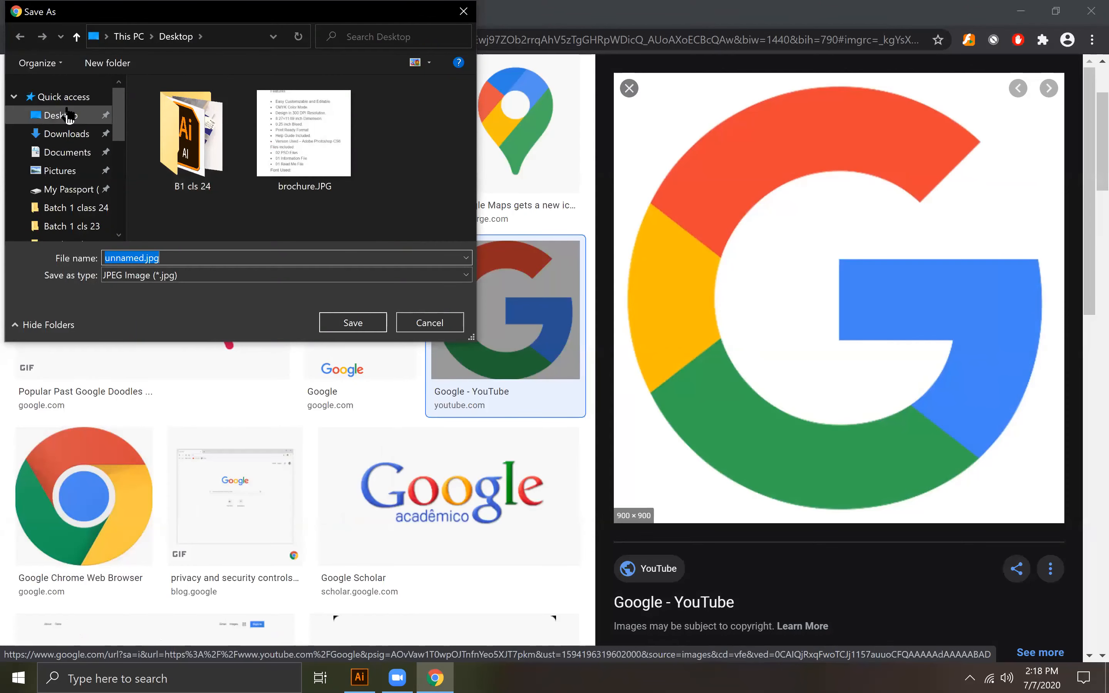
pyautogui.click(363, 320)
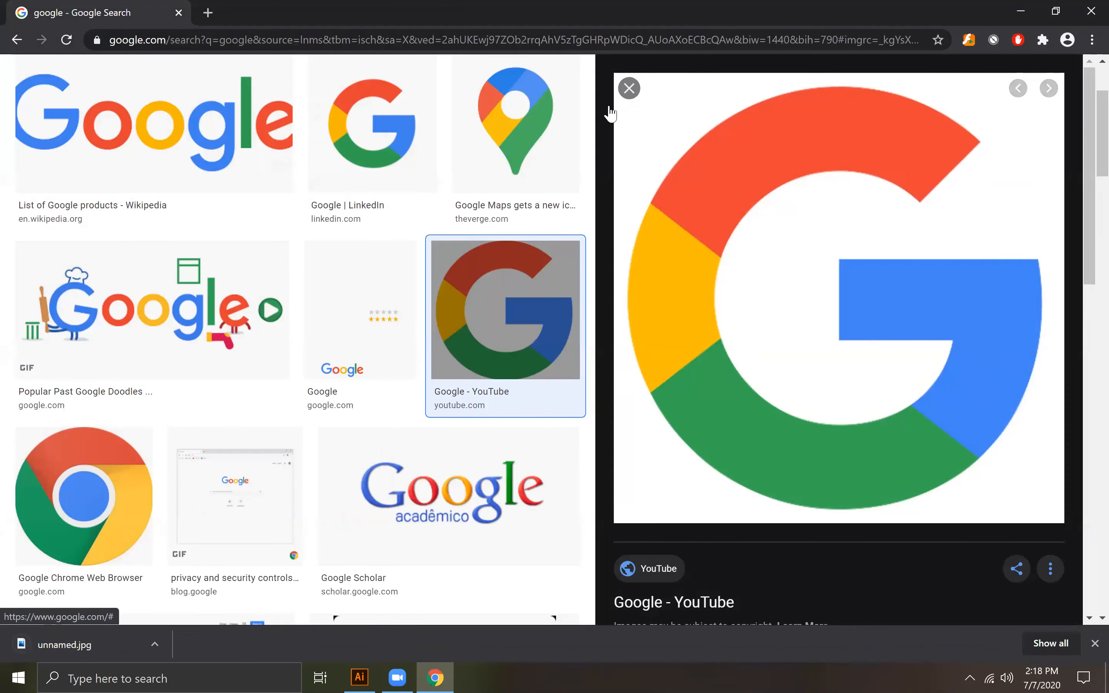
pyautogui.click(610, 113)
# Step: Look through more Google image results, check the desktop for the saved logo and return to the browser
pyautogui.scroll(-7, 479, 387)
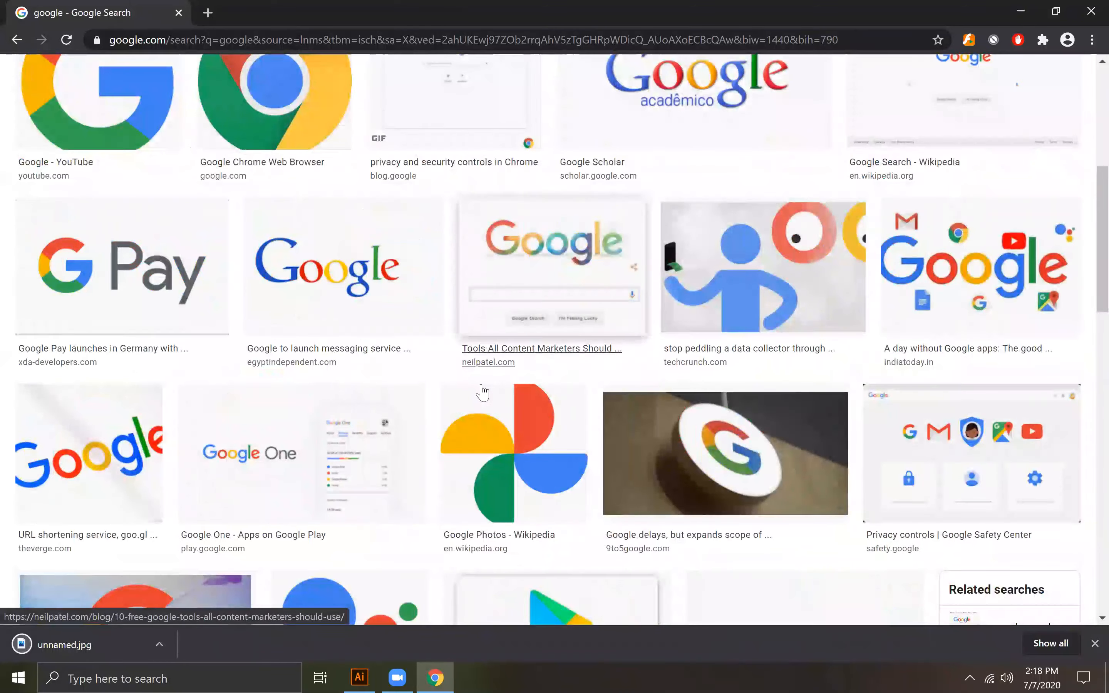
pyautogui.scroll(8, 482, 392)
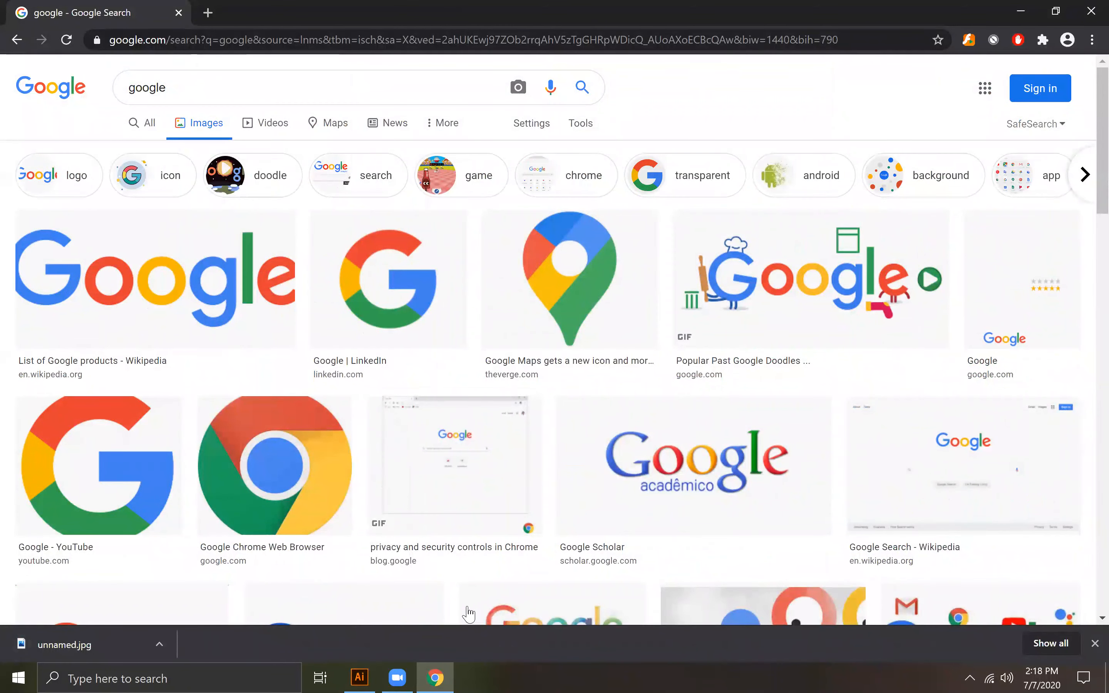
pyautogui.click(1021, 12)
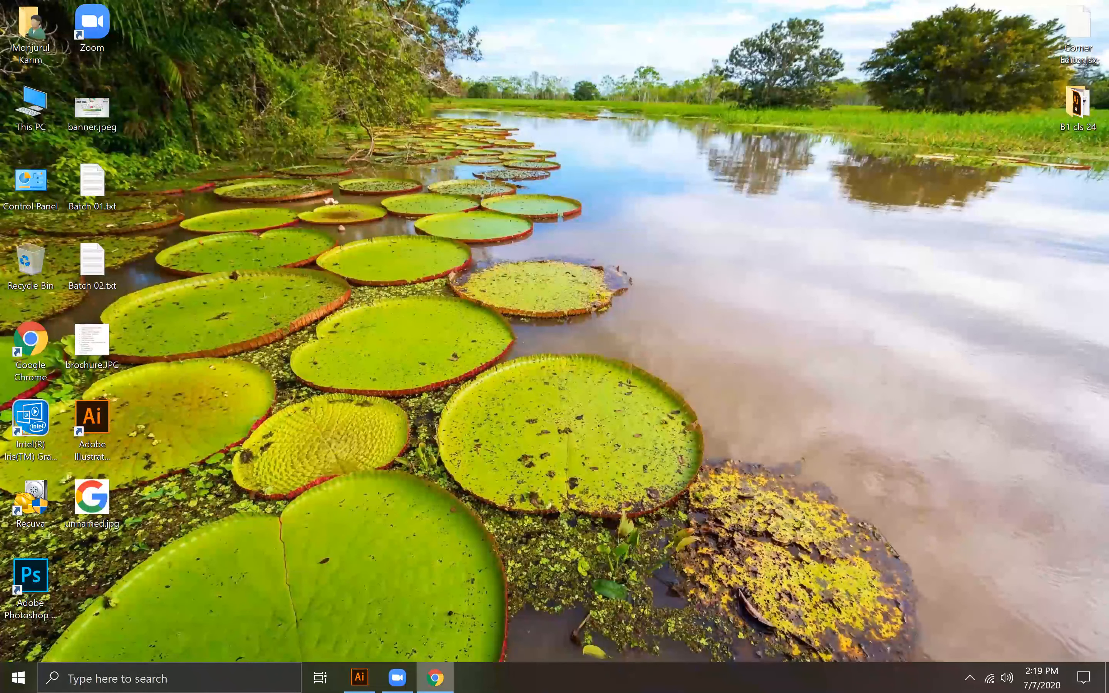
pyautogui.hotkey('alt', 'Tab')
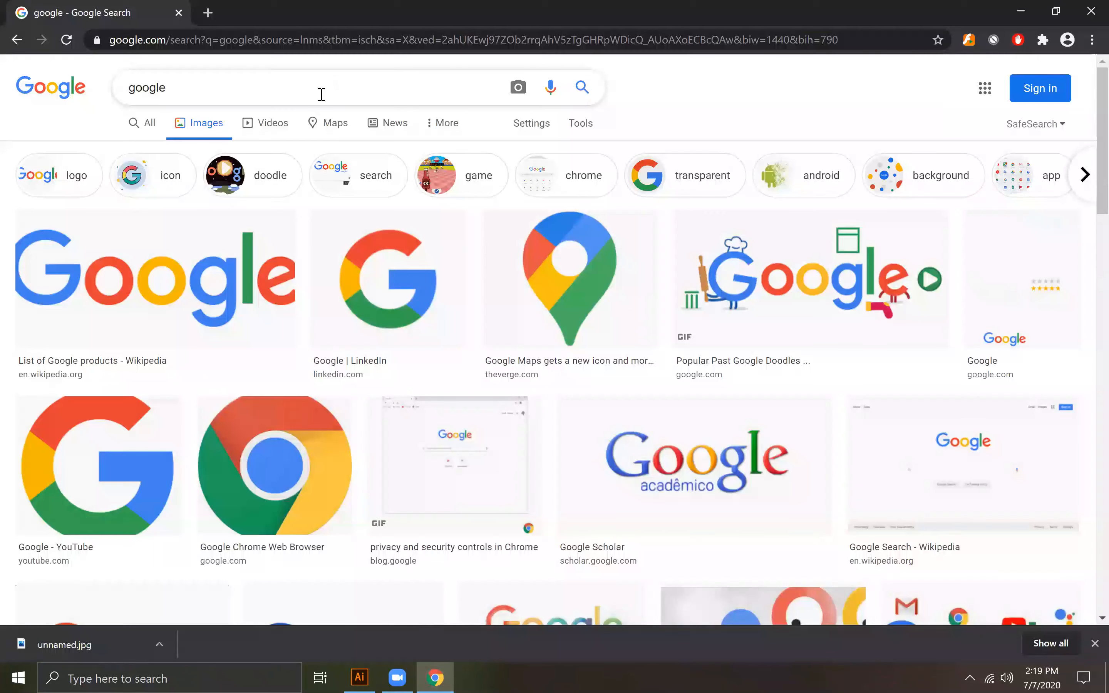
pyautogui.doubleClick(314, 90)
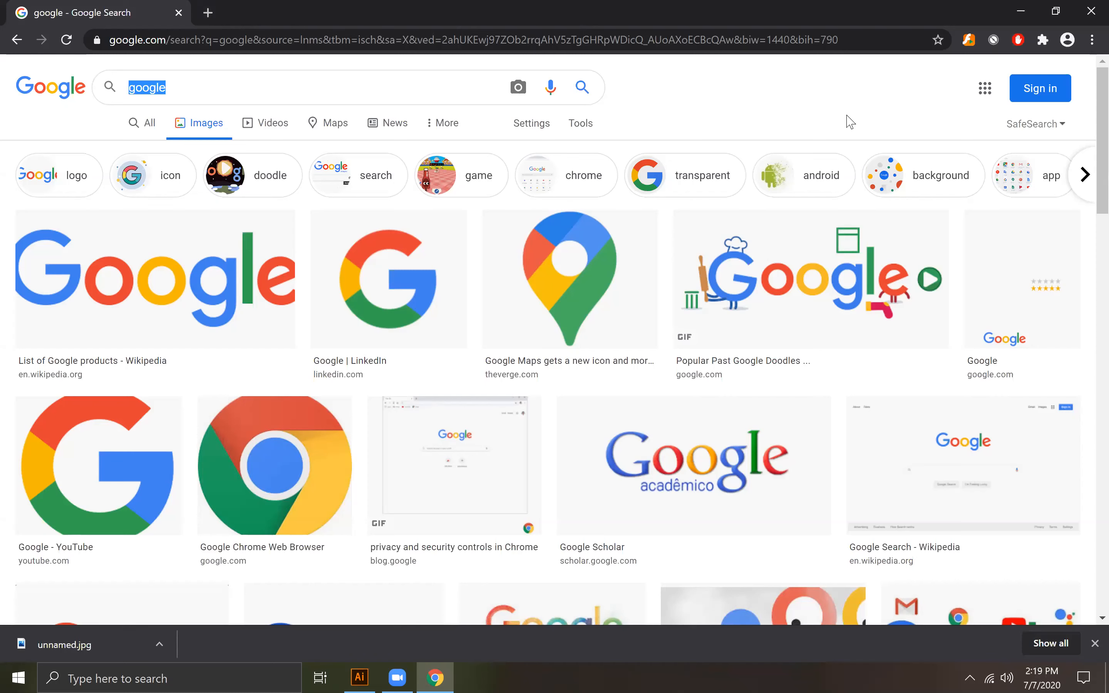
pyautogui.press('XF86MonBrightnessUp')
pyautogui.press('XF86MonBrightnessDown')
pyautogui.click(67, 127)
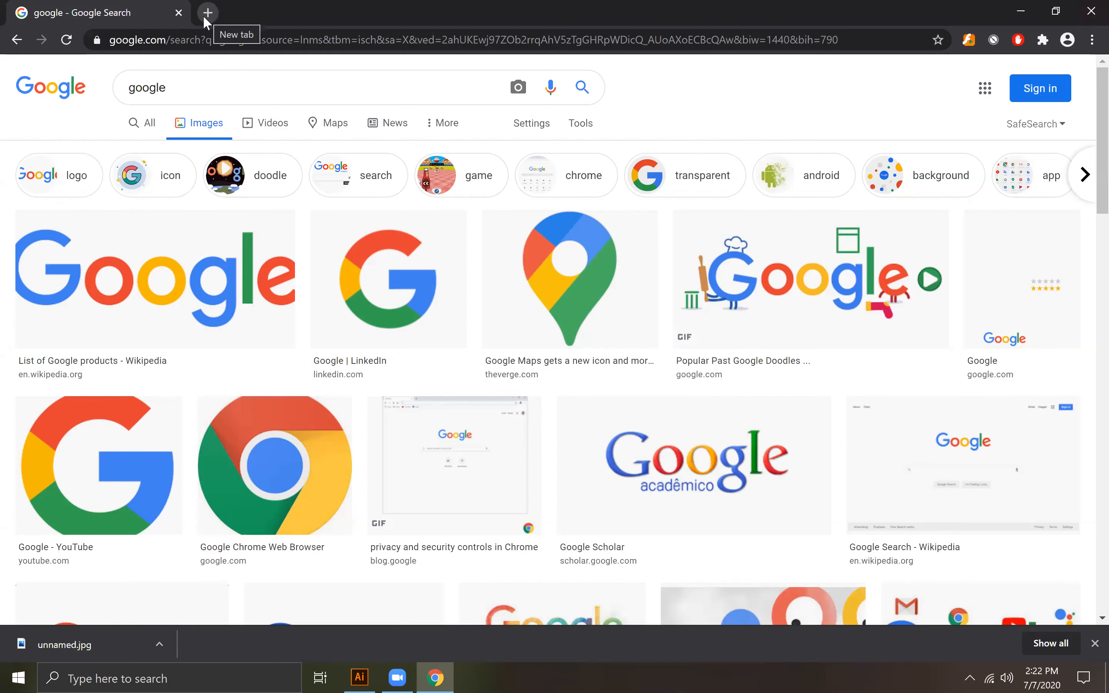
# Step: Search the images for "hp" and look through the results for the logo
pyautogui.doubleClick(192, 87)
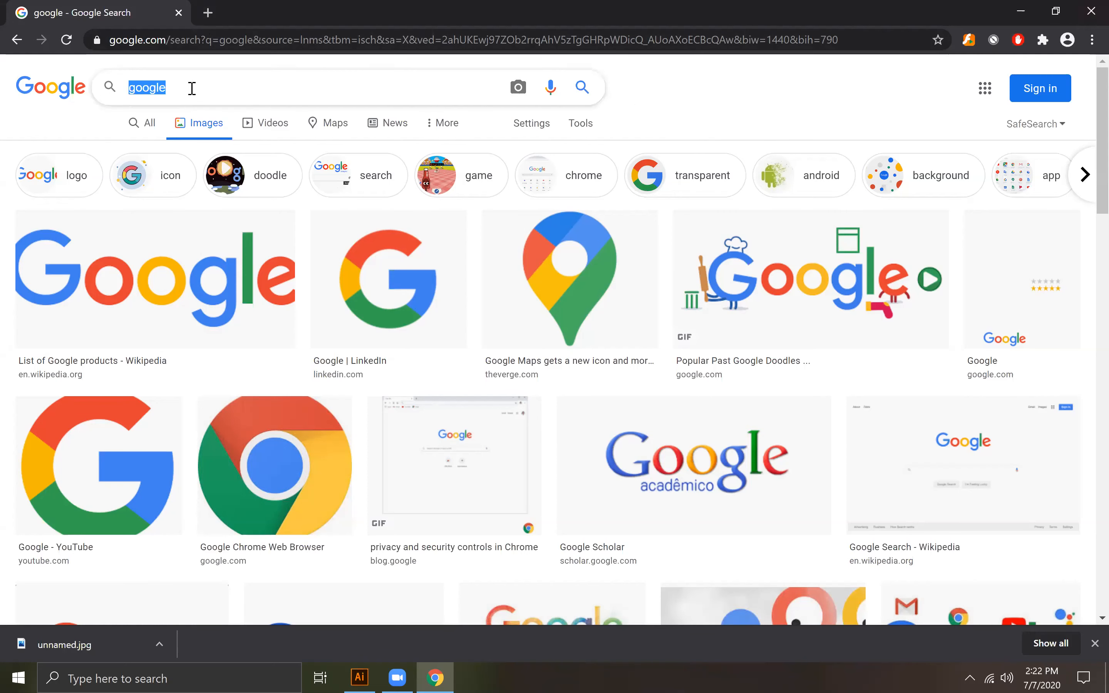
pyautogui.write('hp')
pyautogui.press('Return')
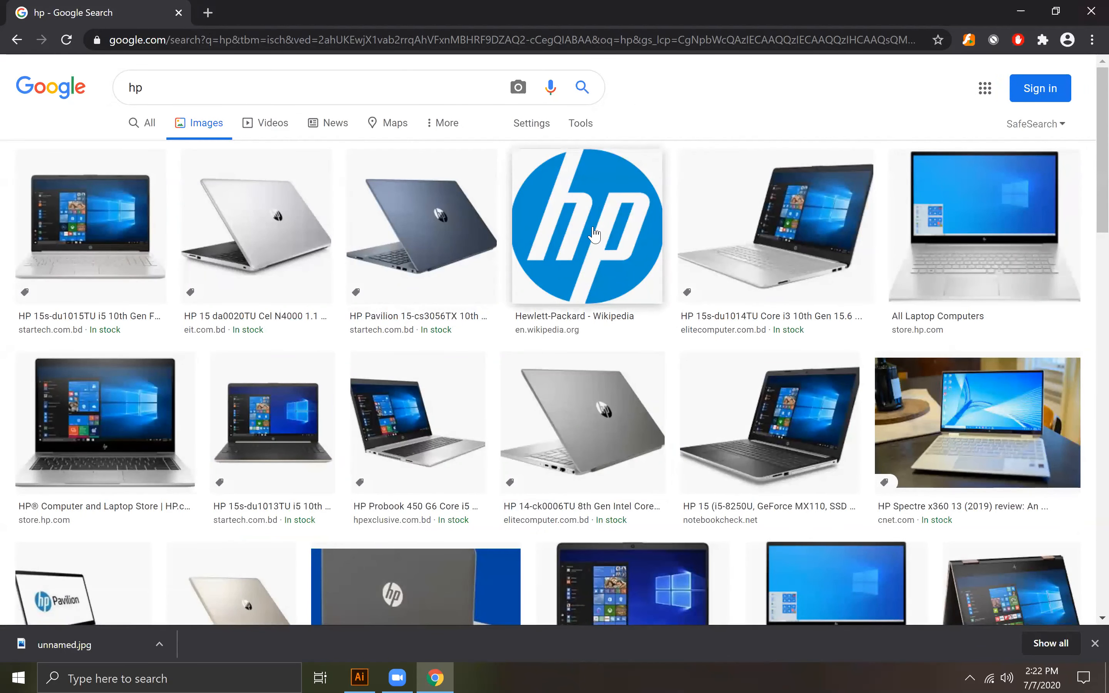
pyautogui.scroll(-5, 605, 459)
pyautogui.scroll(-3, 614, 474)
pyautogui.scroll(10, 614, 473)
# Step: Save the round blue HP logo from the Hewlett-Packard Wikipedia result to the Desktop as a PNG and close its preview
pyautogui.rightClick(596, 212)
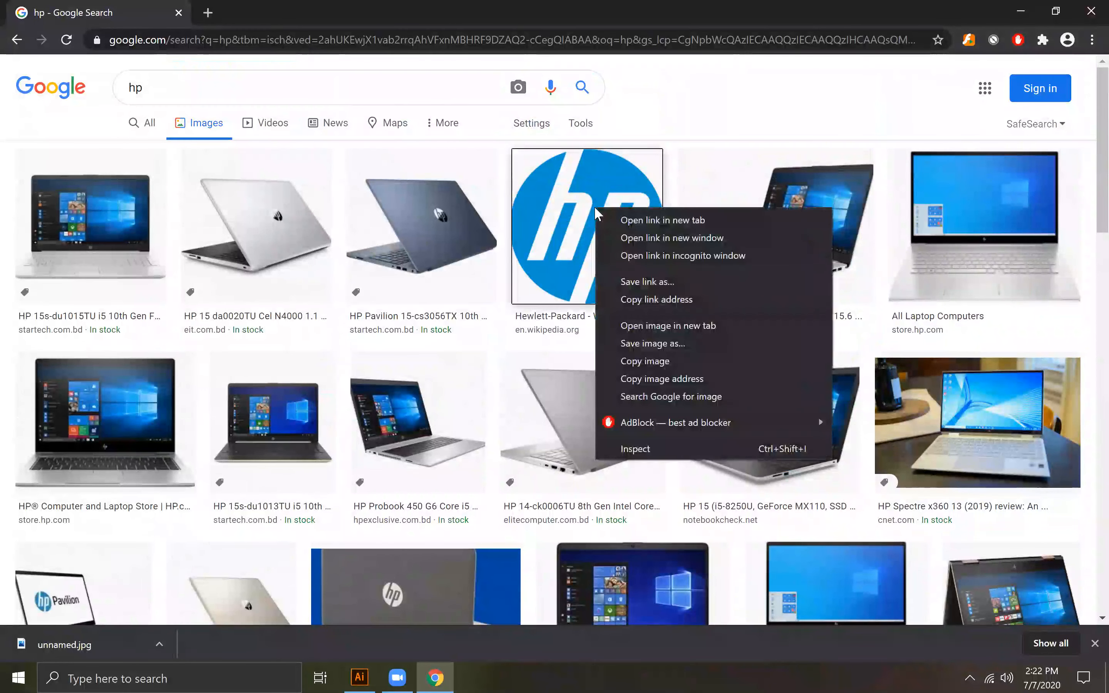
pyautogui.click(574, 215)
pyautogui.click(574, 215)
pyautogui.rightClick(894, 241)
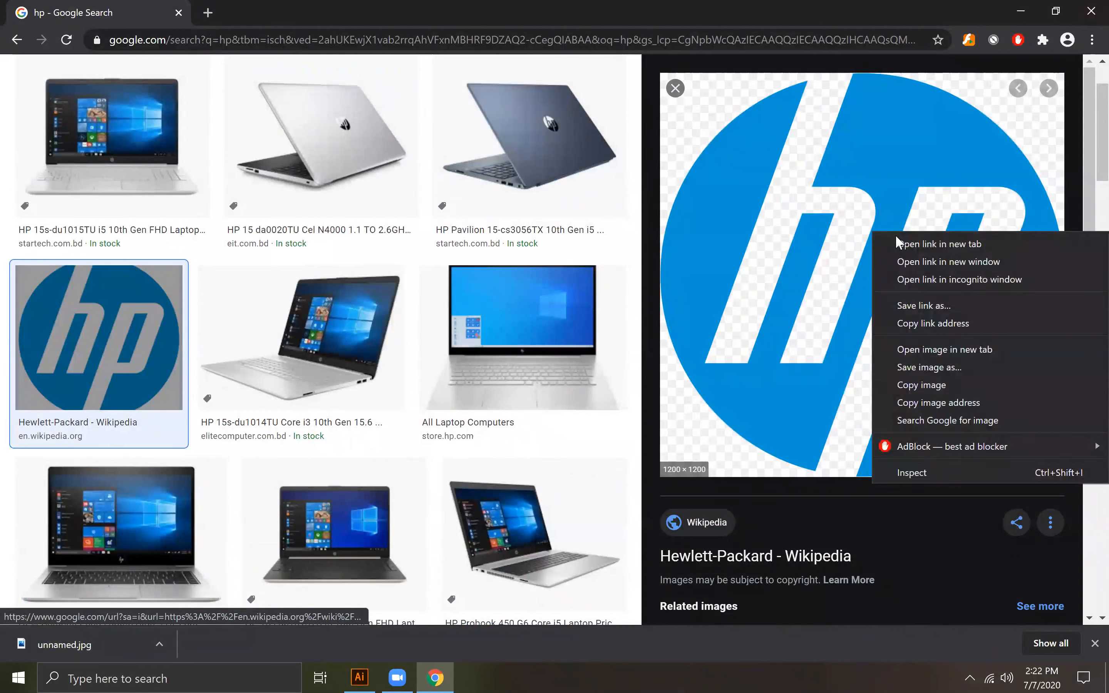
pyautogui.click(921, 368)
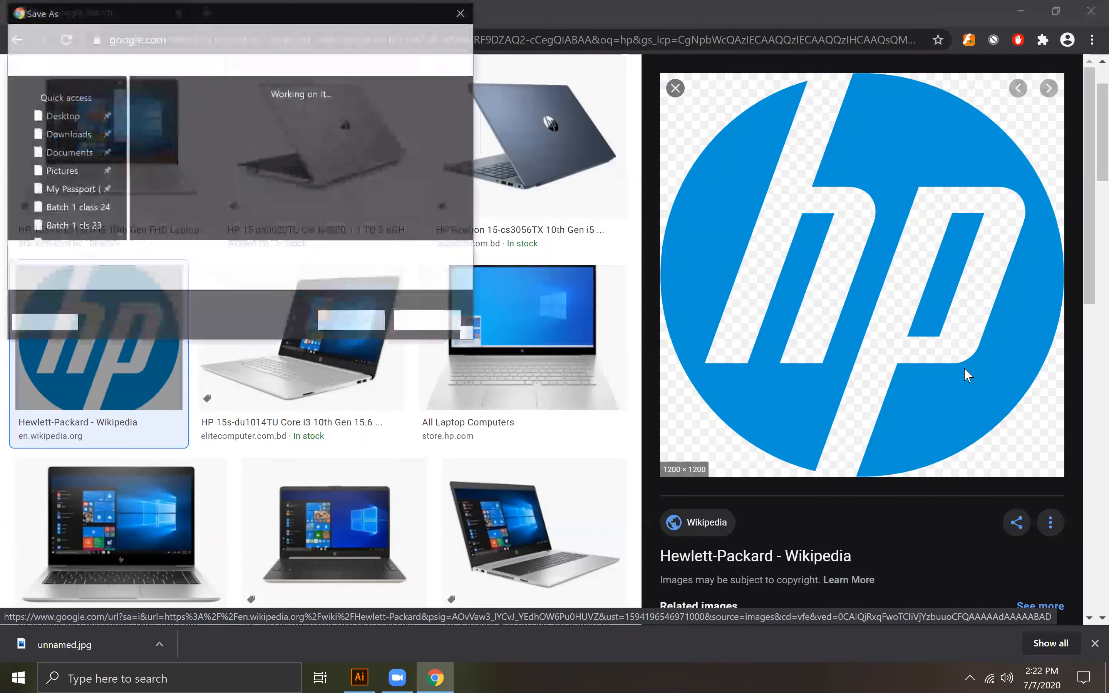
pyautogui.click(68, 120)
pyautogui.click(348, 321)
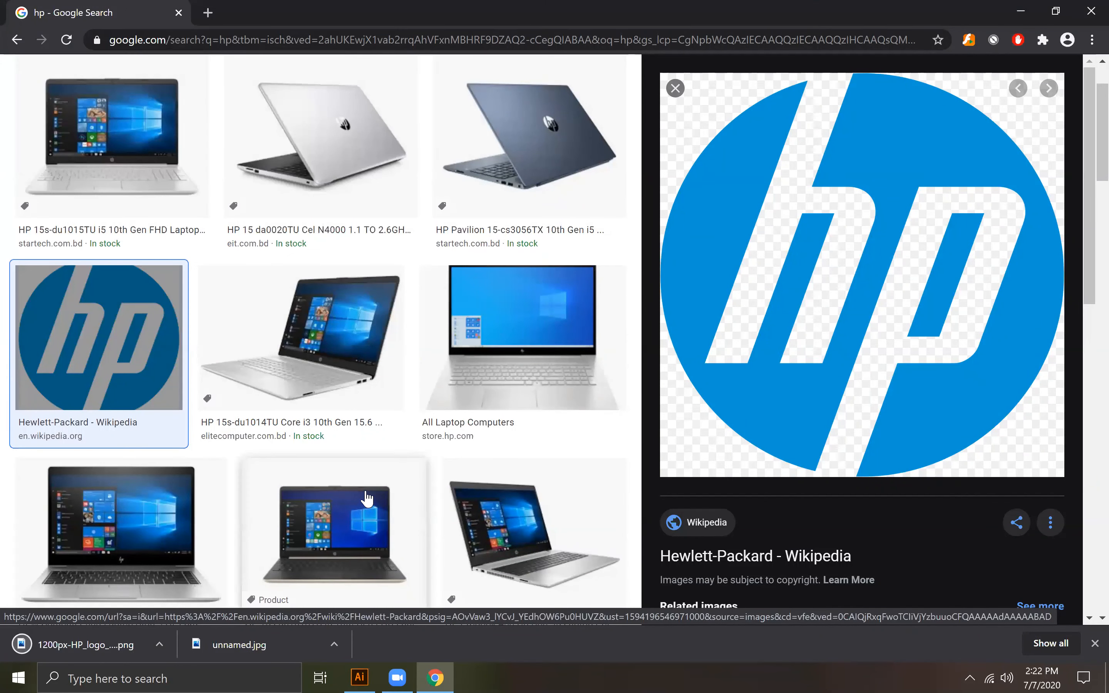
pyautogui.click(672, 88)
pyautogui.scroll(2, 578, 366)
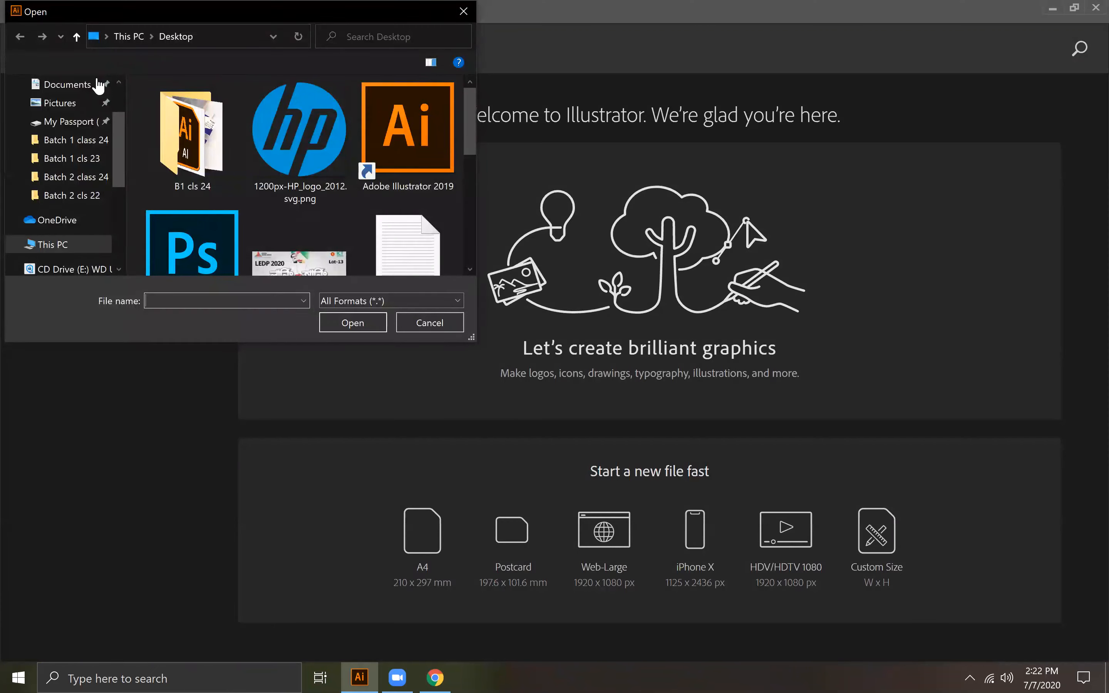
# Step: Switch to Illustrator and open 1200px-HP_logo_2012.svg.png from the Desktop
pyautogui.click(73, 103)
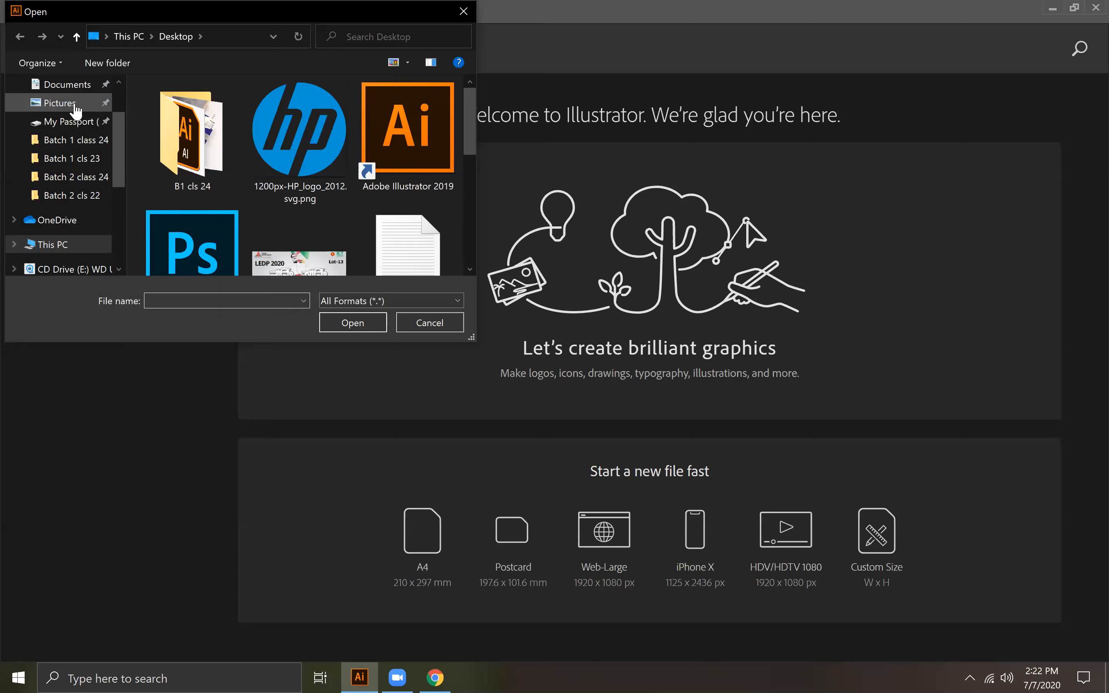
pyautogui.scroll(2, 74, 120)
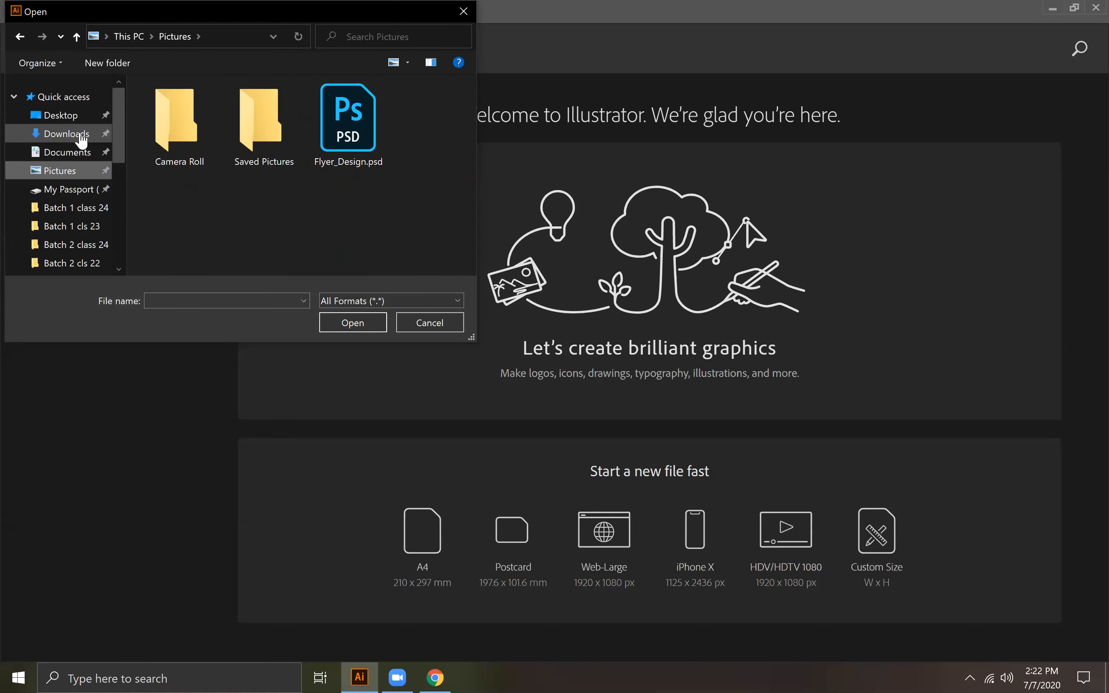
pyautogui.click(73, 120)
pyautogui.click(303, 146)
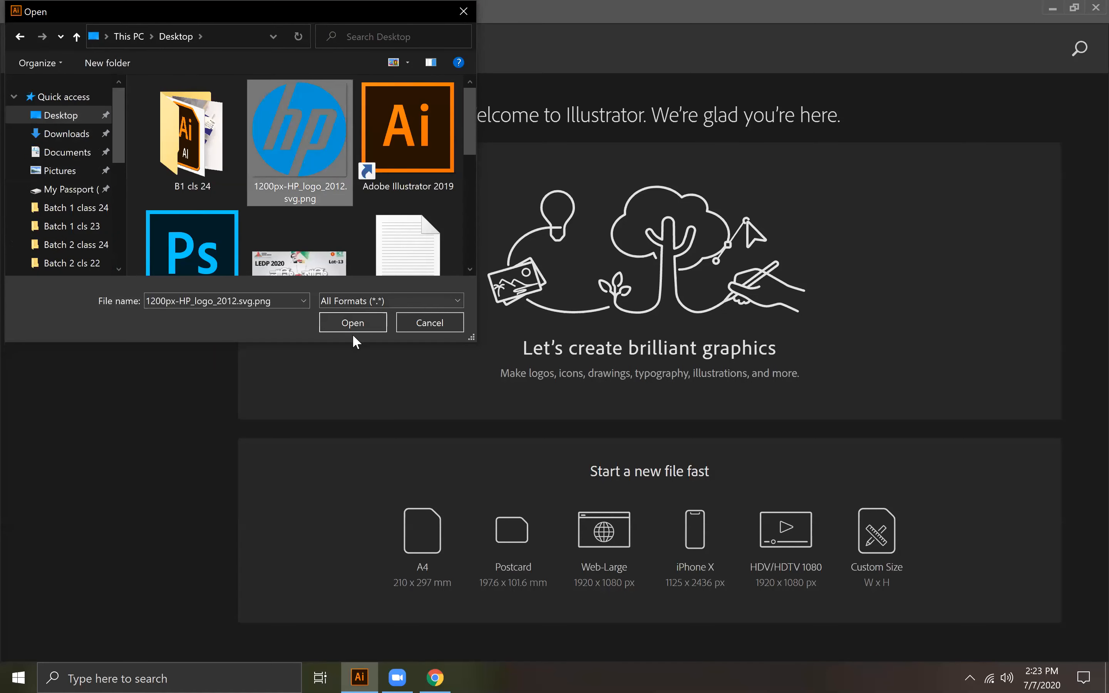
pyautogui.click(357, 322)
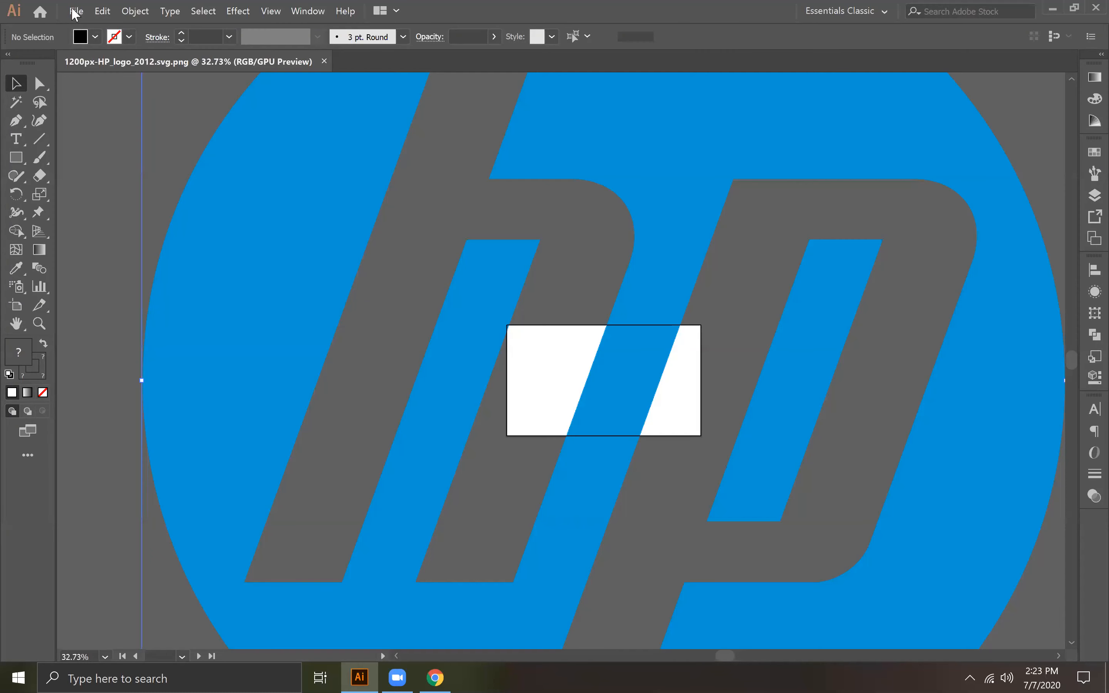
# Step: Open the Google logo image unnamed.jpg from the Desktop
pyautogui.click(75, 12)
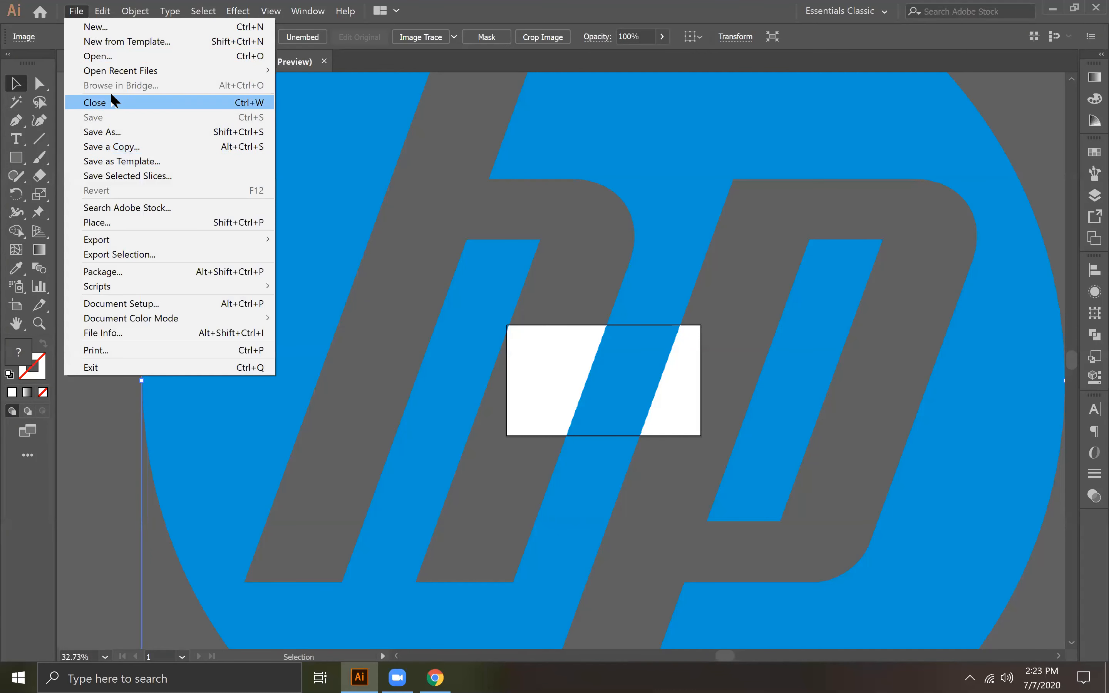
pyautogui.click(104, 60)
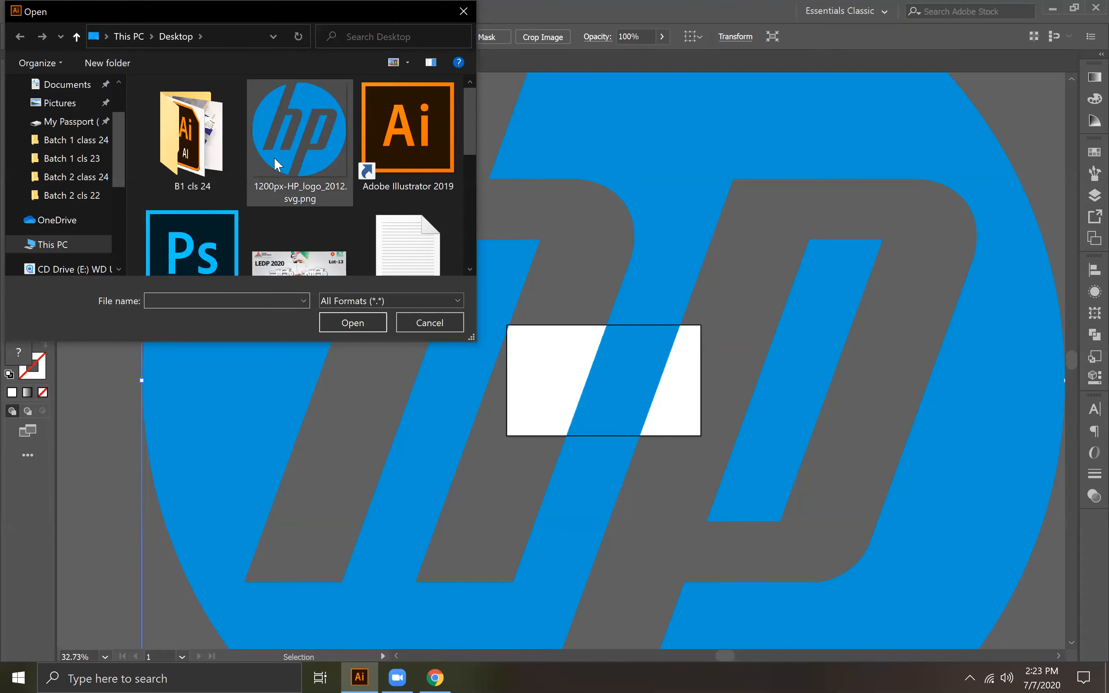
pyautogui.scroll(-3, 299, 186)
pyautogui.scroll(2, 327, 223)
pyautogui.scroll(-2, 280, 223)
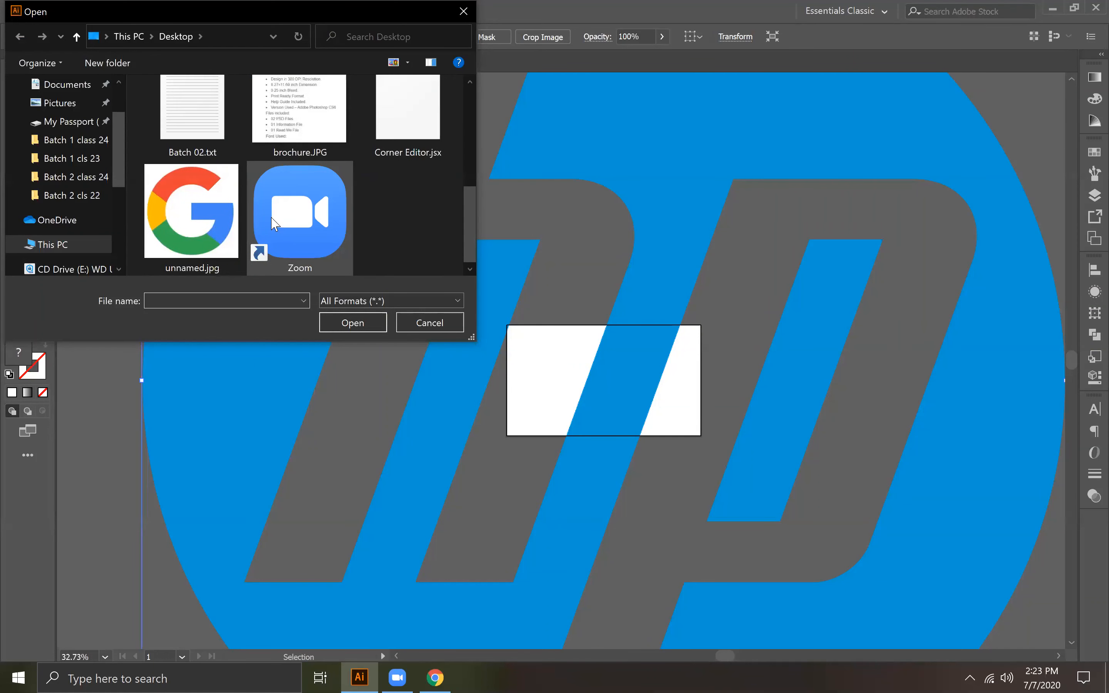
pyautogui.click(198, 225)
pyautogui.click(361, 326)
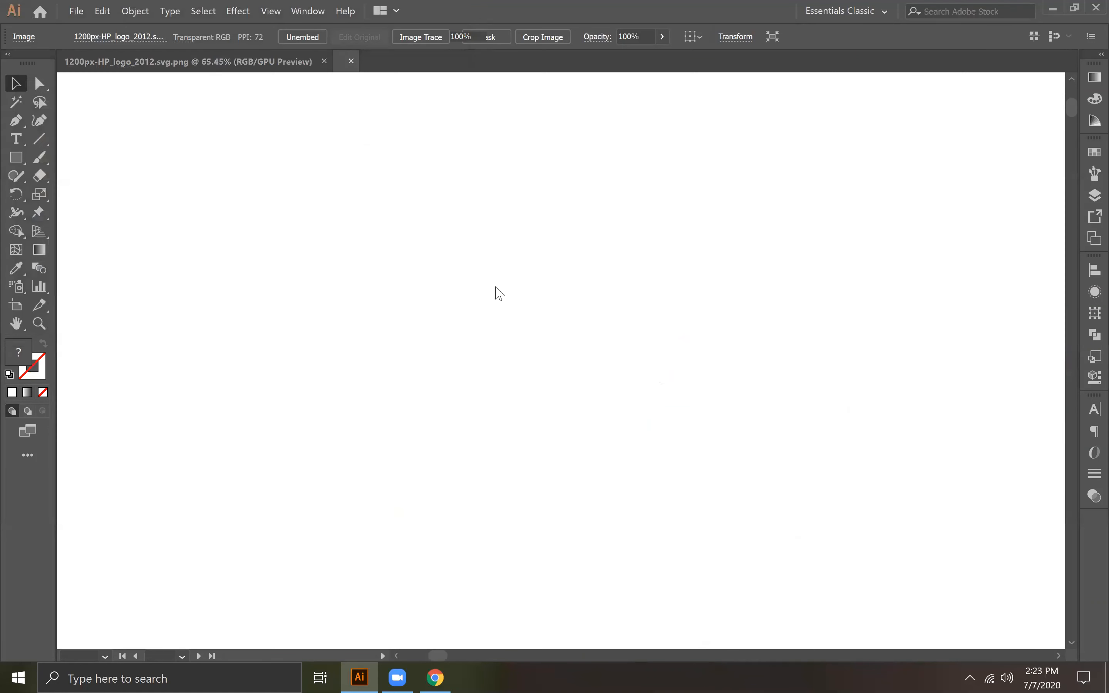
# Step: Move the Google logo image completely off the artboard, to the artboard's right side
pyautogui.hotkey('ctrl', '-')
pyautogui.hotkey('ctrl', '-')
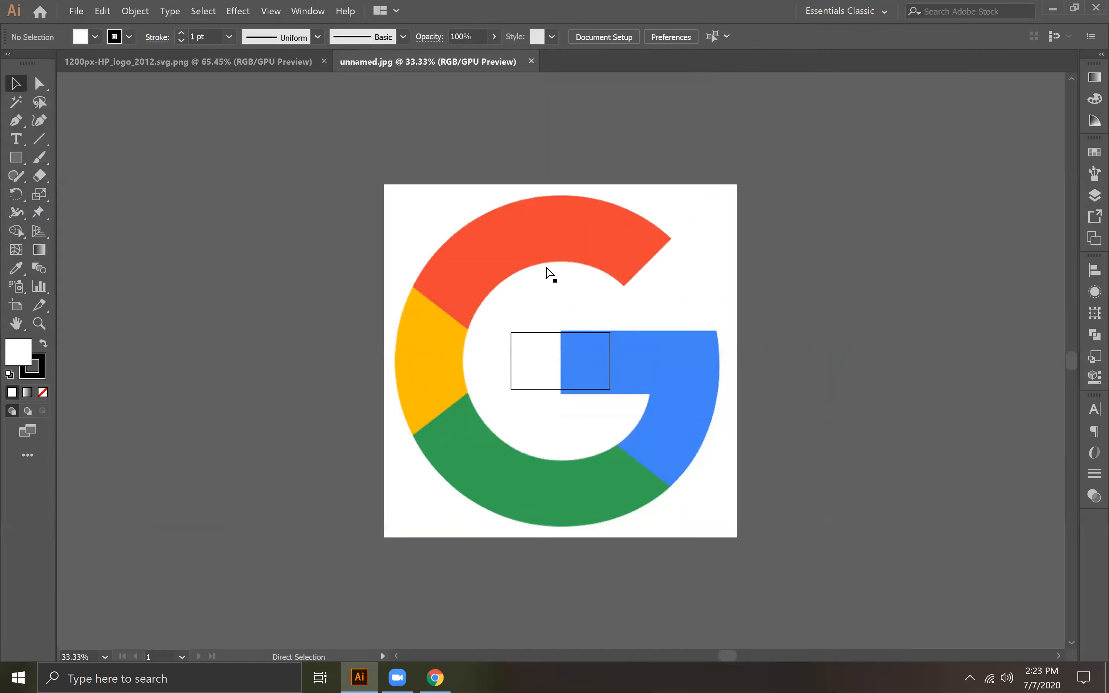
pyautogui.moveTo(520, 339); pyautogui.dragTo(308, 333)
pyautogui.moveTo(443, 337); pyautogui.dragTo(819, 342)
pyautogui.moveTo(802, 342); pyautogui.dragTo(674, 349)
# Step: Start a Pen tool path with a straight segment along the red section's slanted end, from inner to outer corner
pyautogui.hotkey('ctrl', '+')
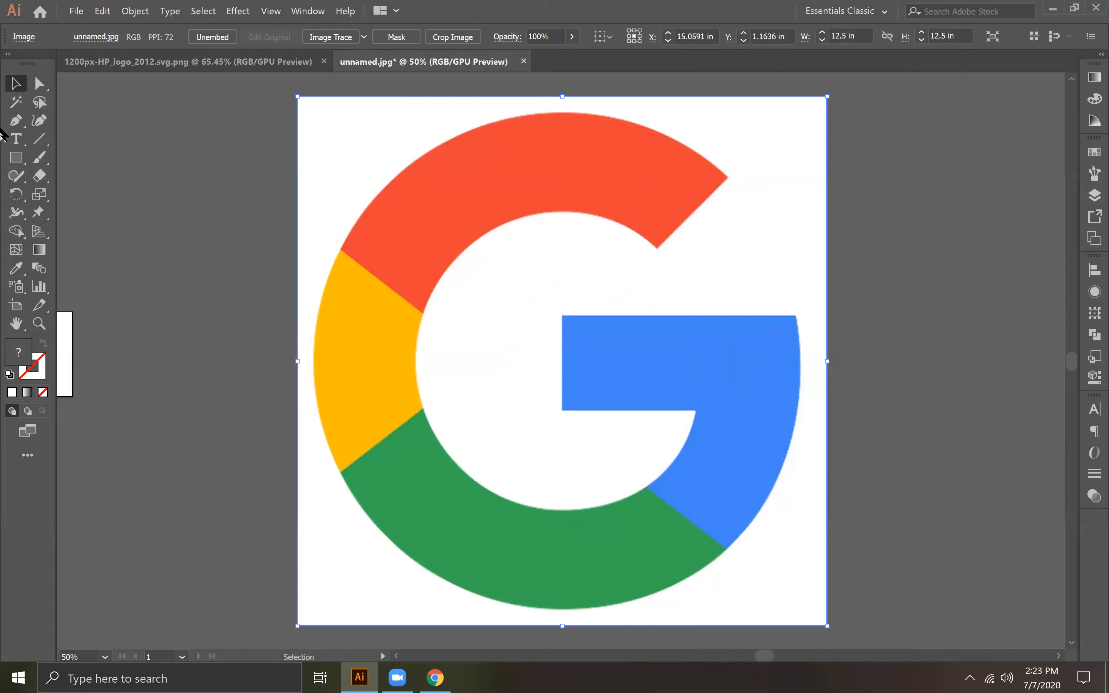
pyautogui.click(16, 120)
pyautogui.click(79, 120)
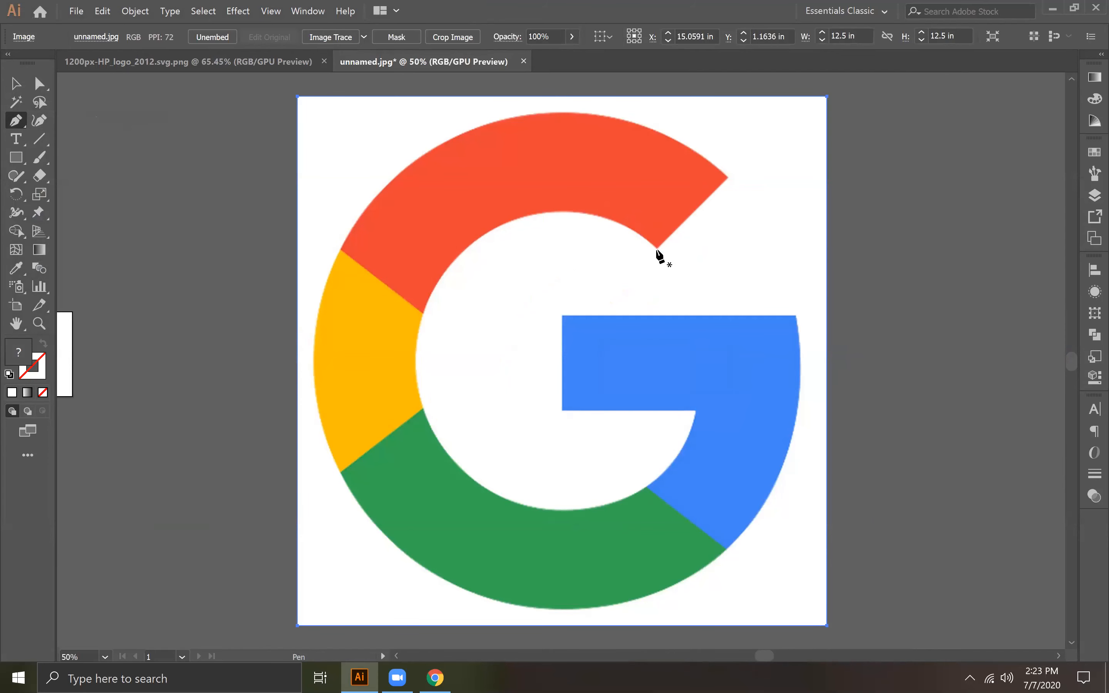
pyautogui.click(656, 249)
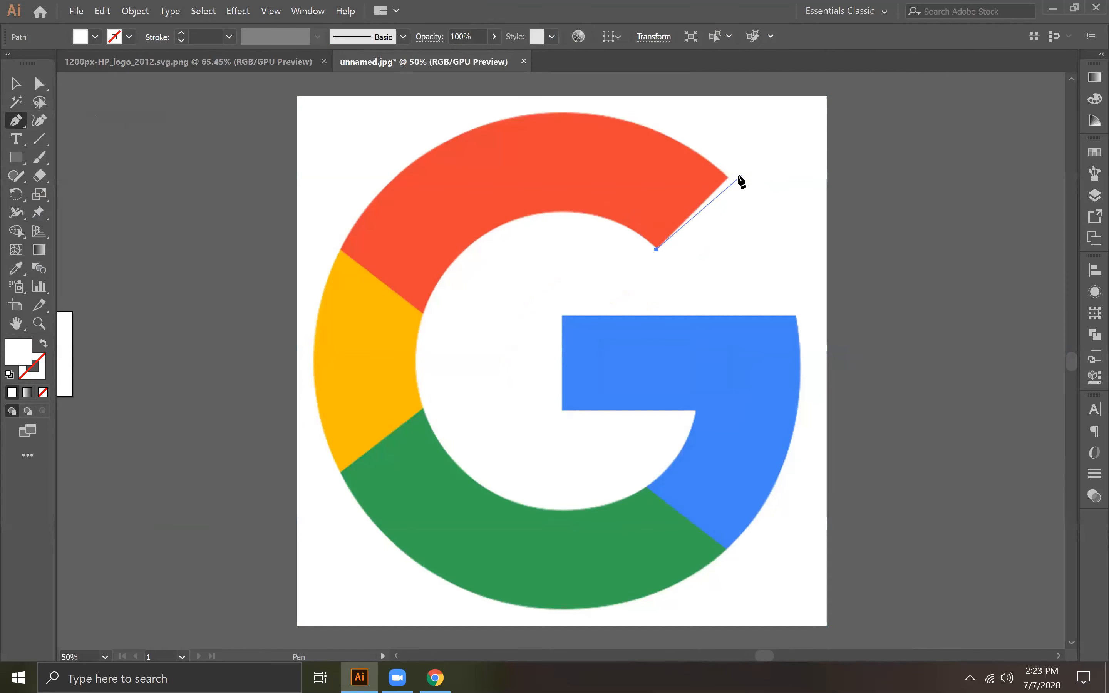
pyautogui.click(728, 181)
pyautogui.click(728, 178)
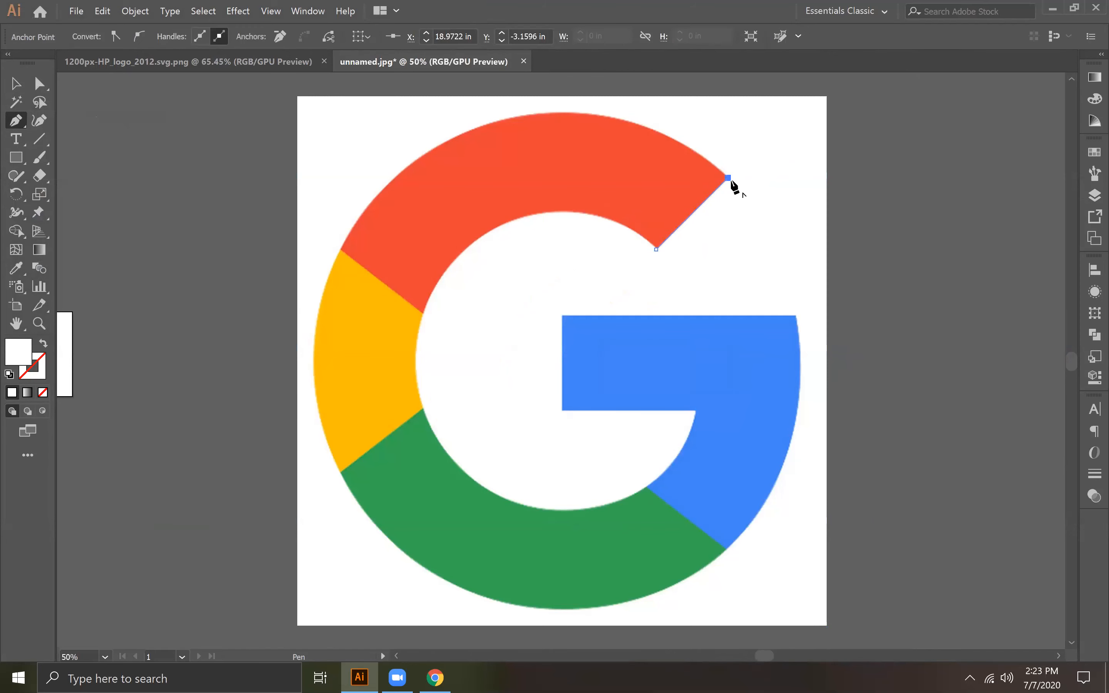
pyautogui.moveTo(342, 251); pyautogui.dragTo(147, 549)
pyautogui.press('super')
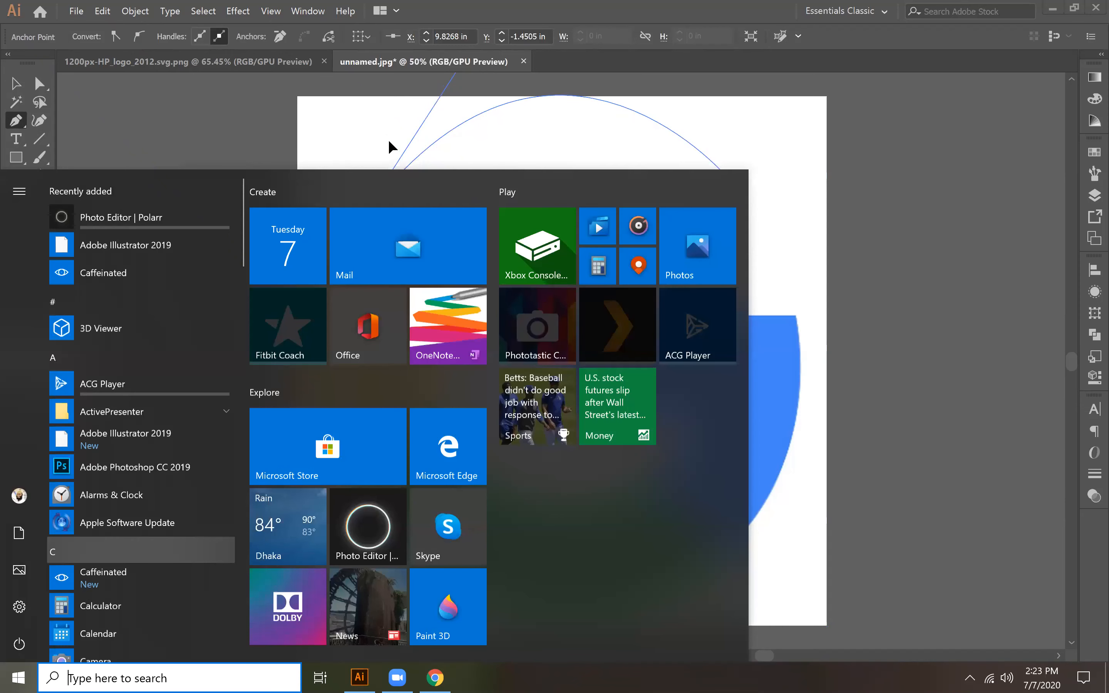
pyautogui.hotkey('ctrl', 'z')
# Step: Trace the logo's outer edge around the red and yellow sections into the green one with curved anchor points
pyautogui.moveTo(518, 116); pyautogui.dragTo(389, 141)
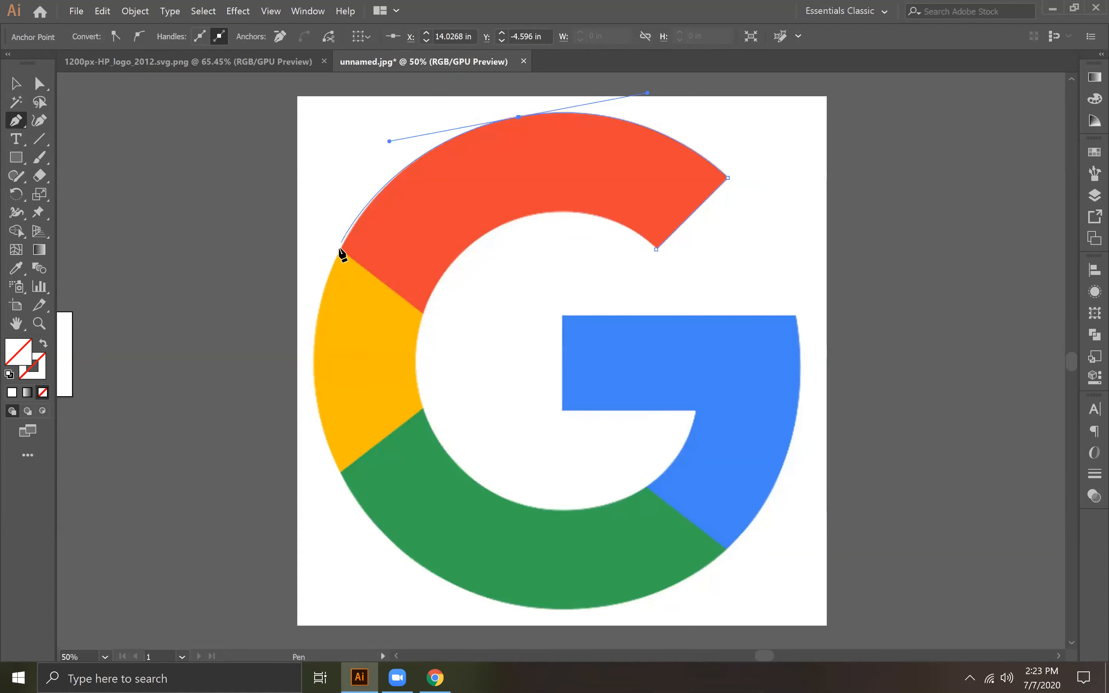
pyautogui.click(518, 118)
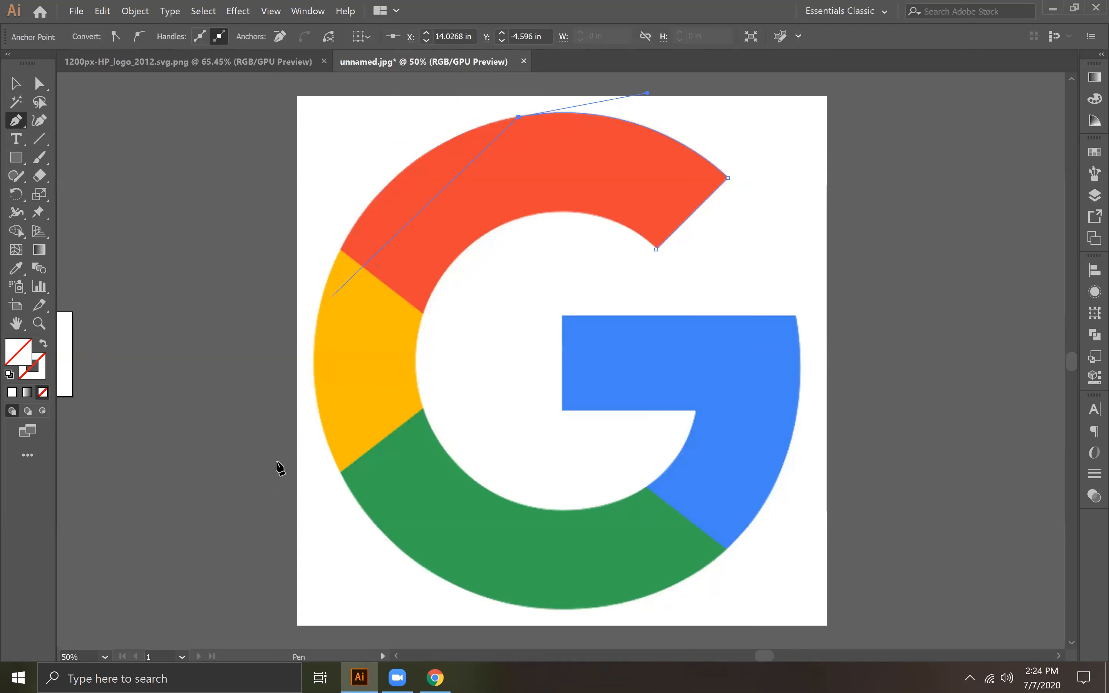
pyautogui.moveTo(322, 297); pyautogui.dragTo(275, 460)
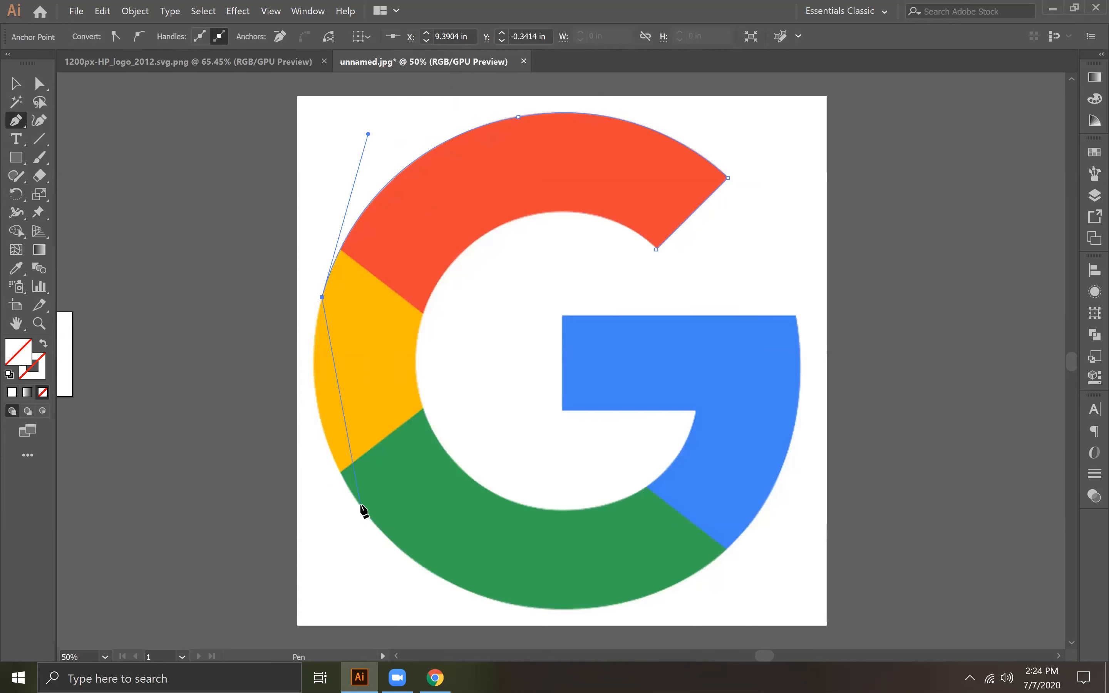
pyautogui.moveTo(361, 504); pyautogui.dragTo(434, 600)
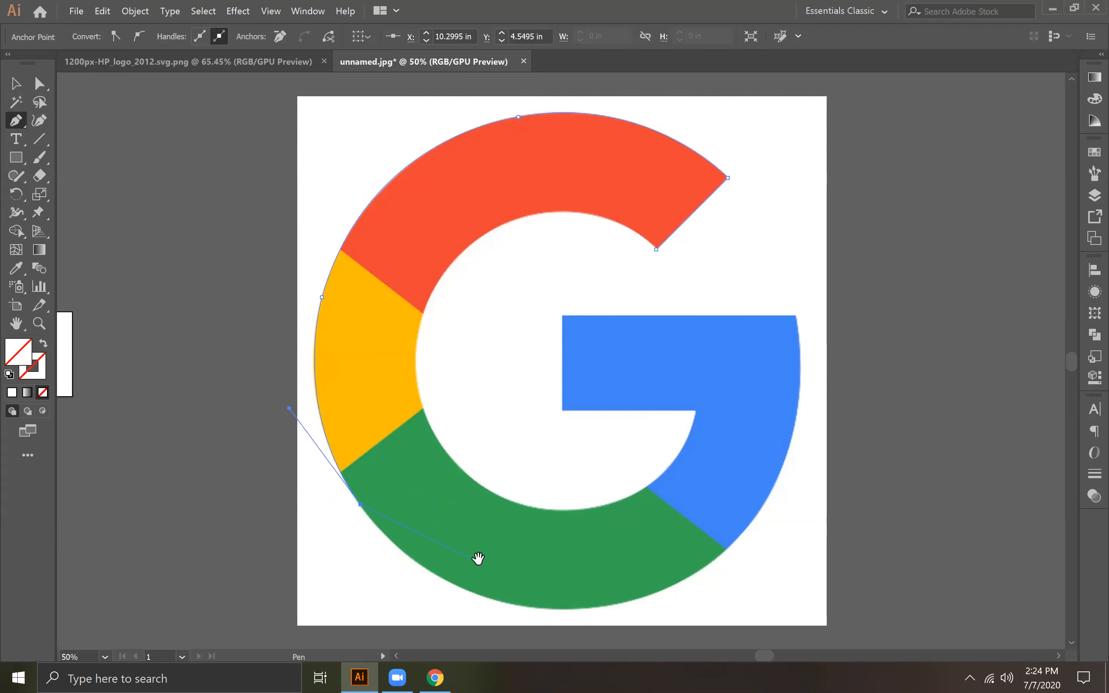
# Step: Continue the curved outline along the green section's lower edge and up the blue section's outer edge
pyautogui.moveTo(441, 535); pyautogui.dragTo(400, 496)
pyautogui.moveTo(449, 542); pyautogui.dragTo(568, 563)
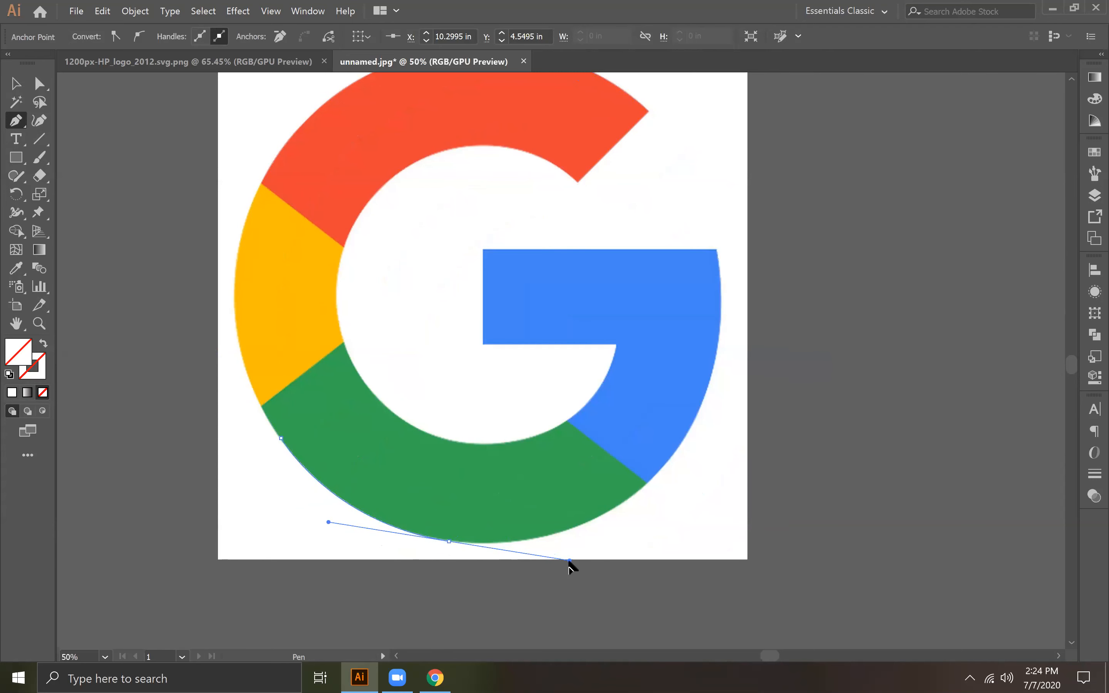
pyautogui.moveTo(570, 561); pyautogui.dragTo(470, 575)
pyautogui.click(449, 542)
pyautogui.press('space')
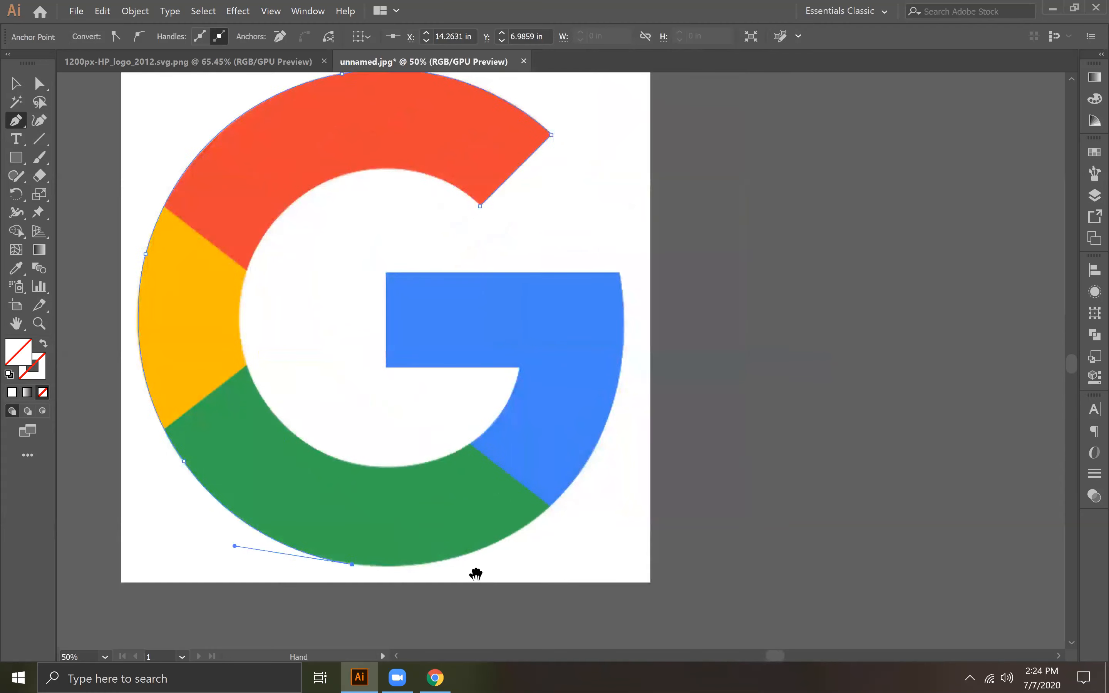
pyautogui.click(545, 505)
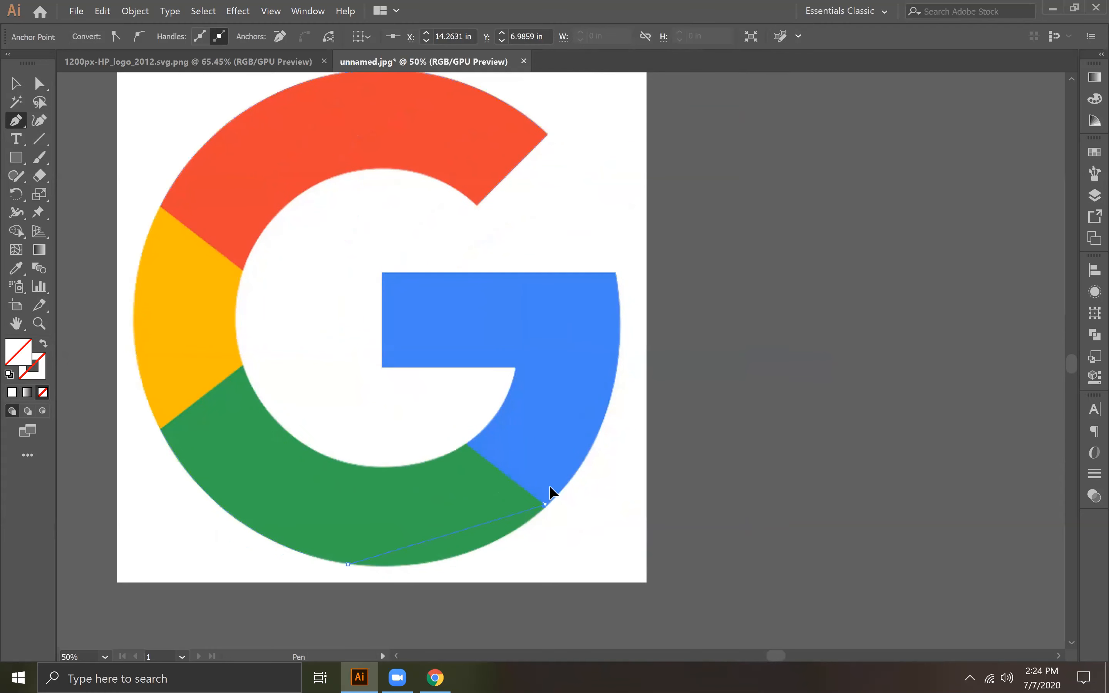
pyautogui.moveTo(618, 456); pyautogui.dragTo(620, 428)
pyautogui.click(546, 506)
pyautogui.moveTo(542, 496); pyautogui.dragTo(466, 574)
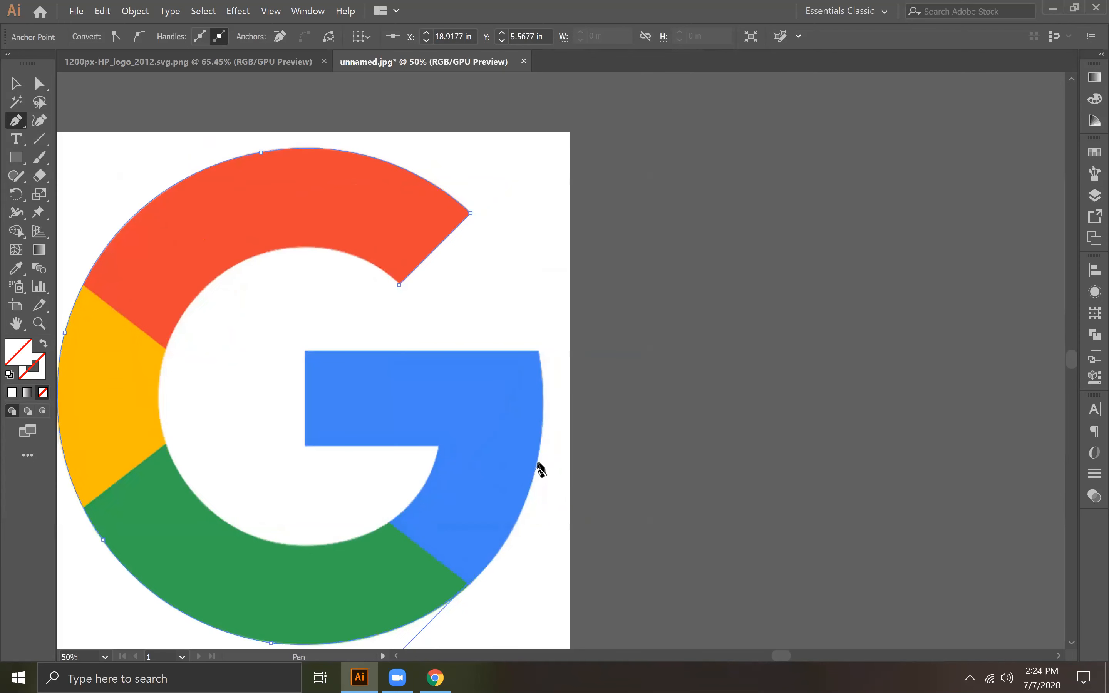
pyautogui.moveTo(538, 462); pyautogui.dragTo(545, 406)
# Step: Give the traced path a black stroke, colour 000000
pyautogui.click(16, 392)
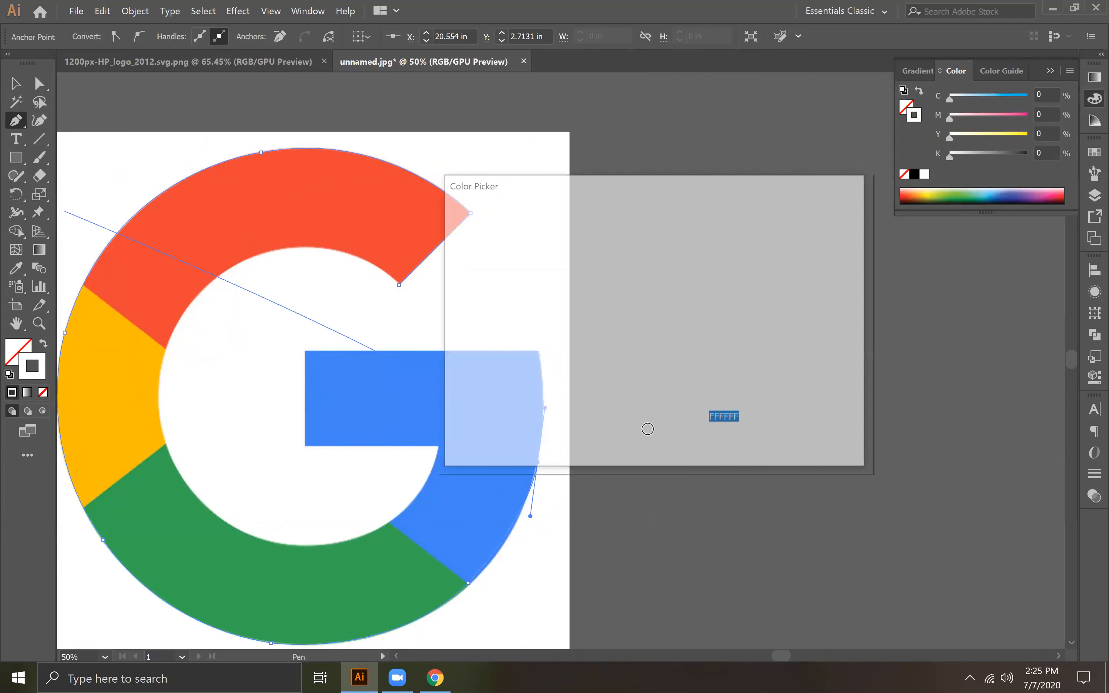
pyautogui.click(648, 429)
pyautogui.click(790, 239)
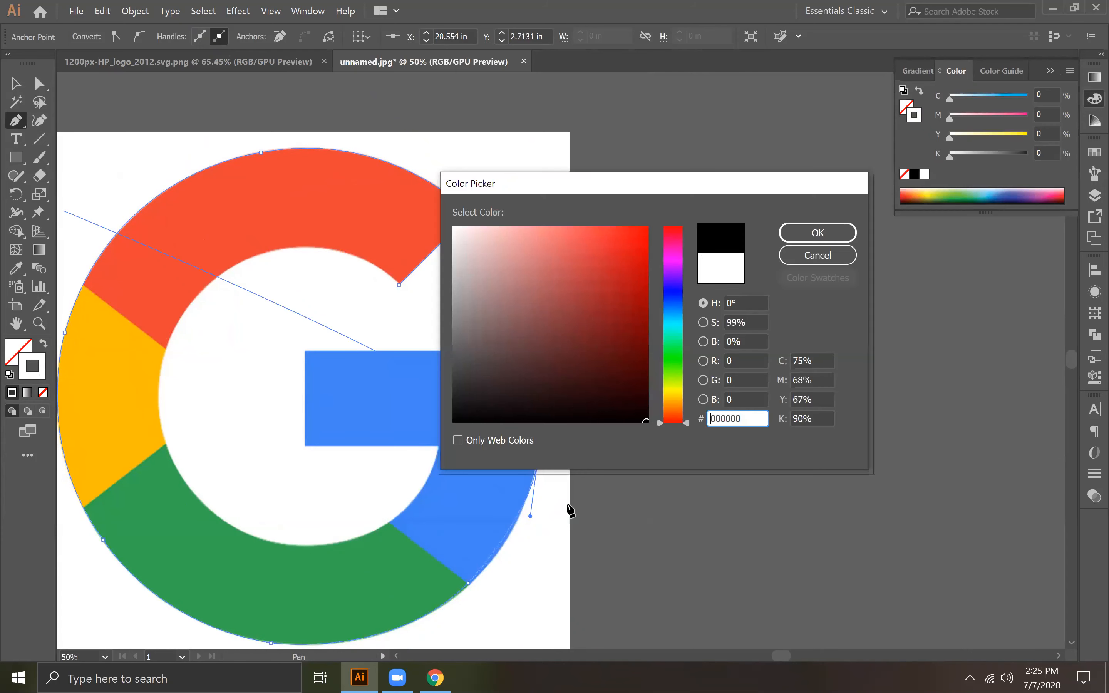
pyautogui.hotkey('ctrl', 'z')
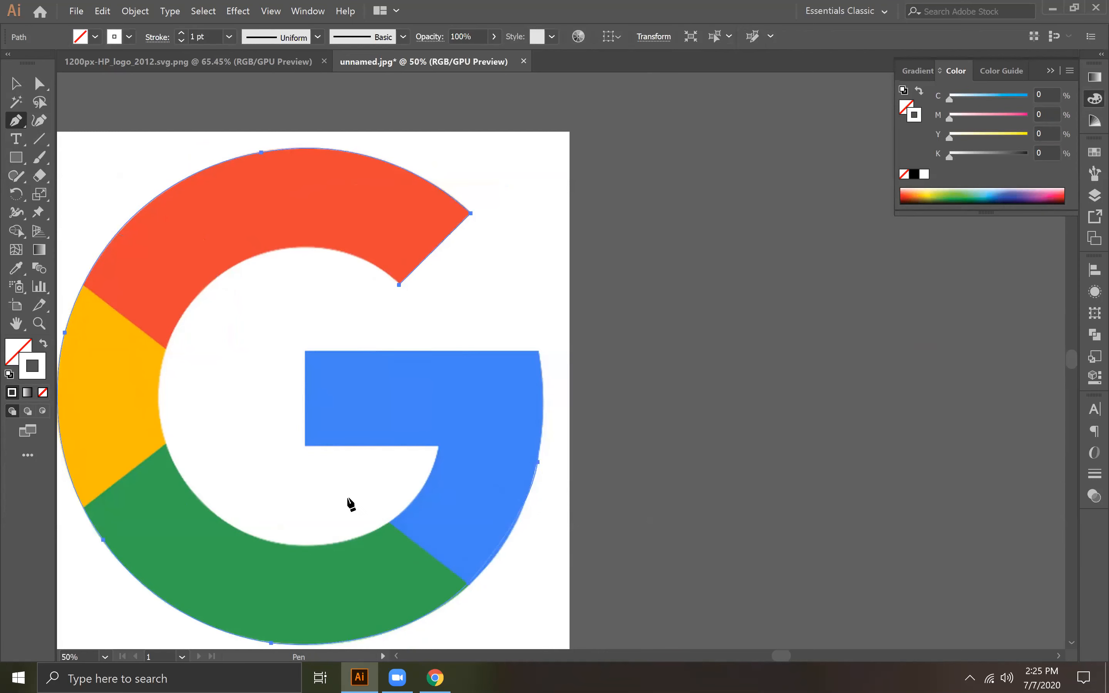
pyautogui.hotkey('ctrl', 'shift', 'z')
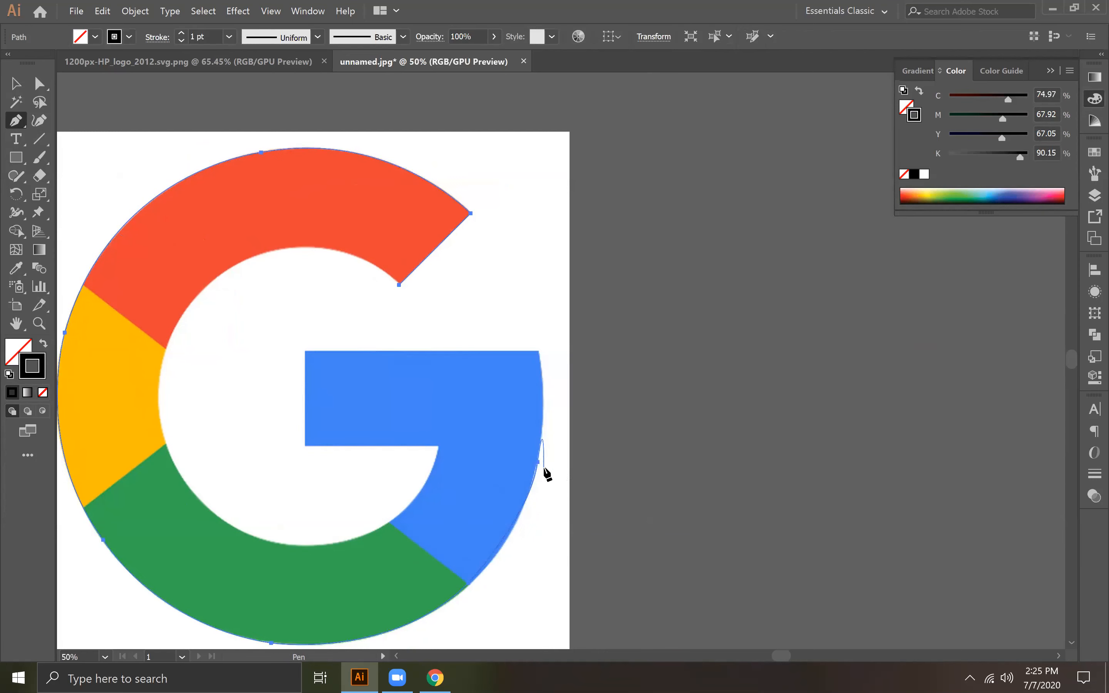
# Step: Resume the path on the blue section's outer edge and trace the horizontal blue bar with straight corner points
pyautogui.moveTo(539, 462); pyautogui.dragTo(531, 518)
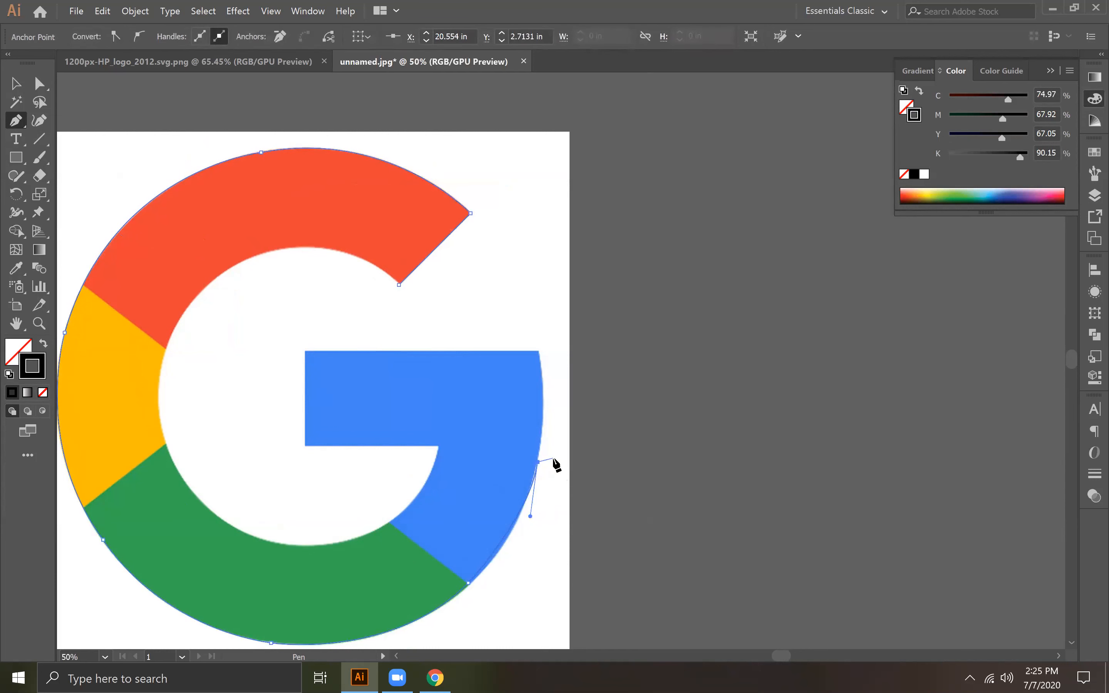
pyautogui.click(540, 352)
pyautogui.click(306, 352)
pyautogui.click(304, 445)
pyautogui.click(438, 445)
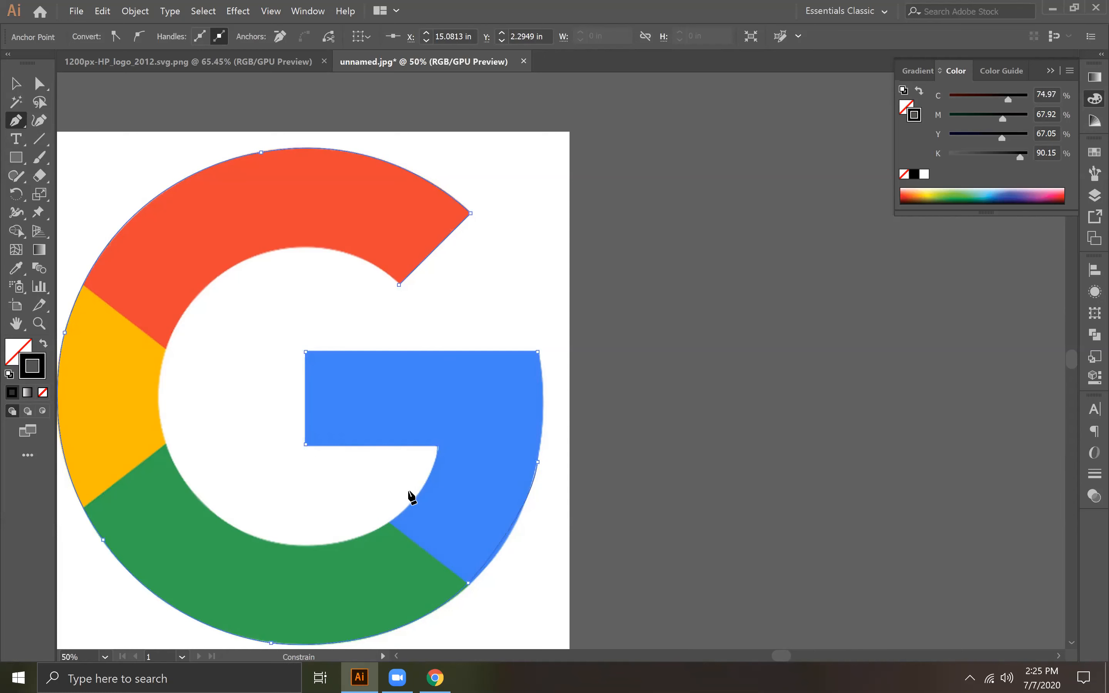
# Step: Trace the logo's inner curve from the blue bar around the green and yellow sections into the red one
pyautogui.moveTo(292, 545); pyautogui.dragTo(154, 535)
pyautogui.click(292, 544)
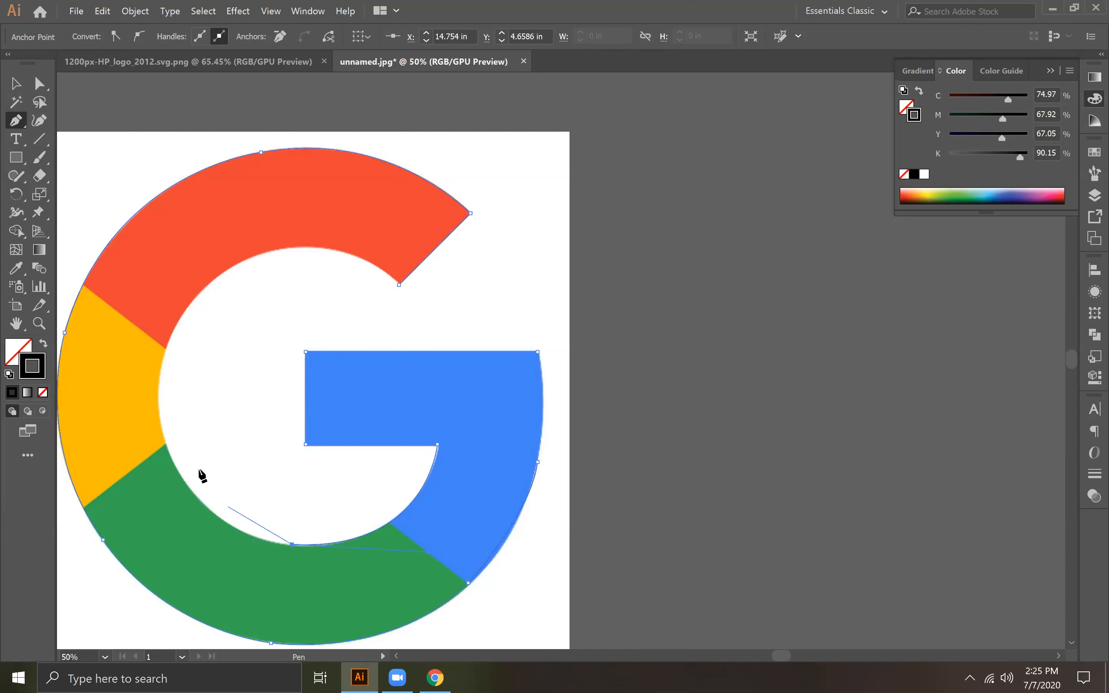
pyautogui.moveTo(161, 433); pyautogui.dragTo(127, 323)
pyautogui.click(162, 434)
pyautogui.moveTo(196, 299); pyautogui.dragTo(247, 249)
pyautogui.click(195, 298)
# Step: Redo the last curve along the red section's inner edge with an extra anchor and close the path at its start
pyautogui.moveTo(399, 284); pyautogui.dragTo(511, 377)
pyautogui.hotkey('ctrl', 'z')
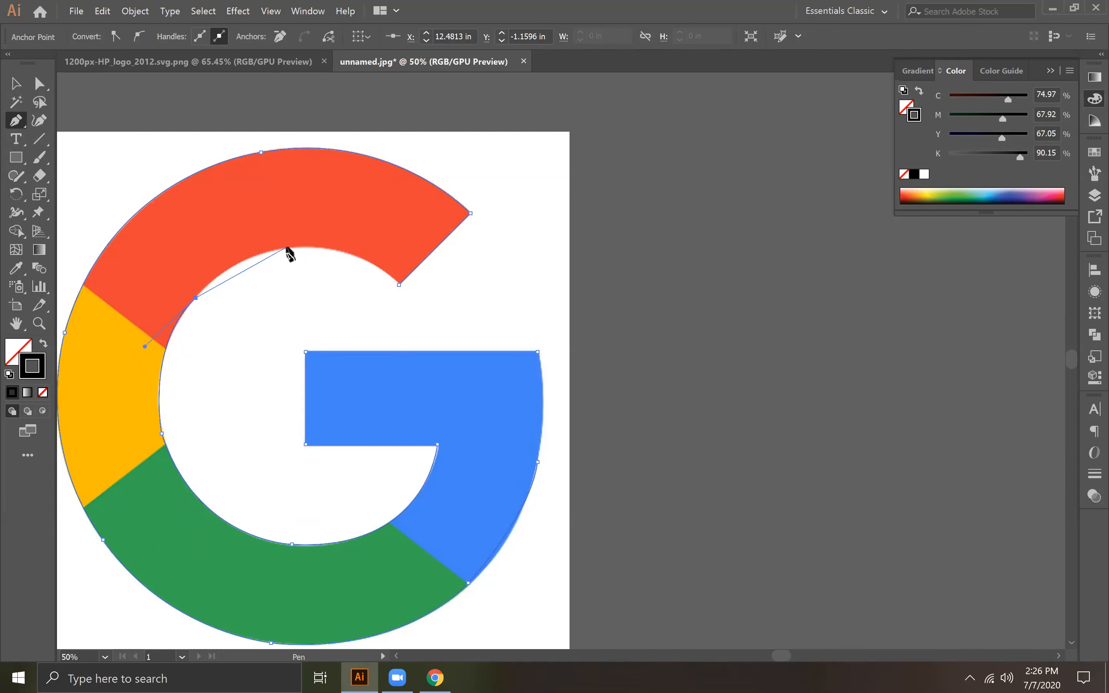
pyautogui.moveTo(288, 250); pyautogui.dragTo(348, 242)
pyautogui.moveTo(399, 284); pyautogui.dragTo(451, 334)
pyautogui.moveTo(449, 338); pyautogui.dragTo(449, 338)
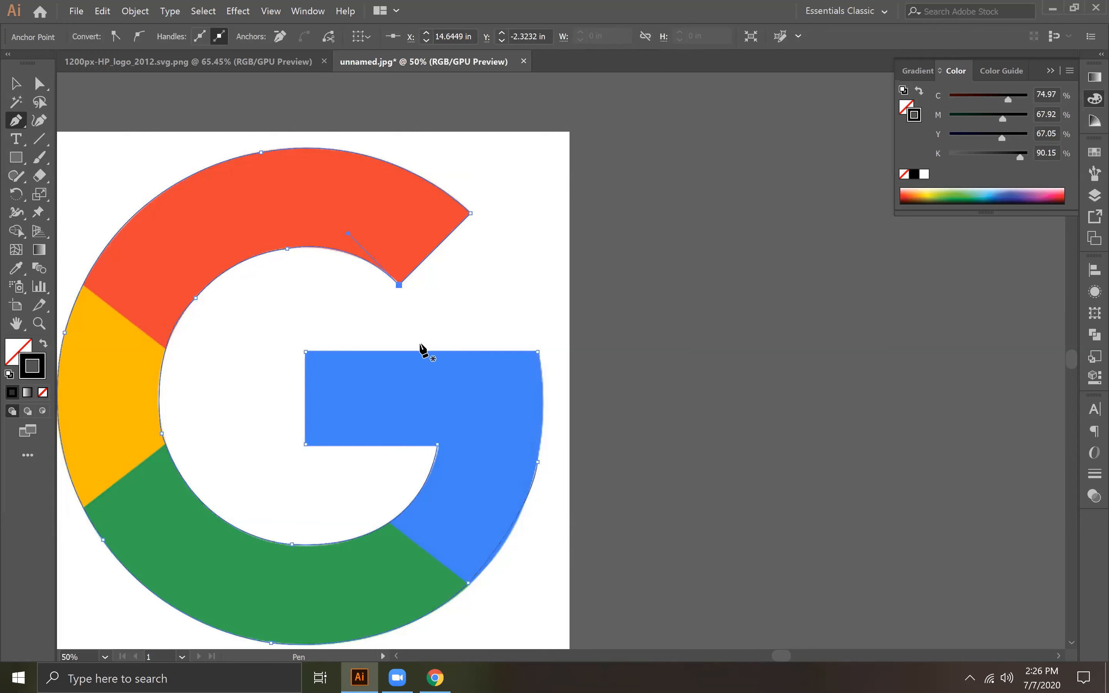
# Step: Move the traced outline beside the logo image to inspect its shape, and undo the move
pyautogui.click(17, 85)
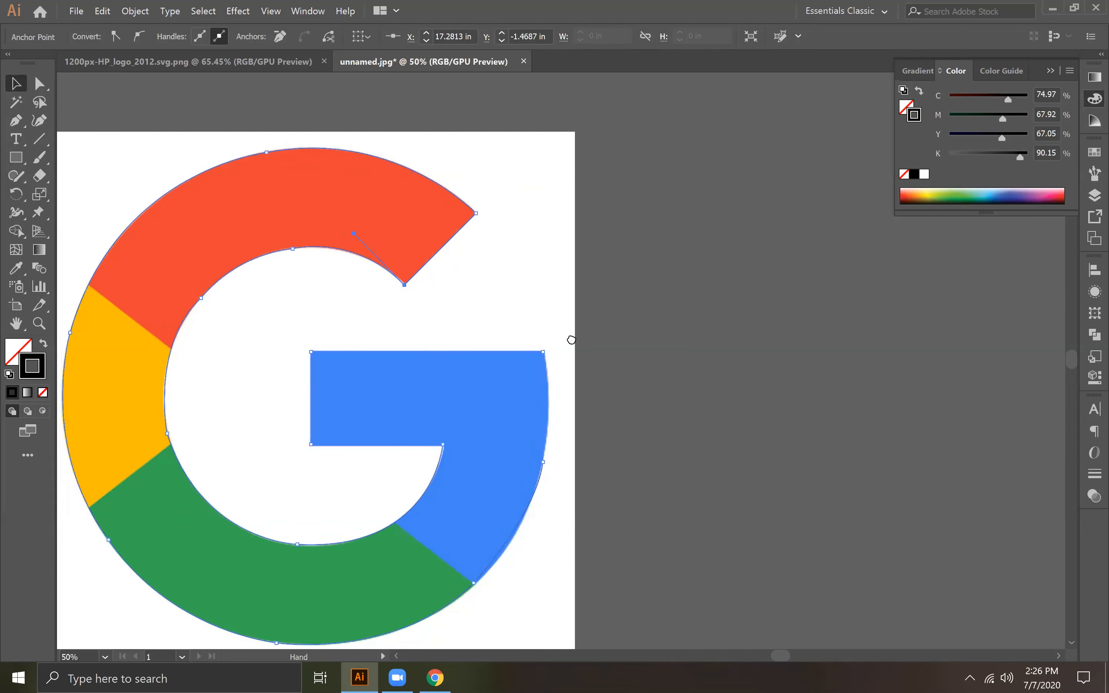
pyautogui.hscroll(-3, 571, 337)
pyautogui.hotkey('ctrl', '-')
pyautogui.press('space')
pyautogui.moveTo(547, 376); pyautogui.dragTo(704, 341)
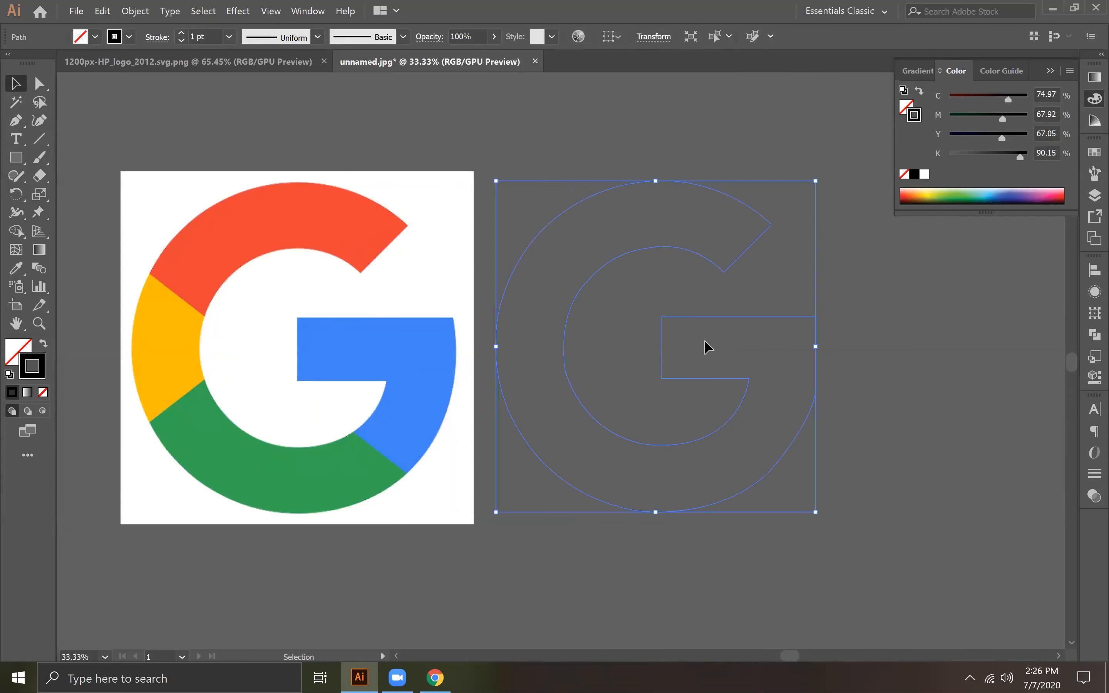
pyautogui.hotkey('ctrl', 'z')
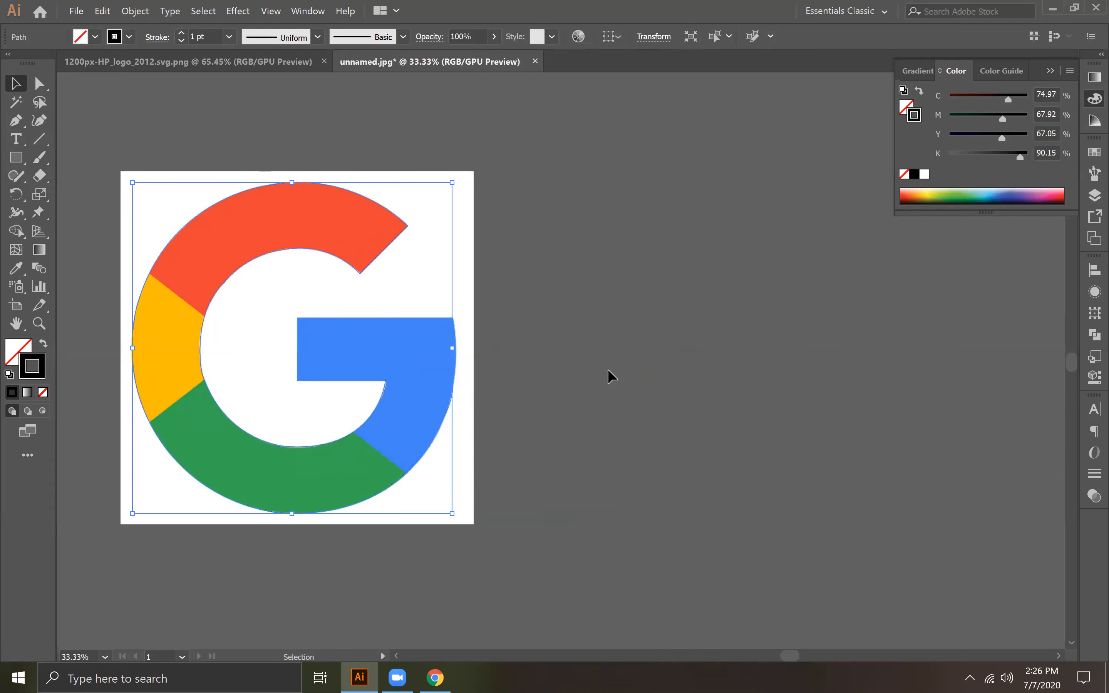
# Step: Extend the direction handle of the outline's lower-right anchor so the path bulges along the blue section's outer edge
pyautogui.click(223, 196)
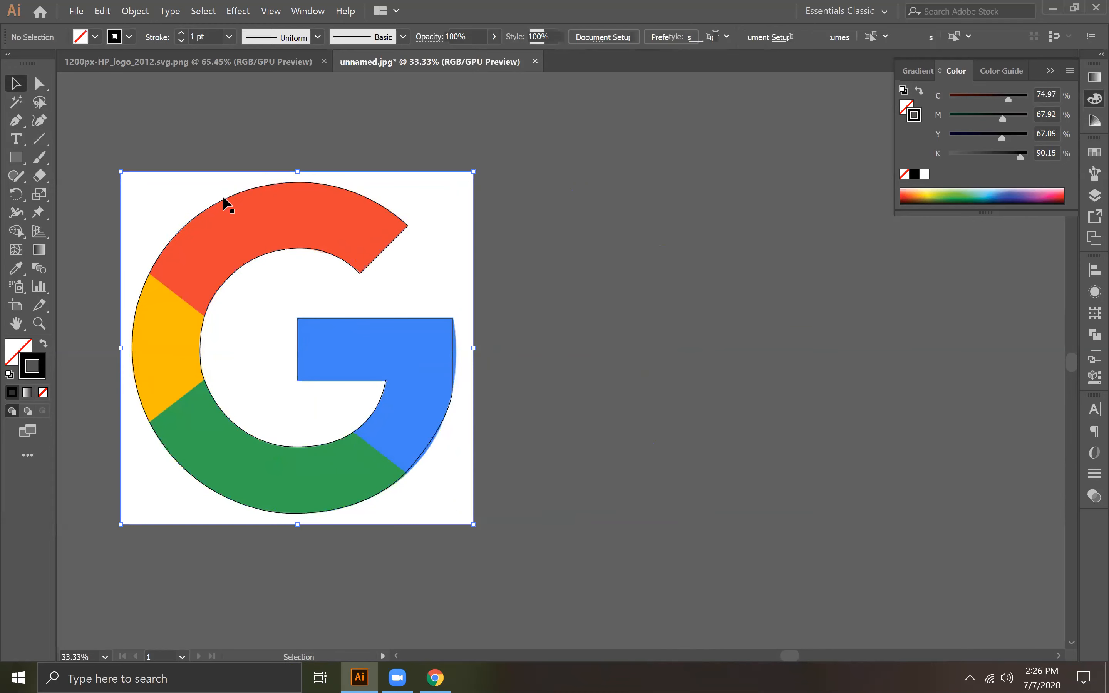
pyautogui.click(39, 82)
pyautogui.hotkey('ctrl', '=')
pyautogui.hotkey('ctrl', '=')
pyautogui.hotkey('ctrl', '=')
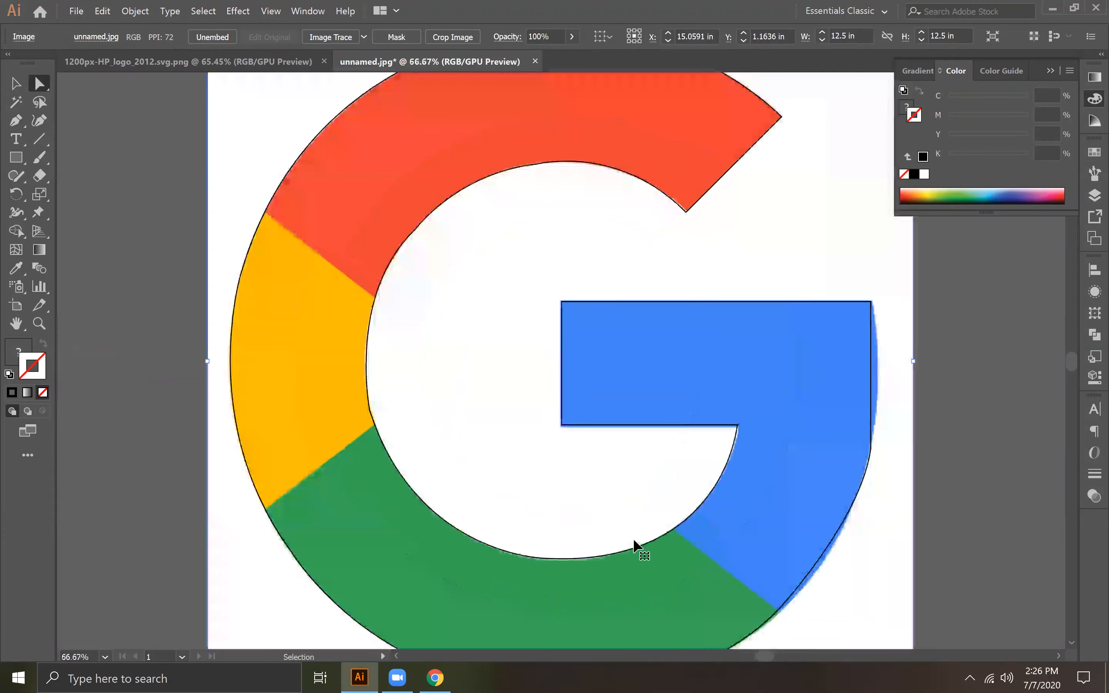
pyautogui.press('space')
pyautogui.moveTo(820, 533); pyautogui.dragTo(314, 281)
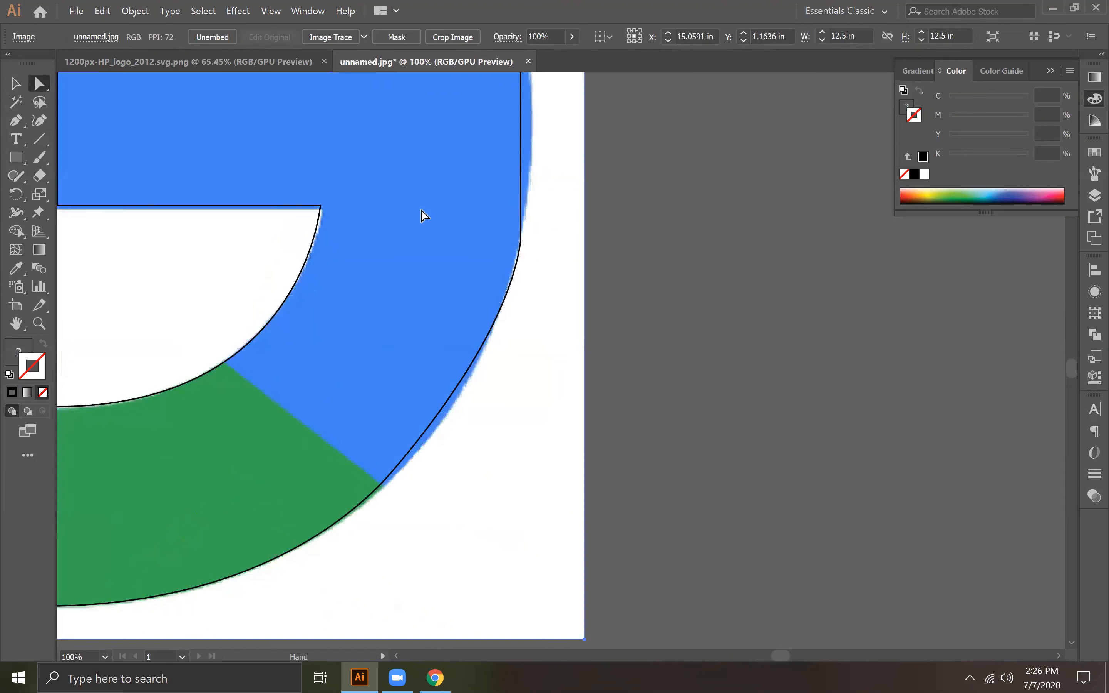
pyautogui.click(521, 241)
pyautogui.moveTo(505, 240); pyautogui.dragTo(670, 315)
pyautogui.click(382, 485)
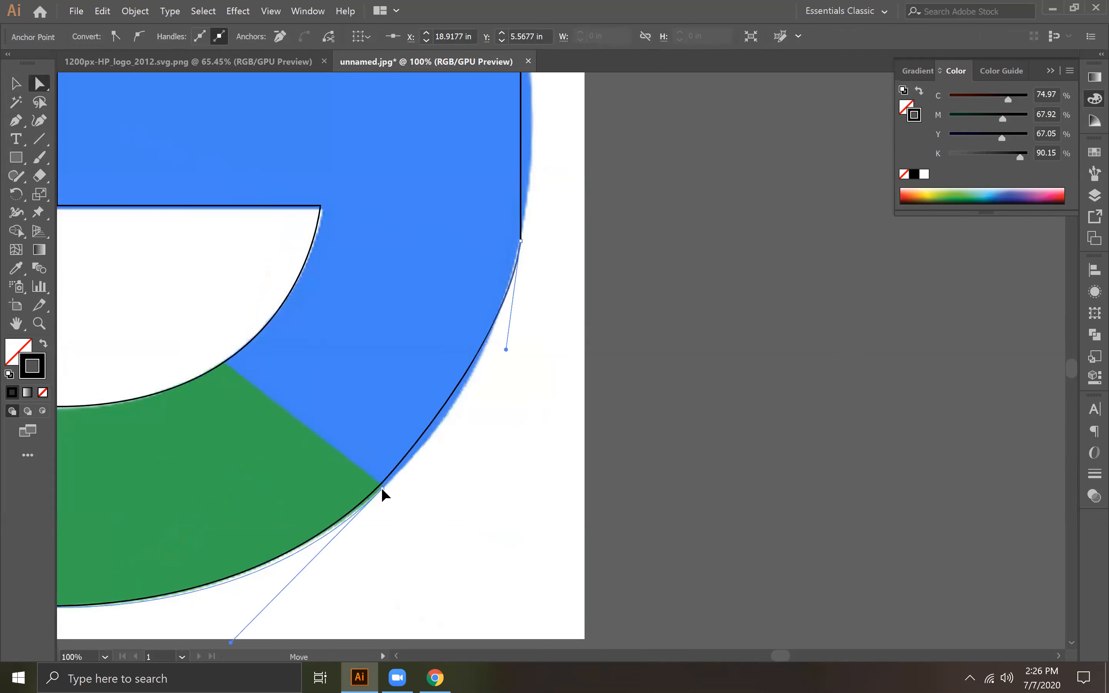
pyautogui.moveTo(382, 488); pyautogui.dragTo(385, 484)
pyautogui.click(521, 241)
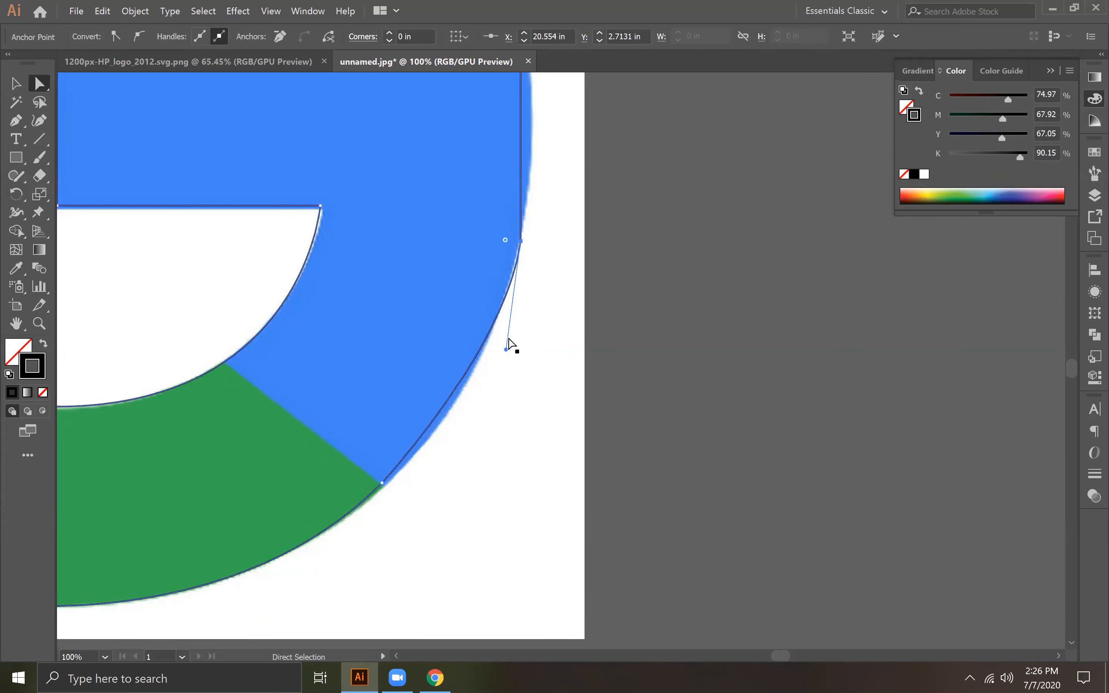
pyautogui.moveTo(504, 350); pyautogui.dragTo(493, 396)
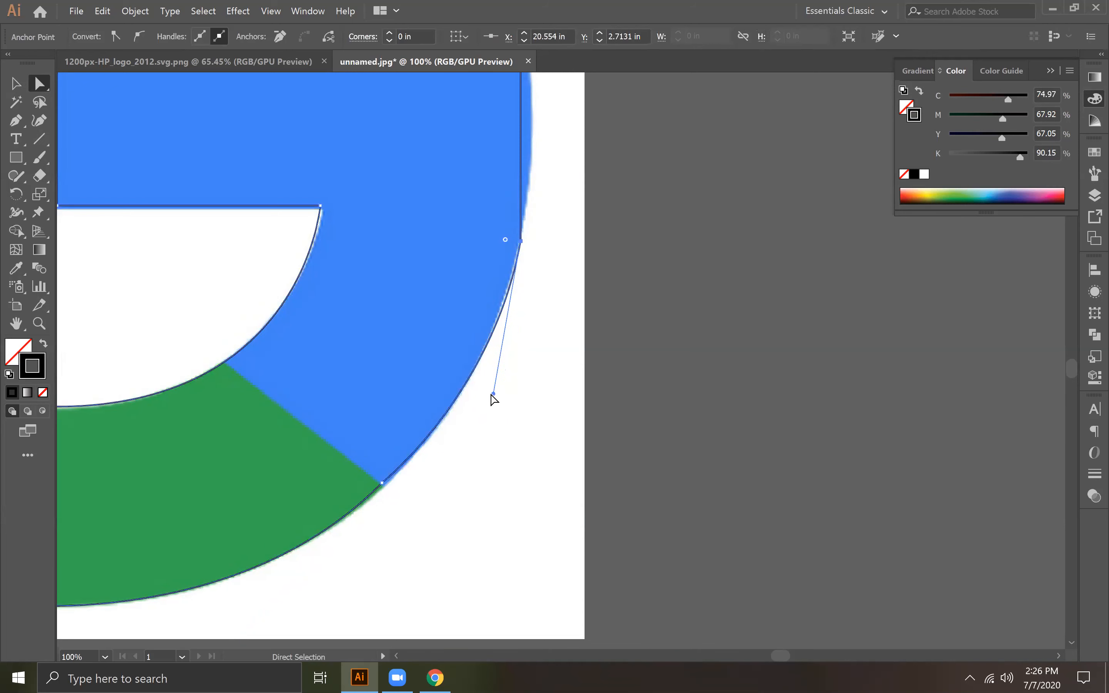
# Step: Round that outer-edge corner on the blue section with a radius of about 3.78 in
pyautogui.click(383, 183)
pyautogui.click(376, 183)
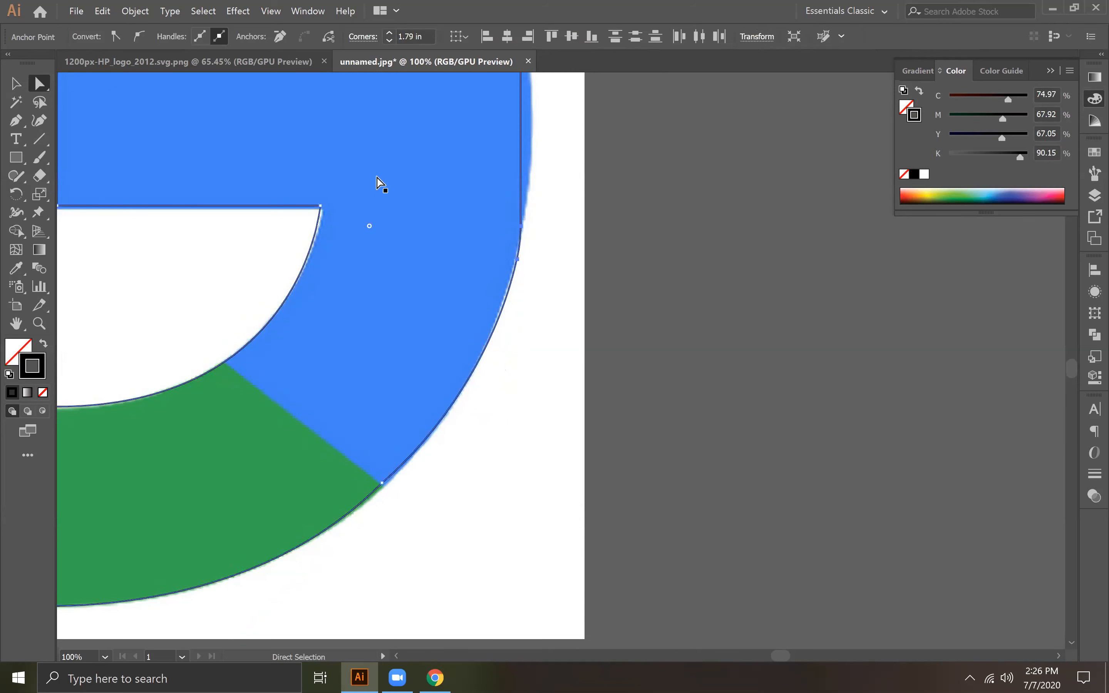
pyautogui.moveTo(370, 226); pyautogui.dragTo(208, 159)
# Step: Move the upper anchor of the blue section's rounded corner outward onto the logo's outer edge
pyautogui.press('space')
pyautogui.moveTo(476, 247); pyautogui.dragTo(491, 344)
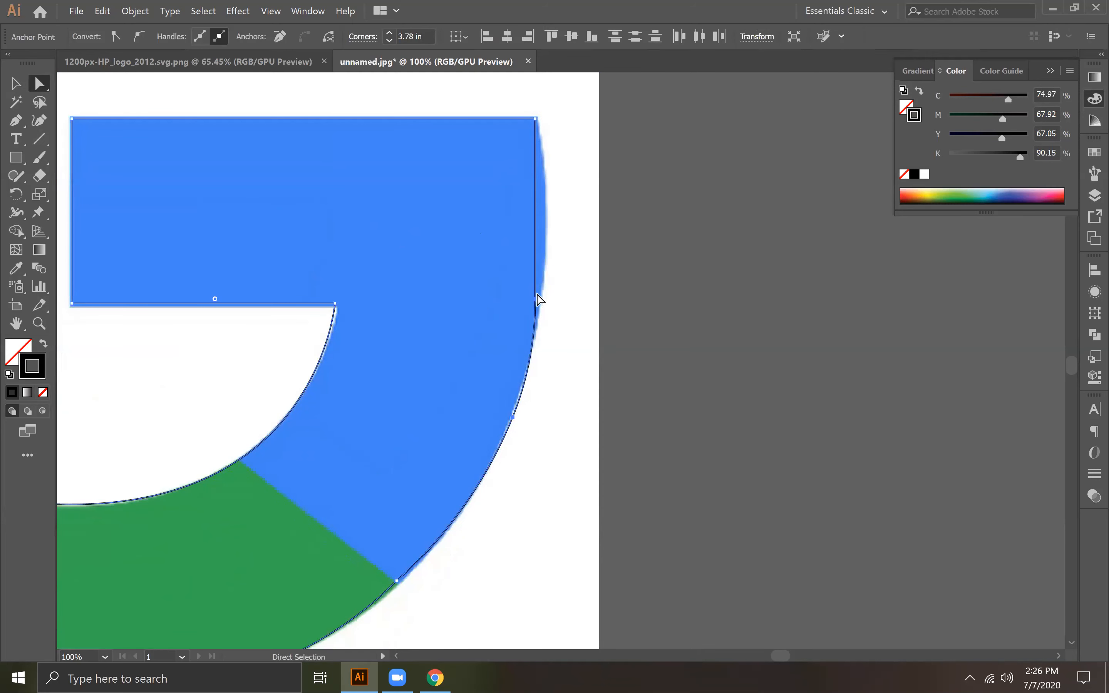
pyautogui.click(538, 300)
pyautogui.moveTo(535, 301); pyautogui.dragTo(547, 233)
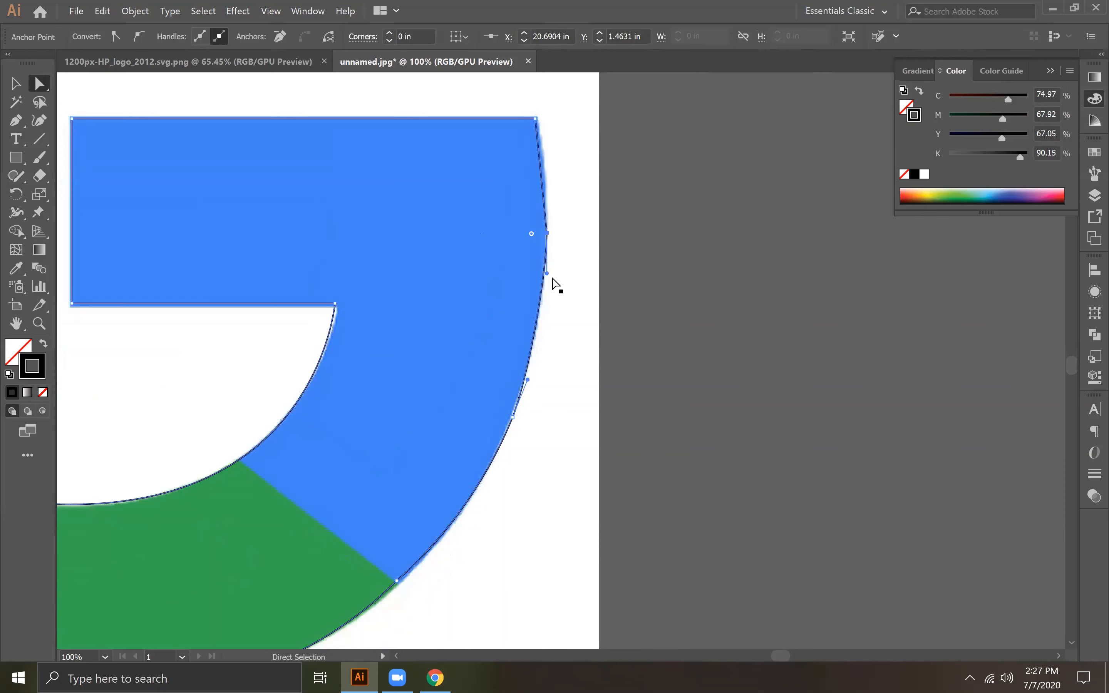
# Step: Round the moved anchor with a radius of about 6.34 in and the resulting upper corner with about 4.25 in
pyautogui.moveTo(453, 228); pyautogui.dragTo(8, 301)
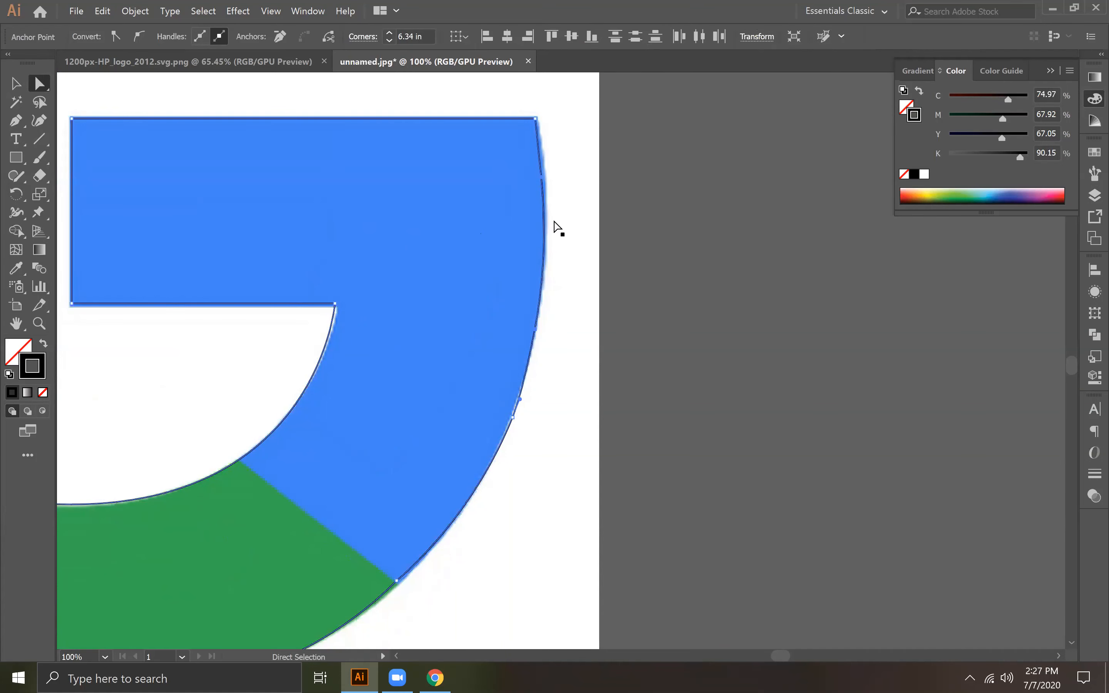
pyautogui.moveTo(543, 179); pyautogui.dragTo(186, 193)
pyautogui.press('space')
pyautogui.moveTo(543, 287); pyautogui.dragTo(645, 328)
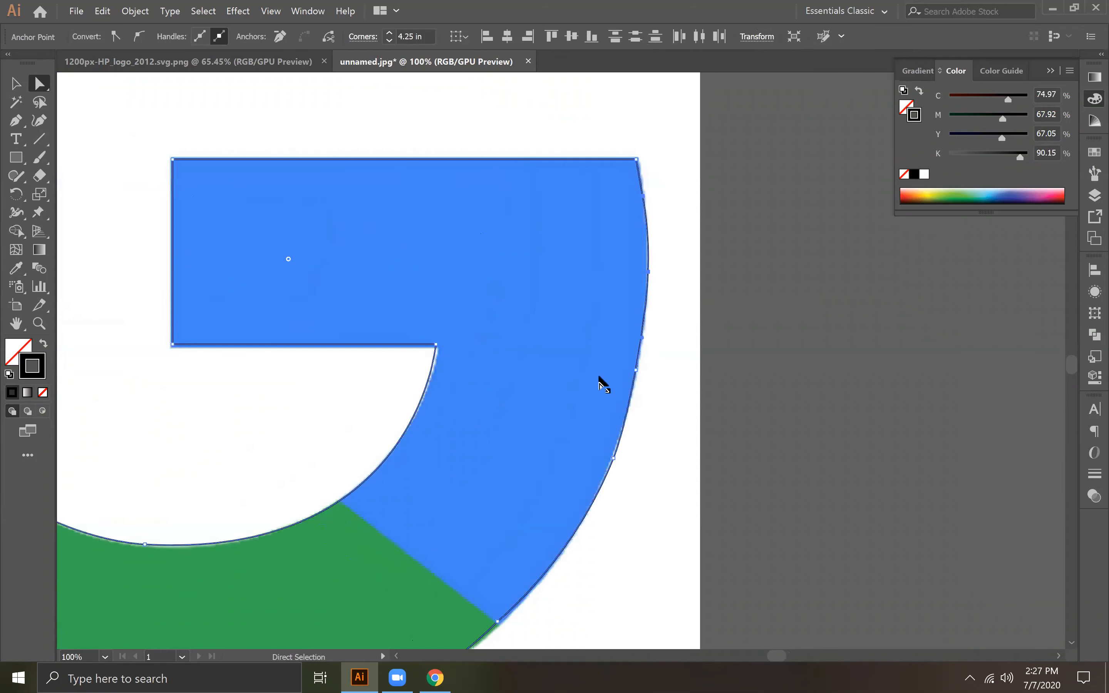
# Step: Inspect the anchors along the blue section's lower outer edge up close against the logo image
pyautogui.click(614, 459)
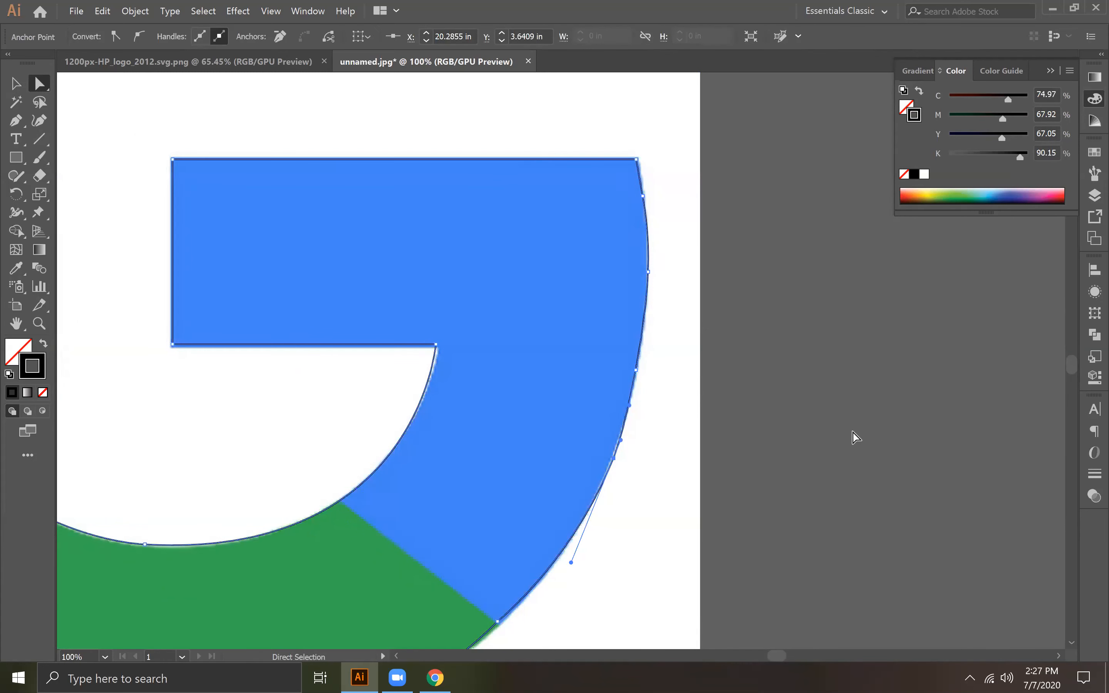
pyautogui.hotkey('ctrl', '-')
pyautogui.hotkey('ctrl', '-')
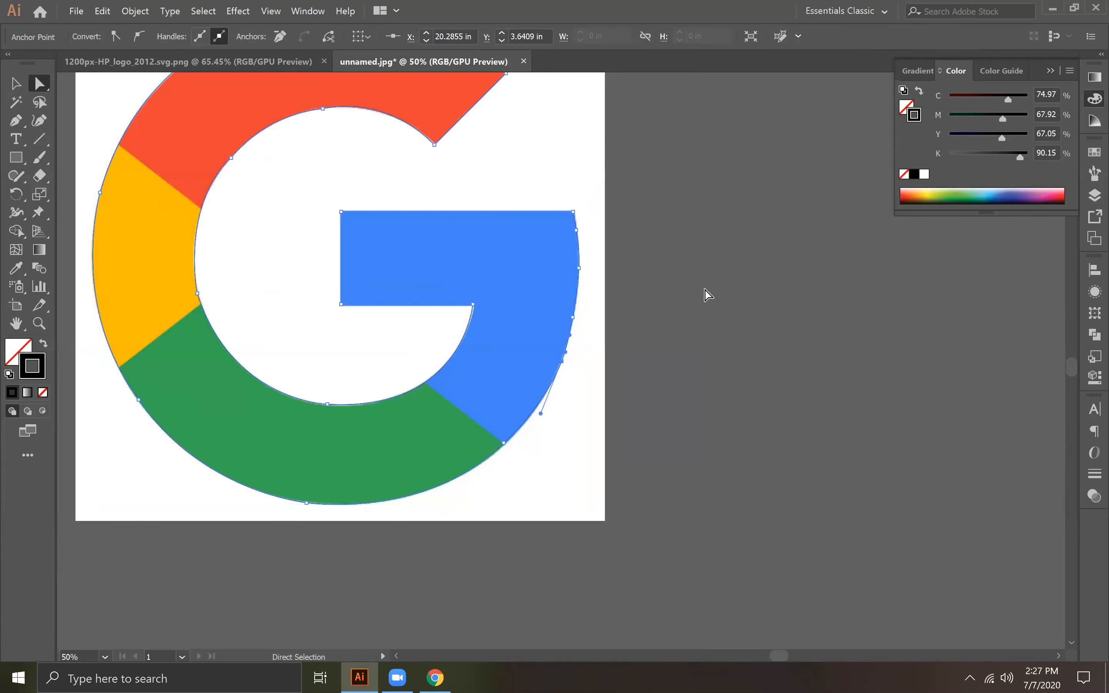
pyautogui.click(708, 294)
pyautogui.click(562, 362)
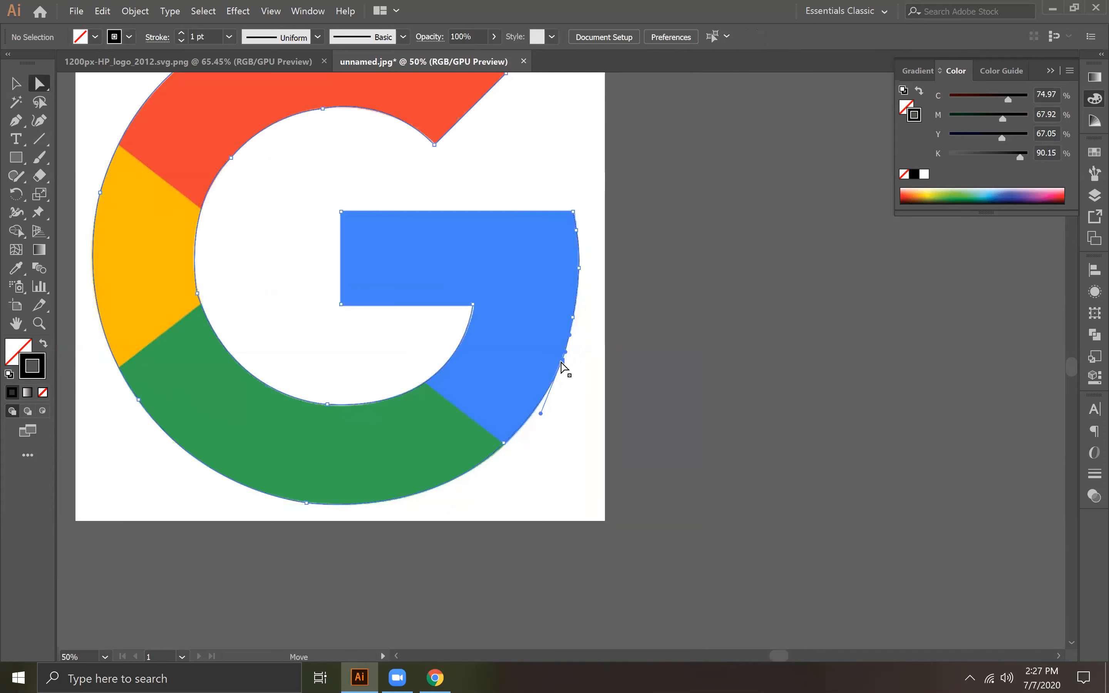
pyautogui.hotkey('ctrl', '+')
pyautogui.hotkey('ctrl', '+')
pyautogui.hotkey('ctrl', '+')
pyautogui.hotkey('ctrl', '+')
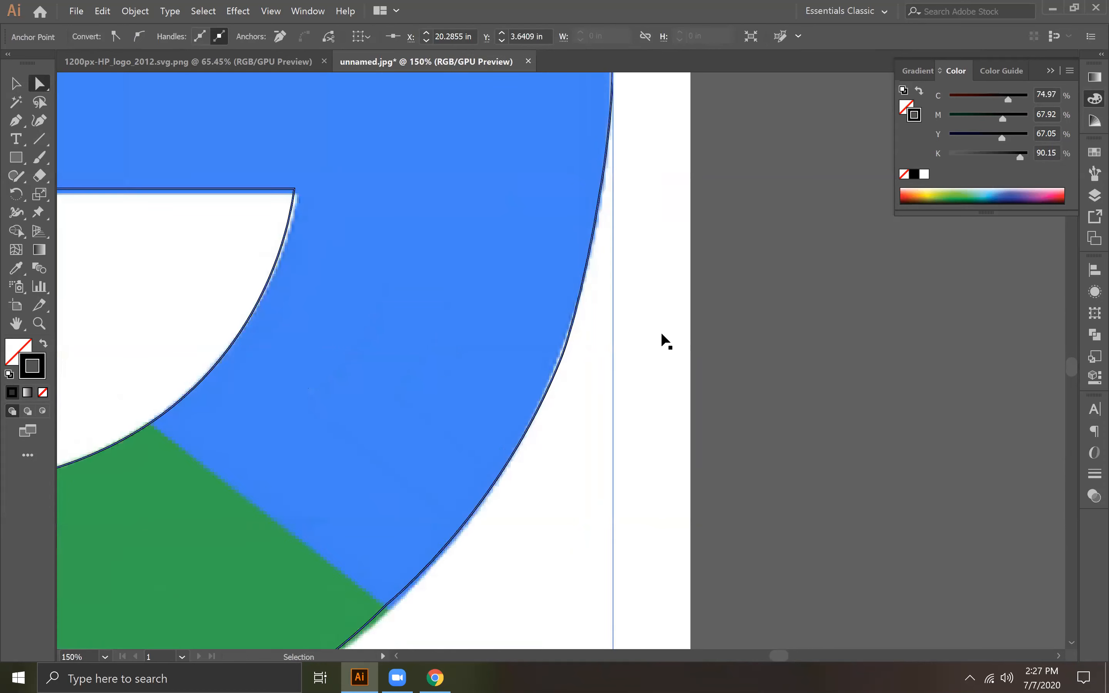
pyautogui.moveTo(563, 360); pyautogui.dragTo(562, 360)
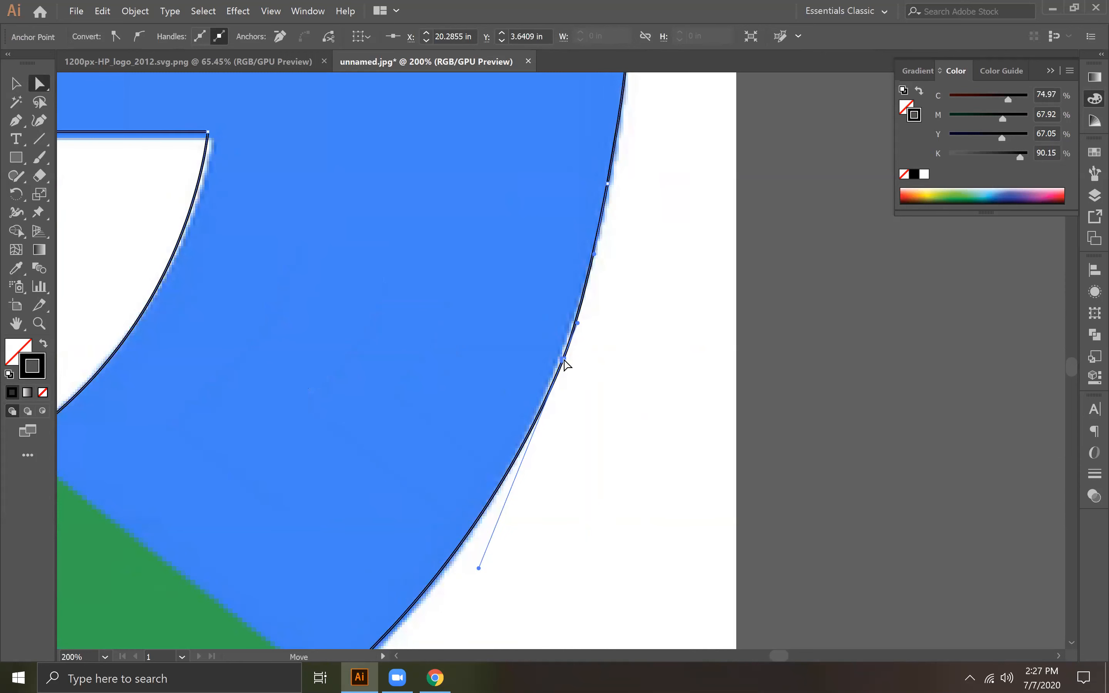
pyautogui.click(609, 185)
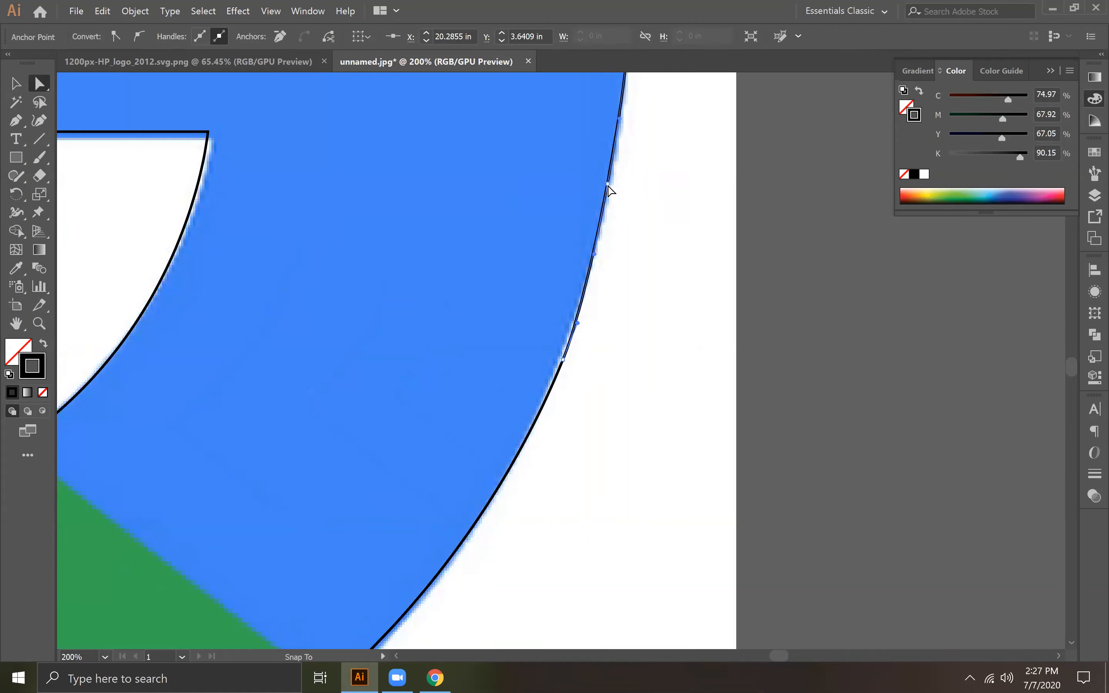
# Step: Round the anchor at the peak of the red section's inner curve with a corner radius of about 13.98 in
pyautogui.hotkey('ctrl', '-')
pyautogui.hotkey('ctrl', '-')
pyautogui.hotkey('ctrl', '-')
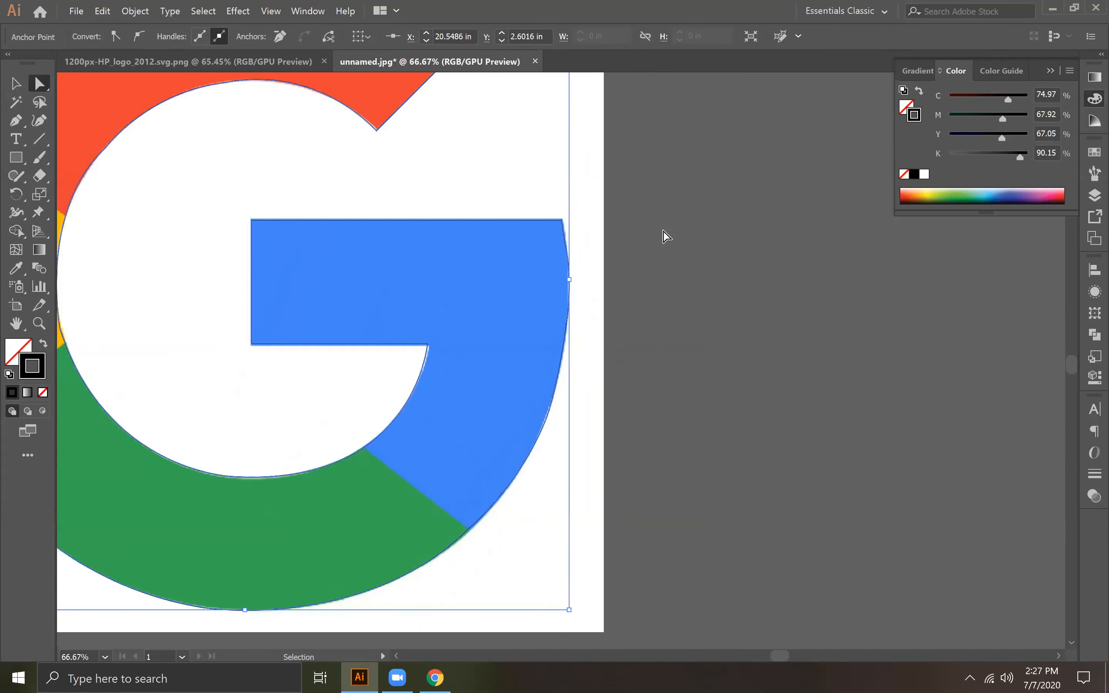
pyautogui.moveTo(590, 356); pyautogui.dragTo(718, 427)
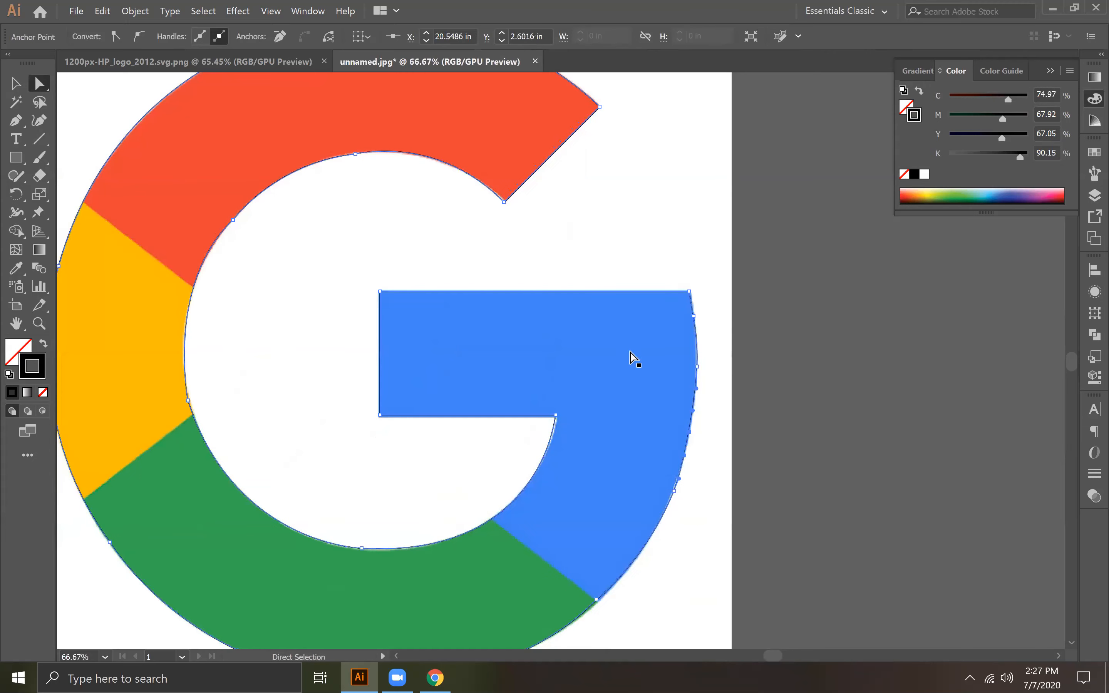
pyautogui.click(356, 154)
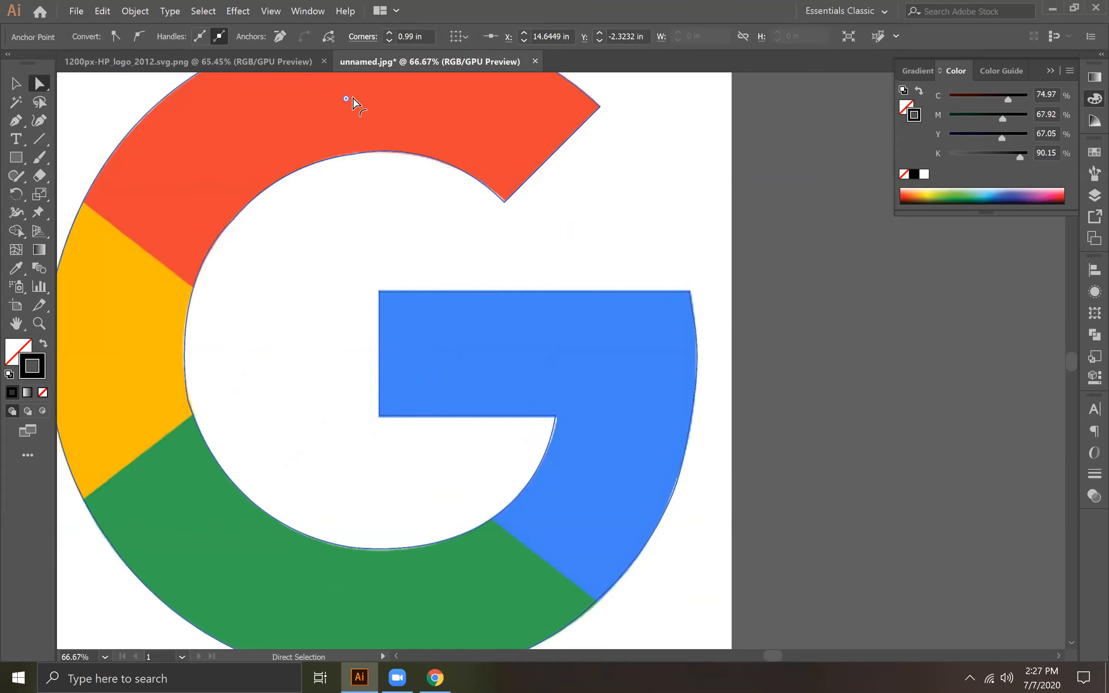
pyautogui.press('space')
pyautogui.moveTo(388, 186); pyautogui.dragTo(428, 456)
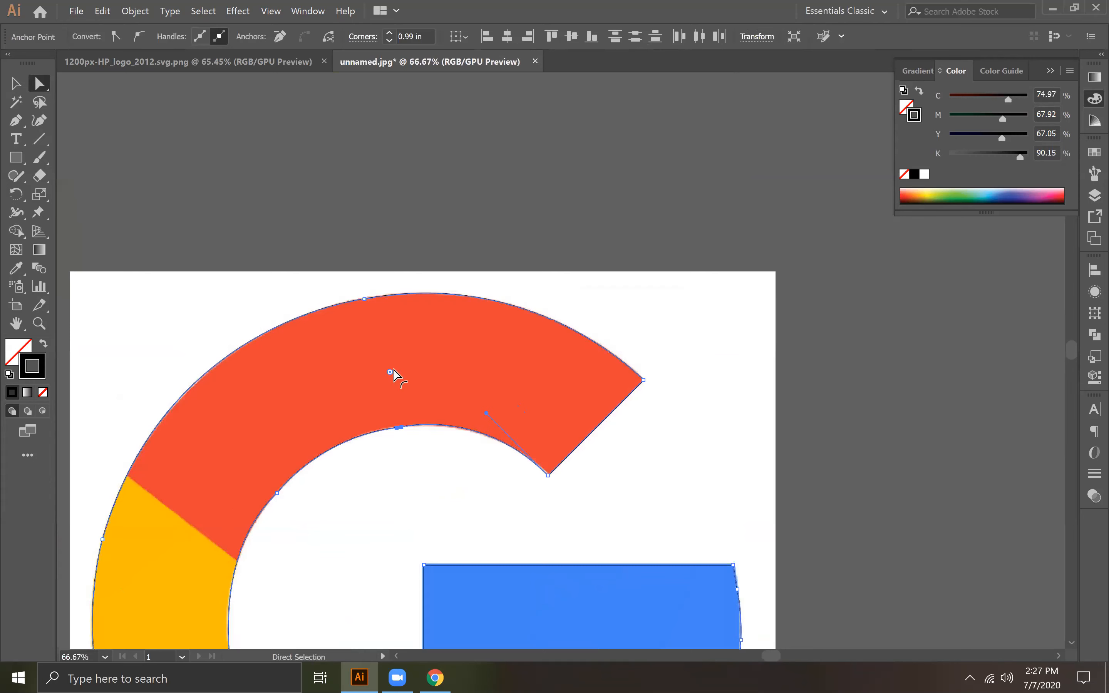
pyautogui.hotkey('ctrl', '-')
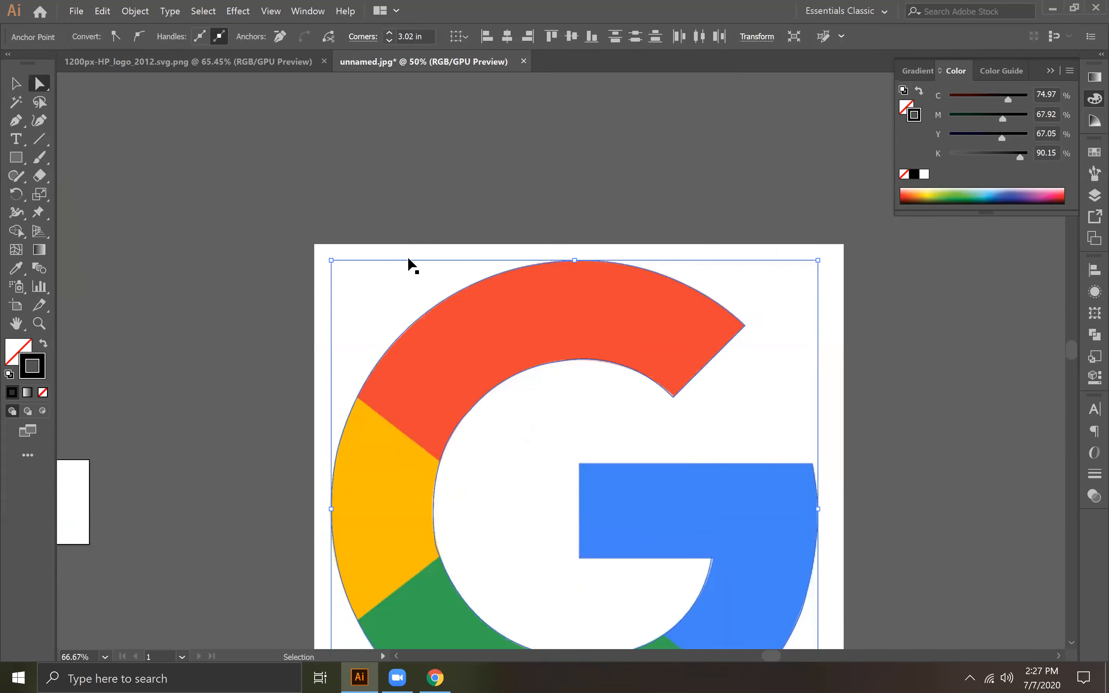
pyautogui.hotkey('ctrl', '-')
pyautogui.hotkey('ctrl', '-')
pyautogui.moveTo(549, 298); pyautogui.dragTo(577, 159)
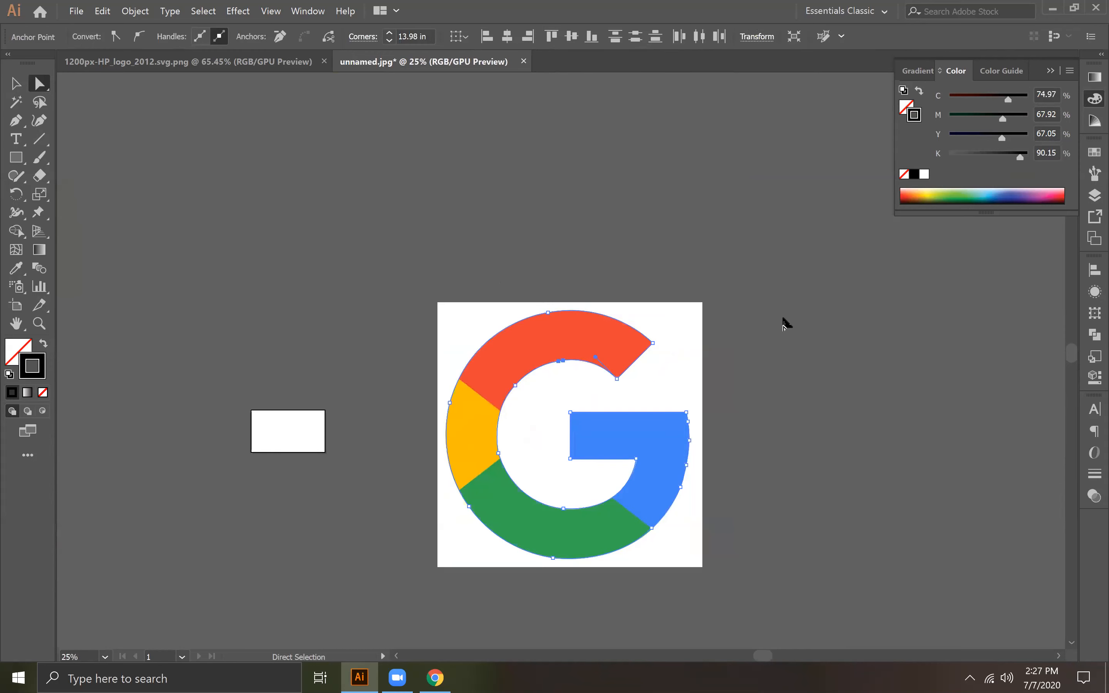
# Step: Round the anchor at the peak of the red section's outer curve with a corner radius of about 2.91 in
pyautogui.hotkey('ctrl', '+')
pyautogui.hotkey('ctrl', '+')
pyautogui.hotkey('ctrl', '+')
pyautogui.hotkey('ctrl', '+')
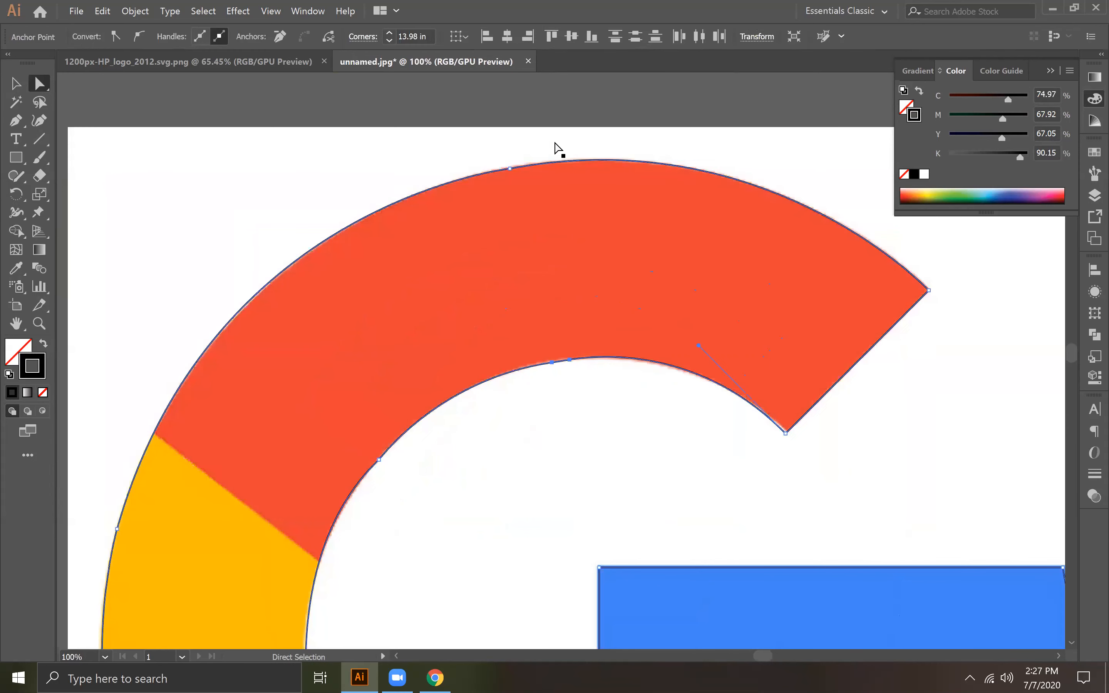
pyautogui.click(553, 102)
pyautogui.click(530, 195)
pyautogui.click(511, 169)
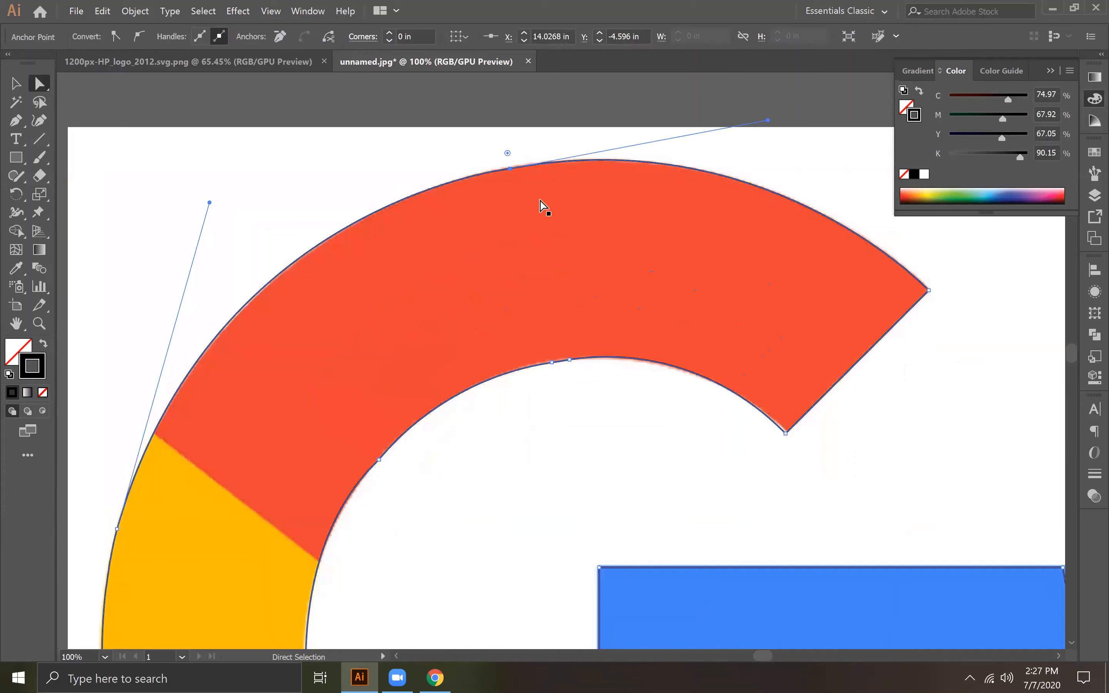
pyautogui.hotkey('ctrl', '-')
pyautogui.hotkey('ctrl', '-')
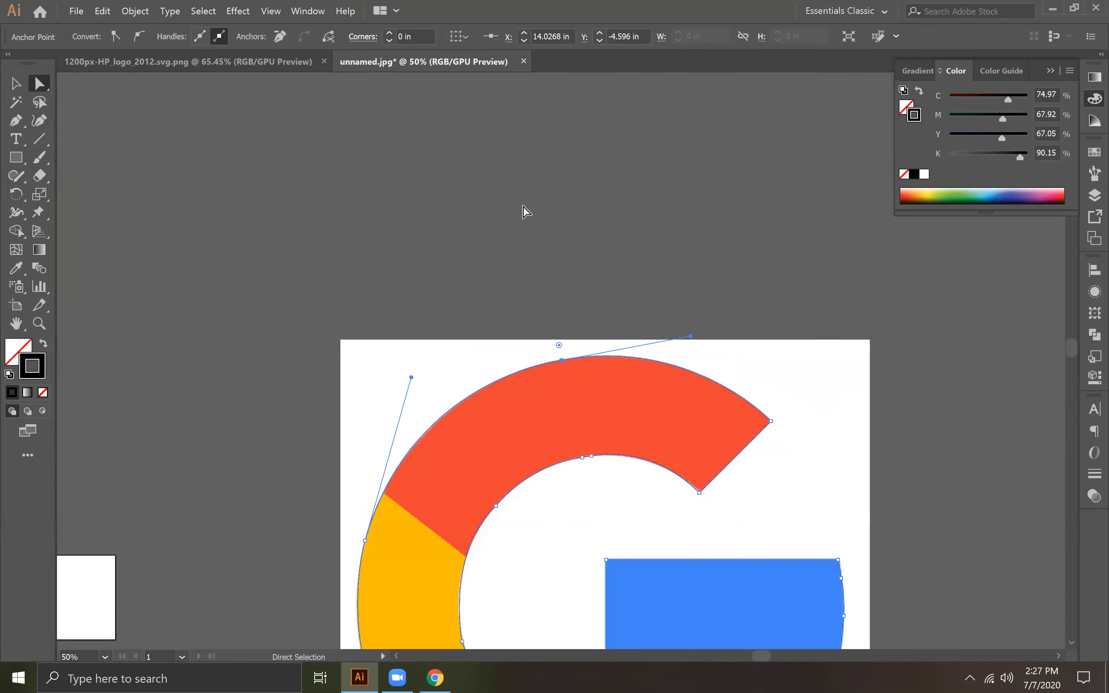
pyautogui.click(569, 316)
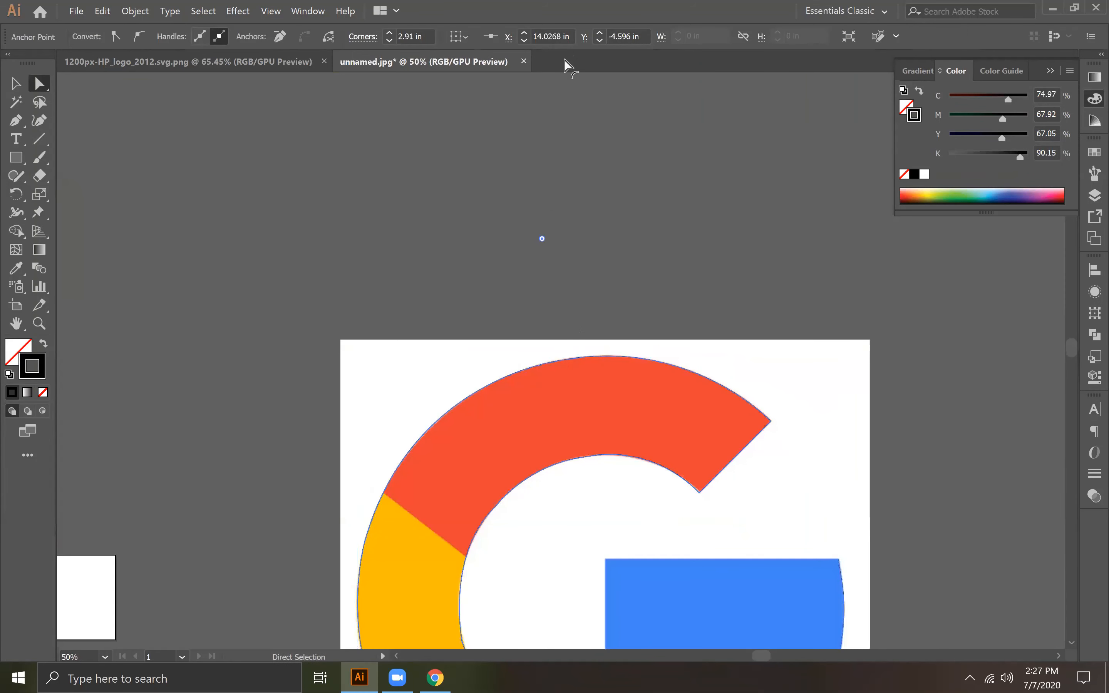
pyautogui.moveTo(548, 210); pyautogui.dragTo(538, 76)
pyautogui.moveTo(541, 240); pyautogui.dragTo(534, 149)
# Step: Round the anchor on the green section's outer edge near the yellow boundary with a radius of about 5.8 in
pyautogui.press('space')
pyautogui.moveTo(673, 361); pyautogui.dragTo(570, 201)
pyautogui.press('space')
pyautogui.moveTo(701, 376); pyautogui.dragTo(683, 267)
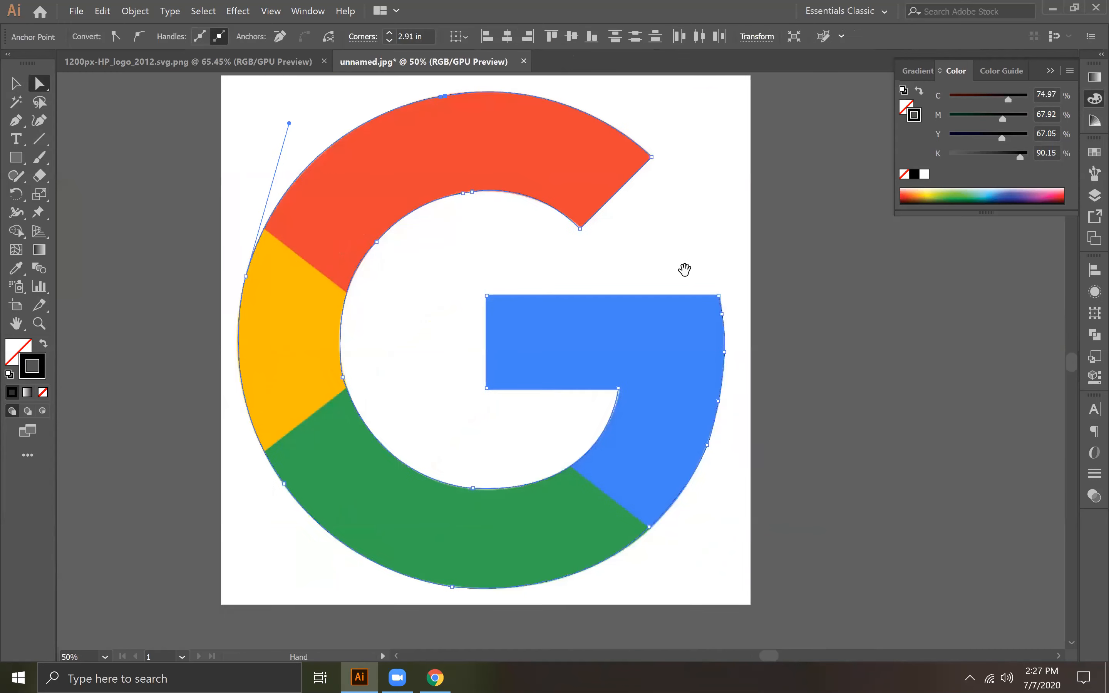
pyautogui.click(282, 480)
pyautogui.press('space')
pyautogui.moveTo(354, 488); pyautogui.dragTo(571, 337)
pyautogui.moveTo(486, 337); pyautogui.dragTo(198, 587)
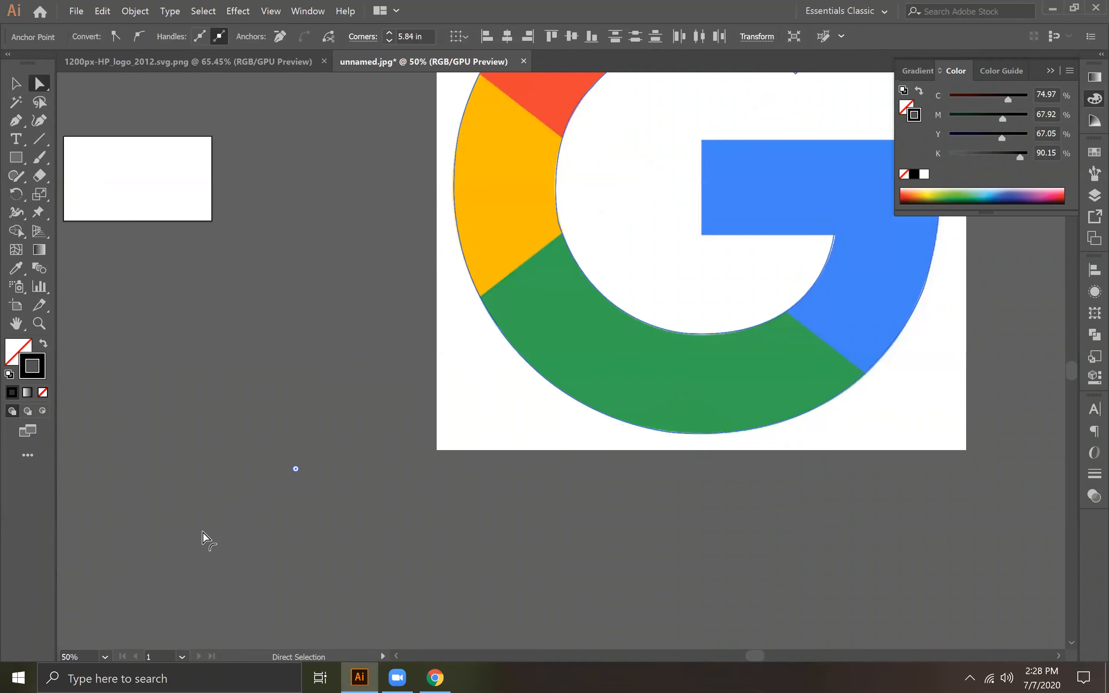
pyautogui.press('space')
pyautogui.moveTo(577, 379); pyautogui.dragTo(316, 458)
pyautogui.click(845, 362)
# Step: Select the whole traced G outline and set its stroke to None
pyautogui.press('space')
pyautogui.moveTo(824, 242); pyautogui.dragTo(851, 427)
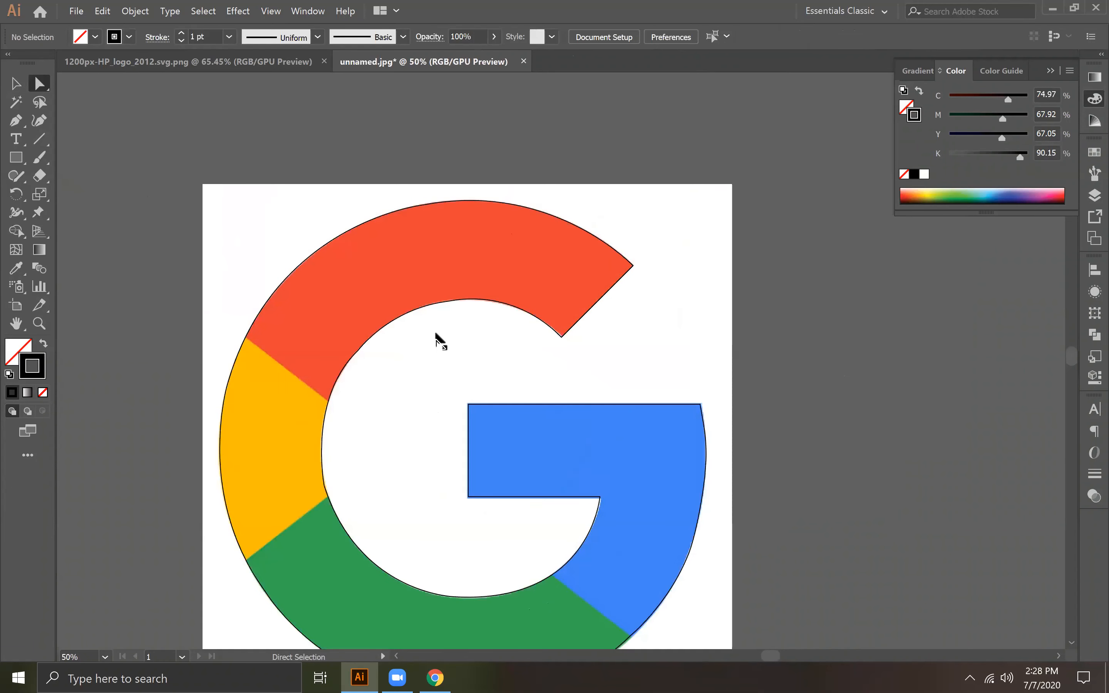
pyautogui.click(447, 302)
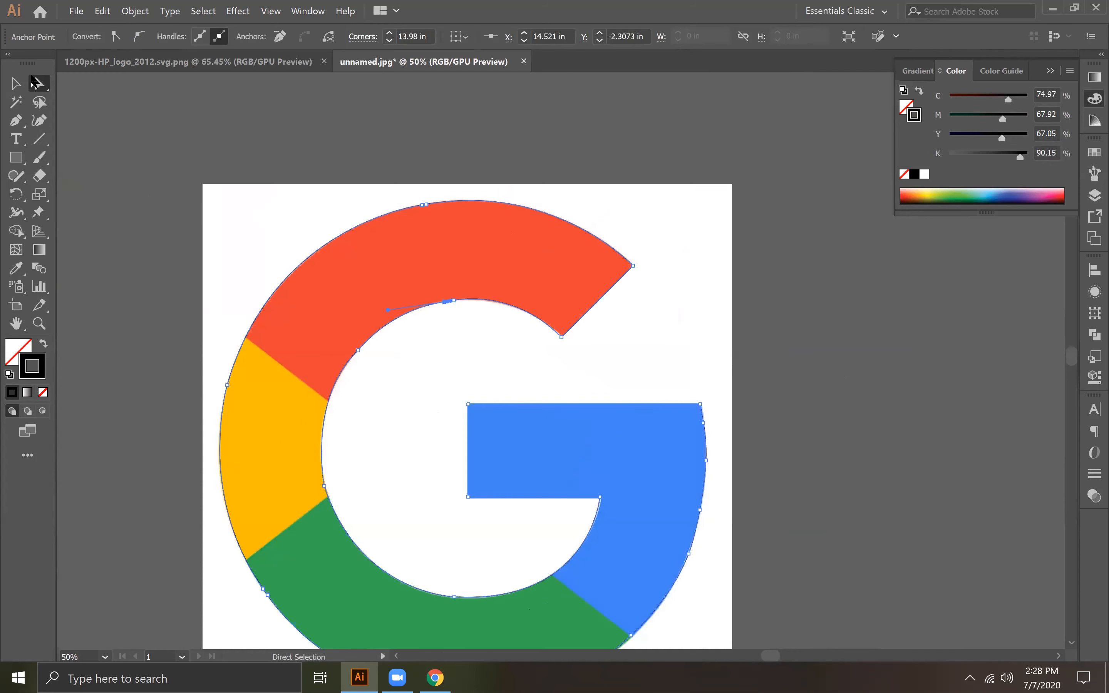
pyautogui.click(17, 83)
pyautogui.click(316, 125)
pyautogui.click(534, 210)
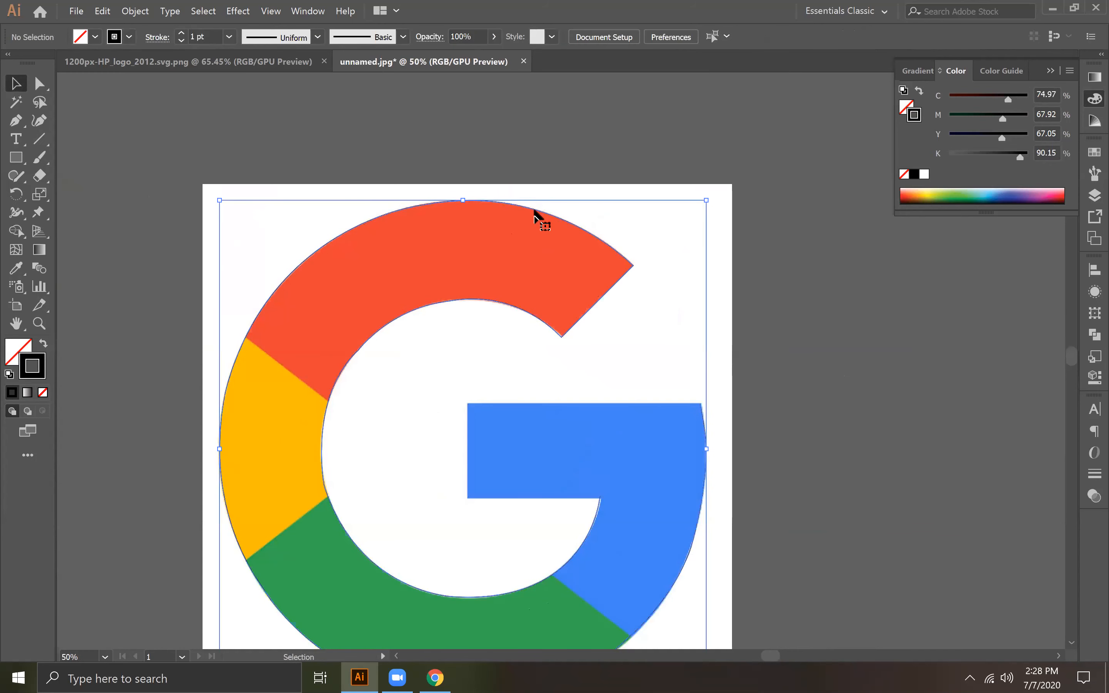
pyautogui.click(42, 393)
pyautogui.click(17, 360)
pyautogui.click(165, 259)
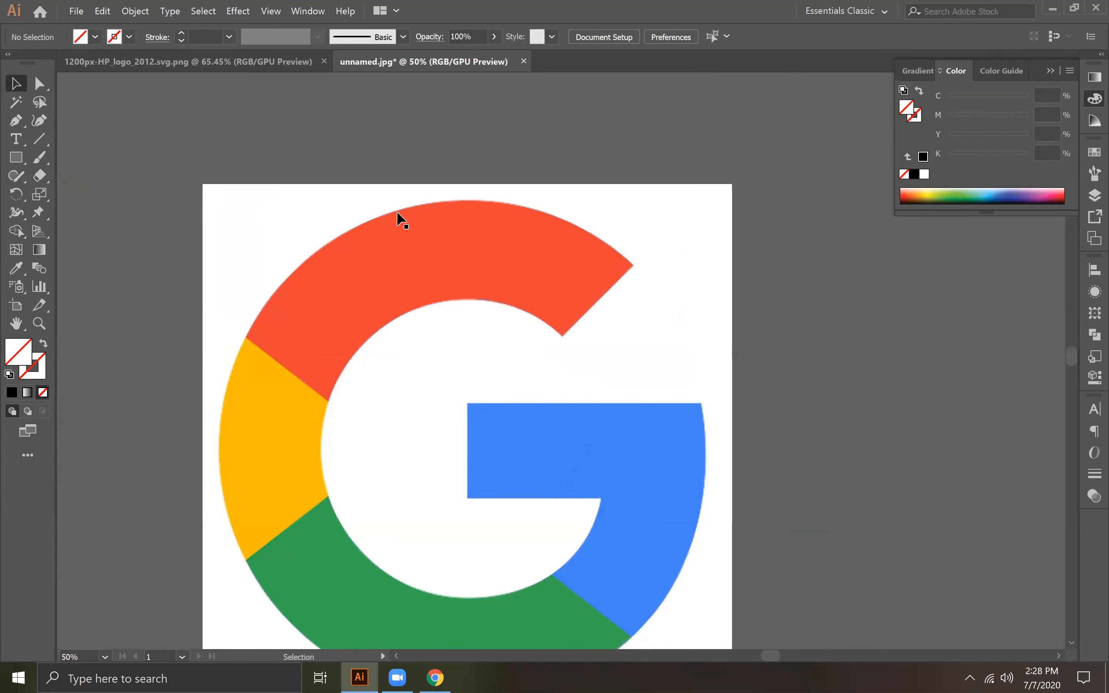
# Step: Try to draw a cutting line outward along the red-yellow boundary of the G with the Pen tool
pyautogui.click(397, 211)
pyautogui.press('space')
pyautogui.moveTo(539, 247); pyautogui.dragTo(631, 178)
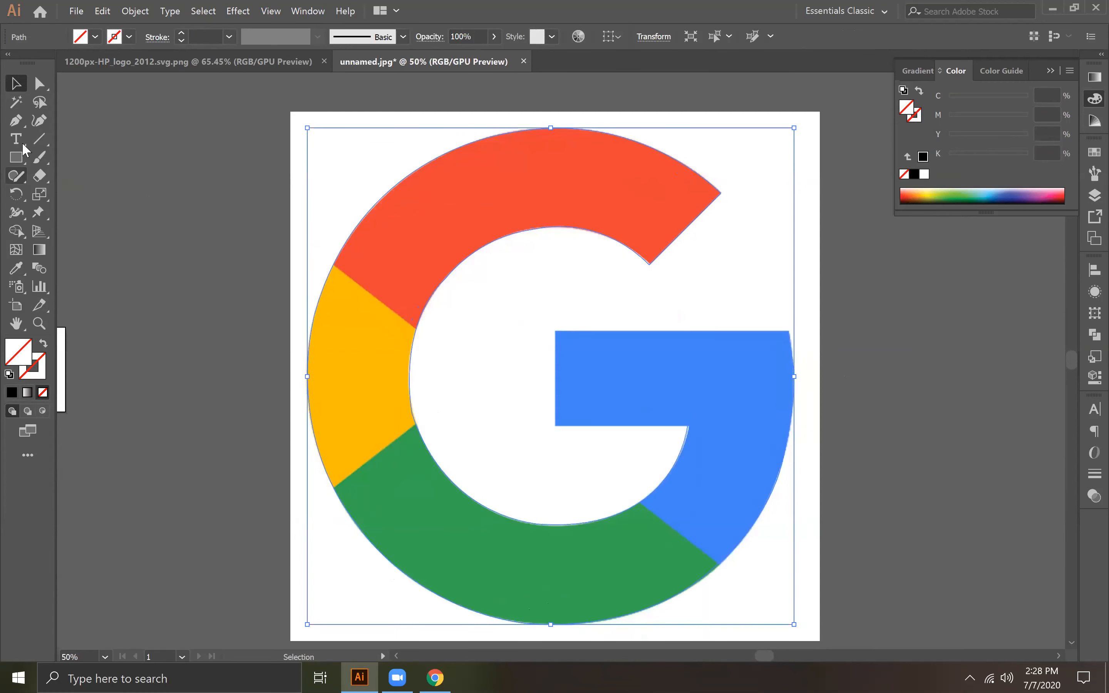
pyautogui.moveTo(20, 118); pyautogui.dragTo(83, 120)
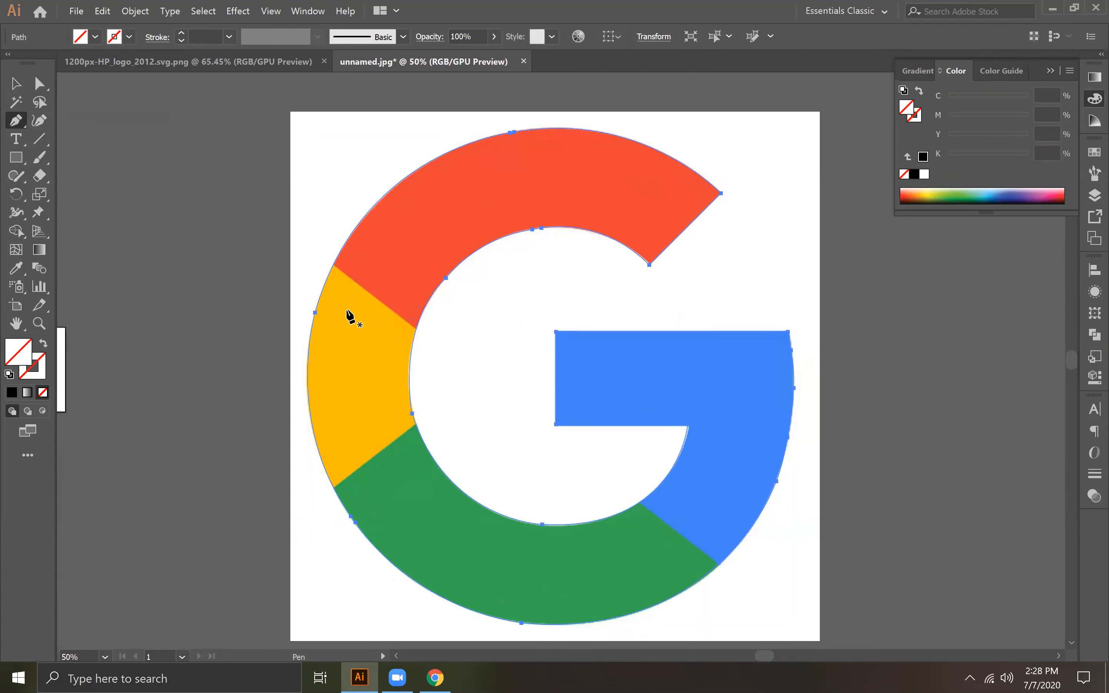
pyautogui.click(422, 332)
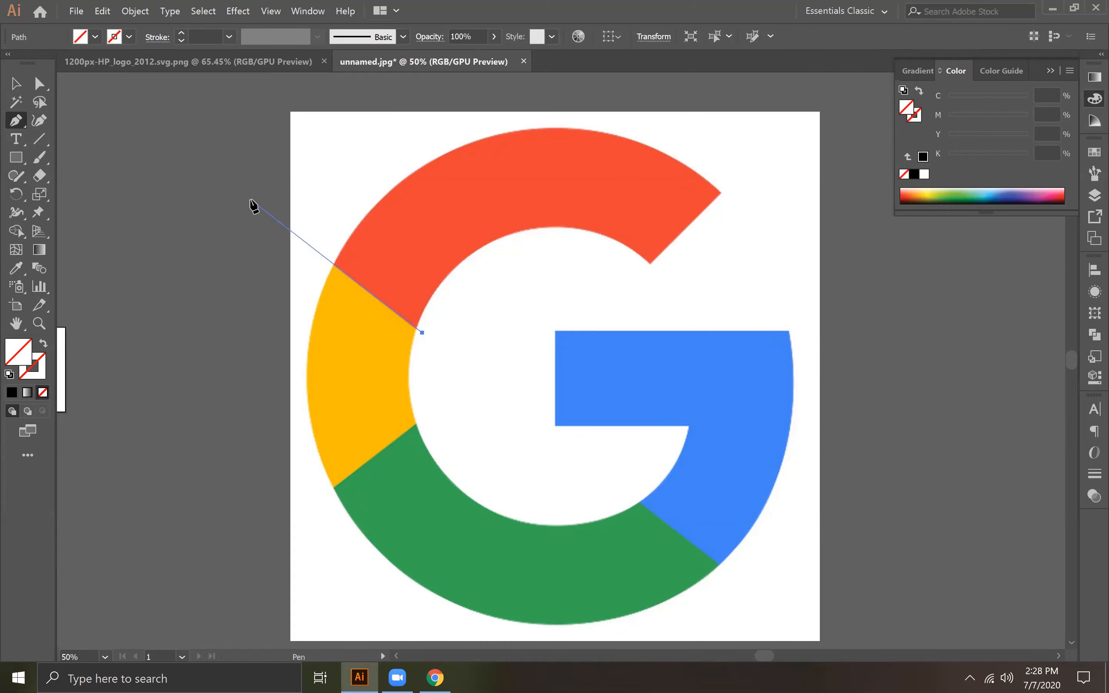
pyautogui.moveTo(250, 200); pyautogui.dragTo(215, 213)
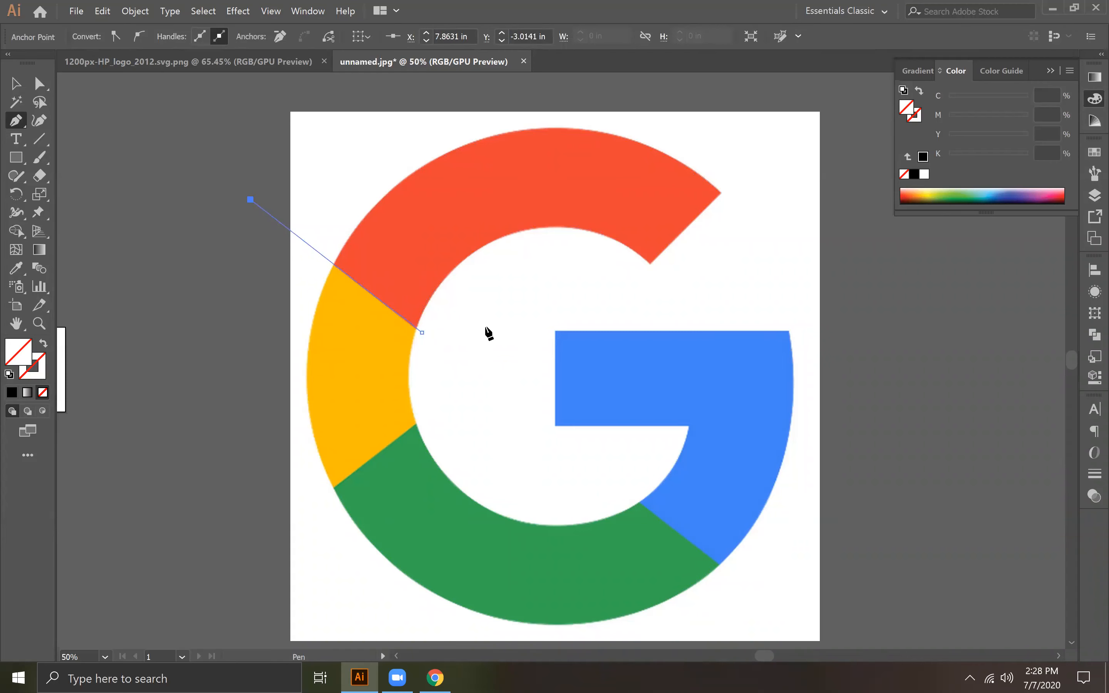
pyautogui.click(14, 84)
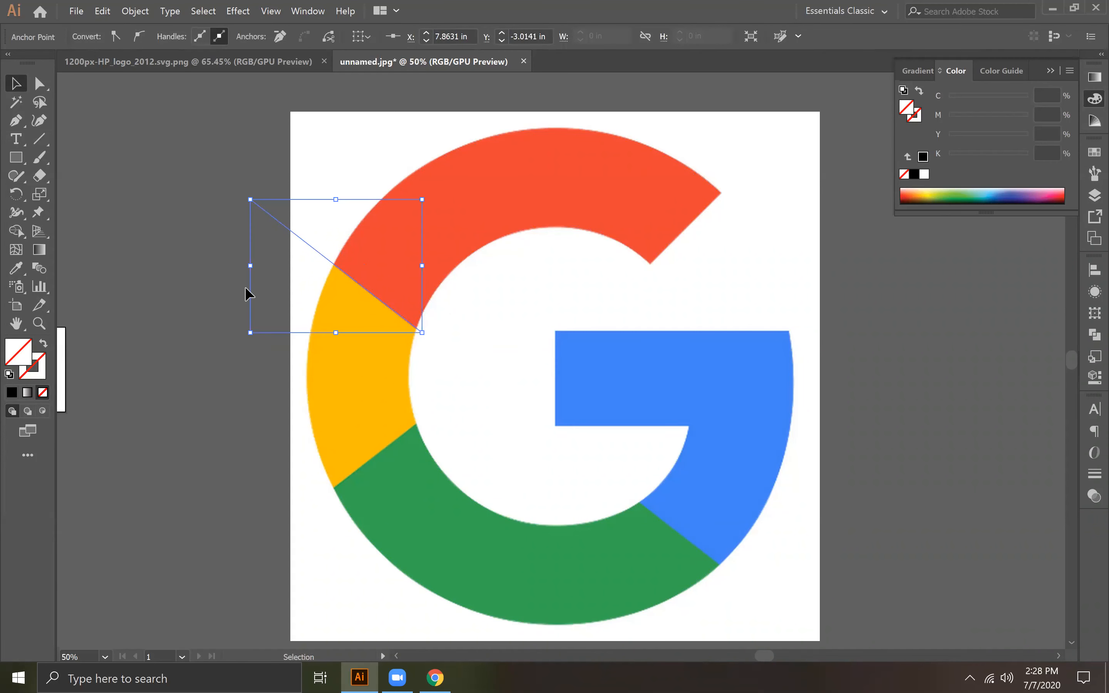
pyautogui.click(434, 410)
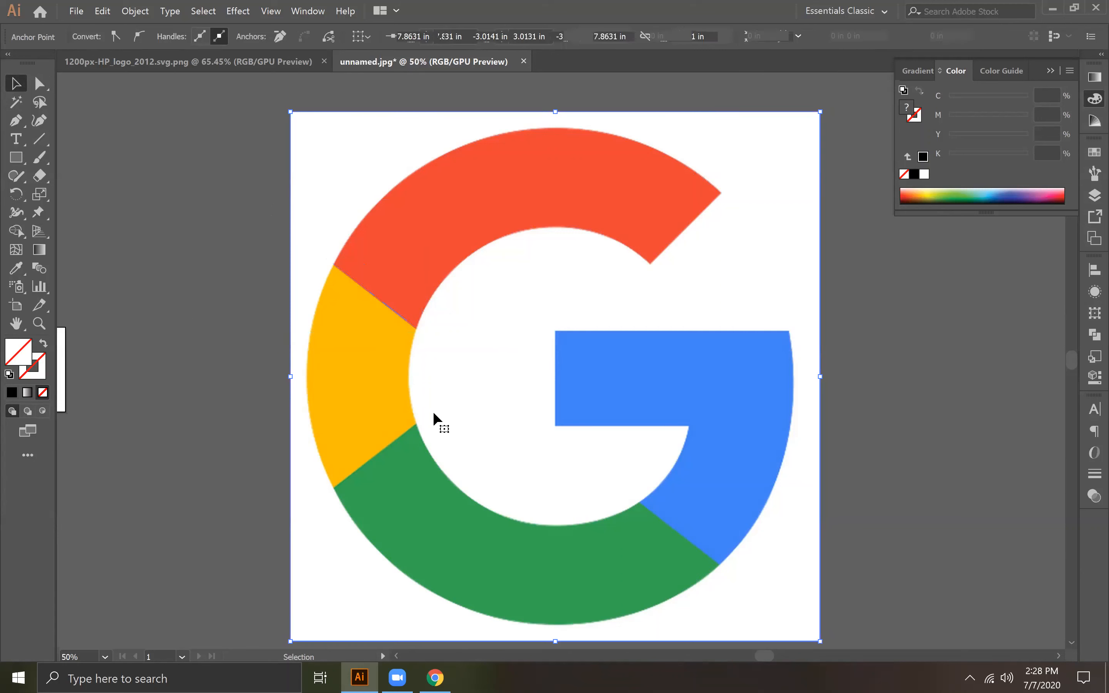
pyautogui.click(16, 121)
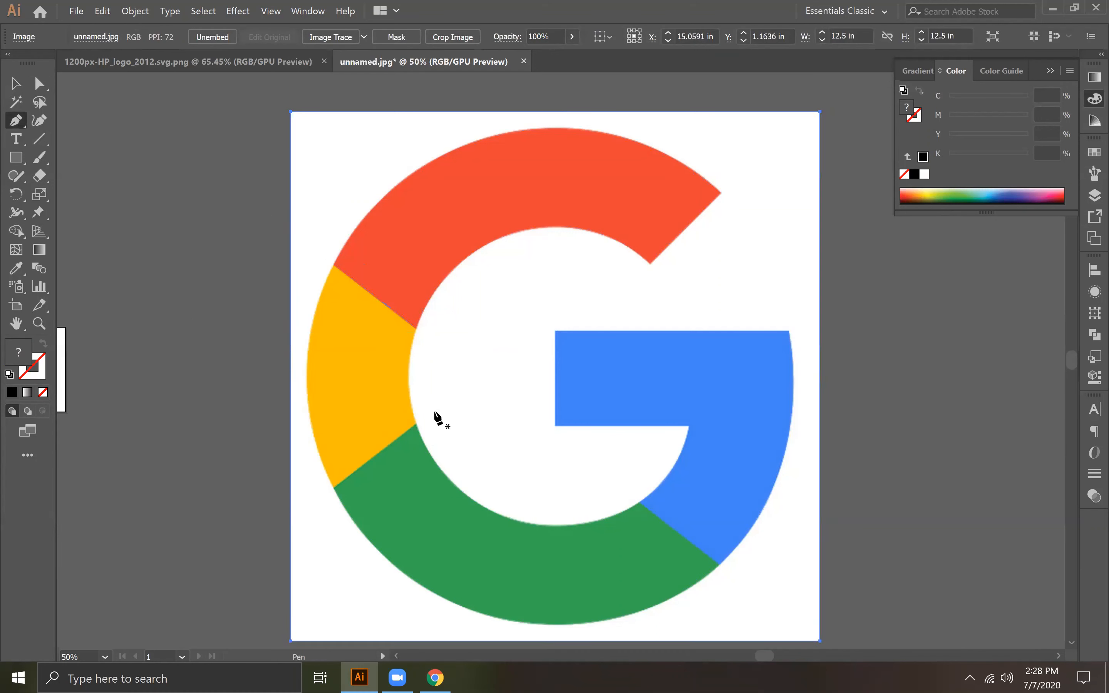
pyautogui.hotkey('ctrl', 'a')
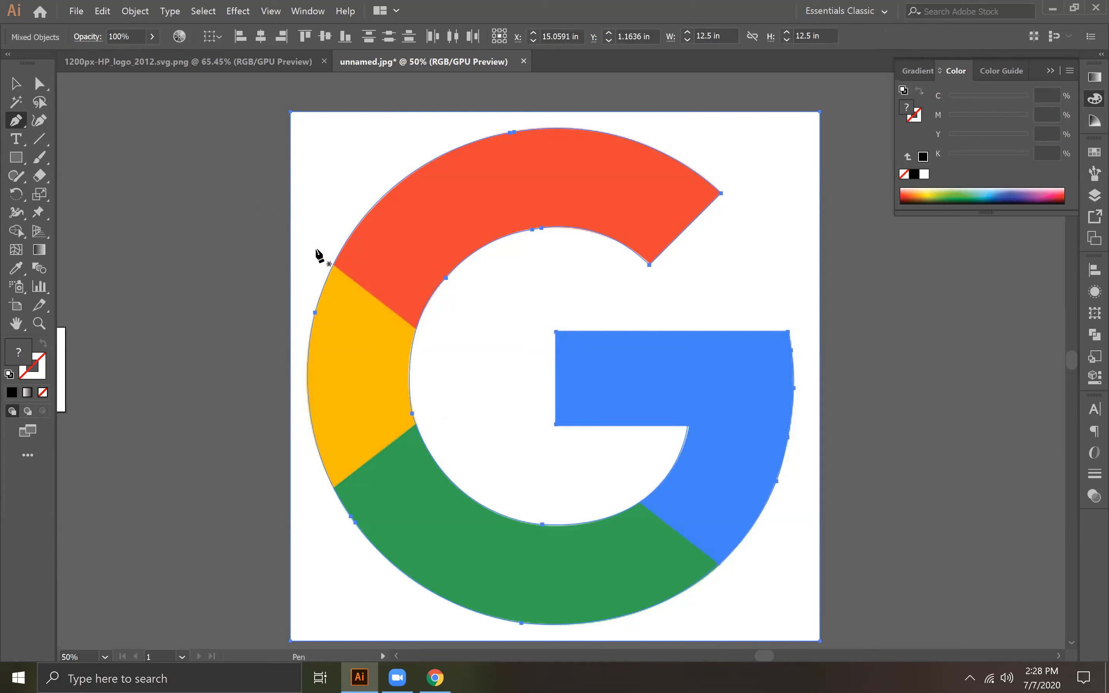
# Step: Try to draw one long Pen line through the red-yellow and green-blue boundaries, and undo it
pyautogui.click(315, 248)
pyautogui.click(809, 643)
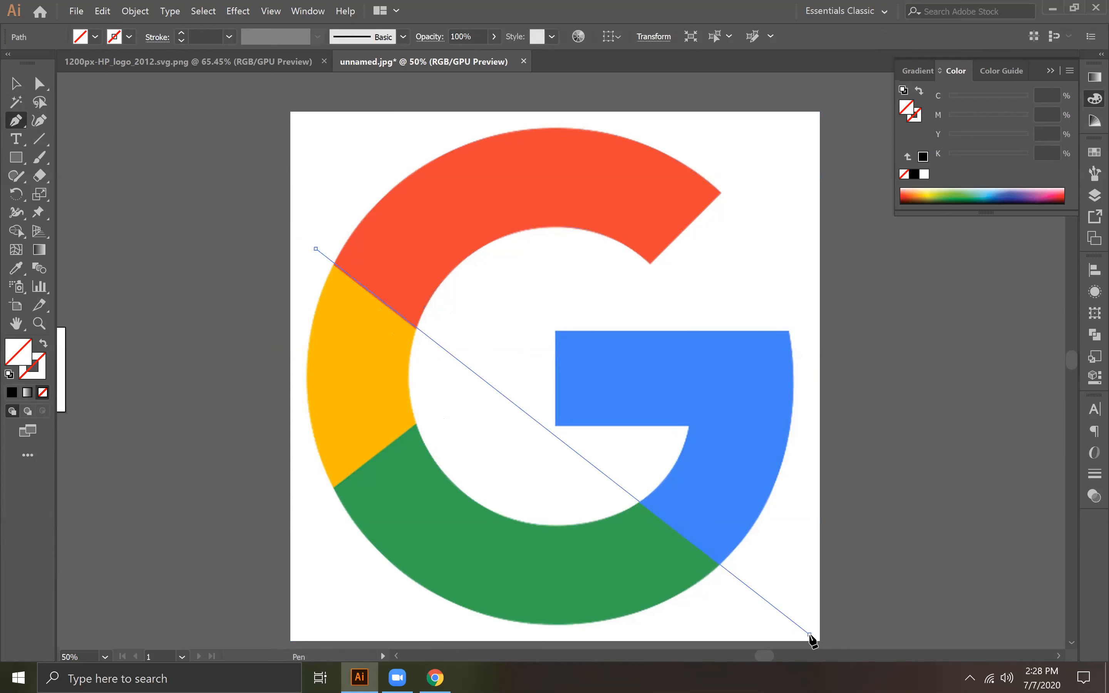
pyautogui.click(811, 636)
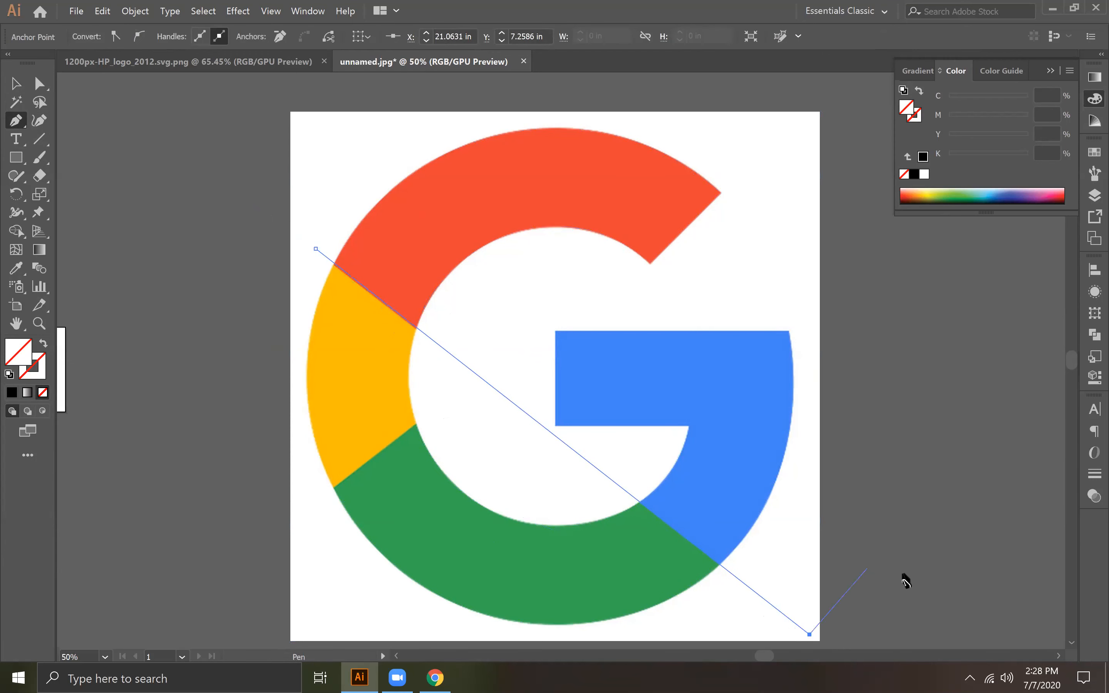
pyautogui.click(15, 83)
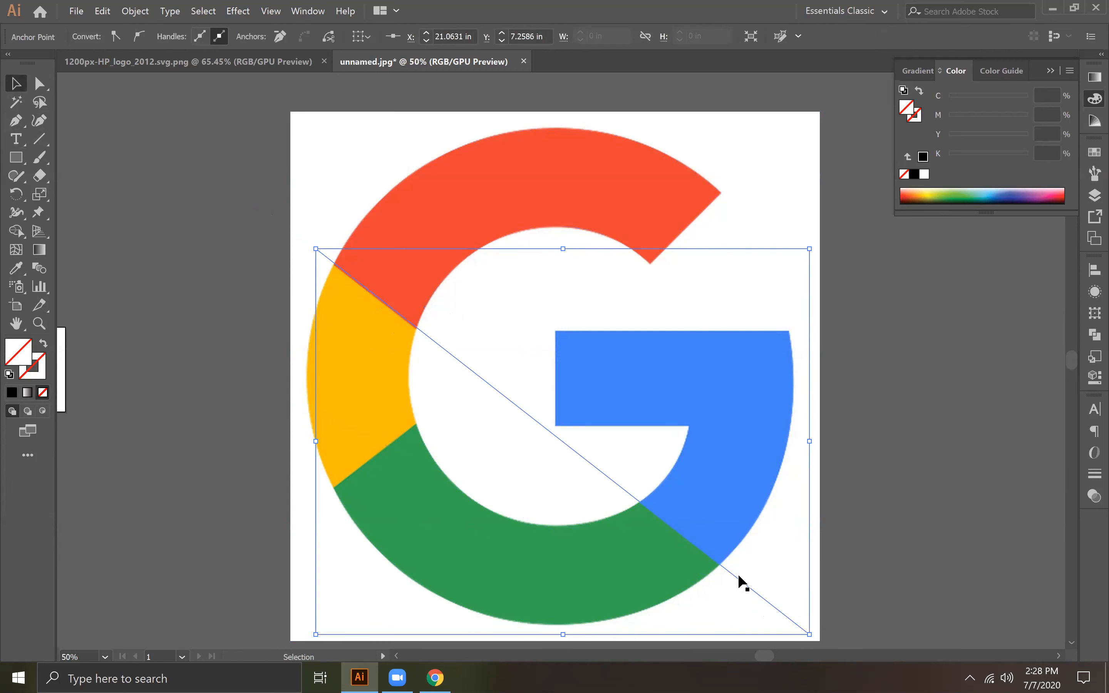
pyautogui.hotkey('ctrl', 'z')
pyautogui.hotkey('ctrl', 'z')
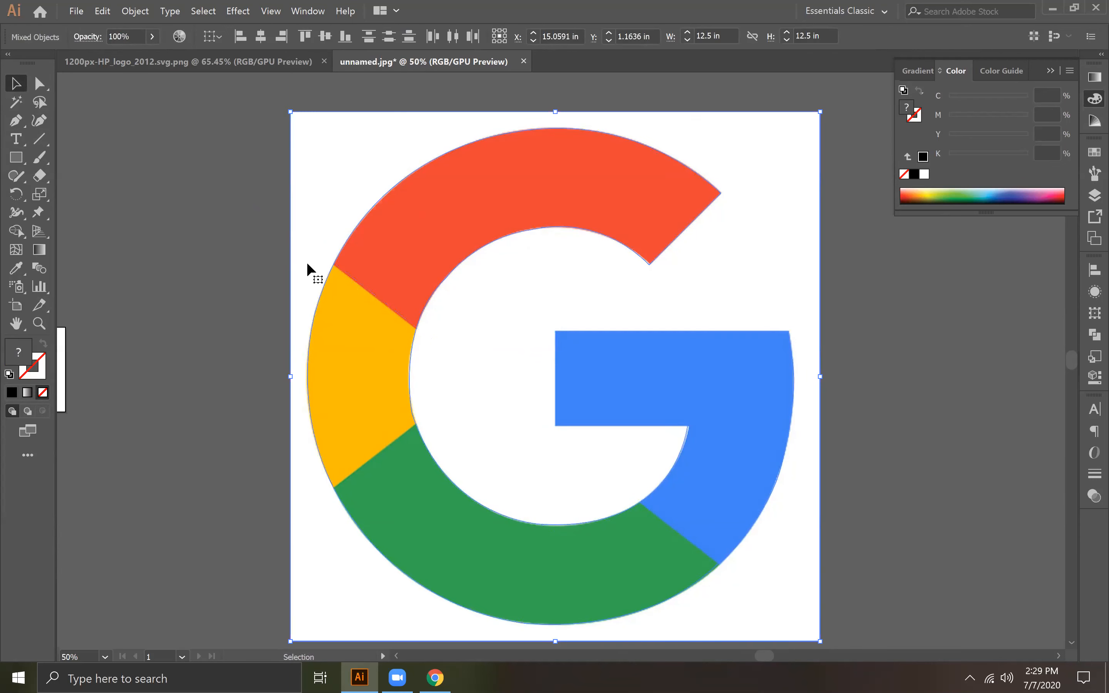
# Step: Draw a straight line segment through the red-yellow and green-blue boundaries, extending past the G, and nudge it up into alignment
pyautogui.press('\\')
pyautogui.moveTo(170, 210); pyautogui.dragTo(738, 578)
pyautogui.click(16, 83)
pyautogui.moveTo(782, 611); pyautogui.dragTo(781, 618)
pyautogui.press('Up')
pyautogui.press('Up')
pyautogui.press('Up')
pyautogui.press('Up')
pyautogui.press('Up')
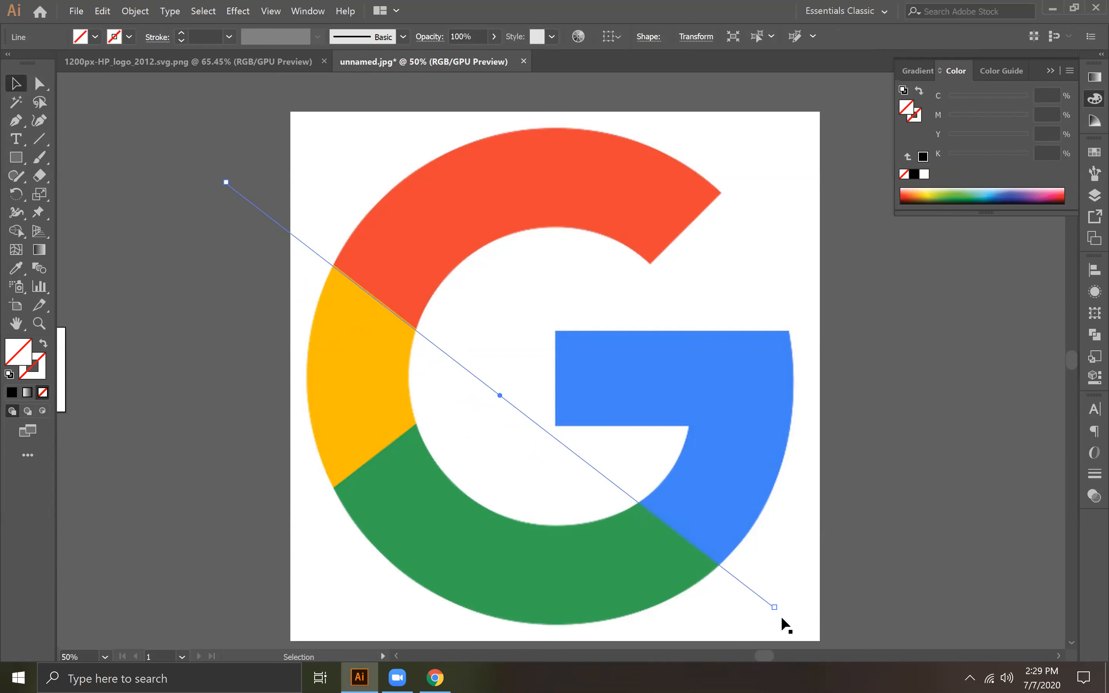
pyautogui.moveTo(779, 612); pyautogui.dragTo(780, 614)
pyautogui.press('Up')
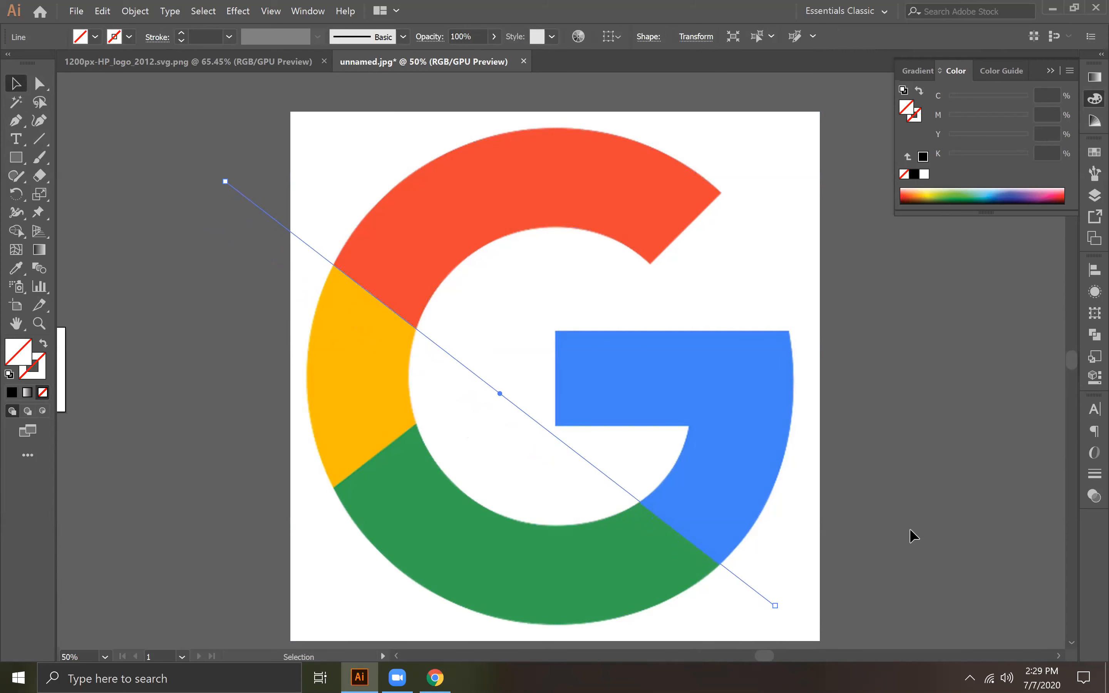
# Step: Duplicate the diagonal cutting line horizontally toward the G's left side and reflect the copy across the vertical axis
pyautogui.press('space')
pyautogui.moveTo(545, 434); pyautogui.dragTo(508, 378)
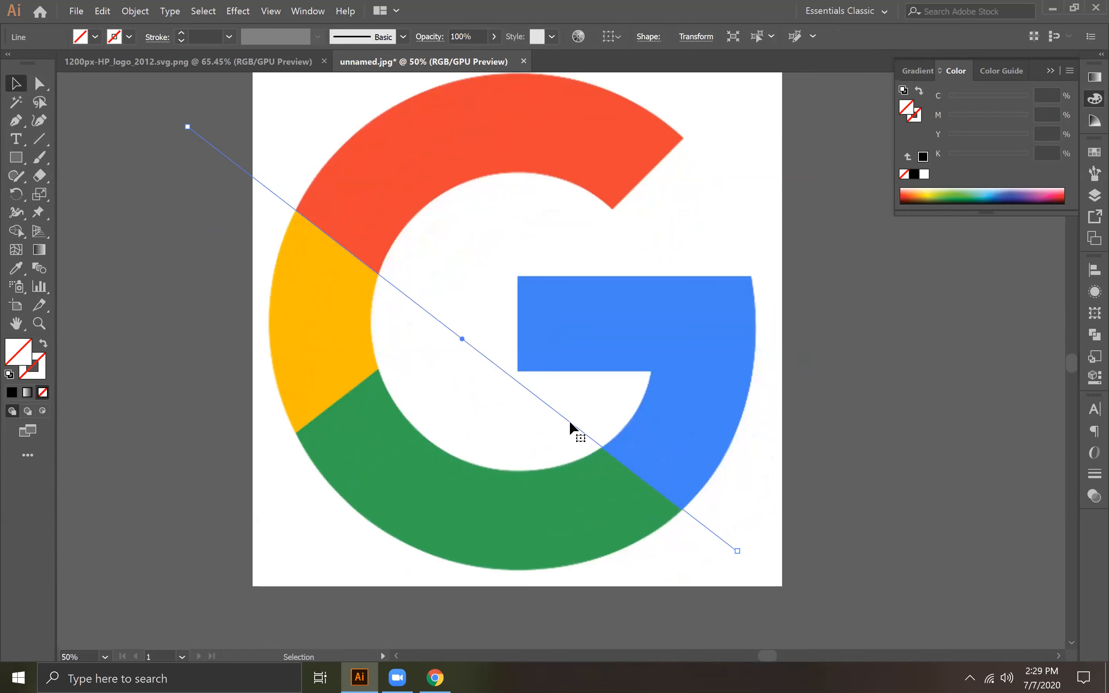
pyautogui.moveTo(570, 422); pyautogui.dragTo(272, 423)
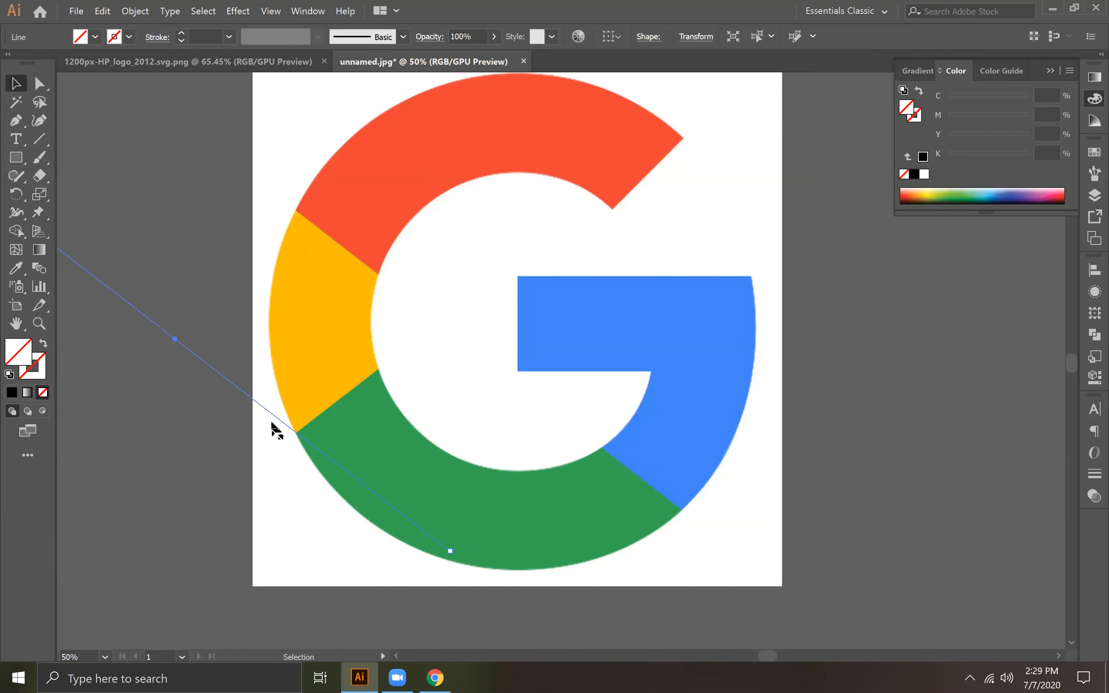
pyautogui.rightClick(246, 392)
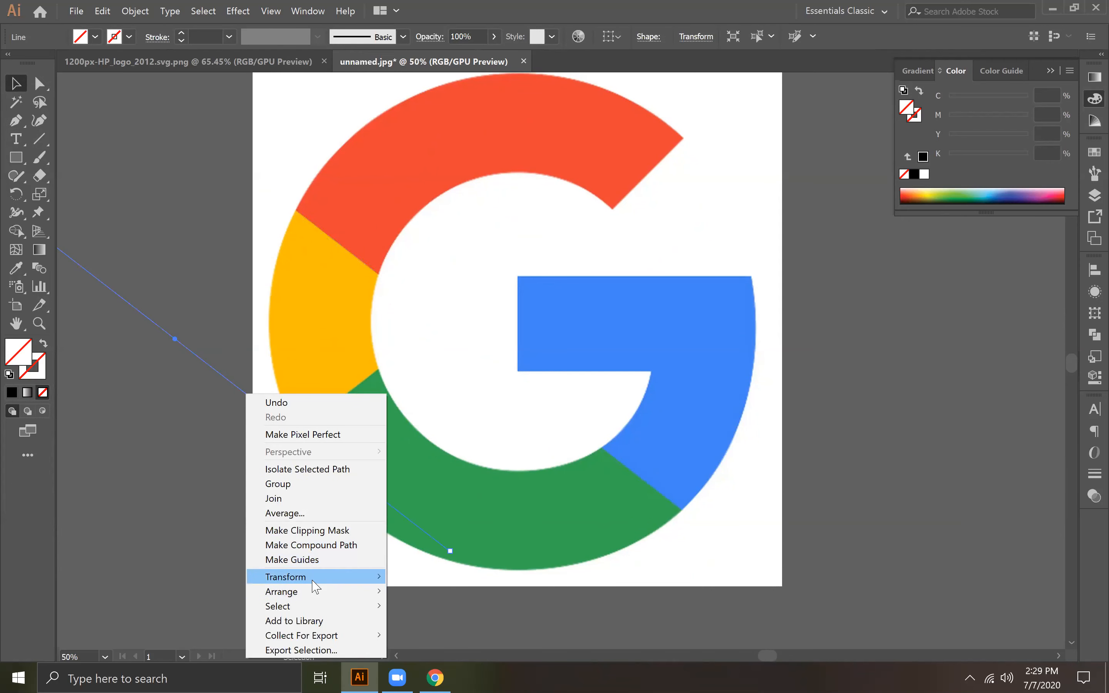
pyautogui.moveTo(344, 581)
pyautogui.click(433, 513)
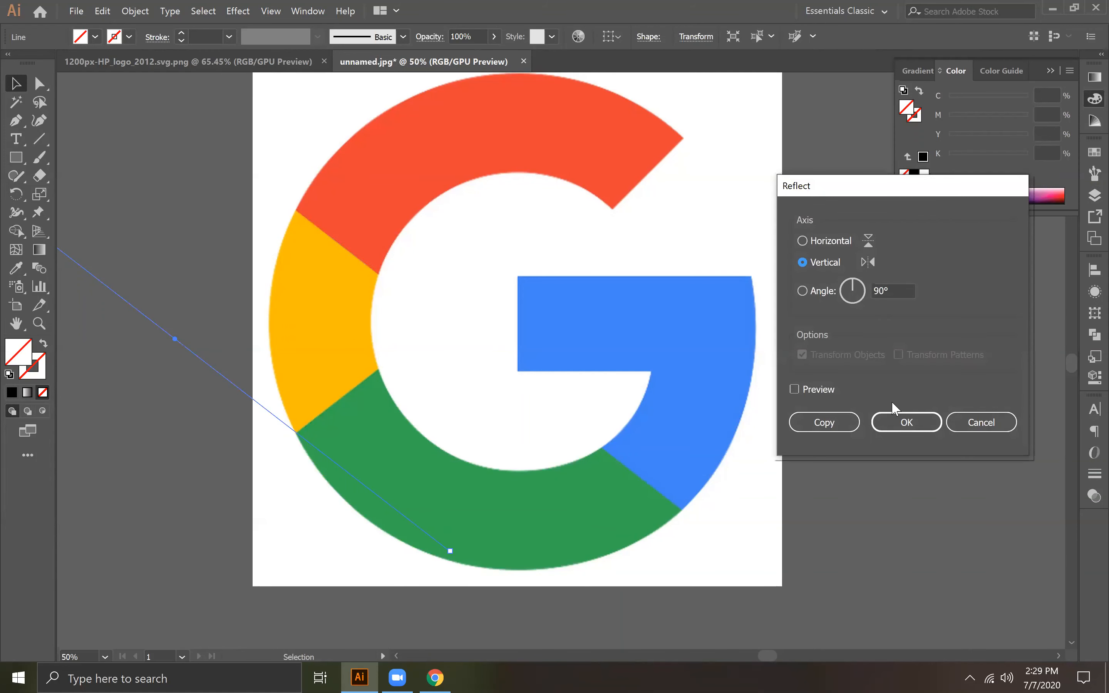
pyautogui.click(879, 425)
# Step: Undo the accidental image move and position the reflected line along the yellow-green boundary, checking it in Outline view
pyautogui.moveTo(252, 280); pyautogui.dragTo(410, 280)
pyautogui.hotkey('ctrl', 'z')
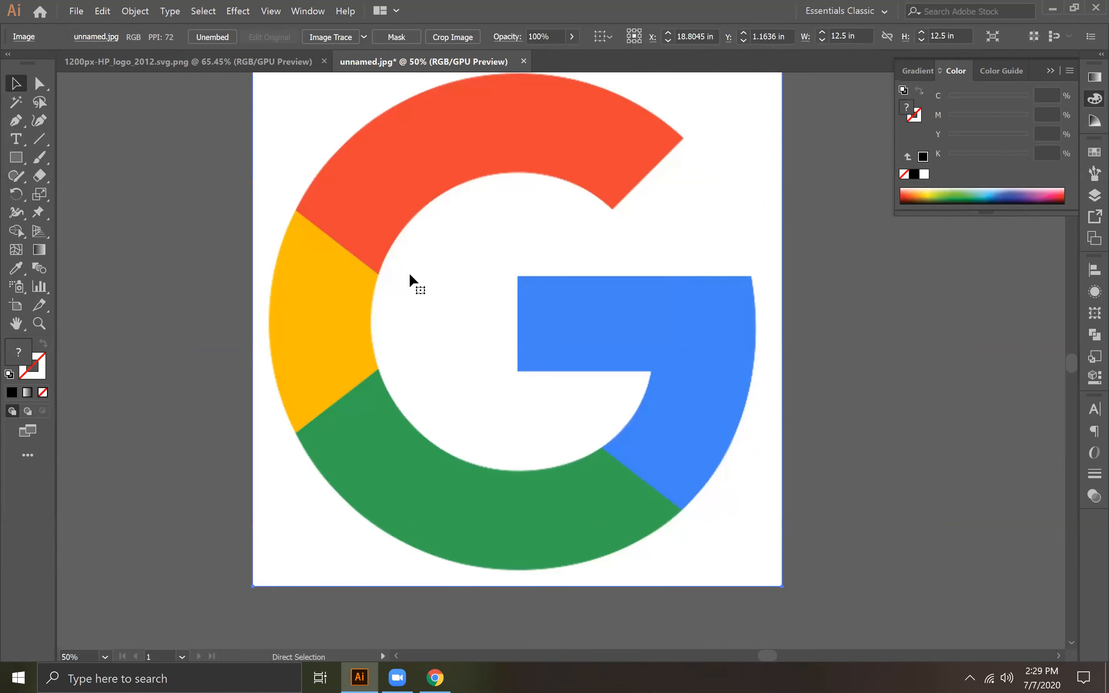
pyautogui.click(104, 149)
pyautogui.moveTo(203, 521); pyautogui.dragTo(204, 578)
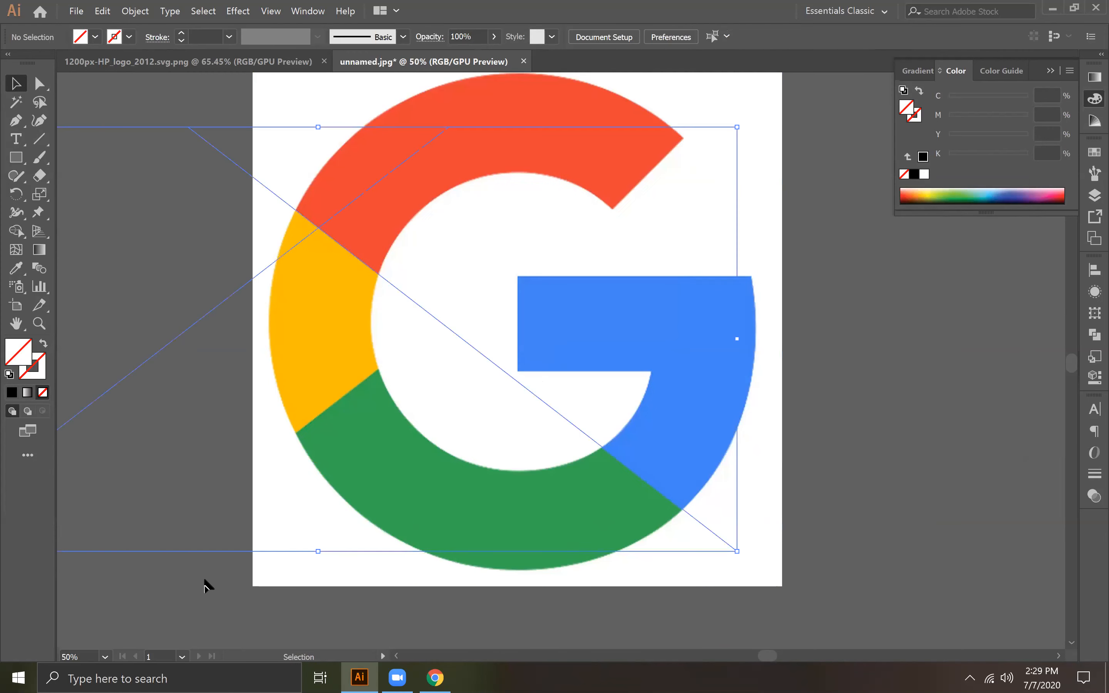
pyautogui.moveTo(127, 252); pyautogui.dragTo(195, 576)
pyautogui.click(192, 551)
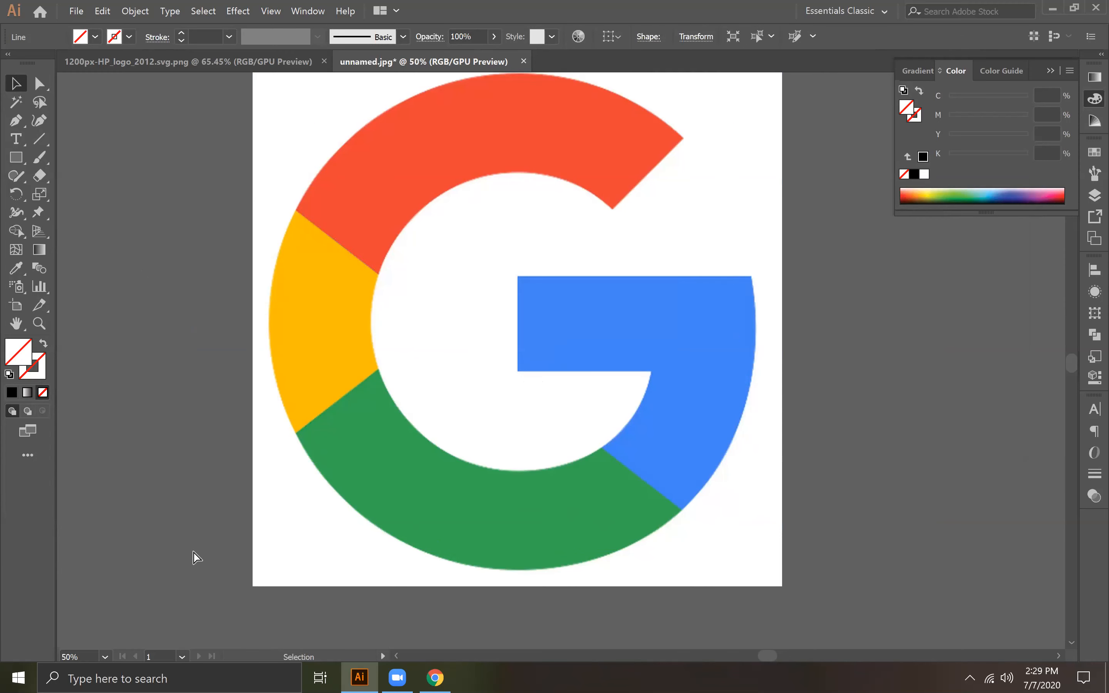
pyautogui.hotkey('ctrl', 'y')
pyautogui.moveTo(150, 352); pyautogui.dragTo(171, 527)
pyautogui.hotkey('ctrl', 'y')
pyautogui.click(869, 389)
# Step: In Outline view, round the inner-curve anchor near the yellow-green boundary with a corner radius of about 3.56 in
pyautogui.hotkey('ctrl', '-')
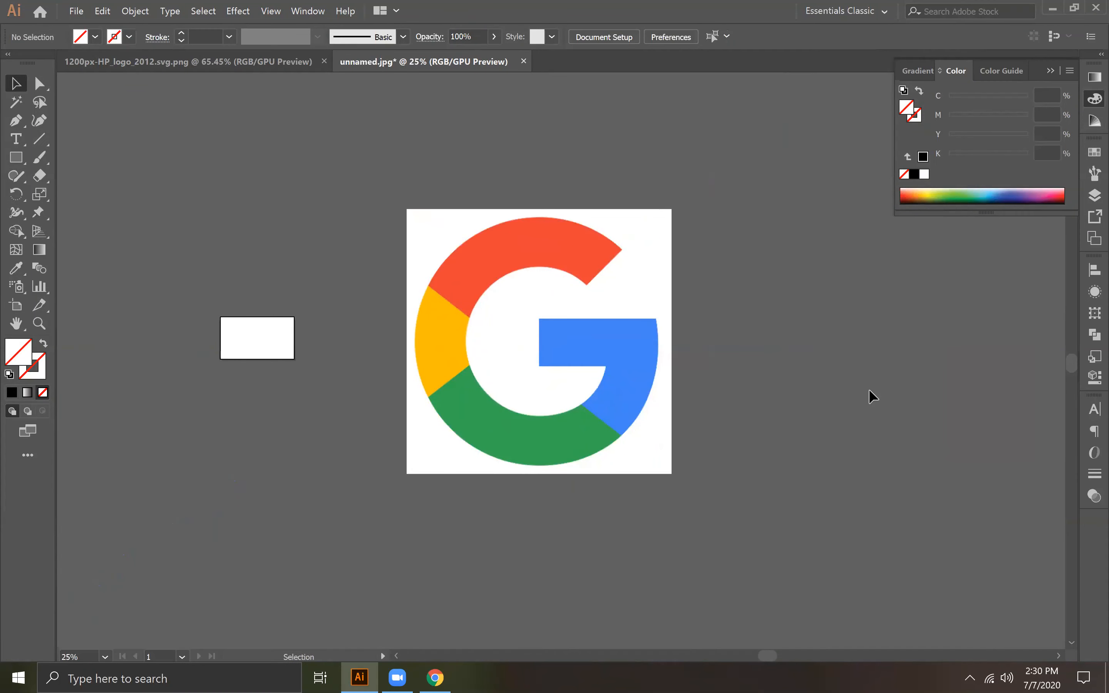
pyautogui.hotkey('ctrl', 'y')
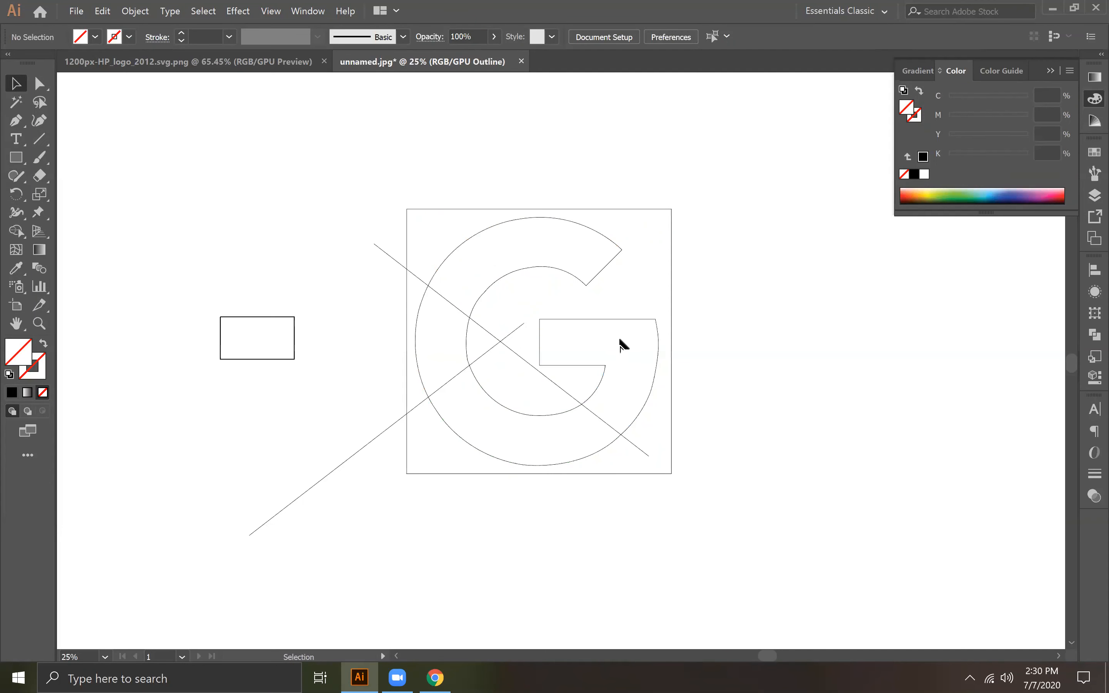
pyautogui.hotkey('ctrl', '+')
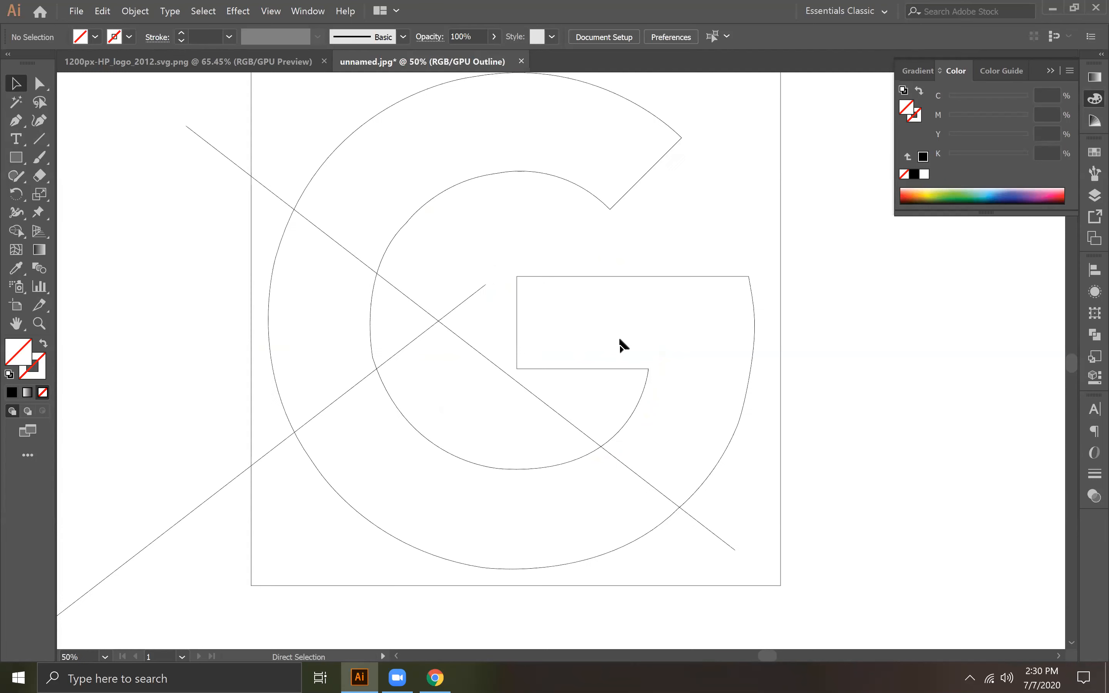
pyautogui.click(371, 358)
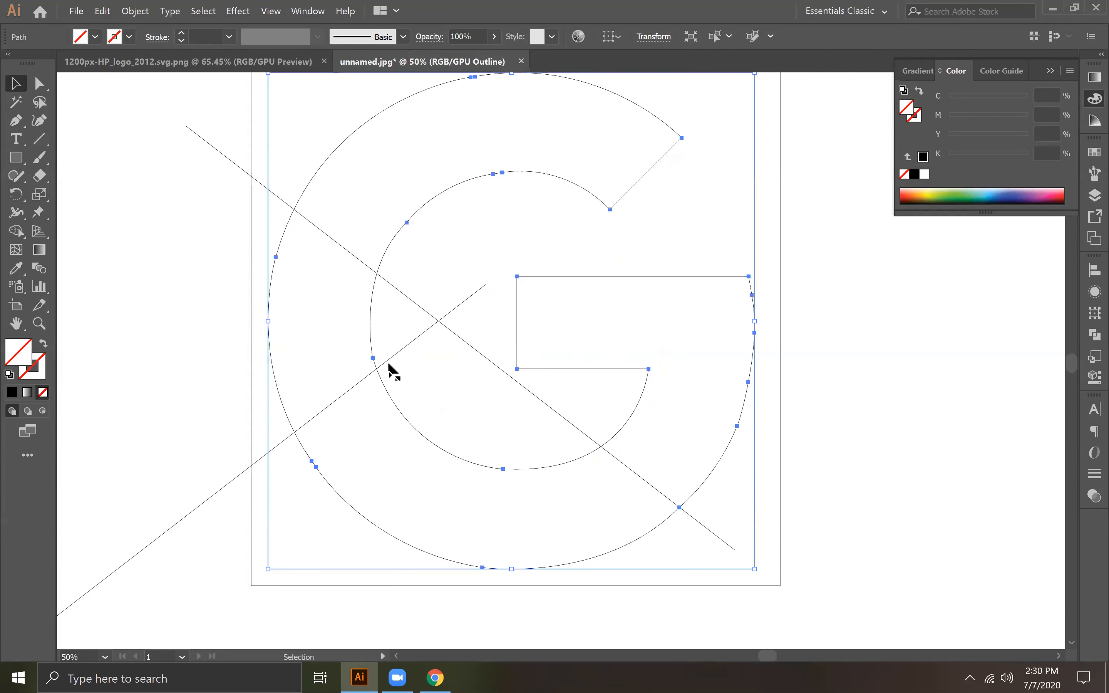
pyautogui.click(41, 83)
pyautogui.click(178, 337)
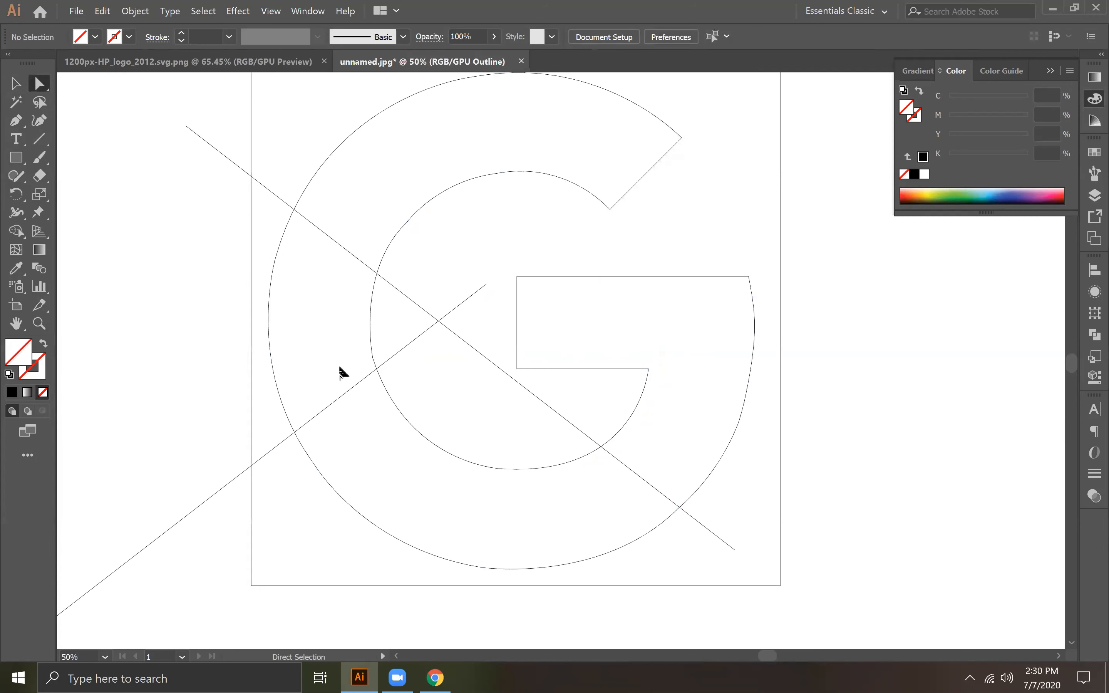
pyautogui.click(373, 358)
pyautogui.moveTo(390, 355); pyautogui.dragTo(695, 261)
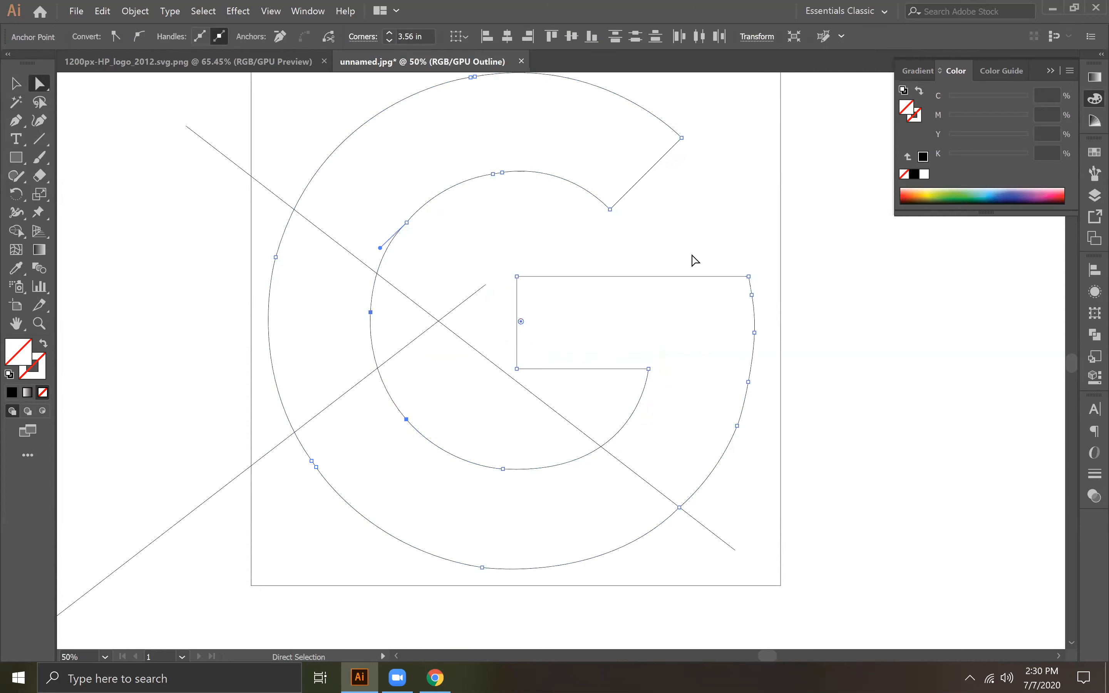
# Step: Round the inner-curve anchor in the red section just above the red-yellow boundary until the curve is smooth
pyautogui.click(407, 223)
pyautogui.moveTo(394, 210); pyautogui.dragTo(265, 127)
pyautogui.hotkey('ctrl', '-')
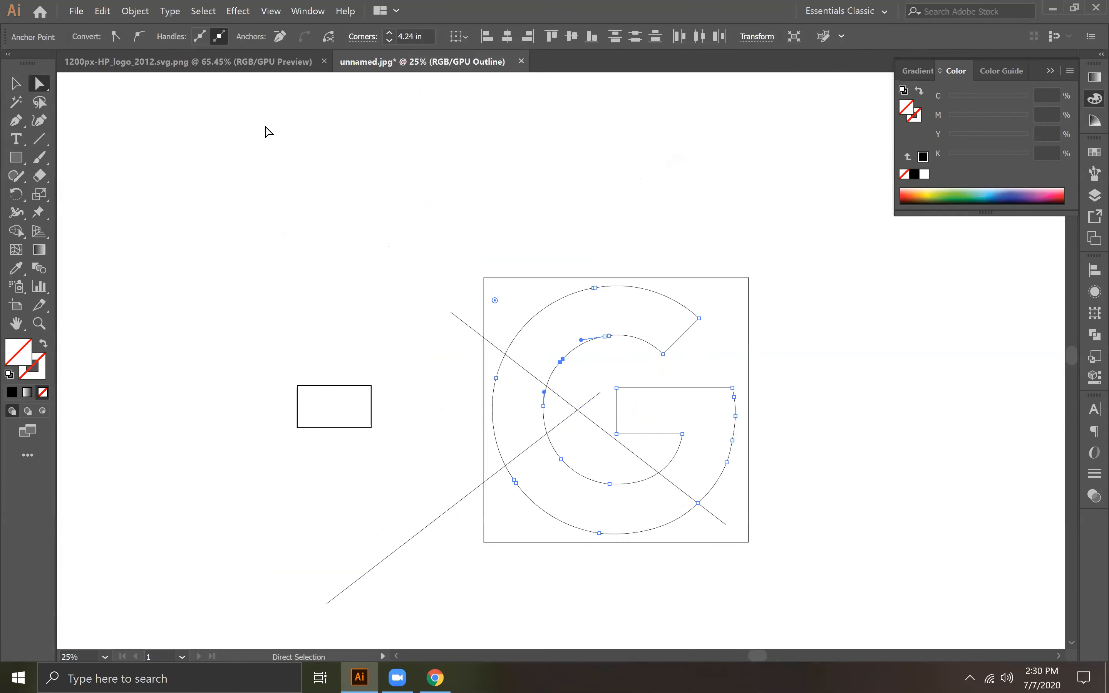
pyautogui.moveTo(495, 301); pyautogui.dragTo(392, 196)
pyautogui.moveTo(307, 132); pyautogui.dragTo(307, 132)
pyautogui.click(792, 414)
pyautogui.hotkey('ctrl', '-')
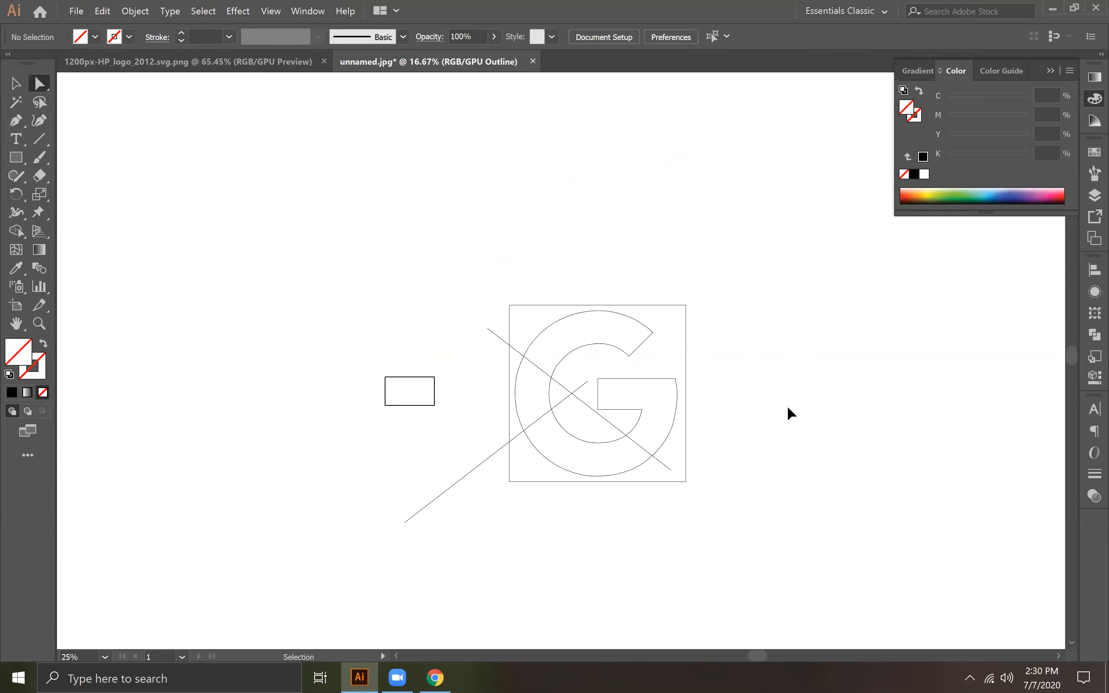
# Step: Select the G outline, both cutting lines and the image together, and split them with the Pathfinder Divide operation
pyautogui.hotkey('ctrl', '+')
pyautogui.hotkey('ctrl', '+')
pyautogui.click(15, 82)
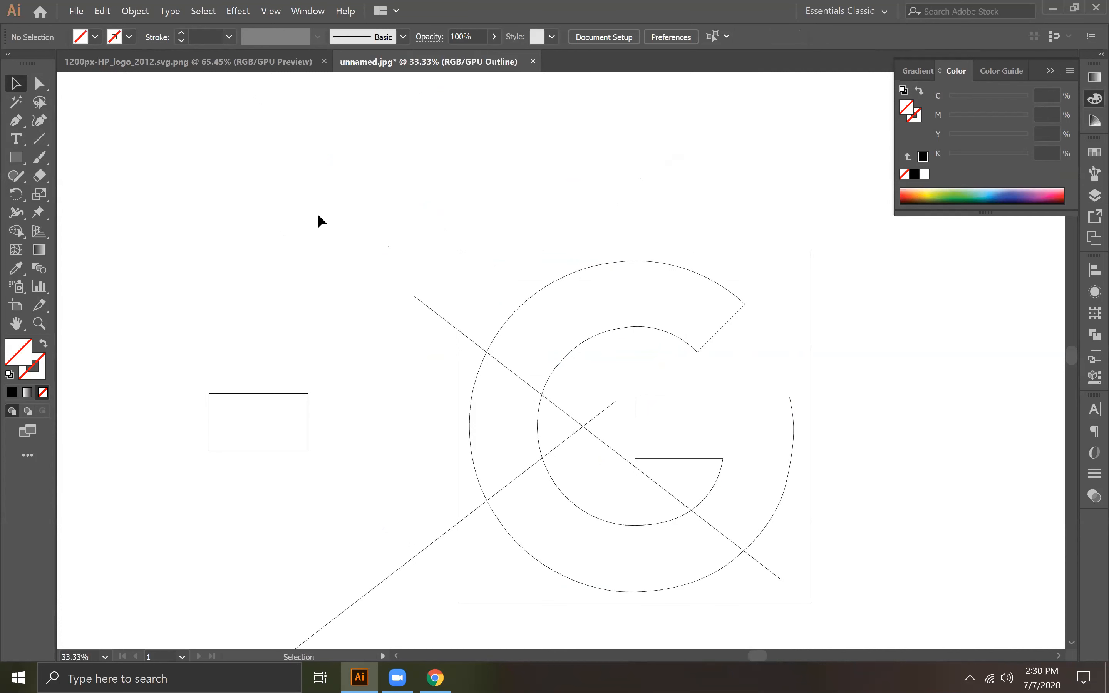
pyautogui.moveTo(295, 191); pyautogui.dragTo(280, 183)
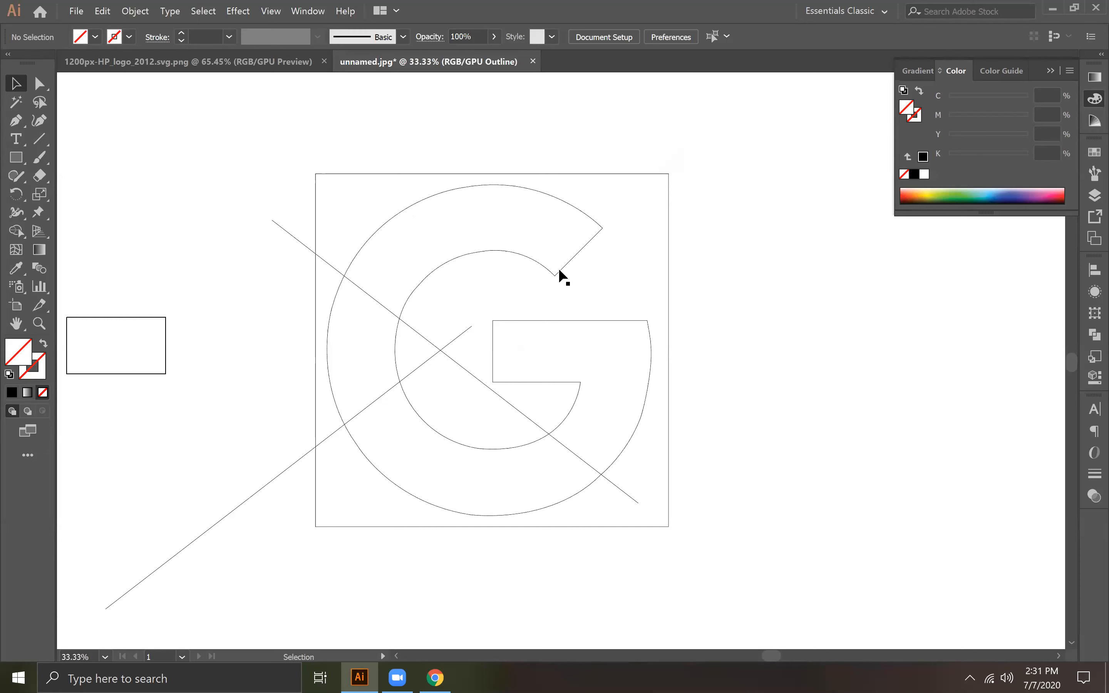
pyautogui.press('a')
pyautogui.hotkey('ctrl', 'y')
pyautogui.hotkey('ctrl', 'y')
pyautogui.click(14, 85)
pyautogui.moveTo(217, 143); pyautogui.dragTo(695, 599)
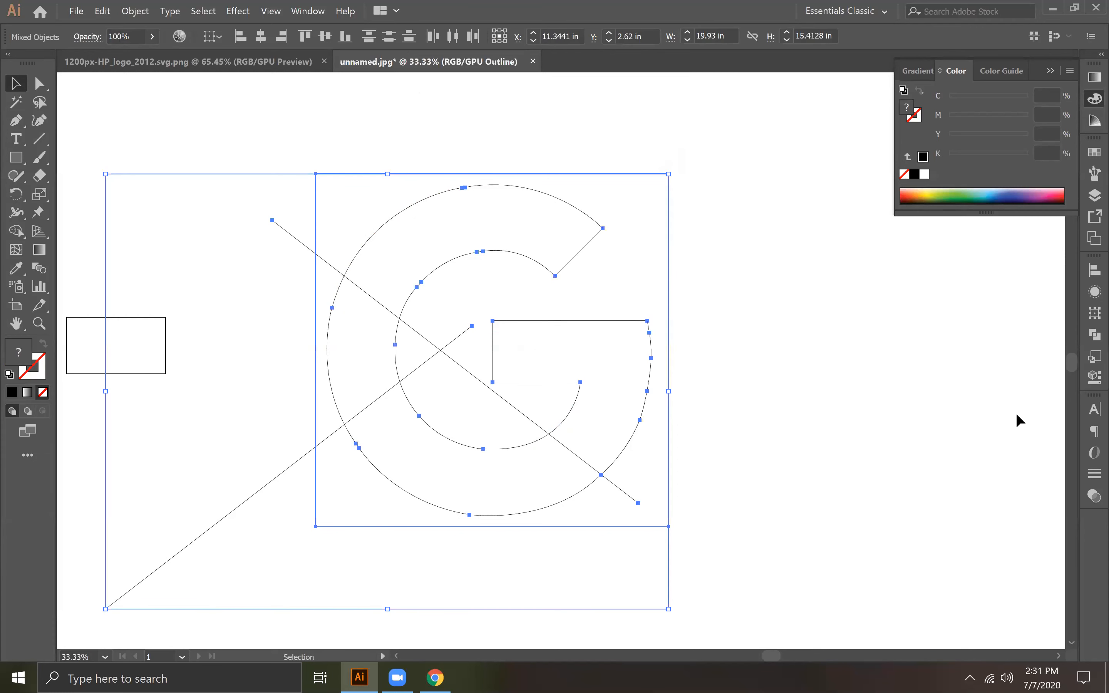
pyautogui.click(1087, 340)
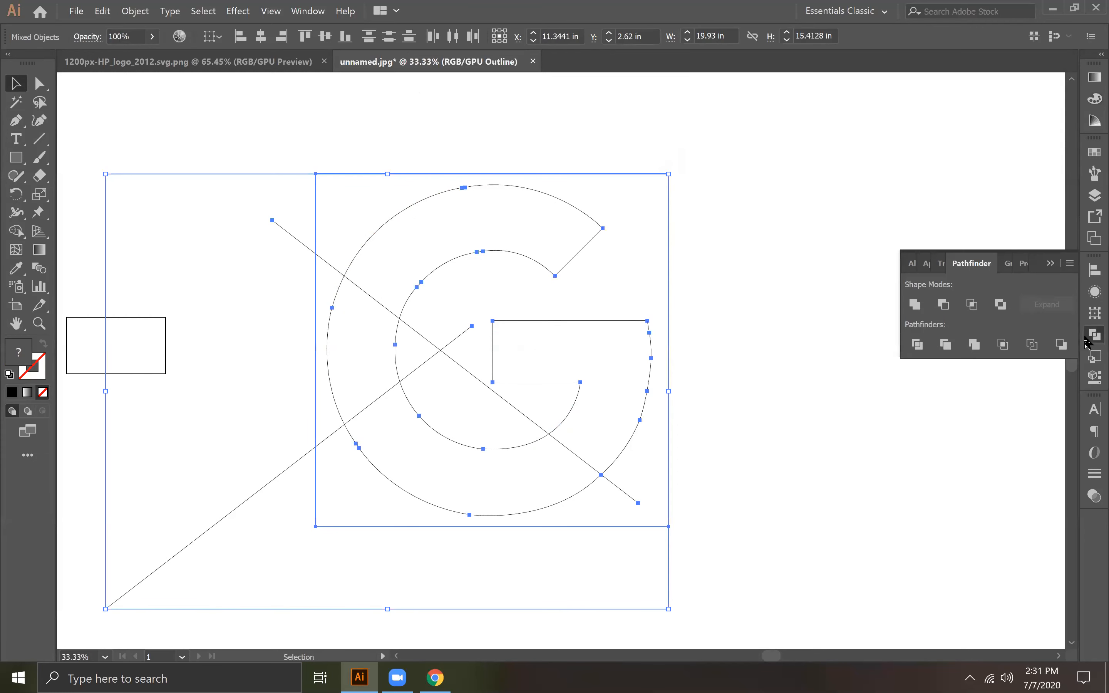
pyautogui.click(918, 345)
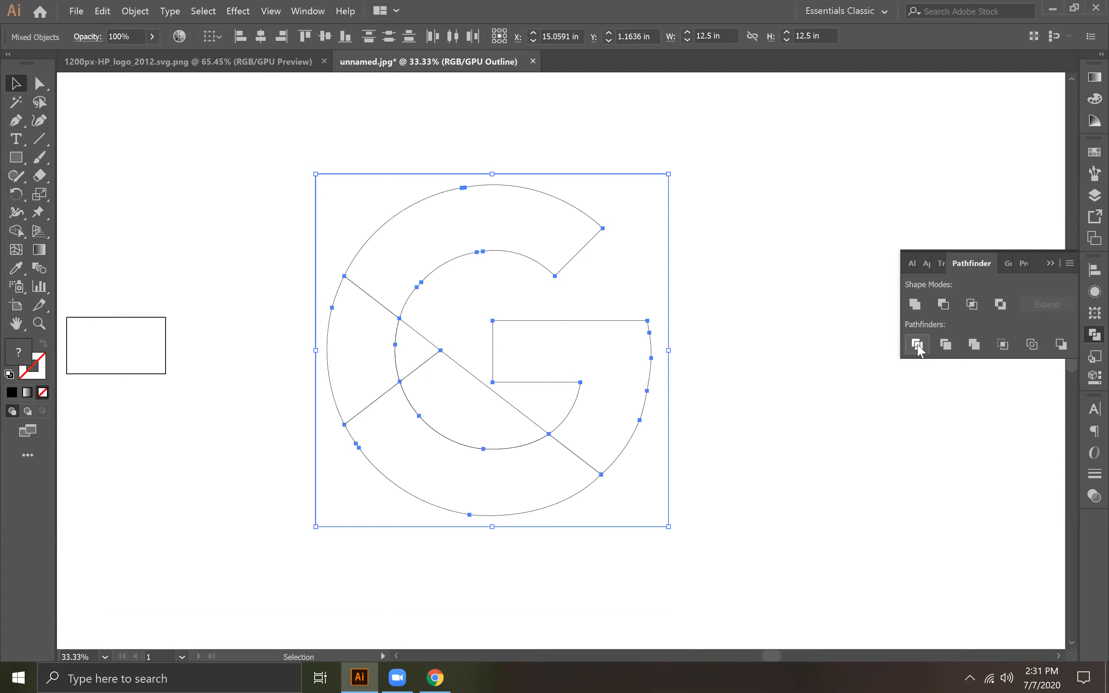
pyautogui.click(741, 409)
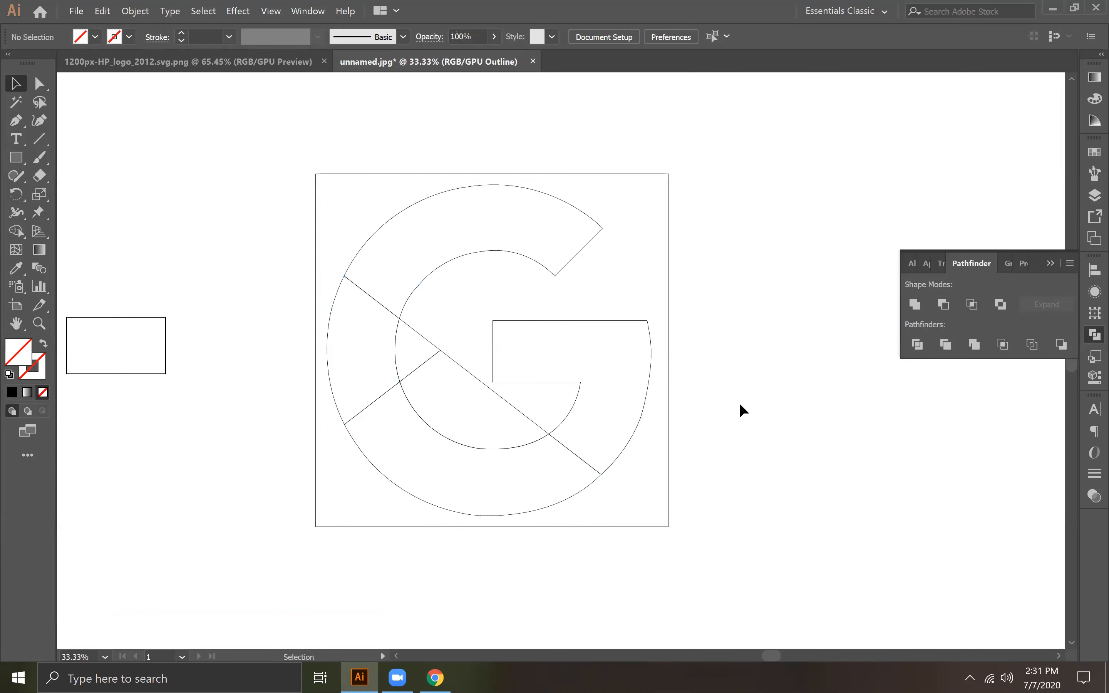
# Step: Return to the colour preview and move the reference image aside, clear of the divided G outline
pyautogui.hotkey('ctrl', 'y')
pyautogui.click(622, 362)
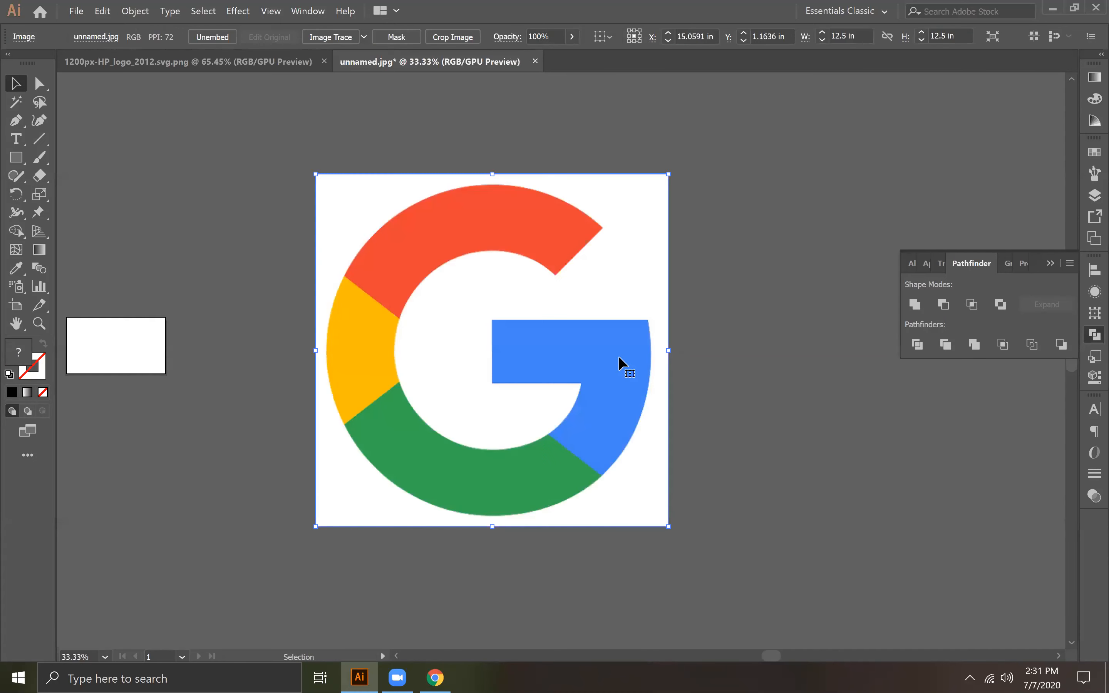
pyautogui.moveTo(641, 276); pyautogui.dragTo(277, 260)
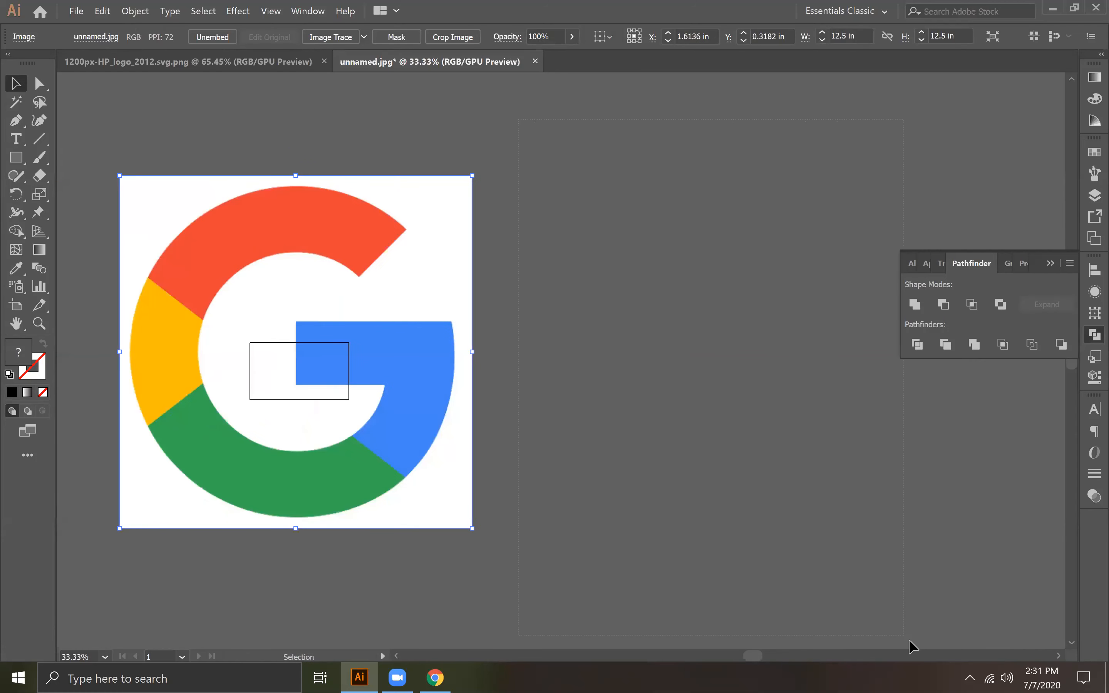
# Step: Fill the divided G outline with black and ungroup its pieces
pyautogui.moveTo(909, 640); pyautogui.dragTo(914, 638)
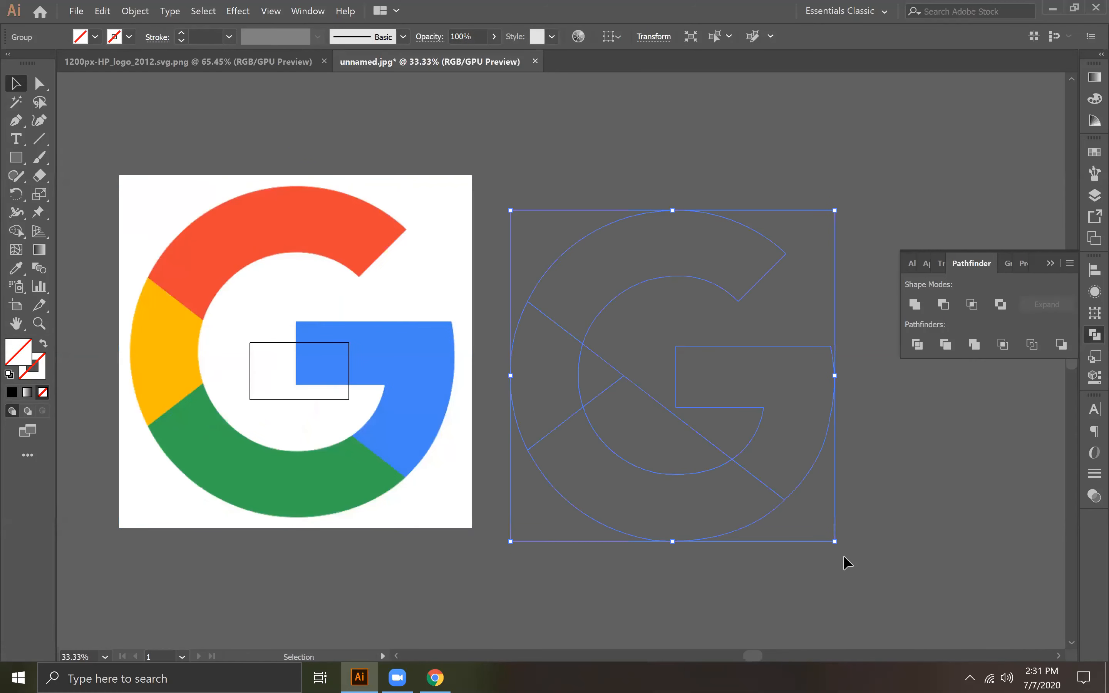
pyautogui.click(13, 392)
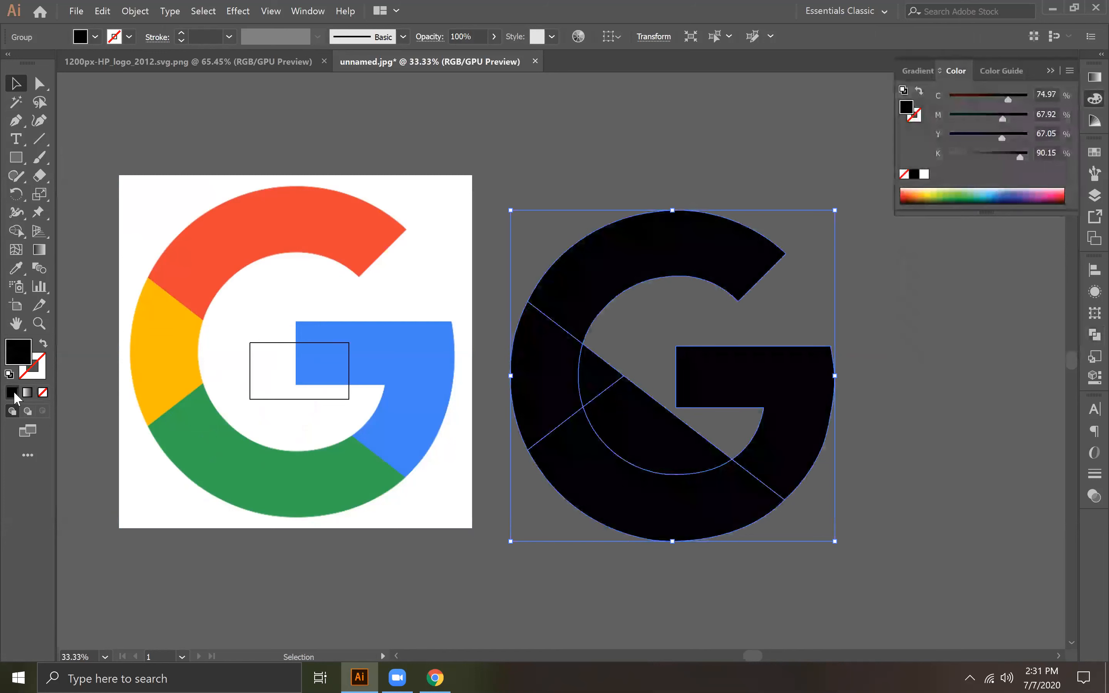
pyautogui.rightClick(802, 380)
pyautogui.click(841, 463)
pyautogui.click(736, 419)
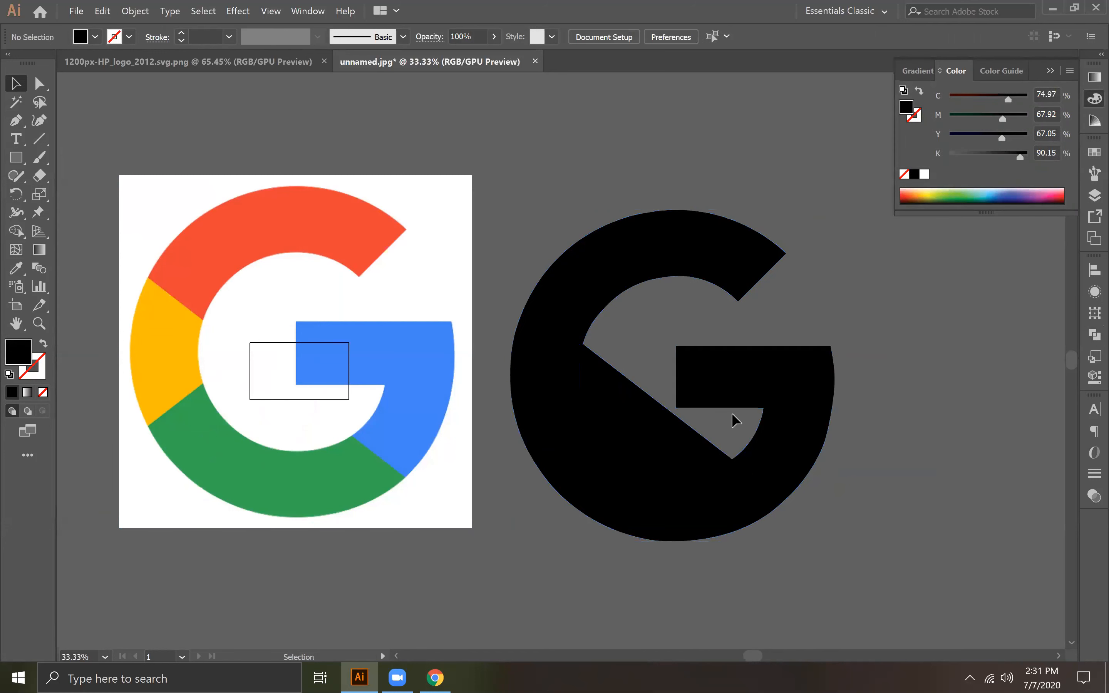
# Step: Move the two leftover pieces inside the G out beside it and check the remaining sections individually
pyautogui.click(599, 389)
pyautogui.moveTo(599, 389); pyautogui.dragTo(967, 365)
pyautogui.moveTo(683, 442); pyautogui.dragTo(1018, 502)
pyautogui.click(699, 243)
pyautogui.click(556, 383)
pyautogui.click(599, 465)
pyautogui.click(805, 440)
# Step: Group the four remaining sections of the G together
pyautogui.moveTo(532, 169); pyautogui.dragTo(804, 587)
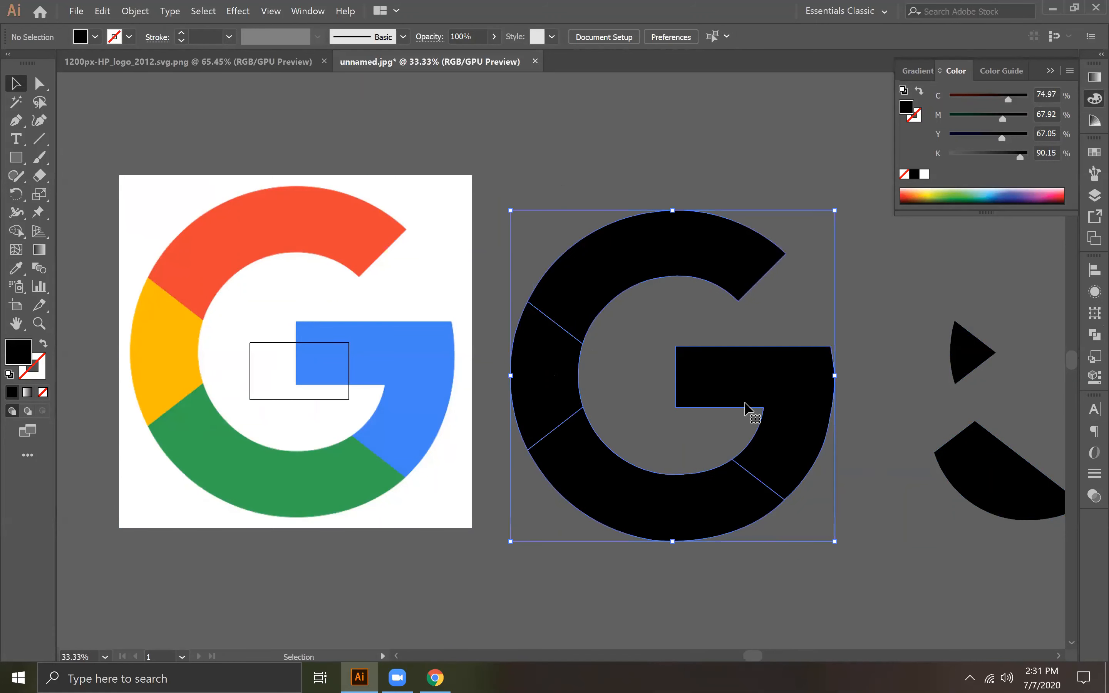
pyautogui.rightClick(745, 407)
pyautogui.click(801, 481)
pyautogui.click(440, 89)
# Step: Fill the upper arc section of the black G with red sampled from the reference image
pyautogui.click(39, 82)
pyautogui.click(614, 255)
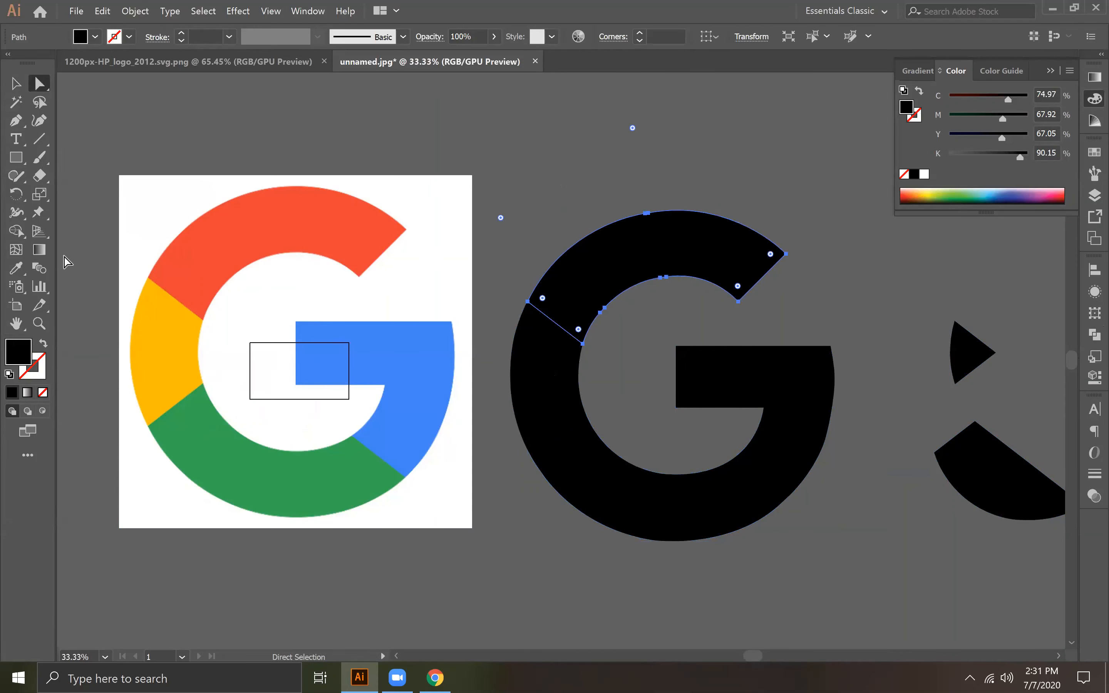
pyautogui.click(16, 267)
pyautogui.click(268, 244)
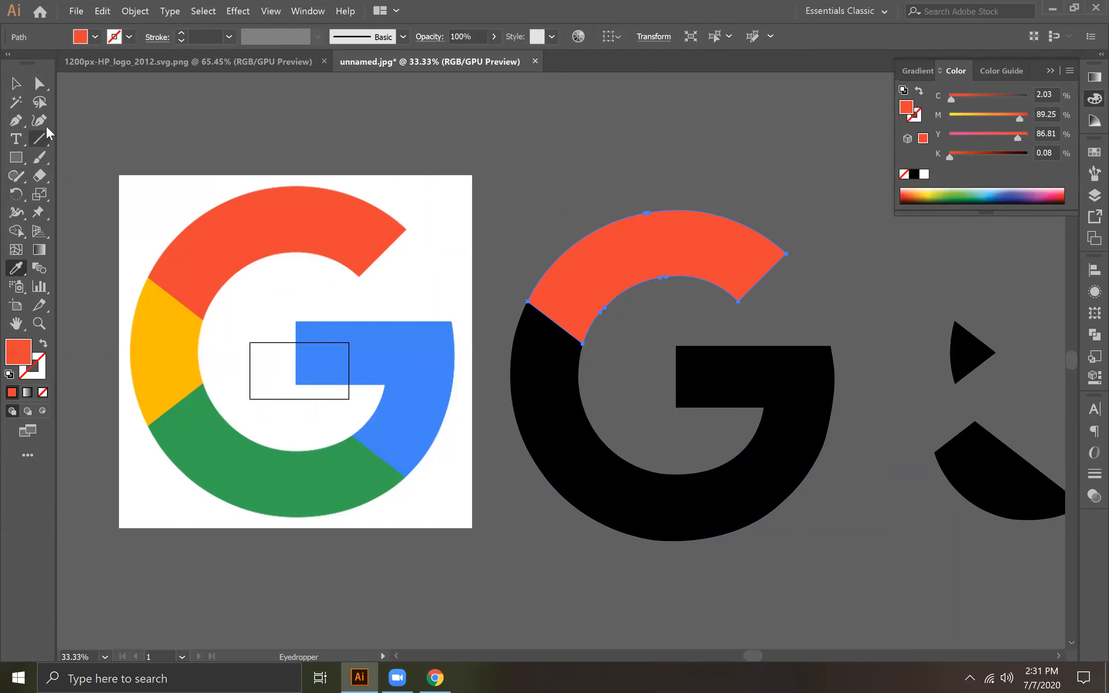
# Step: Fill the G's left section with yellow sampled from the reference image
pyautogui.click(39, 83)
pyautogui.click(555, 389)
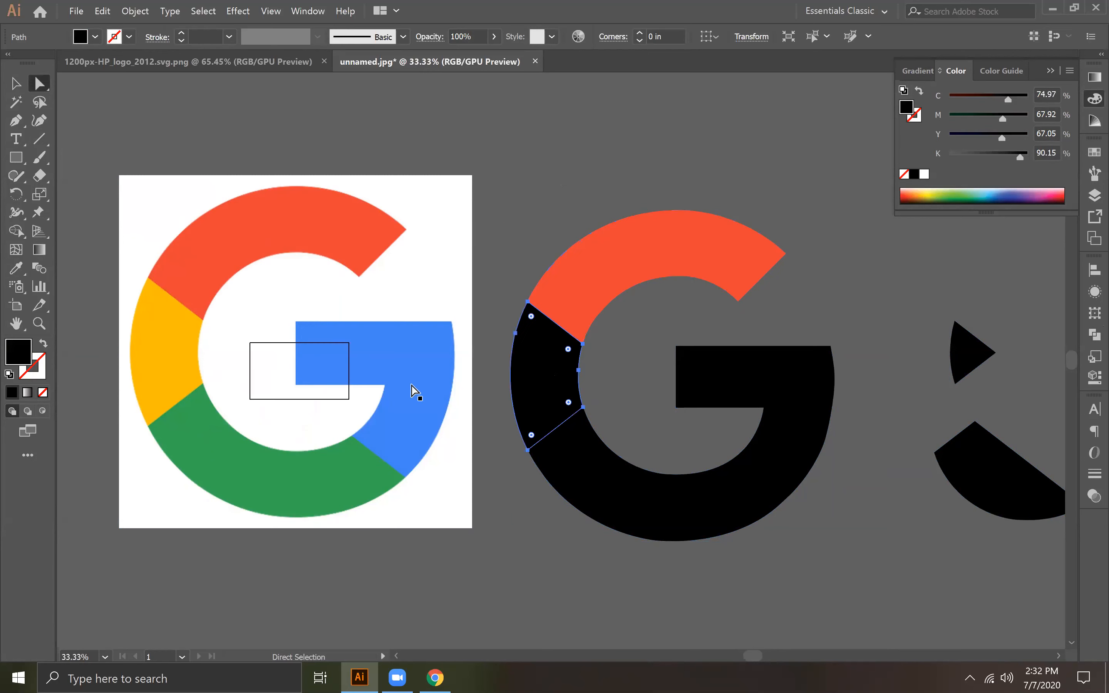
pyautogui.click(170, 367)
pyautogui.click(554, 376)
pyautogui.click(17, 268)
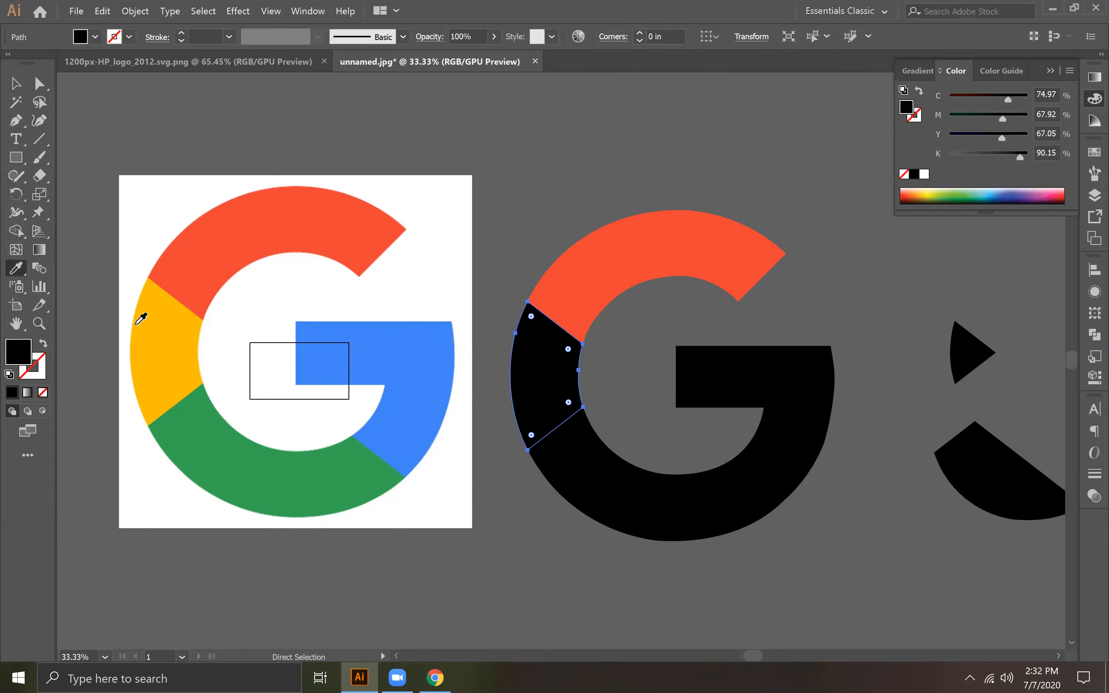
pyautogui.click(179, 347)
# Step: Fill the G's lower arc section with green sampled from the reference image
pyautogui.click(39, 83)
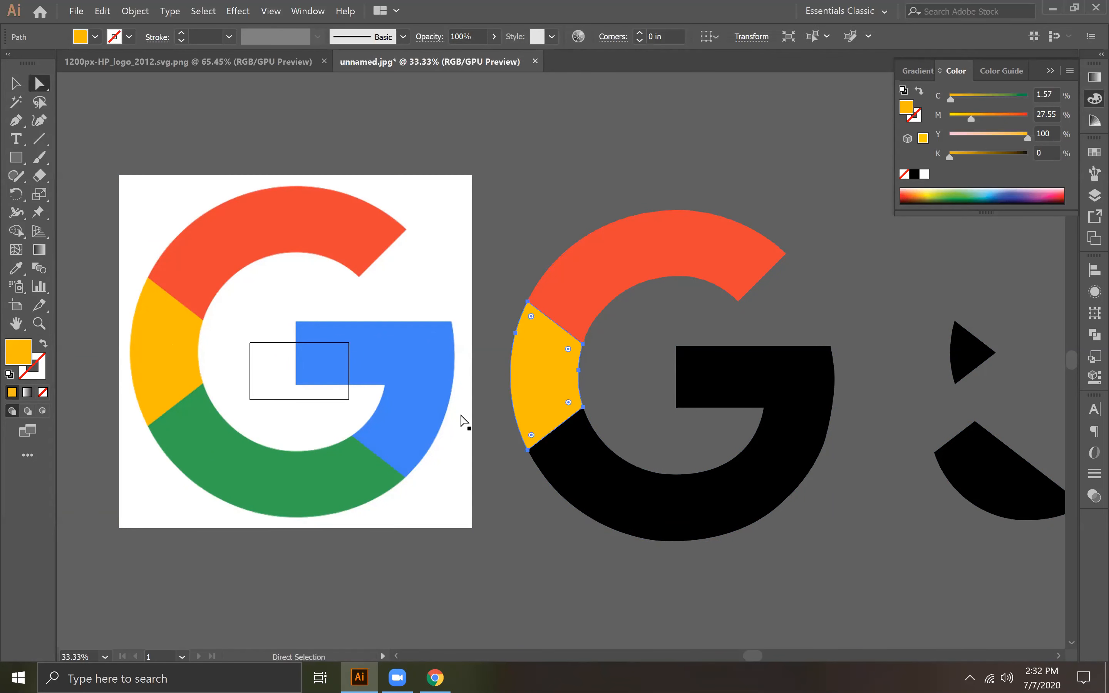
pyautogui.click(610, 488)
pyautogui.click(16, 267)
pyautogui.click(245, 457)
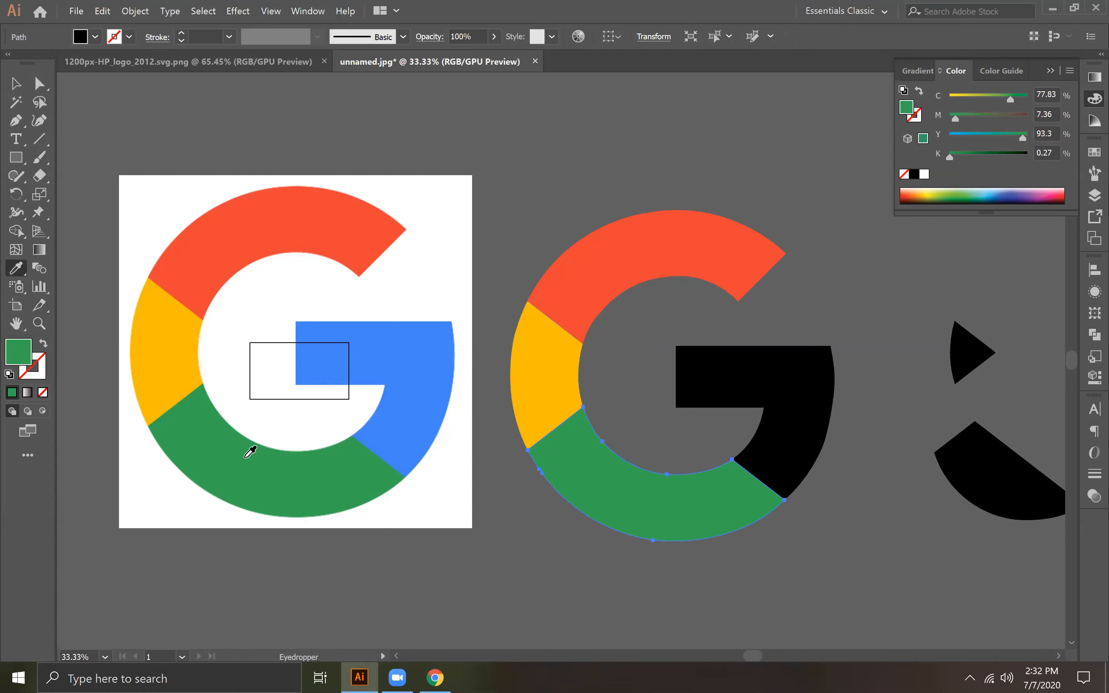
# Step: Fill the G's crossbar section with blue sampled from the reference image and deselect everything
pyautogui.click(40, 82)
pyautogui.click(813, 410)
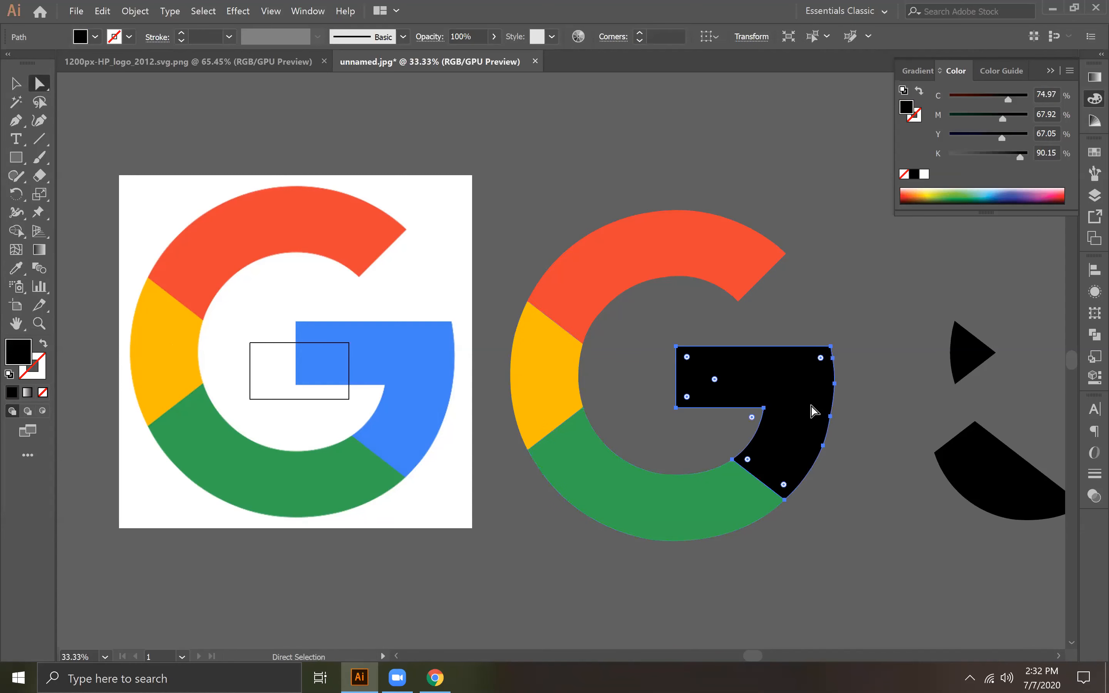
pyautogui.click(16, 268)
pyautogui.click(384, 348)
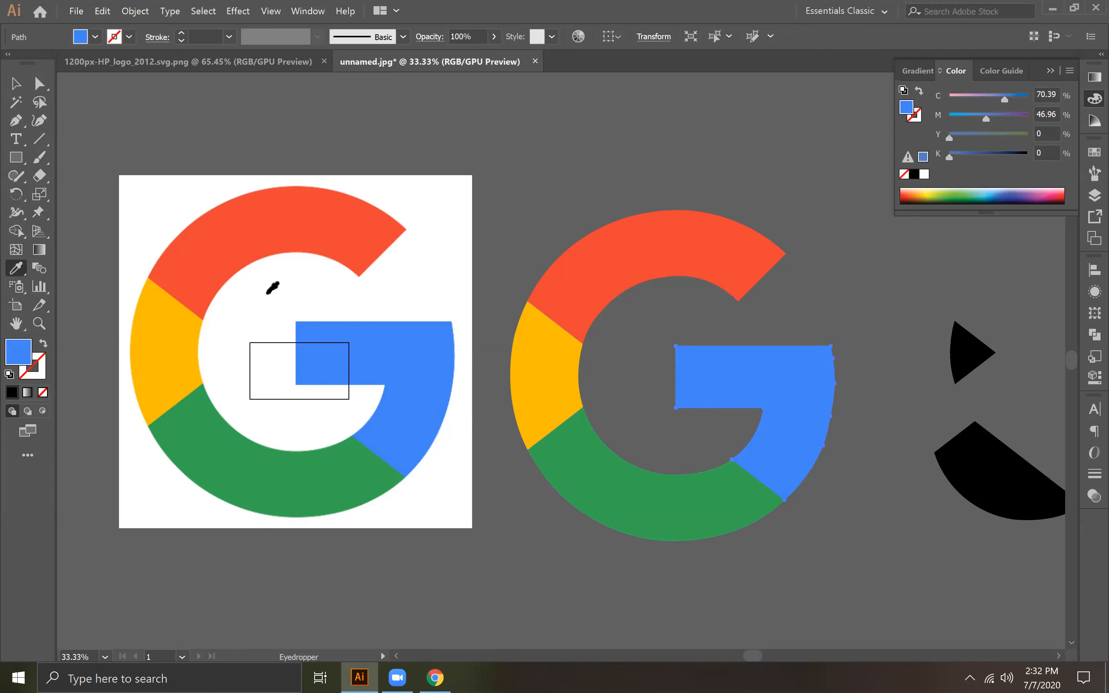
pyautogui.click(15, 83)
pyautogui.click(696, 177)
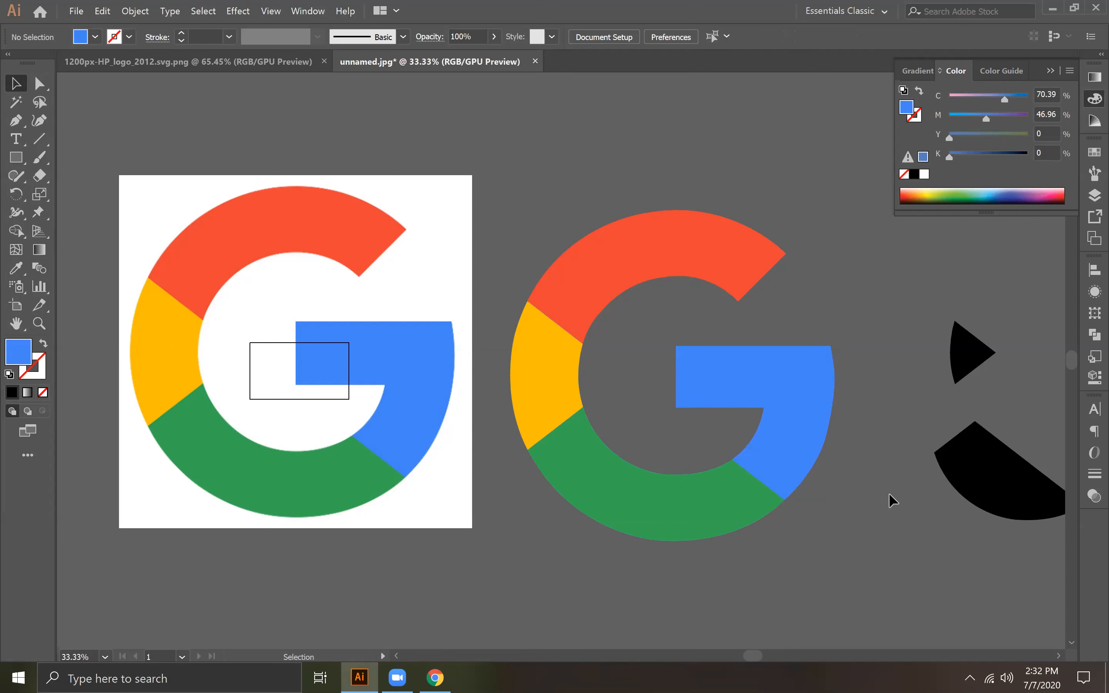
# Step: Move the reference image farther away from the finished coloured G
pyautogui.press('space')
pyautogui.moveTo(464, 420); pyautogui.dragTo(817, 441)
pyautogui.moveTo(725, 459); pyautogui.dragTo(481, 431)
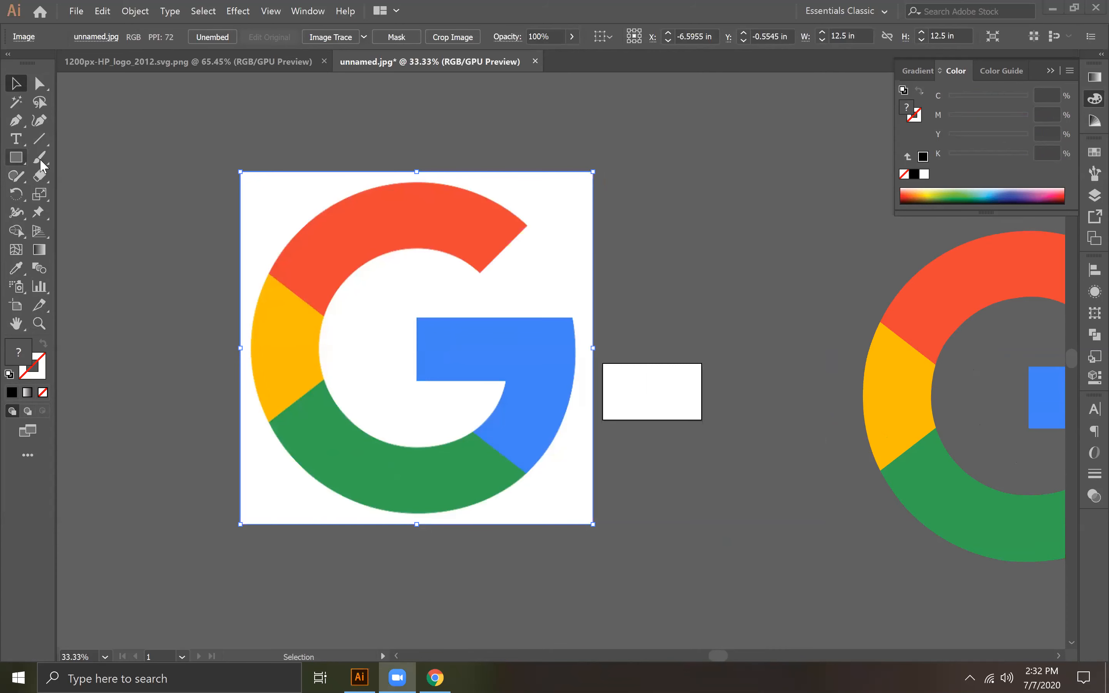
# Step: Draw a circle about 11.26 in across over the G in the reference image and remove its fill
pyautogui.moveTo(15, 163); pyautogui.dragTo(76, 195)
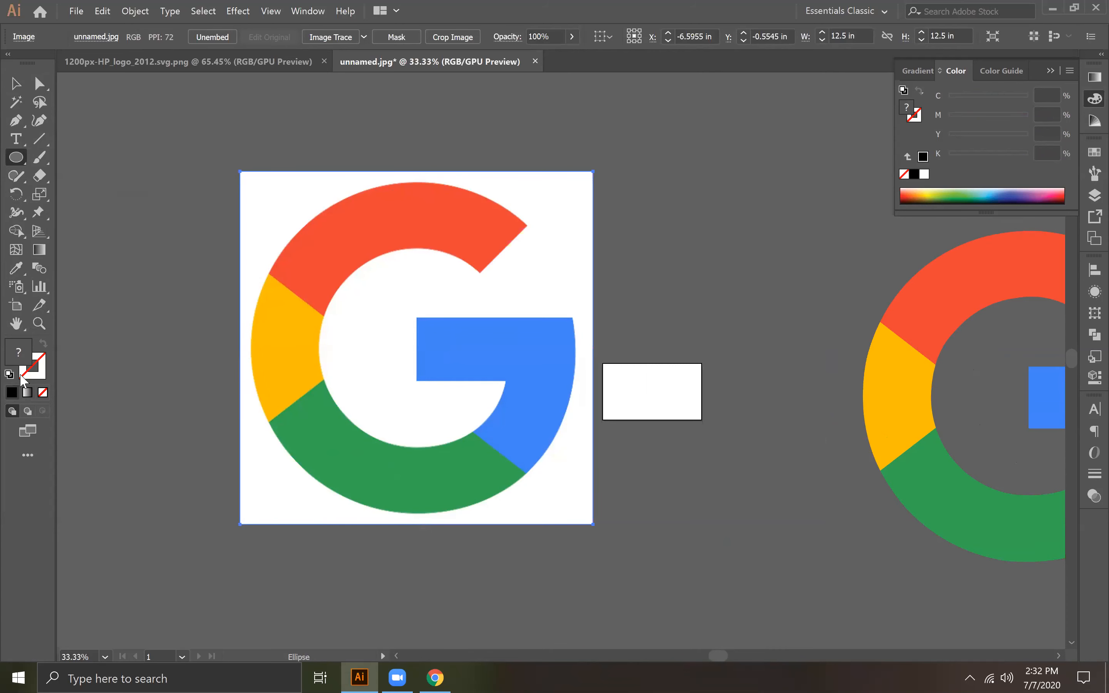
pyautogui.moveTo(250, 208)
pyautogui.mouseDown()
pyautogui.moveTo(664, 587)
pyautogui.moveTo(568, 437)
pyautogui.mouseUp()
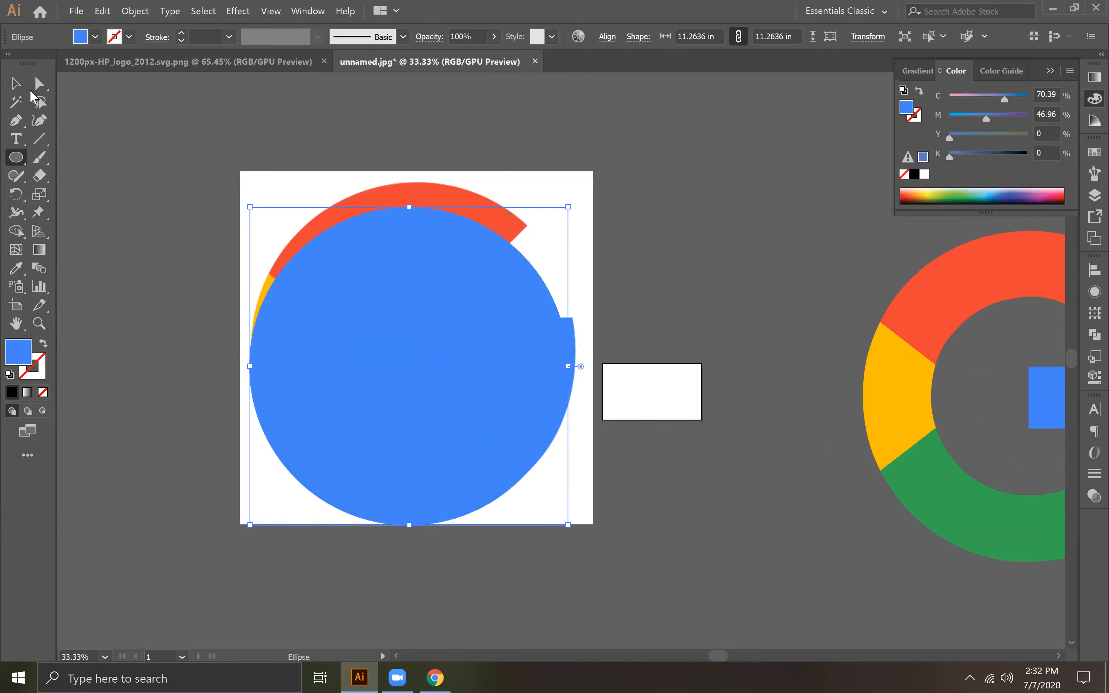
pyautogui.click(15, 84)
pyautogui.click(43, 391)
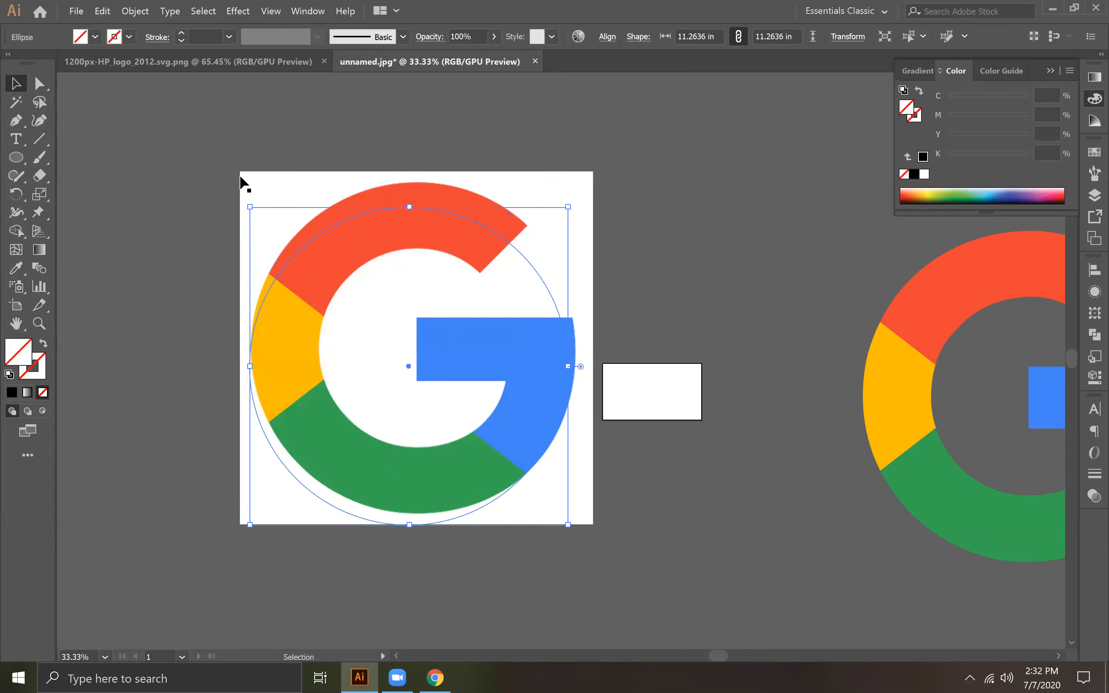
# Step: Nudge the circle up over the G and enlarge it to about 11.98 in across
pyautogui.press('Up')
pyautogui.press('Up')
pyautogui.press('Up')
pyautogui.press('Up')
pyautogui.press('Up')
pyautogui.press('Up')
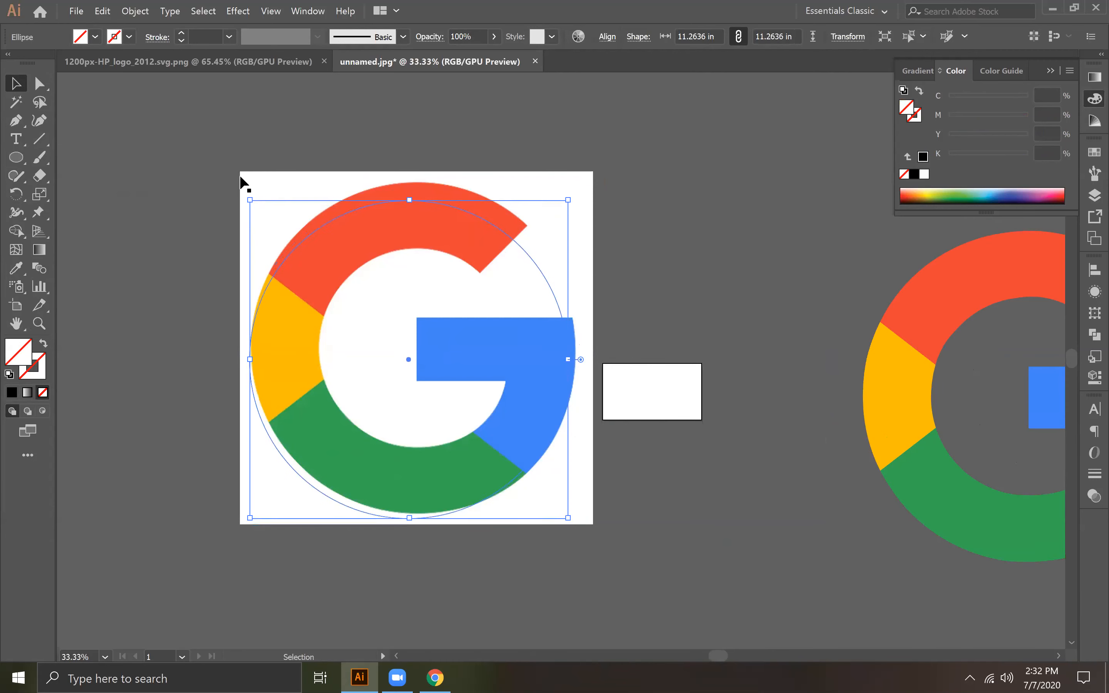
pyautogui.press('Up')
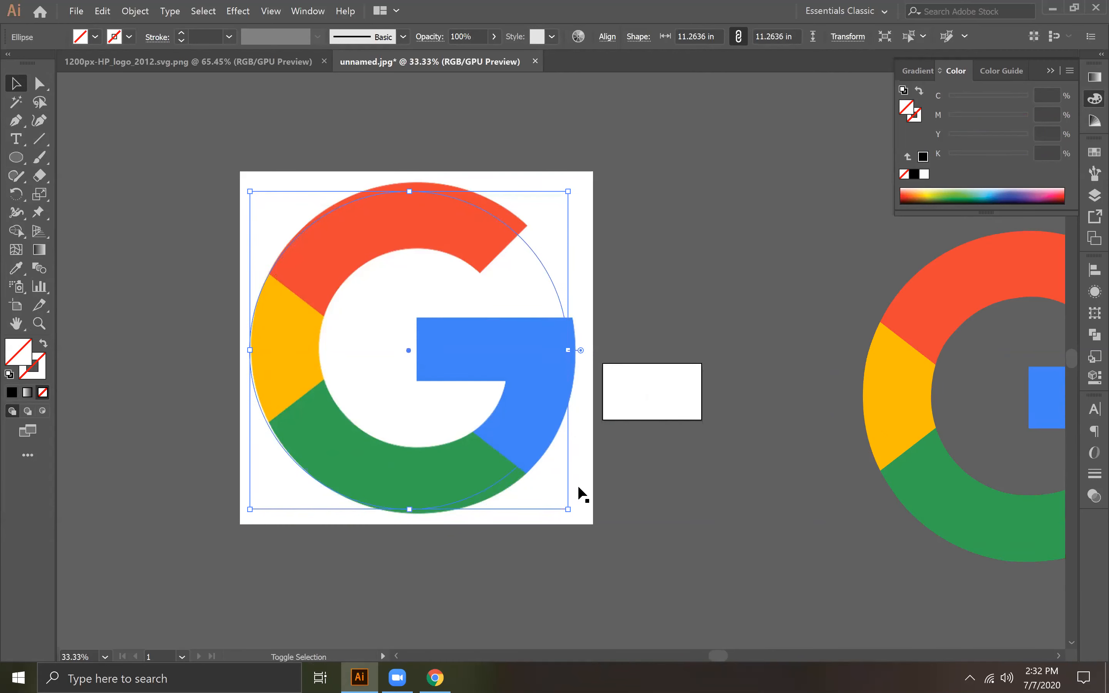
pyautogui.moveTo(569, 510); pyautogui.dragTo(588, 530)
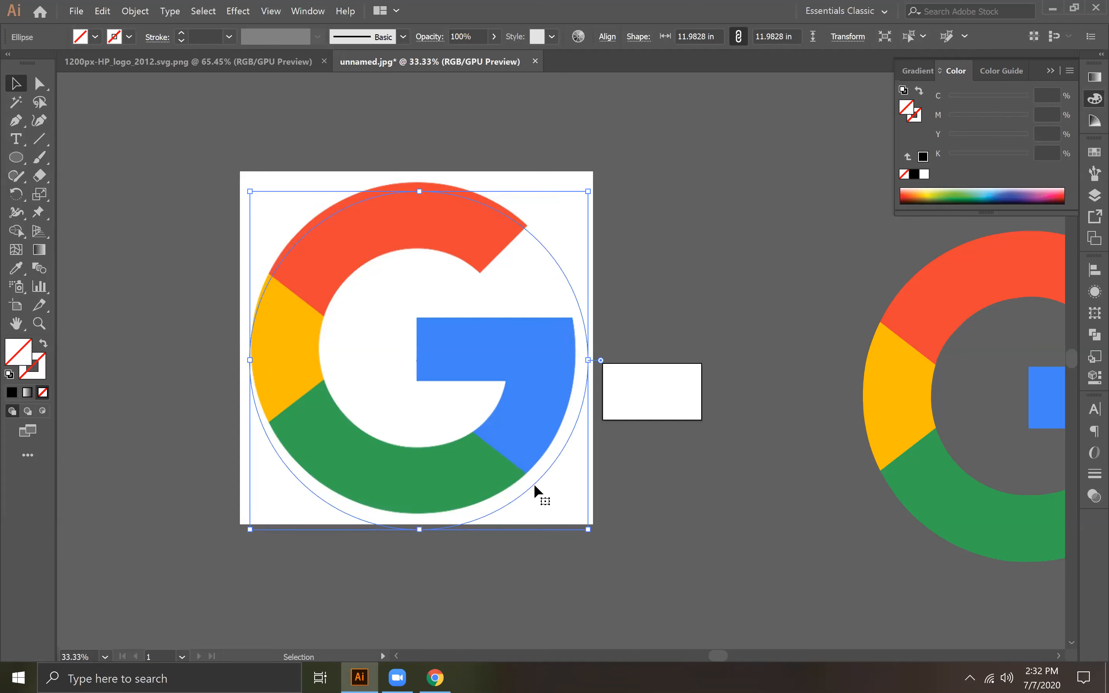
# Step: Nudge the circle up to the G's top edge and shrink it to about 11.8 in
pyautogui.press('Up')
pyautogui.press('Up')
pyautogui.press('Up')
pyautogui.press('Up')
pyautogui.press('Up')
pyautogui.press('Right')
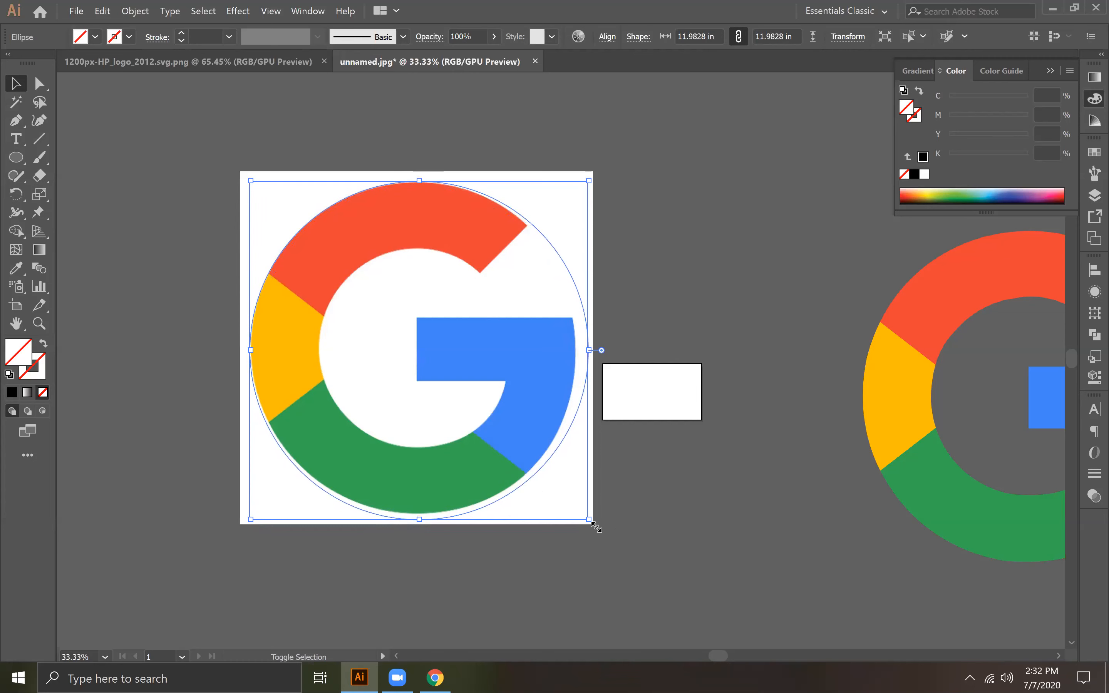
pyautogui.moveTo(591, 524); pyautogui.dragTo(585, 520)
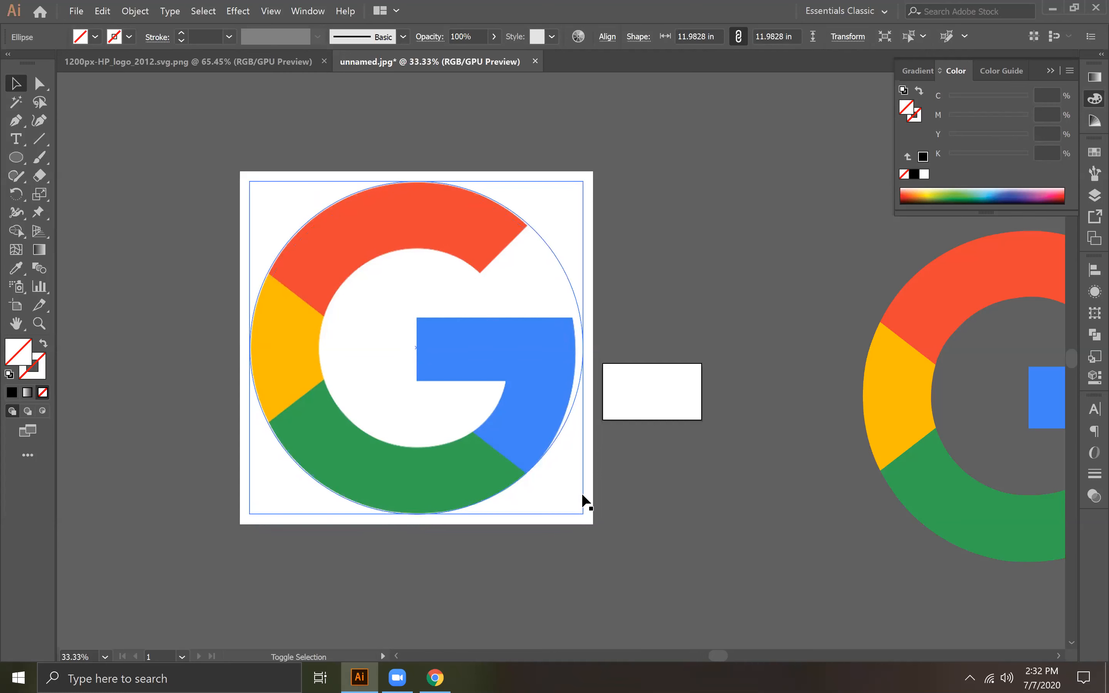
# Step: Narrow the ellipse to about 11.54 in wide and nudge it to line up with the G's outer edge
pyautogui.moveTo(581, 350); pyautogui.dragTo(576, 349)
pyautogui.press('Right')
pyautogui.press('Down')
pyautogui.press('Down')
pyautogui.press('Right')
pyautogui.press('Right')
pyautogui.press('Right')
pyautogui.press('Right')
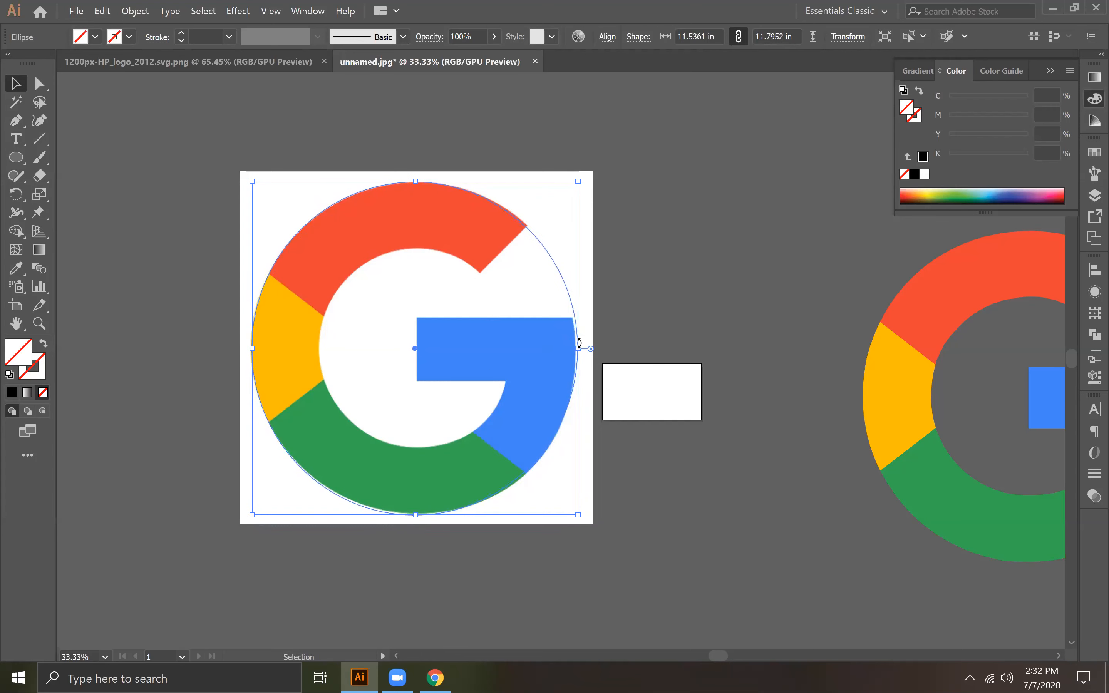
pyautogui.moveTo(415, 515); pyautogui.dragTo(417, 516)
pyautogui.moveTo(578, 348); pyautogui.dragTo(578, 347)
# Step: Move the ellipse's bottom anchor point up onto the outer edge of the green section
pyautogui.hotkey('ctrl', '=')
pyautogui.moveTo(204, 184); pyautogui.dragTo(123, 142)
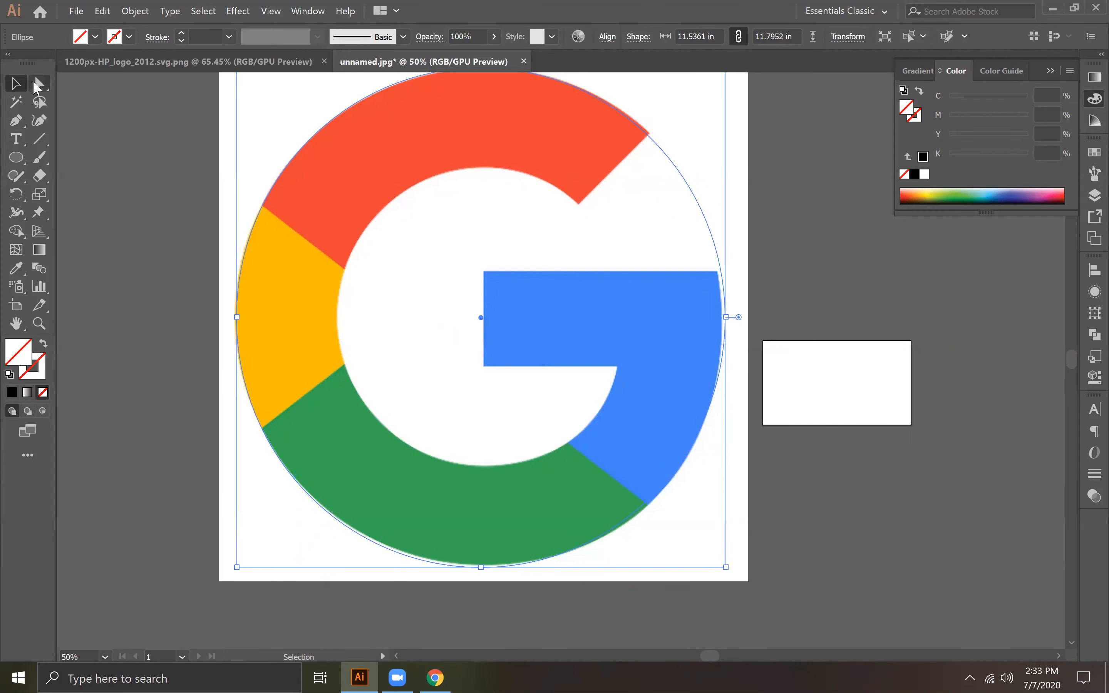
pyautogui.click(34, 82)
pyautogui.click(481, 567)
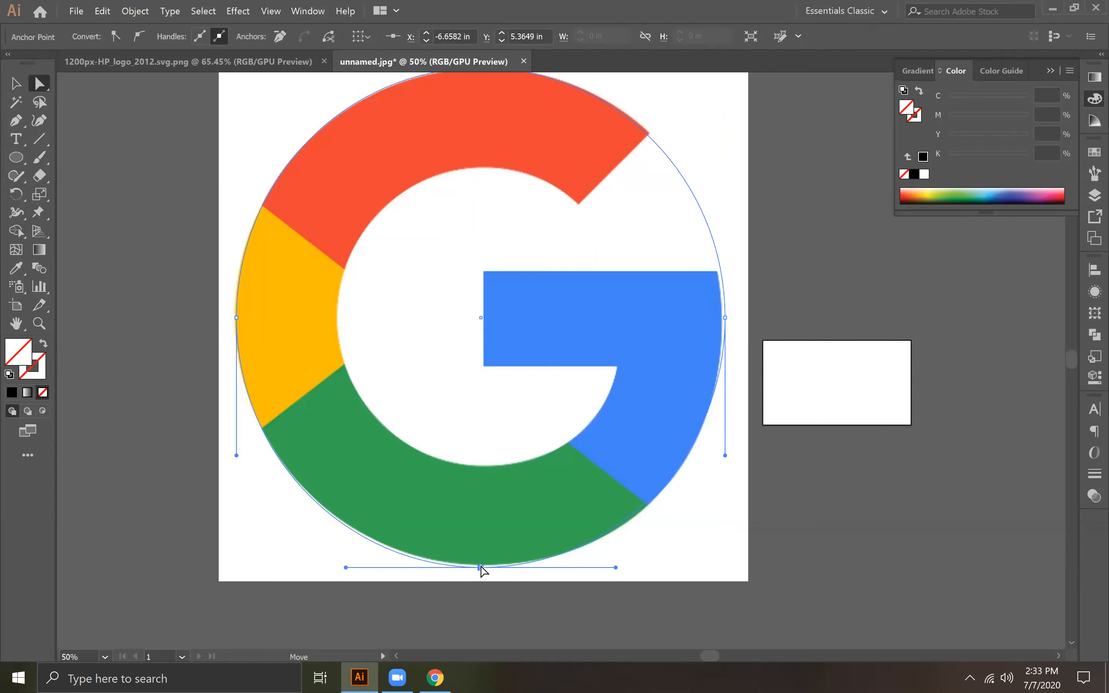
pyautogui.moveTo(480, 566); pyautogui.dragTo(483, 566)
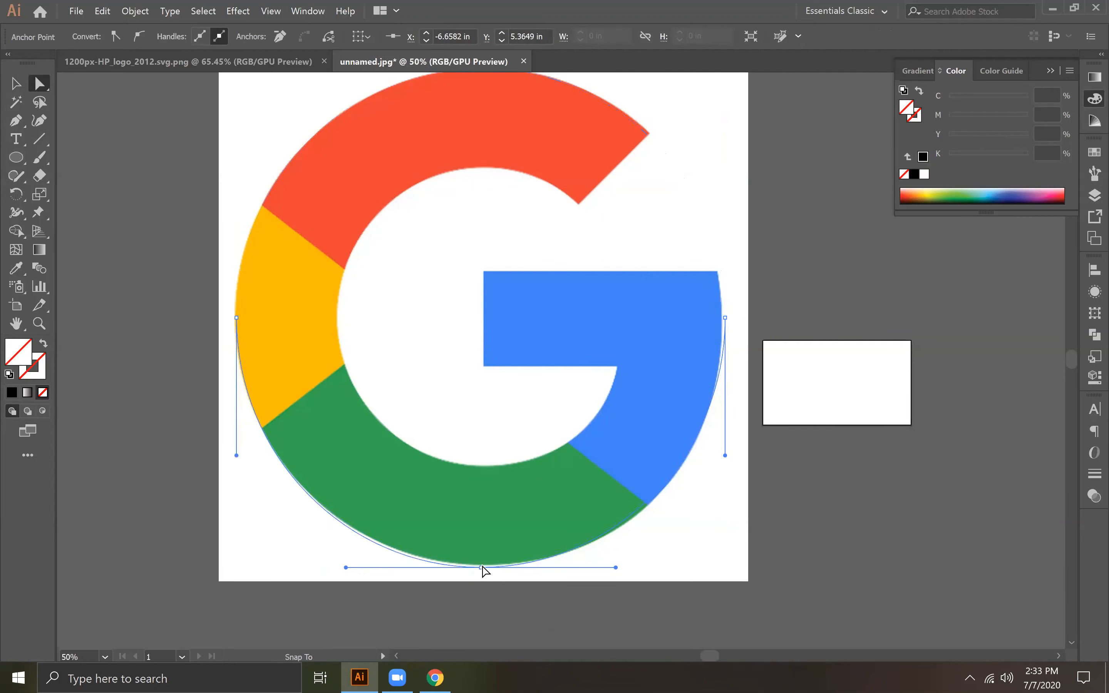
pyautogui.hotkey('ctrl', '+')
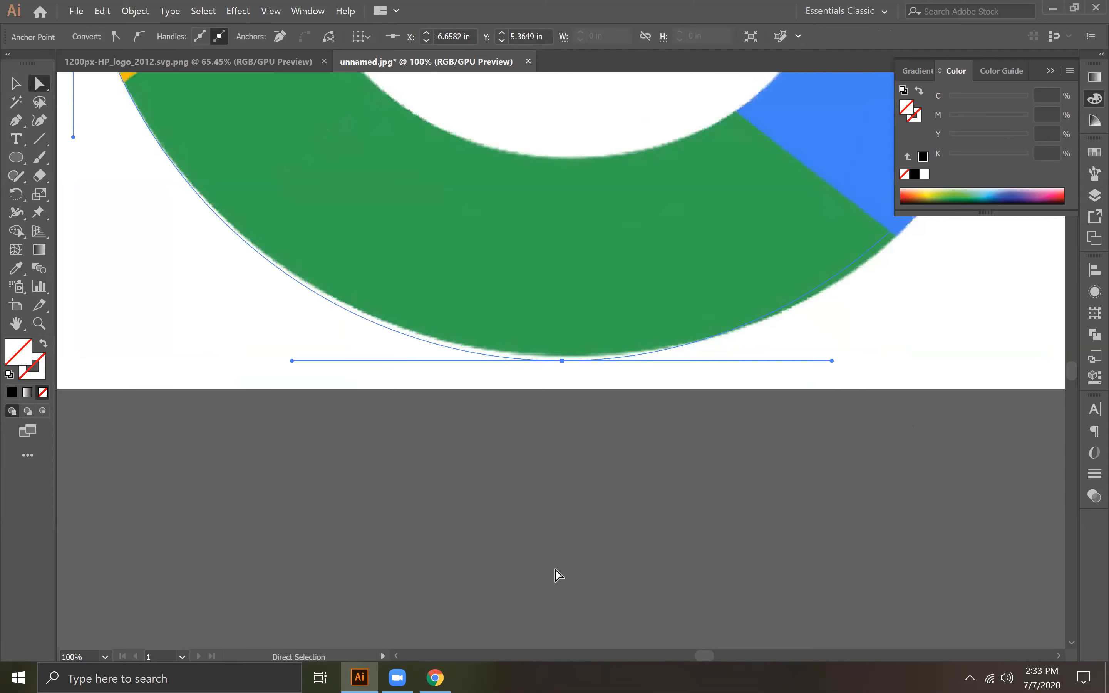
pyautogui.moveTo(560, 362); pyautogui.dragTo(561, 356)
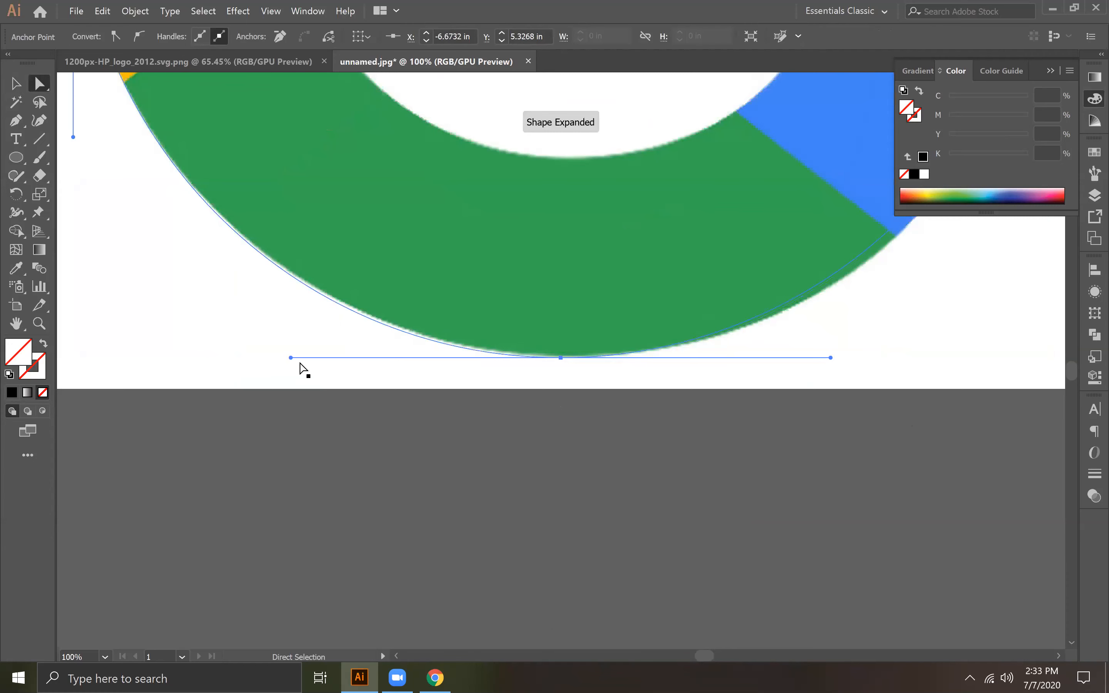
# Step: Adjust the bottom anchor's handles so the ellipse follows the outer curve of the green section
pyautogui.moveTo(289, 356); pyautogui.dragTo(297, 356)
pyautogui.moveTo(875, 344); pyautogui.dragTo(508, 486)
pyautogui.moveTo(302, 476); pyautogui.dragTo(584, 468)
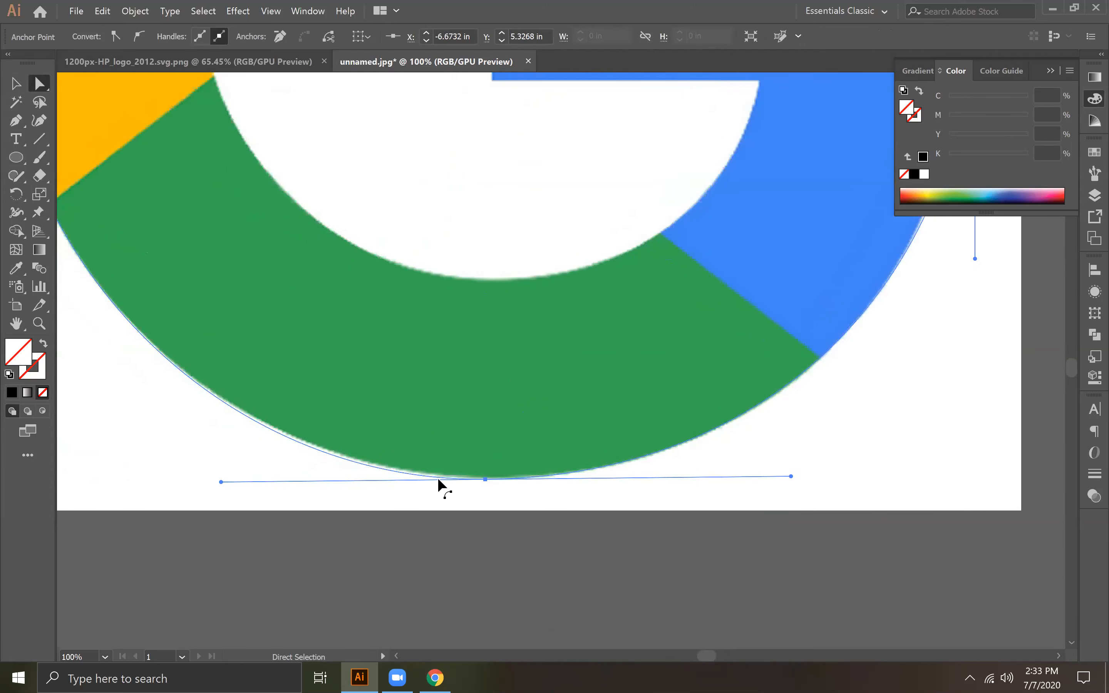
pyautogui.moveTo(220, 483)
pyautogui.mouseDown()
pyautogui.moveTo(256, 481)
pyautogui.moveTo(218, 477)
pyautogui.mouseUp()
# Step: Move the ellipse's right anchor point inward onto the outer edge of the blue section
pyautogui.press('space')
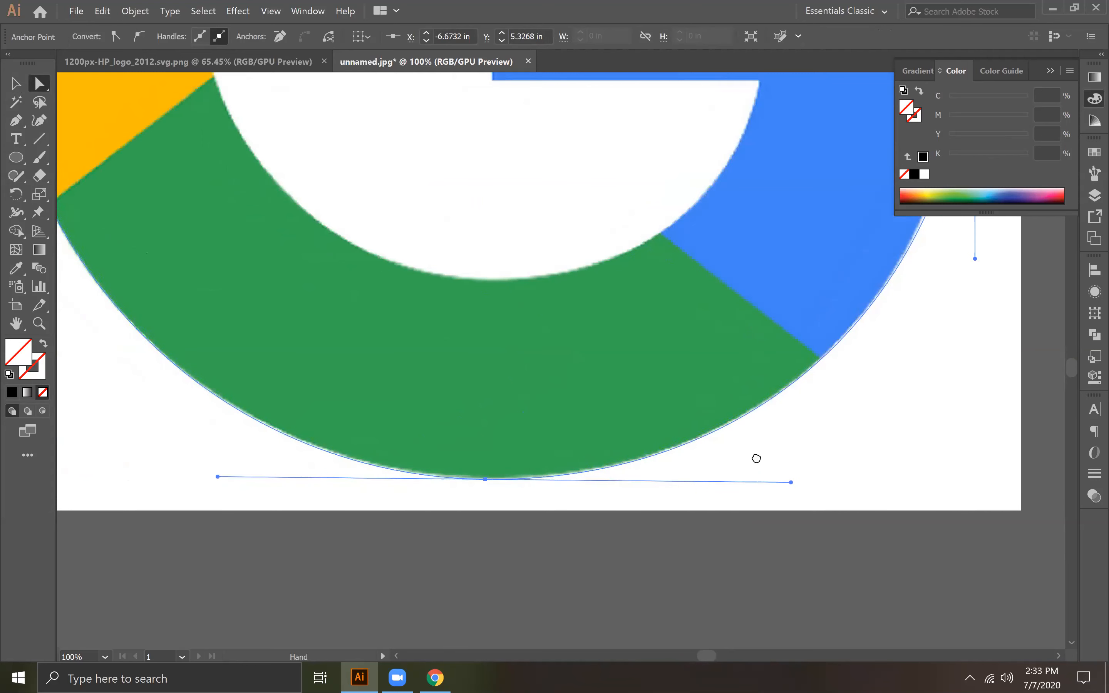
pyautogui.moveTo(757, 459); pyautogui.dragTo(511, 553)
pyautogui.moveTo(579, 426); pyautogui.dragTo(550, 591)
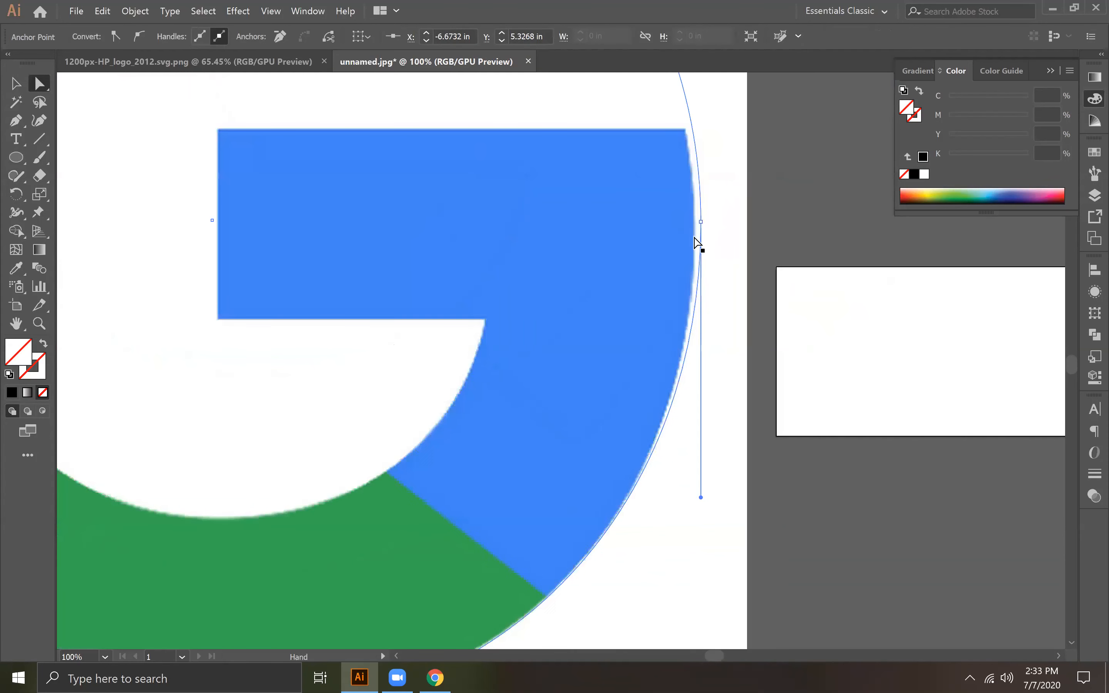
pyautogui.moveTo(702, 236); pyautogui.dragTo(695, 238)
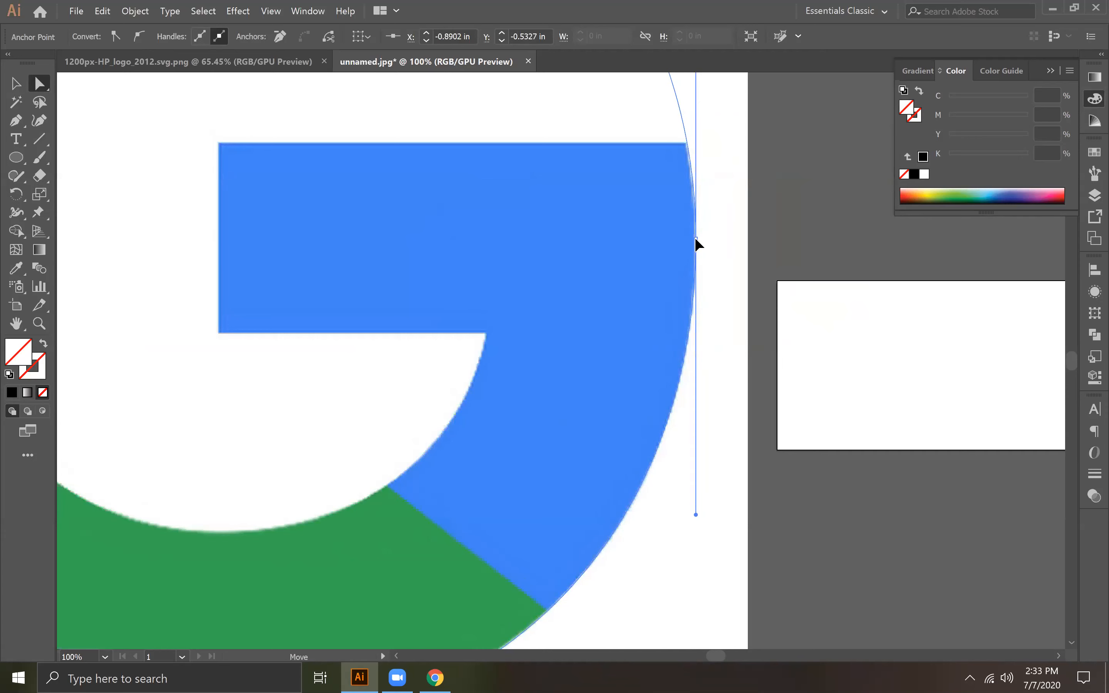
# Step: Move the ellipse's left anchor point onto the outer edge of the yellow section
pyautogui.press('space')
pyautogui.moveTo(560, 478); pyautogui.dragTo(620, 232)
pyautogui.moveTo(687, 304); pyautogui.dragTo(1058, 563)
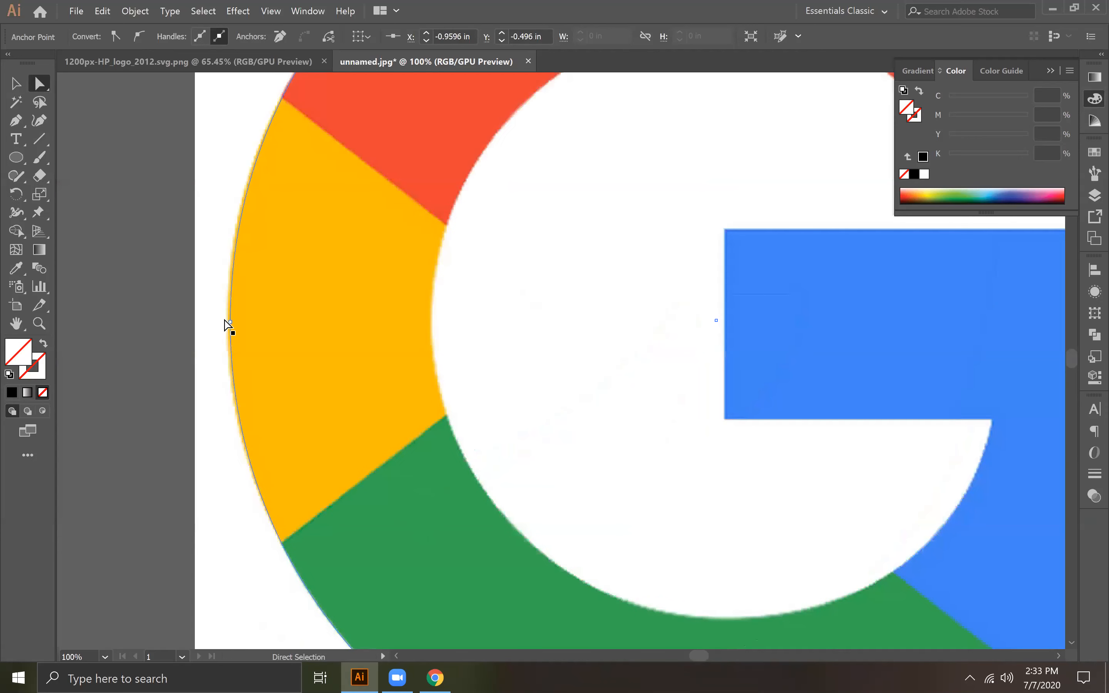
pyautogui.moveTo(225, 321); pyautogui.dragTo(227, 317)
pyautogui.press('space')
pyautogui.moveTo(448, 320); pyautogui.dragTo(441, 383)
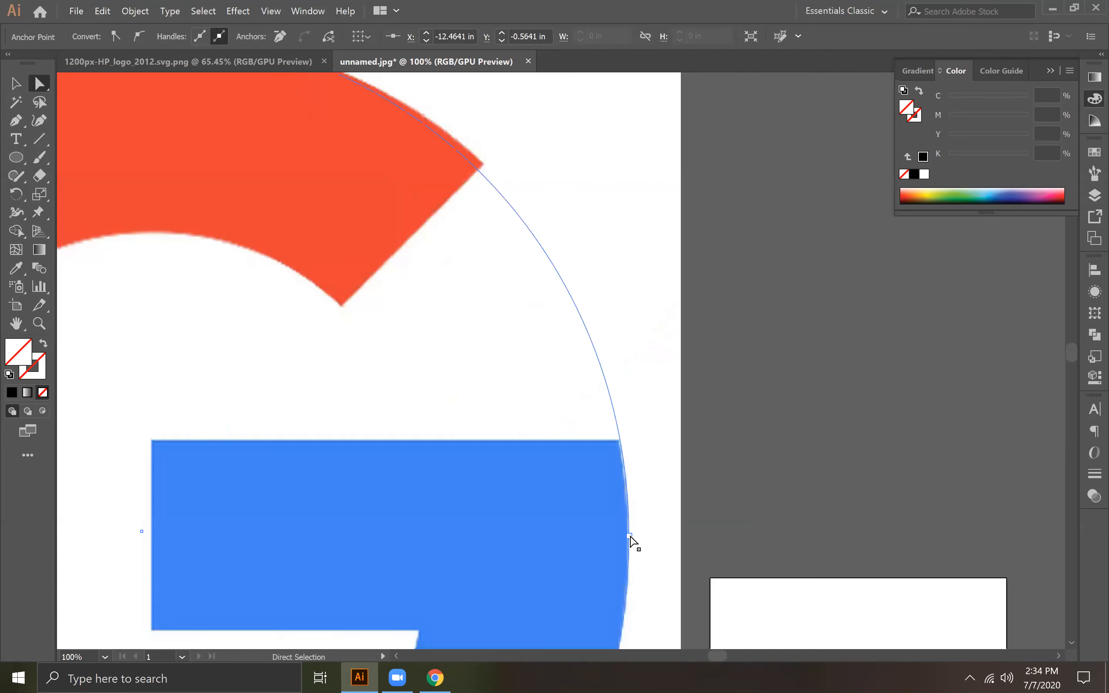
# Step: Extend the right-hand handle of the outer ellipse's top anchor so the curve follows the red section's outer edge, leaving nothing selected
pyautogui.click(629, 535)
pyautogui.press('space')
pyautogui.moveTo(543, 357); pyautogui.dragTo(554, 430)
pyautogui.hotkey('ctrl', '-')
pyautogui.press('space')
pyautogui.moveTo(477, 249); pyautogui.dragTo(535, 453)
pyautogui.moveTo(275, 177); pyautogui.dragTo(300, 236)
pyautogui.click(301, 235)
pyautogui.moveTo(481, 235); pyautogui.dragTo(500, 235)
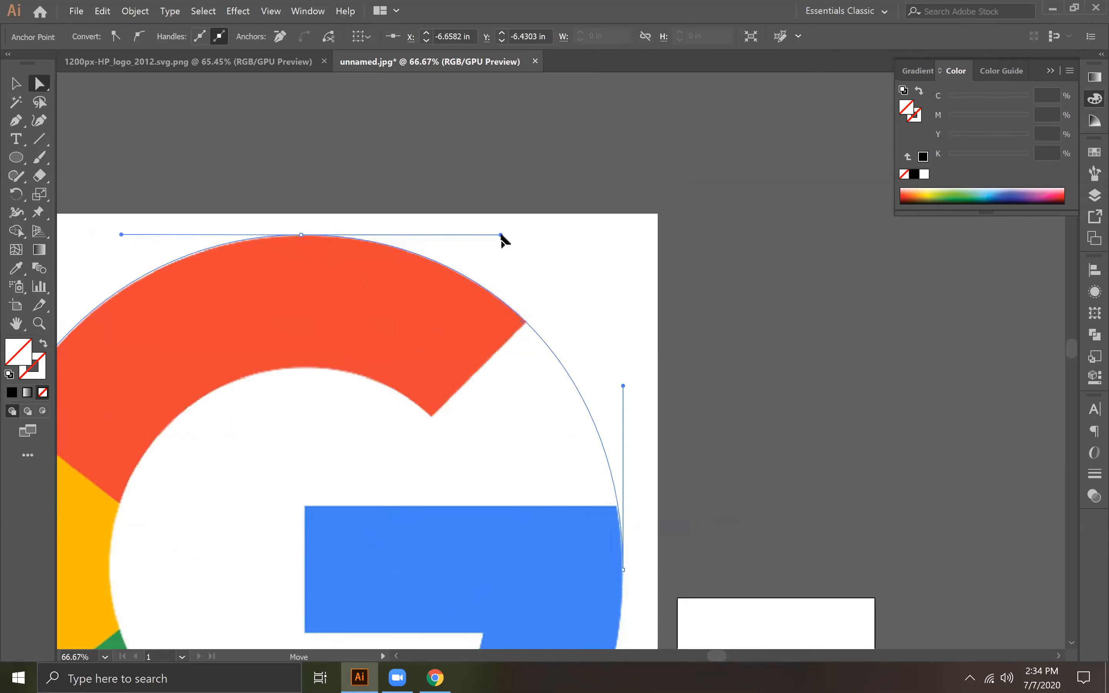
pyautogui.press('space')
pyautogui.moveTo(592, 404); pyautogui.dragTo(610, 271)
pyautogui.press('ctrl')
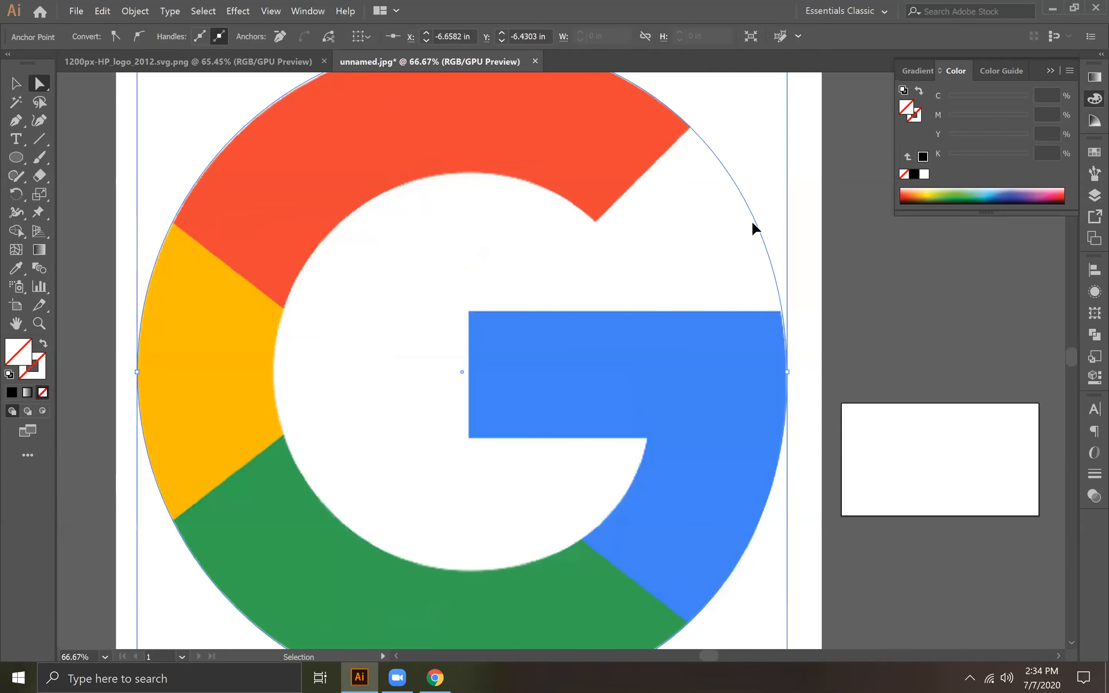
pyautogui.hotkey('ctrl', '-')
pyautogui.hotkey('ctrl', '-')
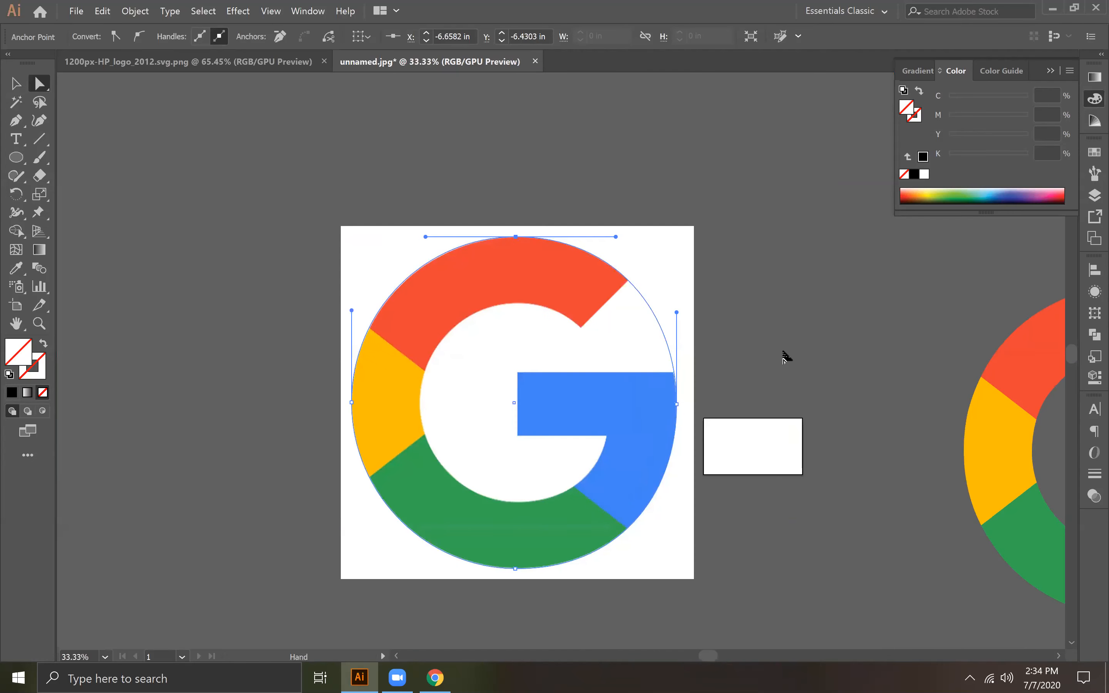
pyautogui.click(784, 357)
# Step: Draw a circle about 6.93 in wide over the yellow section with the Ellipse tool
pyautogui.click(17, 157)
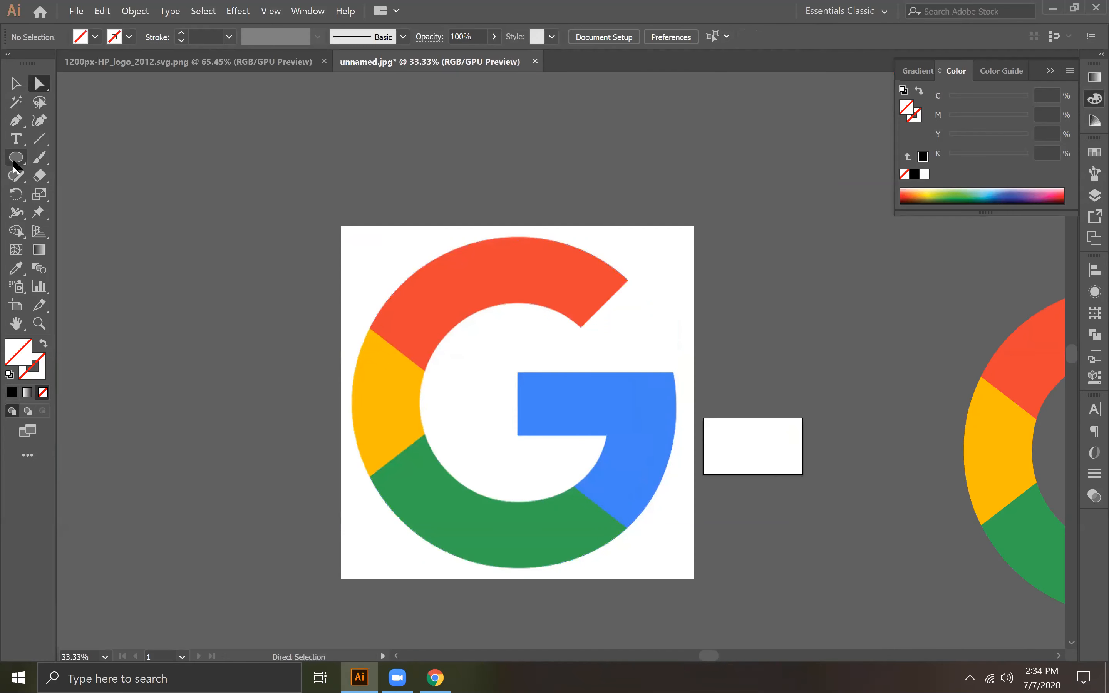
pyautogui.click(73, 194)
pyautogui.moveTo(246, 299); pyautogui.dragTo(441, 494)
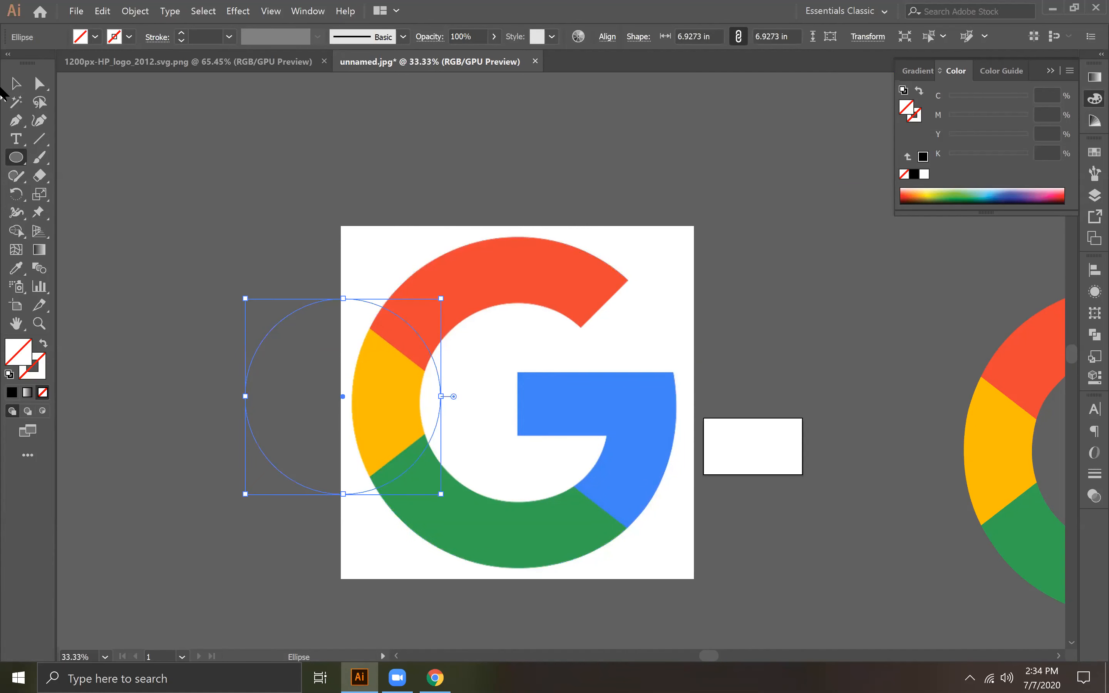
# Step: Give the outer ellipse a black 1 pt stroke with no fill
pyautogui.click(16, 84)
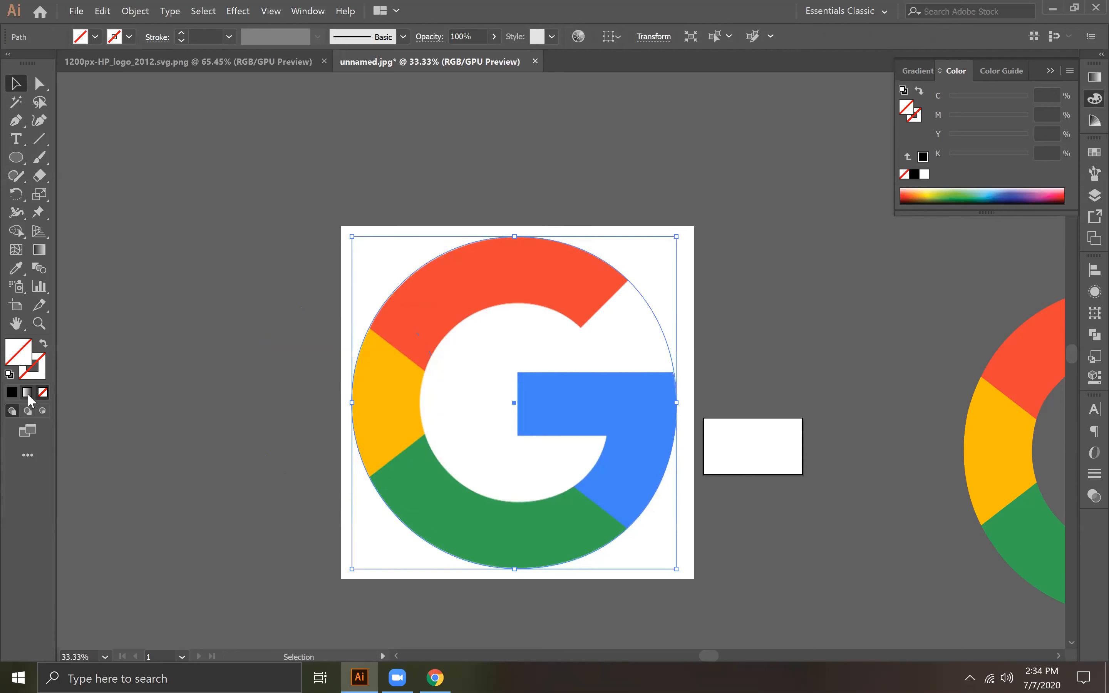
pyautogui.click(12, 393)
pyautogui.click(43, 389)
pyautogui.click(40, 369)
pyautogui.click(12, 394)
pyautogui.click(311, 277)
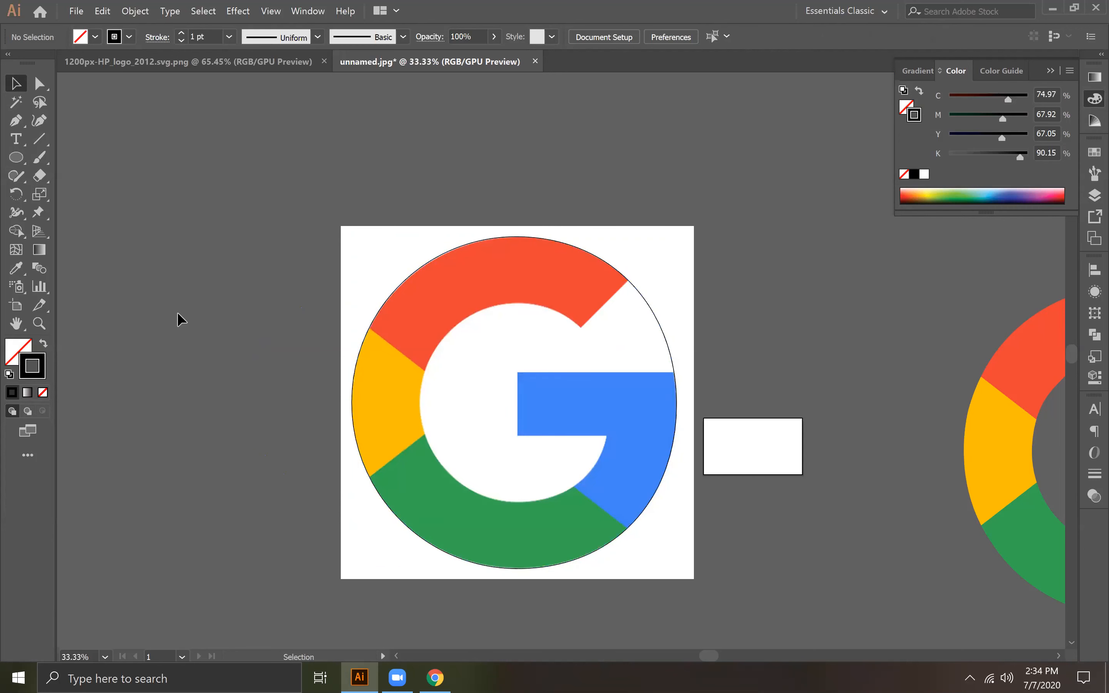
# Step: Move the small circle over the G's round opening and resize it to about 6.91 by 7 in
pyautogui.moveTo(153, 107); pyautogui.dragTo(304, 501)
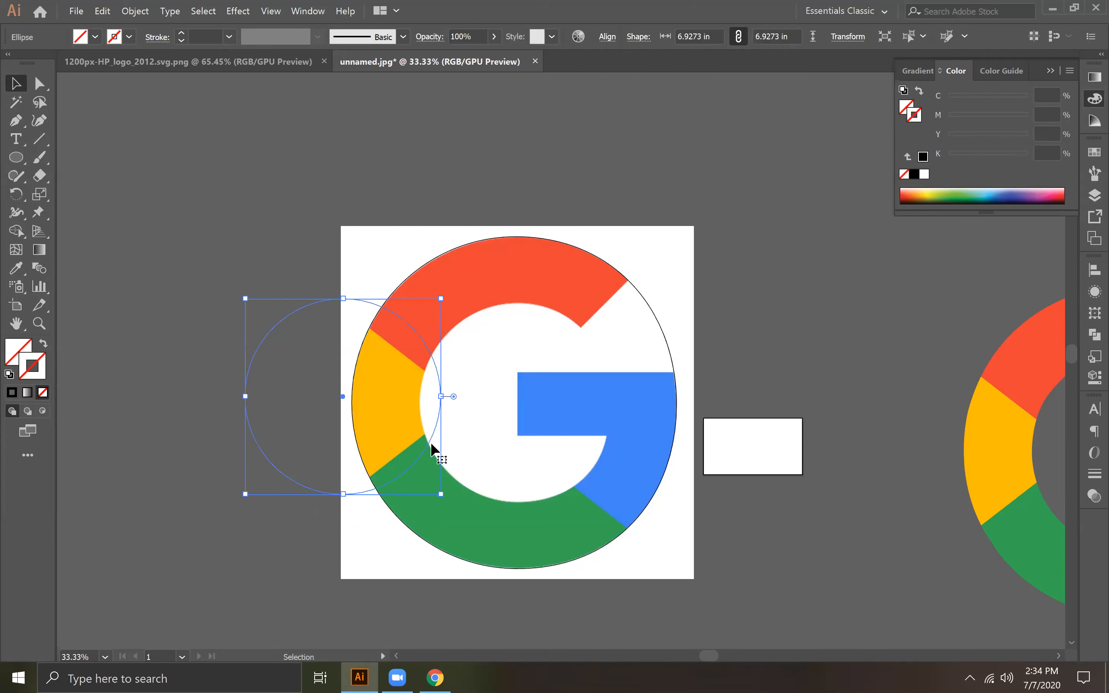
pyautogui.moveTo(434, 434); pyautogui.dragTo(610, 437)
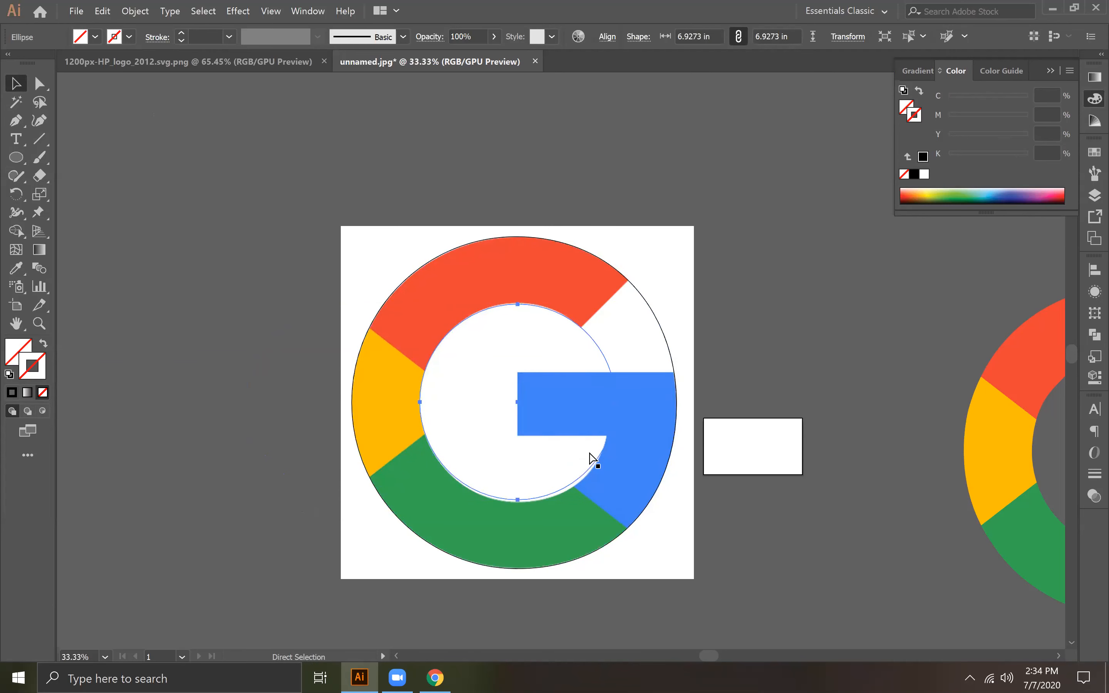
pyautogui.hotkey('ctrl', '=')
pyautogui.hotkey('ctrl', '=')
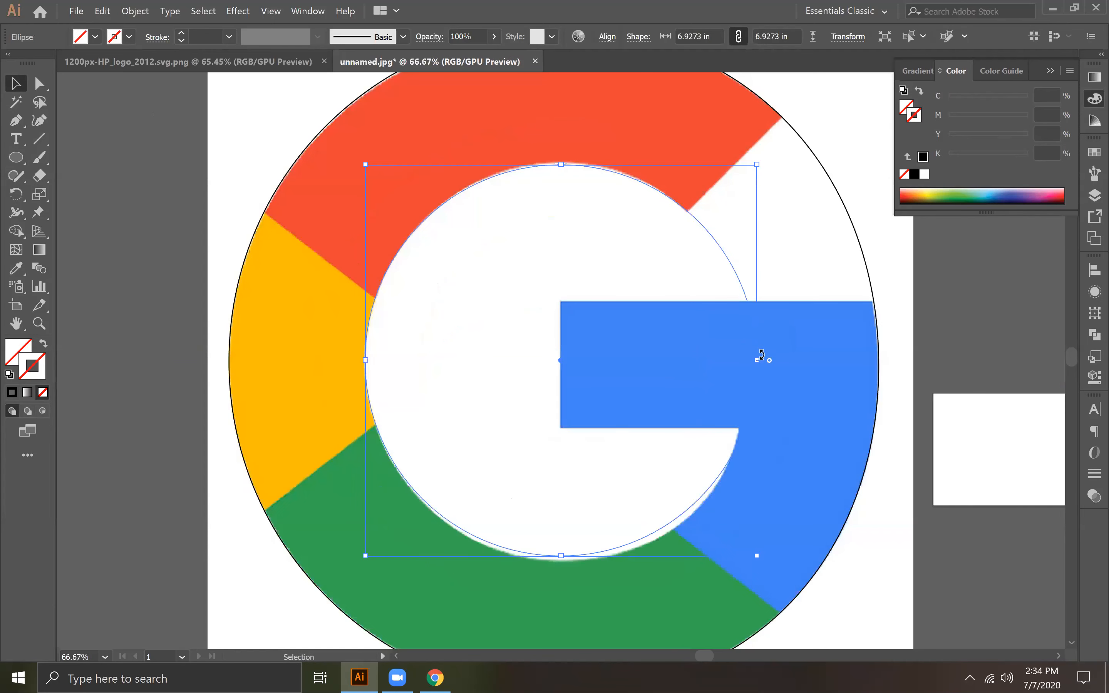
pyautogui.moveTo(757, 363); pyautogui.dragTo(750, 363)
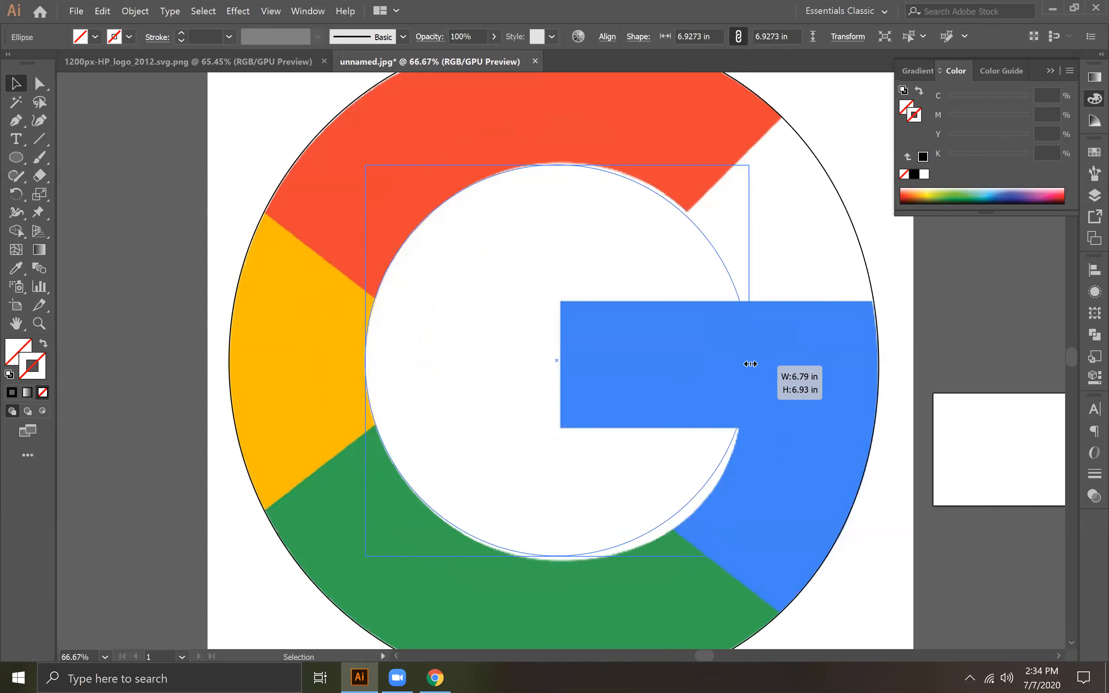
pyautogui.moveTo(560, 558); pyautogui.dragTo(559, 560)
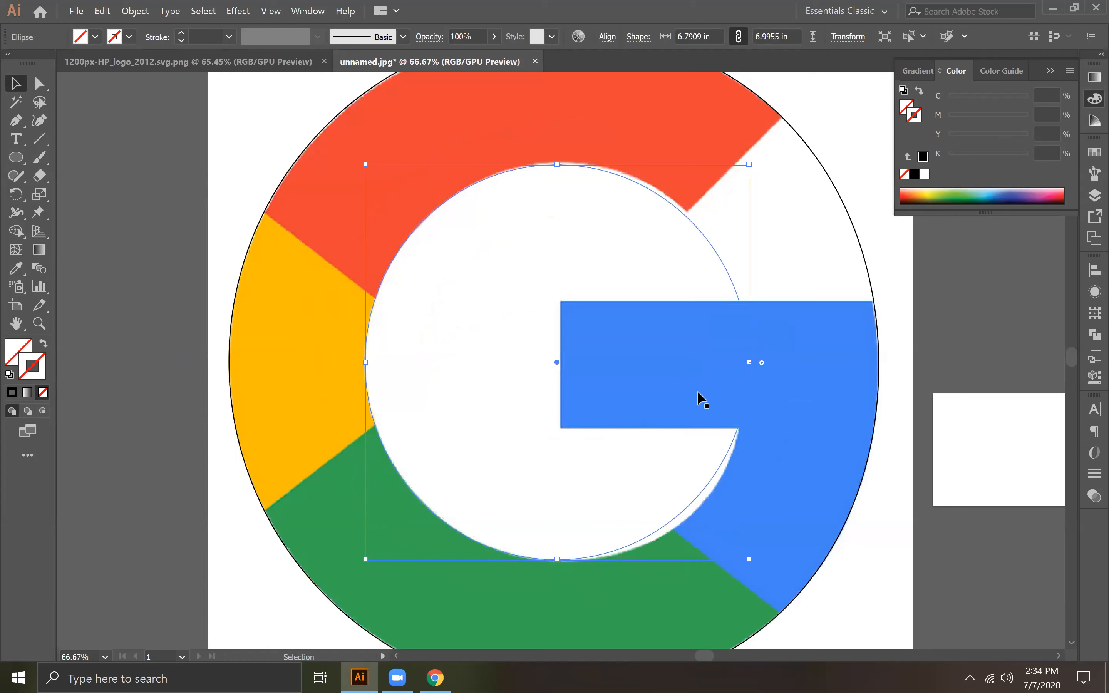
pyautogui.moveTo(751, 364); pyautogui.dragTo(757, 364)
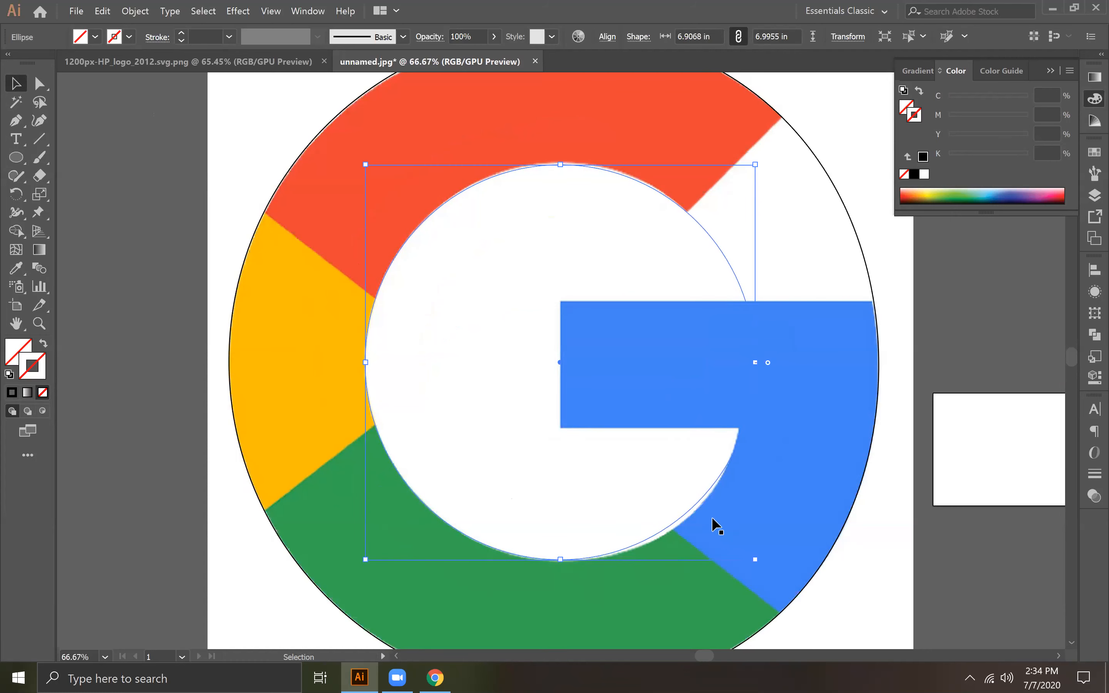
# Step: Move the inner circle's top anchor point onto the inner edge of the red section
pyautogui.click(39, 85)
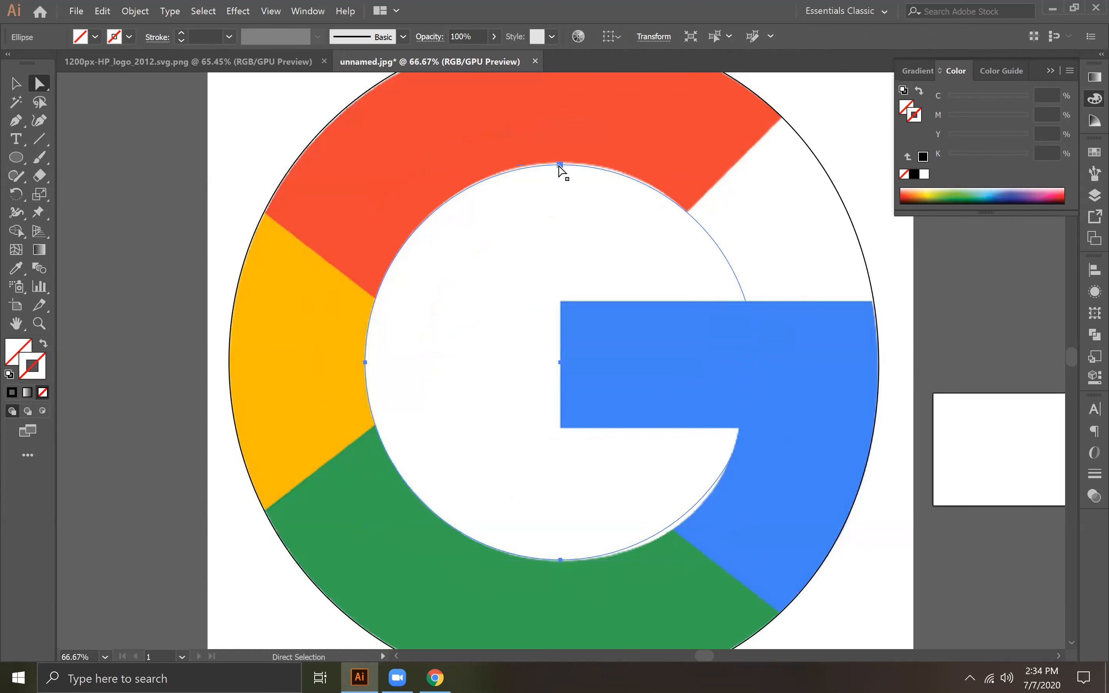
pyautogui.click(559, 166)
pyautogui.moveTo(559, 164); pyautogui.dragTo(557, 164)
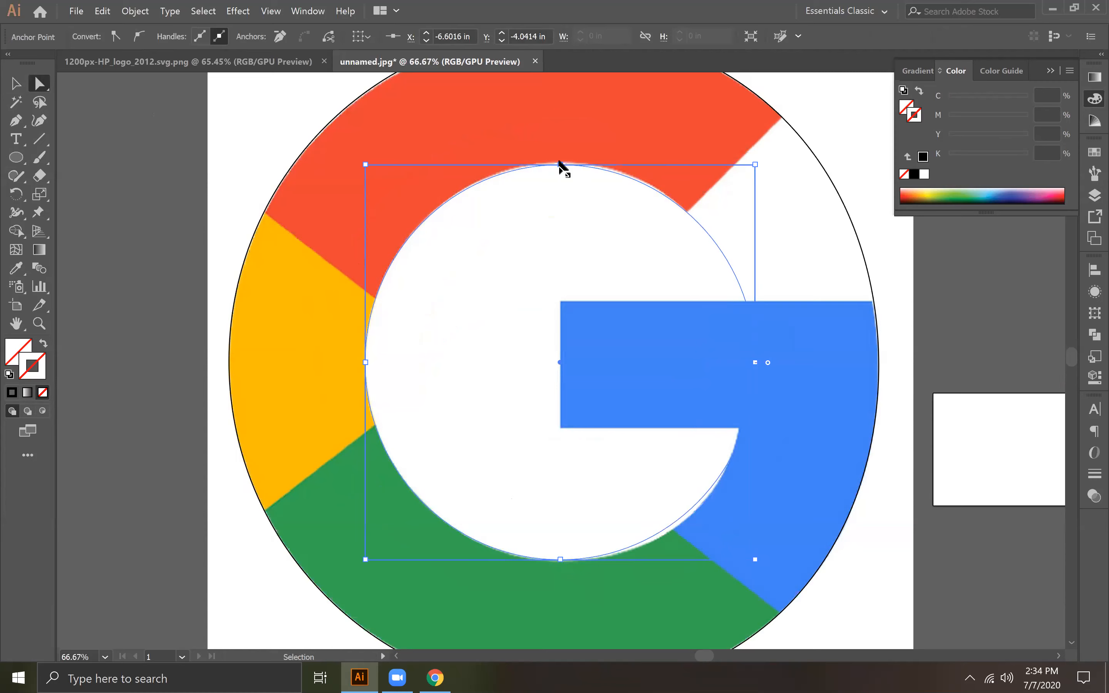
# Step: Tilt the upper handle of the inner circle's right anchor slightly inward to follow the red section's inner tip
pyautogui.hotkey('ctrl', '+')
pyautogui.hotkey('ctrl', '+')
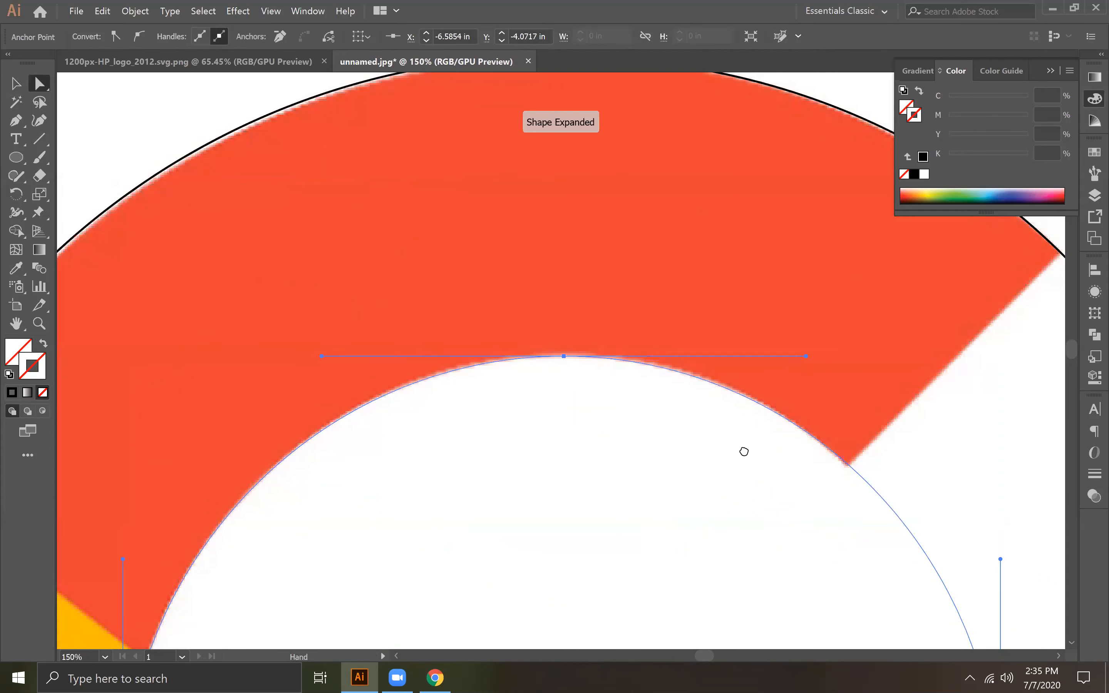
pyautogui.moveTo(743, 454); pyautogui.dragTo(585, 246)
pyautogui.moveTo(831, 343); pyautogui.dragTo(826, 344)
# Step: Move the inner circle's right anchor point inward so the curve passes through the corner beneath the blue bar
pyautogui.scroll(-10, 609, 245)
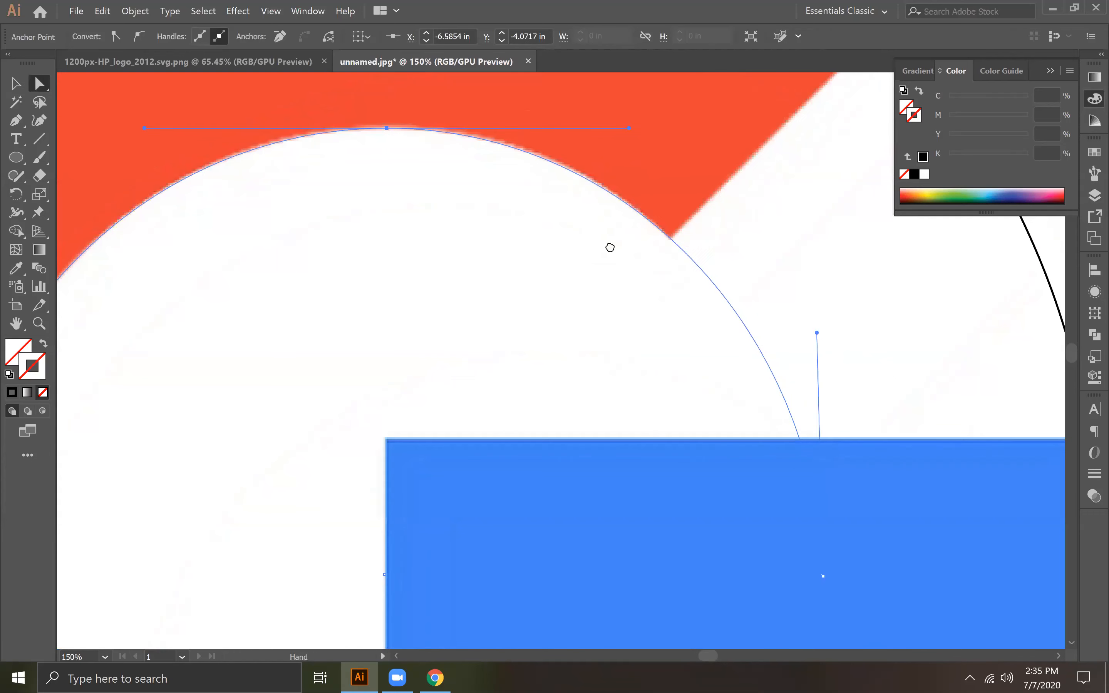
pyautogui.click(409, 620)
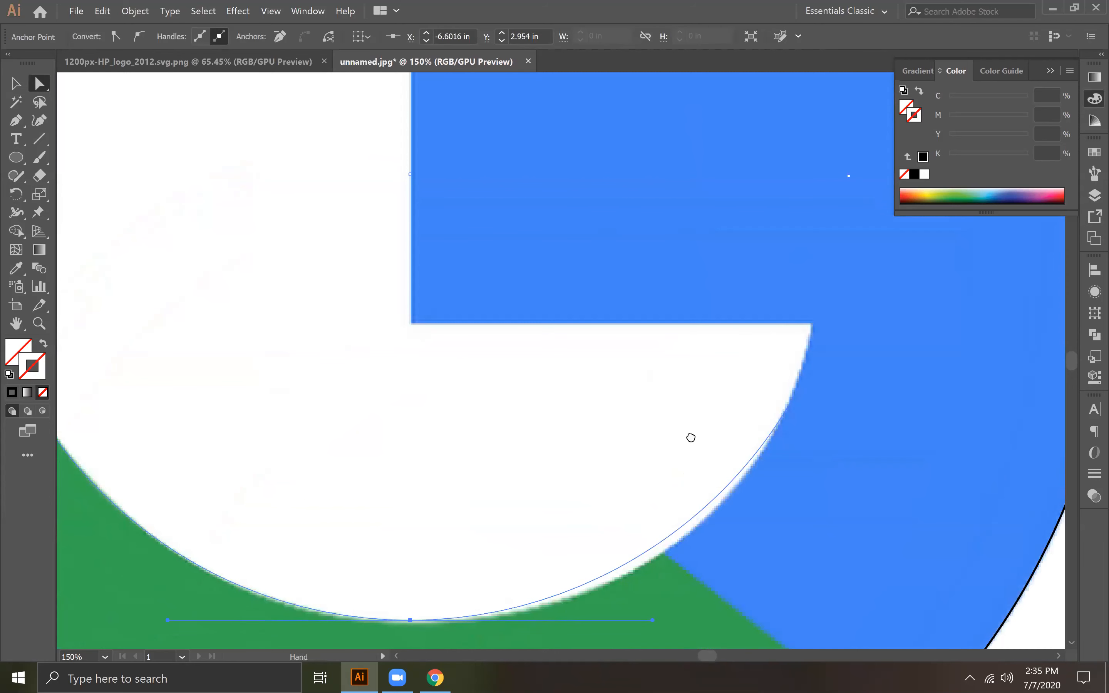
pyautogui.scroll(3, 690, 438)
pyautogui.moveTo(753, 289); pyautogui.dragTo(735, 294)
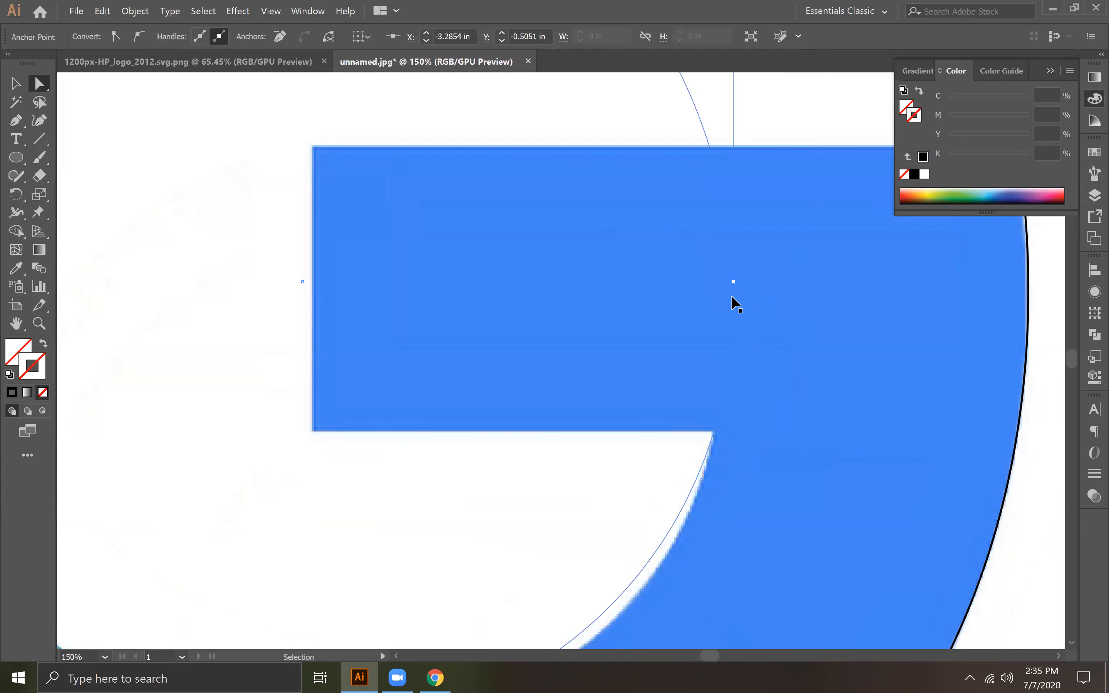
# Step: Extend and lower the right-hand handle of the inner circle's bottom anchor to match the green and blue inner edges
pyautogui.hotkey('ctrl', '-')
pyautogui.hotkey('ctrl', '-')
pyautogui.hotkey('ctrl', '-')
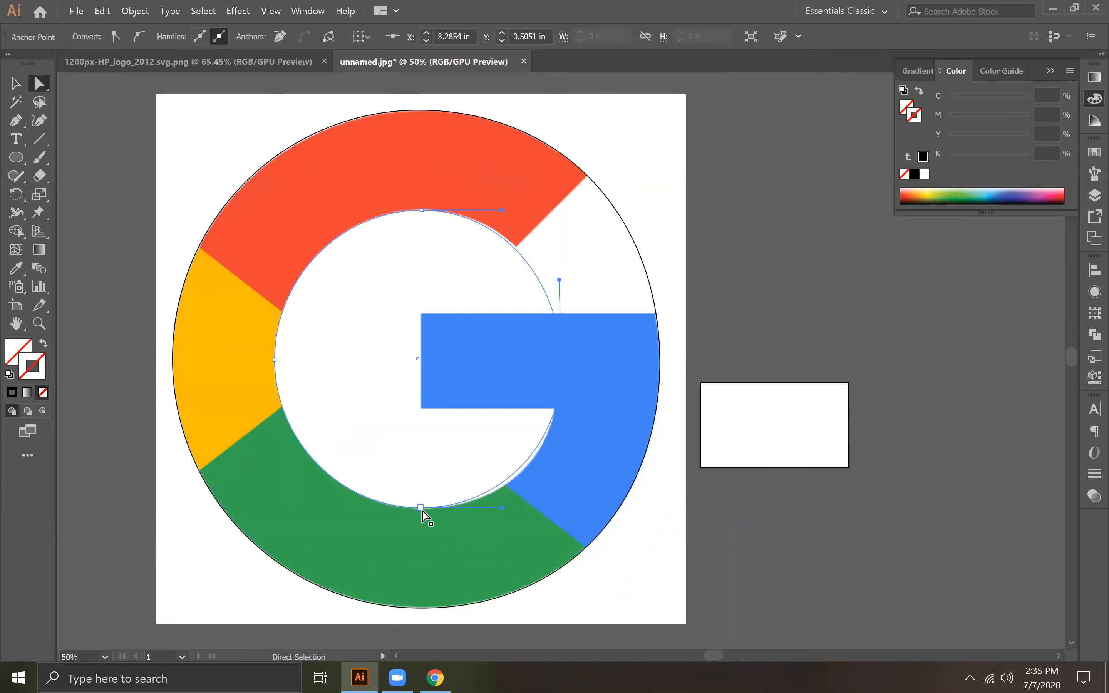
pyautogui.moveTo(503, 507); pyautogui.dragTo(511, 512)
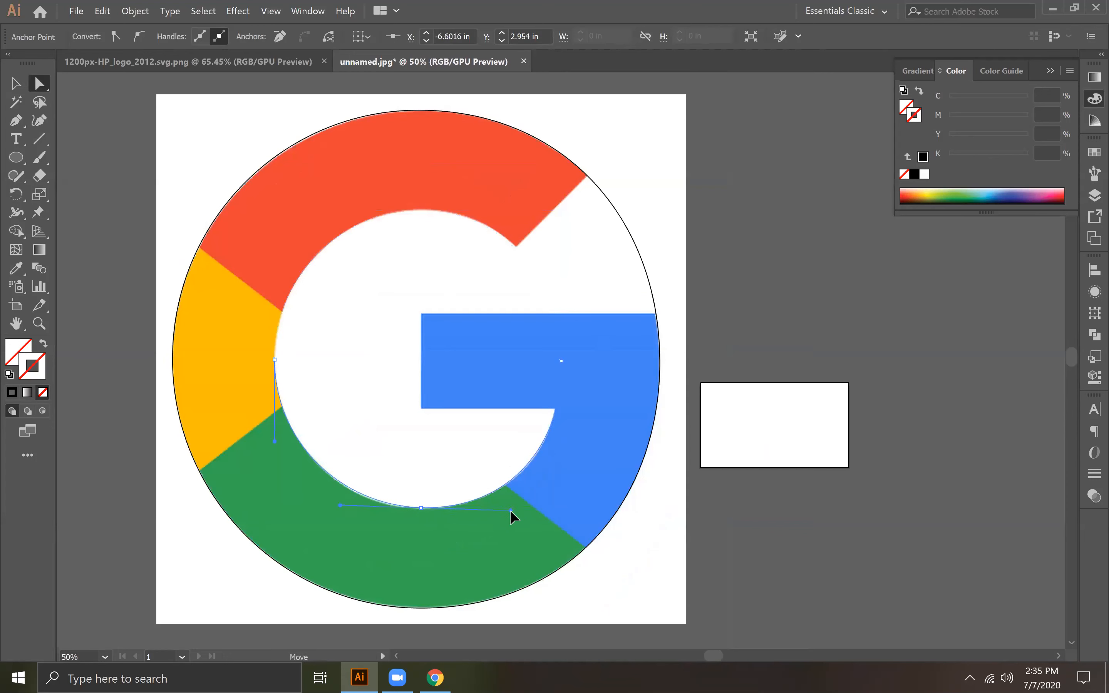
# Step: Select the inner circle's right anchor point and apply a black stroke to the circle
pyautogui.click(560, 360)
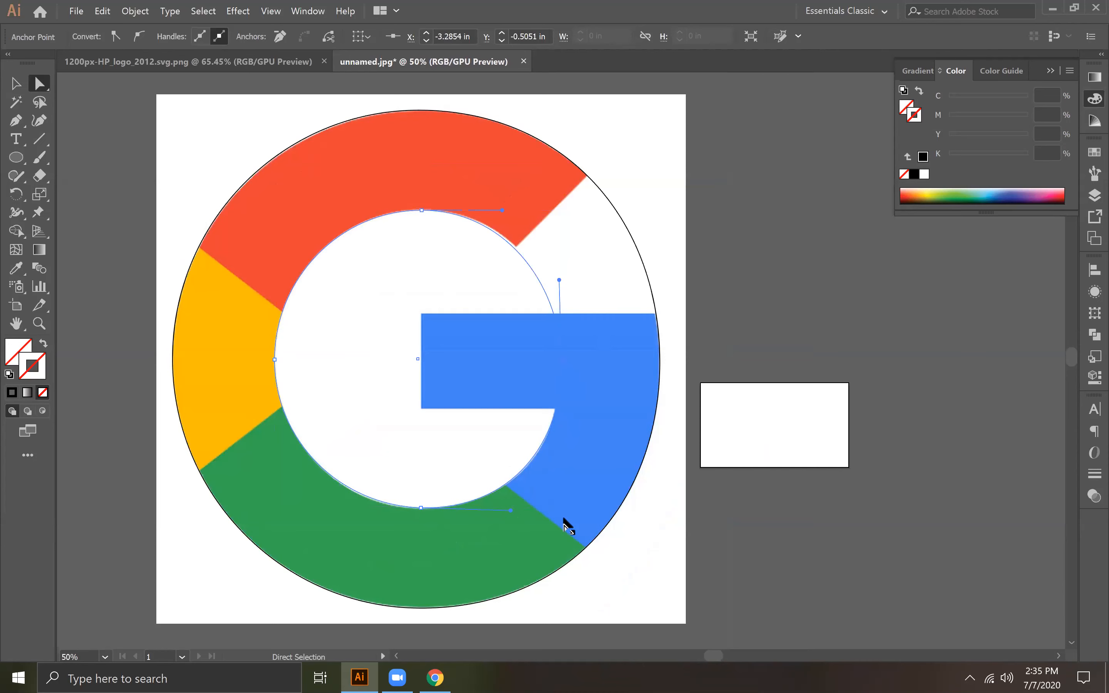
pyautogui.hotkey('ctrl', '=')
pyautogui.hotkey('ctrl', '=')
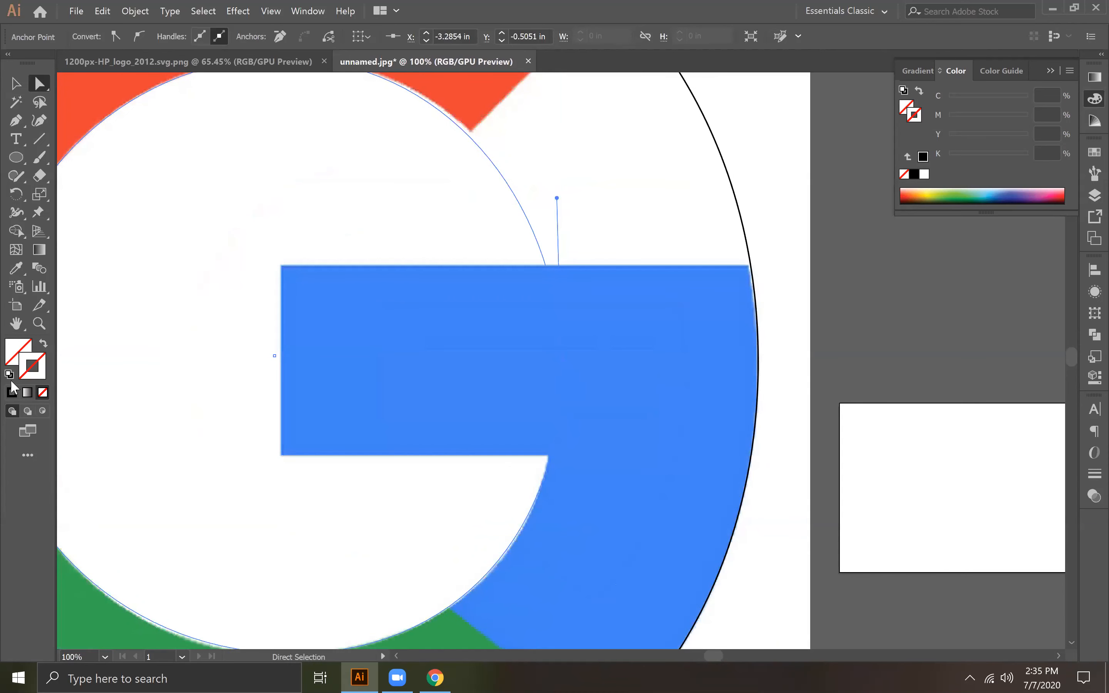
pyautogui.click(12, 395)
# Step: Examine how closely the inner circle follows the inner edges of the blue and green sections
pyautogui.press('space')
pyautogui.moveTo(531, 533); pyautogui.dragTo(449, 361)
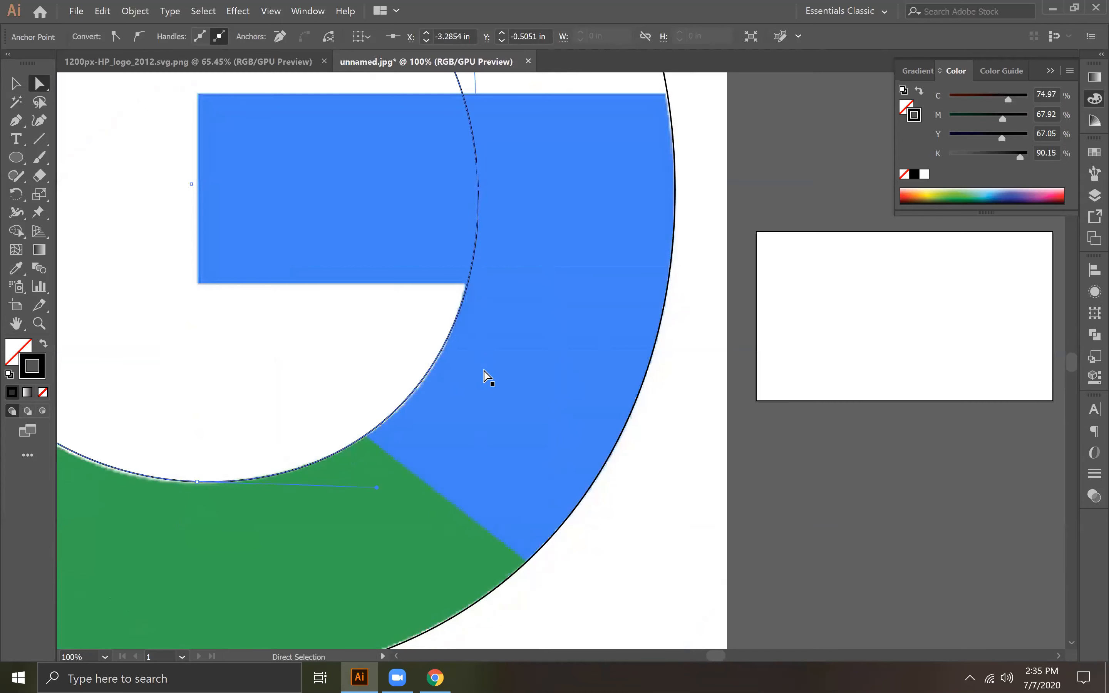
pyautogui.hotkey('ctrl', '=')
pyautogui.press('space')
pyautogui.moveTo(399, 446); pyautogui.dragTo(328, 188)
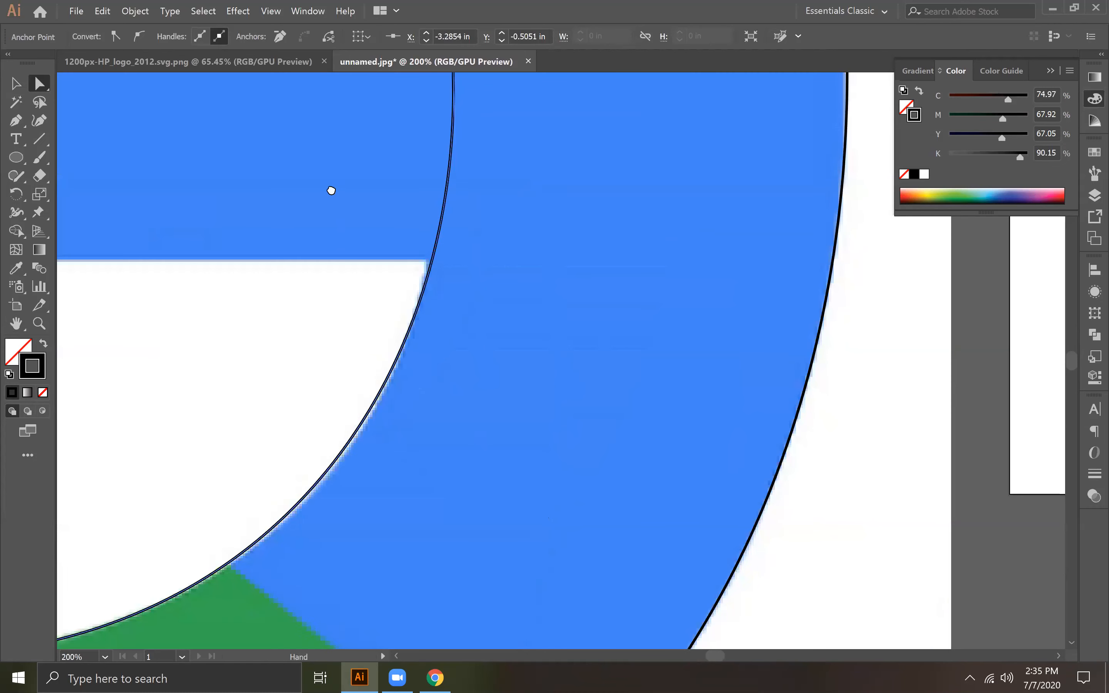
pyautogui.press('space')
pyautogui.moveTo(510, 235); pyautogui.dragTo(530, 448)
pyautogui.click(475, 281)
pyautogui.press('space')
pyautogui.moveTo(545, 500); pyautogui.dragTo(526, 305)
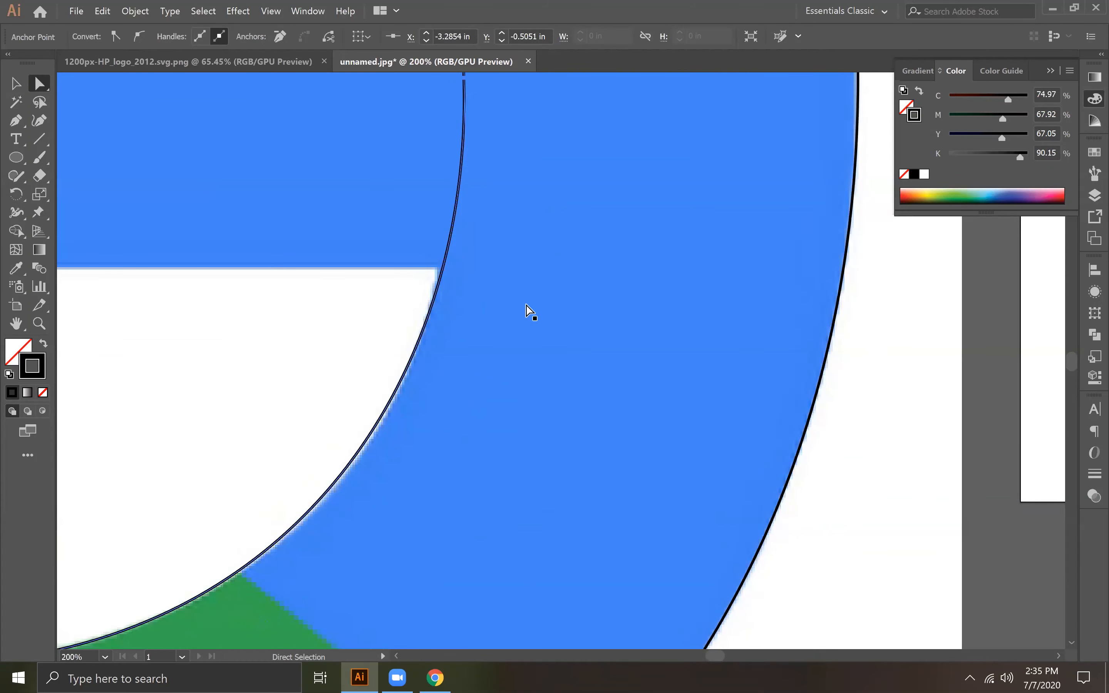
# Step: Try to adjust the lower handle of the inner circle's right anchor, checking its position in outline view
pyautogui.hotkey('ctrl', 'y')
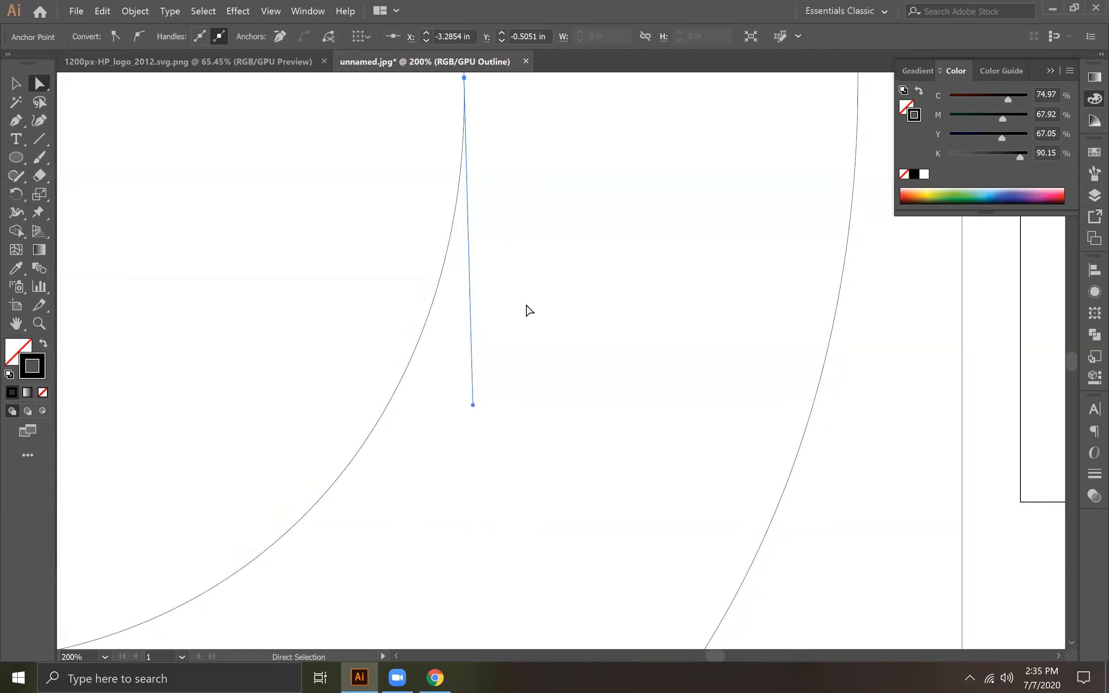
pyautogui.hotkey('ctrl', '1')
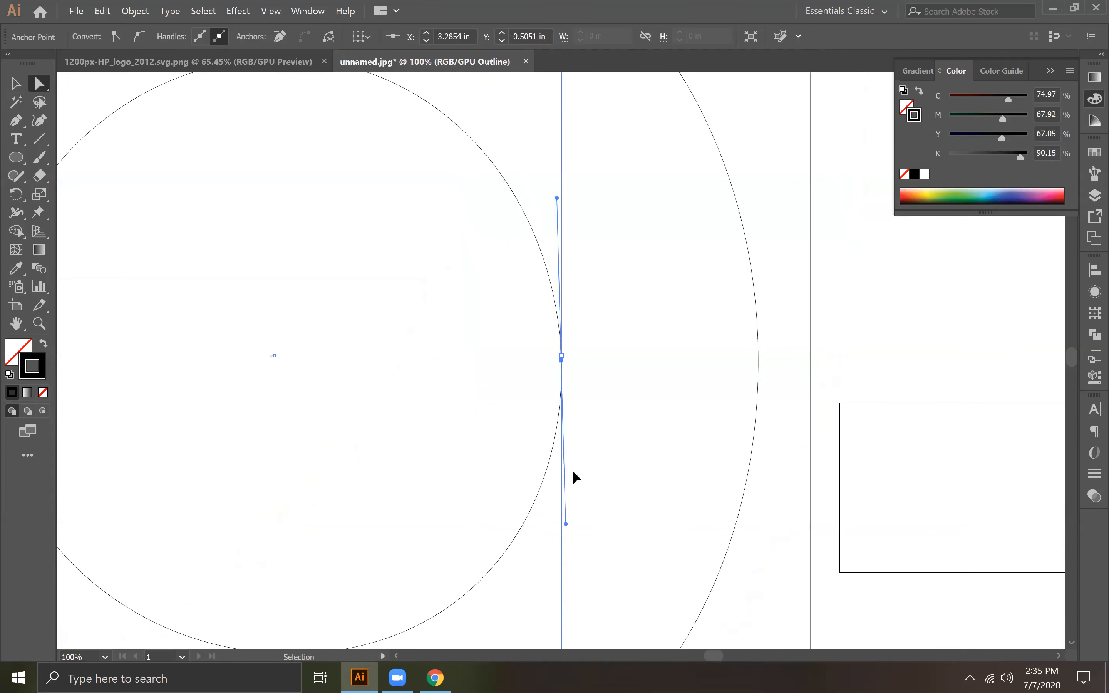
pyautogui.hotkey('ctrl', 'y')
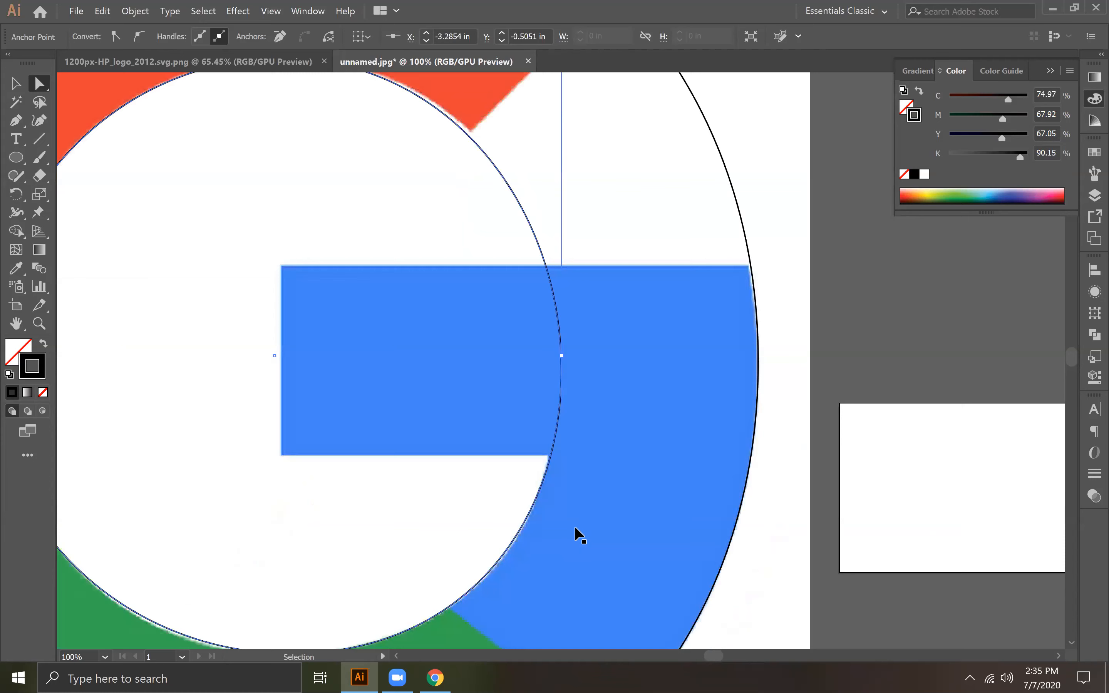
pyautogui.hotkey('ctrl', 'y')
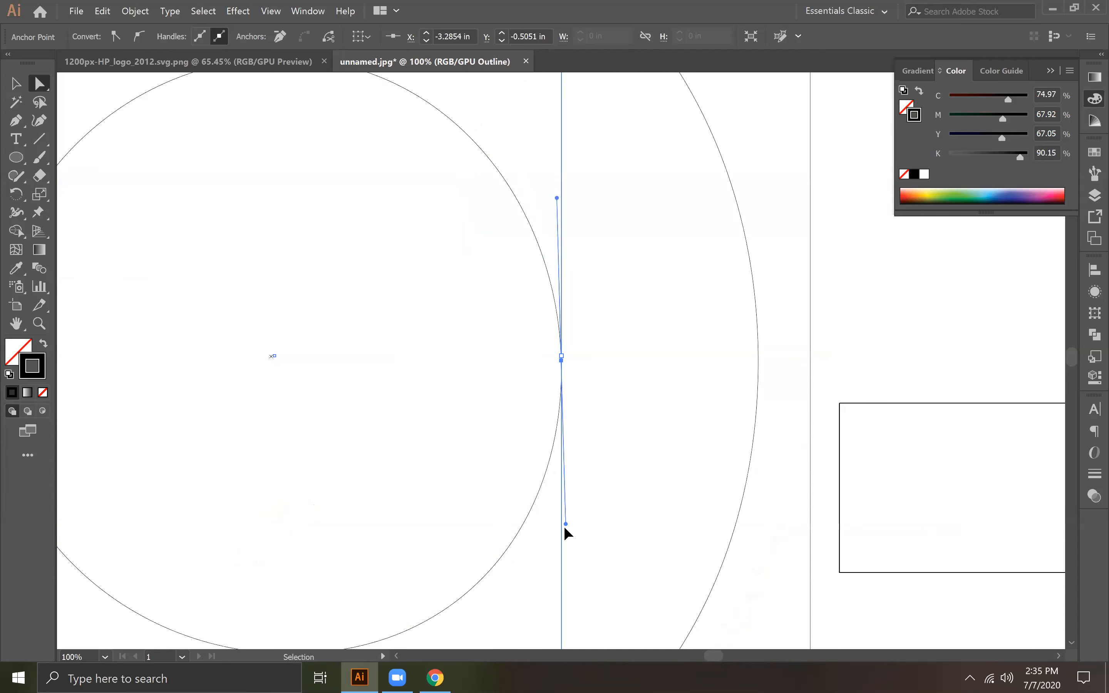
pyautogui.hotkey('ctrl', 'y')
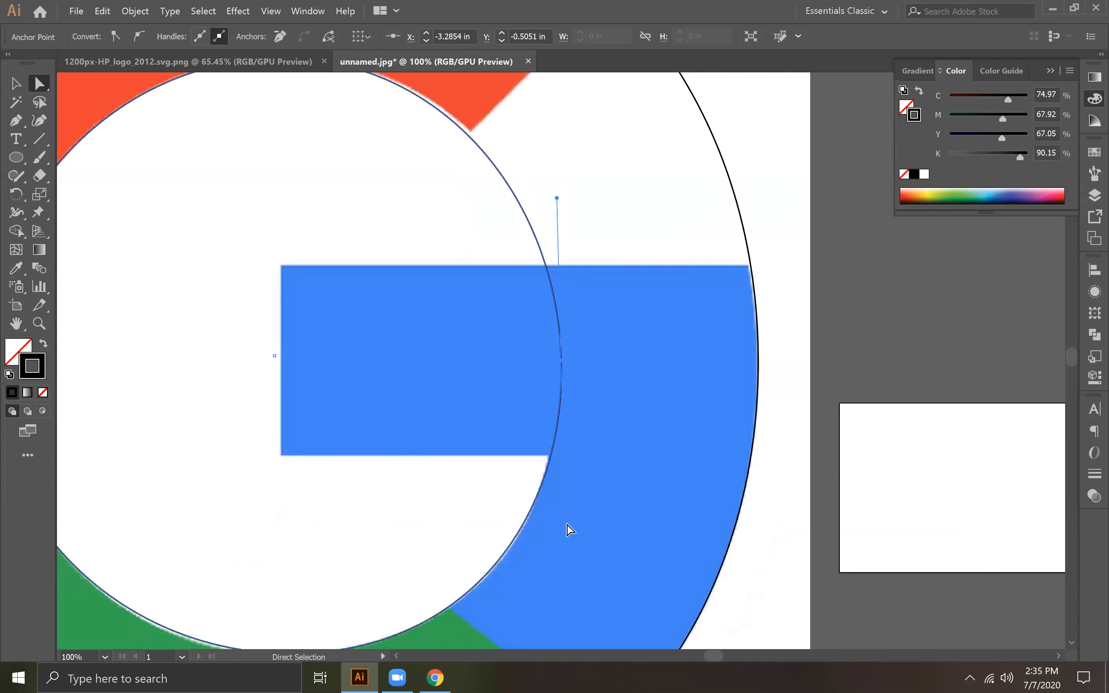
pyautogui.moveTo(568, 525); pyautogui.dragTo(539, 527)
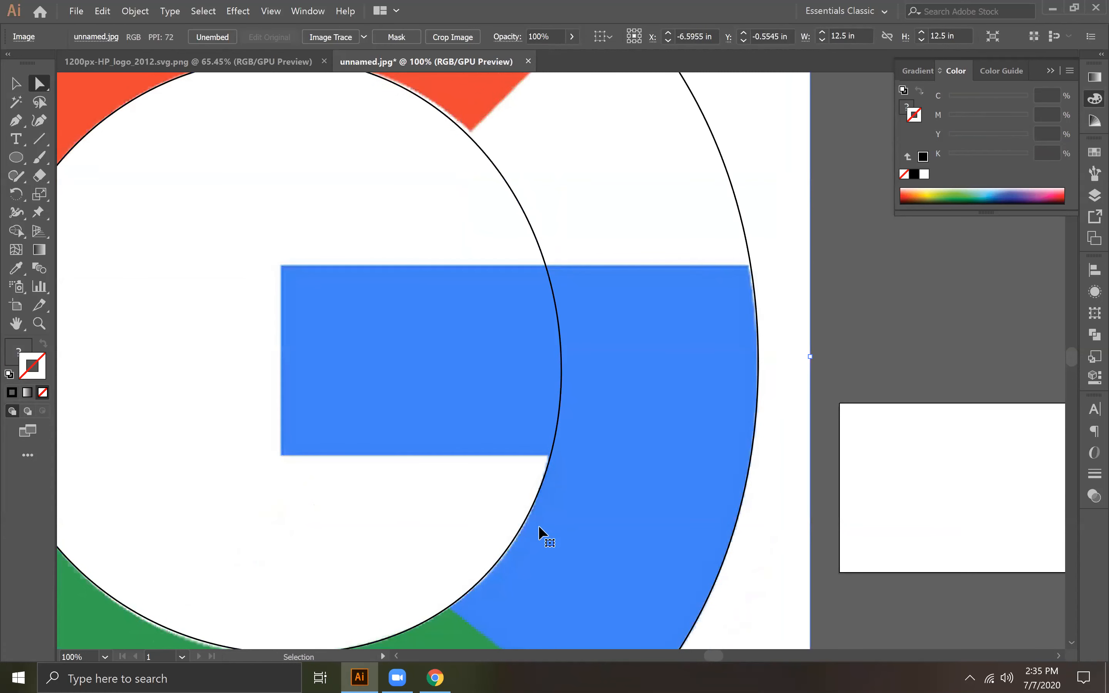
# Step: Adjust the lower handle of the inner circle's right anchor so the curve follows the inner edge of the blue section
pyautogui.hotkey('ctrl', 'y')
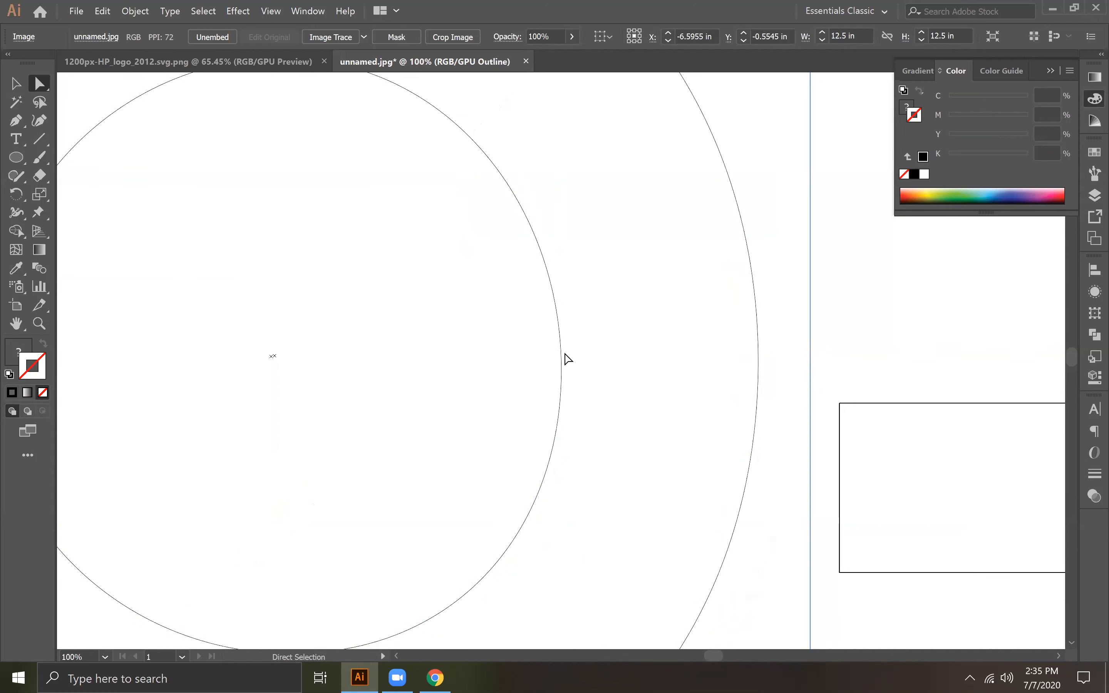
pyautogui.hotkey('ctrl', 'y')
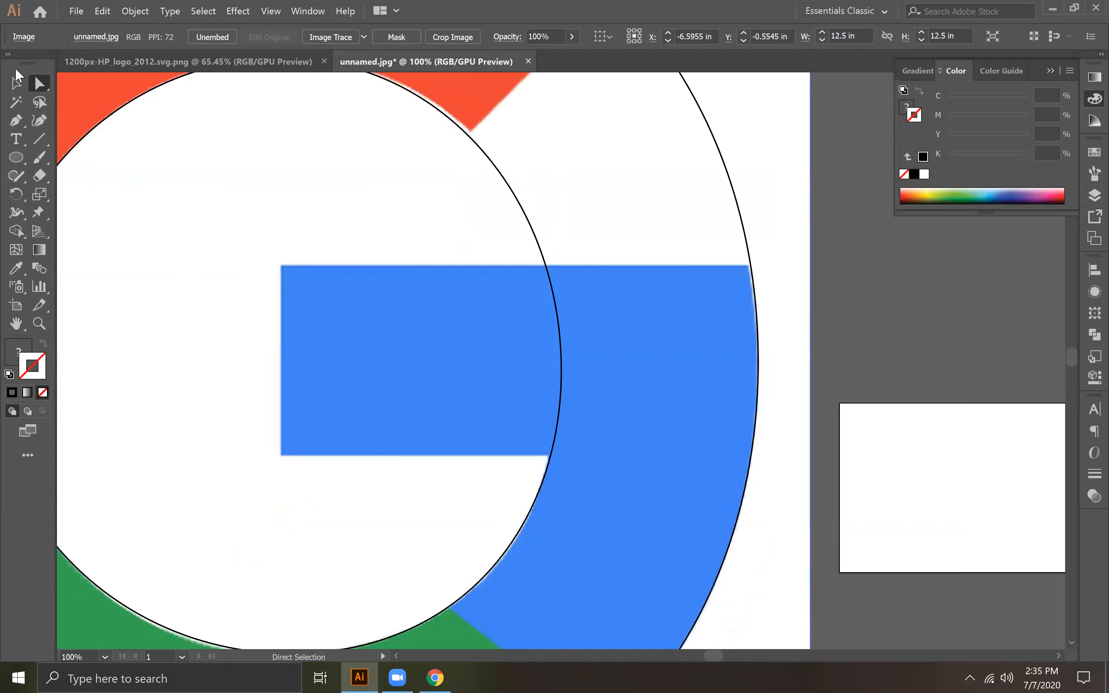
pyautogui.click(560, 354)
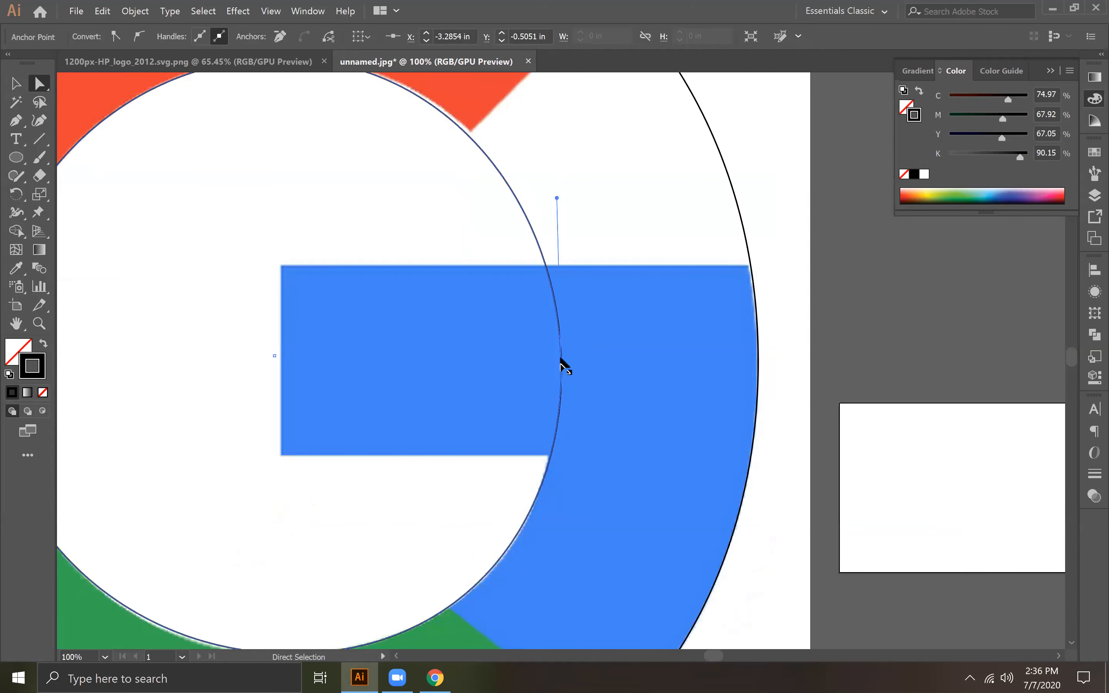
pyautogui.hotkey('ctrl', 'y')
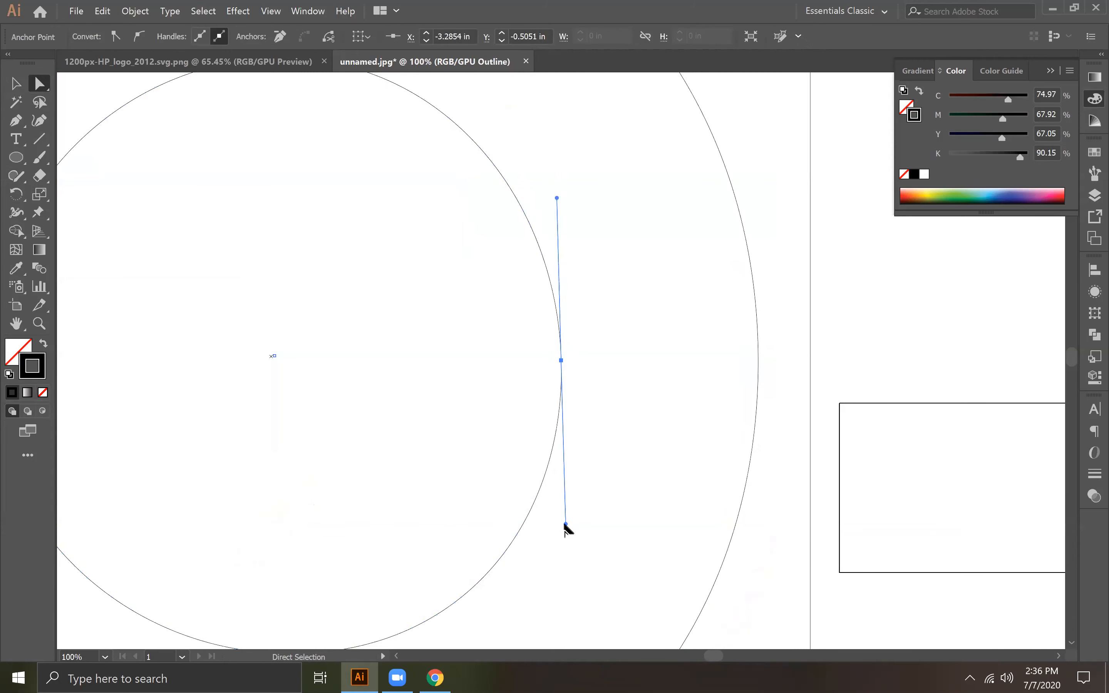
pyautogui.hotkey('ctrl', 'y')
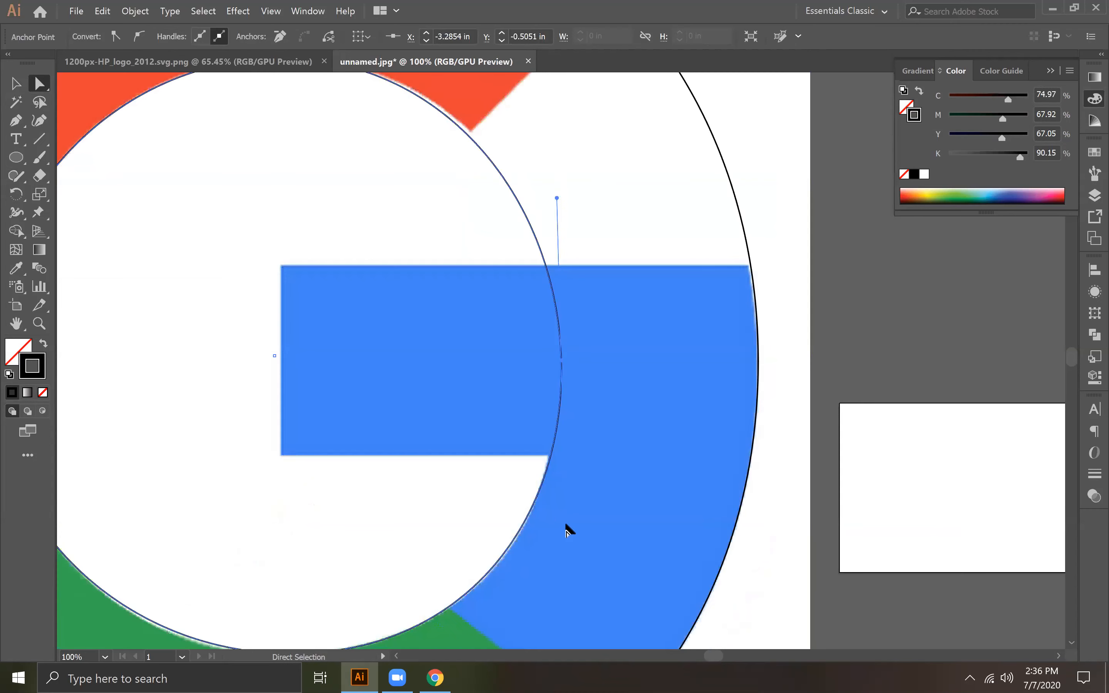
pyautogui.click(565, 525)
pyautogui.moveTo(557, 525); pyautogui.dragTo(556, 534)
pyautogui.moveTo(558, 532)
pyautogui.mouseDown()
pyautogui.moveTo(549, 544)
pyautogui.moveTo(558, 538)
pyautogui.mouseUp()
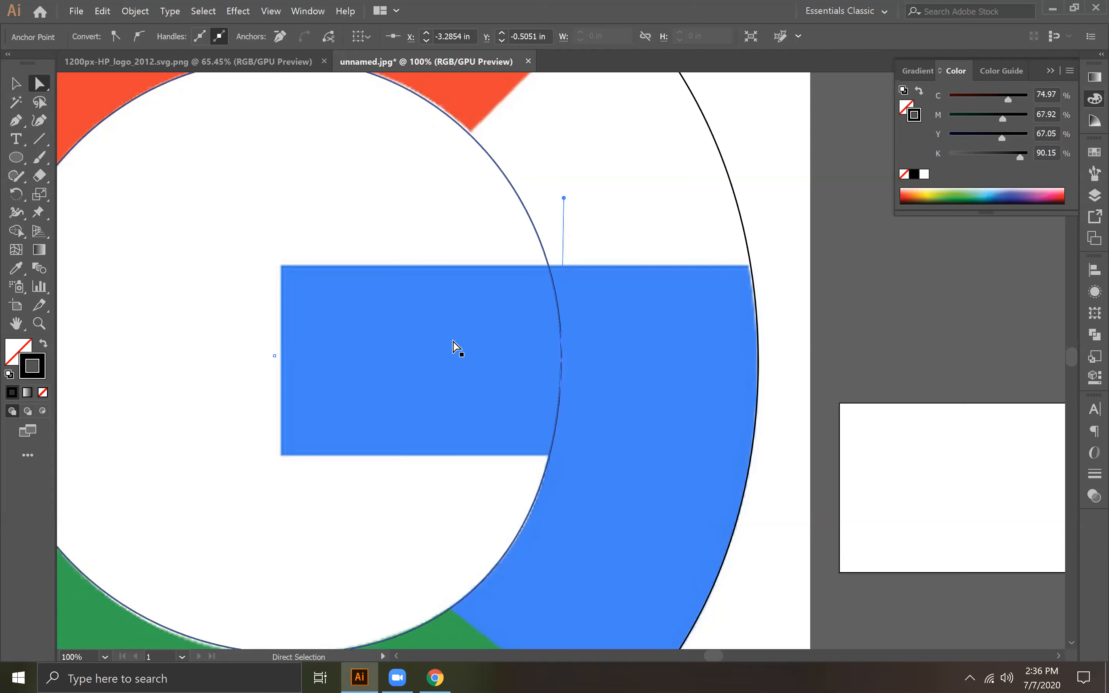
# Step: Select the outer and inner circles together, remove their stroke and fill both with solid black
pyautogui.moveTo(562, 195); pyautogui.dragTo(651, 305)
pyautogui.press('space')
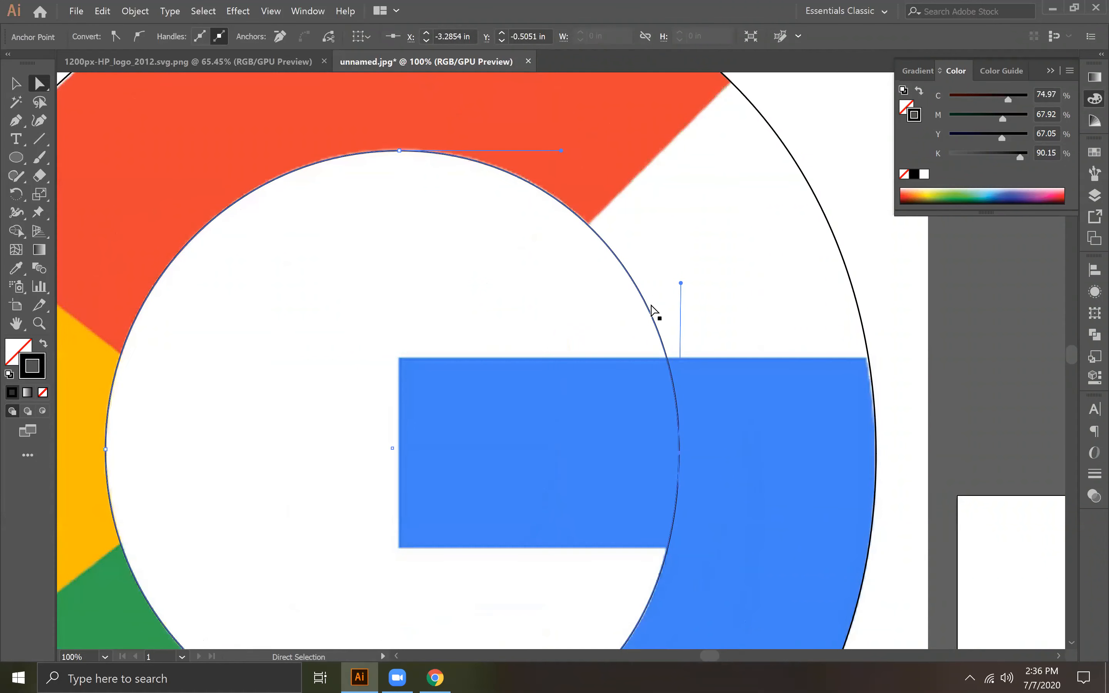
pyautogui.hotkey('ctrl', '-')
pyautogui.hotkey('ctrl', '-')
pyautogui.hotkey('ctrl', '-')
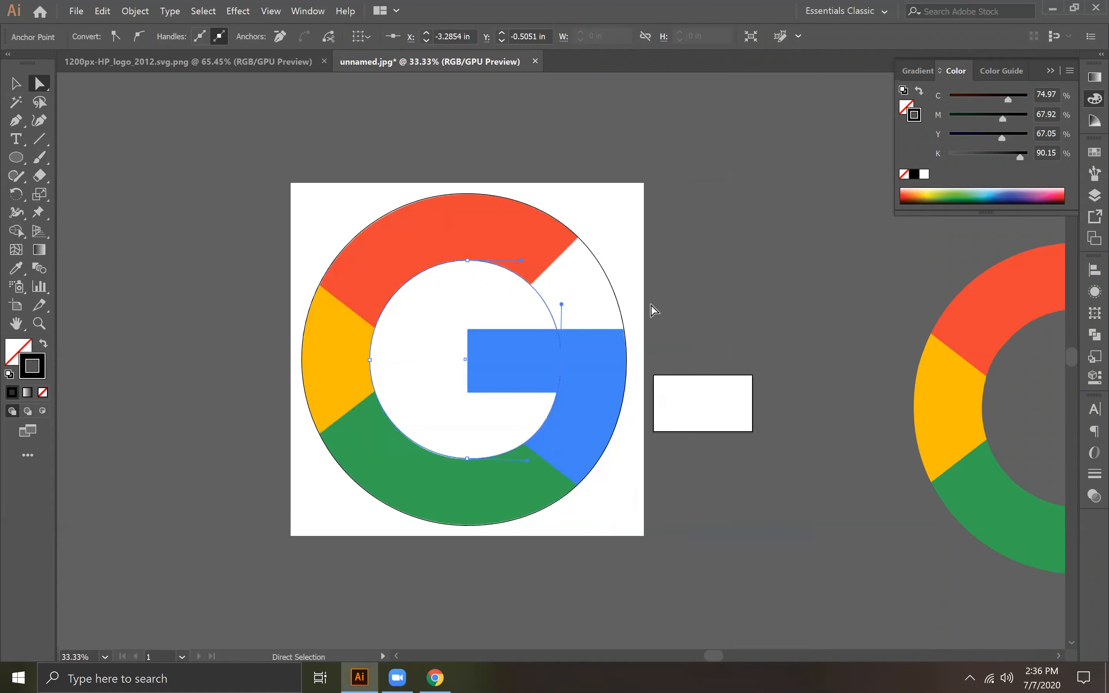
pyautogui.click(15, 83)
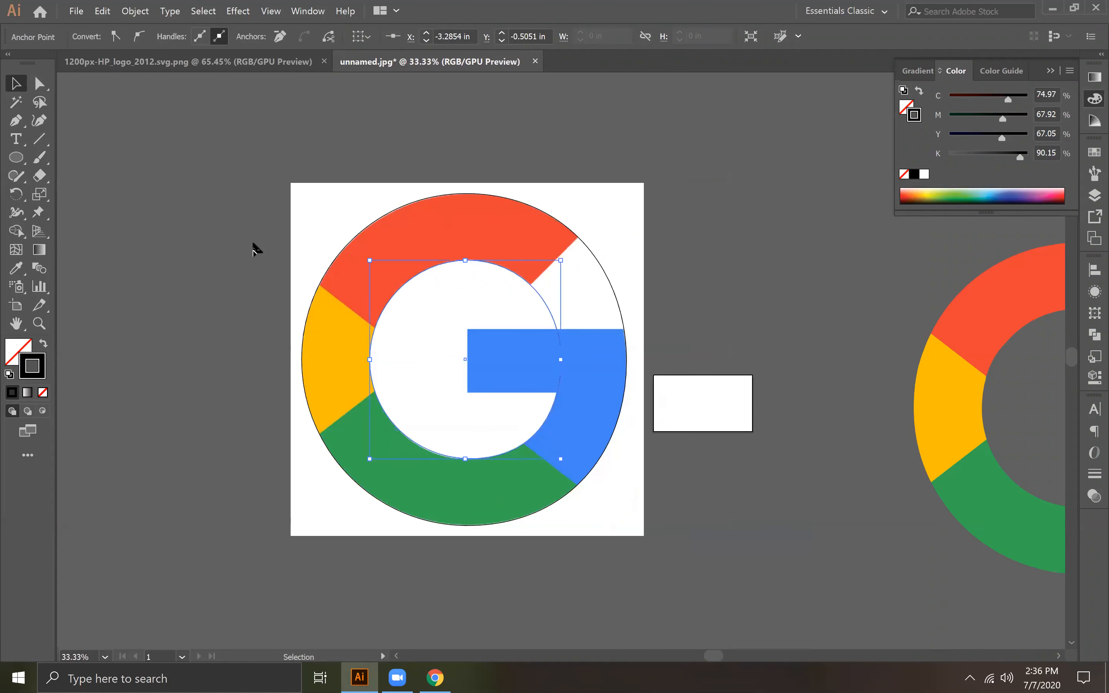
pyautogui.click(254, 244)
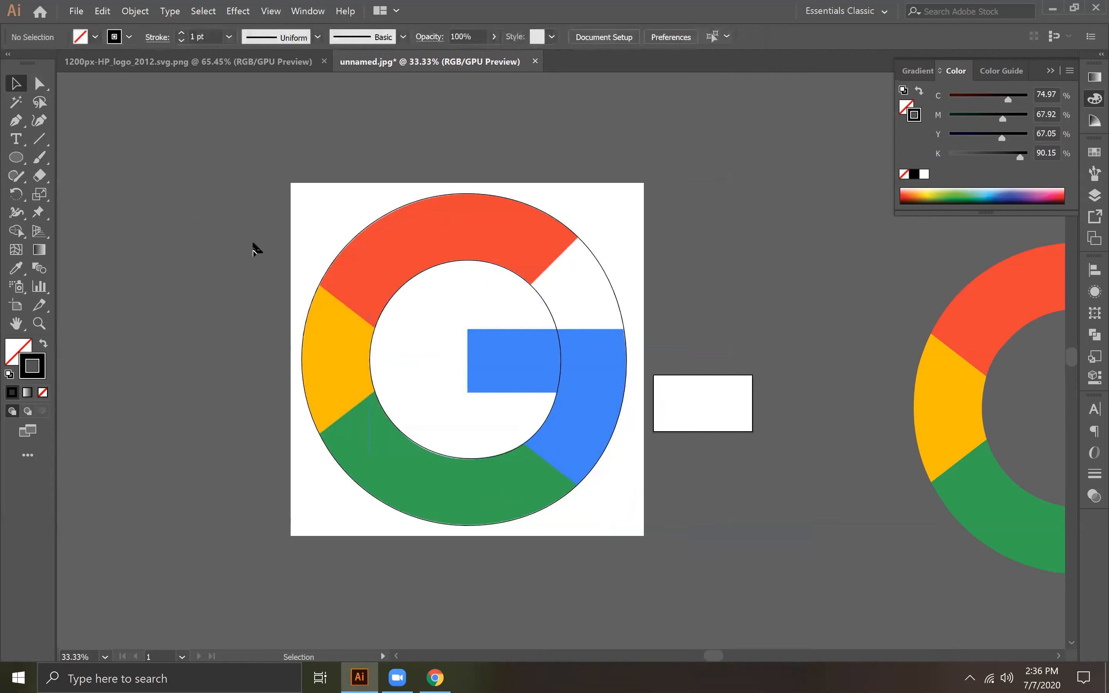
pyautogui.click(598, 259)
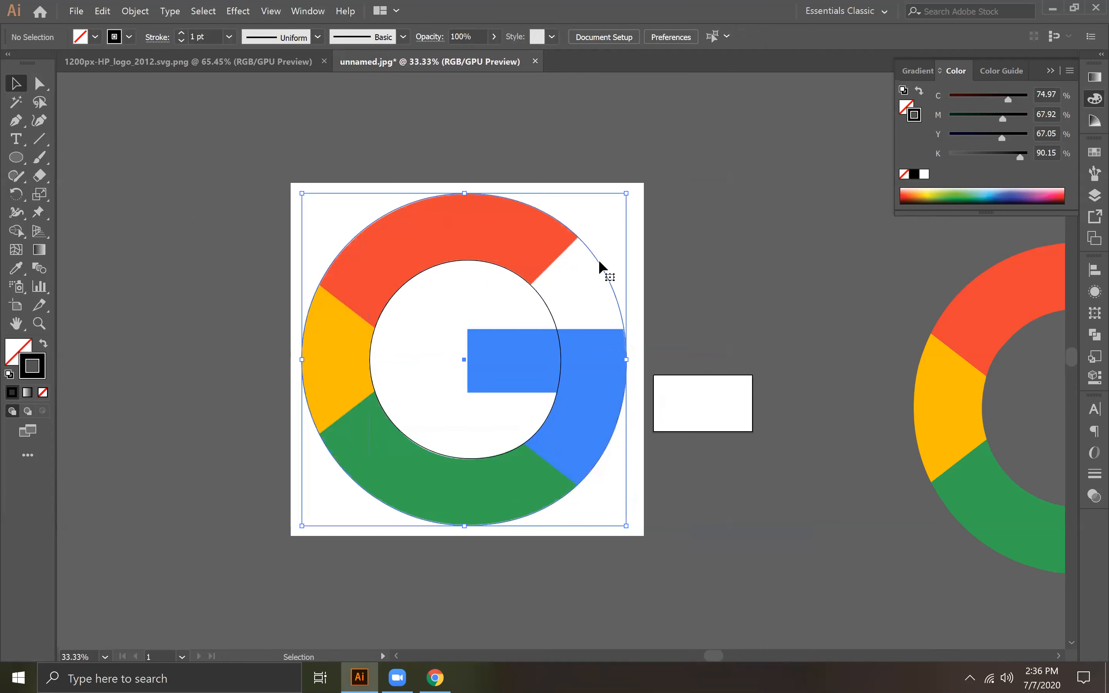
pyautogui.keyDown('shift'); pyautogui.click(541, 298); pyautogui.keyUp('shift')
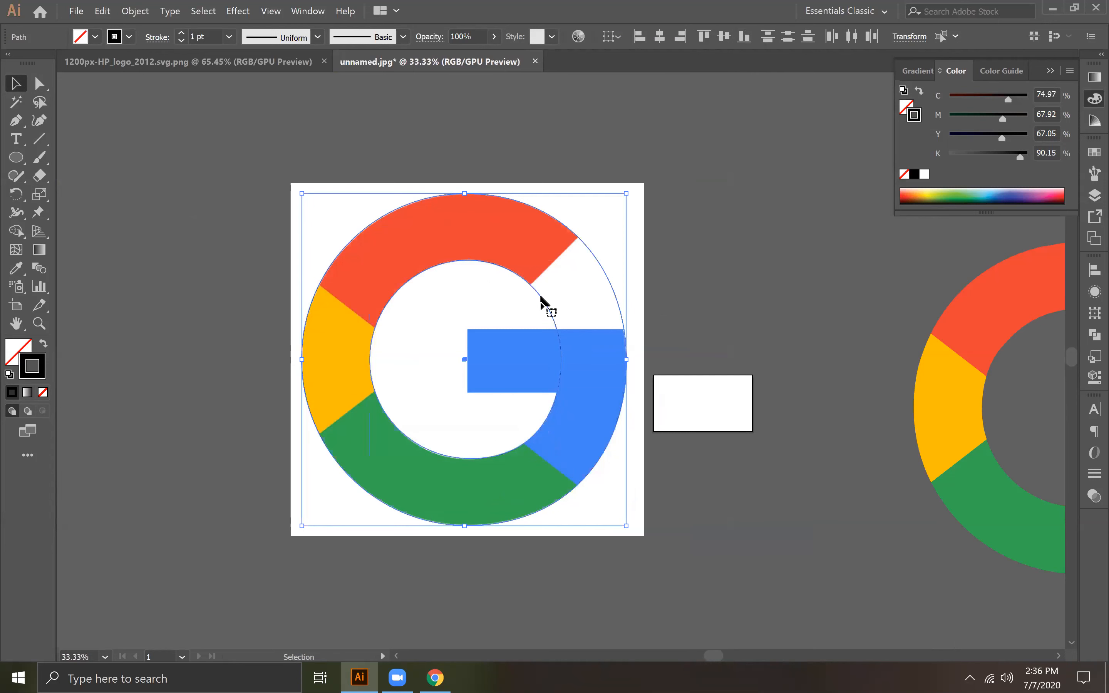
pyautogui.click(1094, 334)
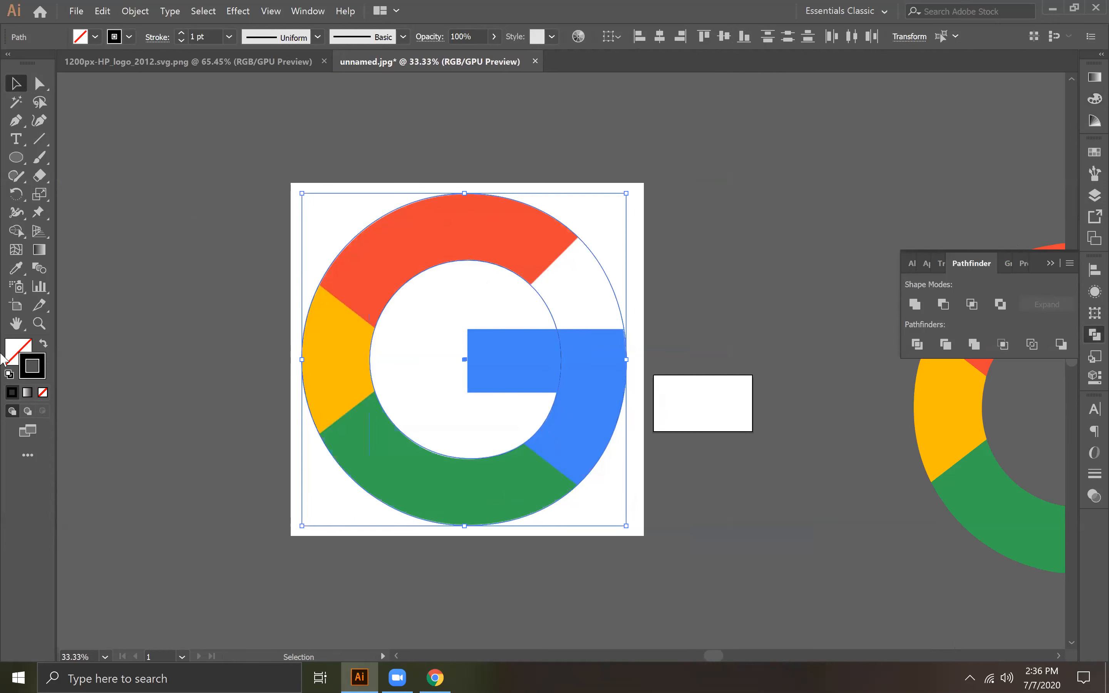
pyautogui.click(43, 392)
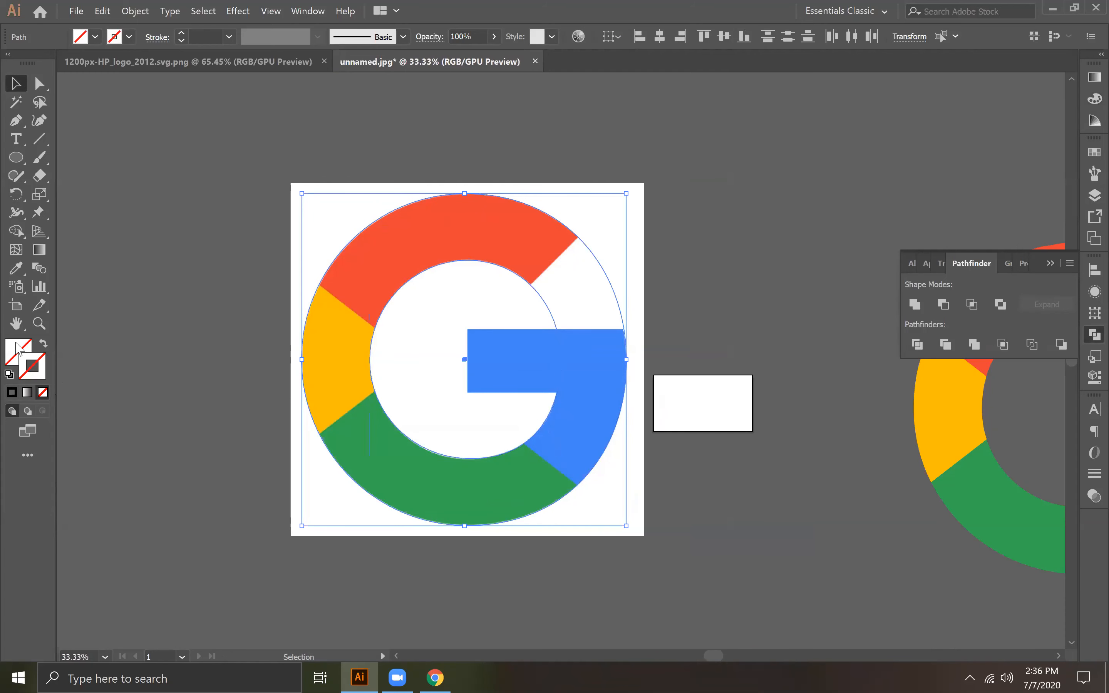
pyautogui.click(18, 349)
pyautogui.click(11, 393)
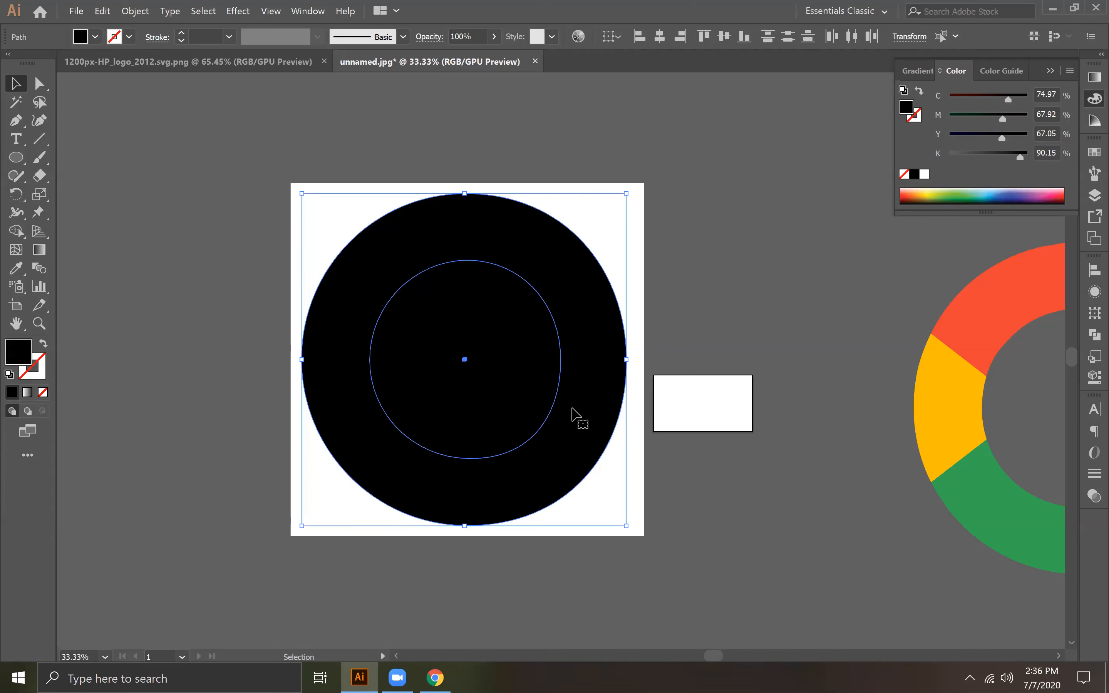
# Step: Remove the black fill from both circles and undo the accidental move of the logo image
pyautogui.click(42, 392)
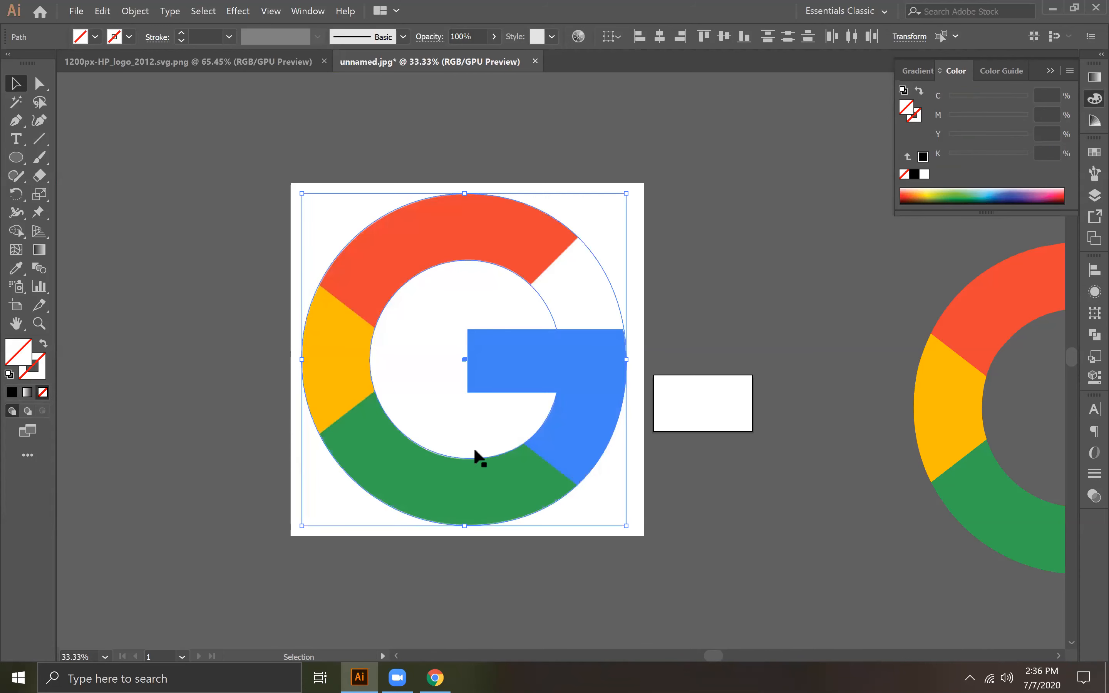
pyautogui.click(557, 327)
pyautogui.click(581, 362)
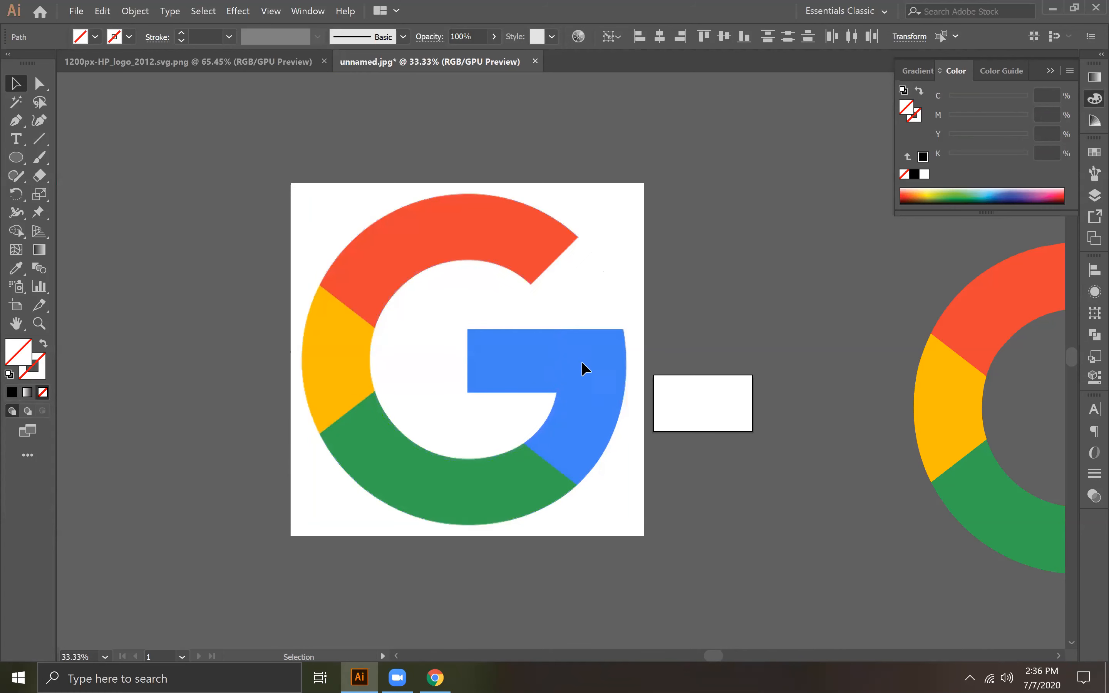
pyautogui.moveTo(506, 303); pyautogui.dragTo(550, 301)
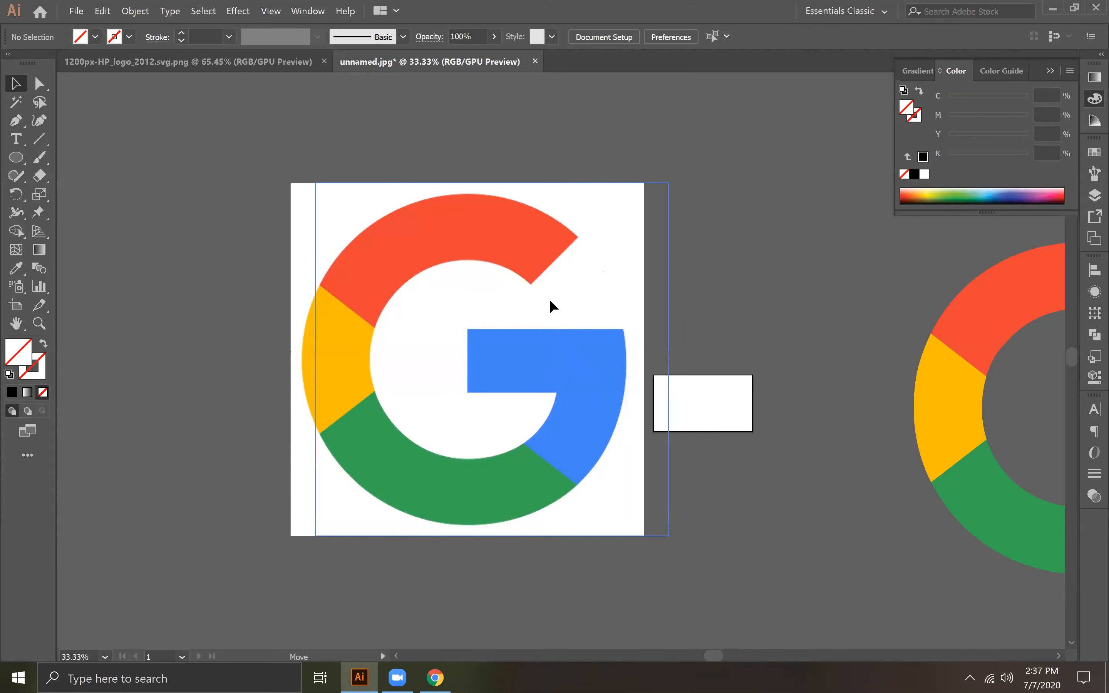
pyautogui.hotkey('ctrl', 'z')
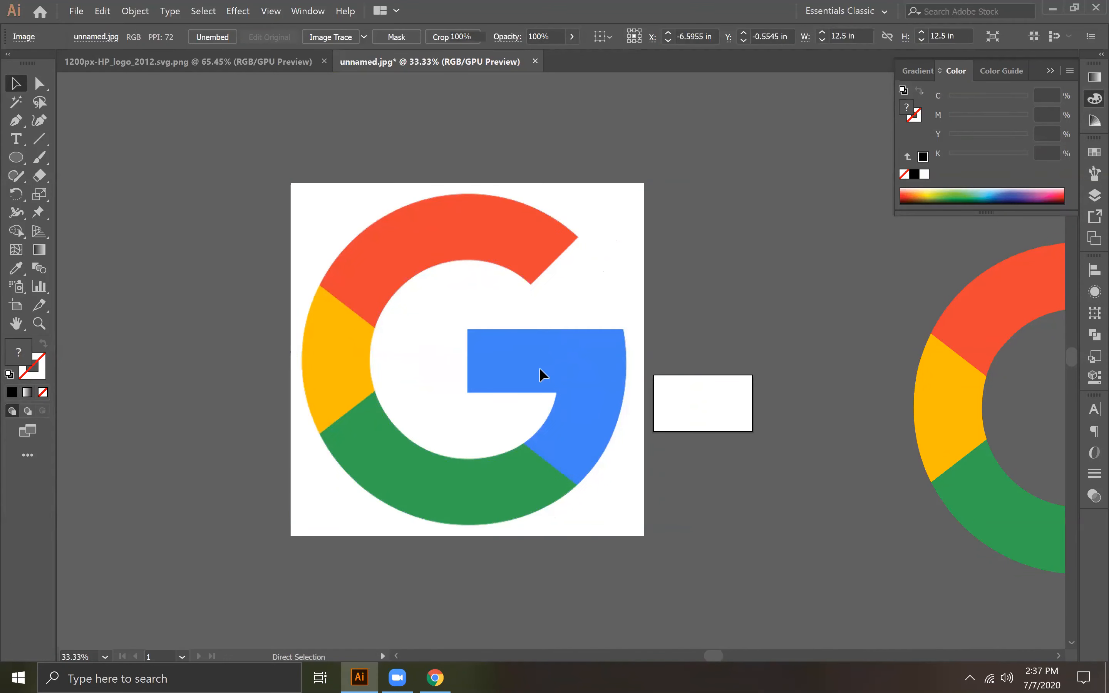
# Step: Move the inner circle's bottom anchor slightly so the curve follows the inner edge of the green section
pyautogui.click(531, 434)
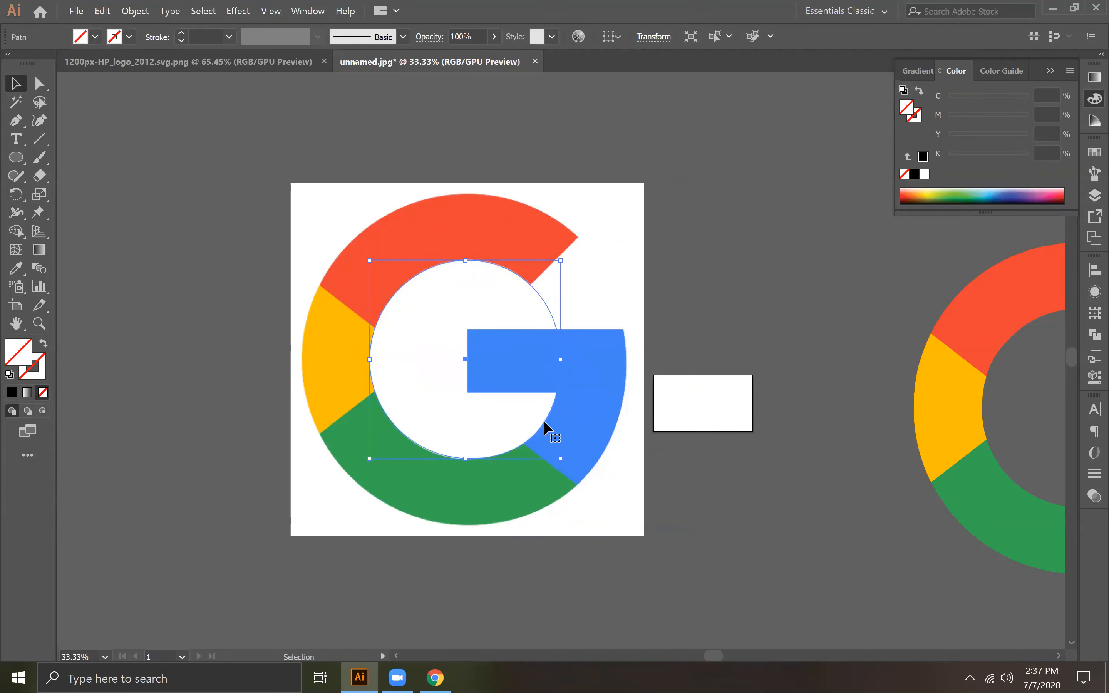
pyautogui.press('a')
pyautogui.hotkey('ctrl', '+')
pyautogui.hotkey('ctrl', '+')
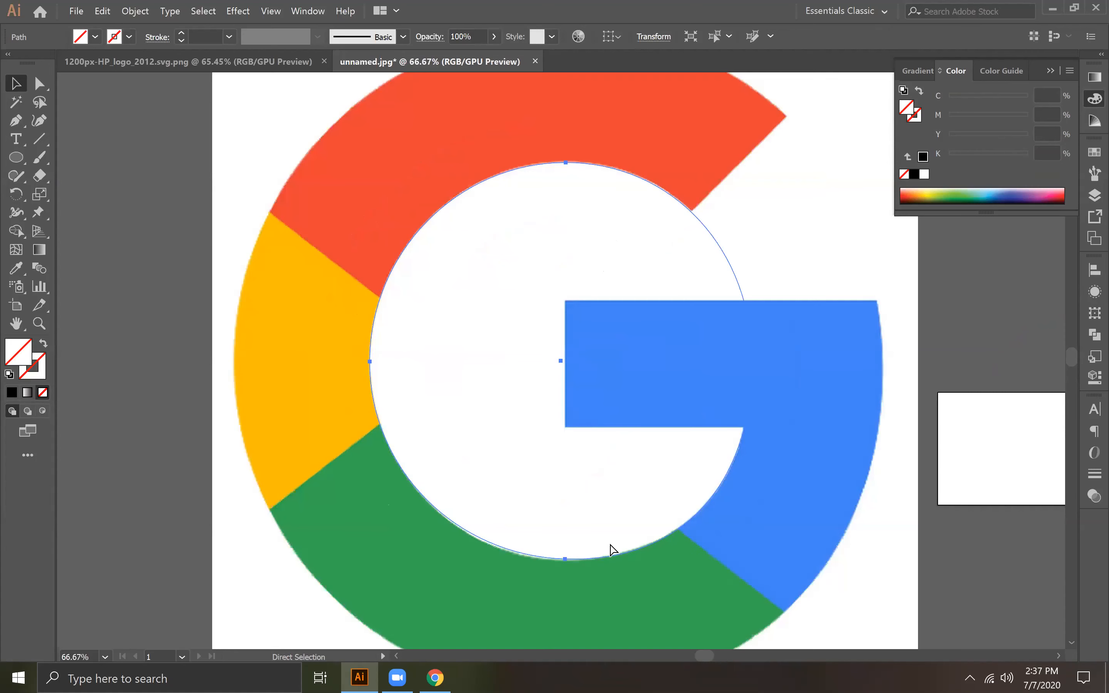
pyautogui.press('v')
pyautogui.click(39, 82)
pyautogui.click(527, 382)
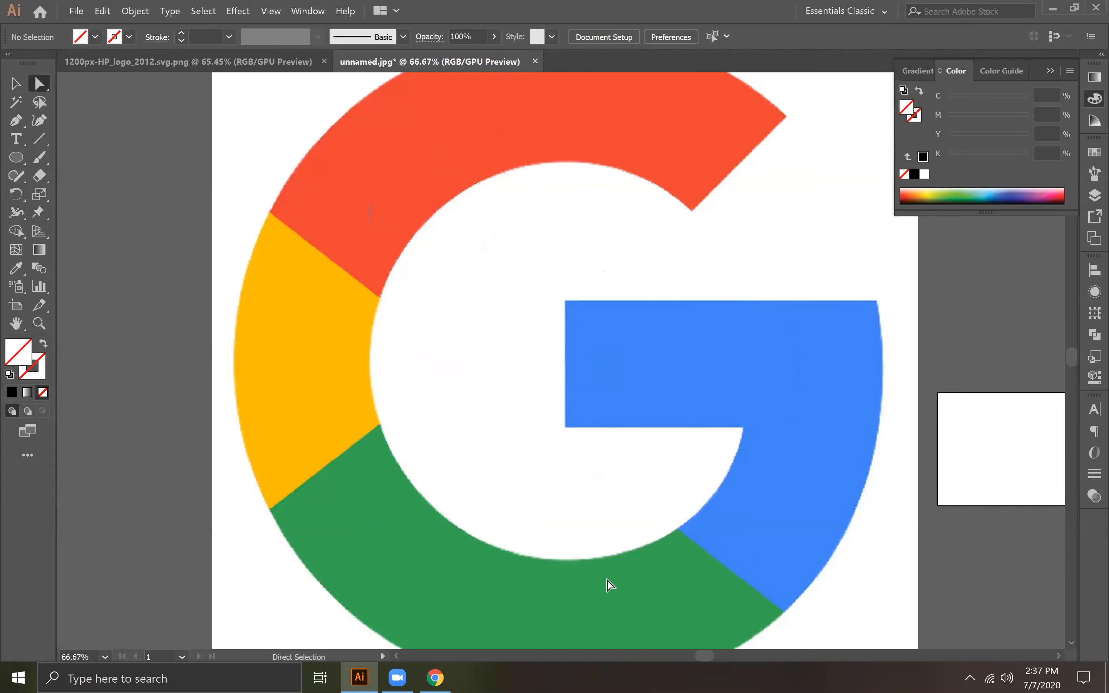
pyautogui.click(566, 560)
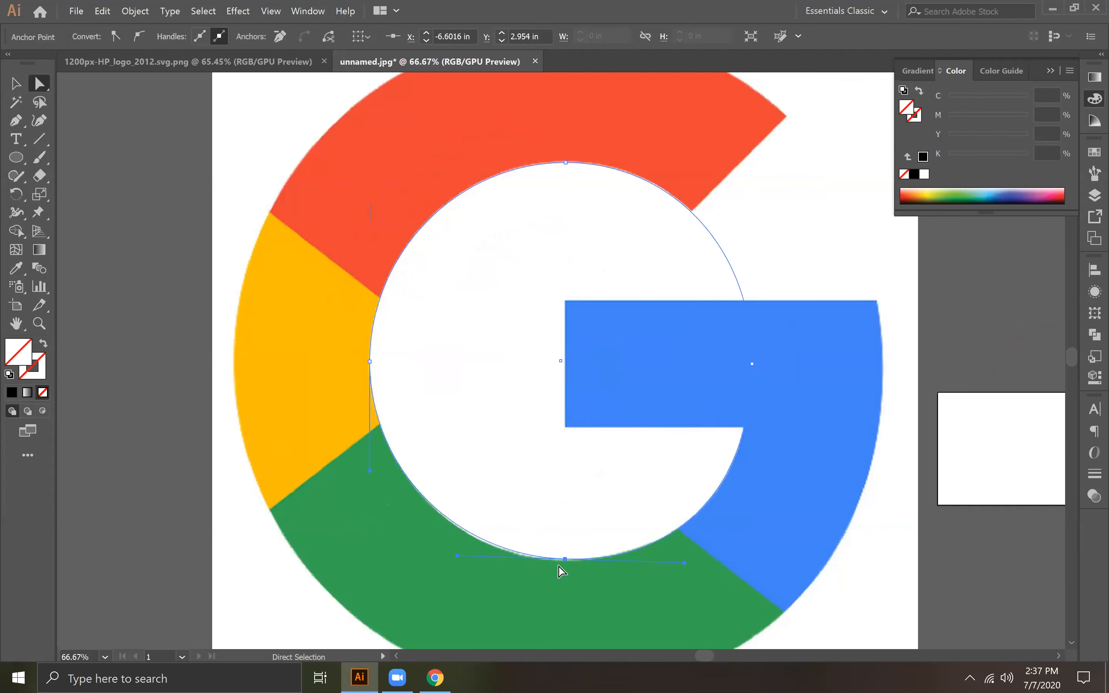
pyautogui.moveTo(563, 563); pyautogui.dragTo(559, 565)
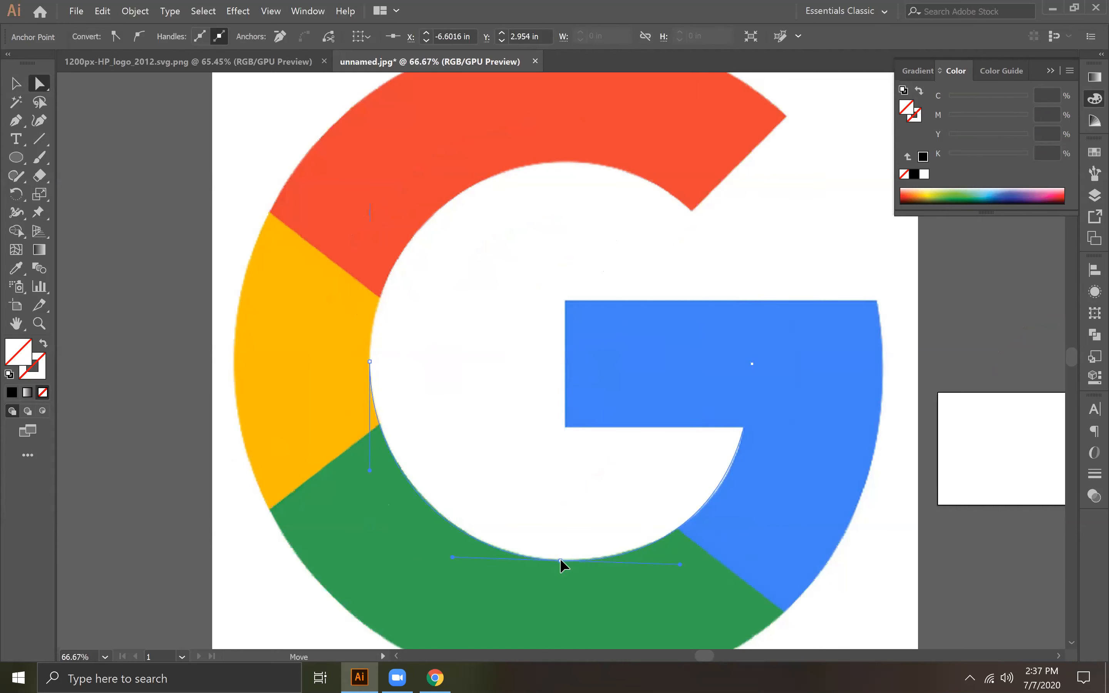
# Step: Fill both circles with solid black and subtract the inner circle from the outer one with Minus Front
pyautogui.click(142, 436)
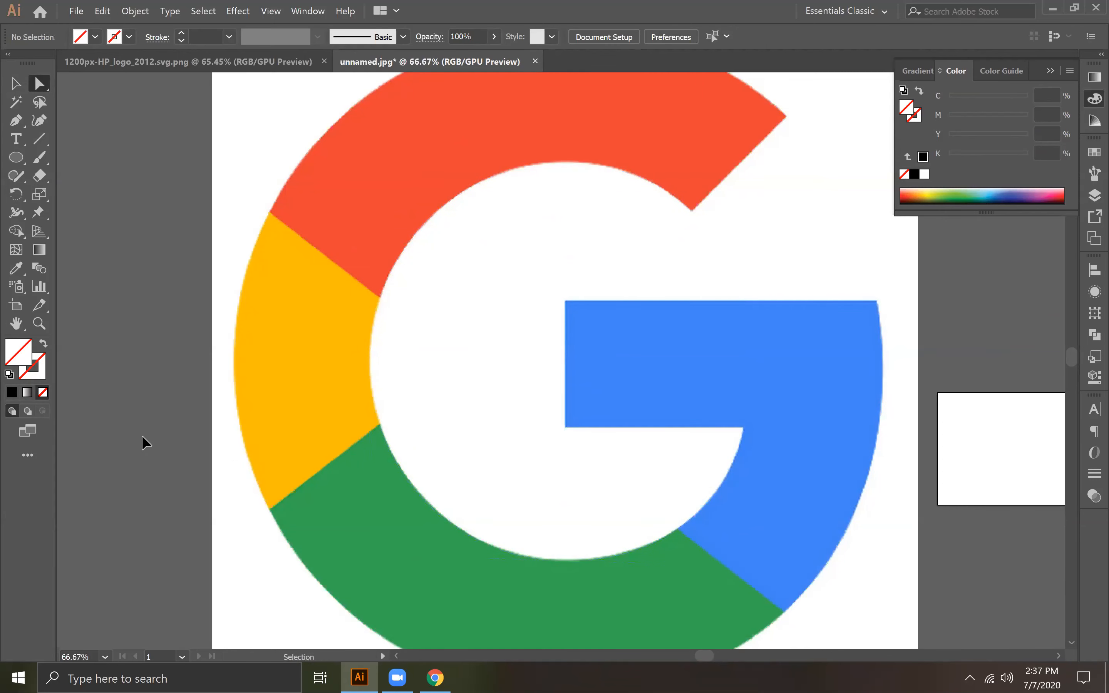
pyautogui.hotkey('ctrl', '-')
pyautogui.hotkey('ctrl', '-')
pyautogui.hotkey('ctrl', '-')
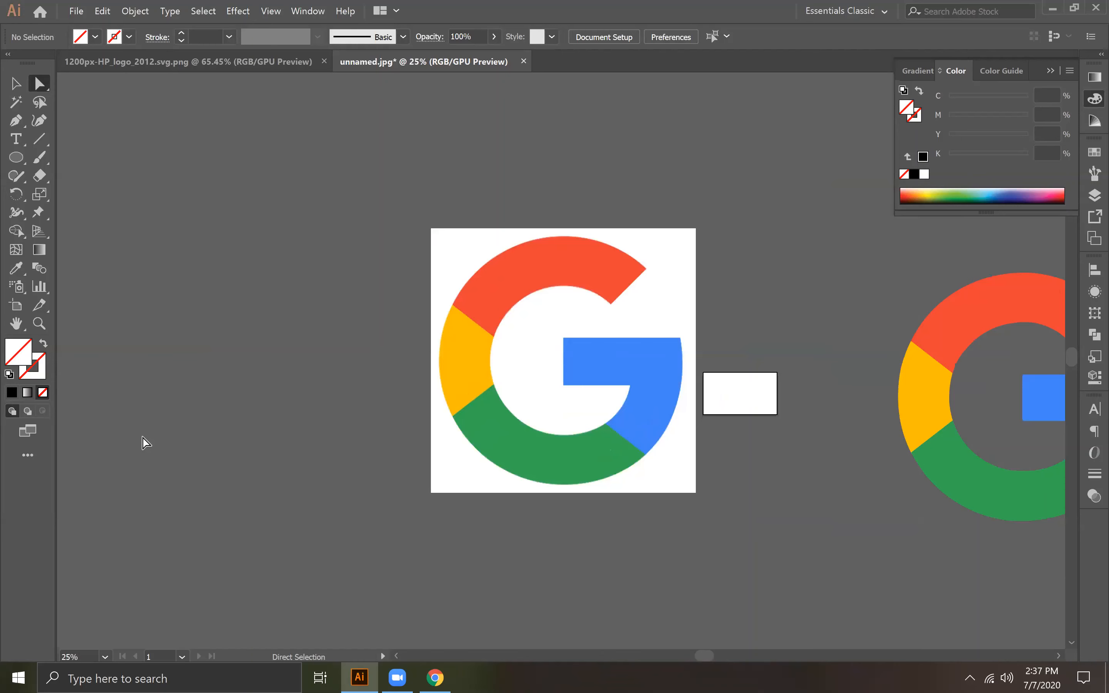
pyautogui.click(561, 509)
pyautogui.click(12, 411)
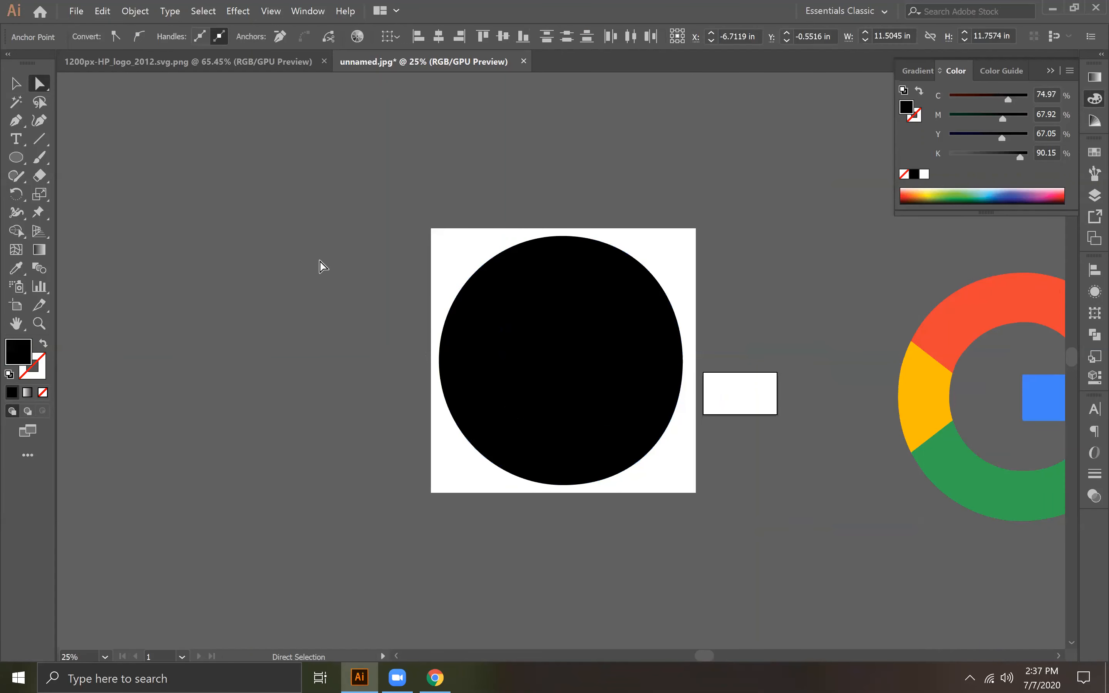
pyautogui.click(1095, 335)
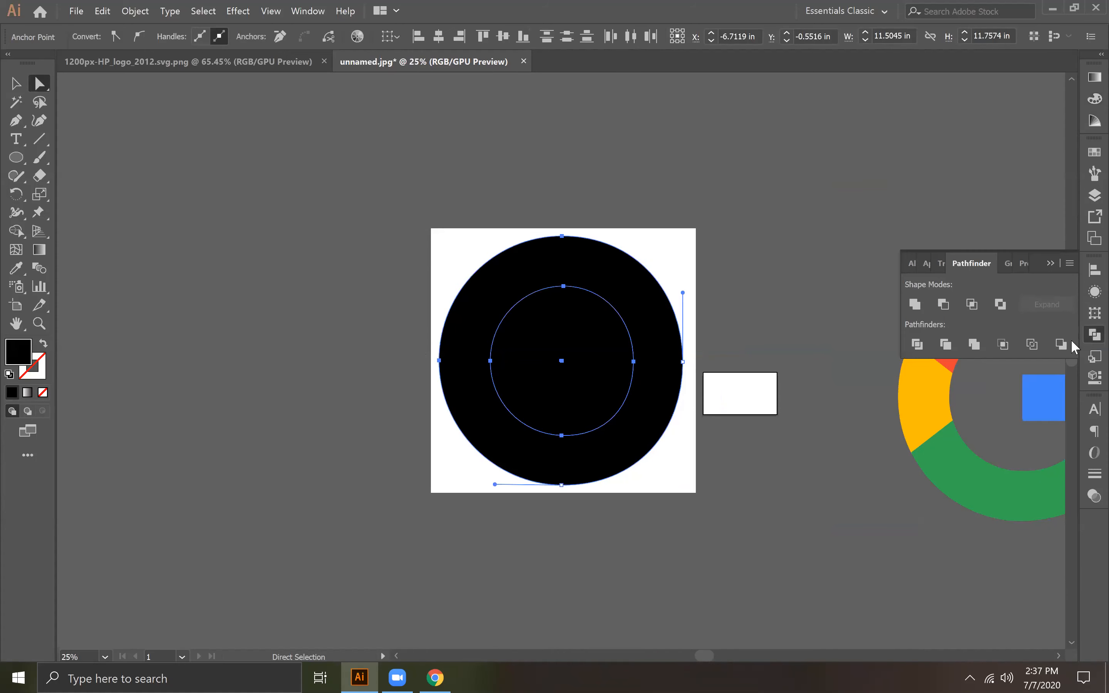
pyautogui.click(943, 304)
pyautogui.click(711, 463)
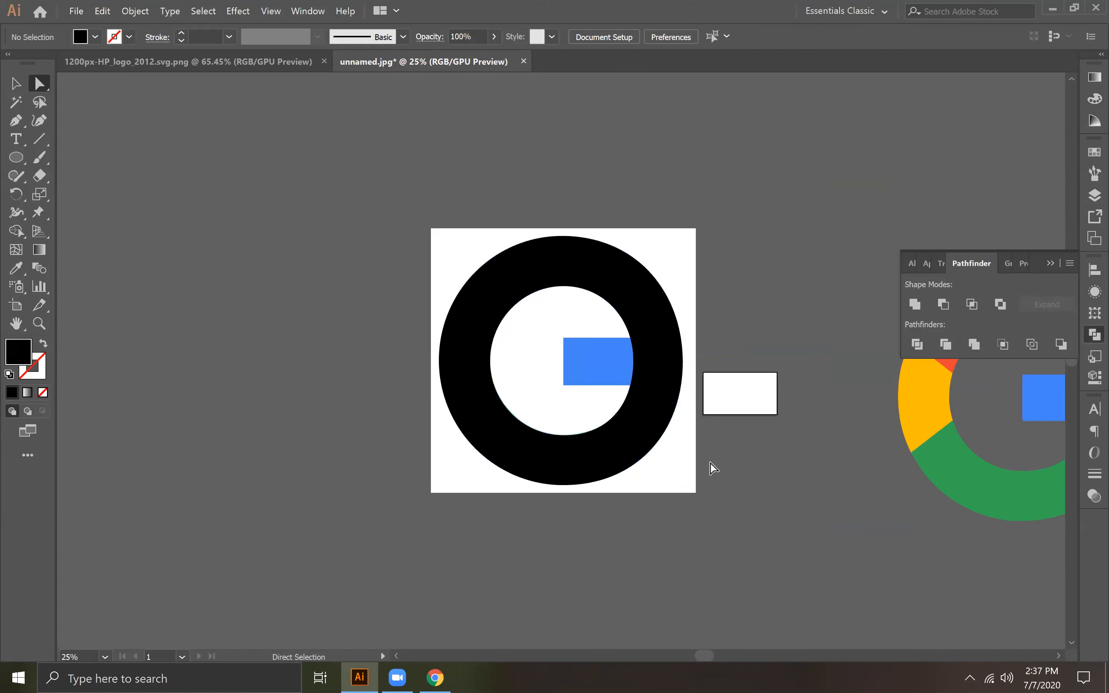
# Step: Remove the fill from the ring so the logo image beneath can be traced
pyautogui.hotkey('ctrl', '=')
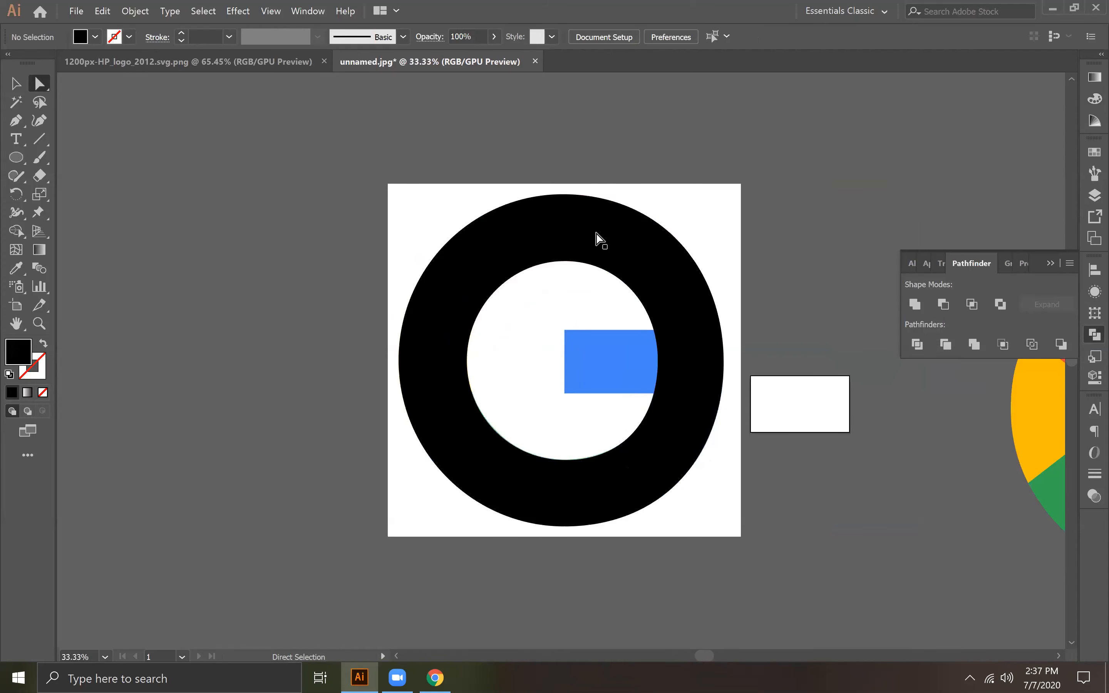
pyautogui.press('v')
pyautogui.click(511, 225)
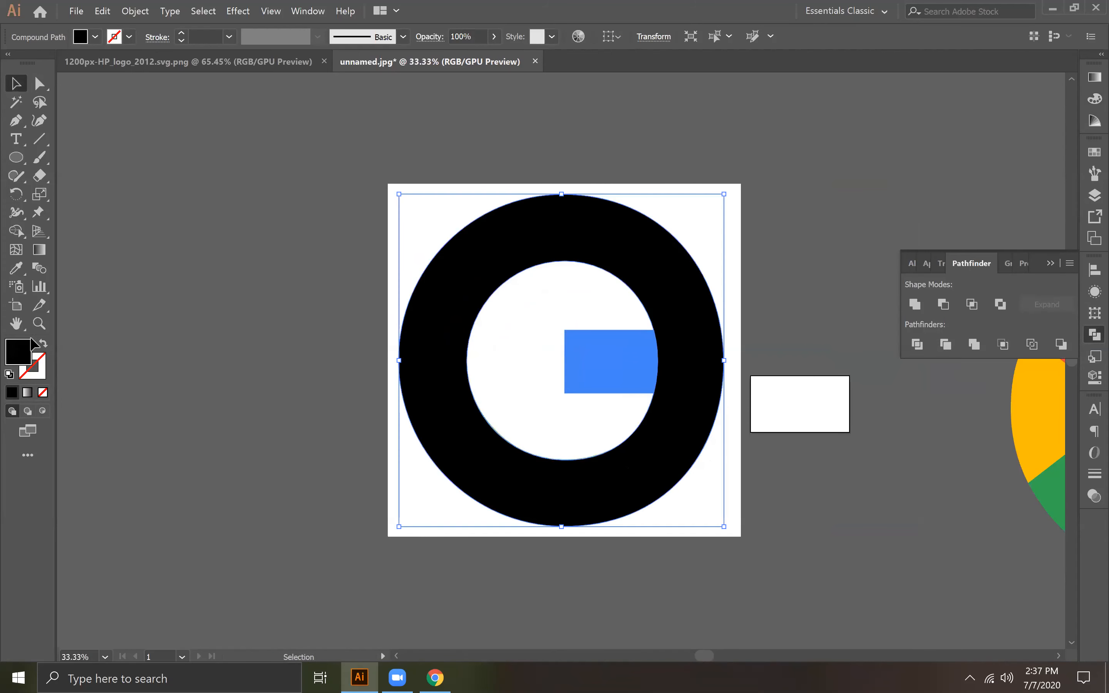
pyautogui.click(41, 393)
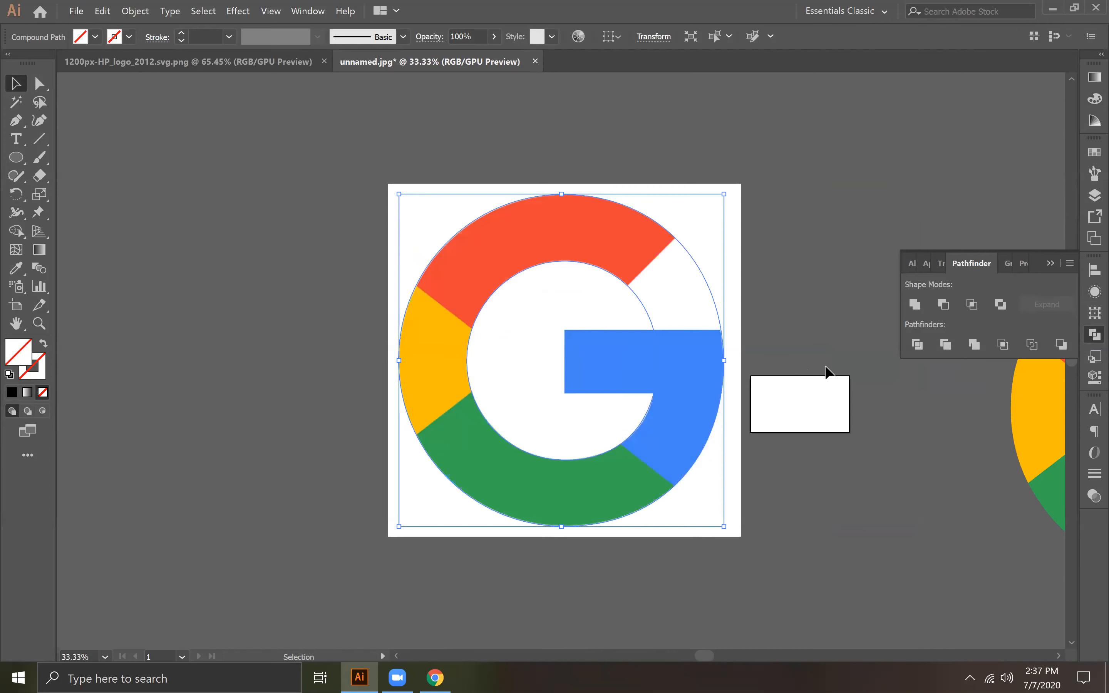
# Step: Draw a rectangle over the logo's blue horizontal bar, extending it to just inside the ring's outer edge
pyautogui.hotkey('ctrl', '=')
pyautogui.moveTo(657, 369); pyautogui.dragTo(529, 366)
pyautogui.click(16, 120)
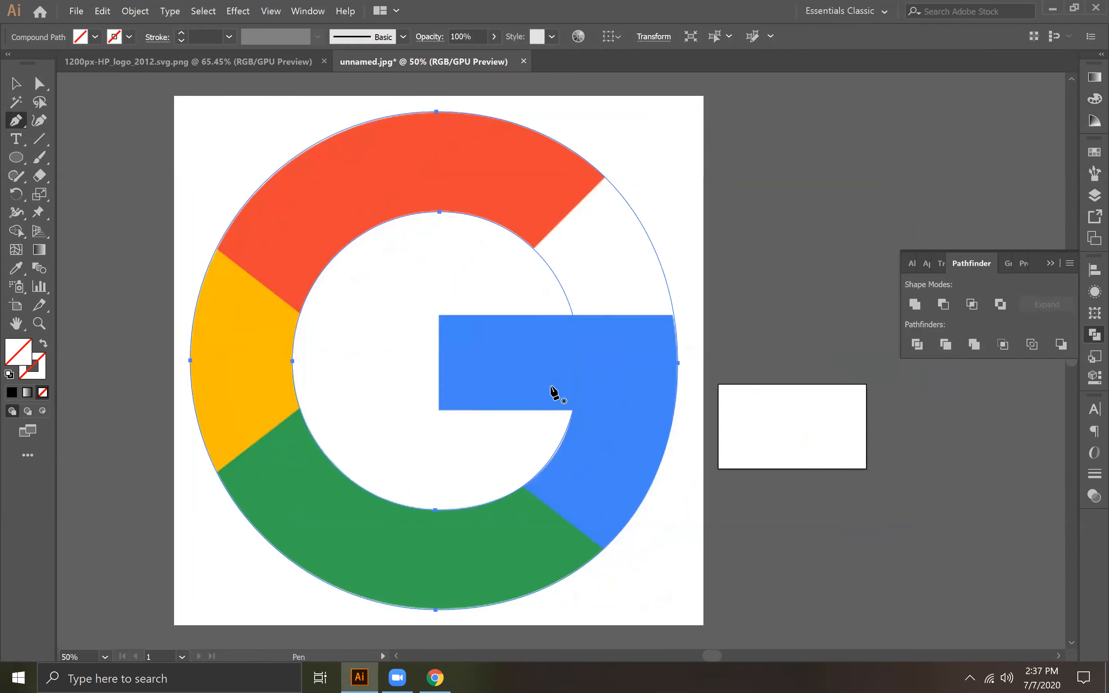
pyautogui.moveTo(16, 157); pyautogui.dragTo(54, 156)
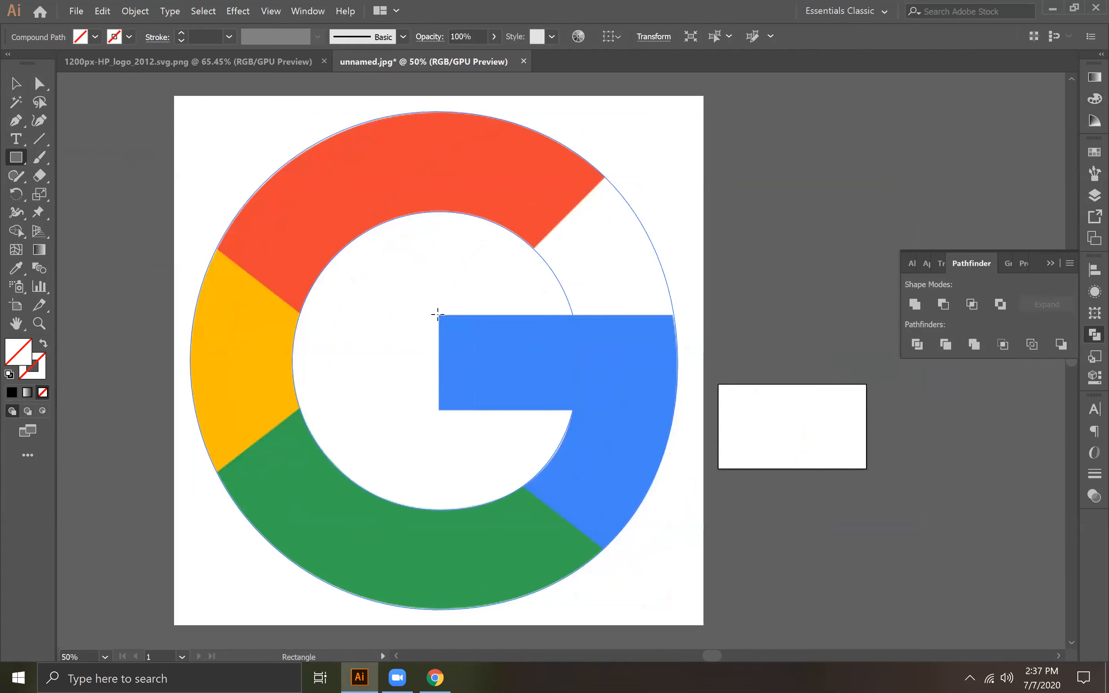
pyautogui.moveTo(438, 314); pyautogui.dragTo(561, 406)
pyautogui.hotkey('ctrl', 'z')
pyautogui.hotkey('ctrl', '=')
pyautogui.hotkey('ctrl', '=')
pyautogui.press('space')
pyautogui.moveTo(699, 410); pyautogui.dragTo(462, 375)
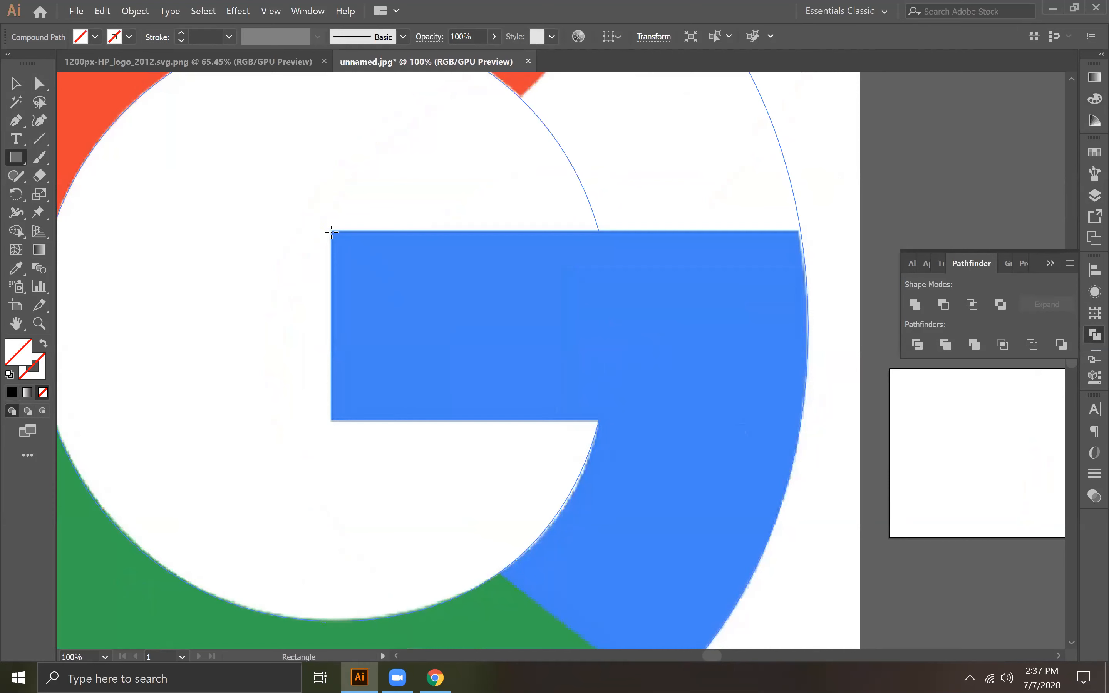
pyautogui.moveTo(331, 230); pyautogui.dragTo(785, 418)
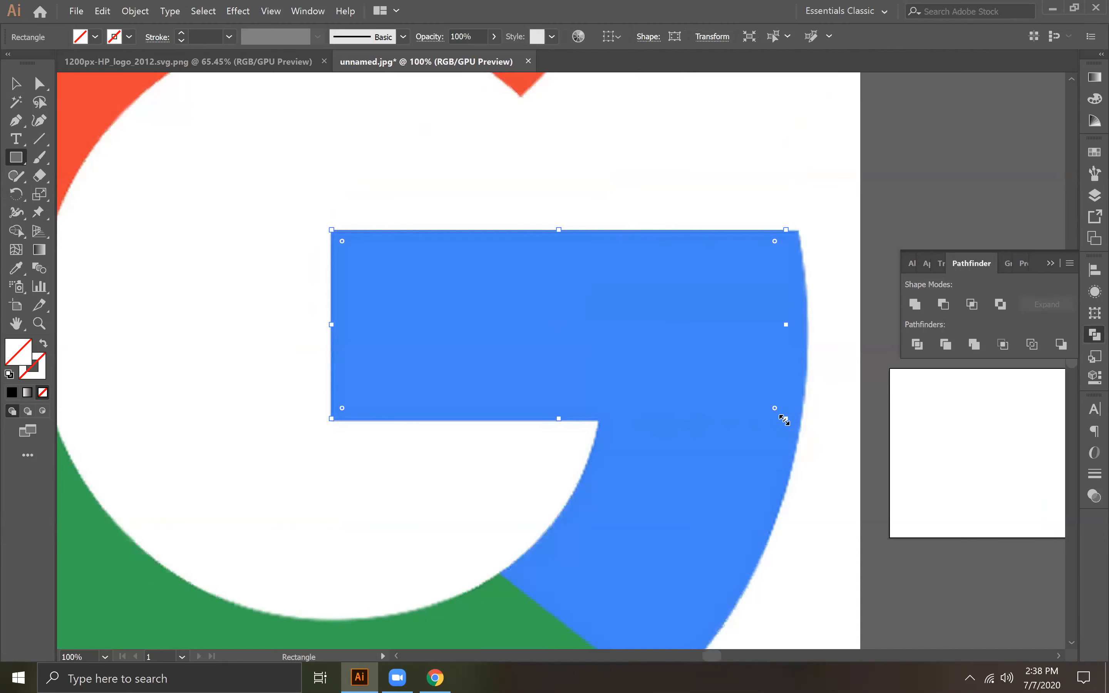
# Step: Select the ring and the bar rectangle together and fill both with solid black
pyautogui.hotkey('ctrl', '-')
pyautogui.hotkey('ctrl', '-')
pyautogui.hotkey('ctrl', '-')
pyautogui.click(14, 88)
pyautogui.moveTo(274, 201); pyautogui.dragTo(619, 508)
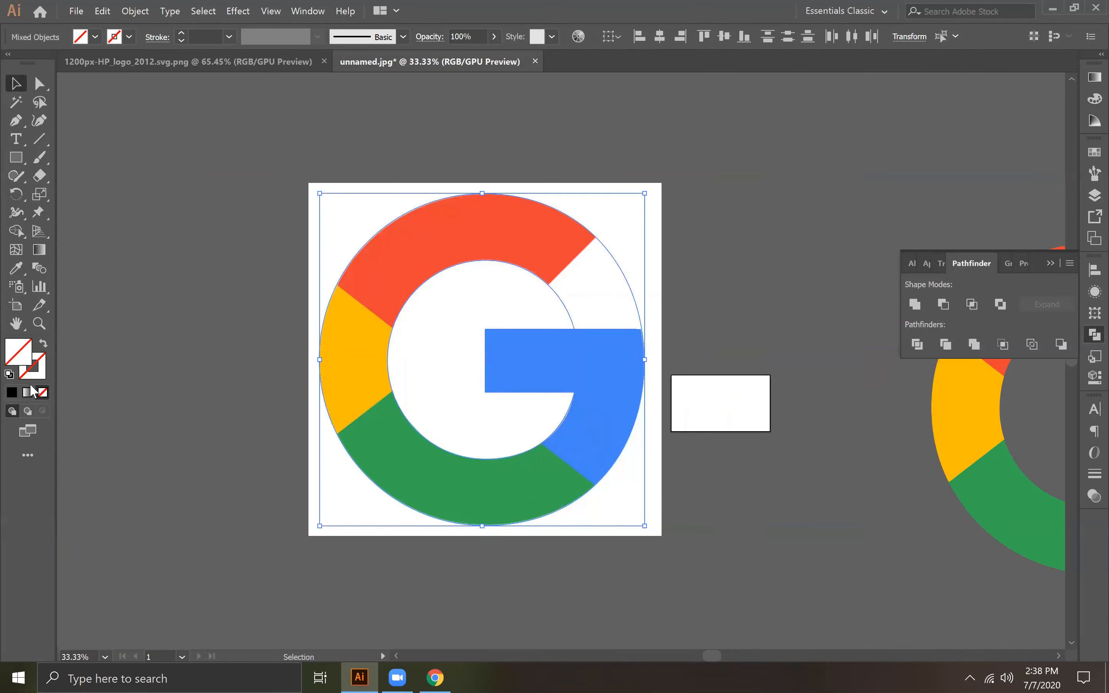
pyautogui.click(12, 392)
pyautogui.click(453, 291)
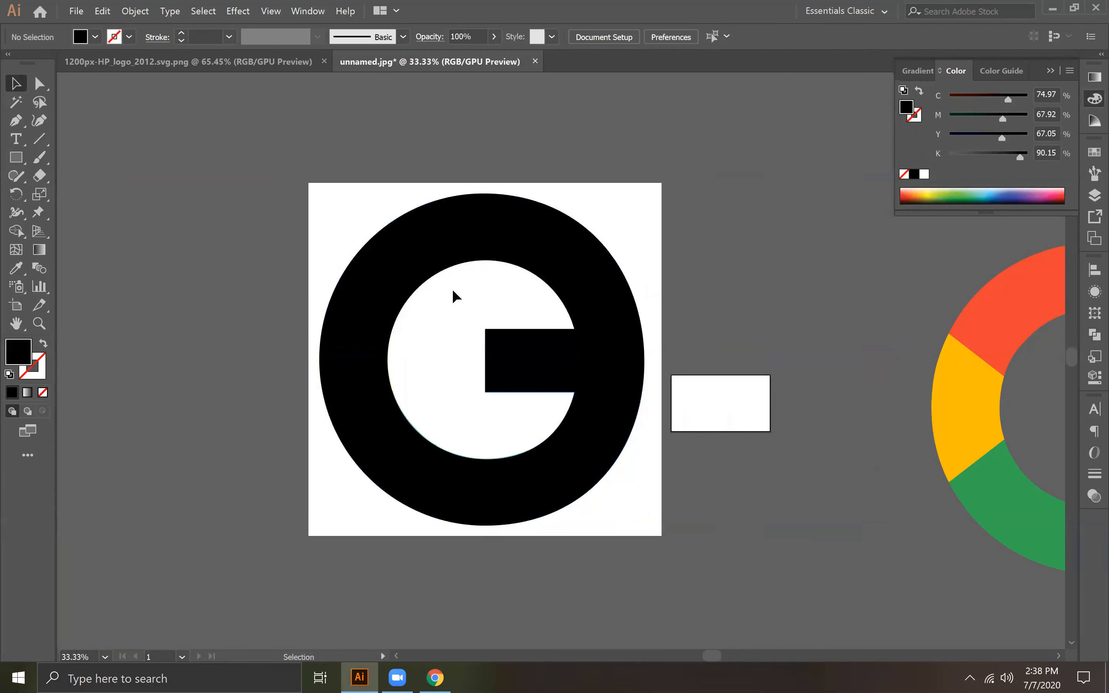
# Step: Unite the ring and the bar rectangle into a single shape
pyautogui.moveTo(299, 174); pyautogui.dragTo(614, 535)
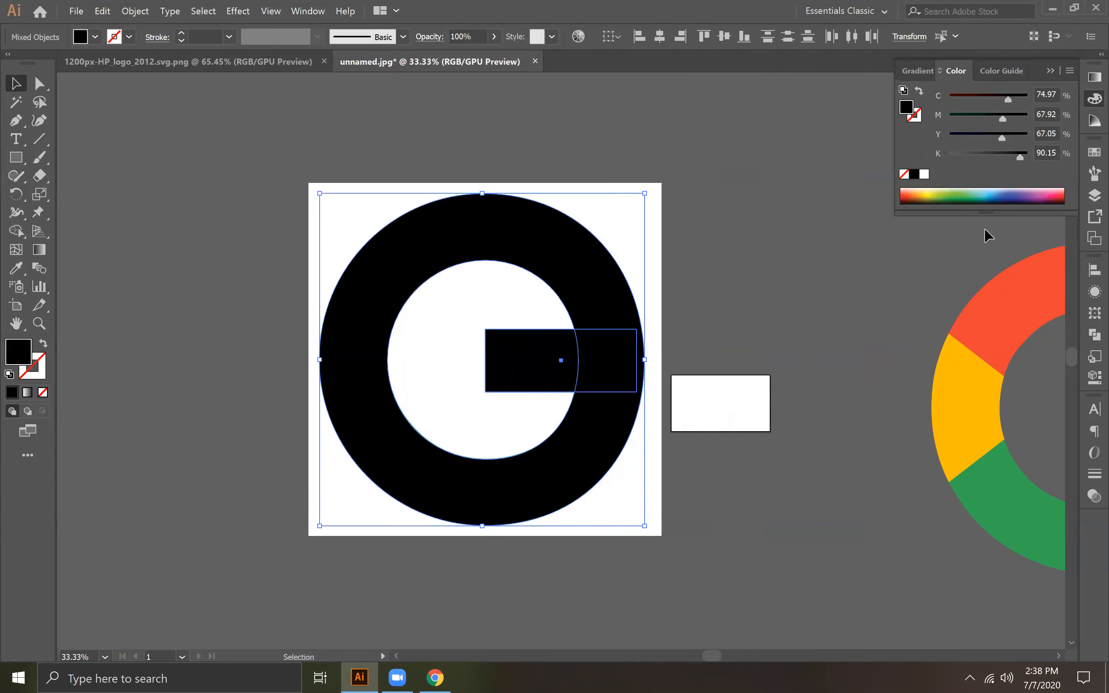
pyautogui.click(1087, 272)
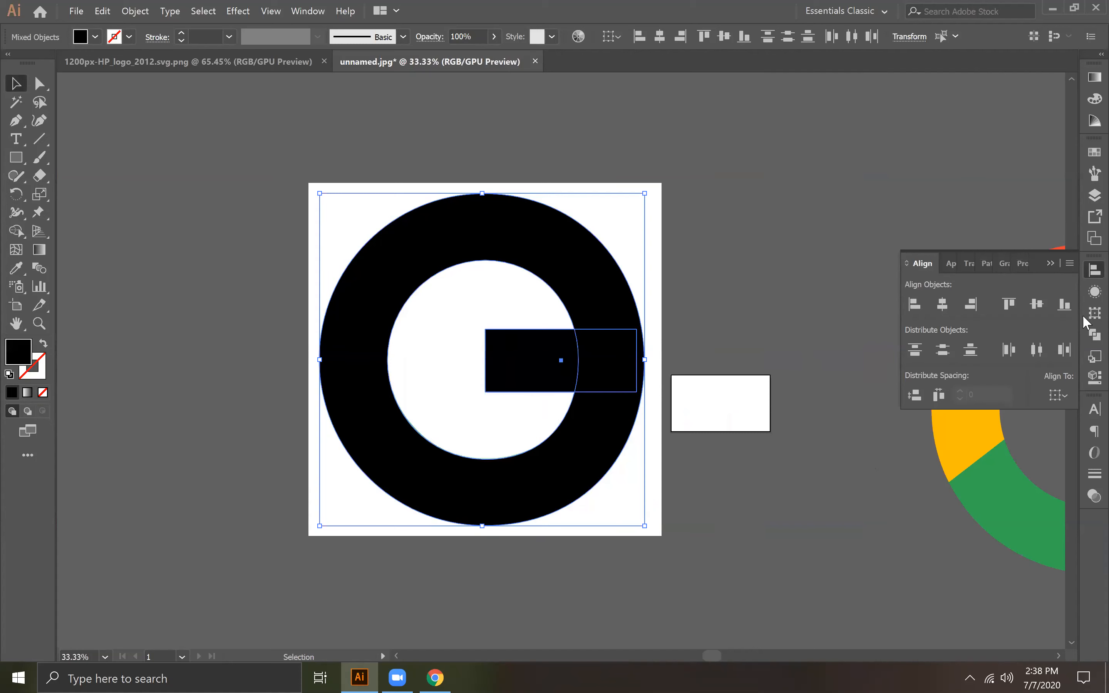
pyautogui.click(1093, 335)
pyautogui.click(915, 304)
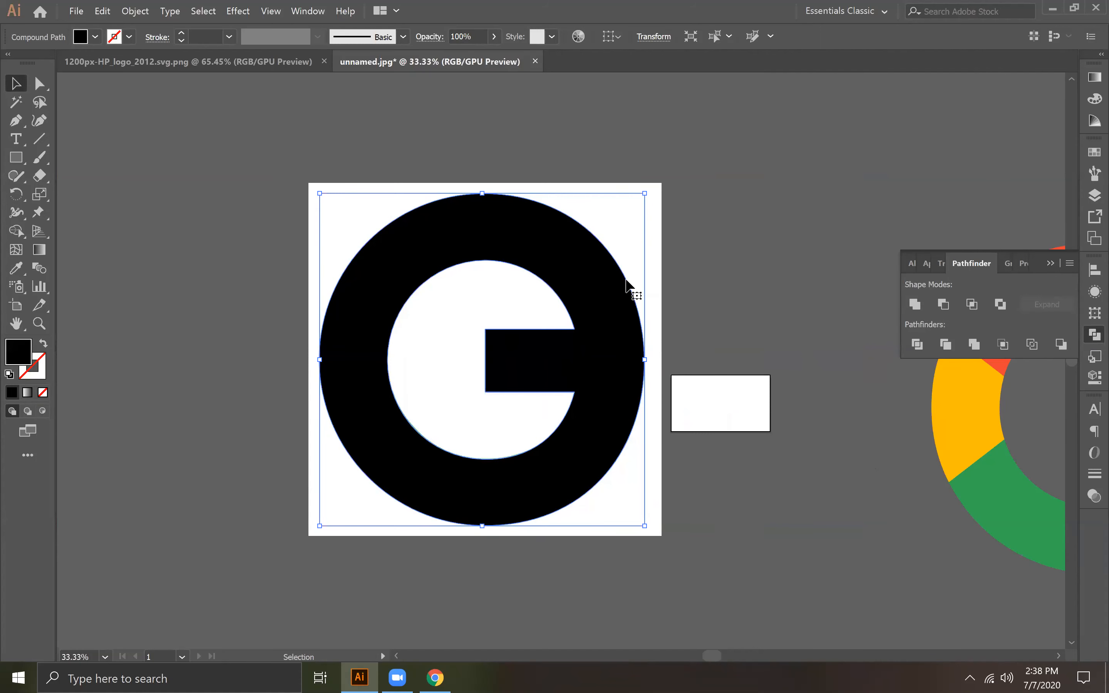
# Step: Remove the fill from the united ring and bar shape
pyautogui.click(704, 282)
pyautogui.click(612, 329)
pyautogui.click(42, 393)
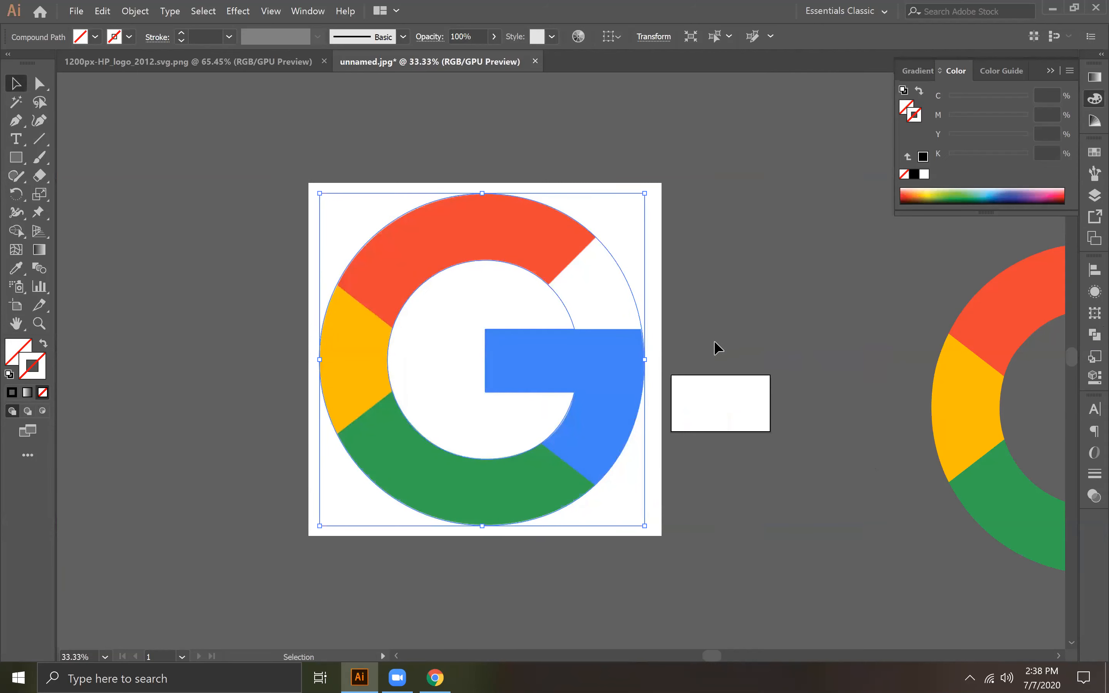
# Step: Draw straight lines along the red section's diagonal end and the blue bar's upper edge, extending both past the ring's edges
pyautogui.hotkey('ctrl', '=')
pyautogui.hotkey('ctrl', '=')
pyautogui.moveTo(790, 273); pyautogui.dragTo(532, 409)
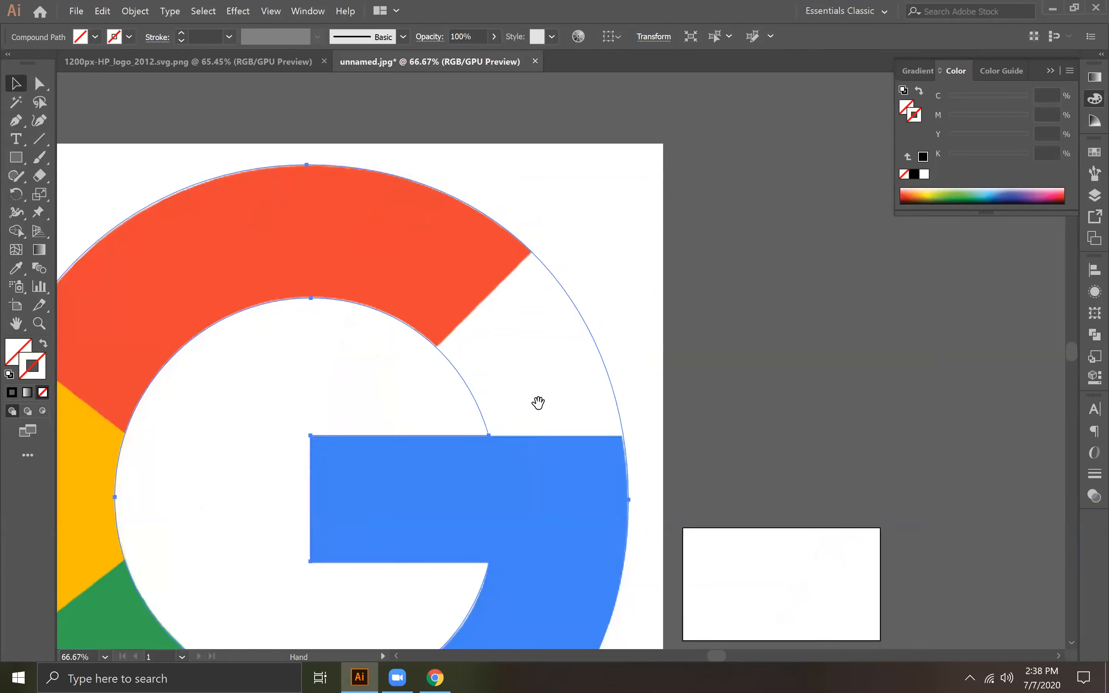
pyautogui.moveTo(366, 338); pyautogui.dragTo(573, 216)
pyautogui.click(38, 140)
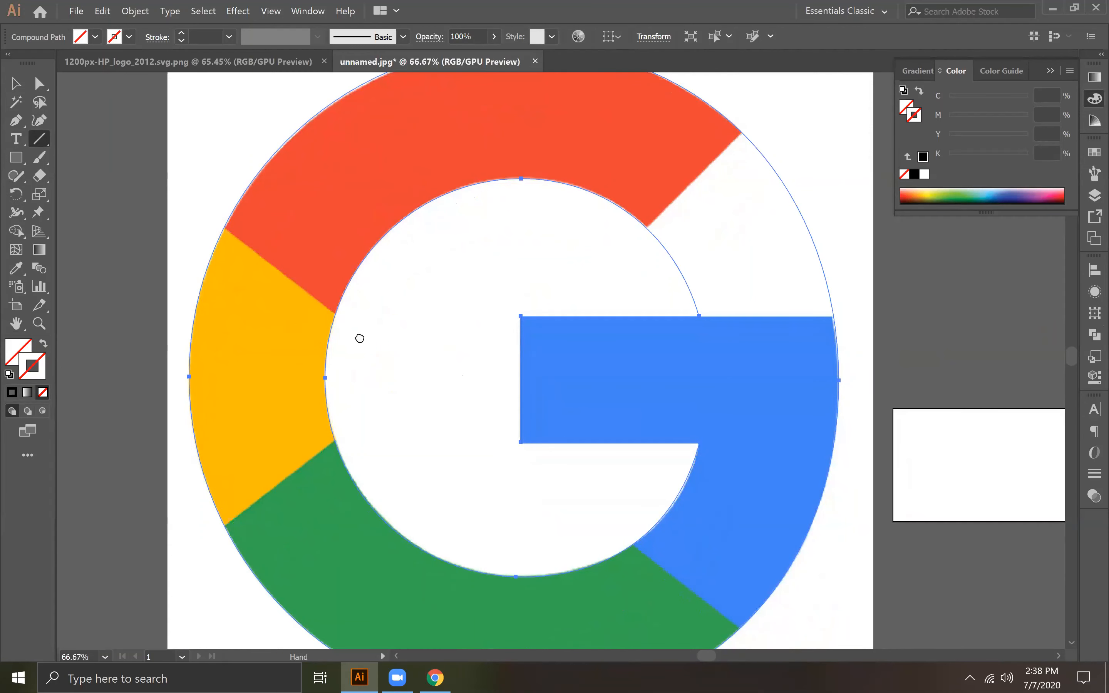
pyautogui.moveTo(359, 336); pyautogui.dragTo(265, 376)
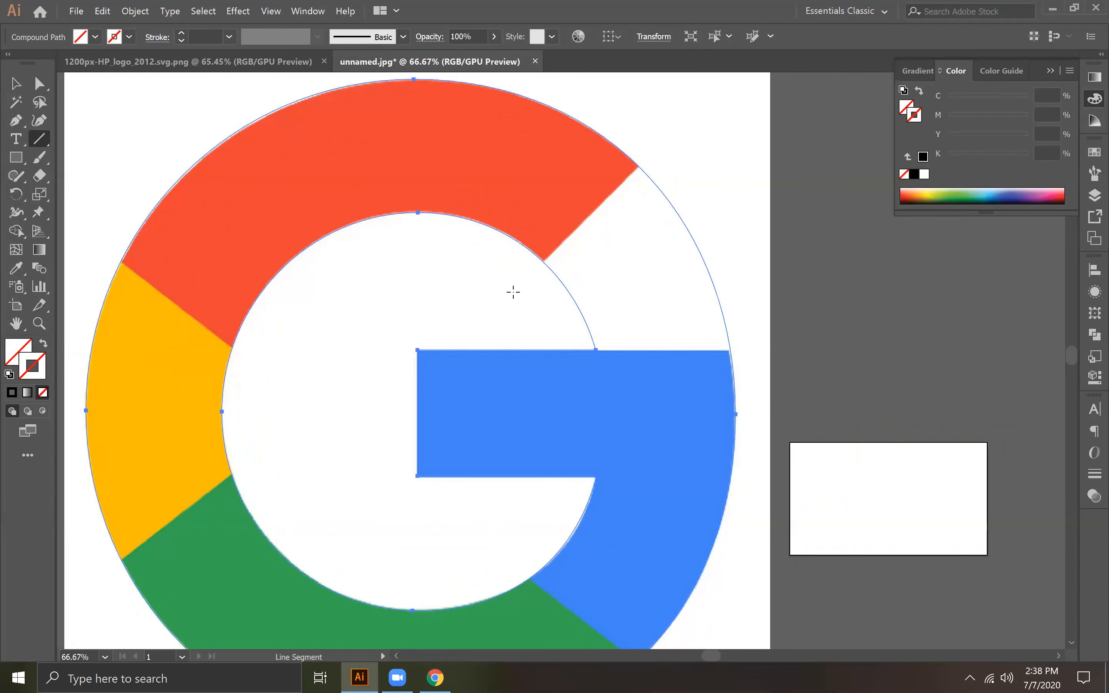
pyautogui.moveTo(509, 294); pyautogui.dragTo(658, 149)
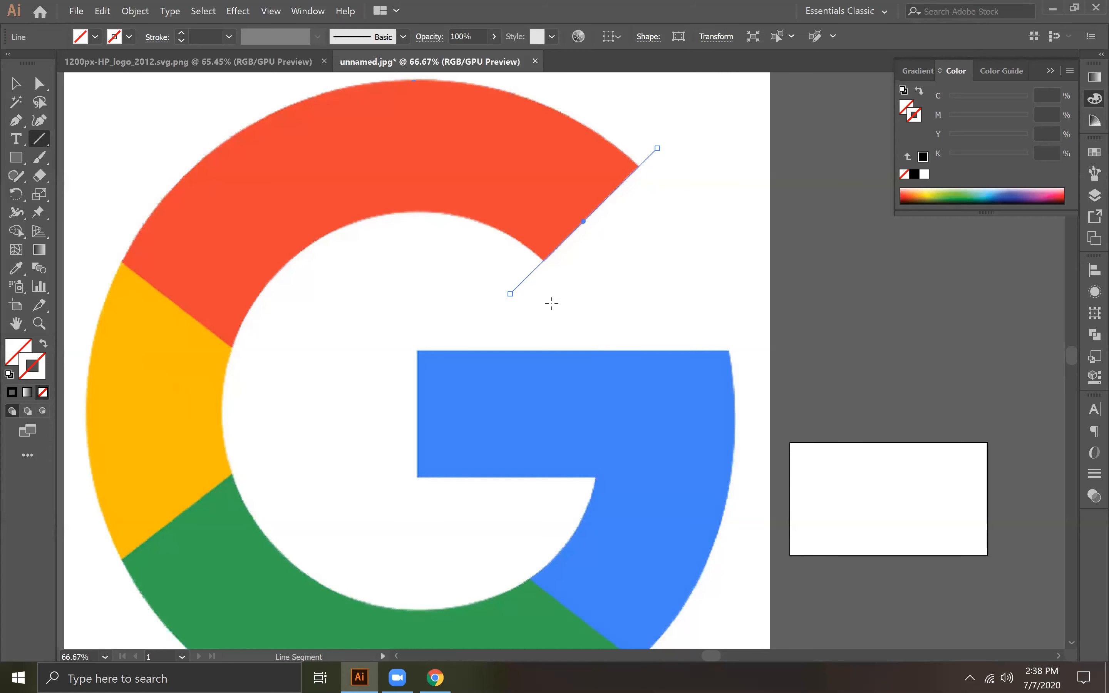
pyautogui.moveTo(534, 350); pyautogui.dragTo(724, 353)
# Step: Draw a line through the red-yellow and green-blue boundaries, and another along the yellow-green boundary, extending past the ring's edges
pyautogui.moveTo(104, 246); pyautogui.dragTo(234, 362)
pyautogui.hotkey('ctrl', 'z')
pyautogui.moveTo(124, 266); pyautogui.dragTo(641, 591)
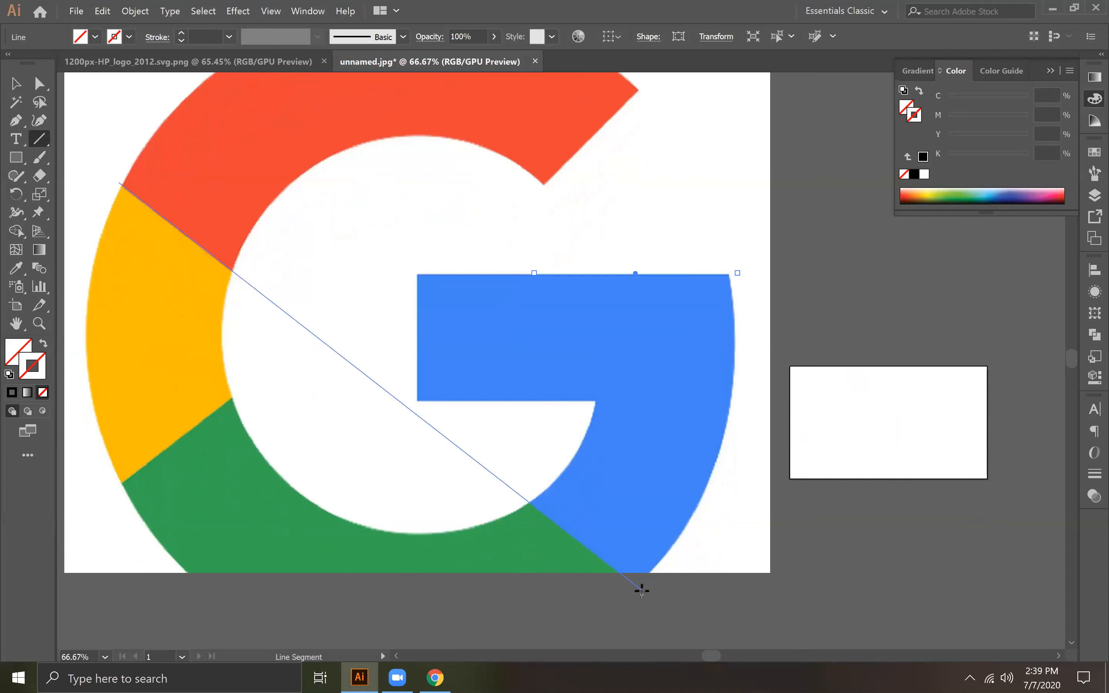
pyautogui.moveTo(644, 596); pyautogui.dragTo(642, 590)
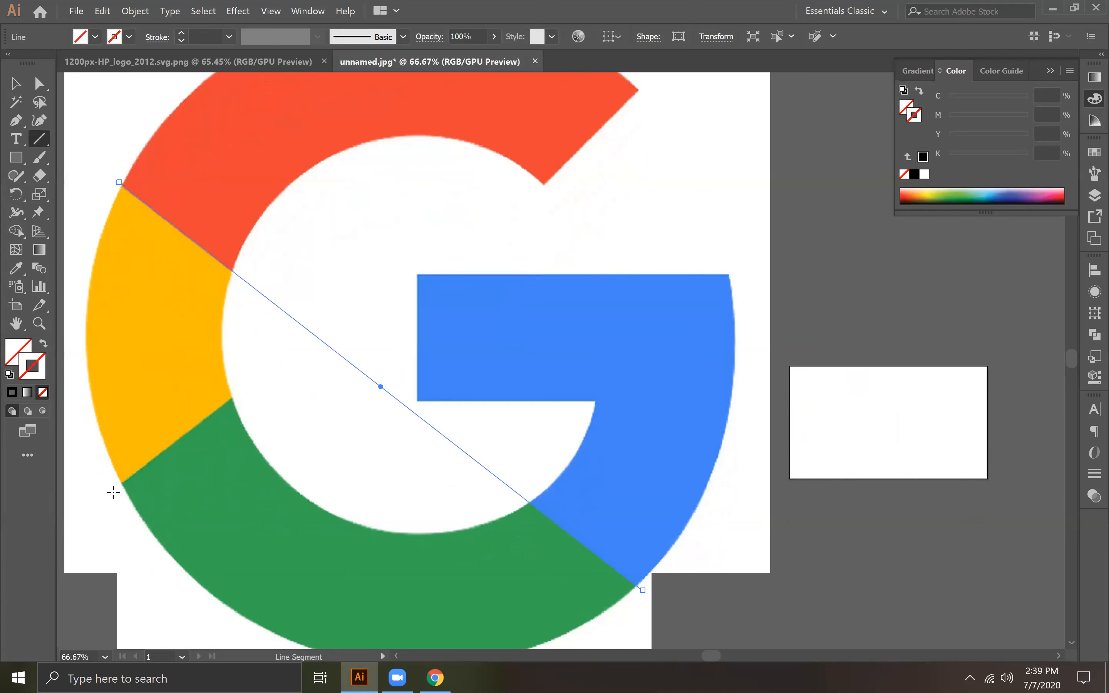
pyautogui.moveTo(94, 504); pyautogui.dragTo(193, 431)
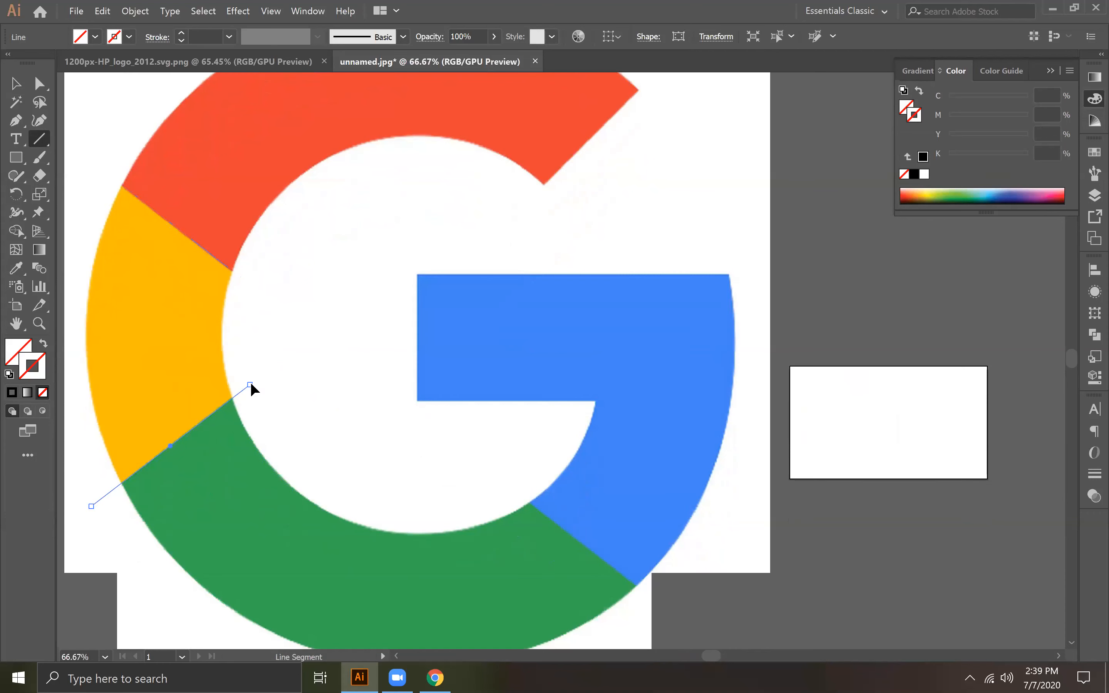
pyautogui.click(16, 83)
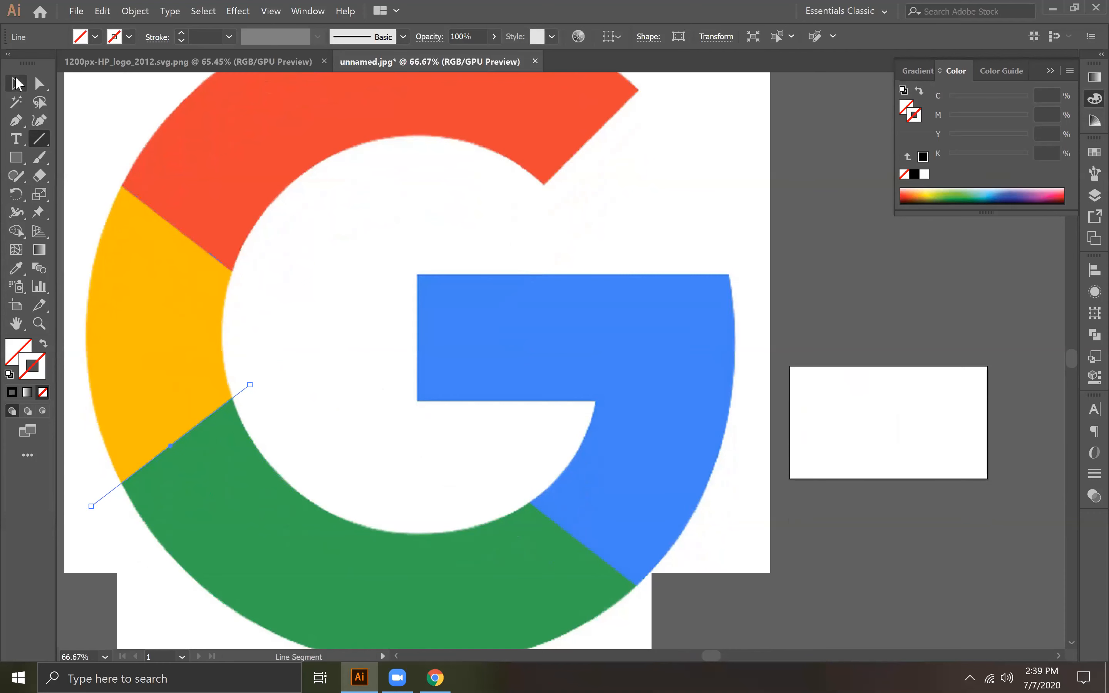
# Step: Give the ring shape and its dividing lines a solid black fill, and split the shape along those lines with Pathfinder Divide
pyautogui.click(826, 606)
pyautogui.hotkey('ctrl', '-')
pyautogui.hotkey('ctrl', '-')
pyautogui.hotkey('ctrl', '-')
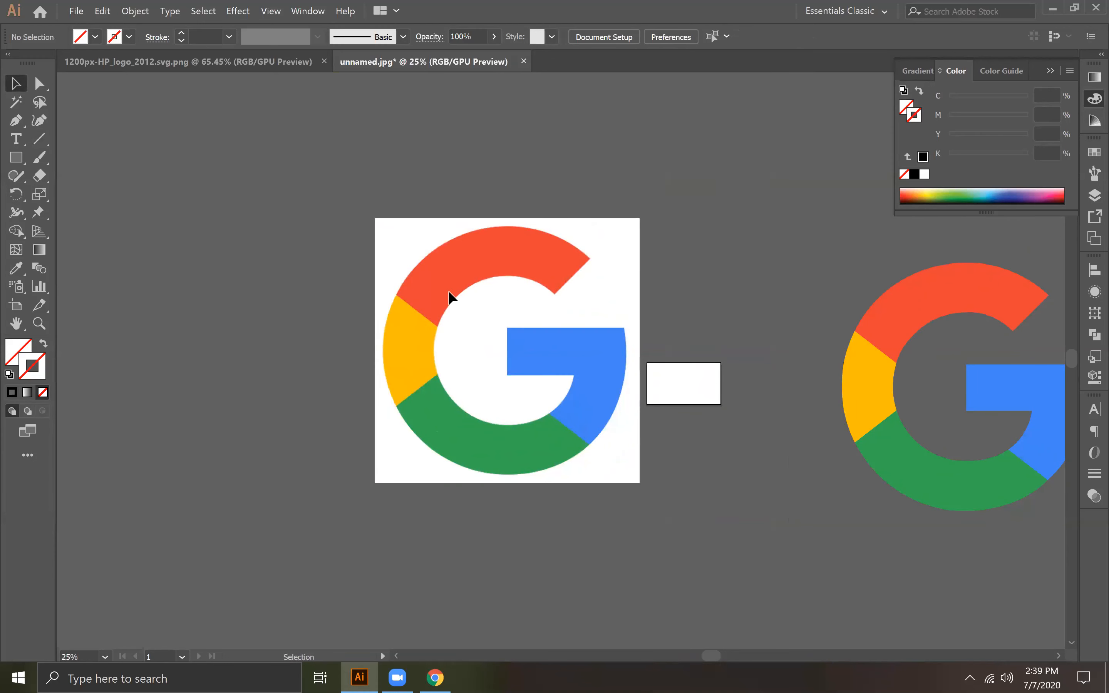
pyautogui.moveTo(646, 536); pyautogui.dragTo(644, 537)
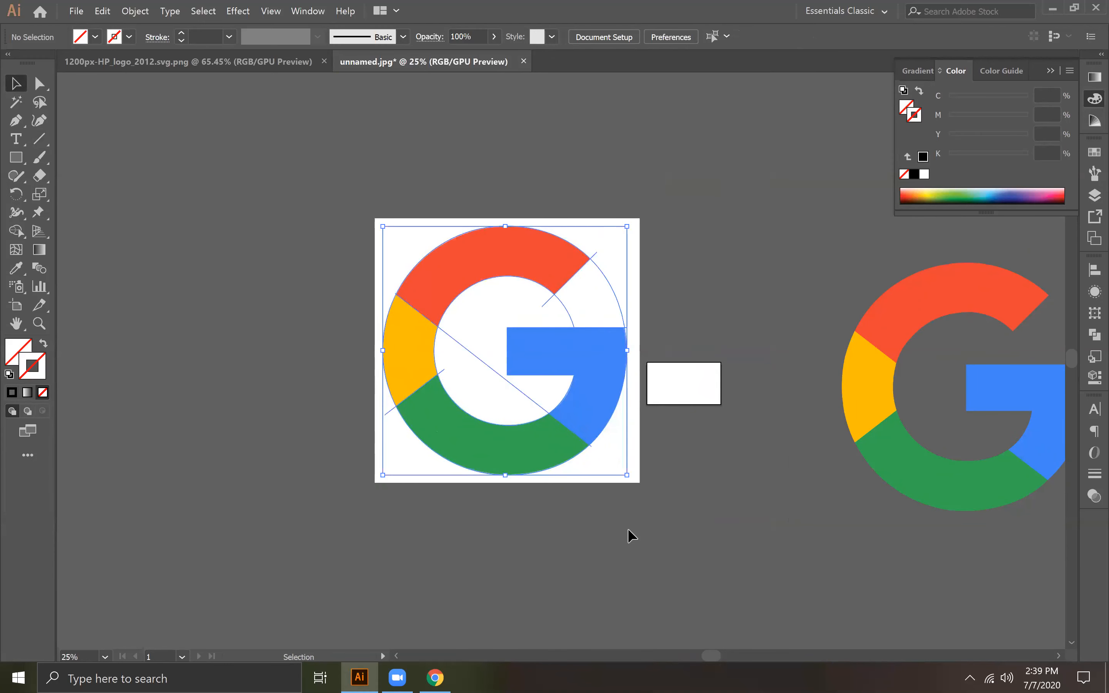
pyautogui.click(12, 393)
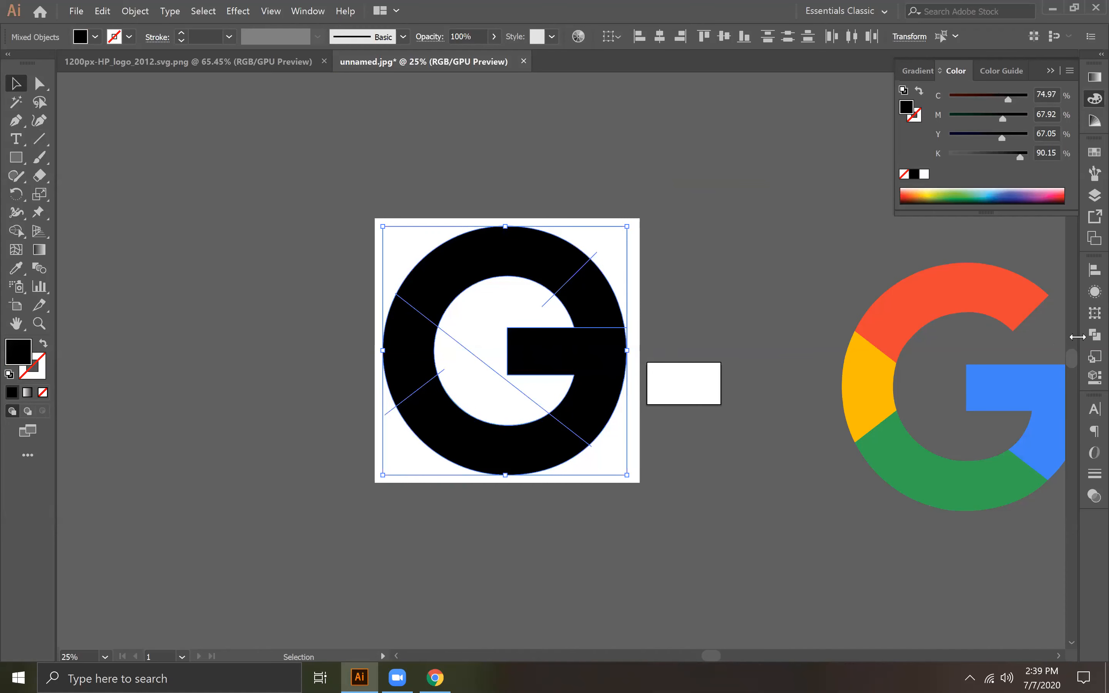
pyautogui.click(1094, 335)
pyautogui.click(917, 344)
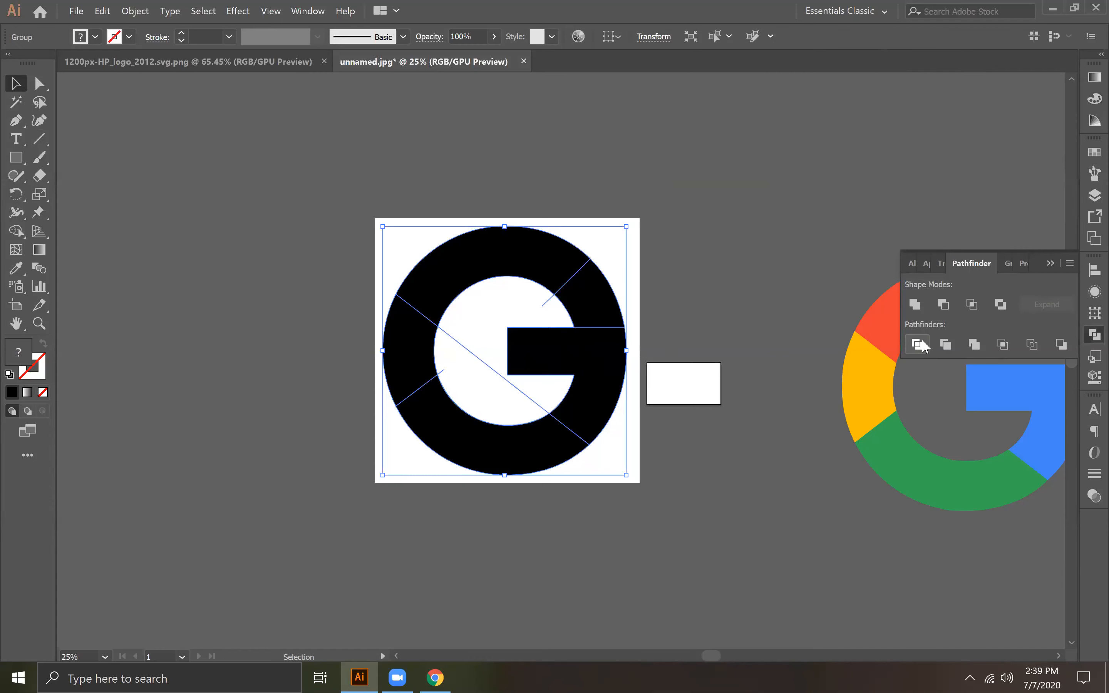
# Step: Move the divided shape off the reference image to the empty area on its left and ungroup it
pyautogui.moveTo(594, 347); pyautogui.dragTo(312, 274)
pyautogui.hscroll(-5, 705, 383)
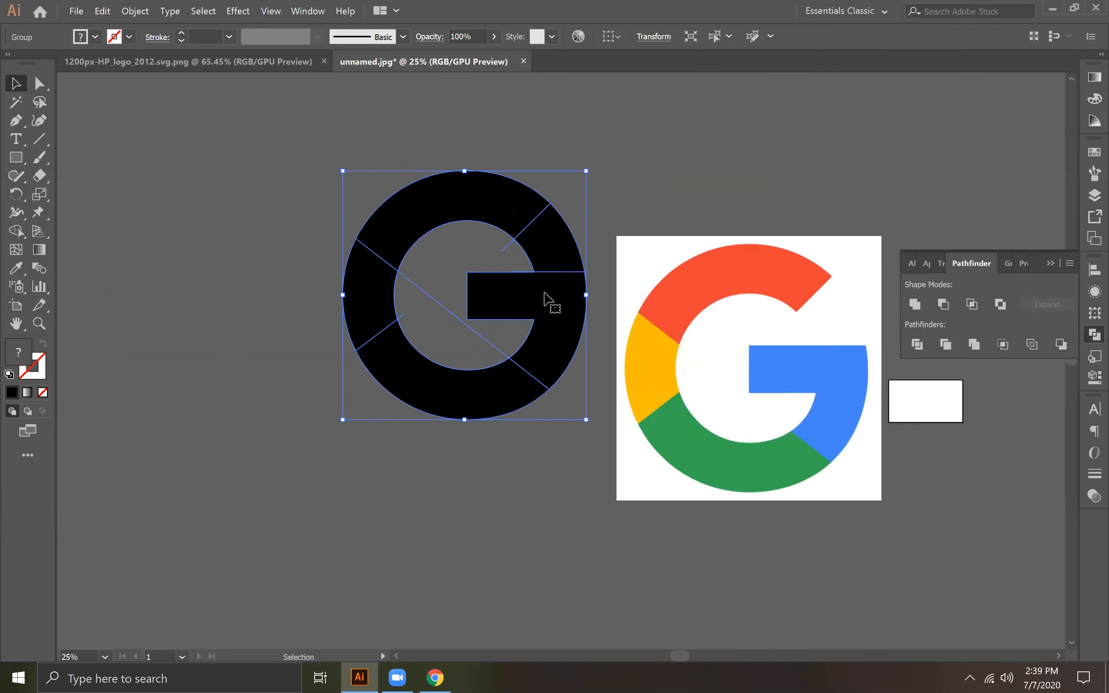
pyautogui.rightClick(540, 294)
pyautogui.click(579, 399)
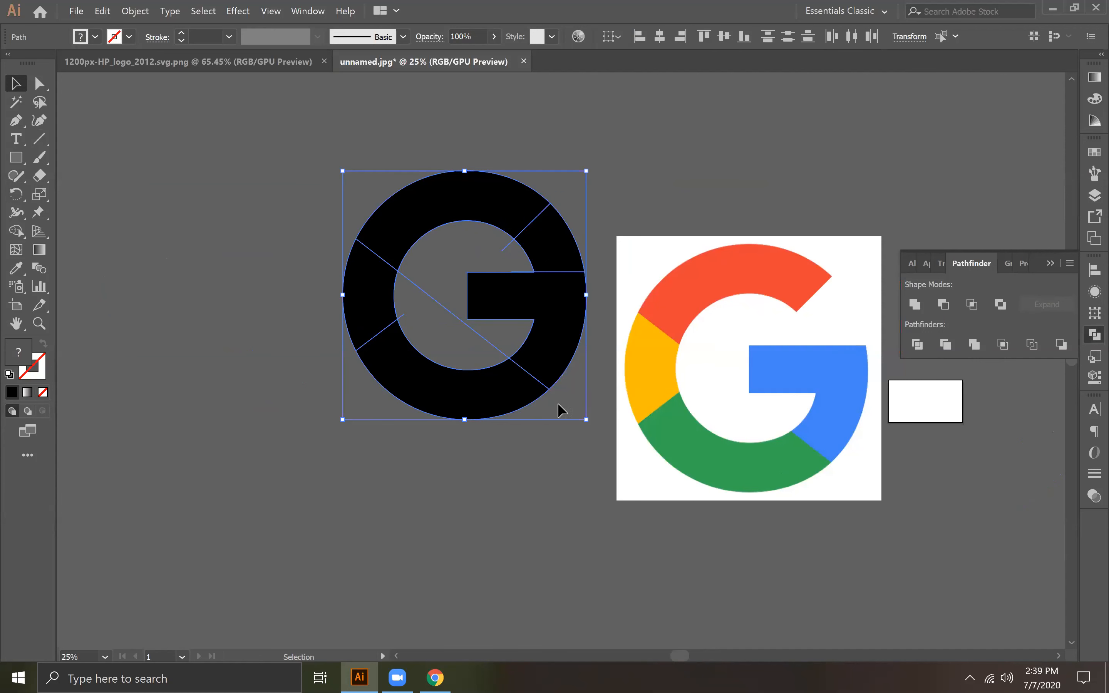
# Step: Delete the ring piece between the diagonal end of the upper arc and the horizontal bar
pyautogui.click(444, 498)
pyautogui.click(403, 367)
pyautogui.click(532, 222)
pyautogui.click(560, 233)
pyautogui.press('Delete')
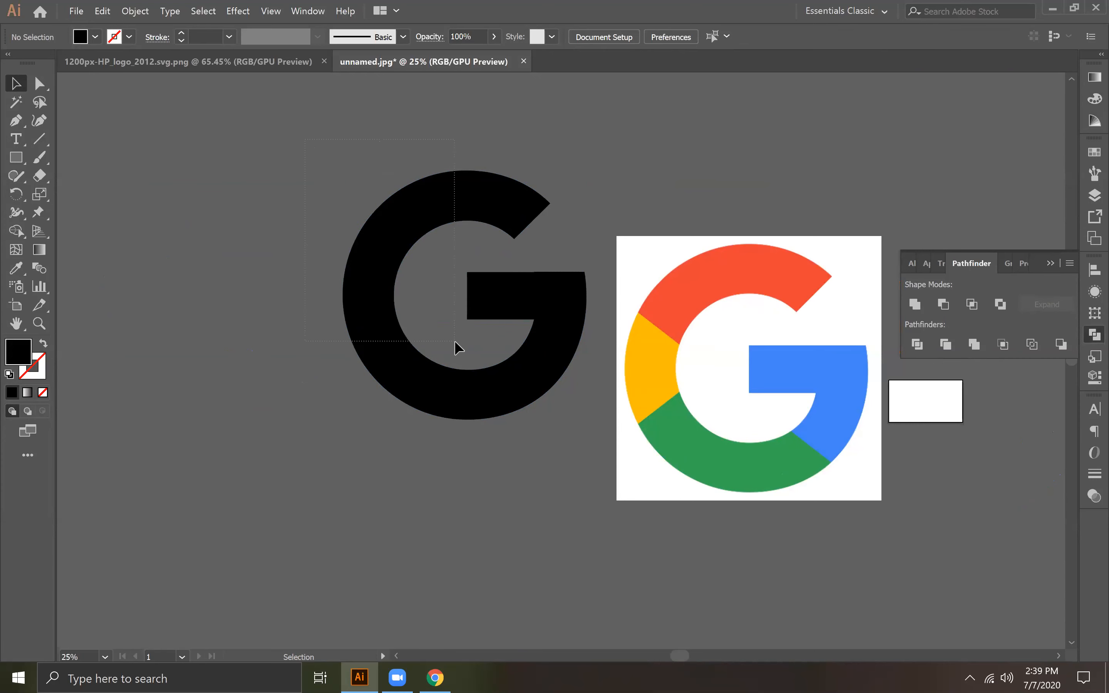
# Step: Remove the unfilled leftover shape inside the ring, leaving only the black G pieces
pyautogui.click(416, 298)
pyautogui.click(300, 168)
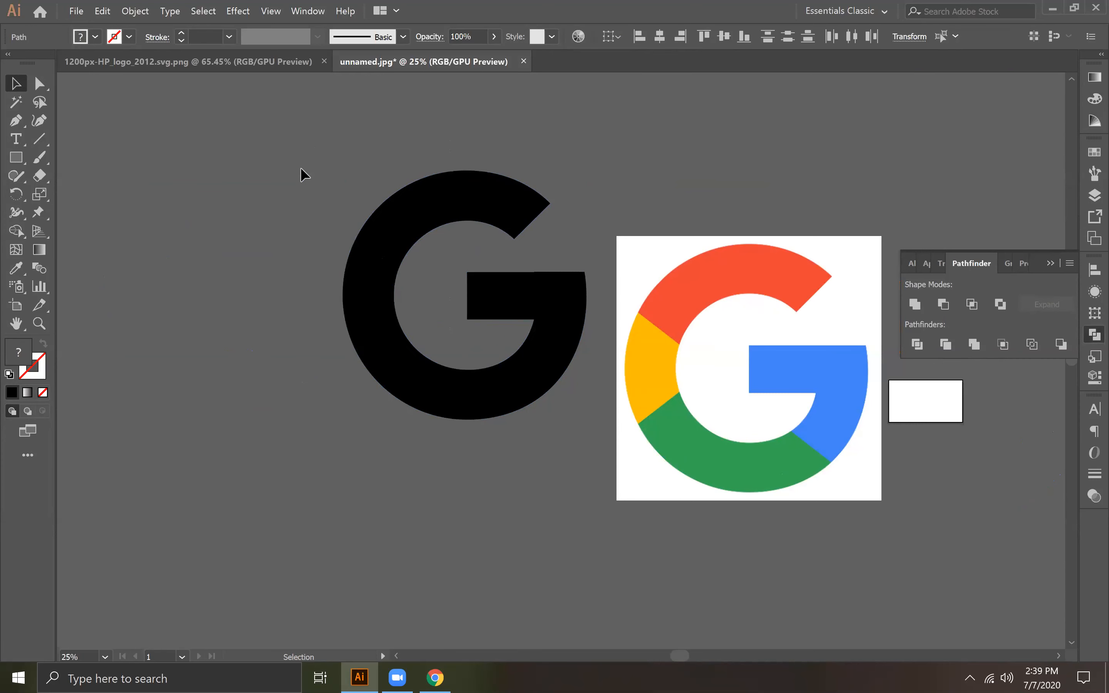
pyautogui.moveTo(296, 161); pyautogui.dragTo(603, 543)
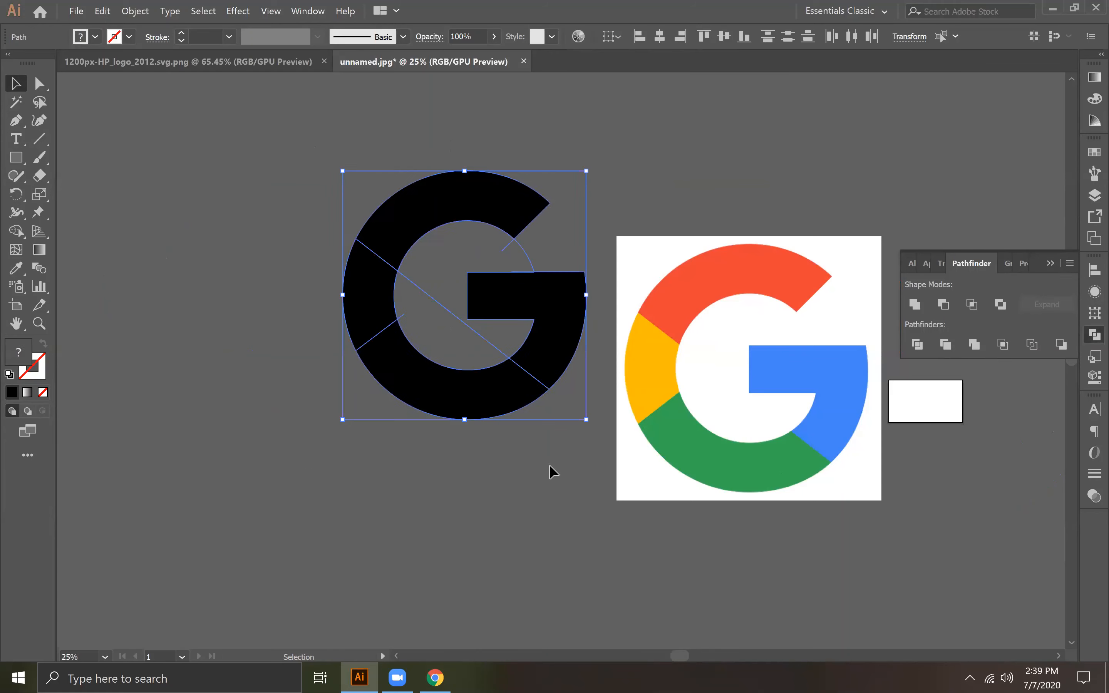
pyautogui.click(275, 376)
pyautogui.click(376, 305)
pyautogui.click(422, 310)
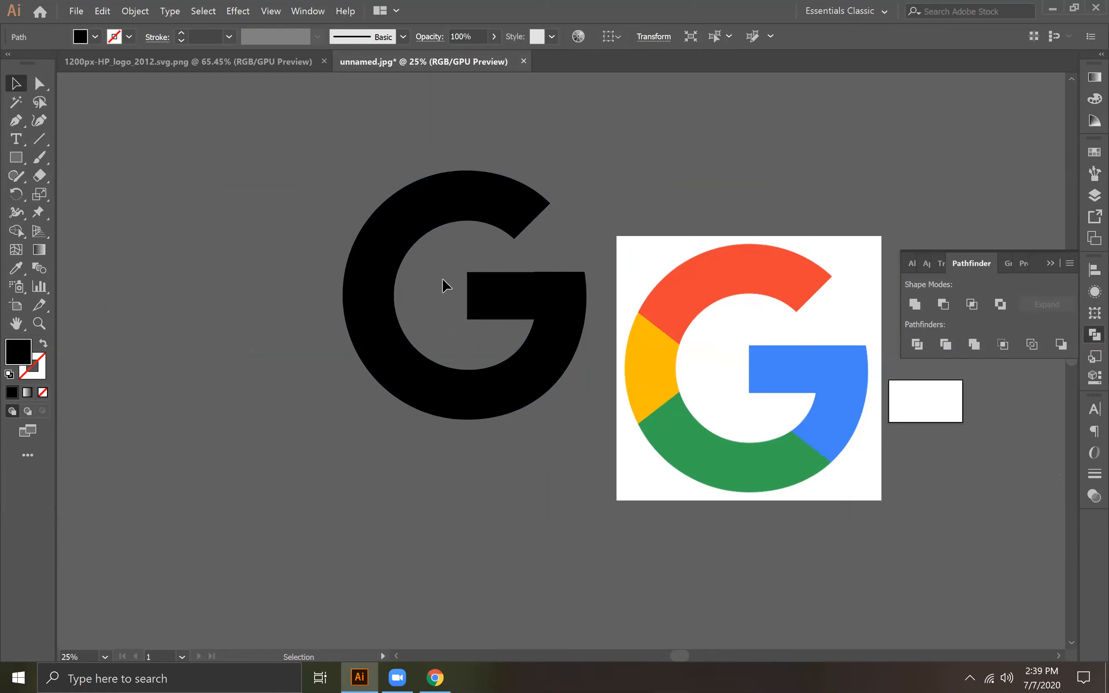
pyautogui.click(451, 354)
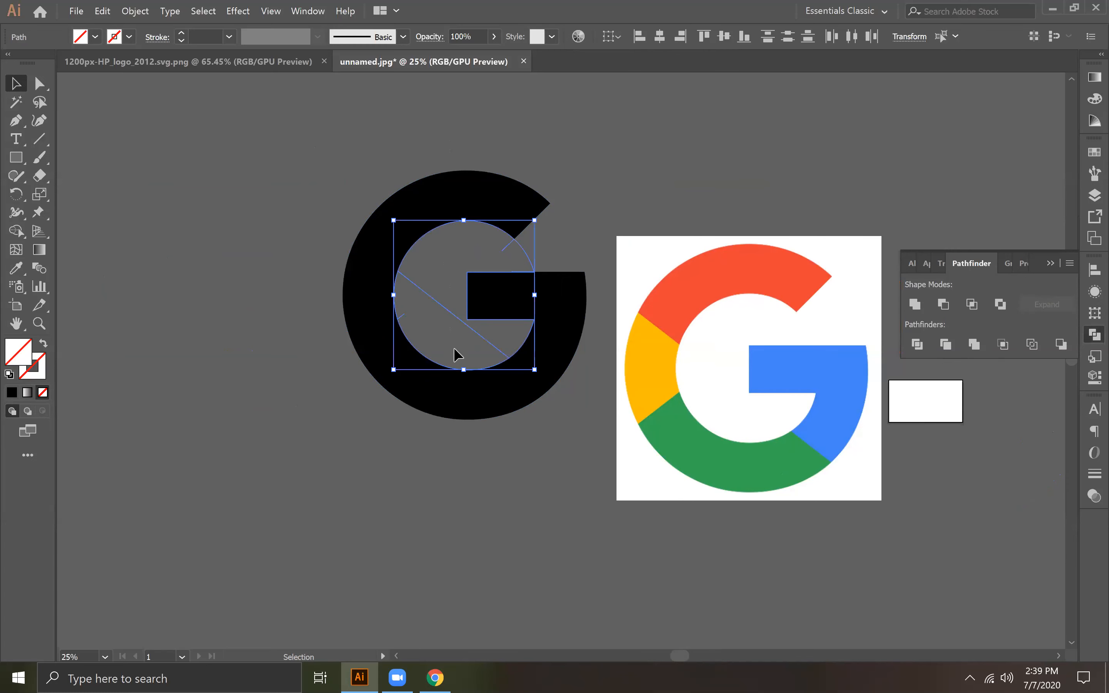
pyautogui.moveTo(482, 337); pyautogui.dragTo(273, 372)
pyautogui.click(293, 463)
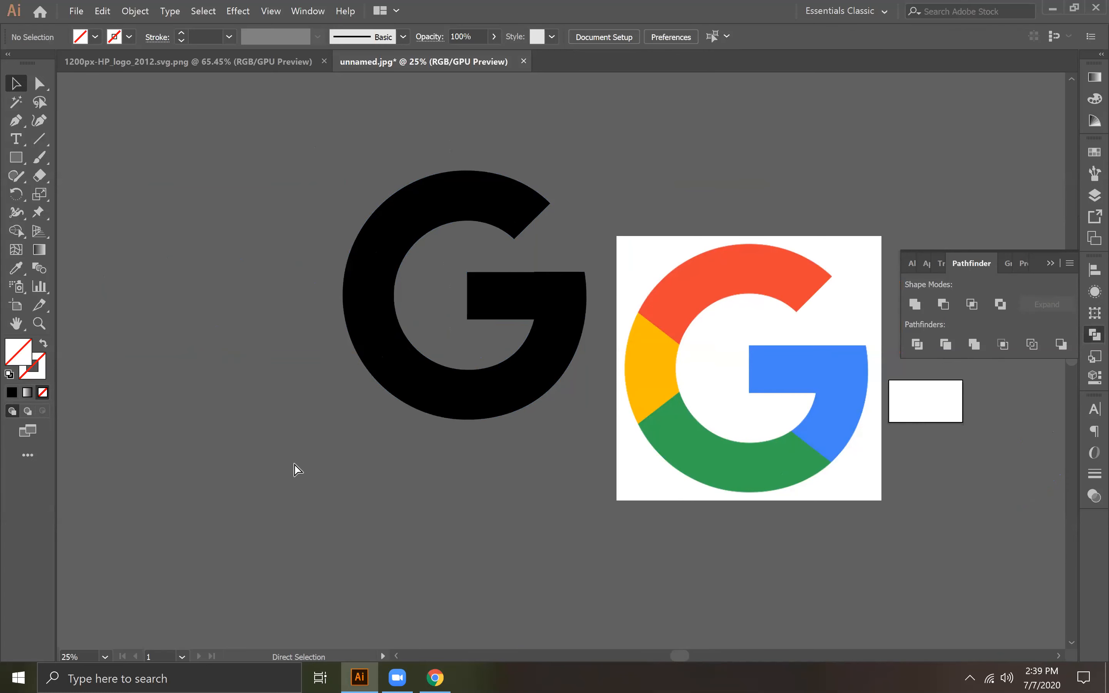
pyautogui.hotkey('ctrl', 'y')
pyautogui.hotkey('ctrl', 'y')
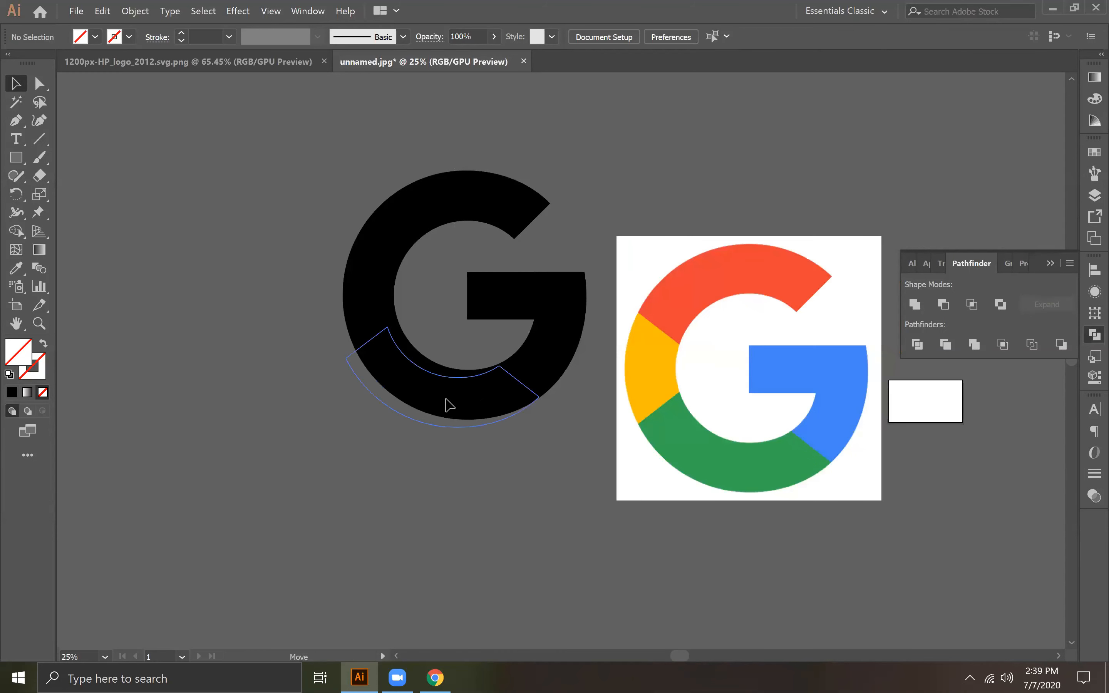
# Step: Try pulling the divided G pieces apart from one another, and undo the moves
pyautogui.moveTo(448, 404); pyautogui.dragTo(411, 438)
pyautogui.moveTo(567, 339); pyautogui.dragTo(587, 327)
pyautogui.moveTo(360, 294); pyautogui.dragTo(337, 291)
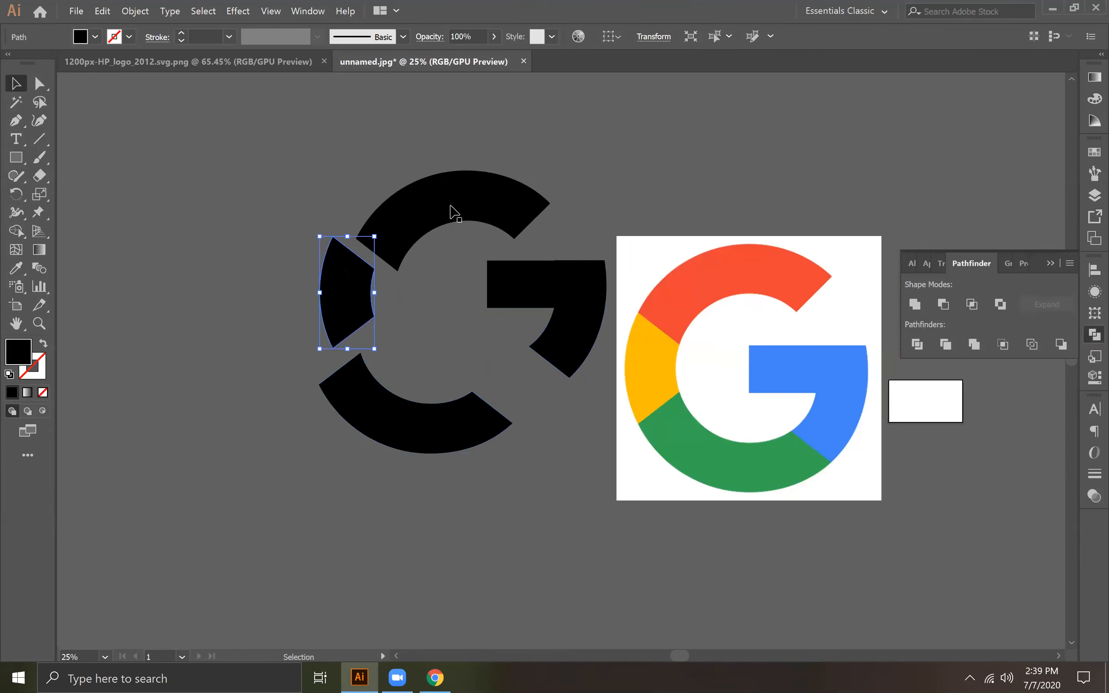
pyautogui.moveTo(471, 215); pyautogui.dragTo(477, 195)
pyautogui.hotkey('ctrl', 'z')
pyautogui.hotkey('ctrl', 'z')
pyautogui.hotkey('ctrl', 'z')
pyautogui.hotkey('ctrl', 'z')
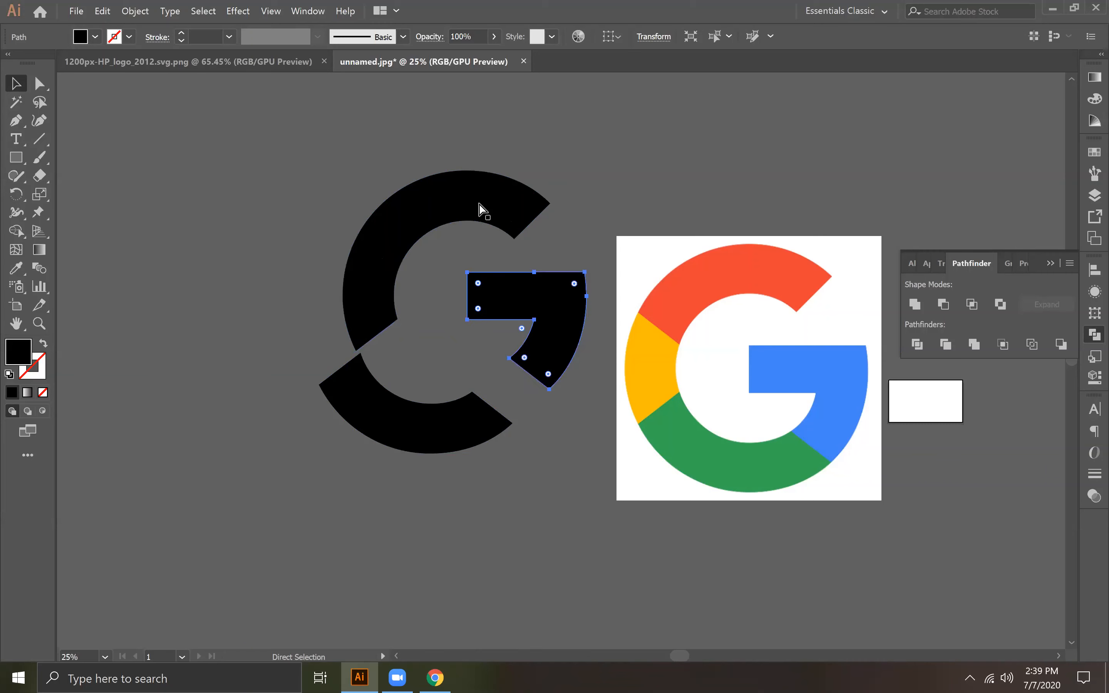
pyautogui.click(325, 156)
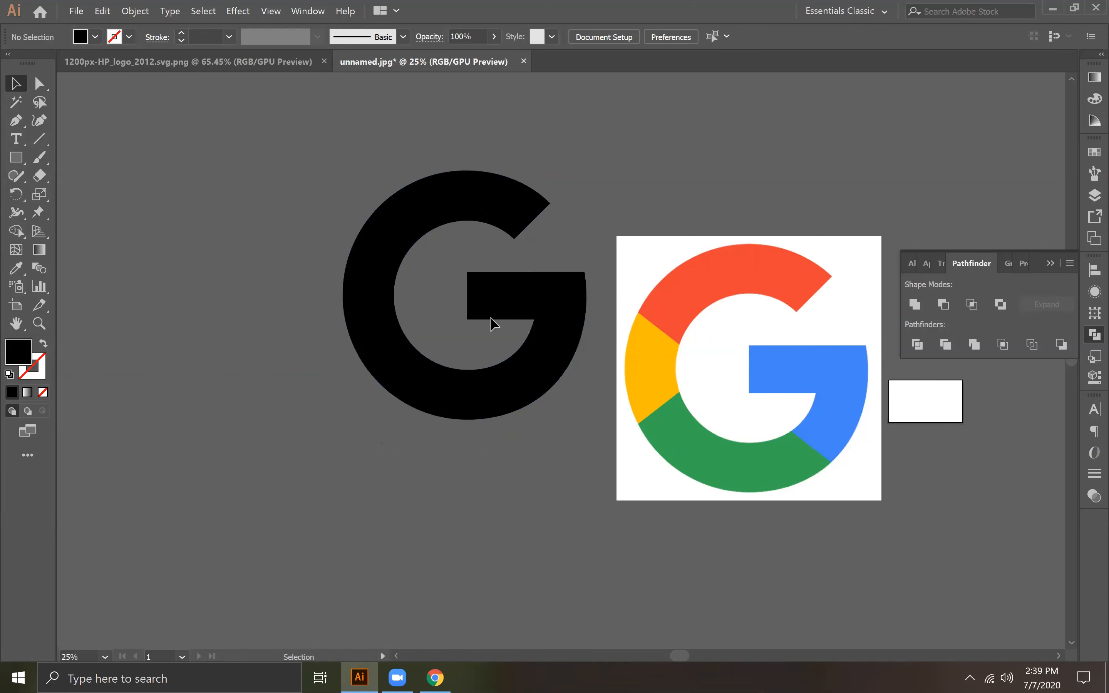
# Step: Group all the black G pieces together
pyautogui.moveTo(590, 464); pyautogui.dragTo(267, 244)
pyautogui.rightClick(409, 259)
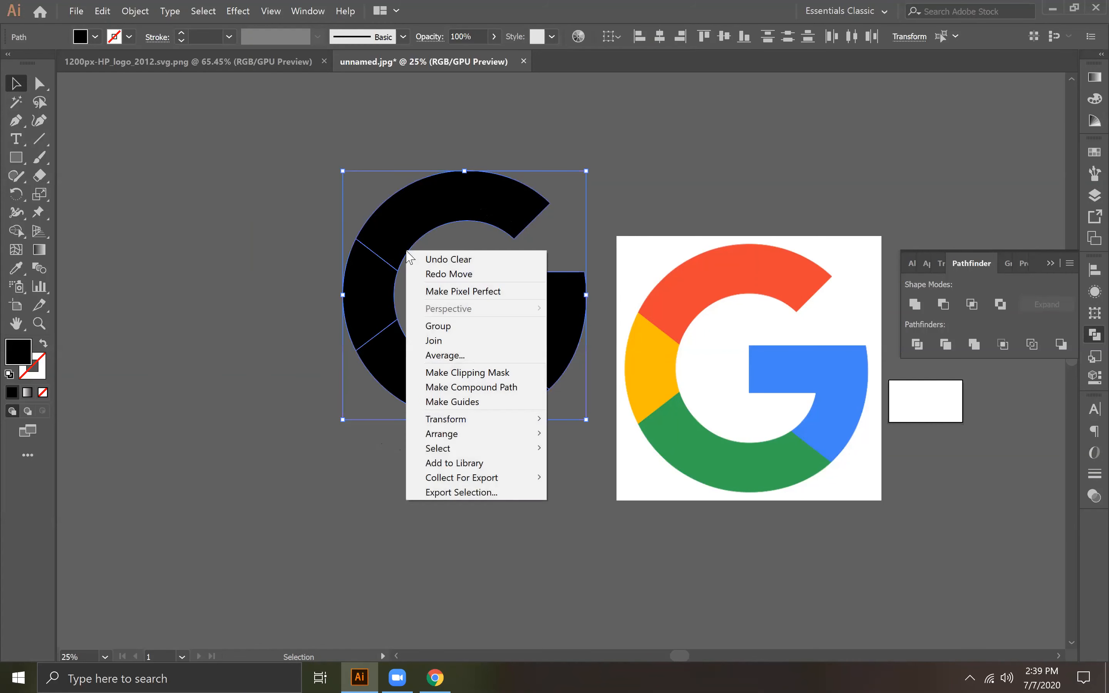
pyautogui.click(449, 325)
# Step: Fill the upper arc of the G with the red sampled from the reference logo using the Eyedropper
pyautogui.click(39, 83)
pyautogui.click(409, 247)
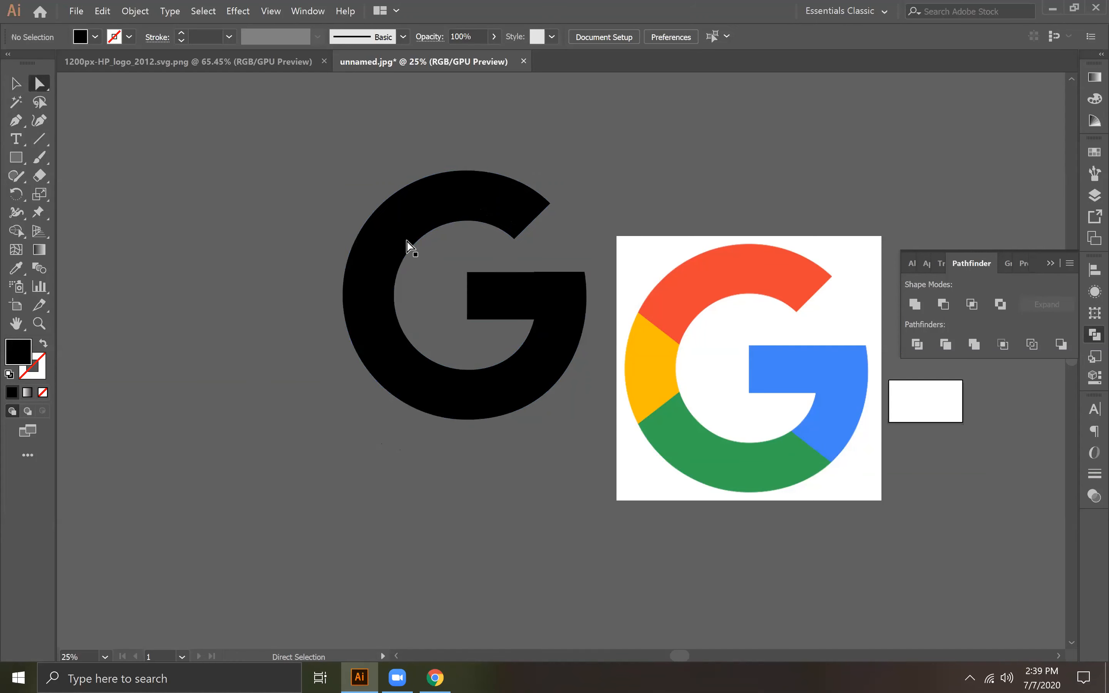
pyautogui.click(438, 192)
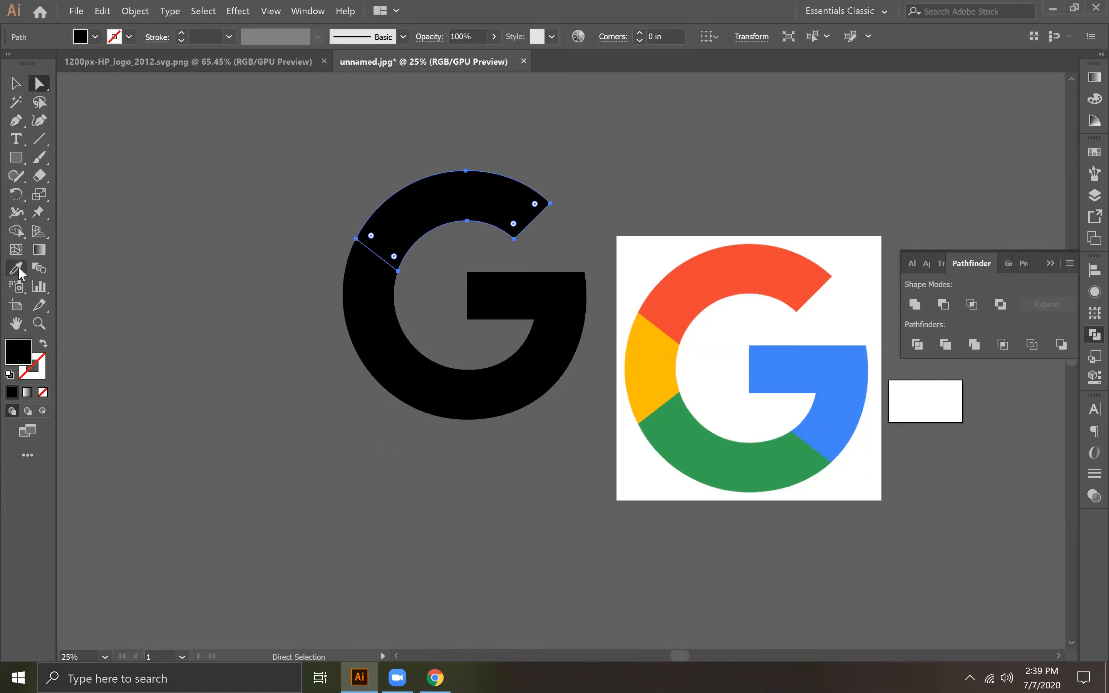
pyautogui.click(16, 268)
pyautogui.click(705, 264)
# Step: Fill the left arc of the G with the yellow sampled from the reference logo
pyautogui.click(39, 83)
pyautogui.click(371, 304)
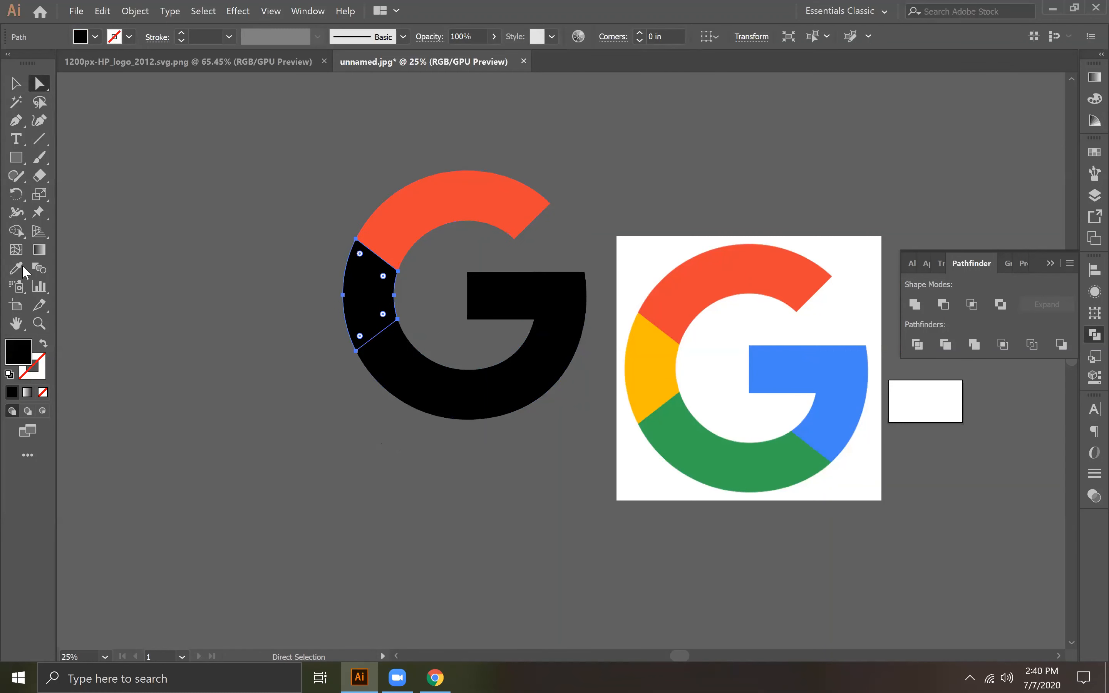
pyautogui.click(23, 269)
pyautogui.click(626, 374)
# Step: Fill the lower arc of the G with the green sampled from the reference logo
pyautogui.click(39, 83)
pyautogui.click(385, 370)
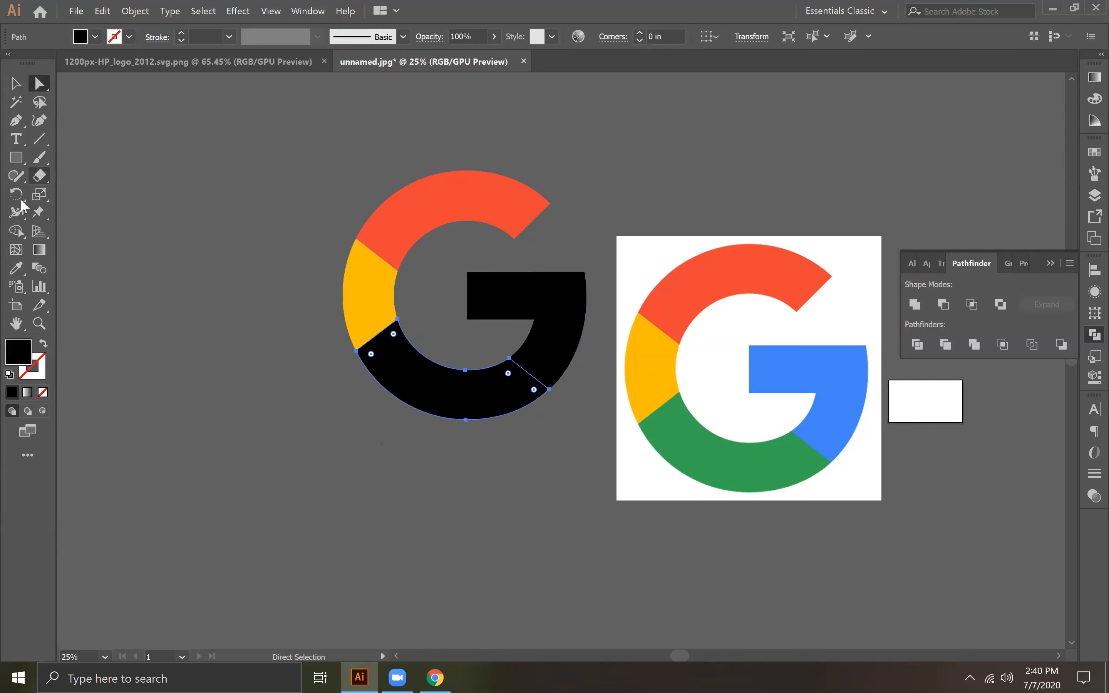
pyautogui.click(16, 269)
pyautogui.click(736, 476)
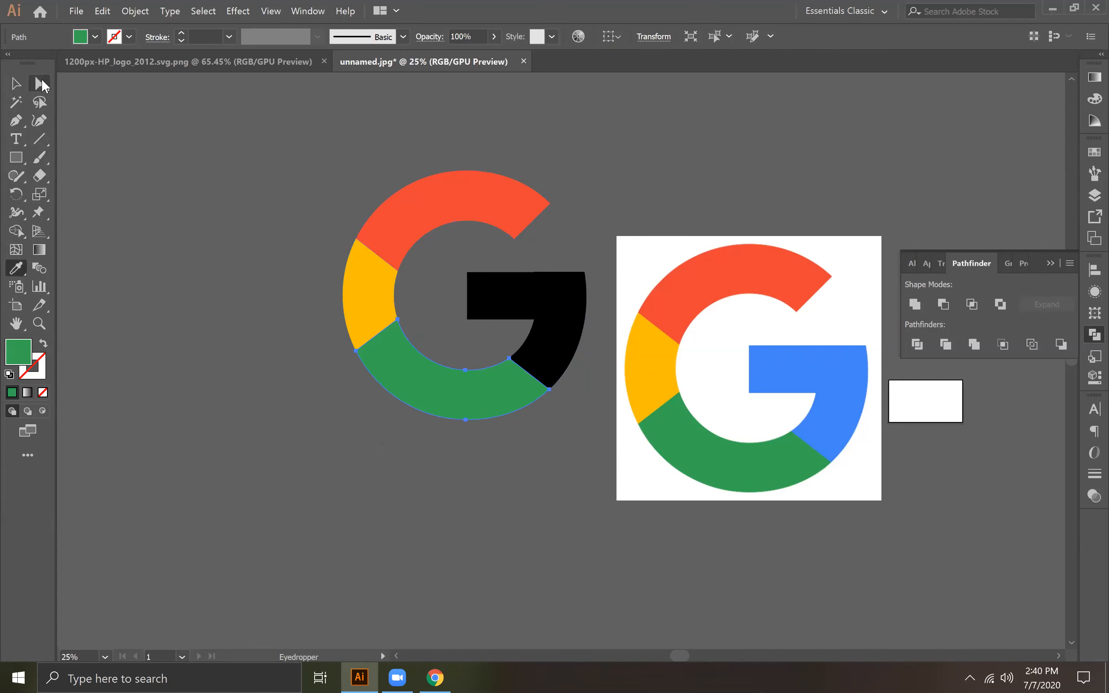
# Step: Fill the bar and right arc piece of the G with the blue sampled from the reference logo, and deselect it
pyautogui.click(39, 84)
pyautogui.click(548, 300)
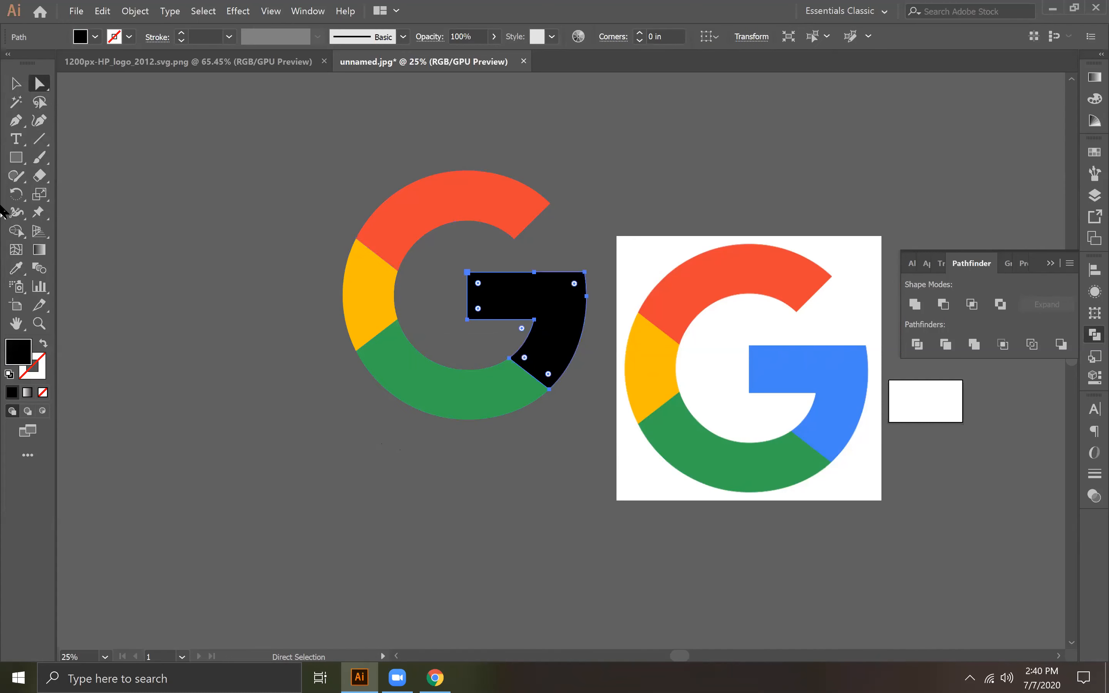
pyautogui.click(16, 269)
pyautogui.click(812, 380)
pyautogui.click(16, 83)
pyautogui.click(513, 558)
# Step: Reposition the colored G group in the empty area directly left of the reference image
pyautogui.hotkey('ctrl', '+')
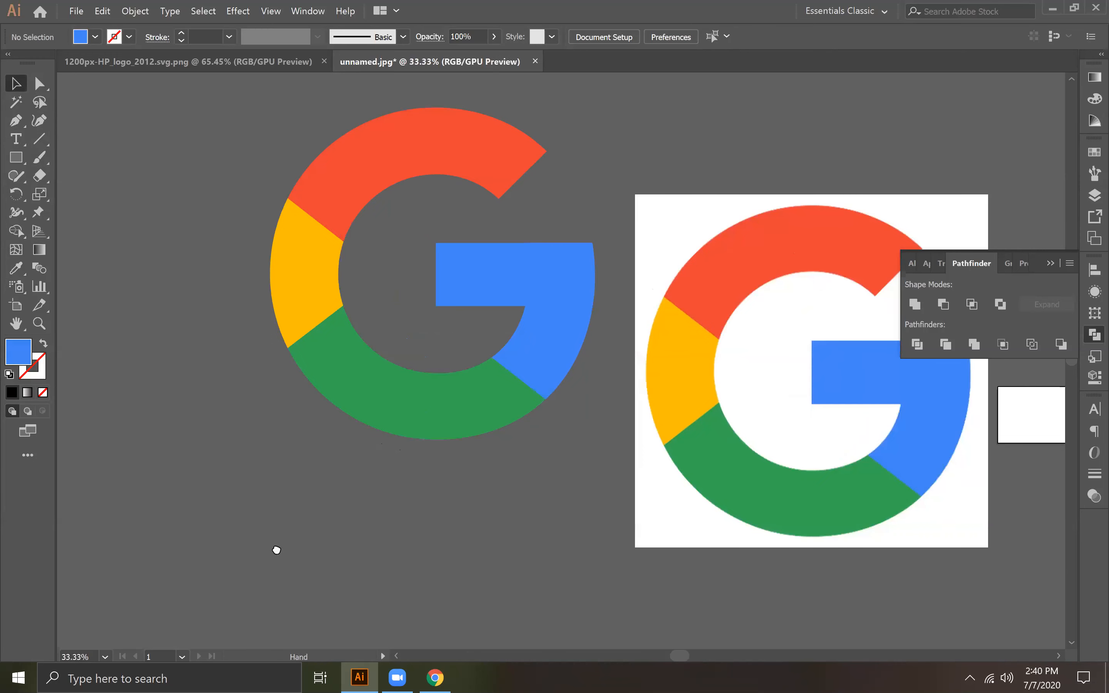
pyautogui.moveTo(578, 504); pyautogui.dragTo(276, 550)
pyautogui.moveTo(229, 387); pyautogui.dragTo(149, 344)
pyautogui.hotkey('ctrl', '+')
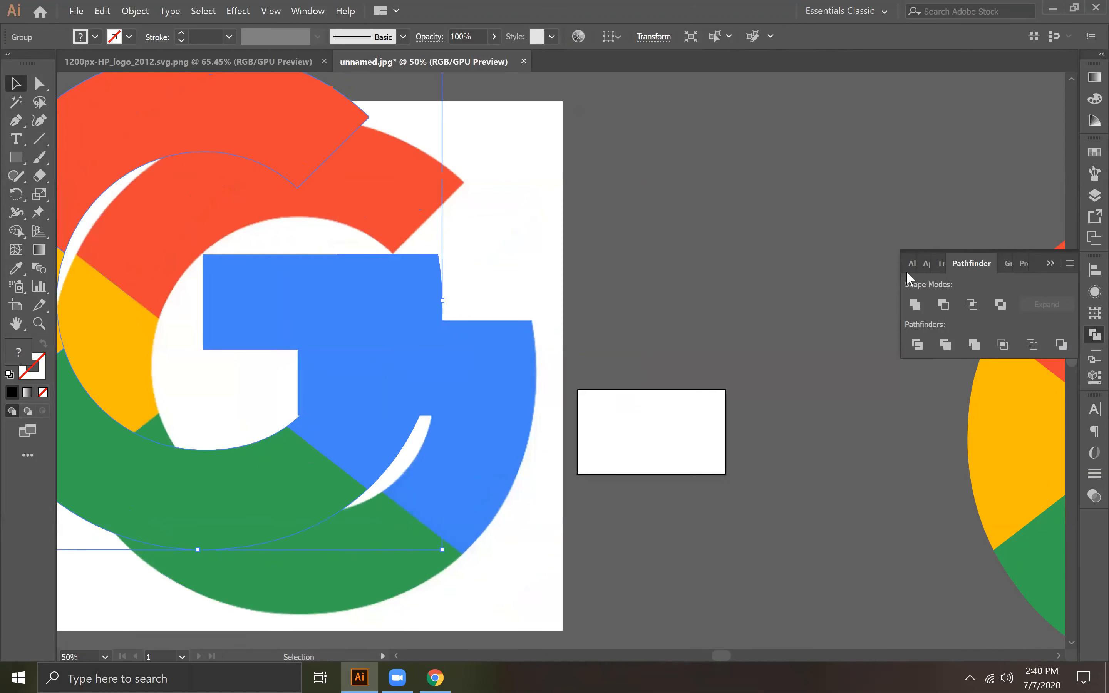
pyautogui.click(1051, 264)
pyautogui.hotkey('ctrl', '-')
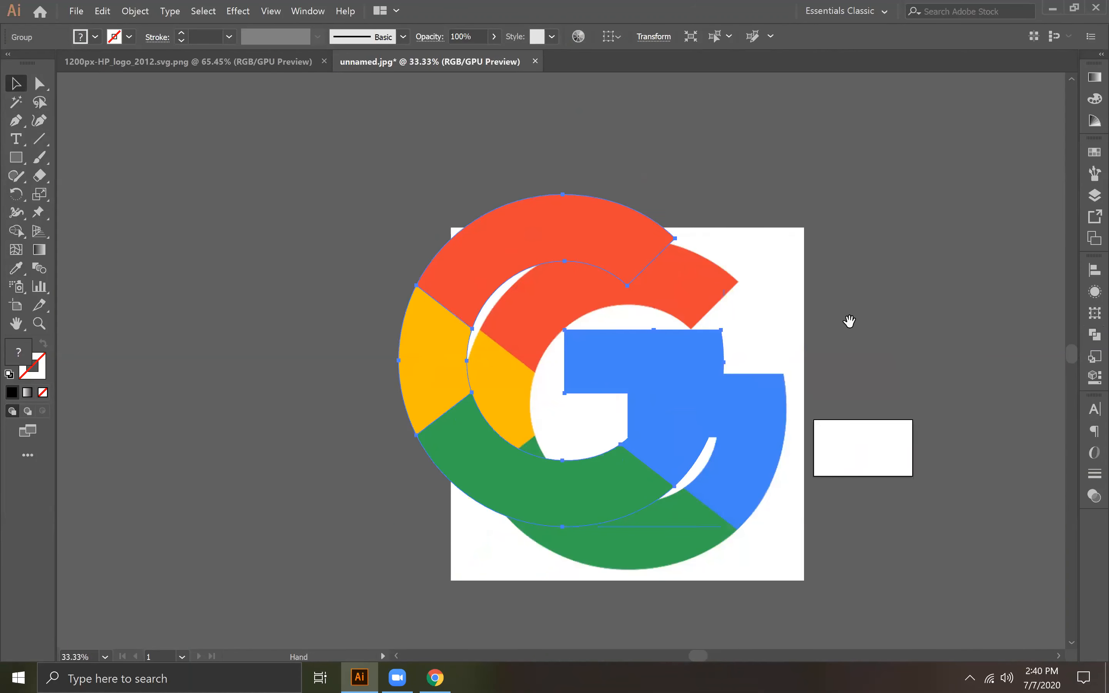
pyautogui.moveTo(729, 464); pyautogui.dragTo(626, 412)
pyautogui.moveTo(530, 365); pyautogui.dragTo(801, 355)
pyautogui.moveTo(802, 435); pyautogui.dragTo(940, 399)
pyautogui.moveTo(1000, 437); pyautogui.dragTo(593, 465)
# Step: Draw a rectangle larger than the colored G over it and fill the rectangle with white
pyautogui.click(19, 158)
pyautogui.moveTo(242, 114); pyautogui.dragTo(649, 553)
pyautogui.doubleClick(19, 356)
pyautogui.moveTo(495, 267); pyautogui.dragTo(441, 214)
pyautogui.click(797, 241)
# Step: Send the white rectangle to the back, behind the colored G
pyautogui.rightClick(334, 238)
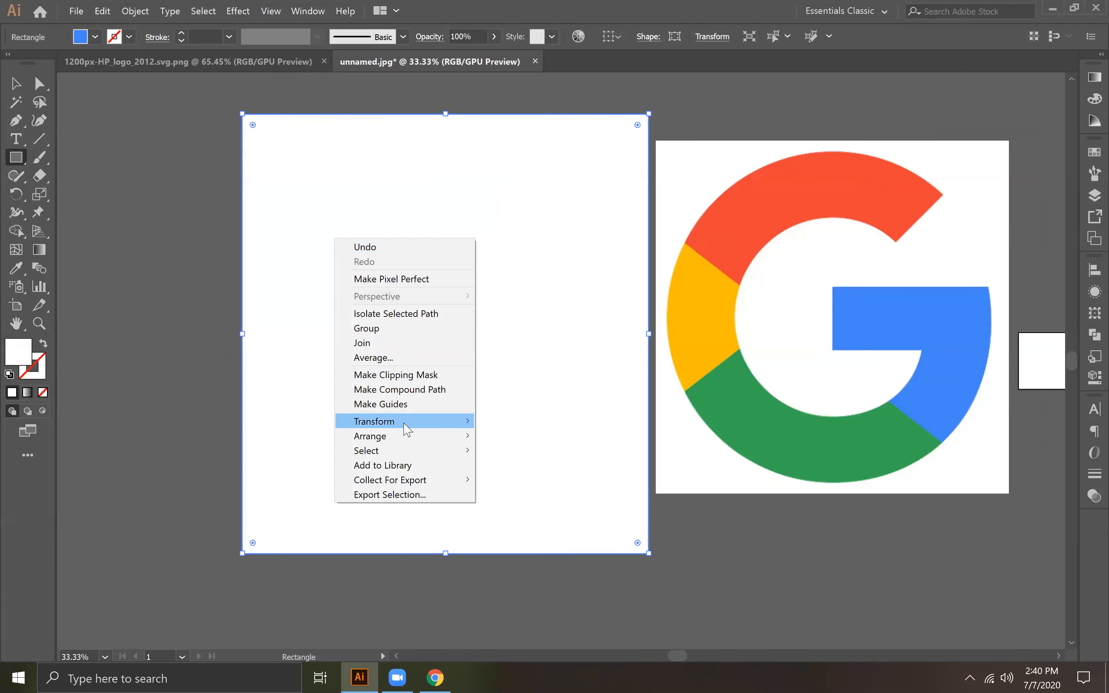
pyautogui.moveTo(403, 436)
pyautogui.click(520, 480)
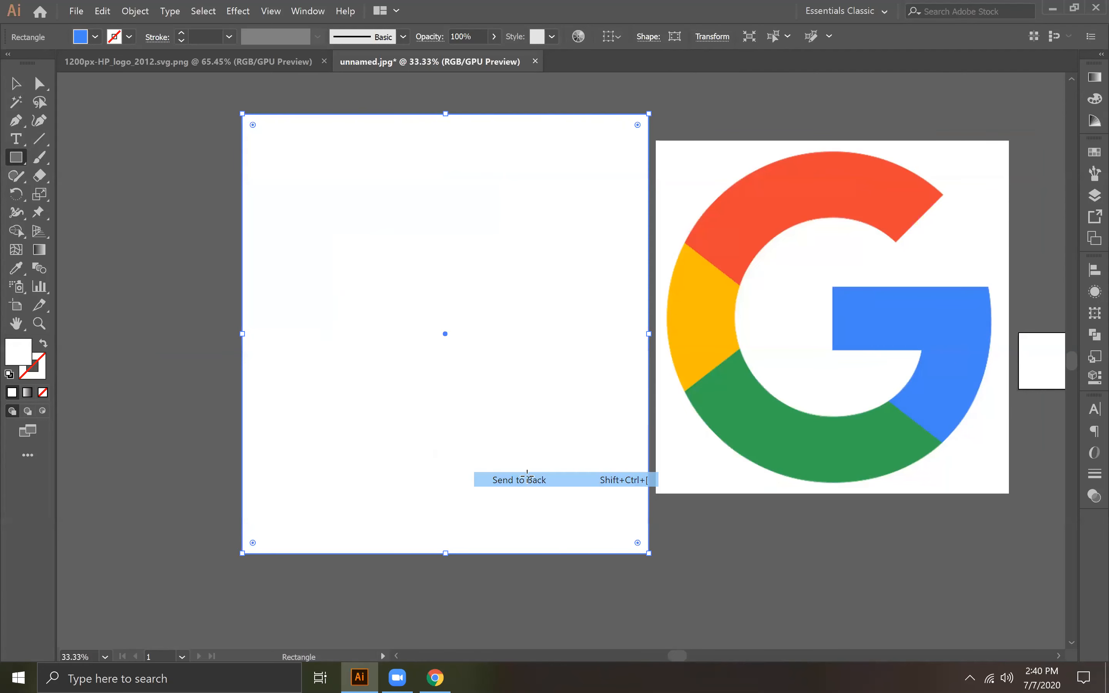
# Step: Align the colored G and the white rectangle on their horizontal and vertical centers
pyautogui.click(772, 574)
pyautogui.click(589, 364)
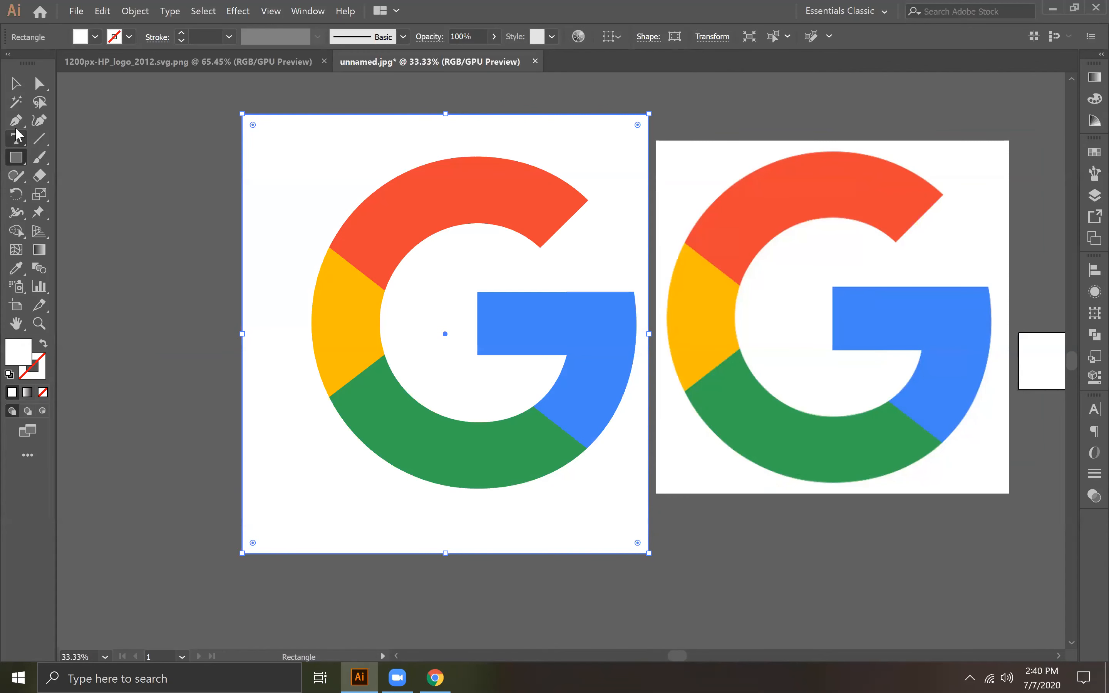
pyautogui.click(15, 83)
pyautogui.click(373, 277)
pyautogui.keyDown('shift'); pyautogui.click(609, 141); pyautogui.keyUp('shift')
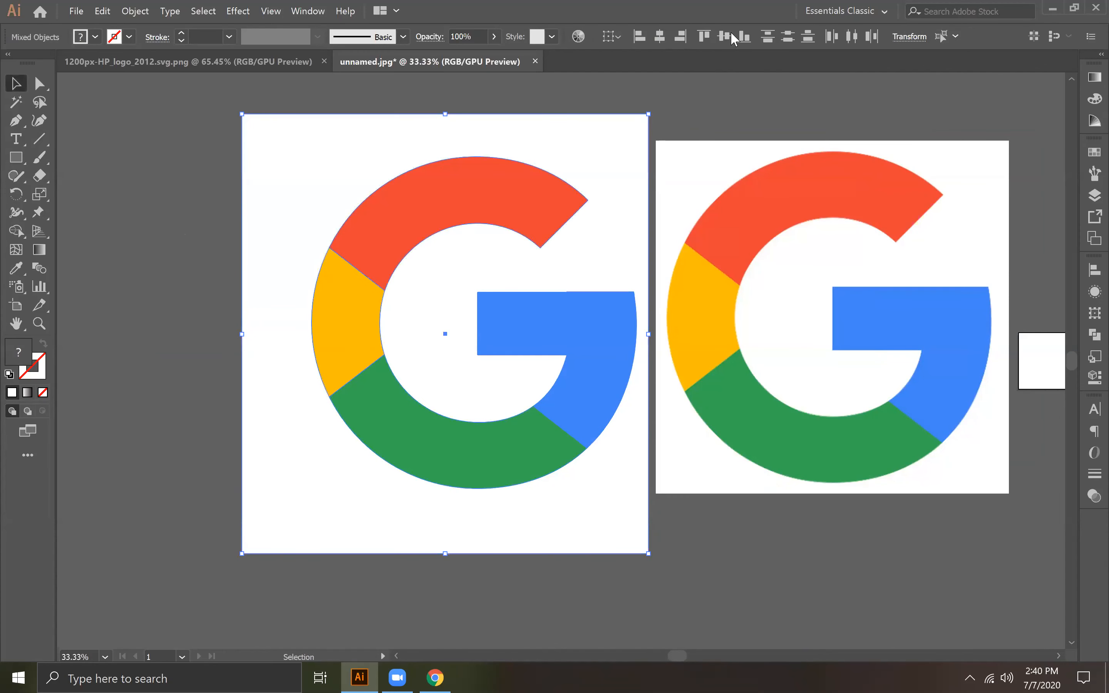
pyautogui.click(660, 36)
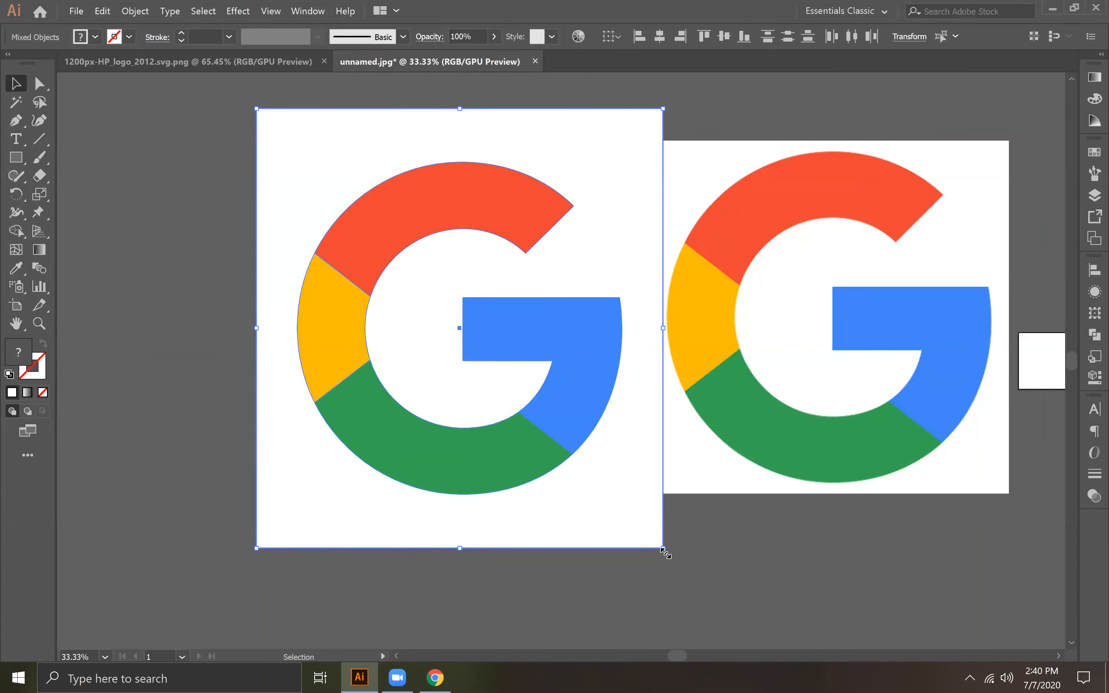
# Step: Scale the colored G and its white background together until the background roughly matches the reference image's size
pyautogui.moveTo(665, 551); pyautogui.dragTo(649, 501)
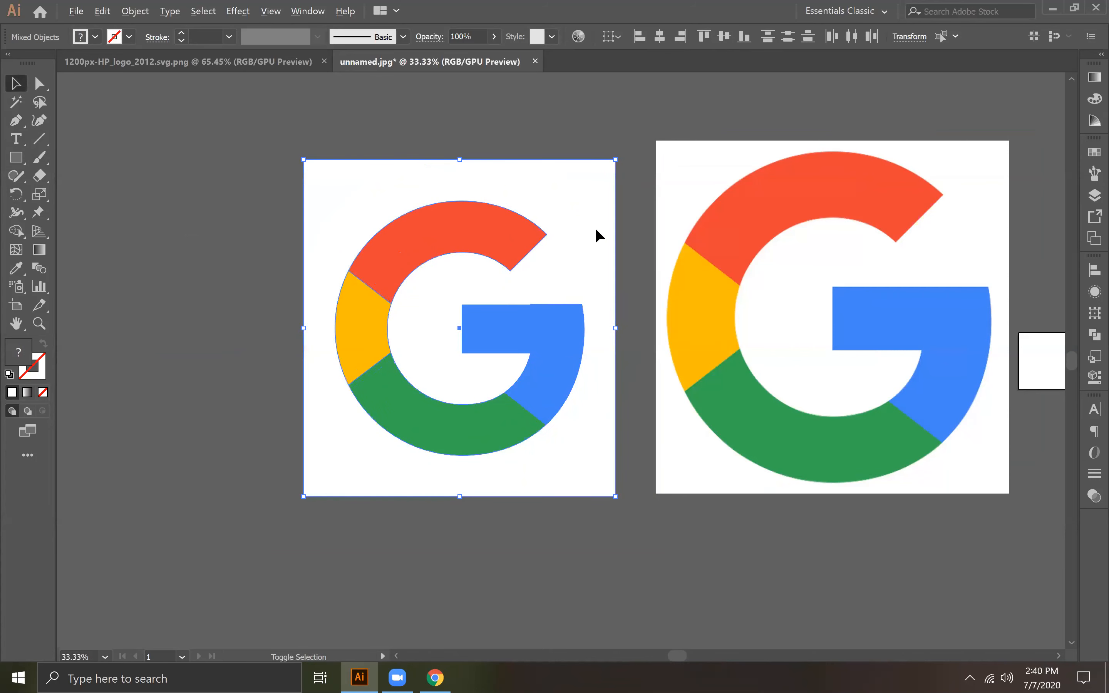
pyautogui.moveTo(616, 160); pyautogui.dragTo(643, 144)
pyautogui.click(696, 553)
pyautogui.hscroll(2, 687, 551)
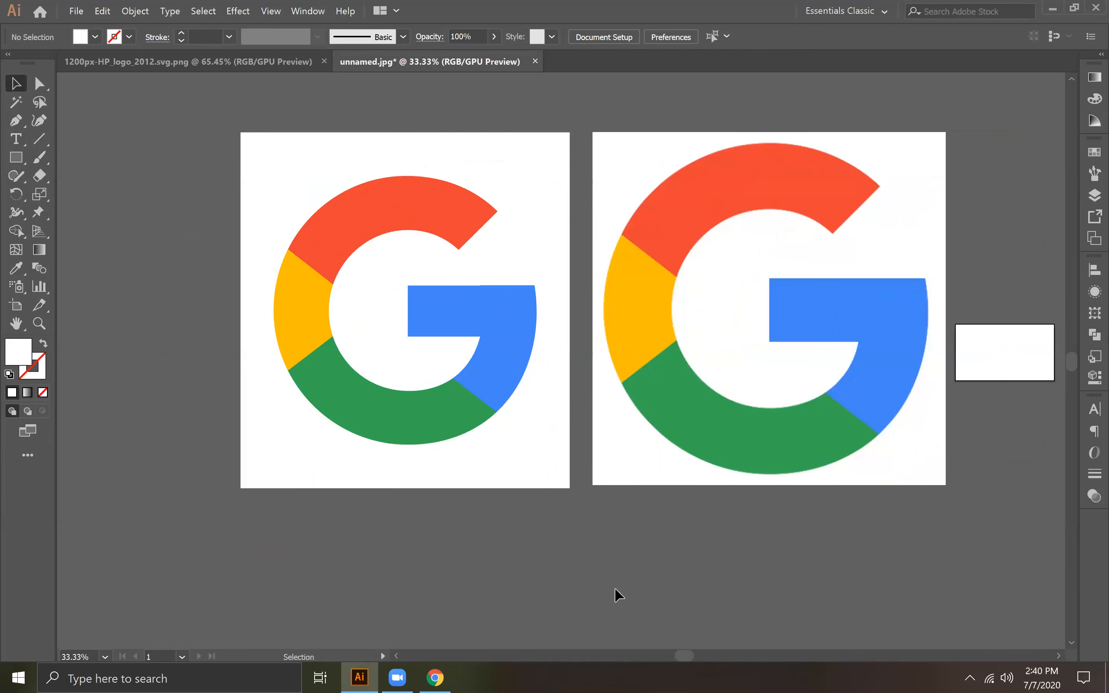
# Step: Compare the edges of the rebuilt G with those of the reference image up close
pyautogui.hotkey('ctrl', '=')
pyautogui.hotkey('ctrl', '=')
pyautogui.hotkey('ctrl', '=')
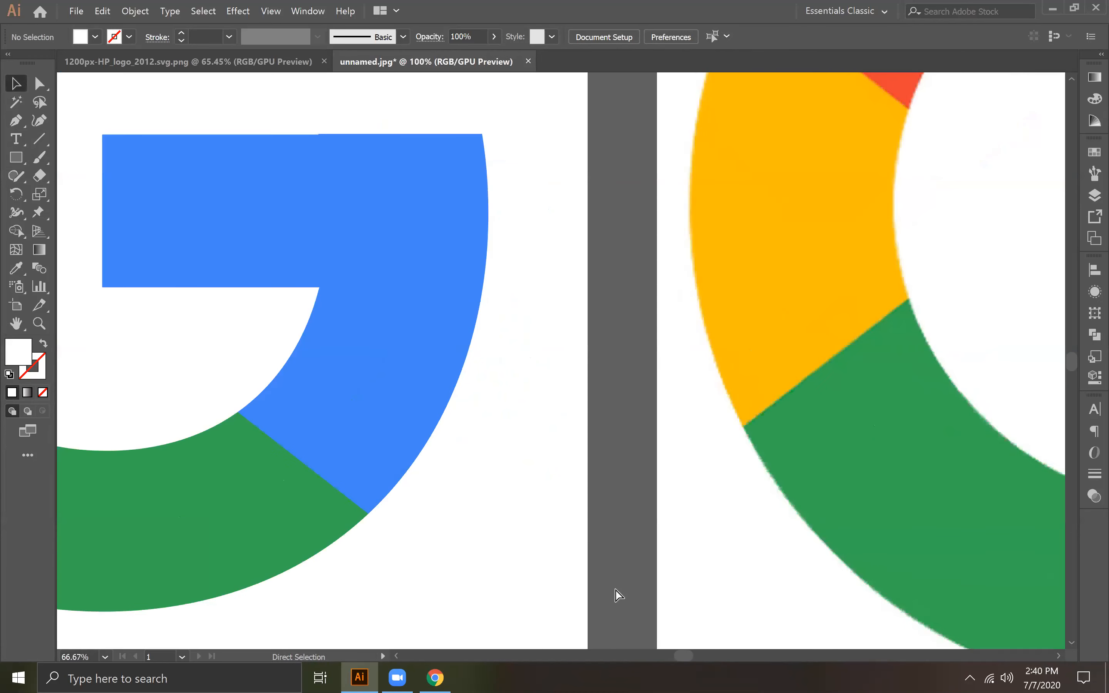
pyautogui.hotkey('ctrl', '-')
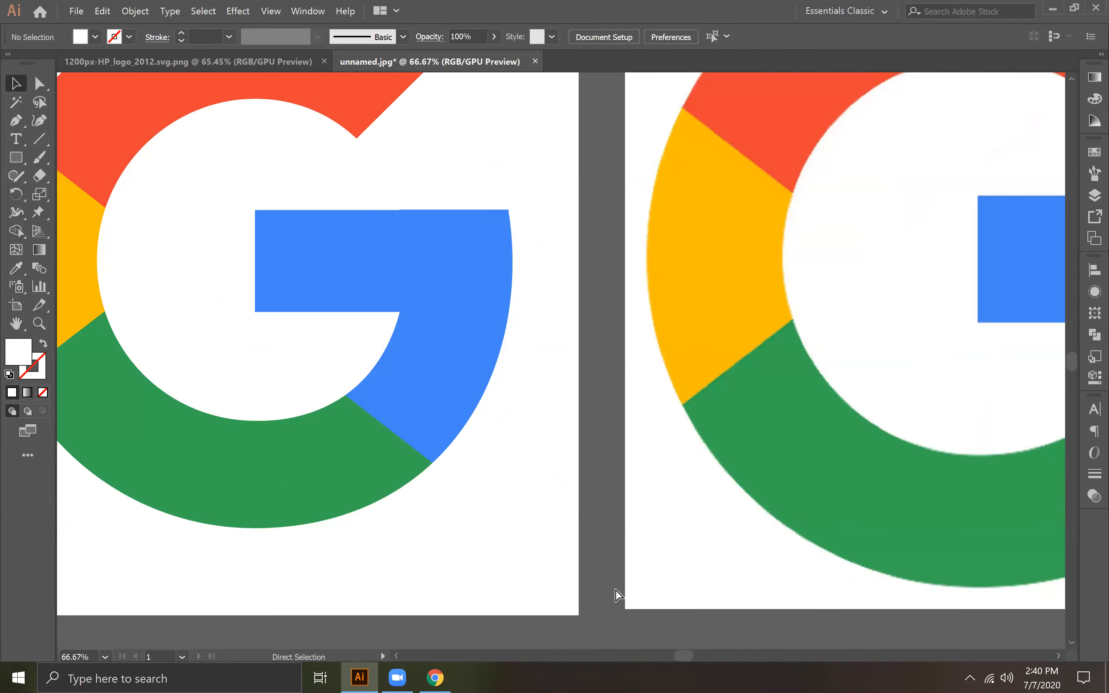
pyautogui.hotkey('ctrl', '-')
pyautogui.hotkey('ctrl', '=')
pyautogui.hotkey('ctrl', '=')
pyautogui.hotkey('ctrl', '=')
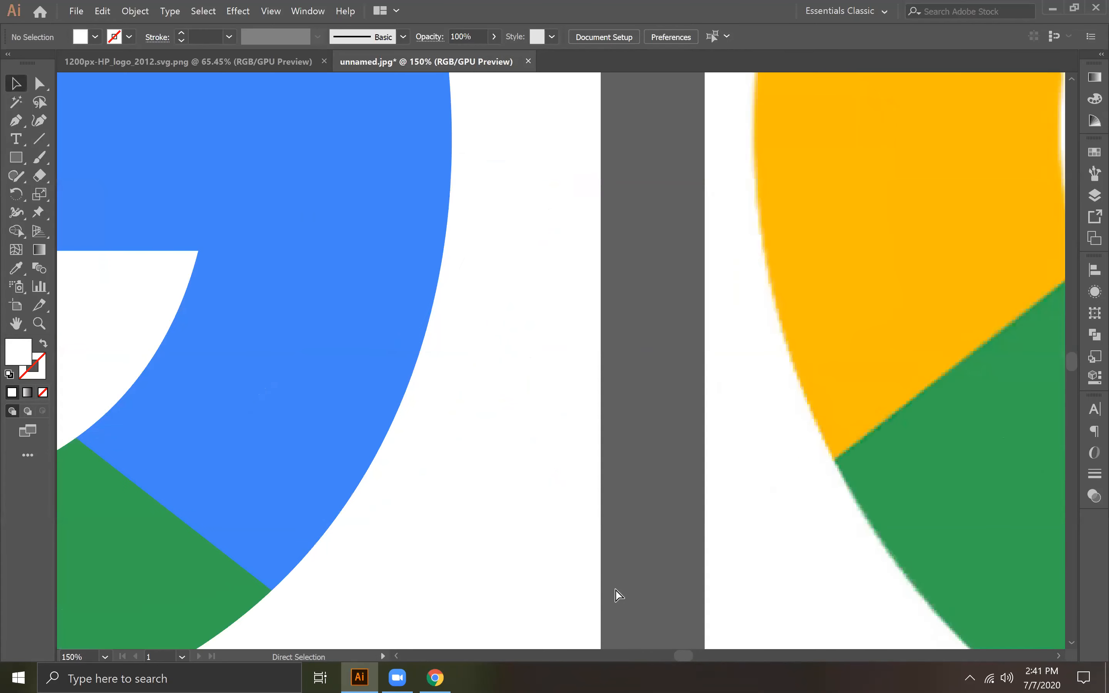
# Step: Delete the extra anchor point at the small jog in the top edge of the G's blue bar
pyautogui.press('space')
pyautogui.moveTo(360, 259); pyautogui.dragTo(674, 437)
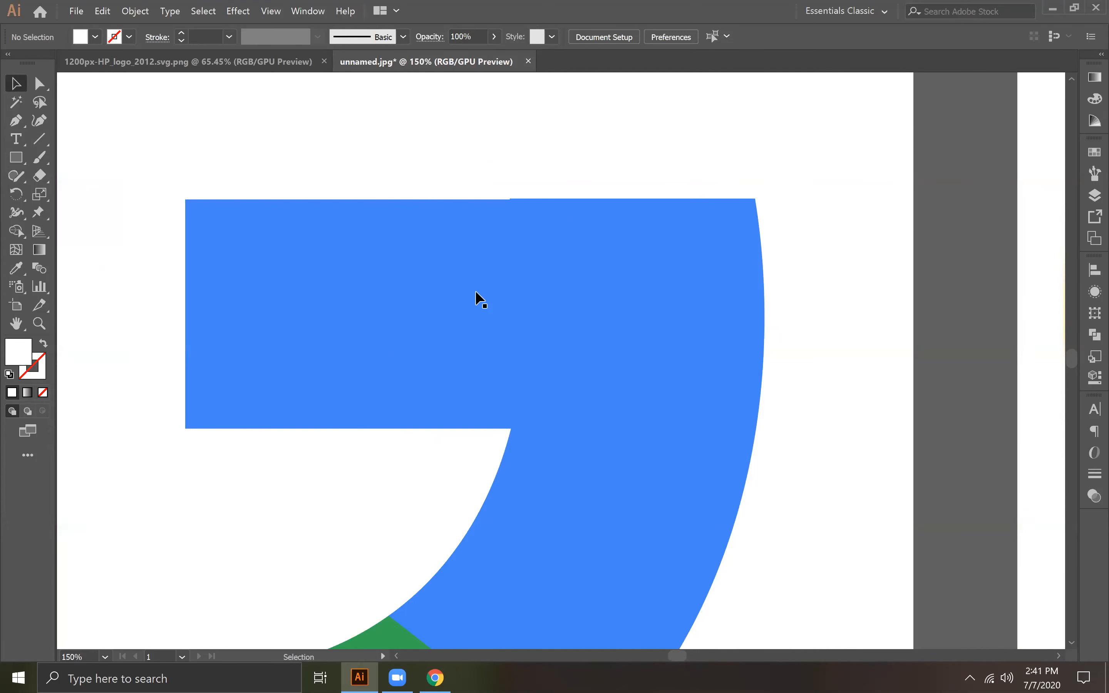
pyautogui.hotkey('ctrl', '=')
pyautogui.press('space')
pyautogui.moveTo(555, 120); pyautogui.dragTo(645, 260)
pyautogui.hotkey('ctrl', '=')
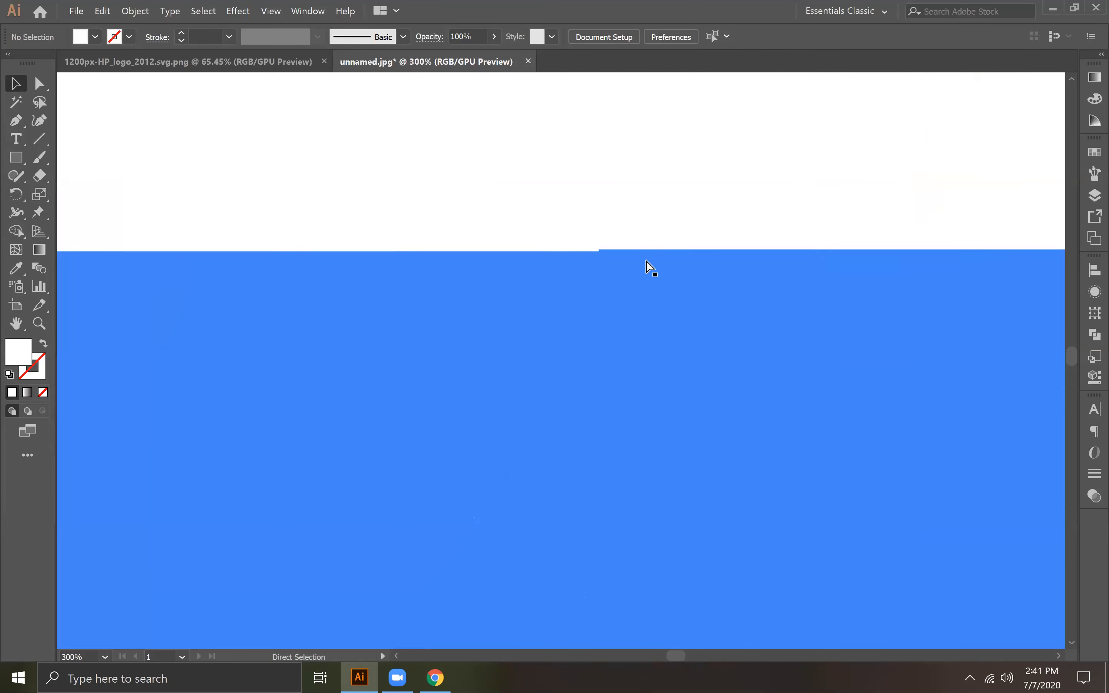
pyautogui.hotkey('ctrl', '=')
pyautogui.hotkey('ctrl', '=')
pyautogui.moveTo(16, 120); pyautogui.dragTo(91, 157)
pyautogui.click(629, 143)
pyautogui.keyDown('ctrl'); pyautogui.click(554, 272); pyautogui.keyUp('ctrl')
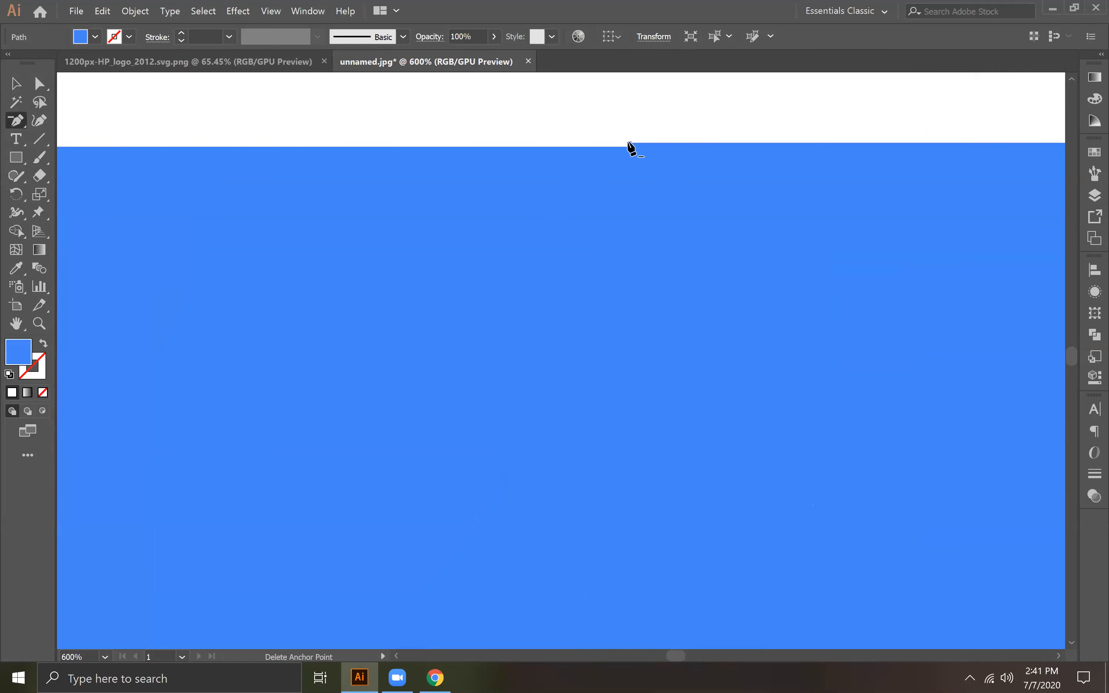
pyautogui.click(629, 143)
# Step: Deselect the blue shape and compare the whole rebuilt G side by side with the reference logo
pyautogui.hotkey('ctrl', '-')
pyautogui.hotkey('ctrl', '-')
pyautogui.hotkey('ctrl', '-')
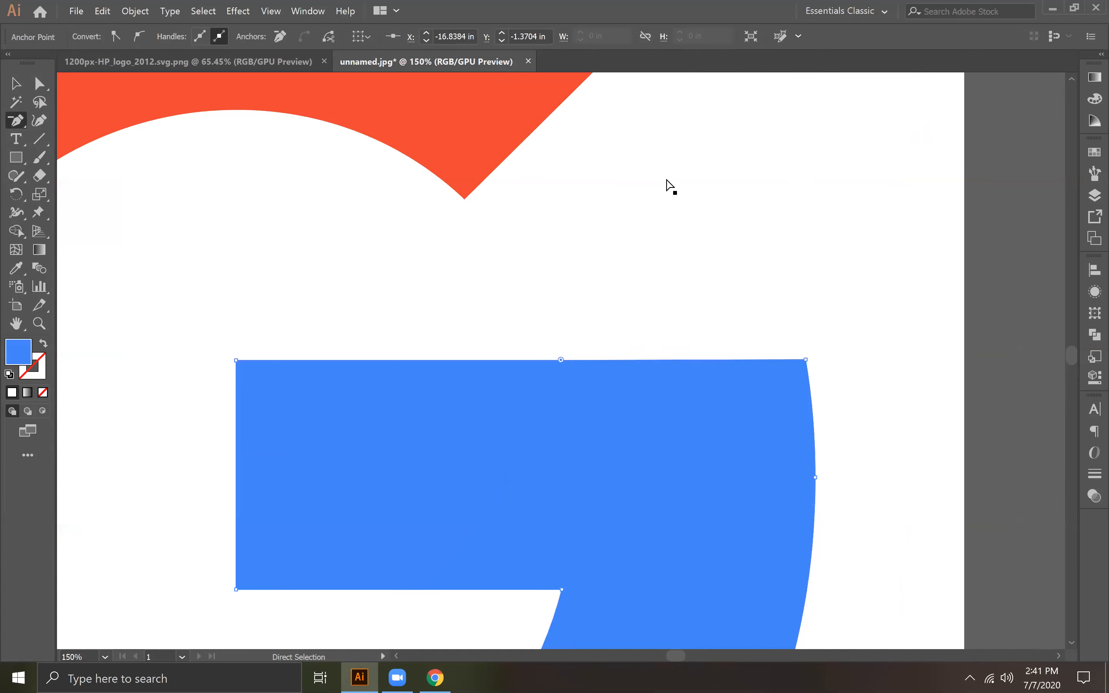
pyautogui.hotkey('ctrl', '-')
pyautogui.hotkey('ctrl', '-')
pyautogui.hotkey('ctrl', '-')
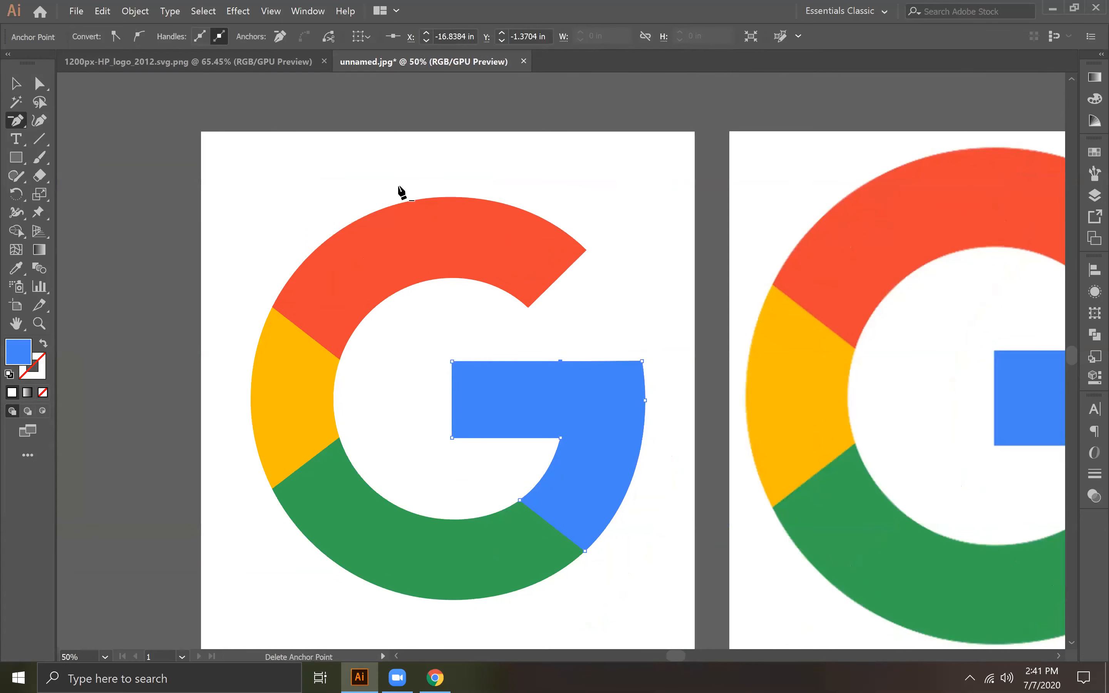
pyautogui.press('v')
pyautogui.click(424, 144)
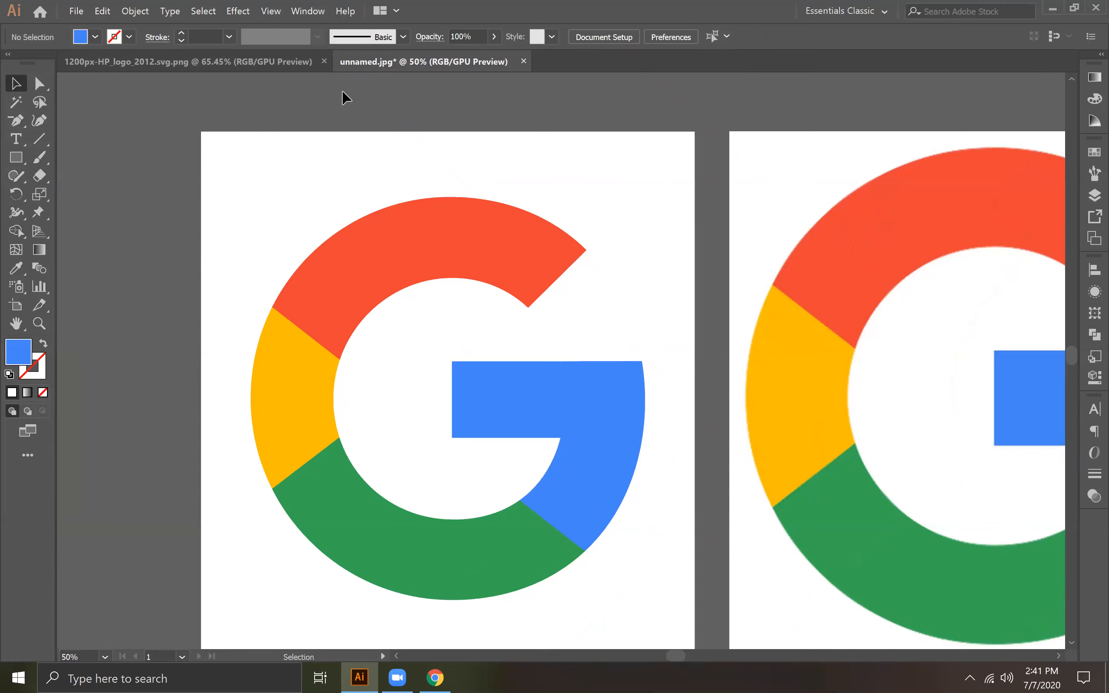
pyautogui.moveTo(906, 459); pyautogui.dragTo(576, 355)
pyautogui.moveTo(839, 311); pyautogui.dragTo(1002, 394)
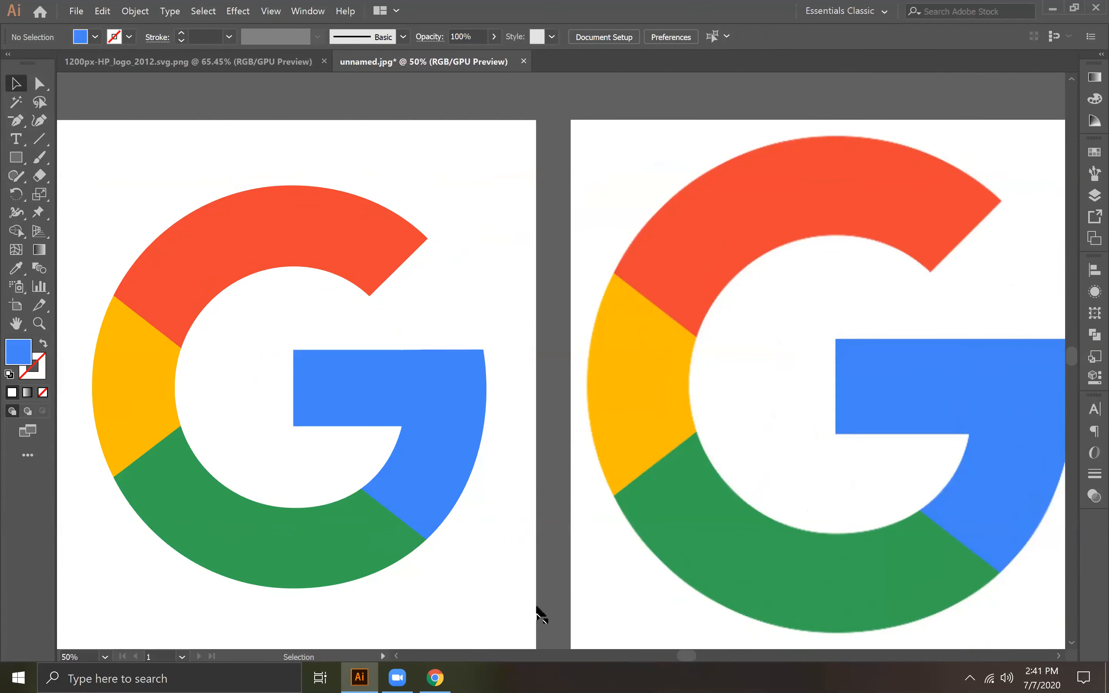
# Step: Switch to the 1200px-HP_logo_2012.svg.png document and move the HP logo image off the artboard to its right
pyautogui.click(258, 61)
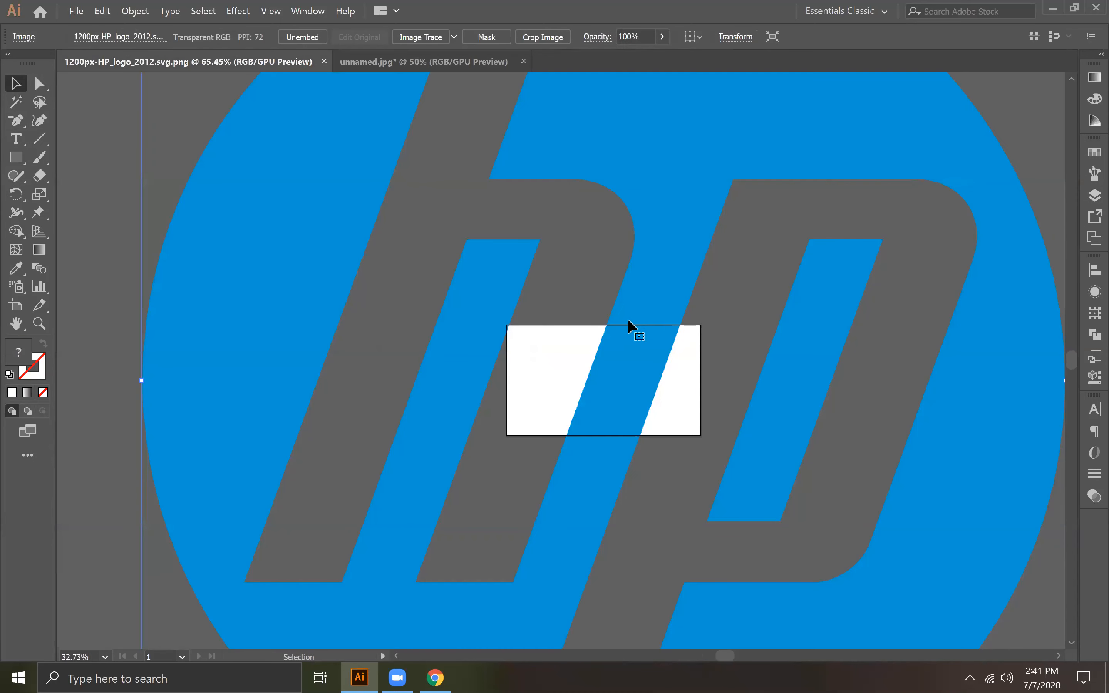
pyautogui.hotkey('ctrl', '0')
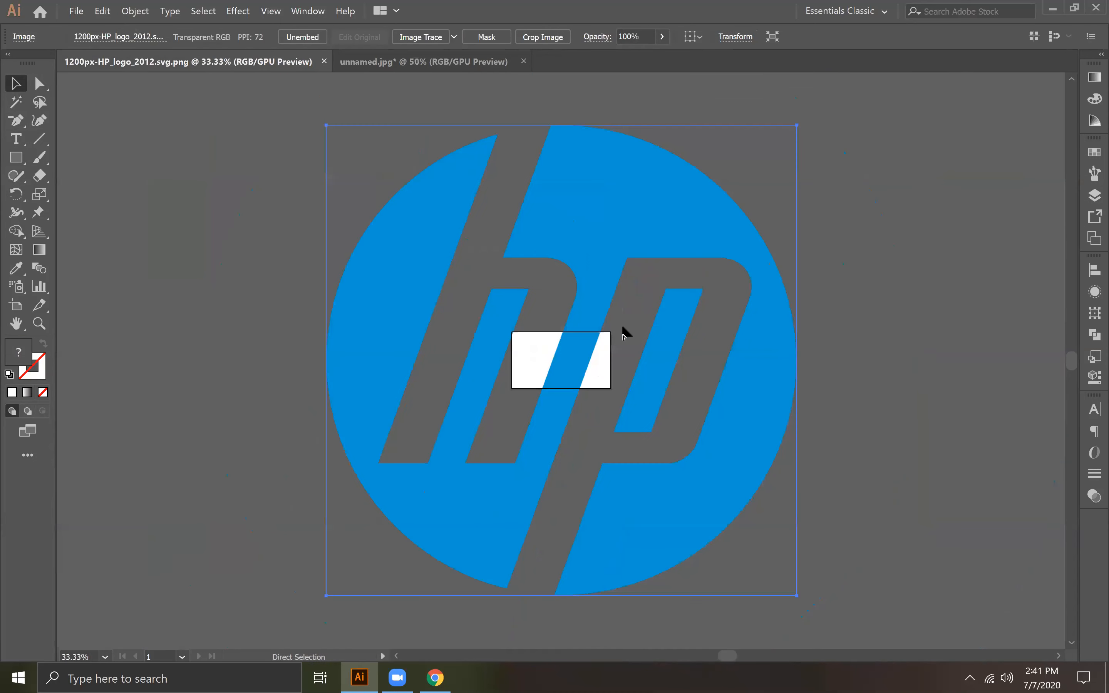
pyautogui.moveTo(810, 348); pyautogui.dragTo(488, 417)
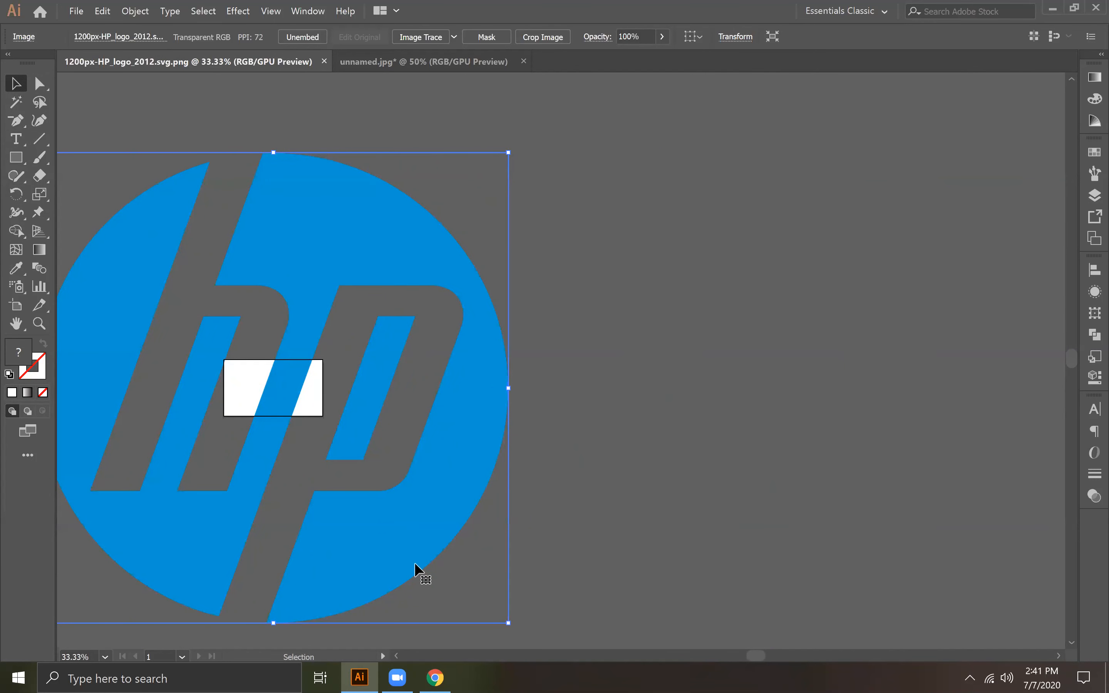
pyautogui.moveTo(504, 492); pyautogui.dragTo(777, 465)
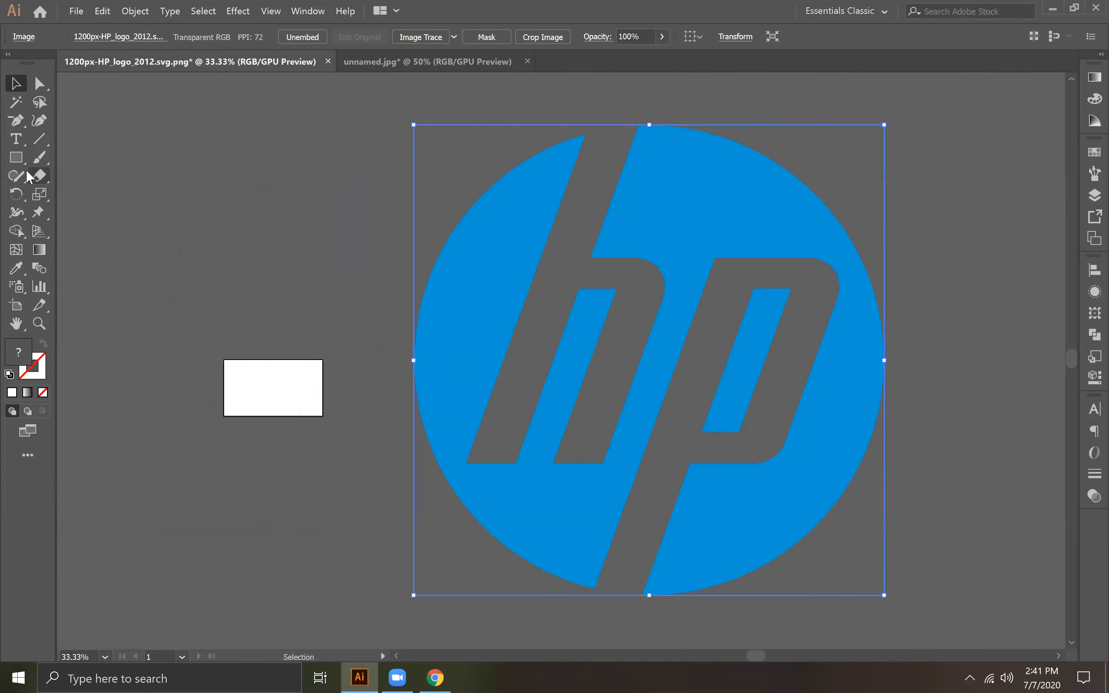
# Step: Draw a white rectangle slightly larger than the HP logo over it and send it to the back
pyautogui.click(16, 156)
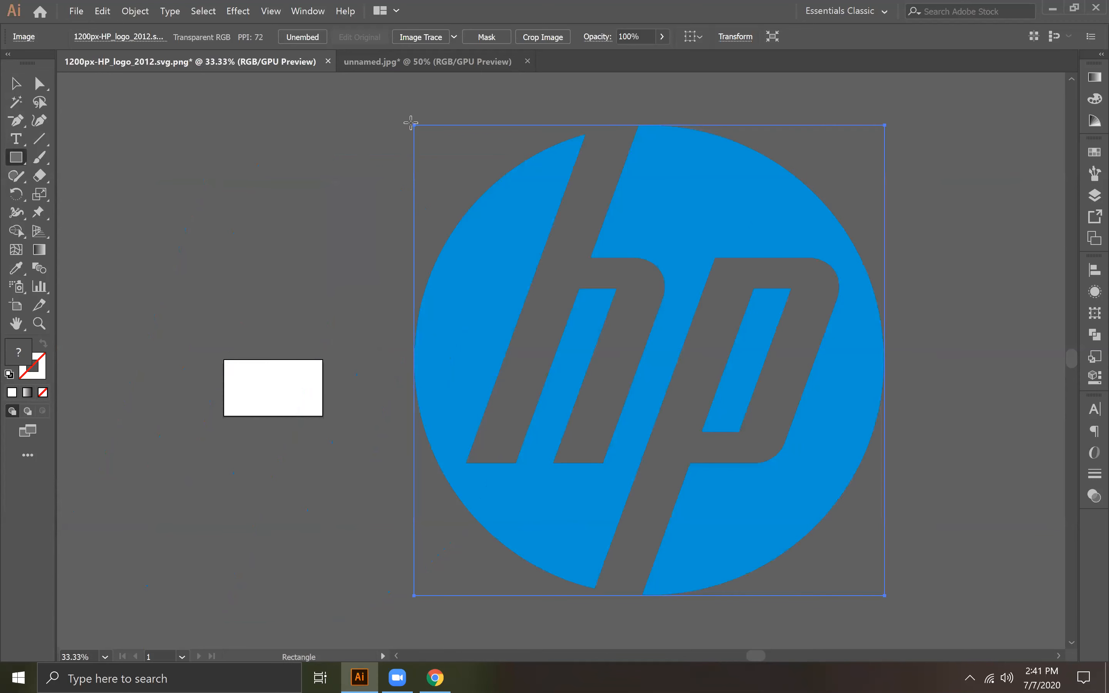
pyautogui.moveTo(415, 125); pyautogui.dragTo(893, 609)
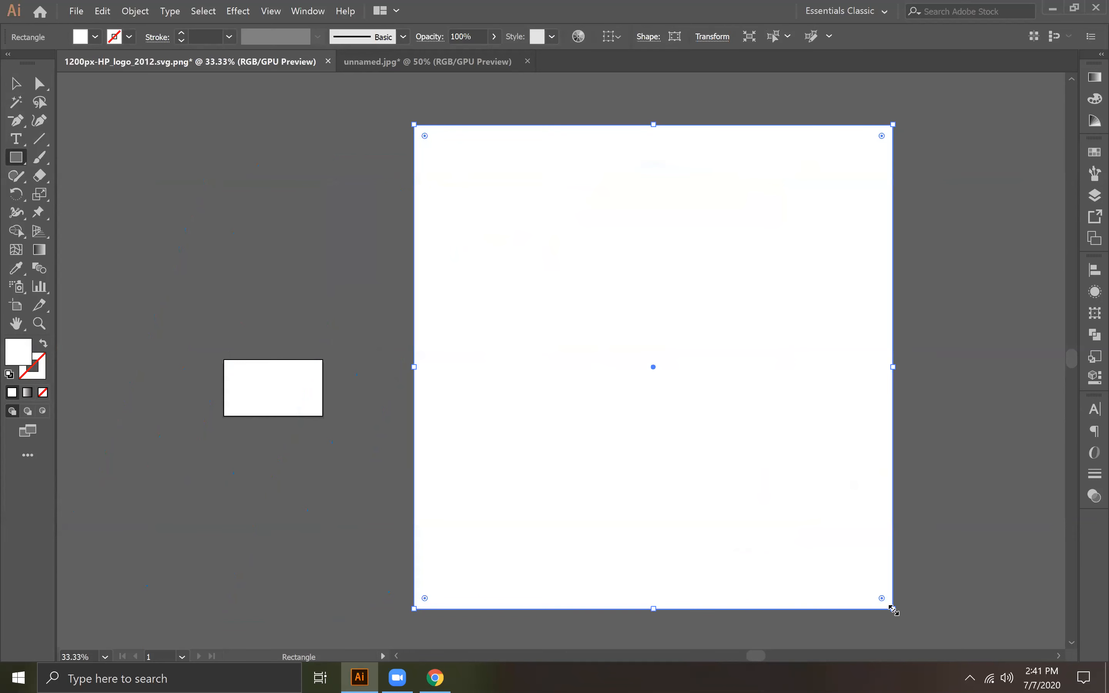
pyautogui.click(15, 83)
pyautogui.rightClick(573, 242)
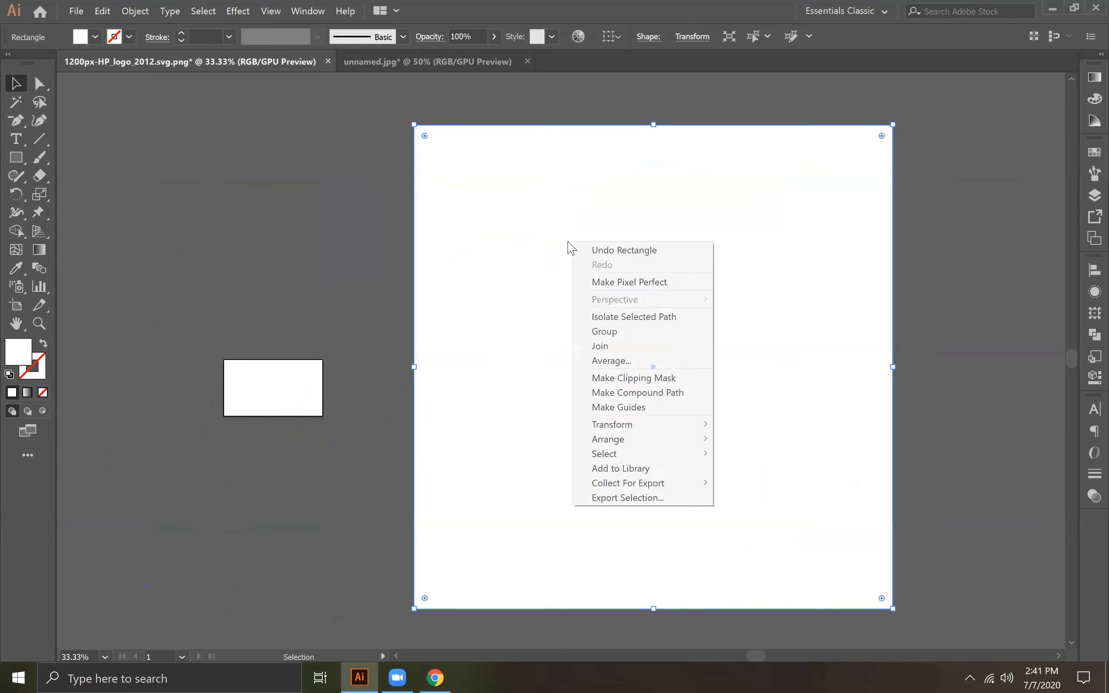
pyautogui.moveTo(628, 441)
pyautogui.click(779, 484)
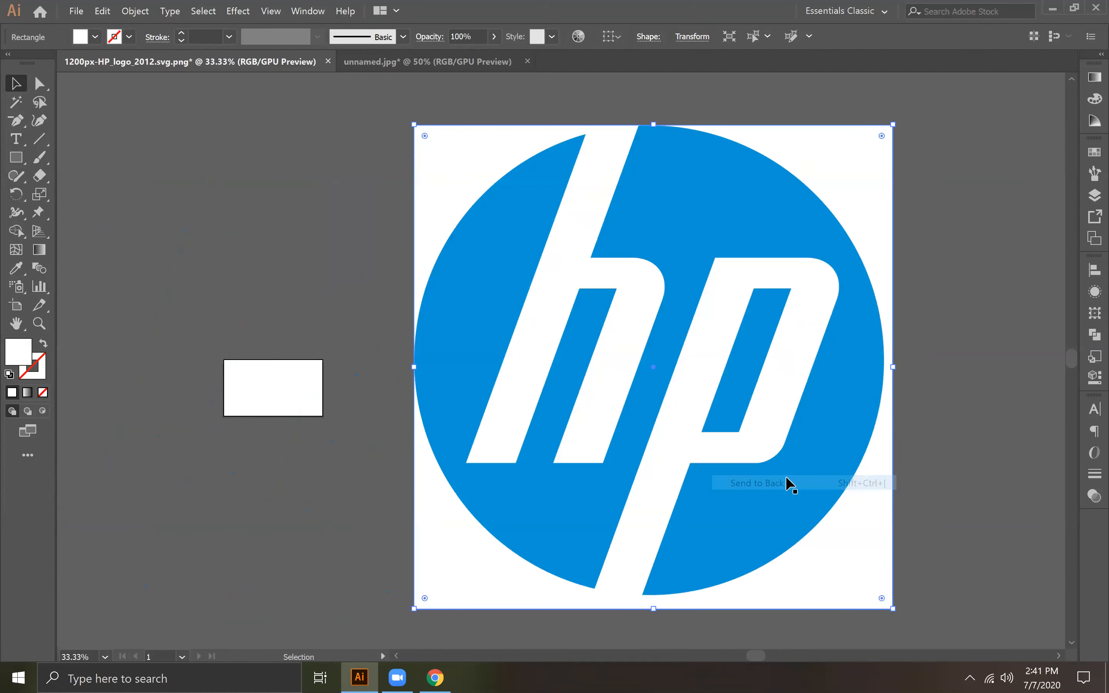
# Step: Align the HP logo and the white rectangle on their horizontal and vertical centers
pyautogui.click(931, 411)
pyautogui.moveTo(309, 176); pyautogui.dragTo(700, 339)
pyautogui.click(261, 36)
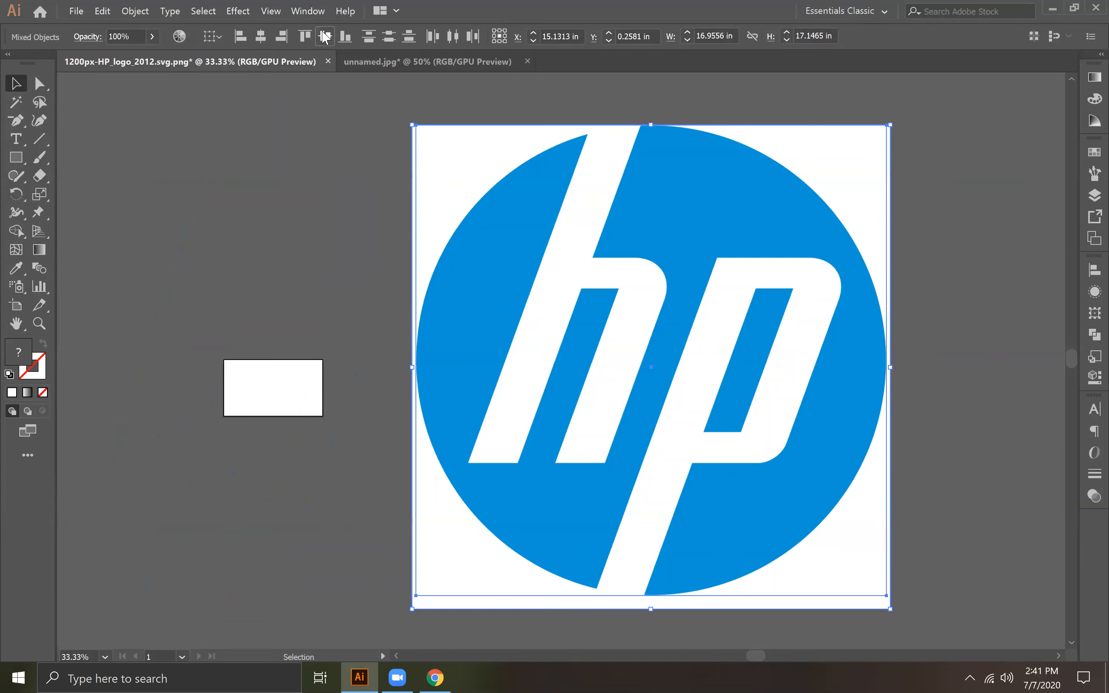
pyautogui.click(990, 431)
pyautogui.moveTo(929, 427); pyautogui.dragTo(850, 399)
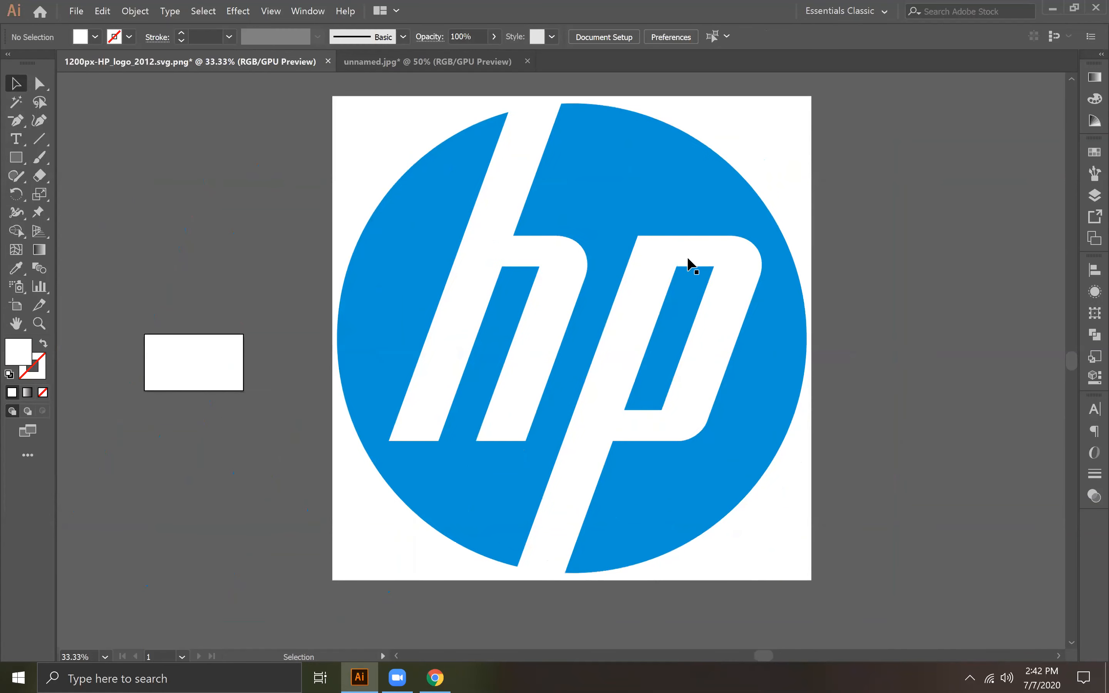
# Step: Draw a circle about 16.15 in across over the HP logo, with no fill and a solid 1 pt stroke
pyautogui.click(596, 142)
pyautogui.moveTo(759, 284); pyautogui.dragTo(785, 309)
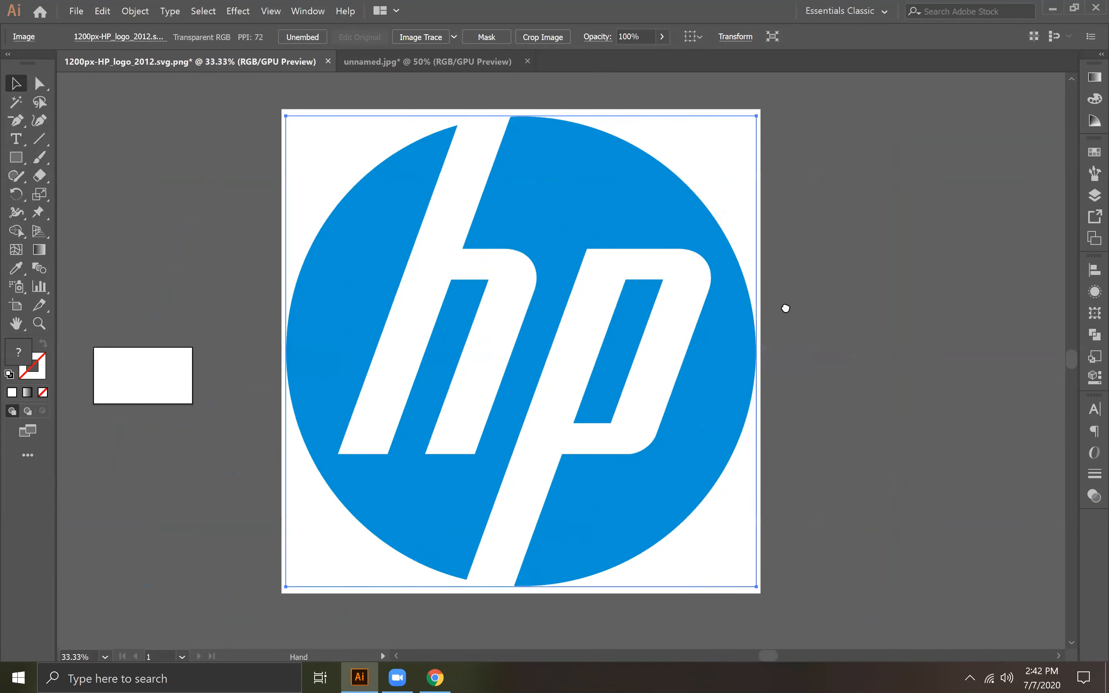
pyautogui.moveTo(20, 160); pyautogui.dragTo(87, 192)
pyautogui.moveTo(420, 183); pyautogui.dragTo(797, 589)
pyautogui.moveTo(422, 184); pyautogui.dragTo(371, 124)
pyautogui.click(44, 394)
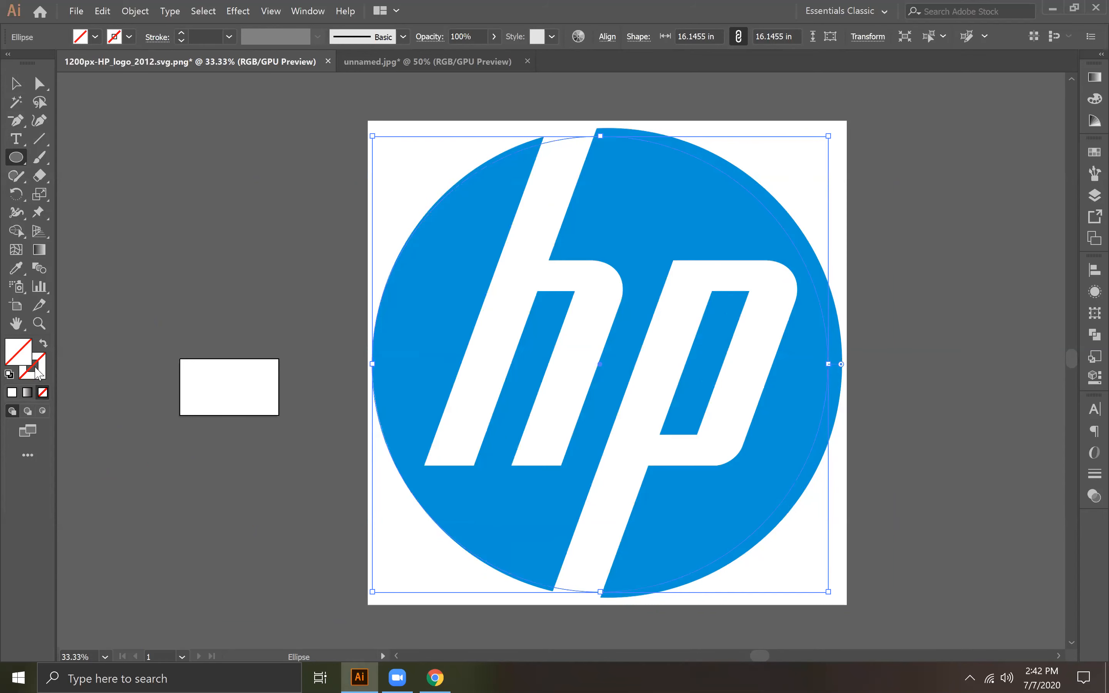
pyautogui.click(37, 370)
pyautogui.click(14, 393)
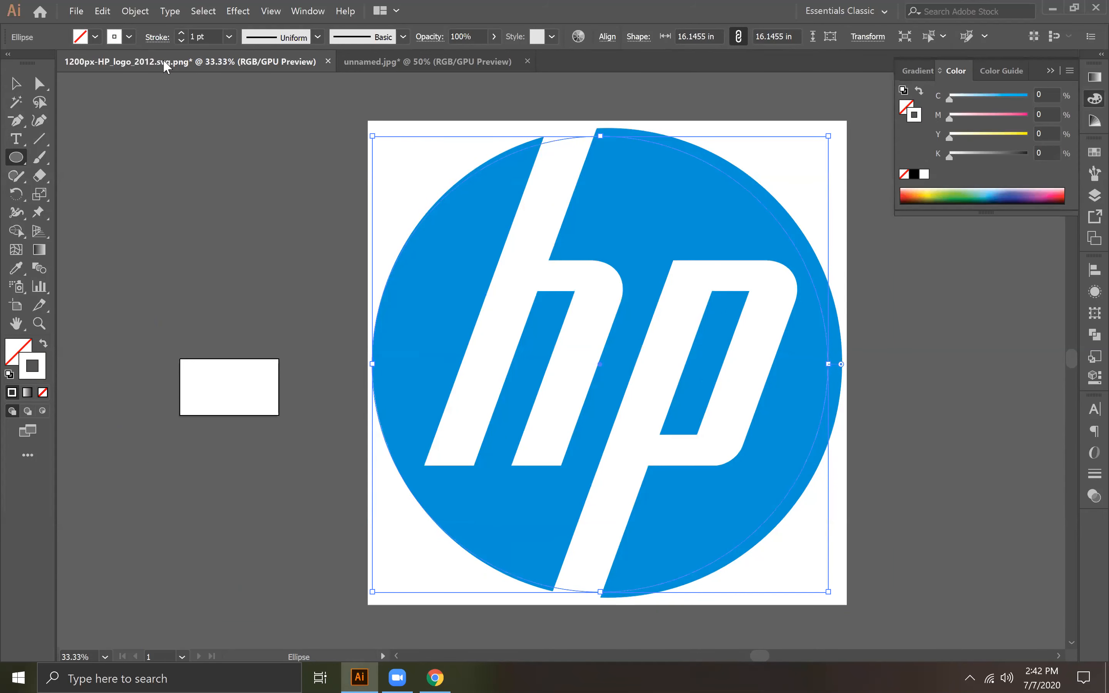
pyautogui.click(122, 37)
pyautogui.click(125, 38)
pyautogui.click(125, 38)
pyautogui.click(118, 38)
pyautogui.click(117, 38)
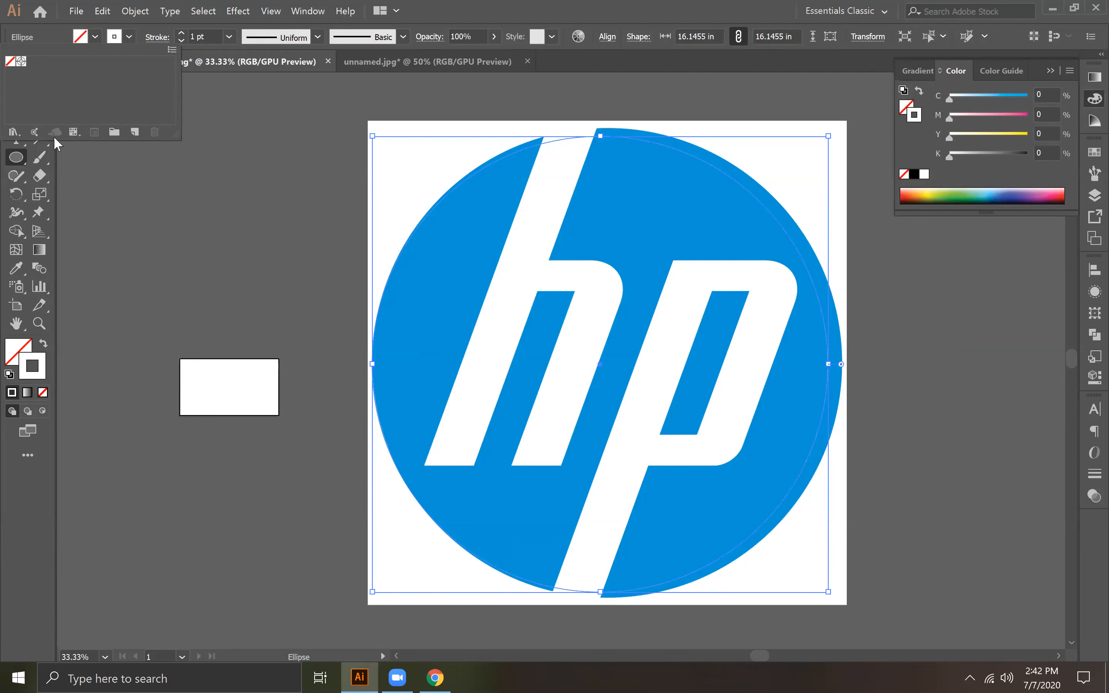
pyautogui.click(77, 133)
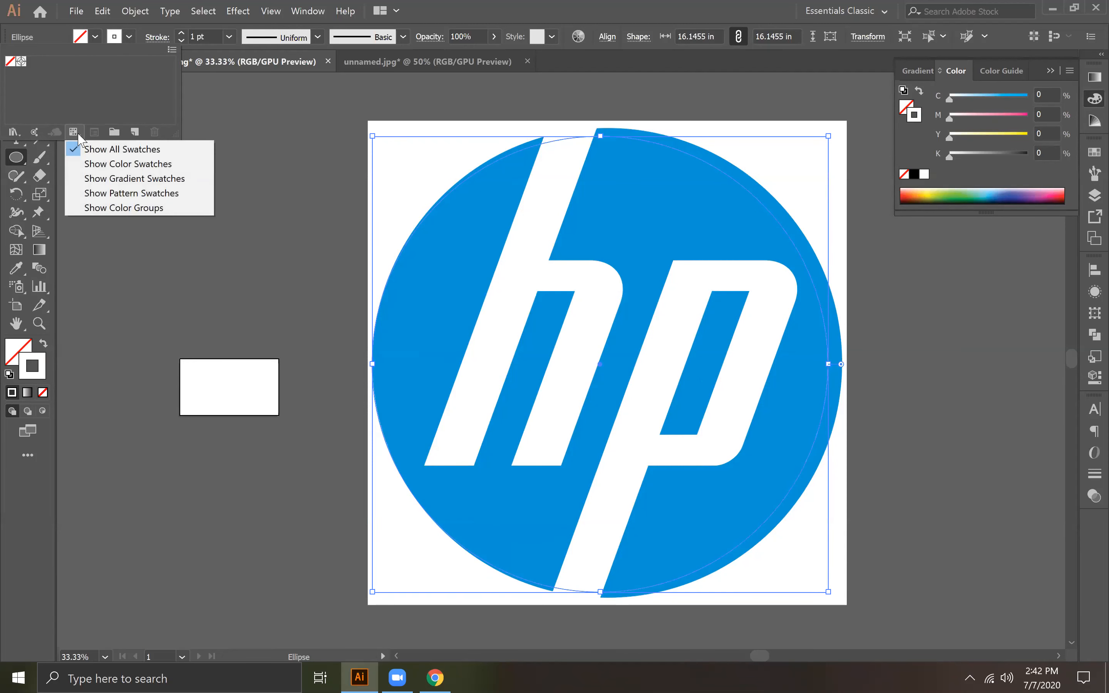
pyautogui.click(94, 148)
pyautogui.click(74, 132)
pyautogui.click(94, 164)
pyautogui.click(74, 132)
pyautogui.click(106, 178)
pyautogui.click(74, 132)
pyautogui.click(91, 149)
pyautogui.click(13, 133)
pyautogui.click(13, 133)
pyautogui.click(107, 92)
pyautogui.click(130, 38)
# Step: Set the circle's stroke color to black
pyautogui.doubleClick(45, 375)
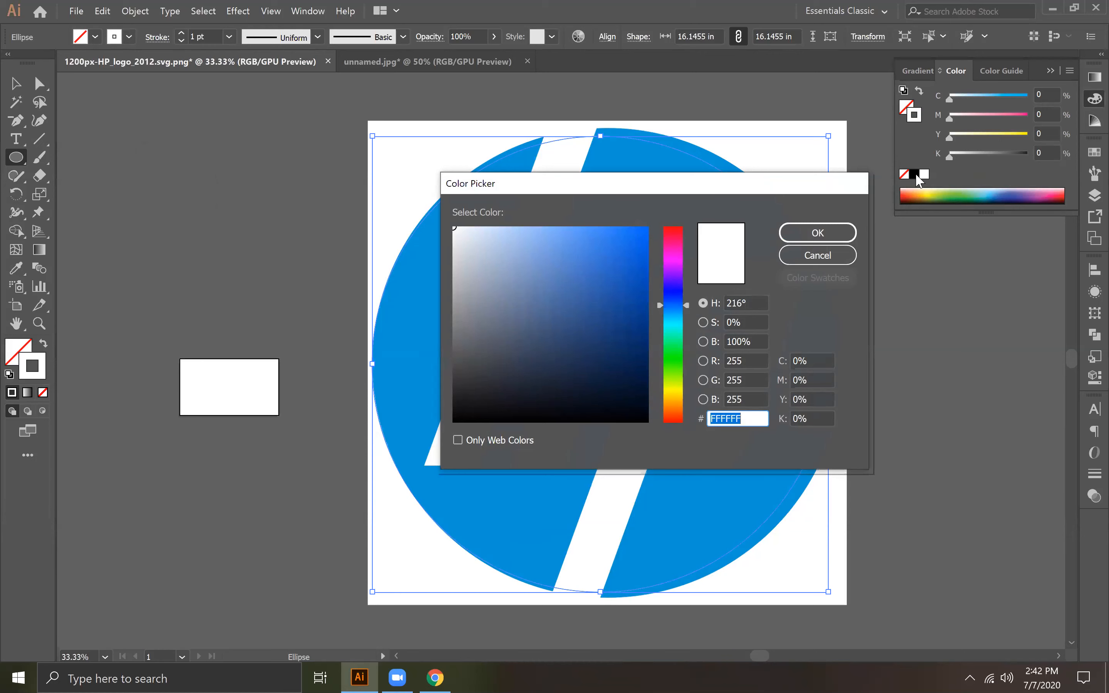
pyautogui.click(817, 233)
pyautogui.click(914, 175)
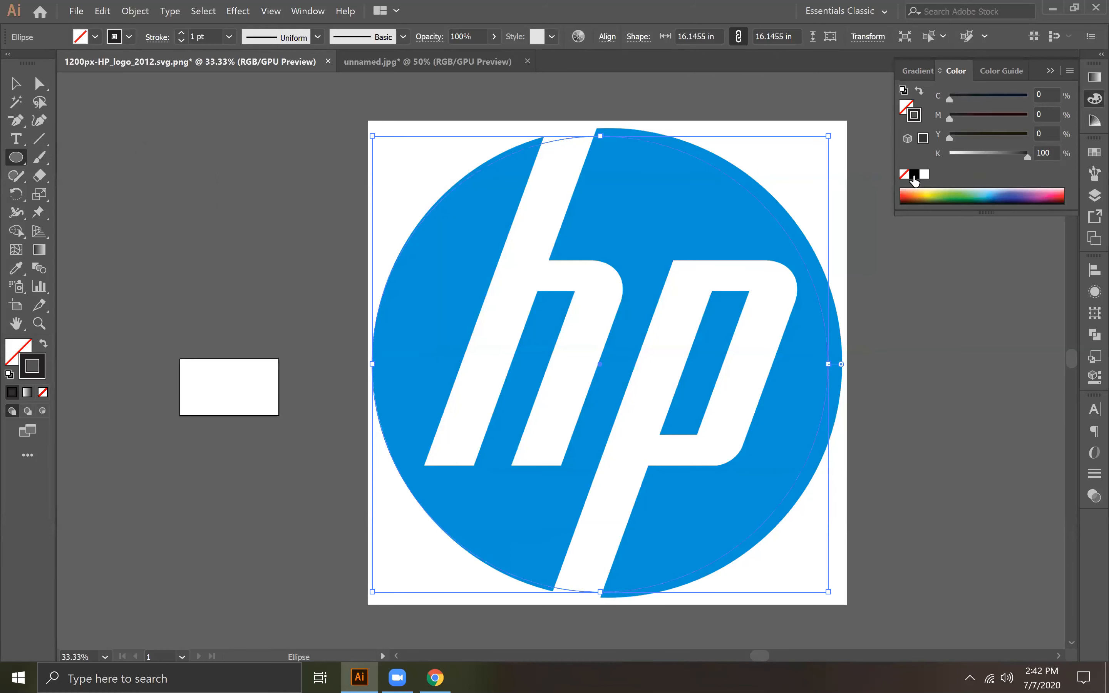
# Step: Resize the circle to about 16.58 in across so it follows the HP logo's outer edge
pyautogui.click(15, 83)
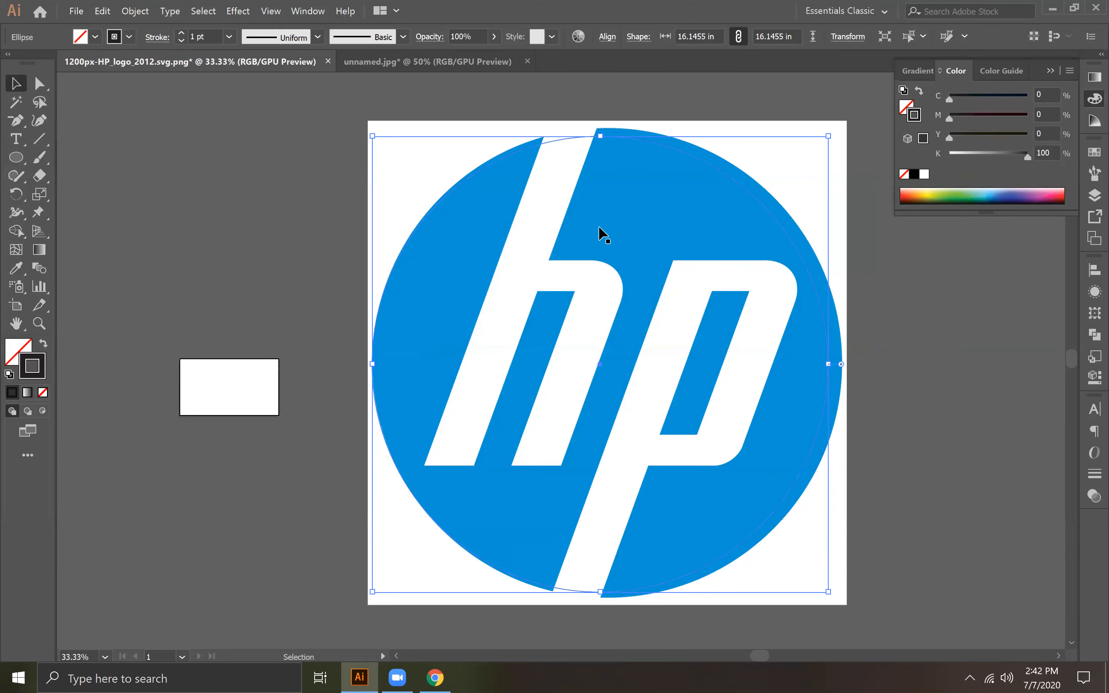
pyautogui.moveTo(830, 137); pyautogui.dragTo(838, 130)
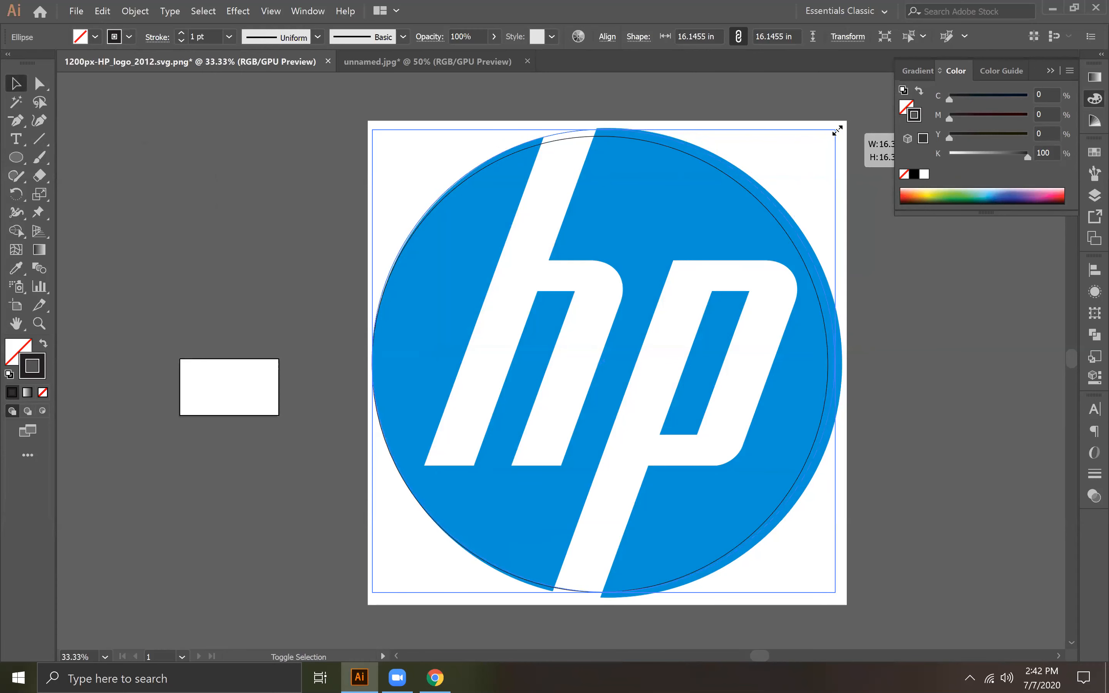
pyautogui.moveTo(842, 361); pyautogui.dragTo(843, 360)
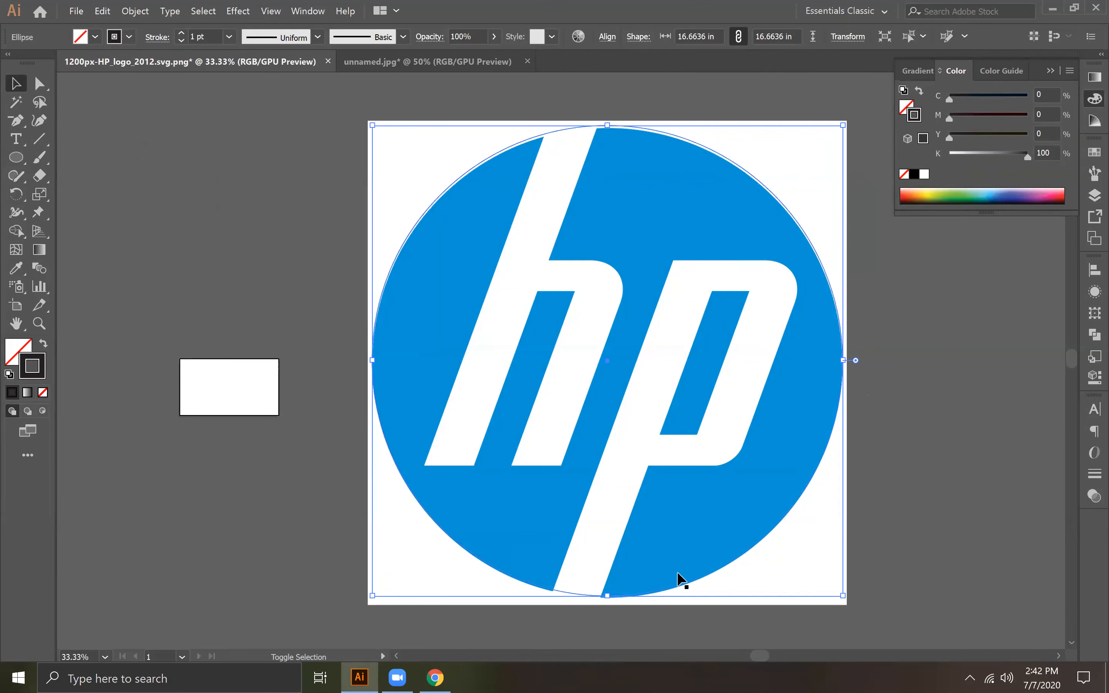
pyautogui.moveTo(613, 598); pyautogui.dragTo(609, 599)
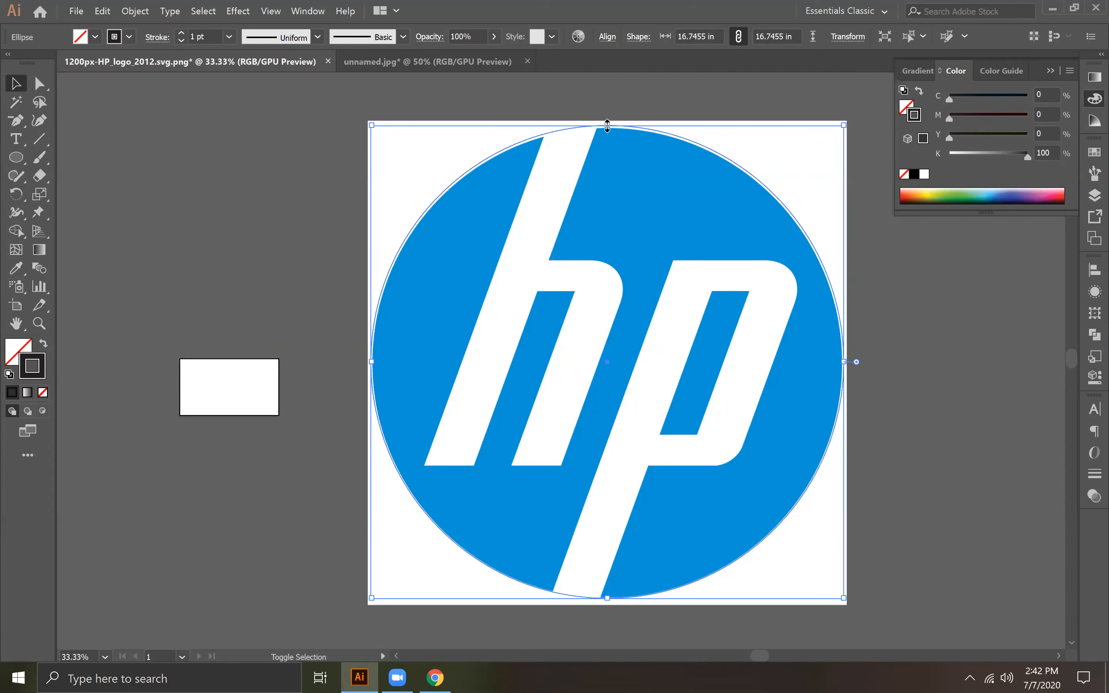
pyautogui.moveTo(607, 125); pyautogui.dragTo(607, 126)
pyautogui.moveTo(606, 131); pyautogui.dragTo(605, 133)
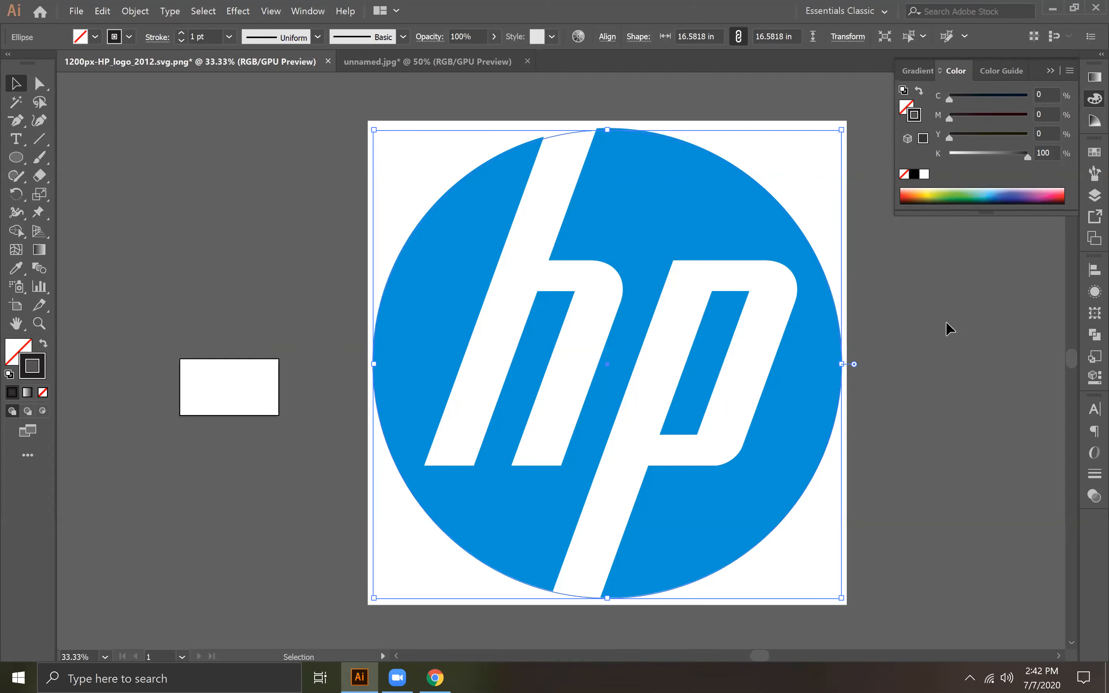
# Step: Align the circle, HP logo and white rectangle on their vertical centers, then deselect them
pyautogui.moveTo(353, 188); pyautogui.dragTo(704, 297)
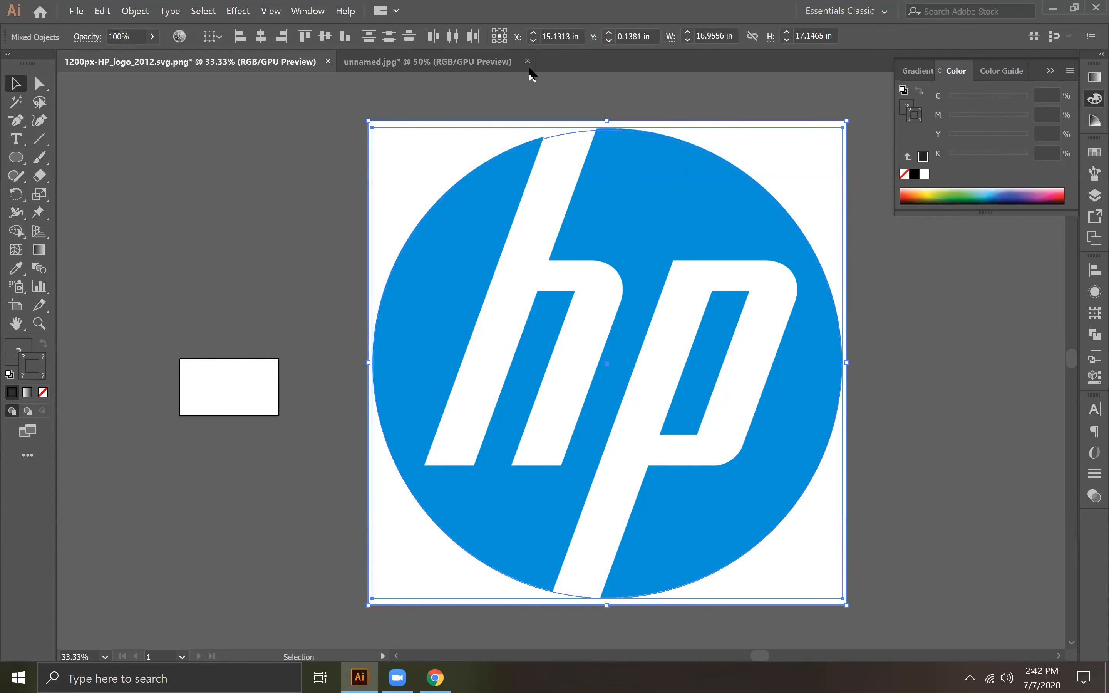
pyautogui.click(325, 36)
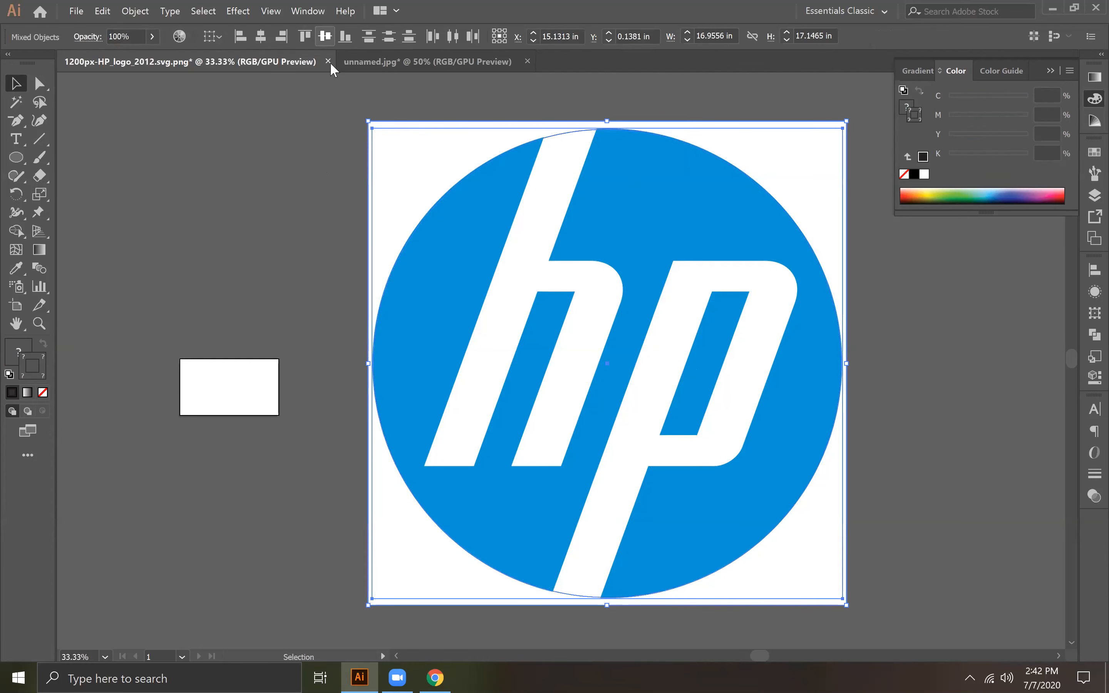
pyautogui.click(314, 182)
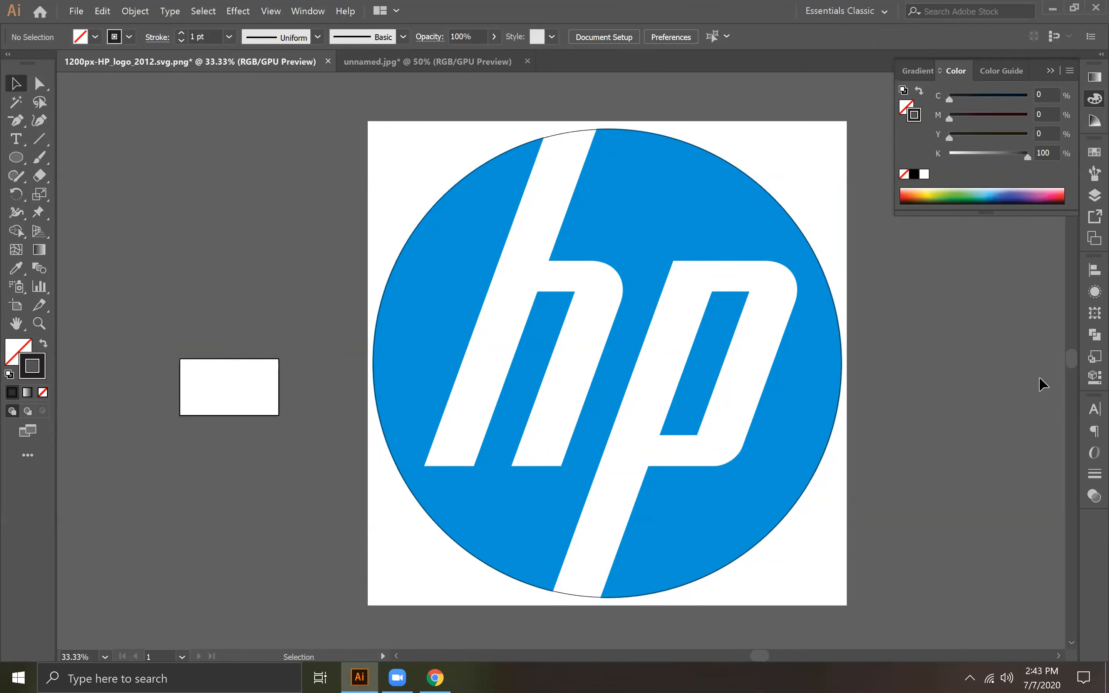
# Step: Trace the h's left stem and the underside of its arch with the Pen tool, starting just above the circle
pyautogui.moveTo(15, 120); pyautogui.dragTo(115, 128)
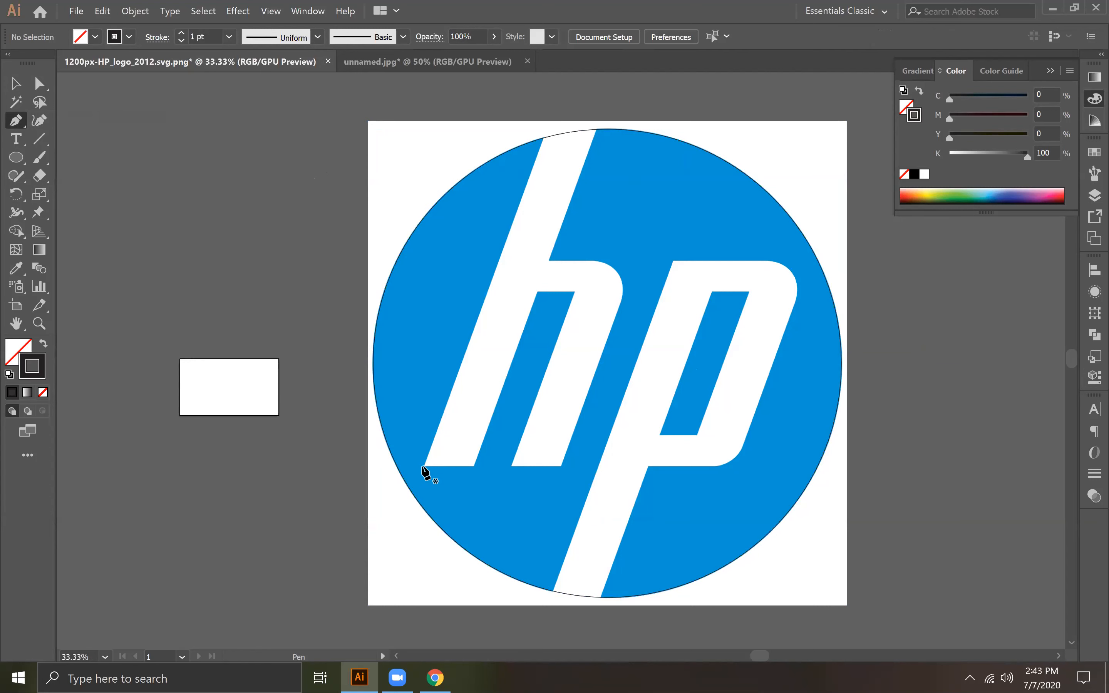
pyautogui.moveTo(541, 134); pyautogui.dragTo(547, 127)
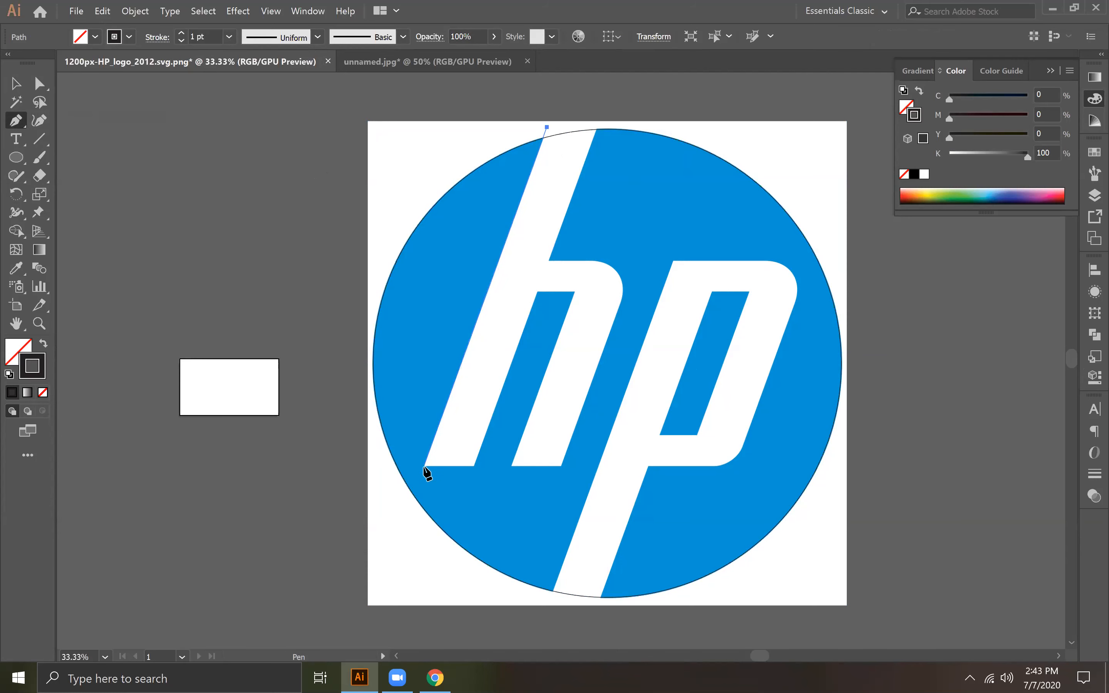
pyautogui.click(424, 467)
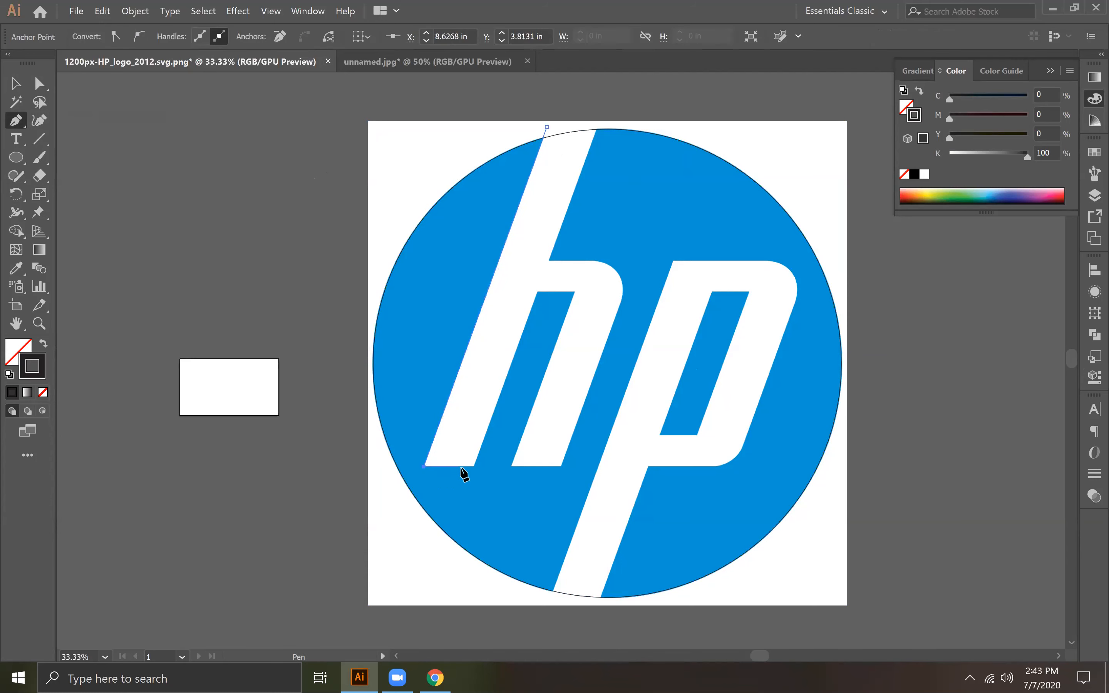
pyautogui.click(474, 466)
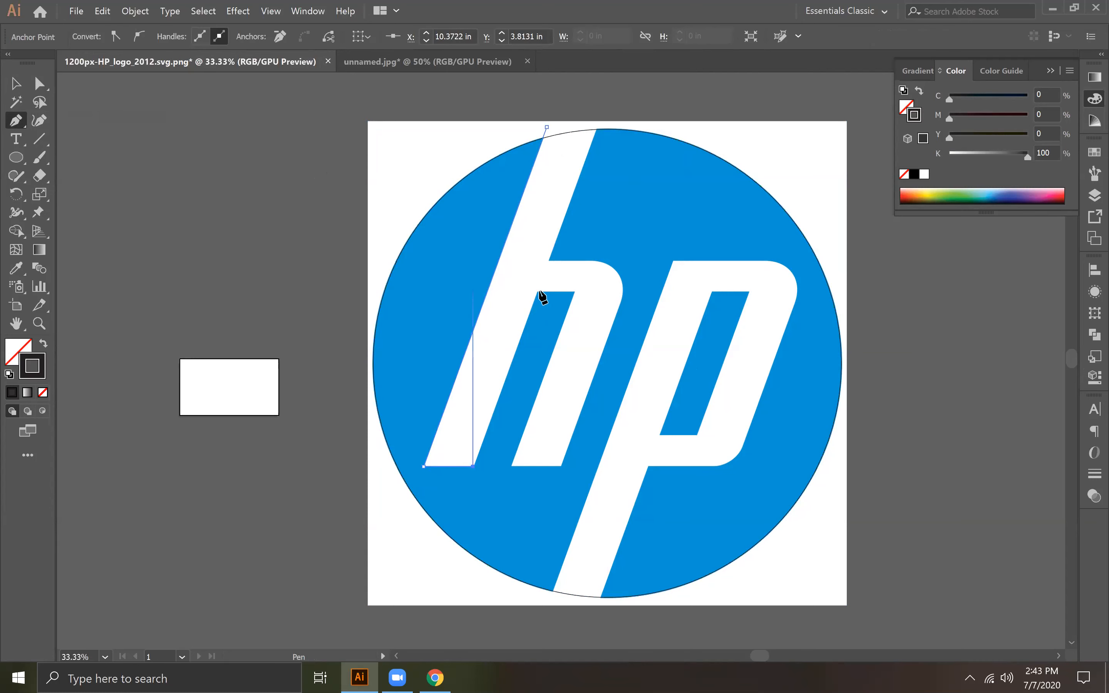
pyautogui.click(537, 293)
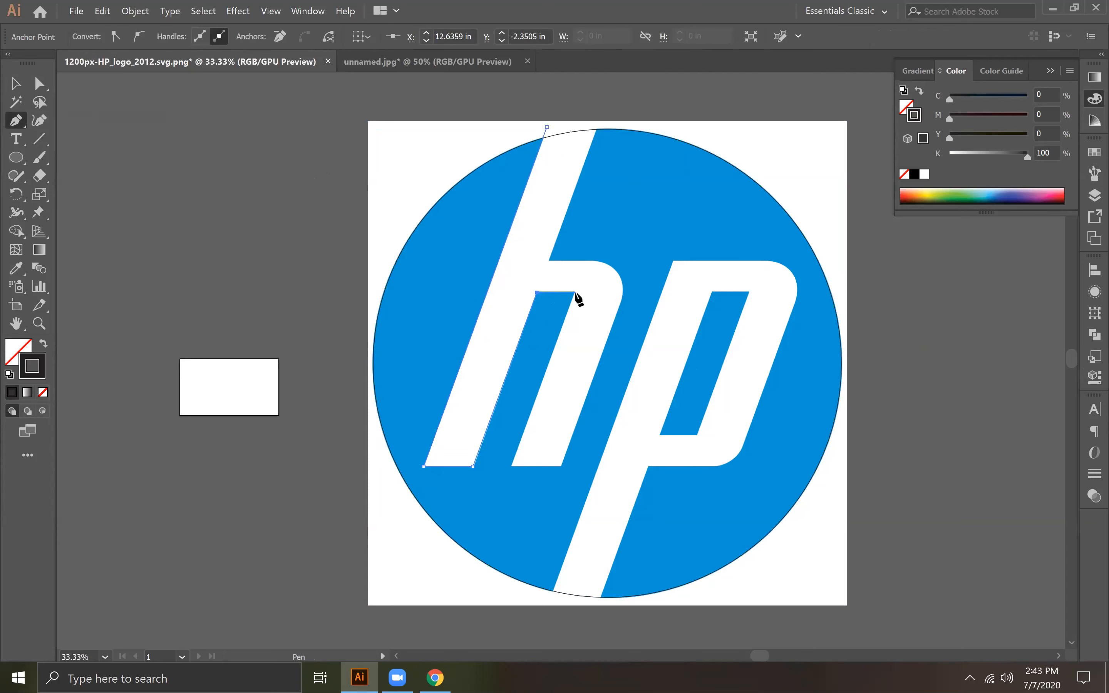
pyautogui.click(574, 292)
pyautogui.click(512, 465)
pyautogui.hotkey('ctrl', 'z')
# Step: Show the rulers and try a horizontal guide along the h's baseline at about 3.84 in
pyautogui.hotkey('ctrl', 'r')
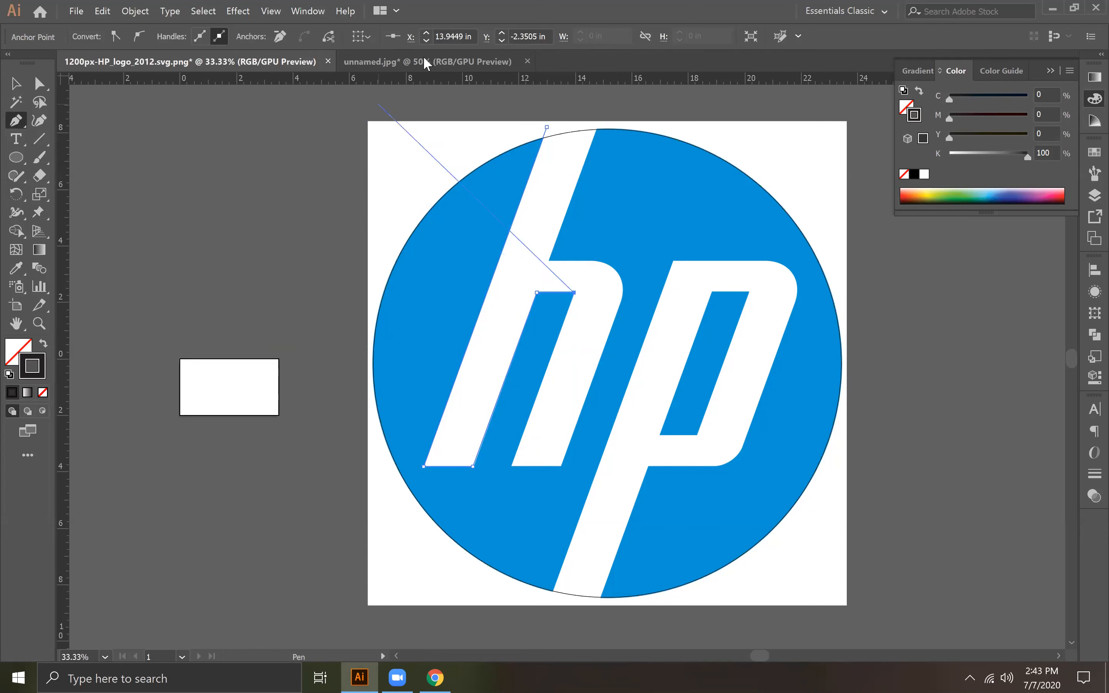
pyautogui.moveTo(432, 85); pyautogui.dragTo(499, 468)
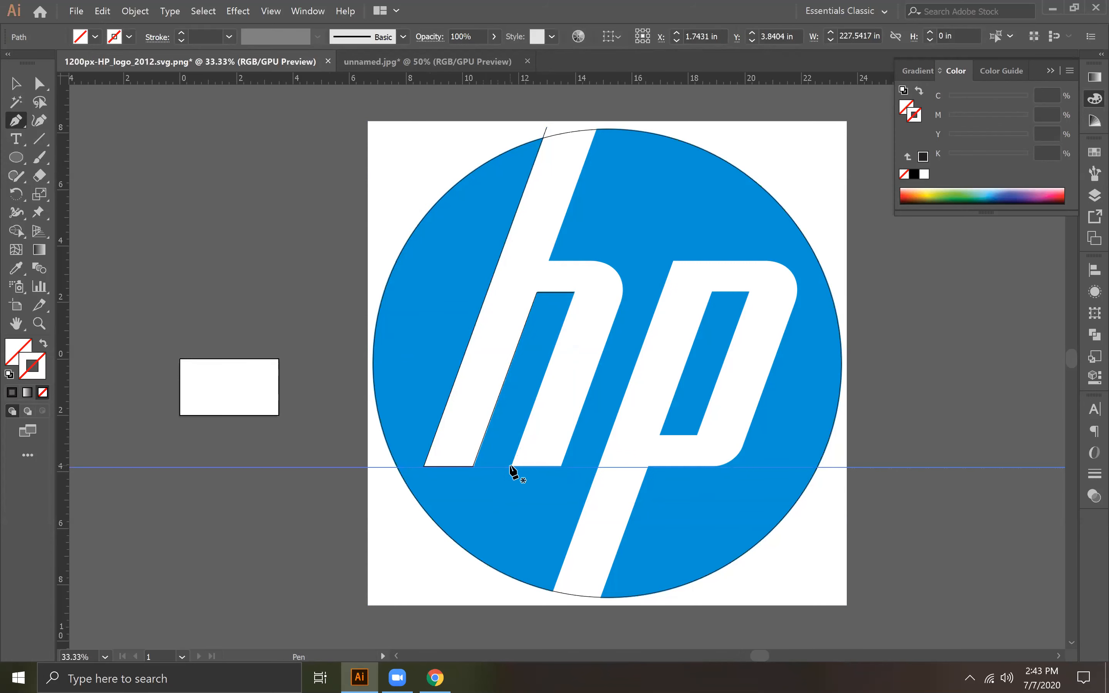
pyautogui.click(511, 466)
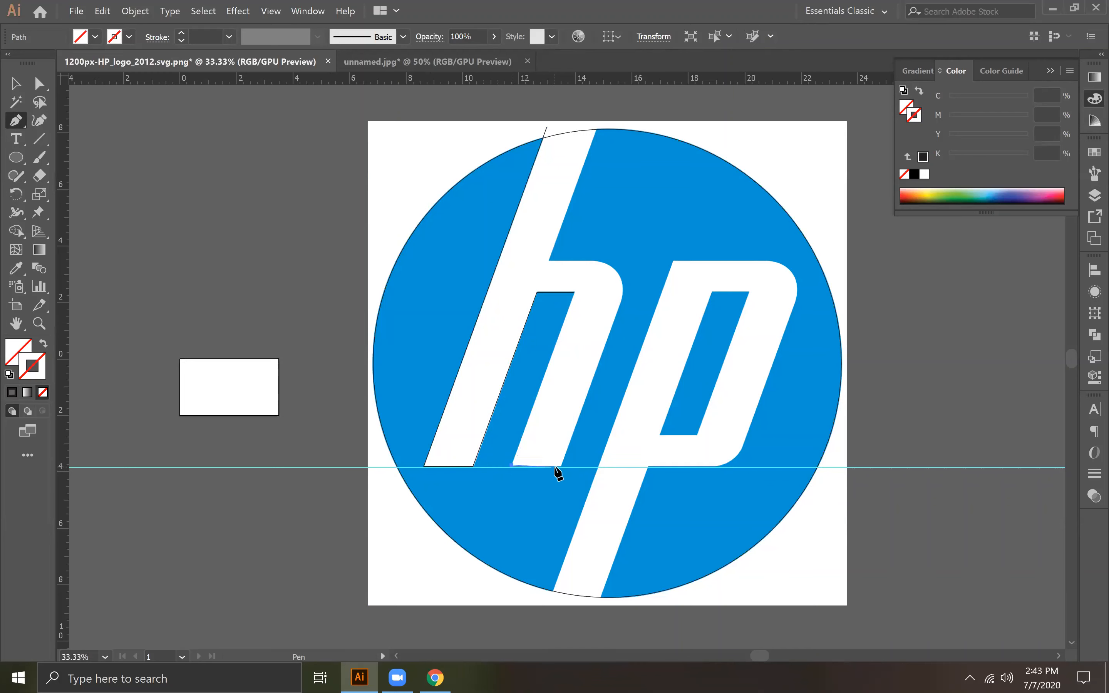
pyautogui.keyDown('ctrl'); pyautogui.click(550, 468); pyautogui.keyUp('ctrl')
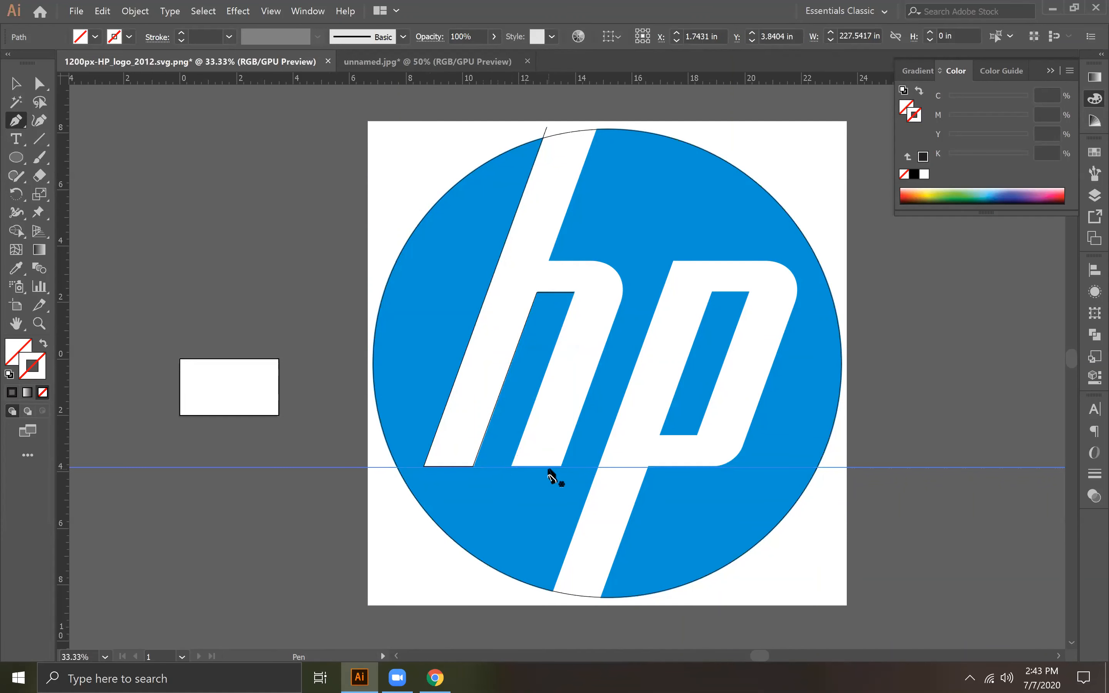
pyautogui.keyDown('ctrl'); pyautogui.click(424, 465); pyautogui.keyUp('ctrl')
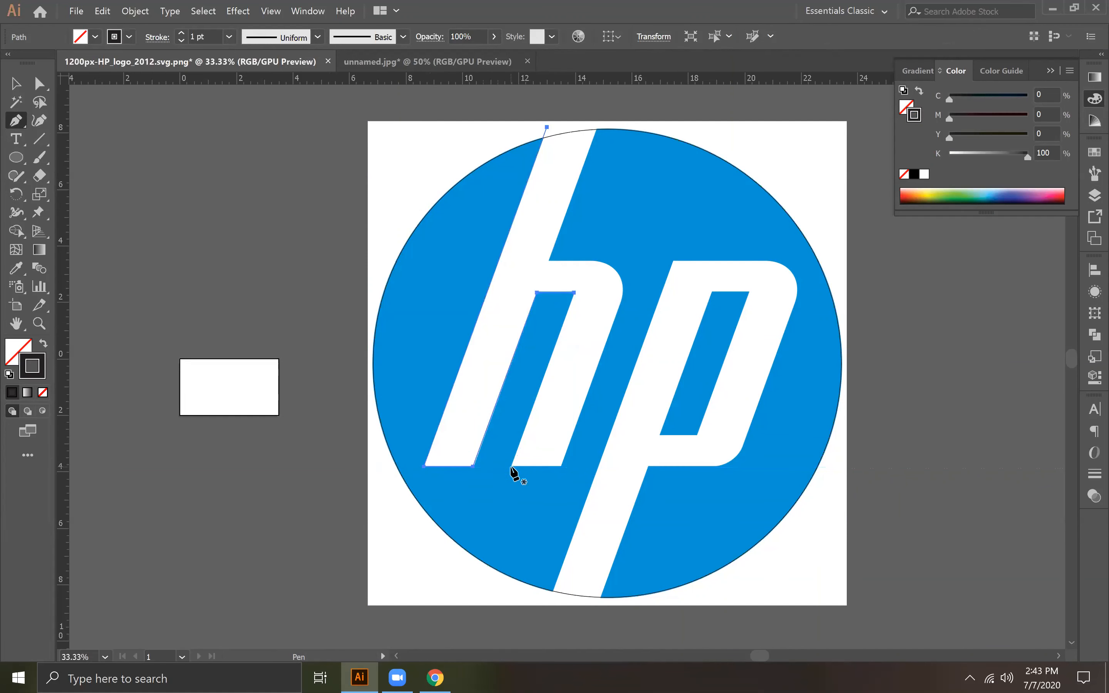
# Step: Begin a new path along the bottom edge of the h's right leg
pyautogui.click(511, 466)
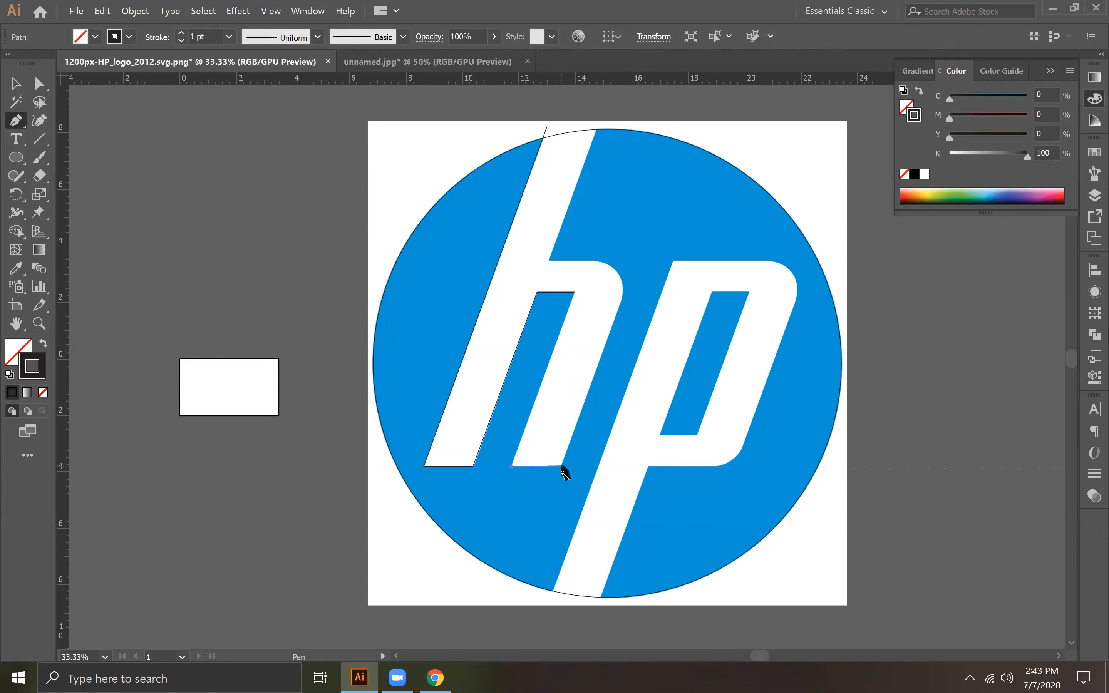
pyautogui.click(561, 465)
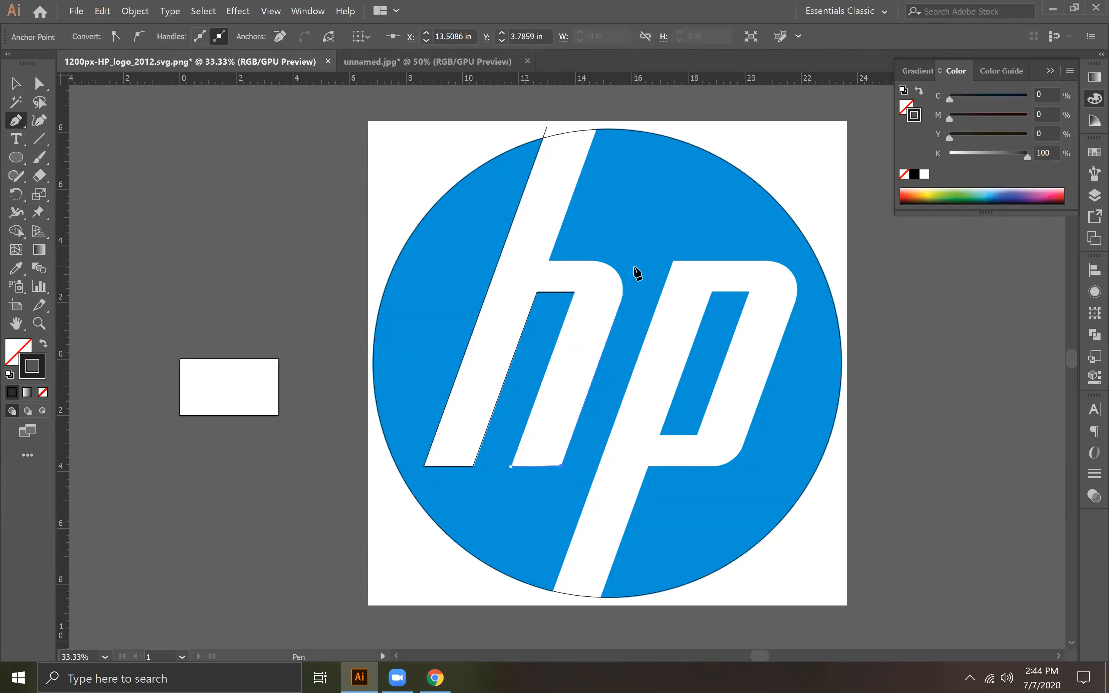
# Step: Try to trace the h's outer right edge and rounded shoulder directly with Pen anchors
pyautogui.moveTo(634, 267); pyautogui.dragTo(561, 266)
pyautogui.hotkey('ctrl', 'z')
pyautogui.click(587, 262)
pyautogui.click(620, 302)
pyautogui.moveTo(591, 260); pyautogui.dragTo(546, 255)
pyautogui.hotkey('ctrl', 'z')
# Step: Try a horizontal guide along the top of the h's shoulder at about -3.5 in
pyautogui.moveTo(637, 74); pyautogui.dragTo(641, 260)
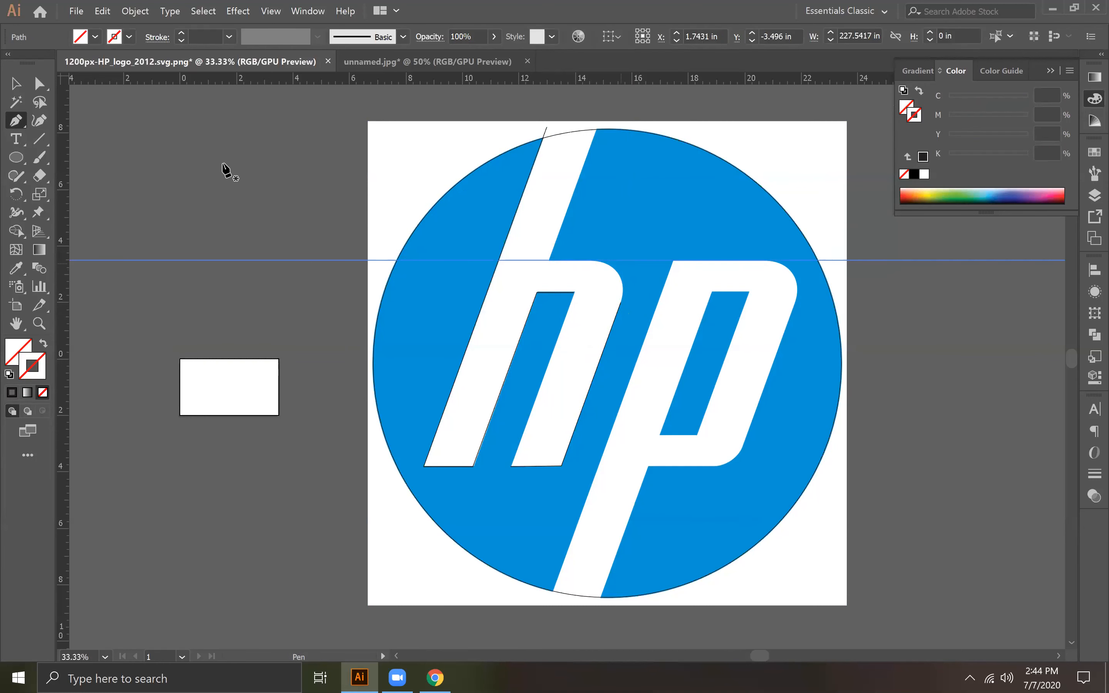
pyautogui.moveTo(18, 120); pyautogui.dragTo(48, 124)
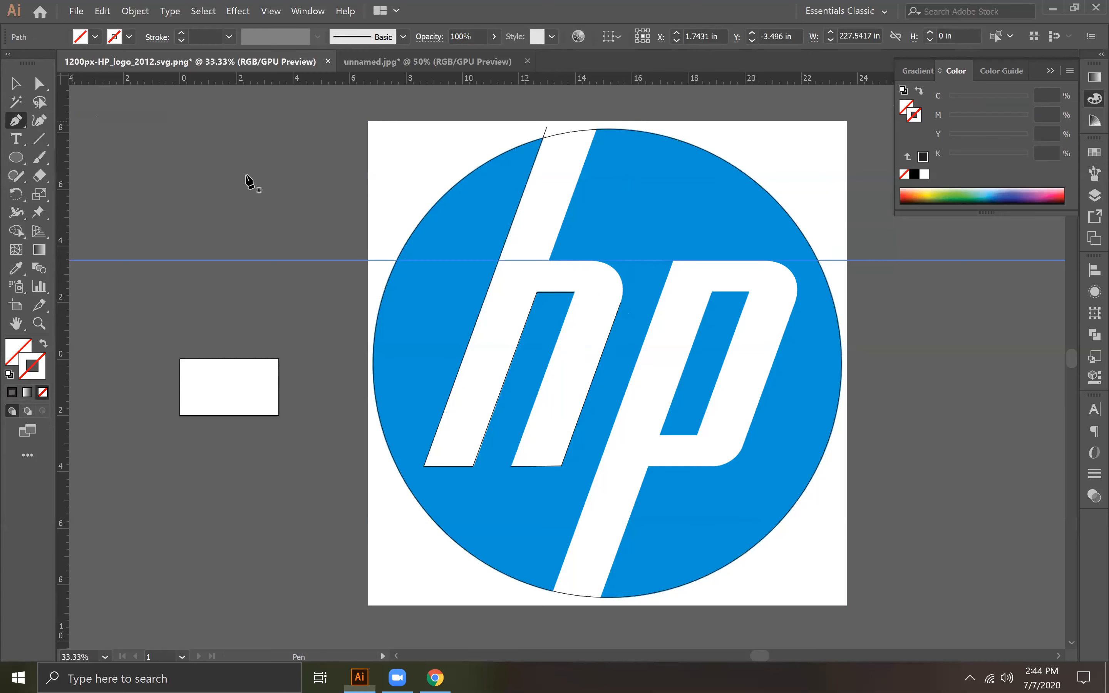
pyautogui.hotkey('ctrl', 'z')
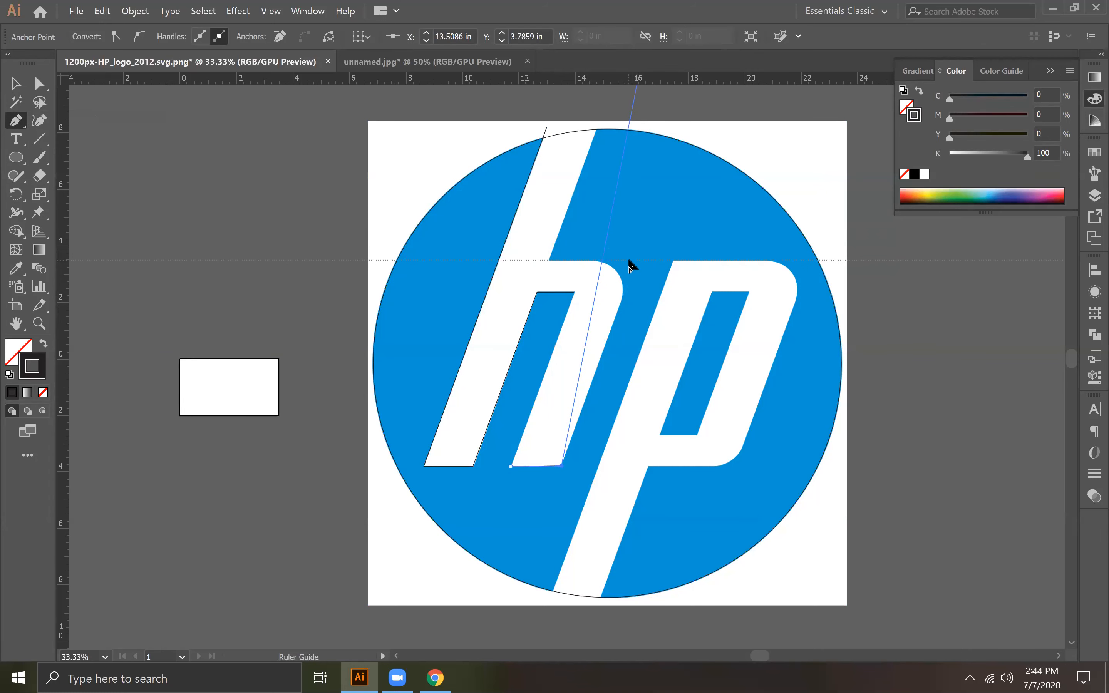
pyautogui.keyDown('ctrl'); pyautogui.click(629, 261); pyautogui.keyUp('ctrl')
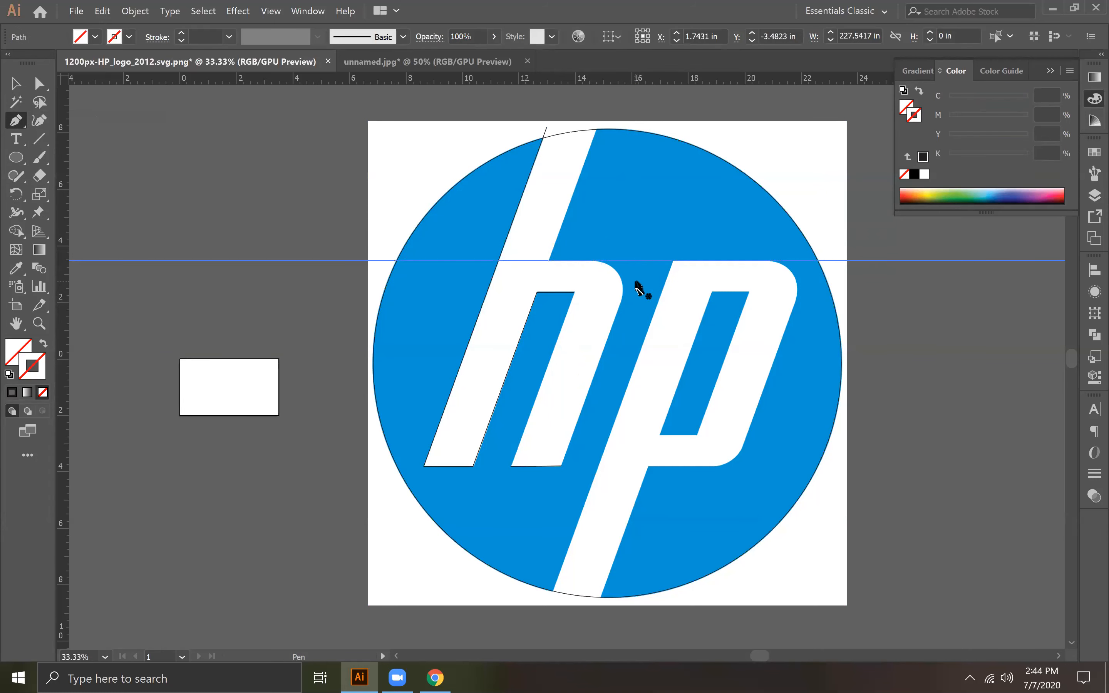
pyautogui.press('Delete')
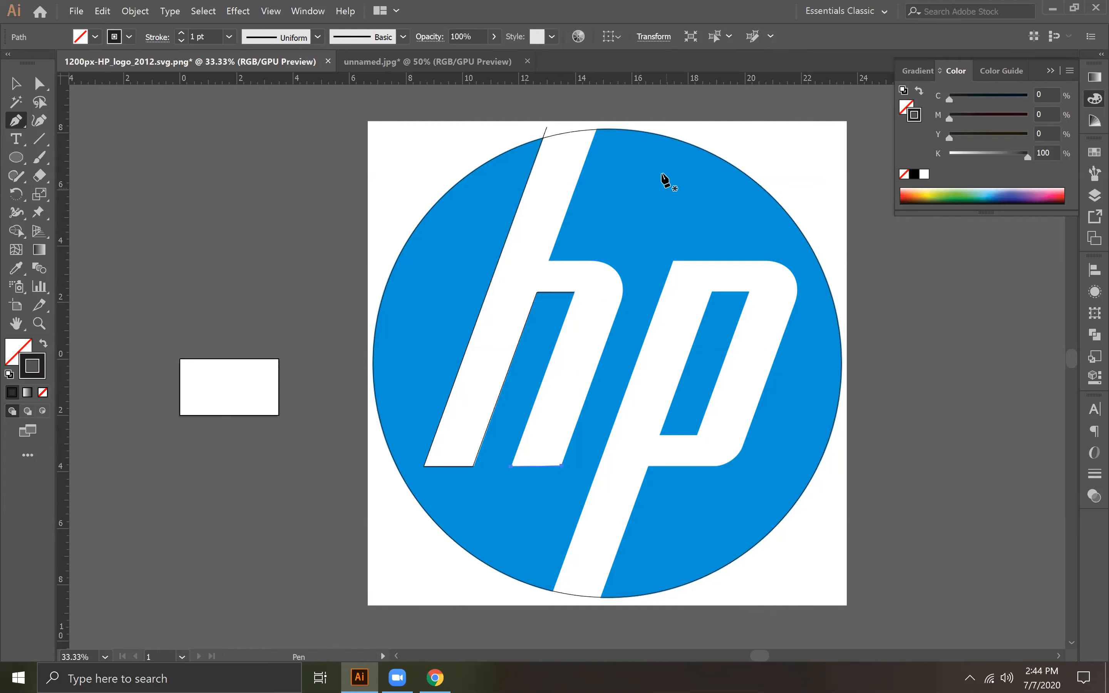
pyautogui.press('v')
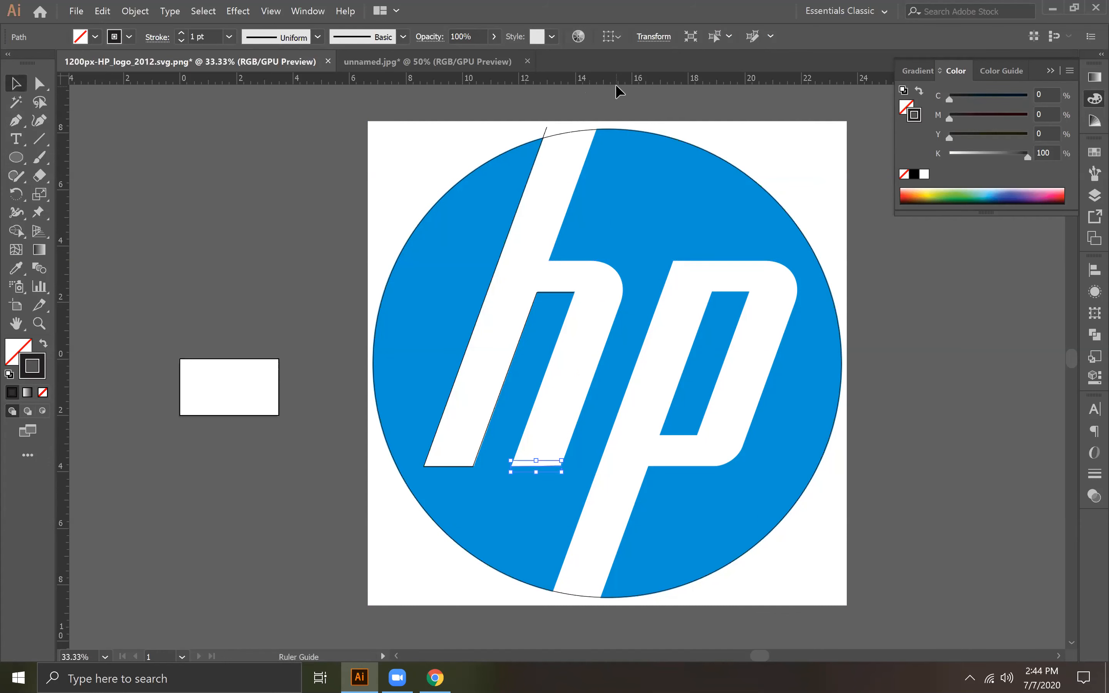
pyautogui.moveTo(622, 274); pyautogui.dragTo(625, 260)
pyautogui.press('Delete')
# Step: Continue the right leg's path around a sharp shoulder corner and up the stem, joining it to the first path above the circle
pyautogui.click(17, 121)
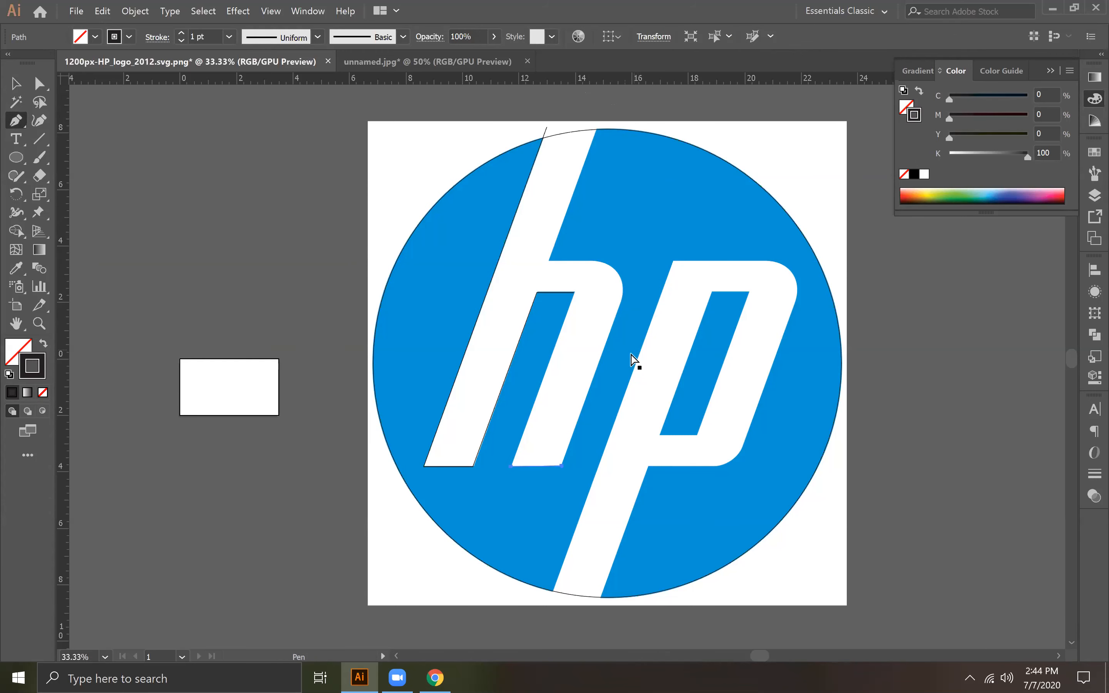
pyautogui.click(560, 466)
pyautogui.click(639, 259)
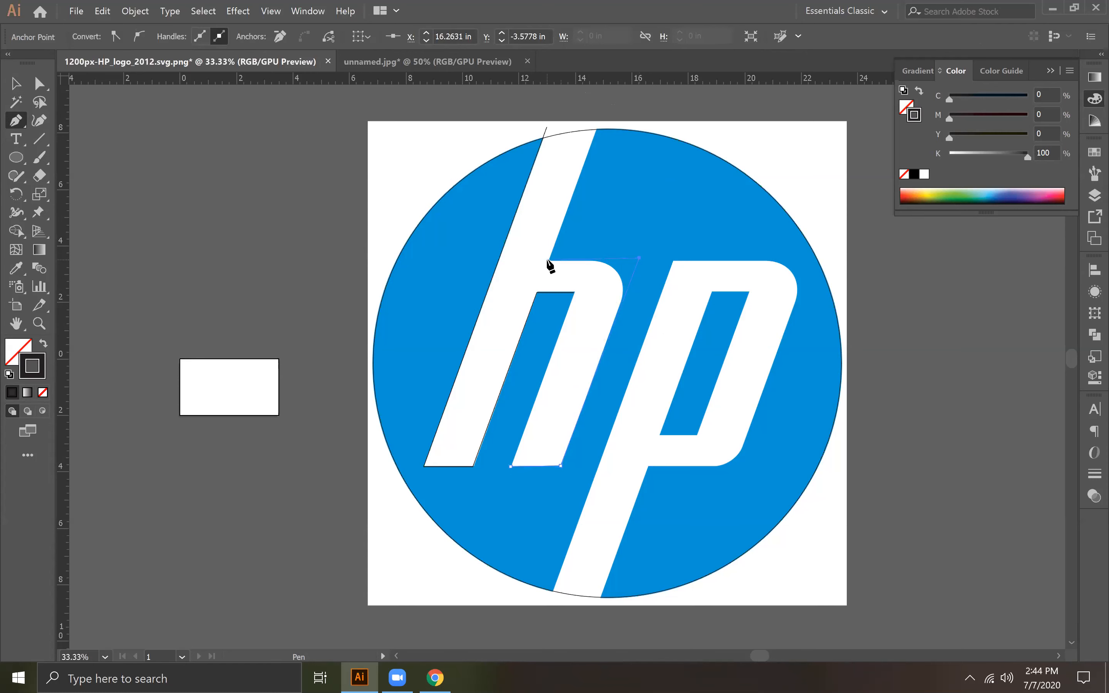
pyautogui.click(550, 261)
pyautogui.click(600, 123)
pyautogui.click(546, 127)
# Step: Round the h outline's outer shoulder corner to about 1.14 in so it follows the logo's curve
pyautogui.press('a')
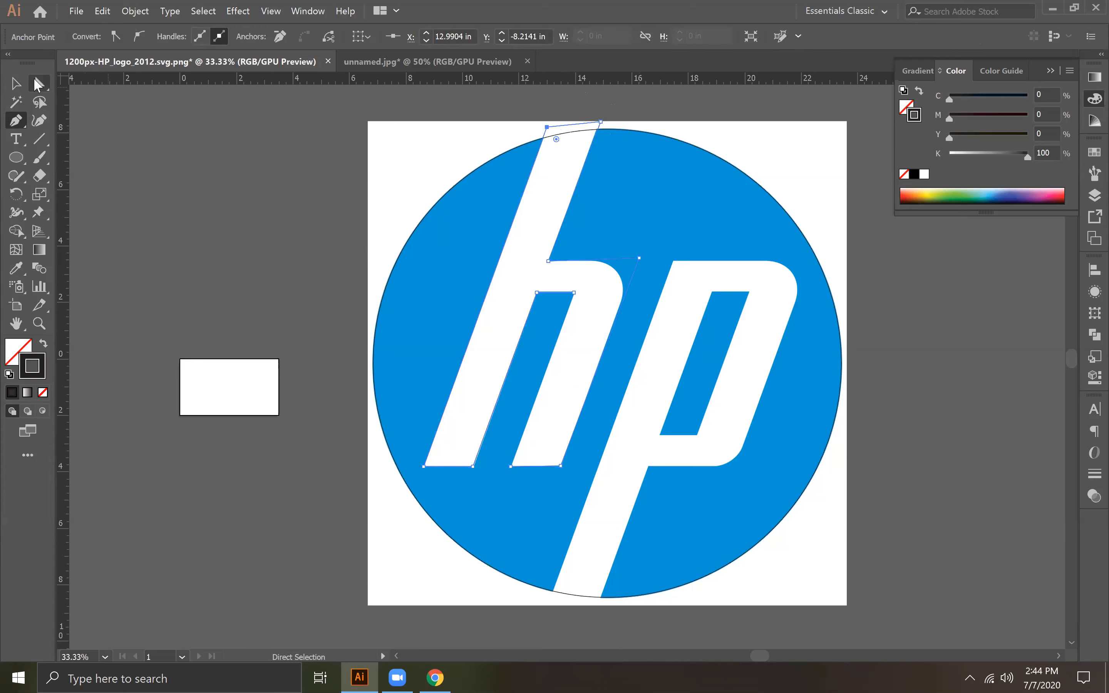
pyautogui.click(193, 233)
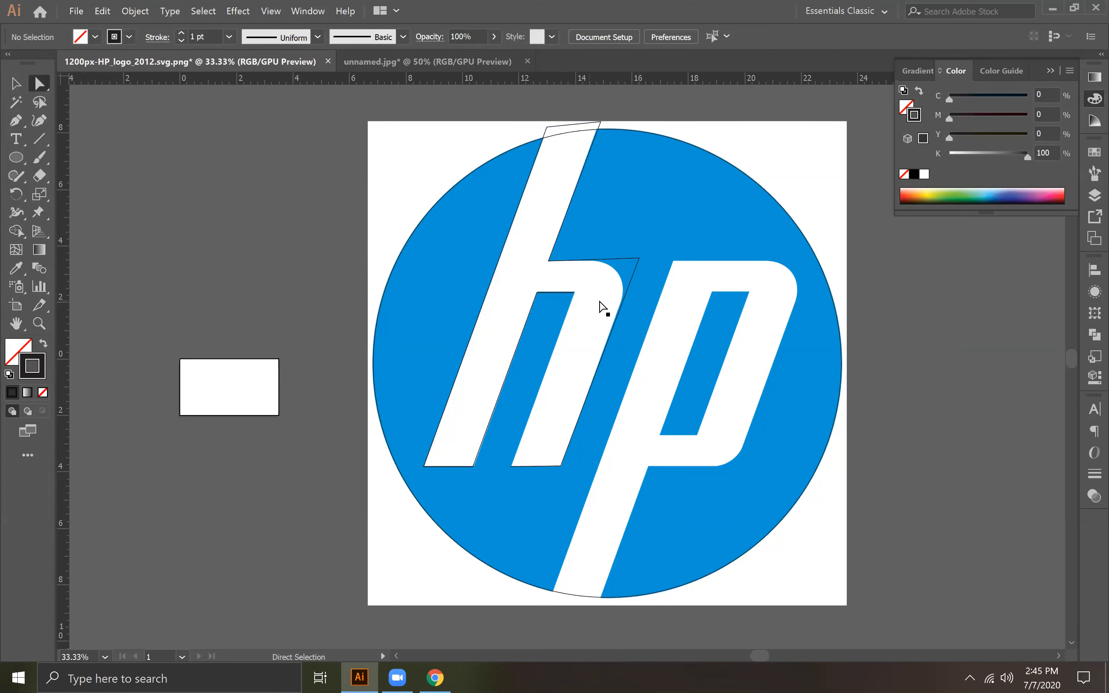
pyautogui.click(639, 258)
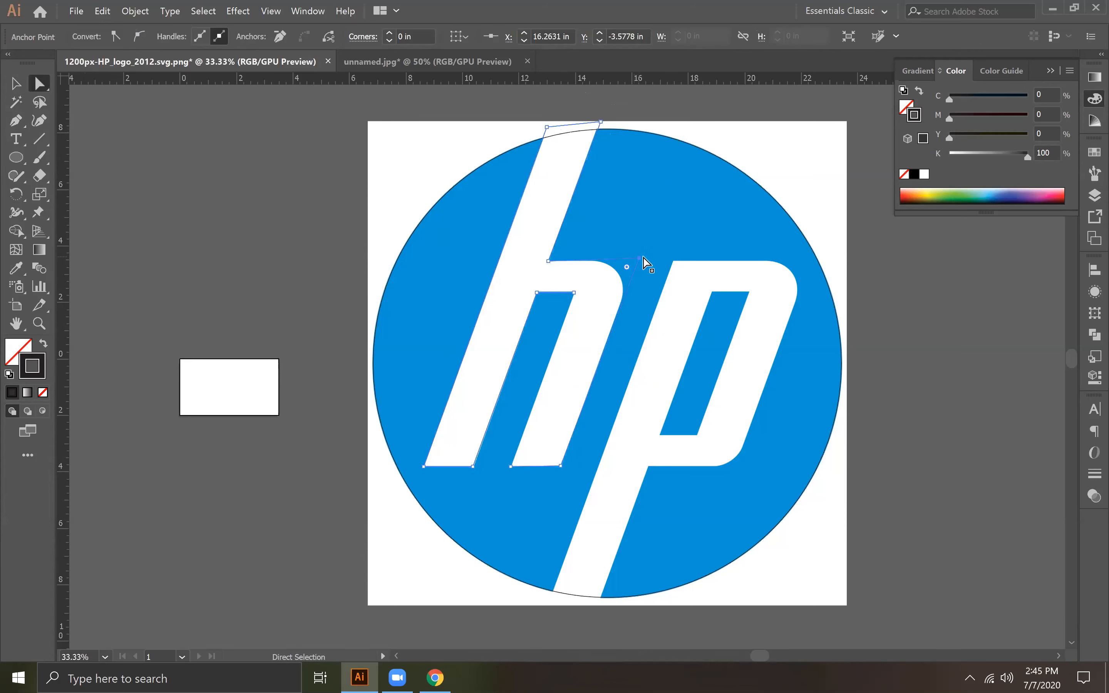
pyautogui.moveTo(630, 268); pyautogui.dragTo(587, 291)
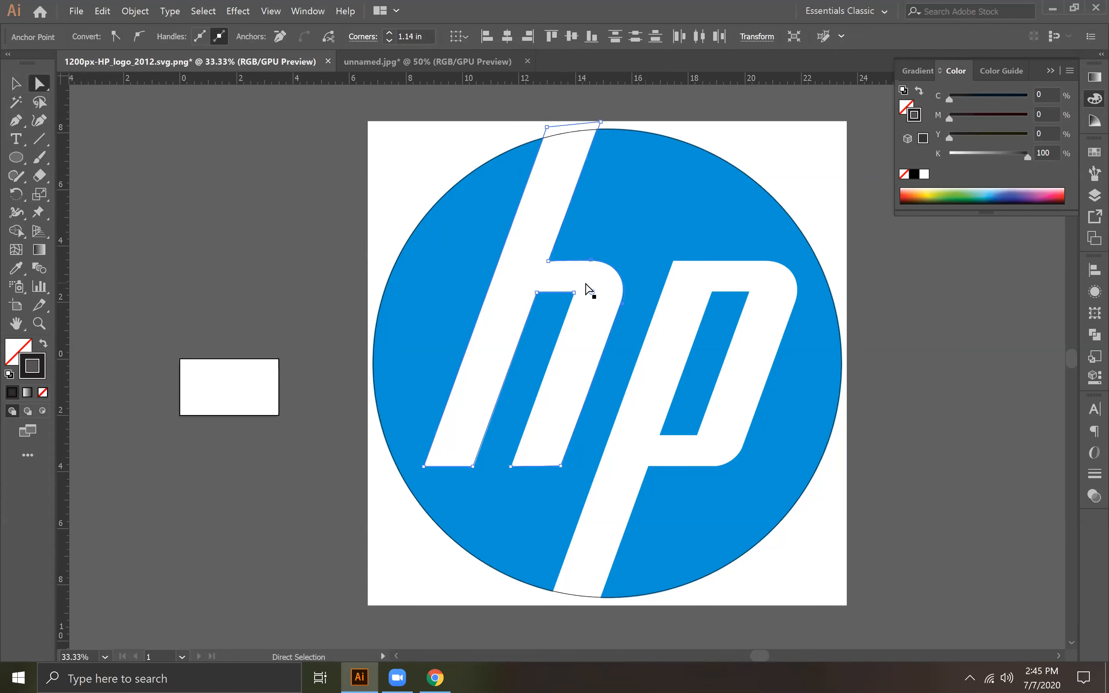
pyautogui.click(622, 304)
pyautogui.moveTo(622, 306); pyautogui.dragTo(619, 310)
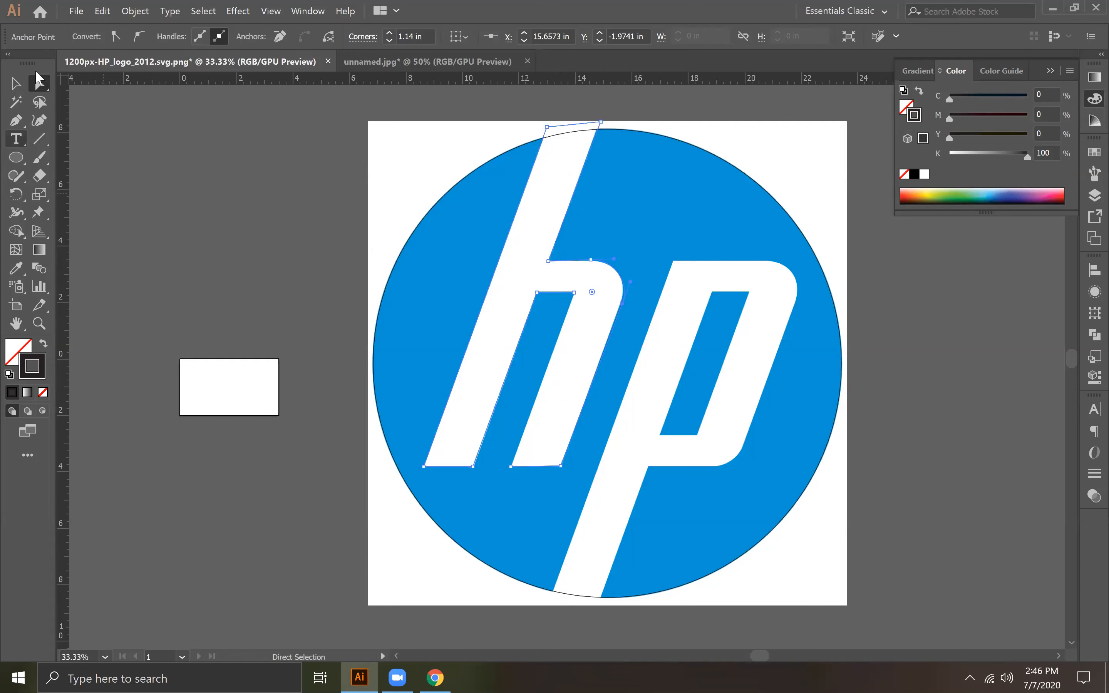
# Step: Try to trace the p's outer outline with the Pen tool, starting below the circle
pyautogui.press('p')
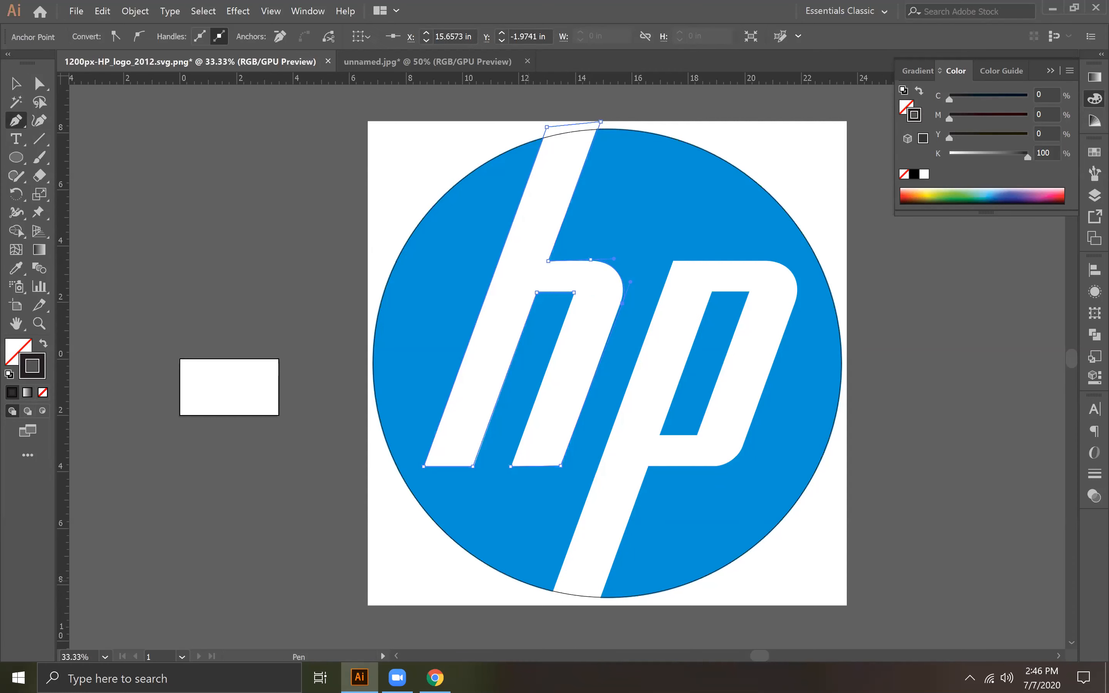
pyautogui.click(549, 600)
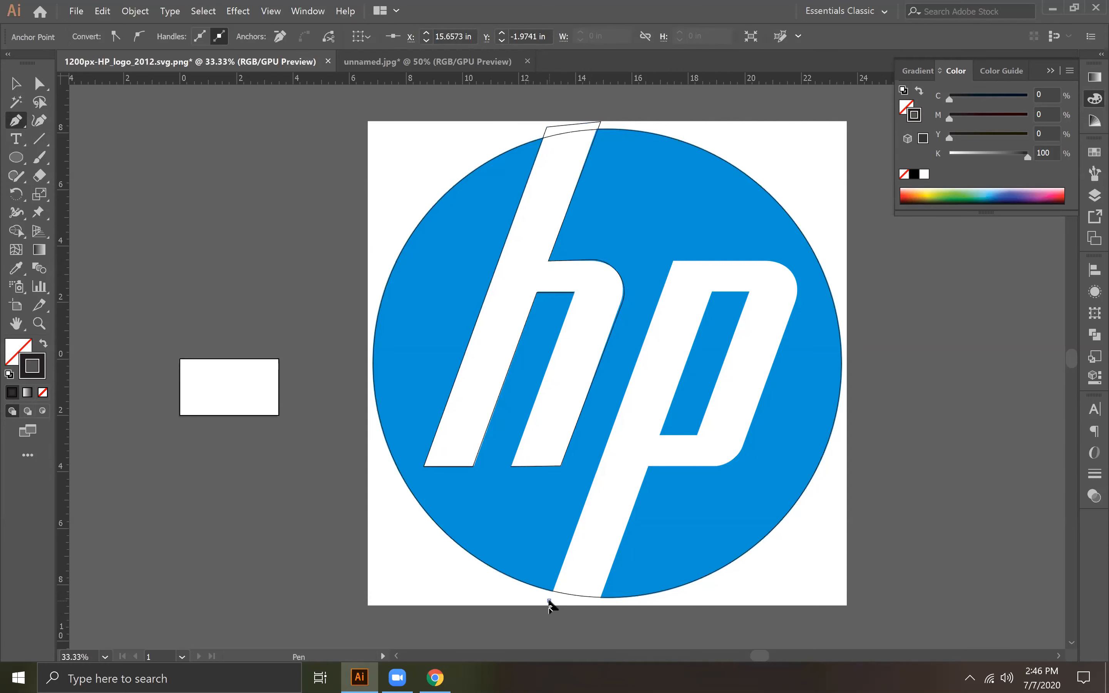
pyautogui.click(672, 261)
pyautogui.click(815, 261)
pyautogui.hotkey('ctrl', 'z')
pyautogui.click(813, 261)
pyautogui.click(734, 470)
pyautogui.hotkey('ctrl', 'z')
pyautogui.hotkey('ctrl', 'z')
# Step: Place horizontal guides along the p's top edge and along the letters' baseline at about 3.79 in
pyautogui.moveTo(733, 81); pyautogui.dragTo(743, 261)
pyautogui.moveTo(738, 87); pyautogui.dragTo(773, 473)
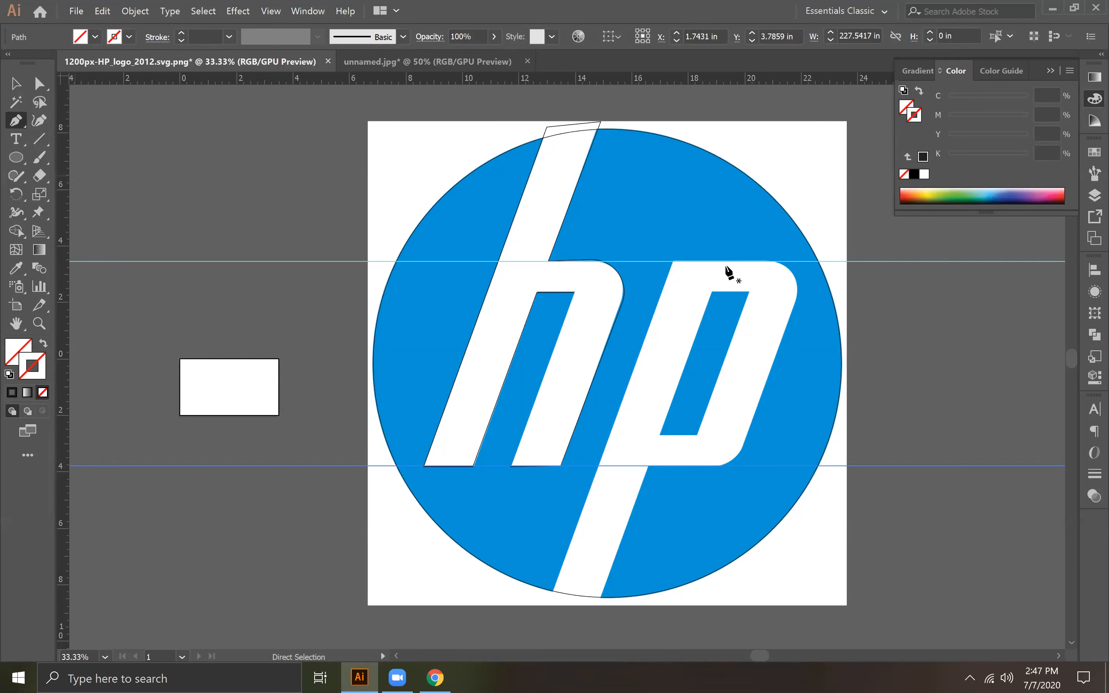
# Step: Try to draw the p's top edge along the upper guide with the Pen tool, re-placing its outer corner point for alignment
pyautogui.click(670, 261)
pyautogui.click(773, 261)
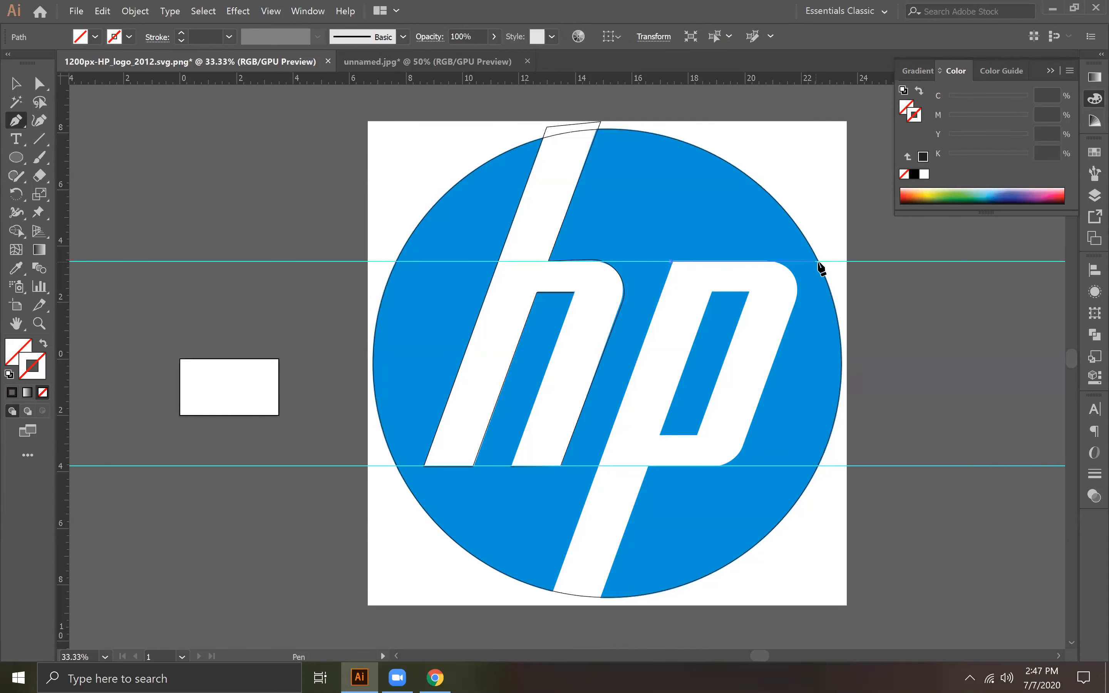
pyautogui.click(815, 262)
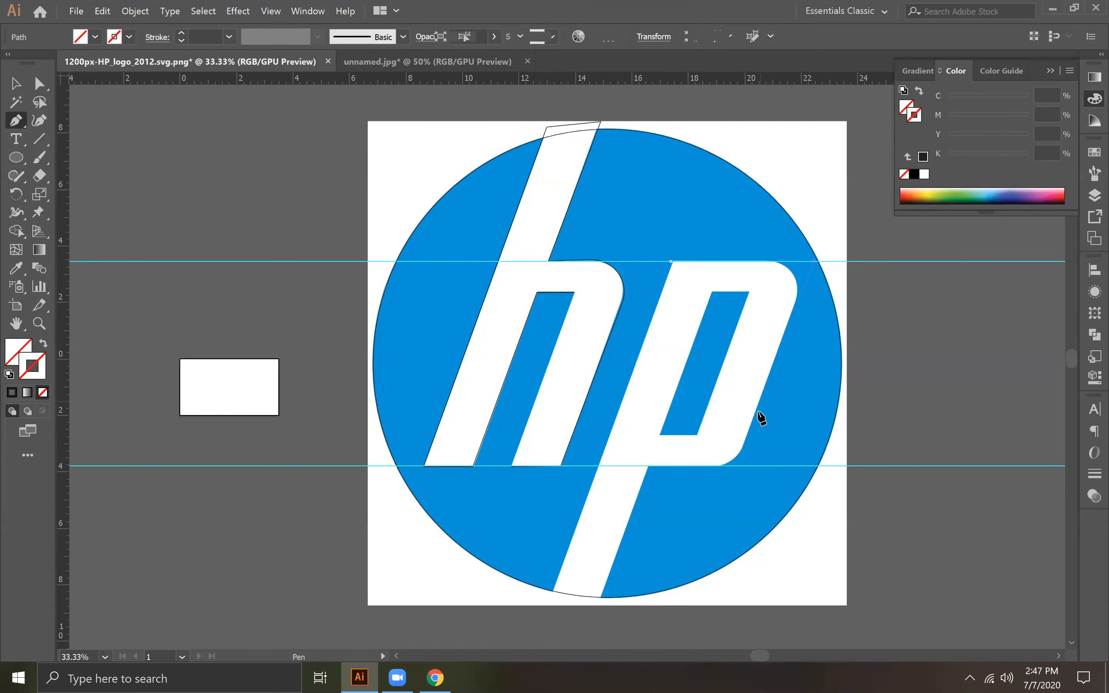
pyautogui.hotkey('ctrl', 'z')
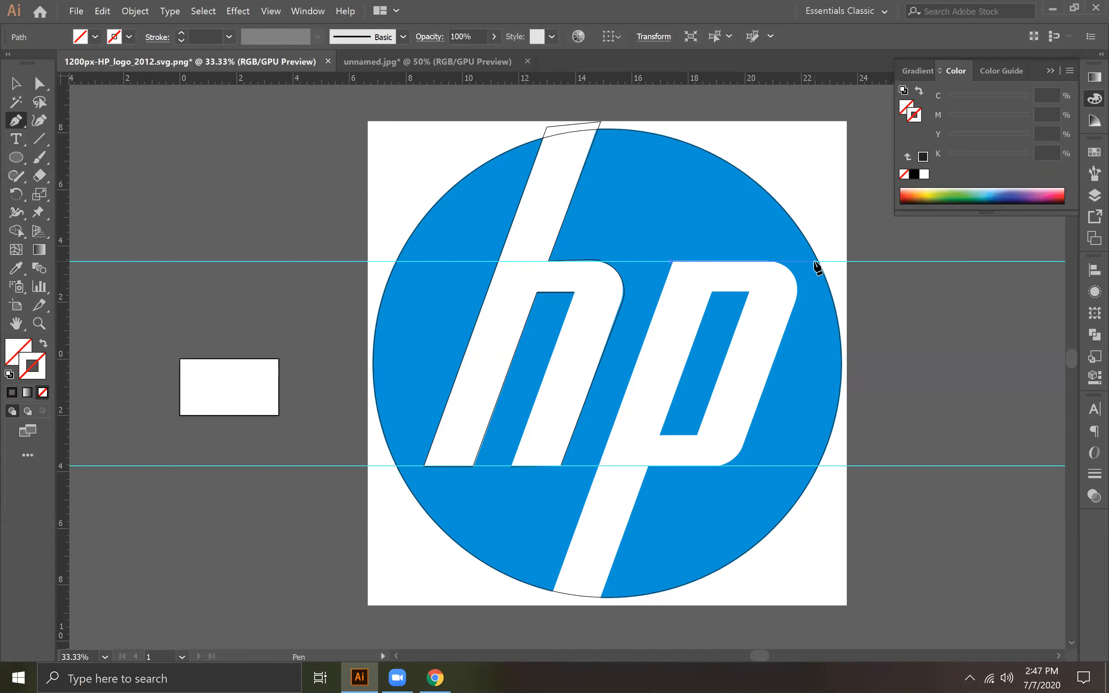
pyautogui.click(816, 263)
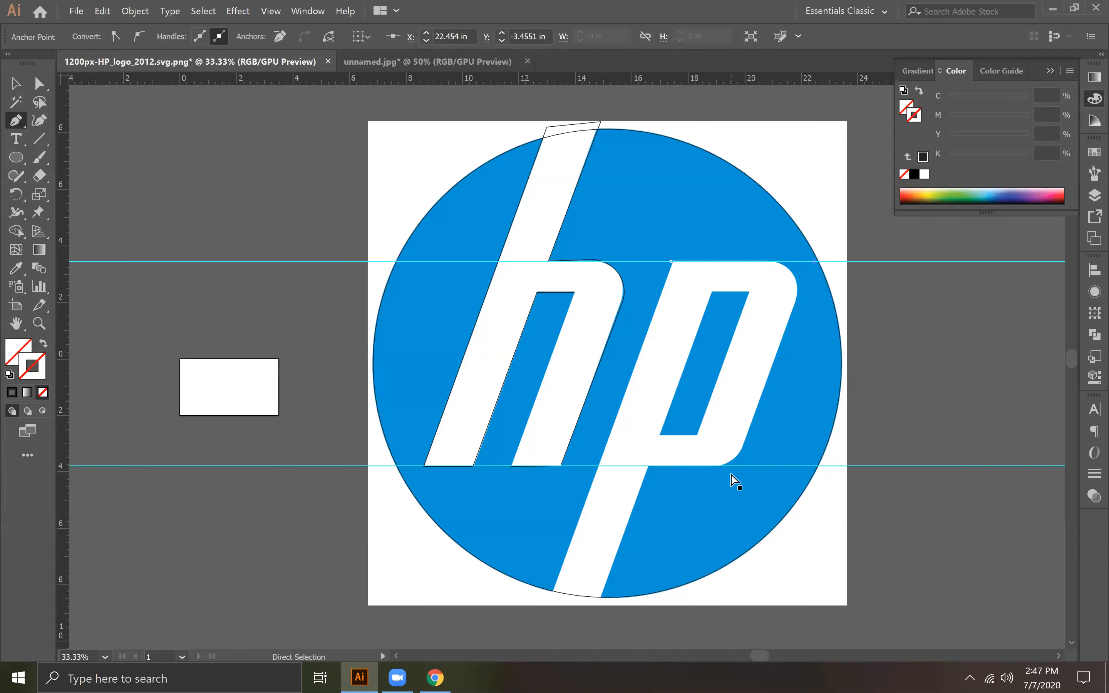
pyautogui.hotkey('ctrl', 'z')
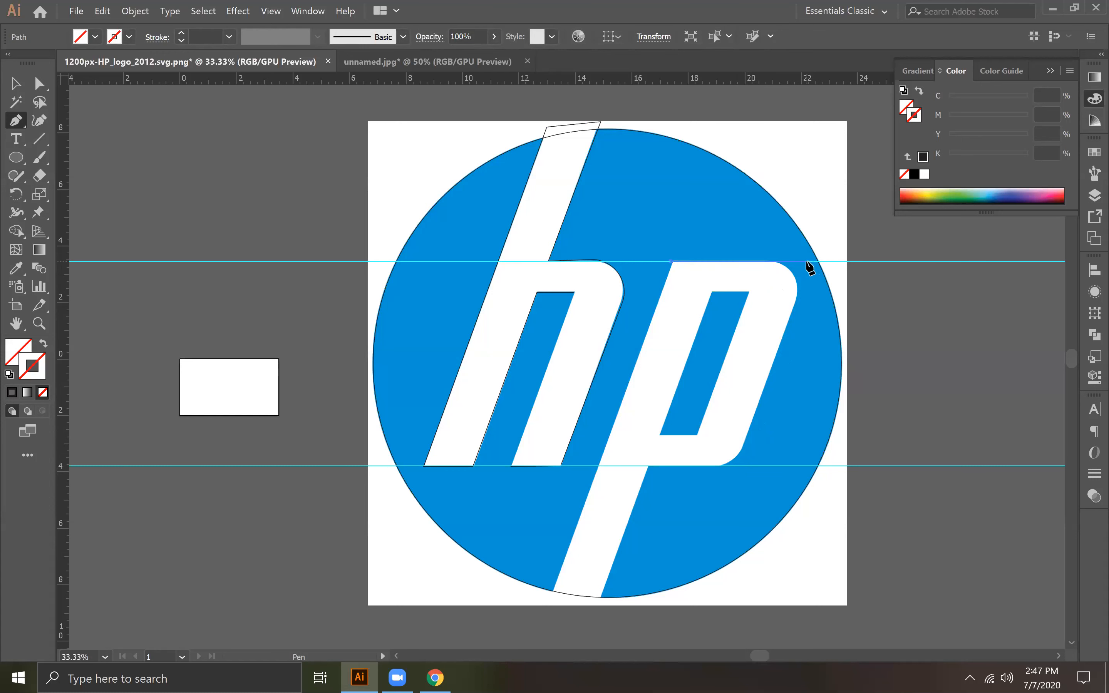
pyautogui.click(806, 262)
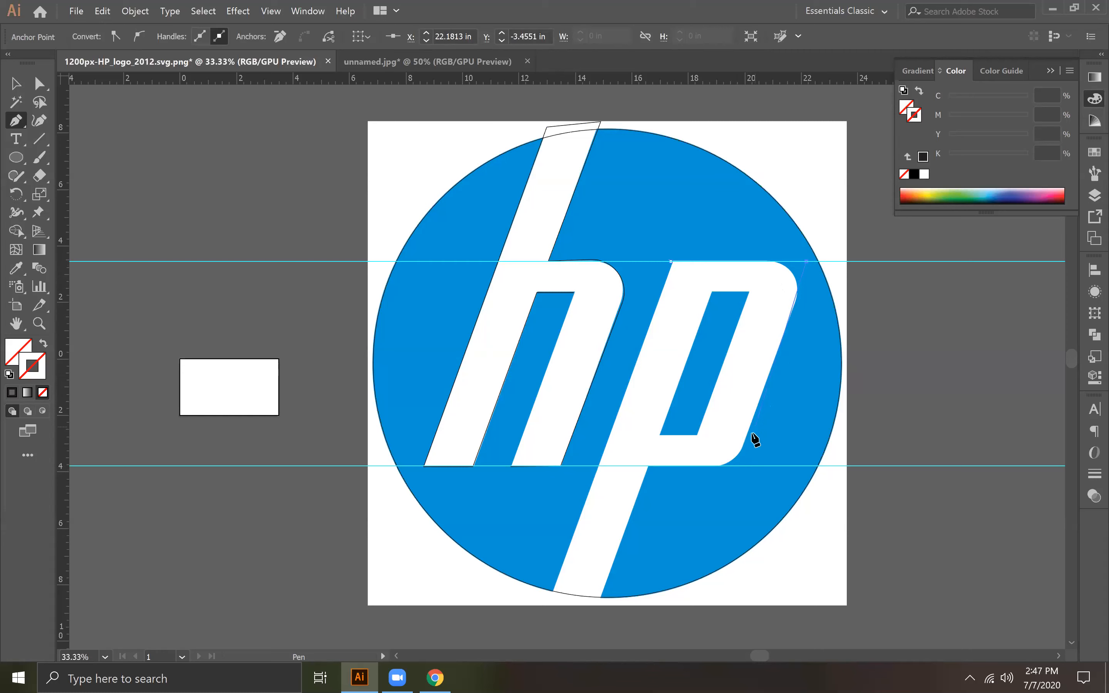
pyautogui.hotkey('ctrl', 'z')
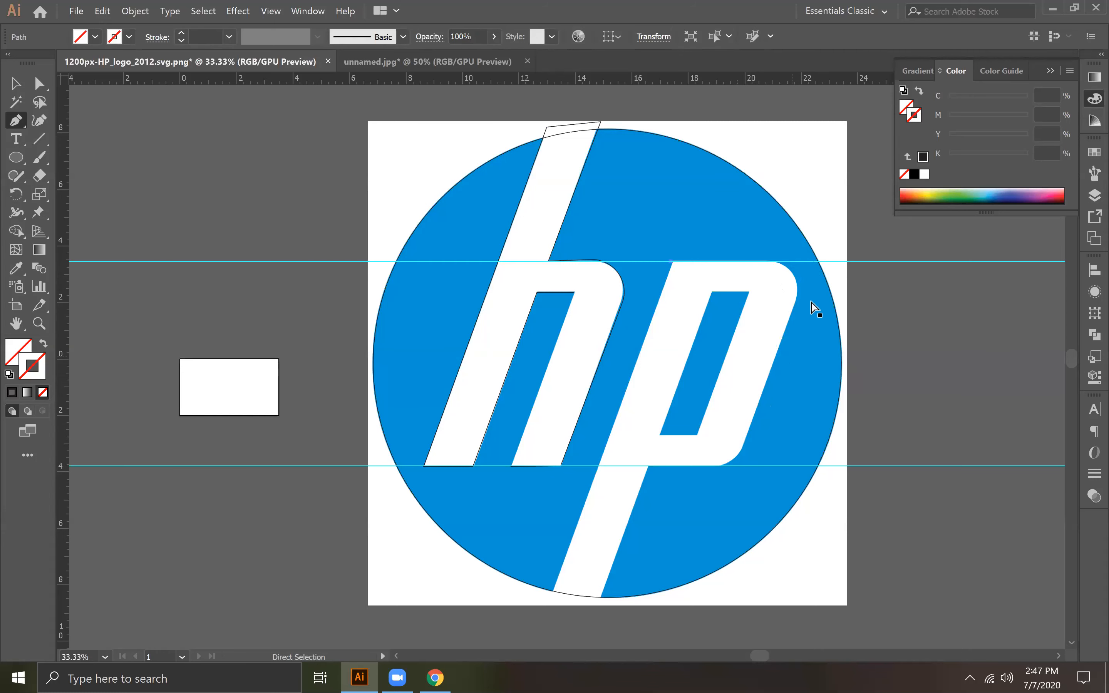
pyautogui.click(809, 261)
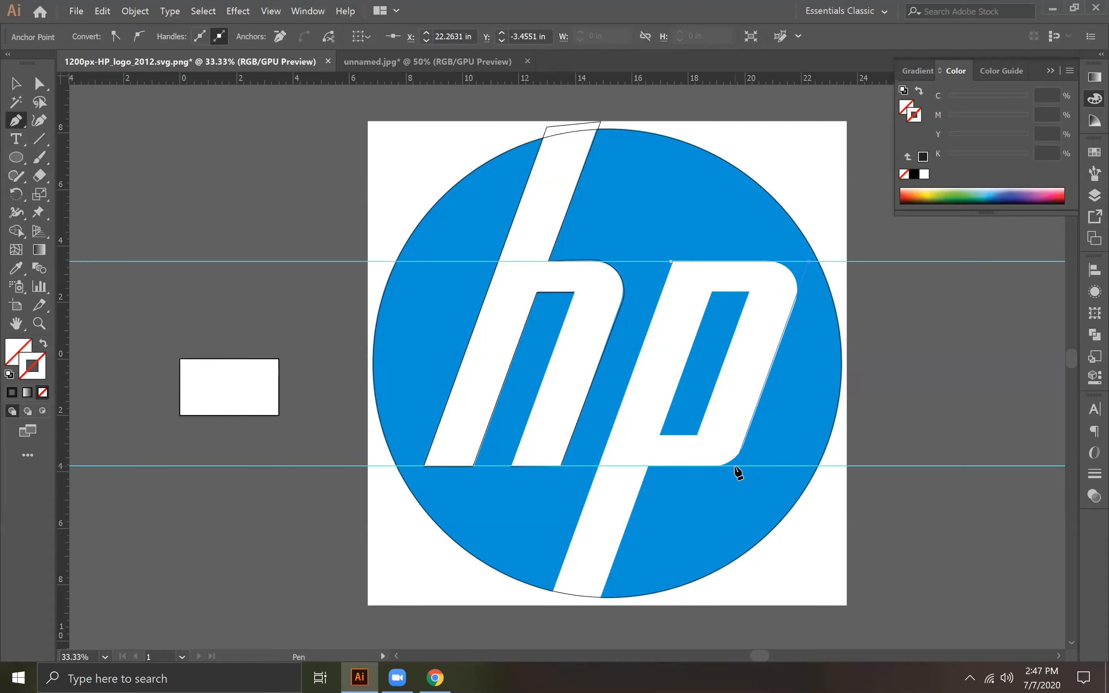
# Step: Try to continue the p's path down to the baseline guide and below the circle, then undo the whole path
pyautogui.click(736, 466)
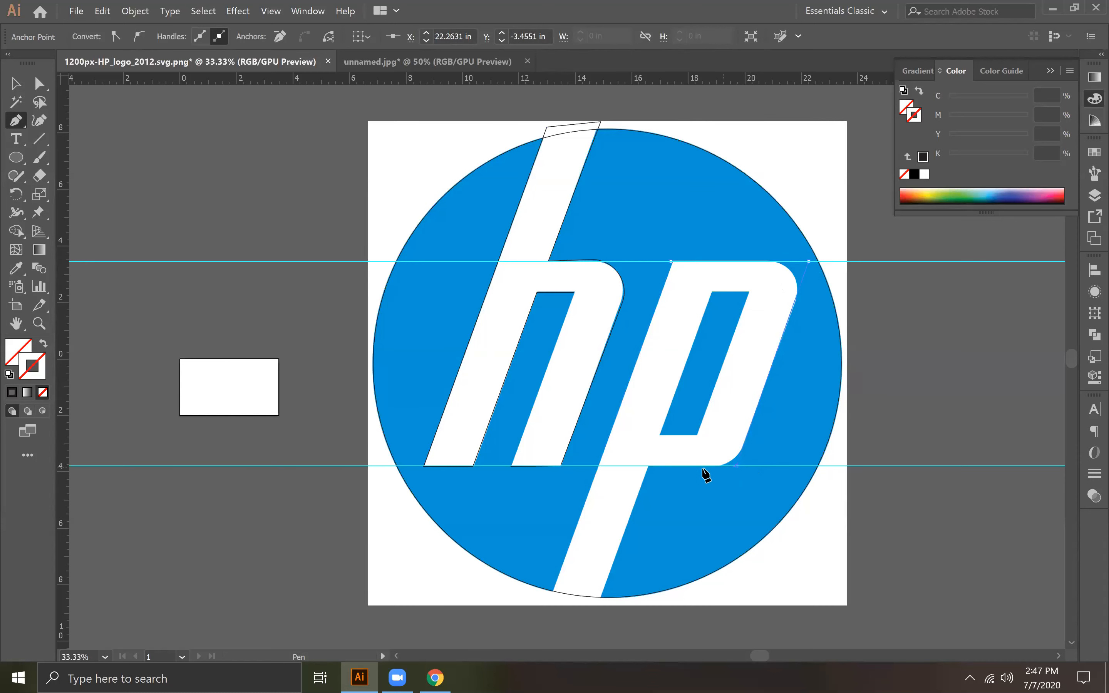
pyautogui.click(649, 466)
pyautogui.click(598, 607)
pyautogui.hotkey('ctrl', 'y')
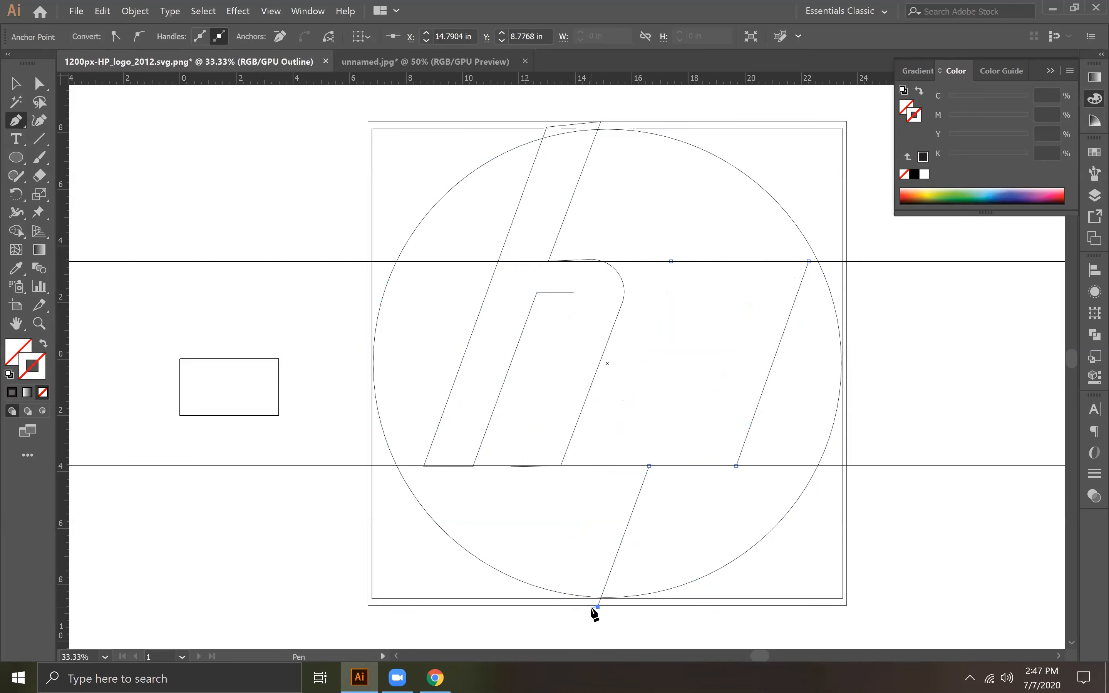
pyautogui.hotkey('ctrl', 'z')
pyautogui.hotkey('ctrl', 'z')
pyautogui.hotkey('ctrl', 'z')
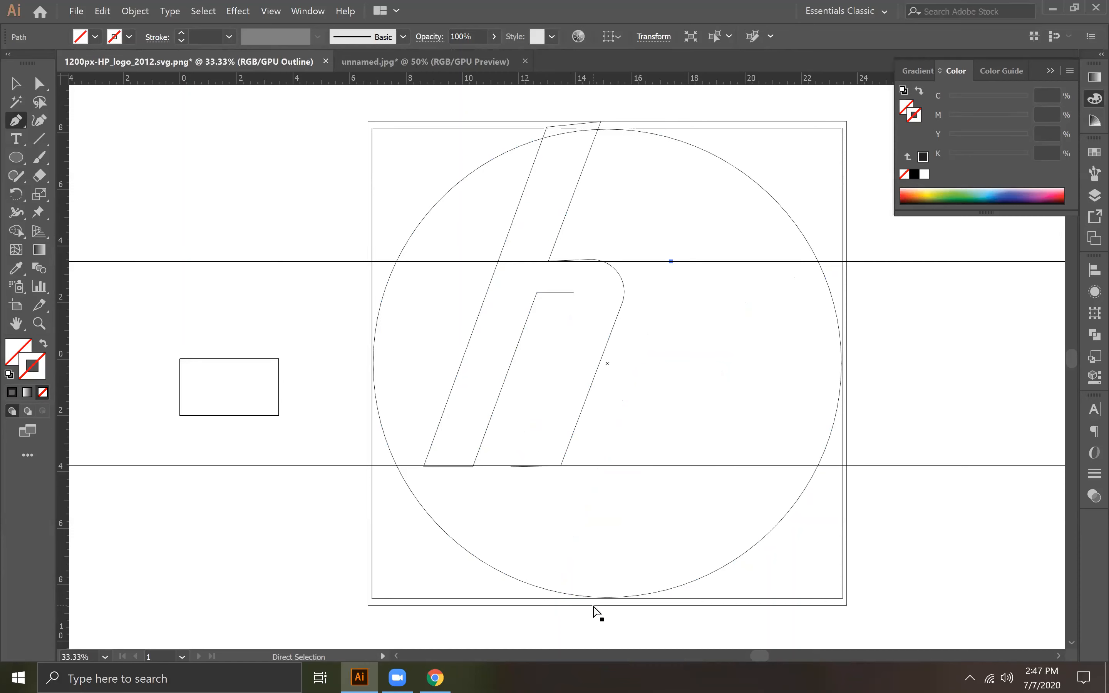
pyautogui.hotkey('ctrl', 'y')
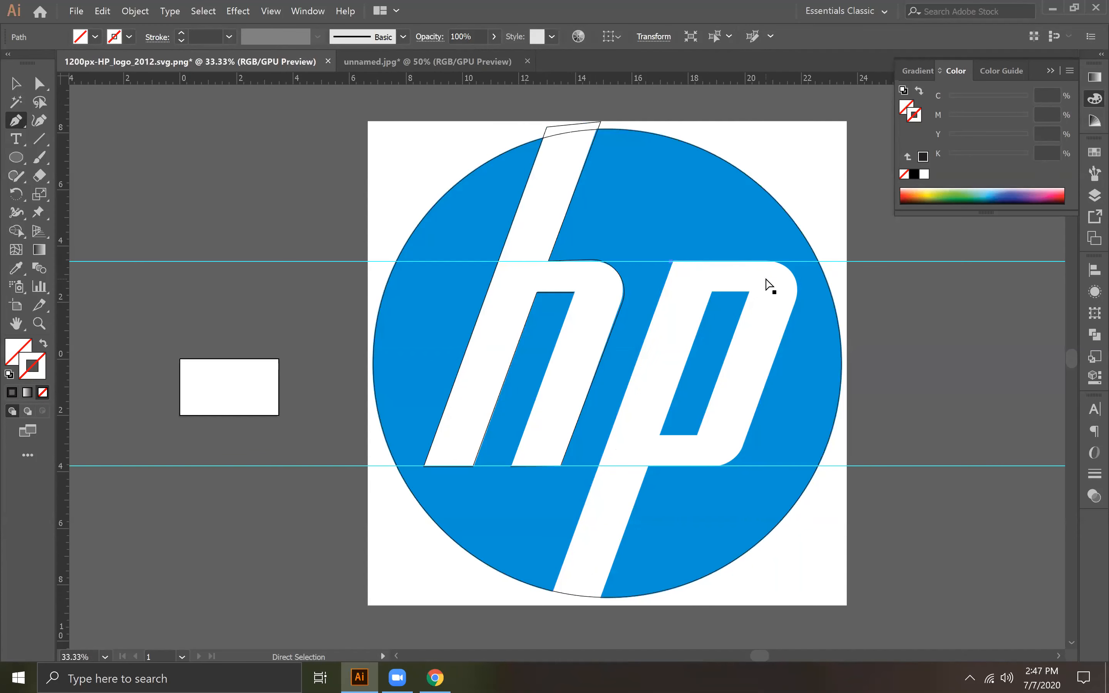
pyautogui.hotkey('ctrl', 'z')
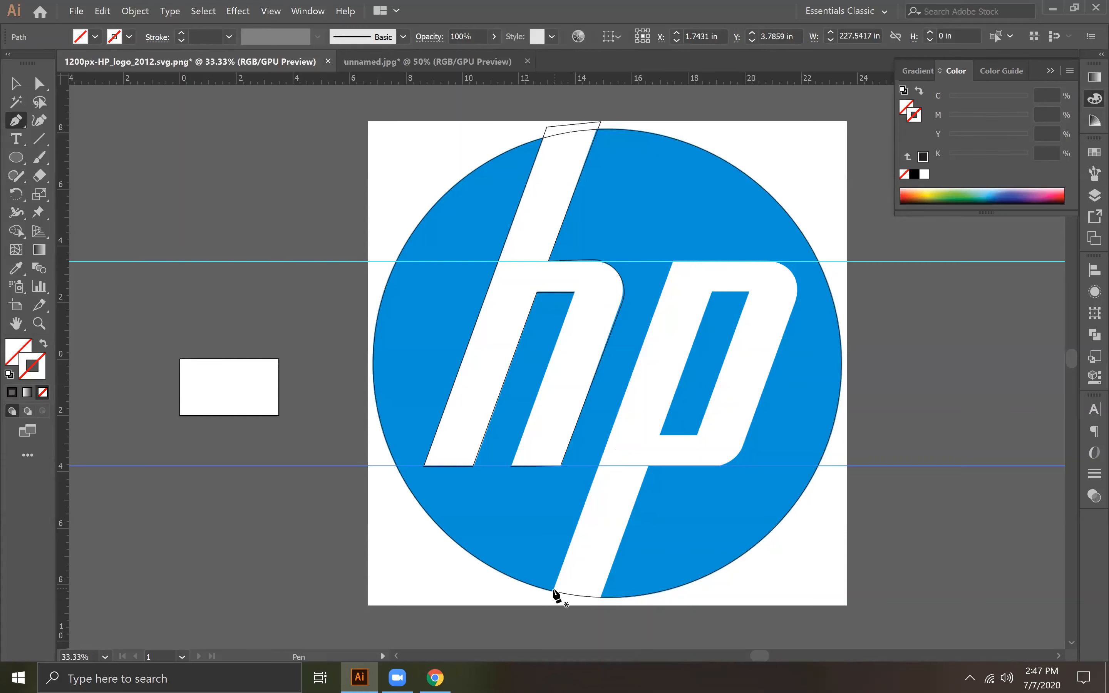
# Step: Start the p's outline at the circle's lower edge, running up the stem and along the upper guide to a sharp outer corner
pyautogui.click(552, 592)
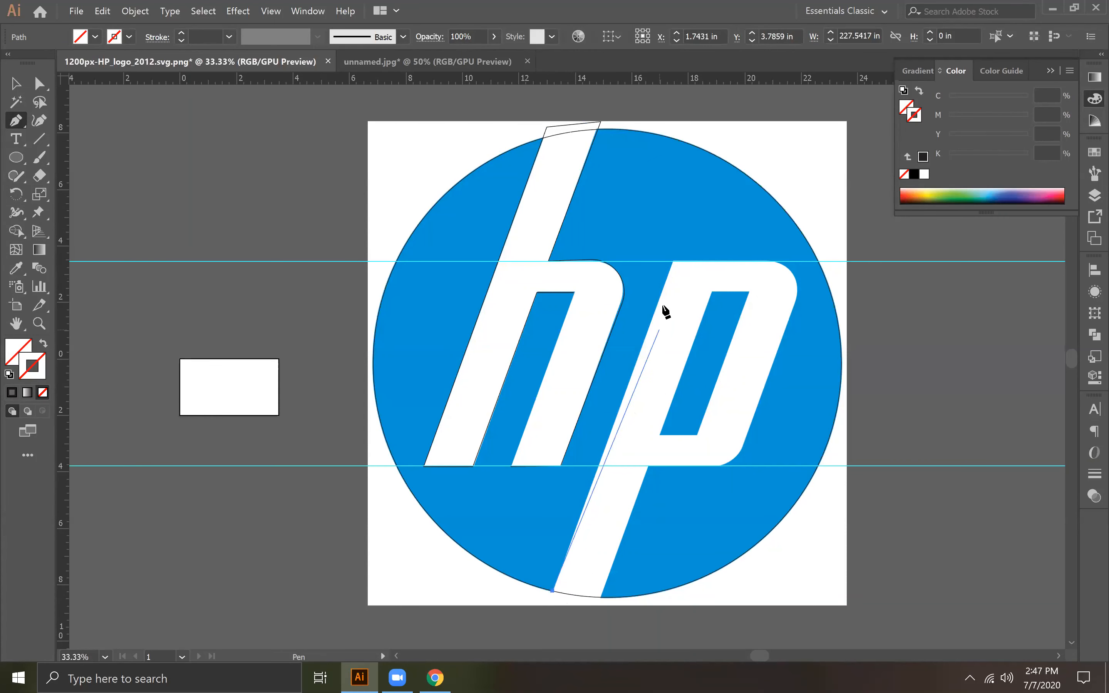
pyautogui.moveTo(674, 262); pyautogui.dragTo(809, 262)
pyautogui.click(812, 262)
pyautogui.hotkey('ctrl', 'z')
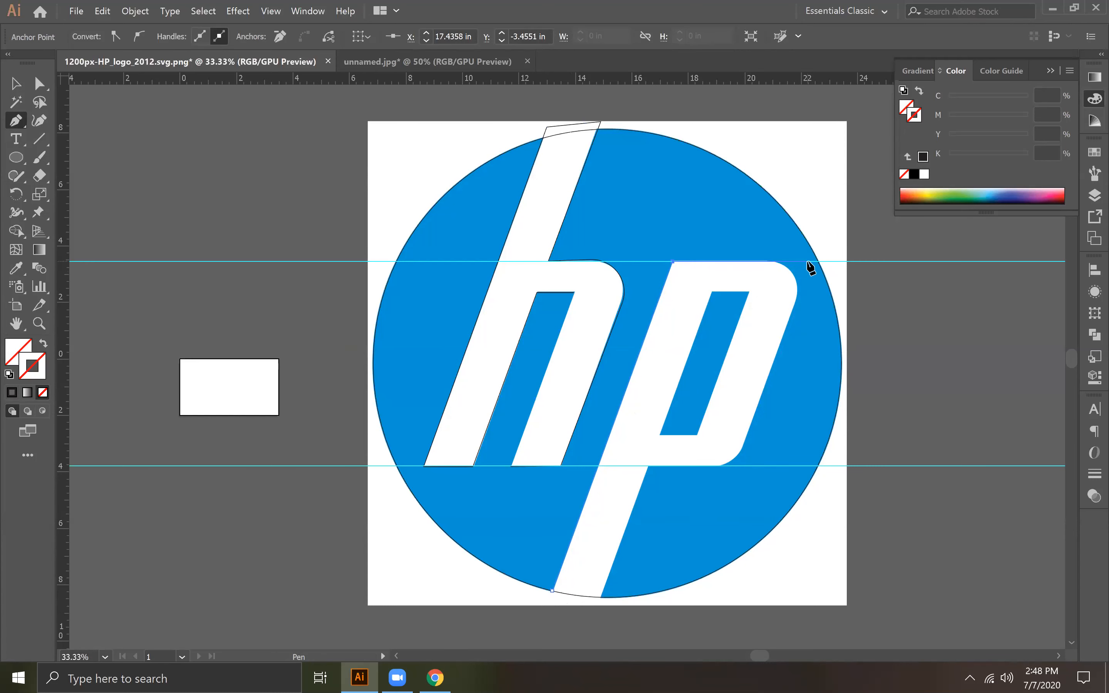
pyautogui.click(808, 262)
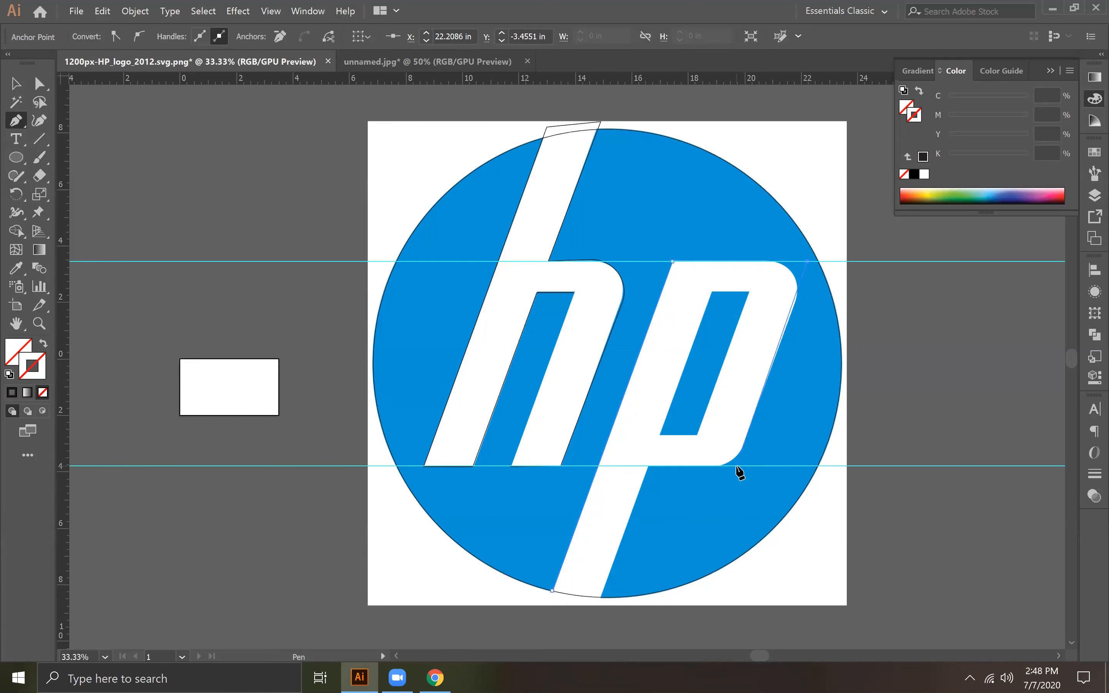
pyautogui.hotkey('ctrl', 'z')
pyautogui.click(811, 262)
# Step: Continue the p's outline down the bowl, along the baseline to the stem and below the circle, closing it at its start point
pyautogui.click(736, 465)
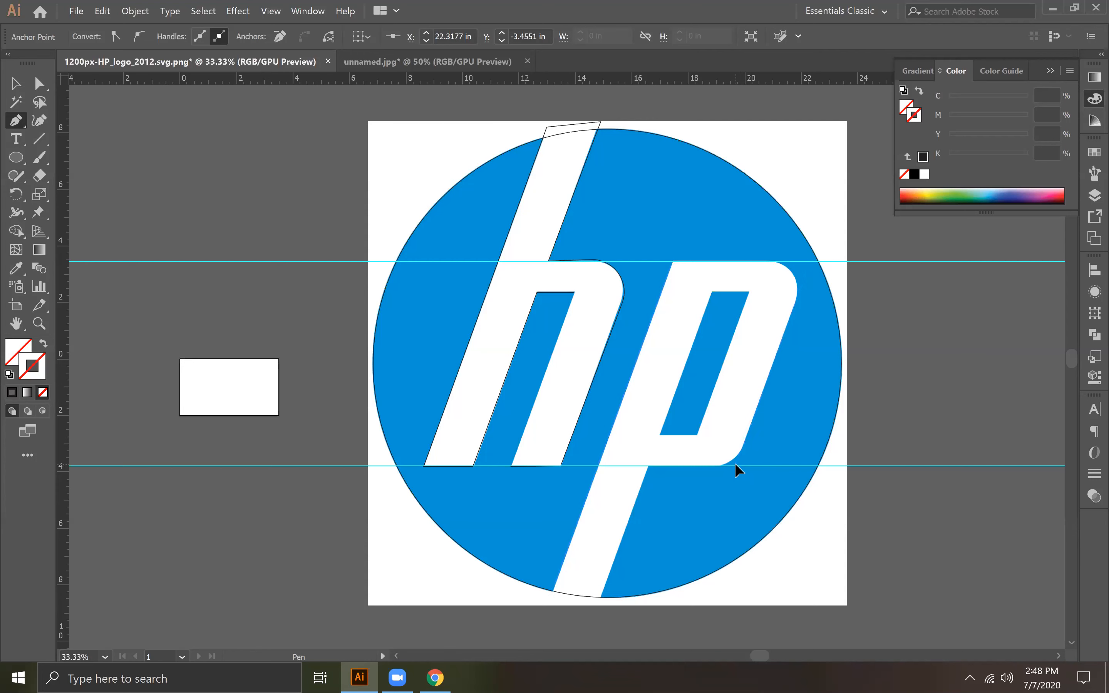
pyautogui.click(647, 466)
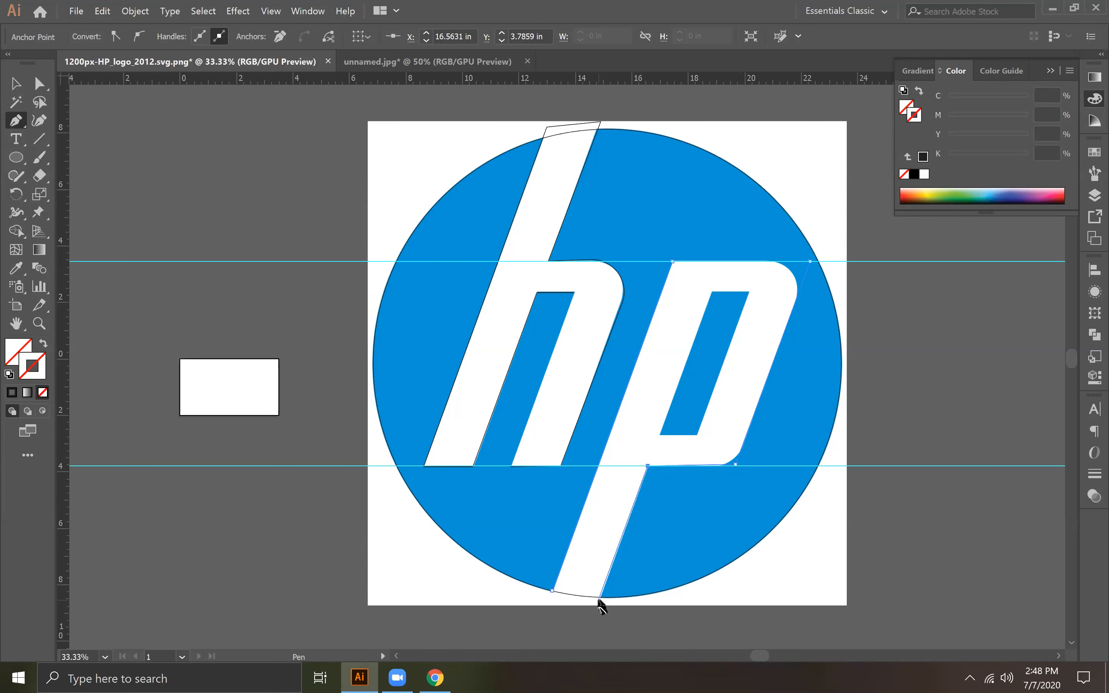
pyautogui.click(552, 602)
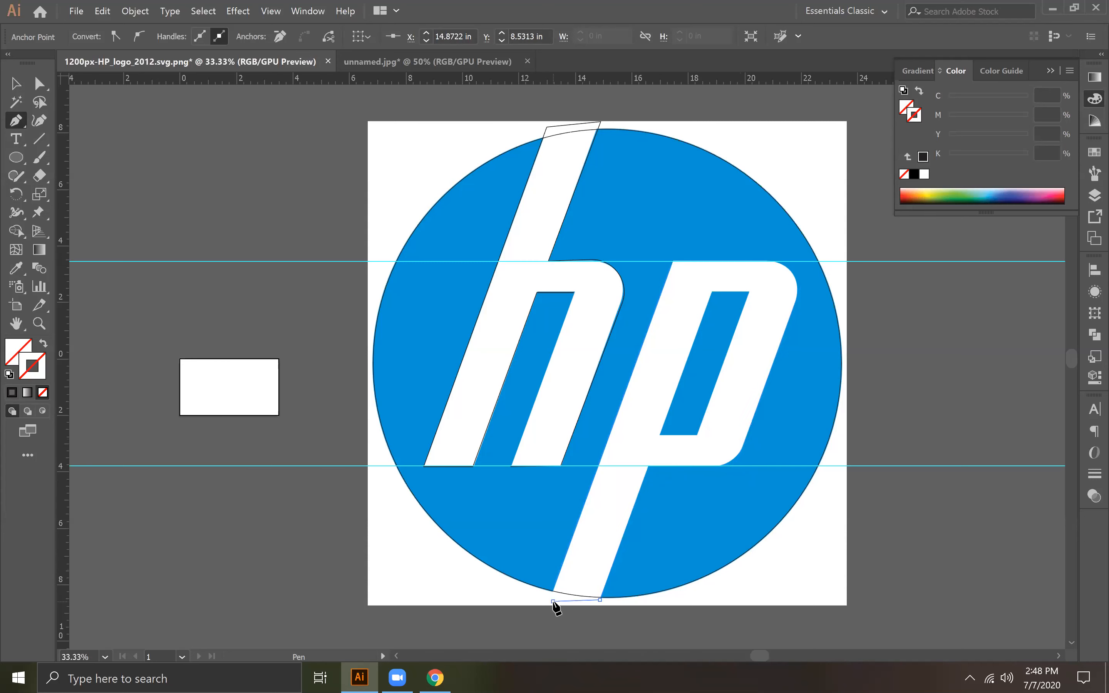
pyautogui.click(552, 591)
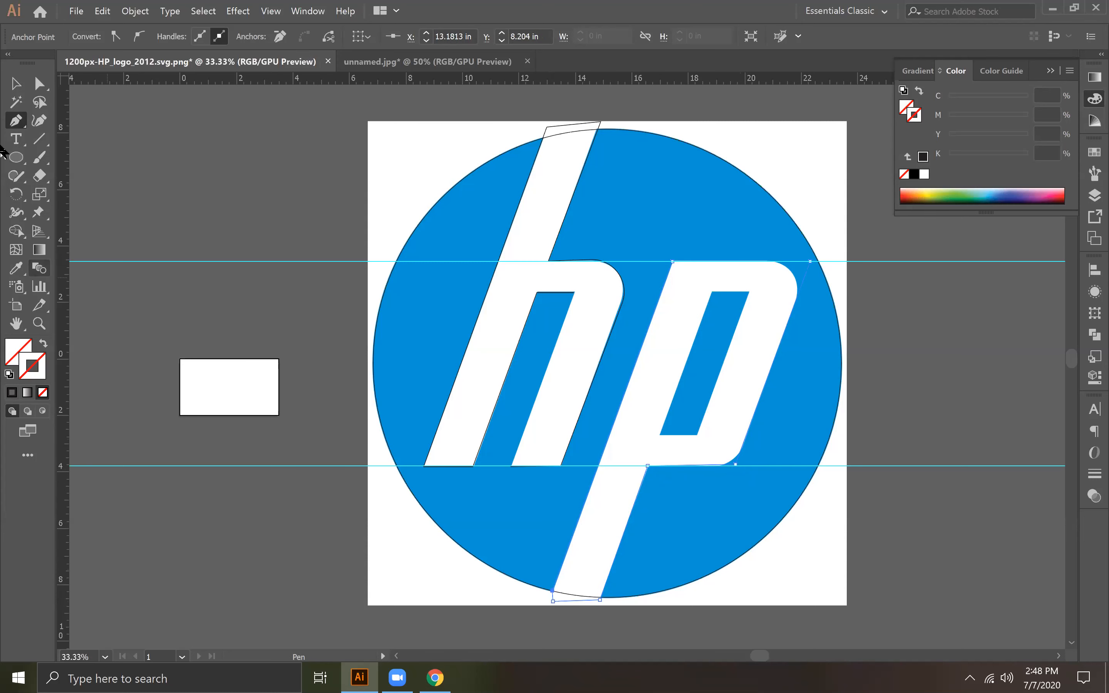
# Step: Give the p's outline a solid black 1 pt stroke with no fill
pyautogui.click(15, 90)
pyautogui.click(539, 337)
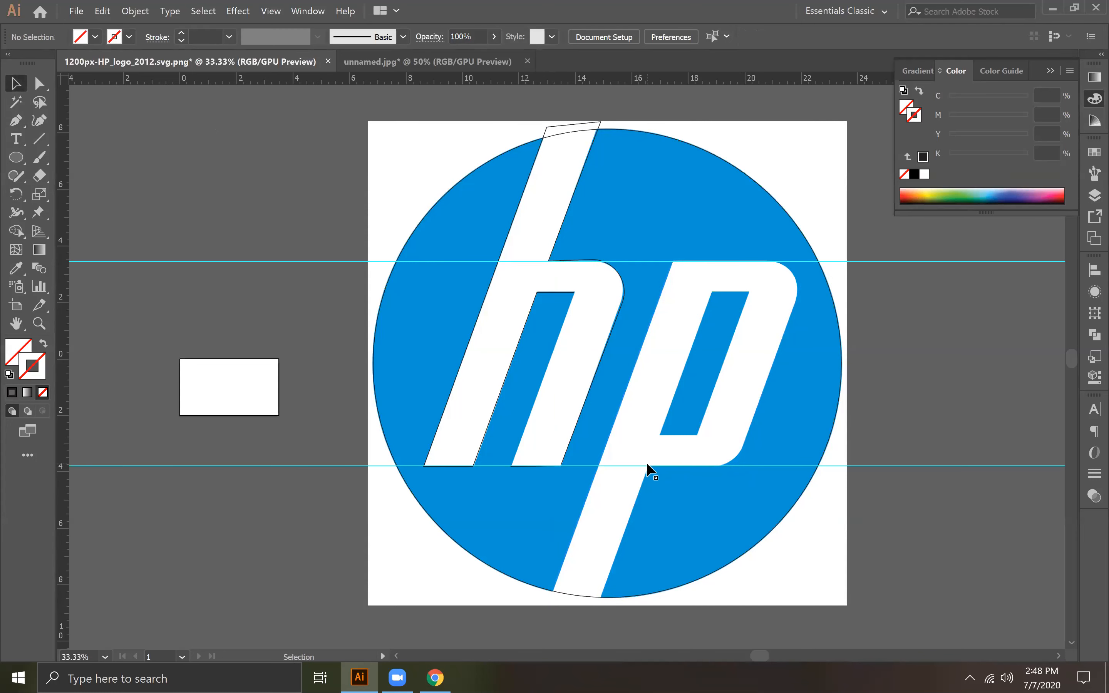
pyautogui.click(641, 484)
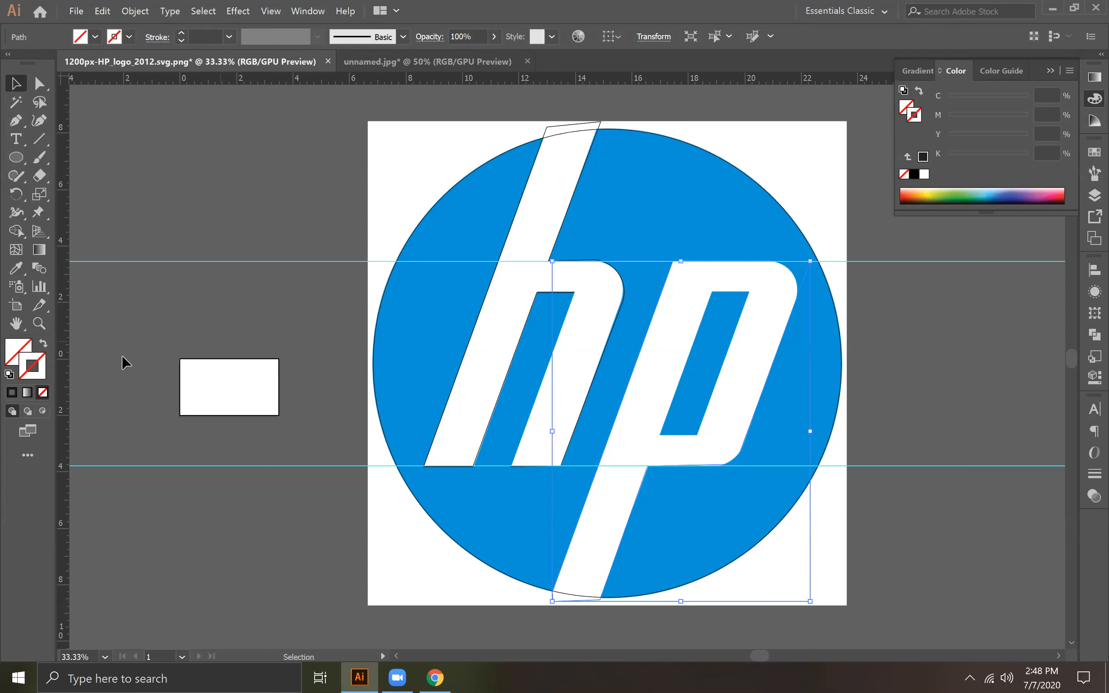
pyautogui.click(12, 393)
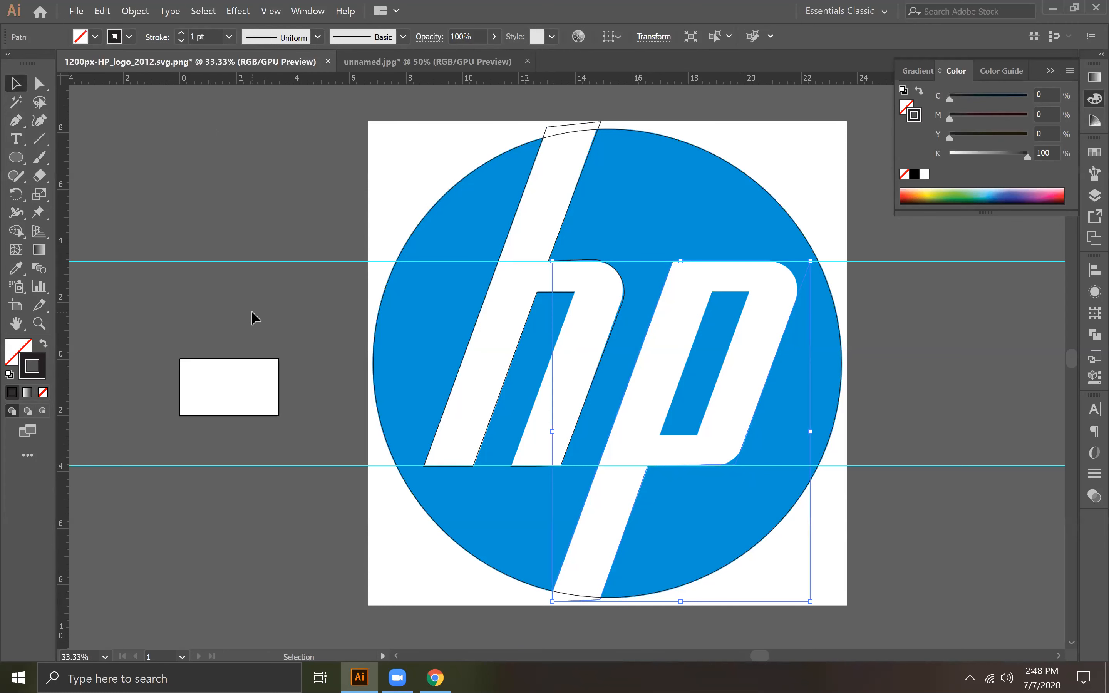
pyautogui.click(888, 309)
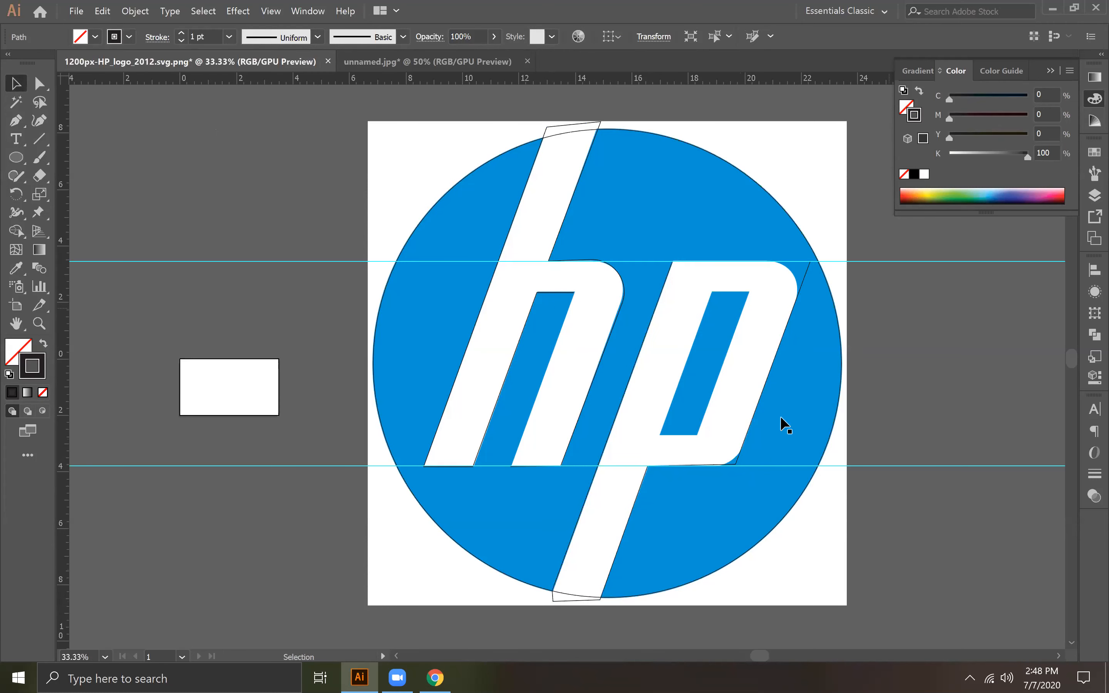
# Step: Round the p bowl's upper and lower outer corners to match the logo, the lower one to about 0.88 in
pyautogui.click(39, 84)
pyautogui.click(811, 264)
pyautogui.moveTo(797, 274); pyautogui.dragTo(767, 289)
pyautogui.click(734, 464)
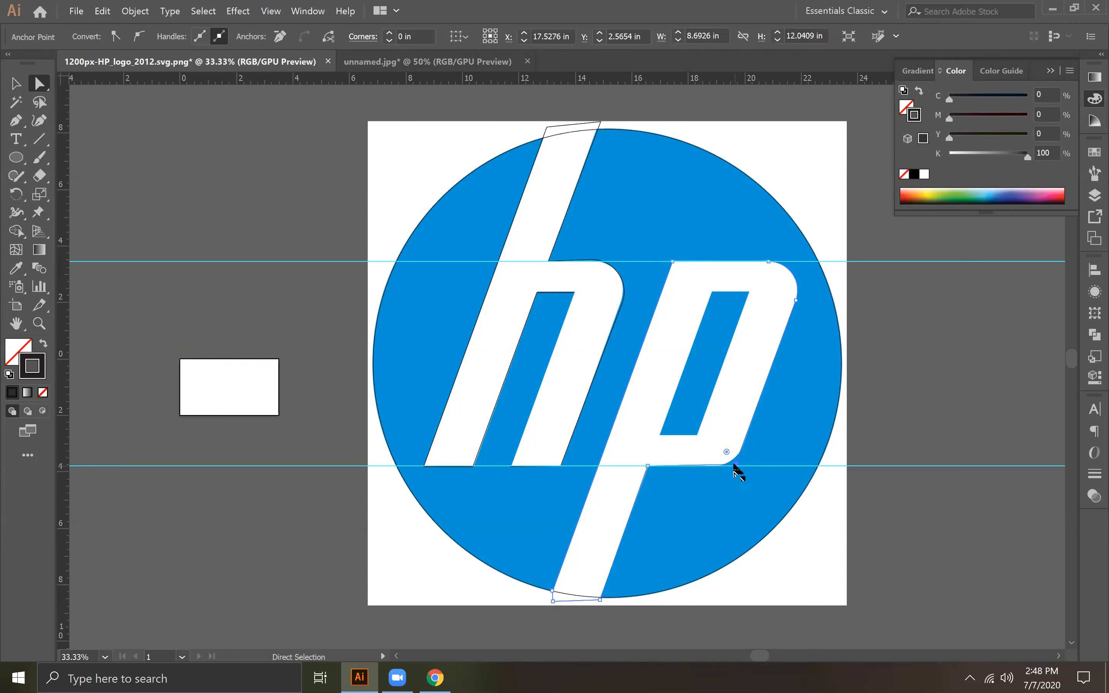
pyautogui.moveTo(726, 452); pyautogui.dragTo(719, 440)
pyautogui.click(15, 83)
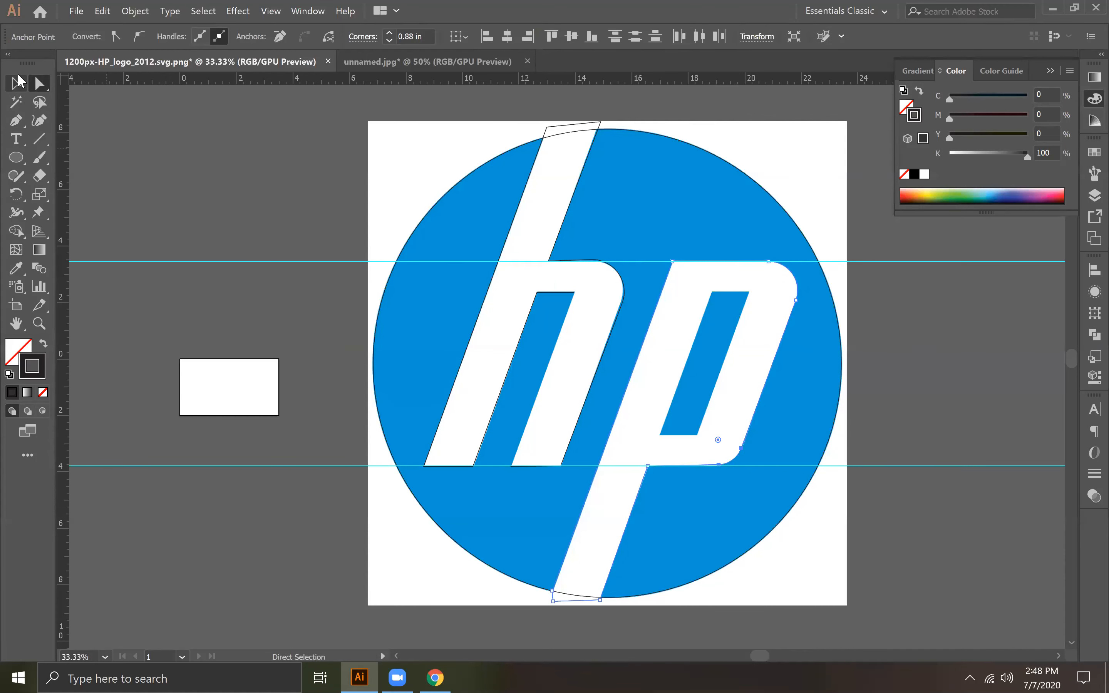
pyautogui.click(197, 167)
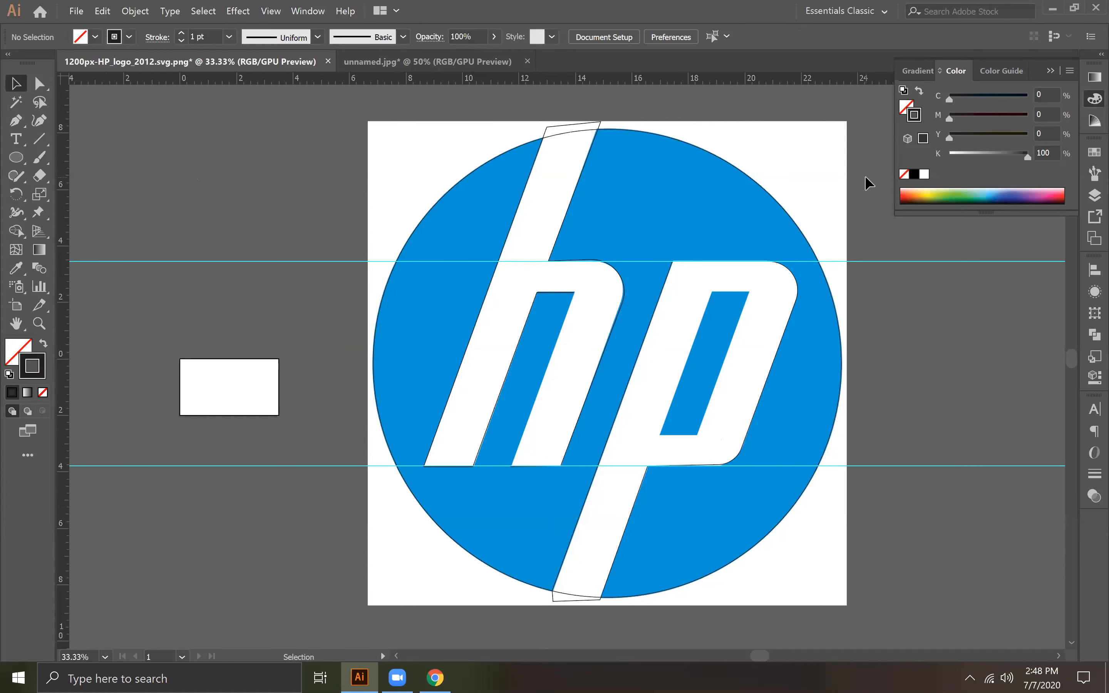
# Step: Delete both horizontal guides
pyautogui.moveTo(235, 547); pyautogui.dragTo(230, 549)
pyautogui.press('Delete')
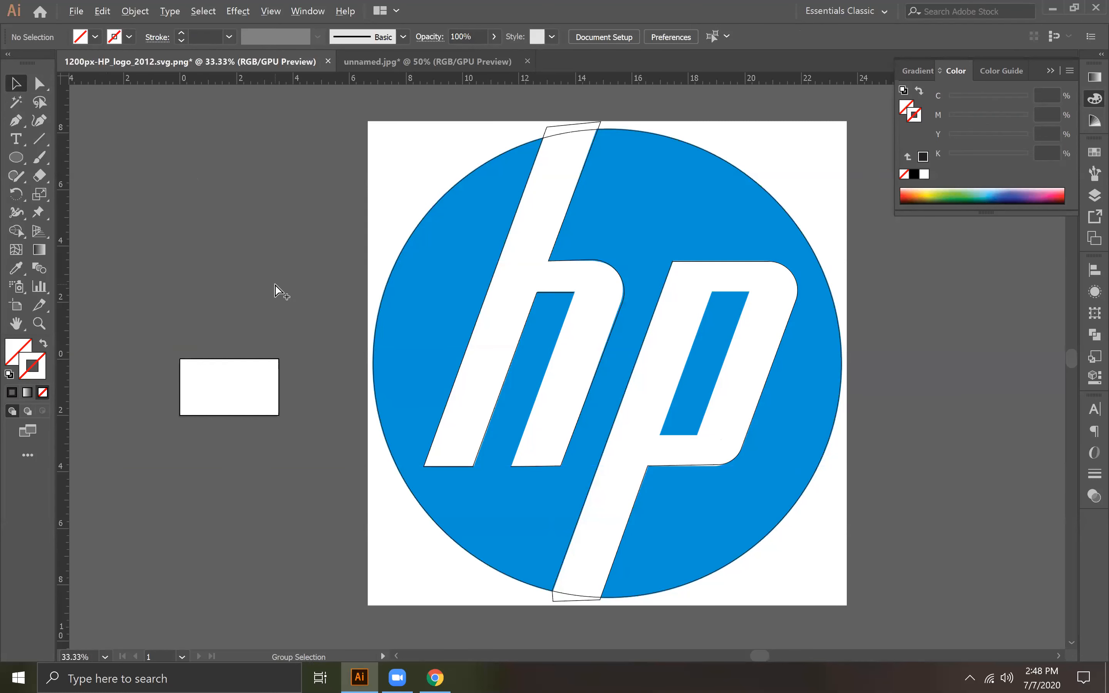
pyautogui.press('alt')
# Step: Try moving the reference logo image off the artboard to check the traced h and p paths, then undo the moves
pyautogui.click(402, 139)
pyautogui.moveTo(406, 155); pyautogui.dragTo(163, 204)
pyautogui.moveTo(264, 206); pyautogui.dragTo(120, 185)
pyautogui.moveTo(224, 180); pyautogui.dragTo(137, 135)
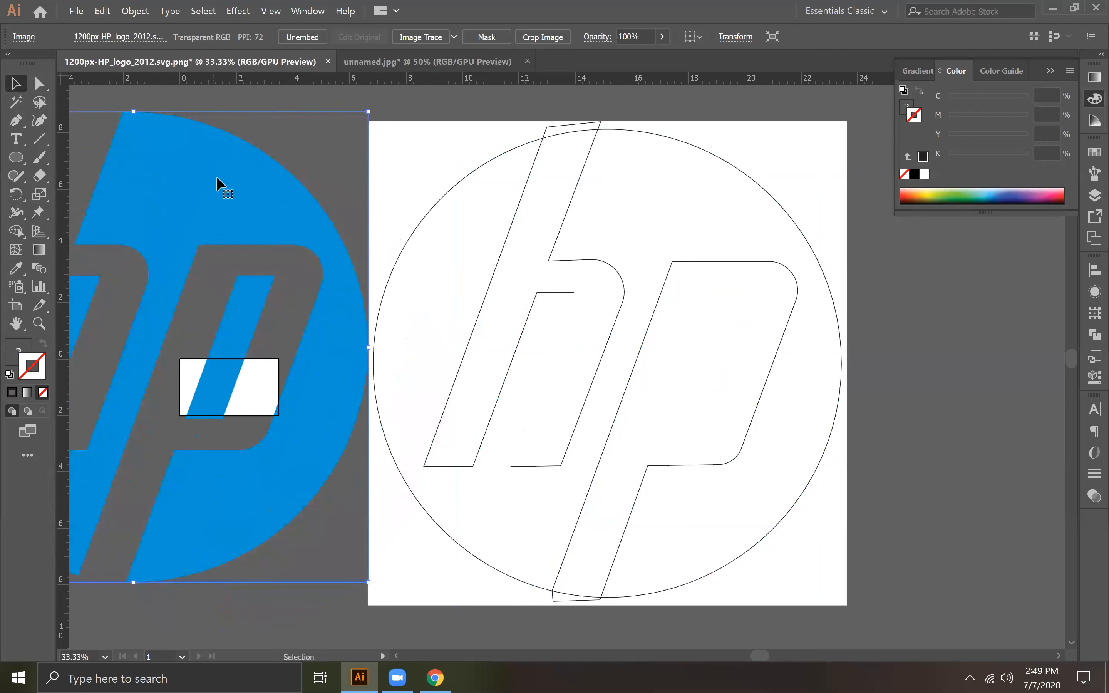
pyautogui.click(540, 465)
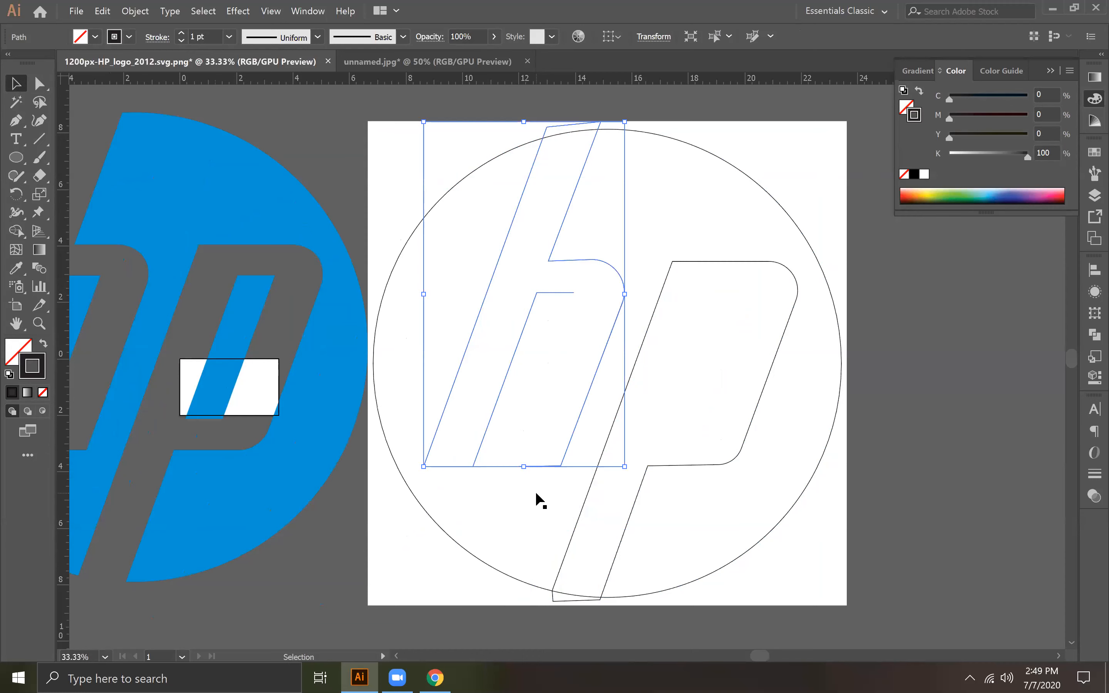
pyautogui.hotkey('ctrl', 'z')
pyautogui.hotkey('ctrl', 'z')
pyautogui.hotkey('ctrl', 'z')
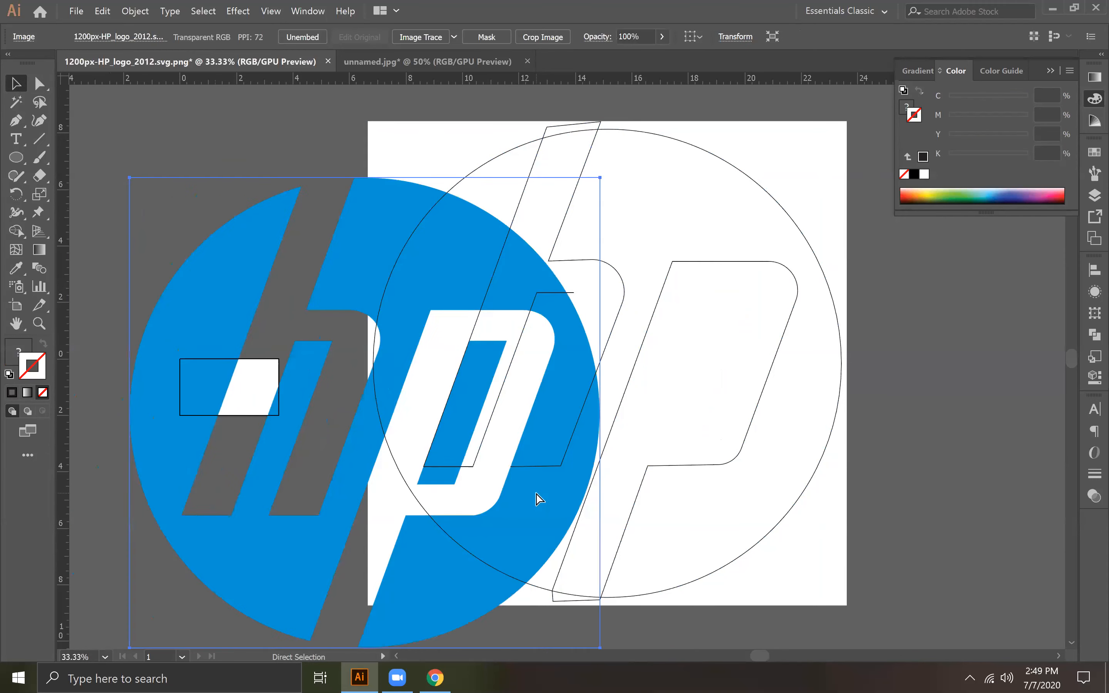
pyautogui.press('v')
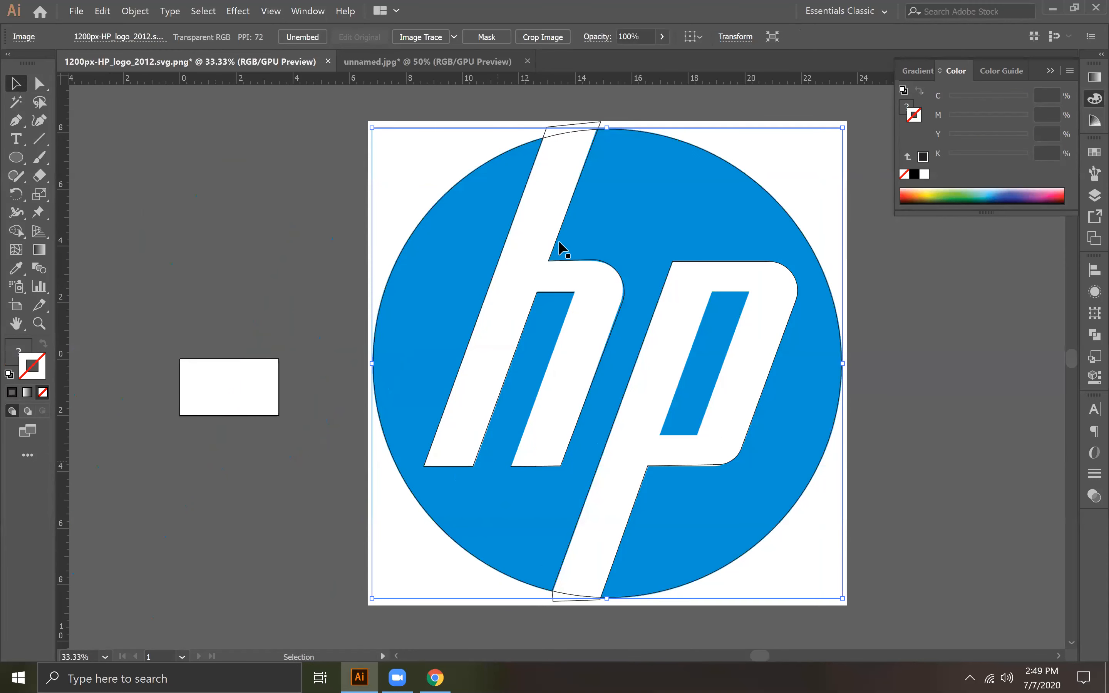
# Step: Try to extend the h's open path from its inner upper end with the Pen tool, then undo back to the aligned reference image
pyautogui.click(16, 120)
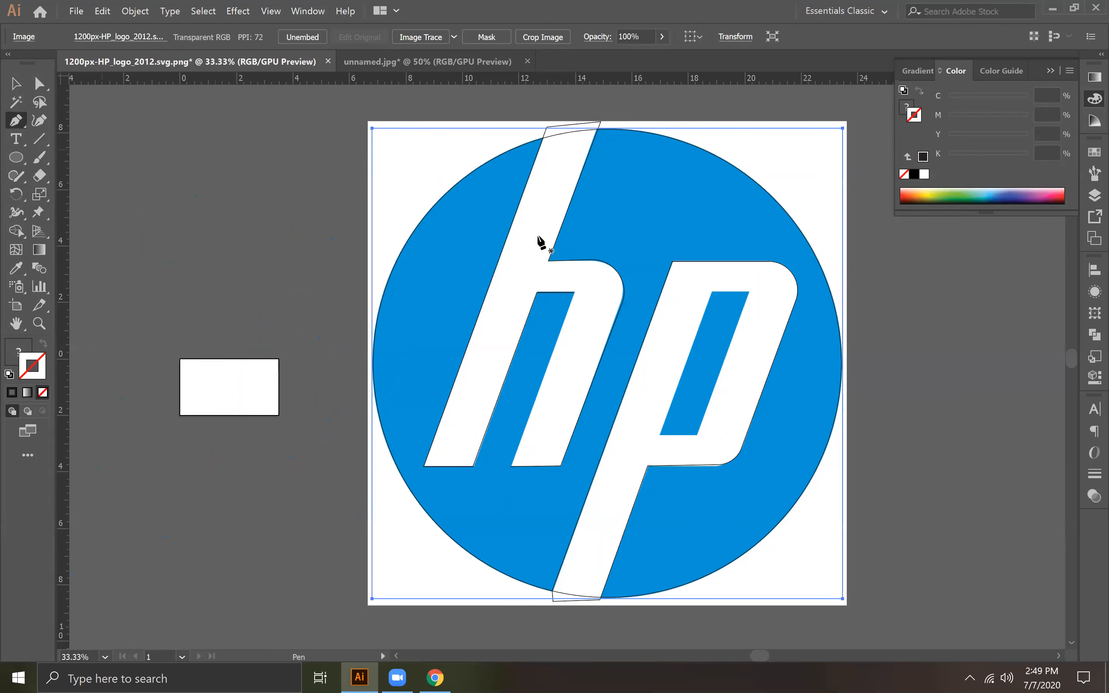
pyautogui.click(573, 292)
pyautogui.press('ctrl')
pyautogui.keyDown('ctrl'); pyautogui.click(605, 279); pyautogui.keyUp('ctrl')
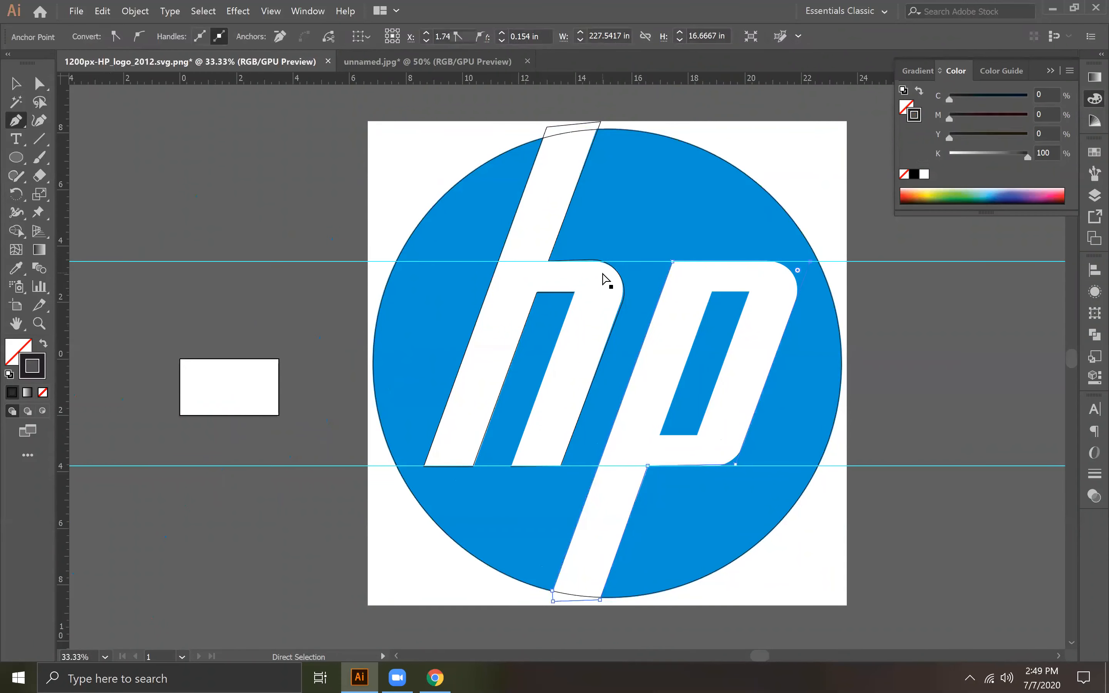
pyautogui.hotkey('ctrl', 'shift', 'z')
pyautogui.hotkey('ctrl', 'shift', 'z')
pyautogui.hotkey('ctrl', 'shift', 'z')
pyautogui.hotkey('ctrl', 'shift', 'z')
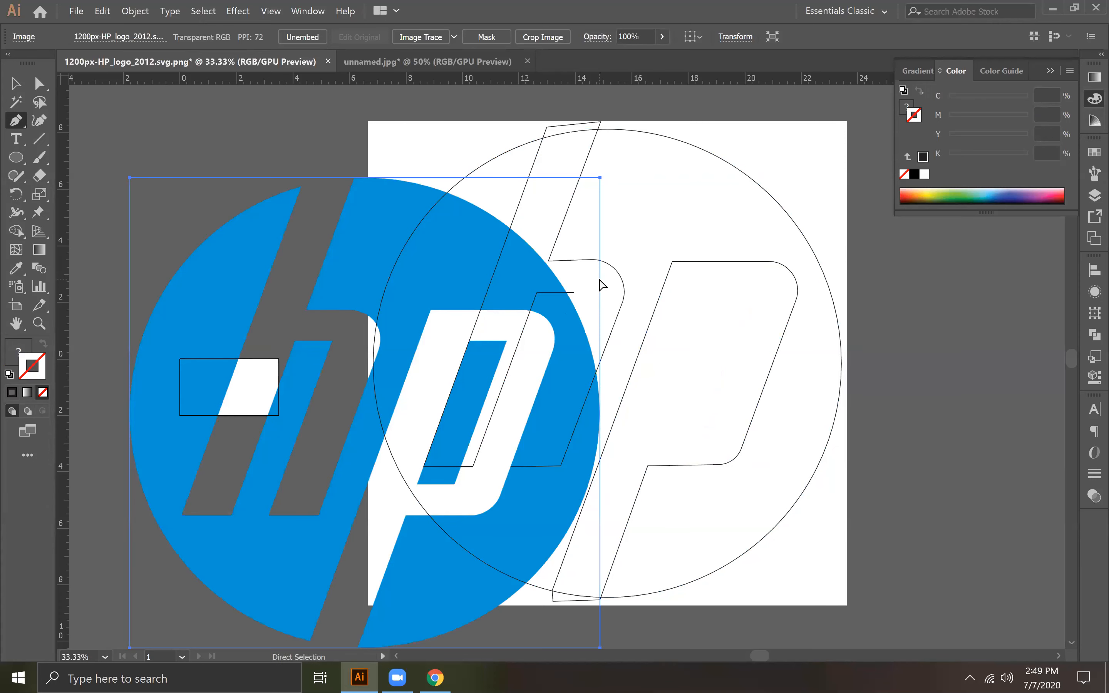
pyautogui.hotkey('ctrl', 'z')
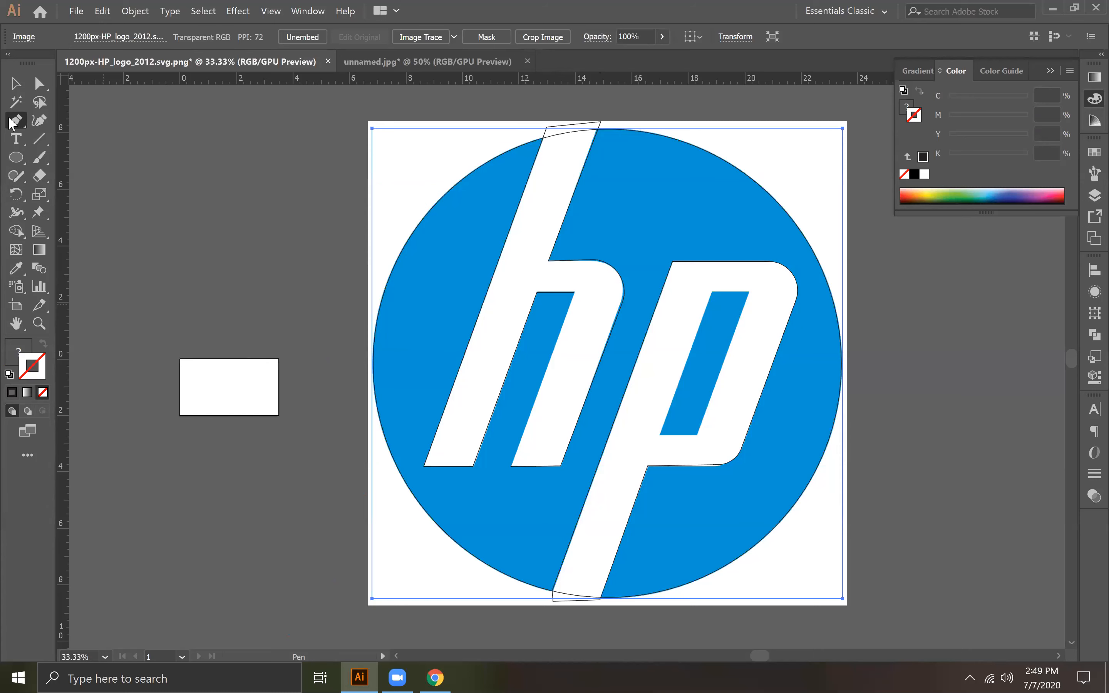
pyautogui.moveTo(17, 124); pyautogui.dragTo(78, 139)
pyautogui.click(573, 354)
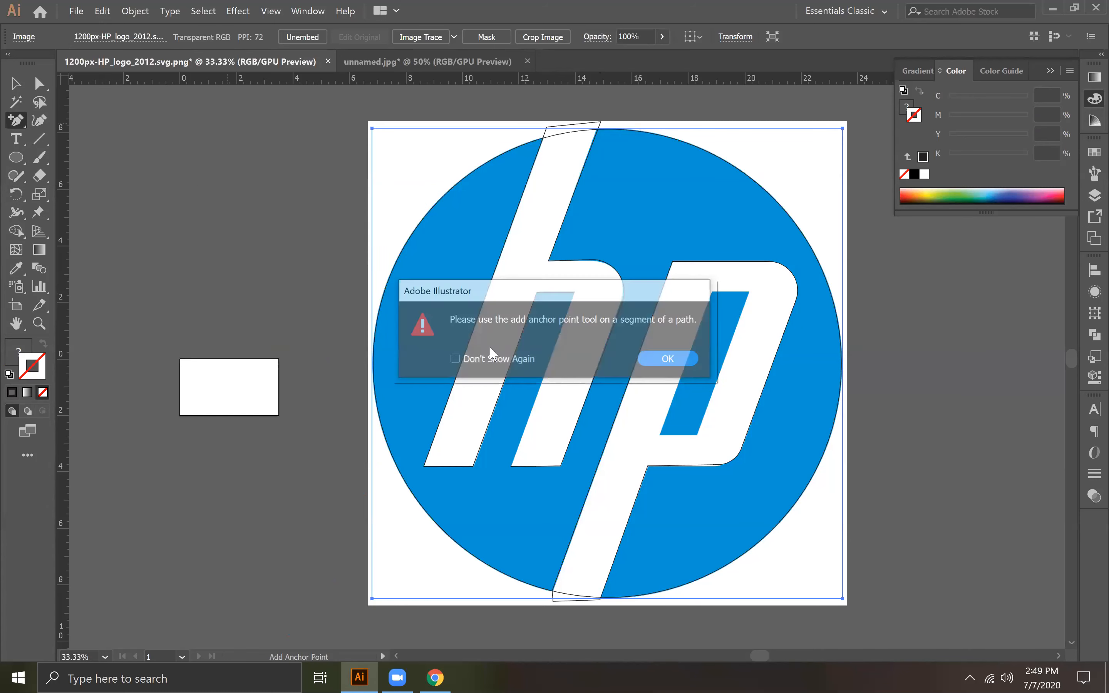
pyautogui.click(670, 360)
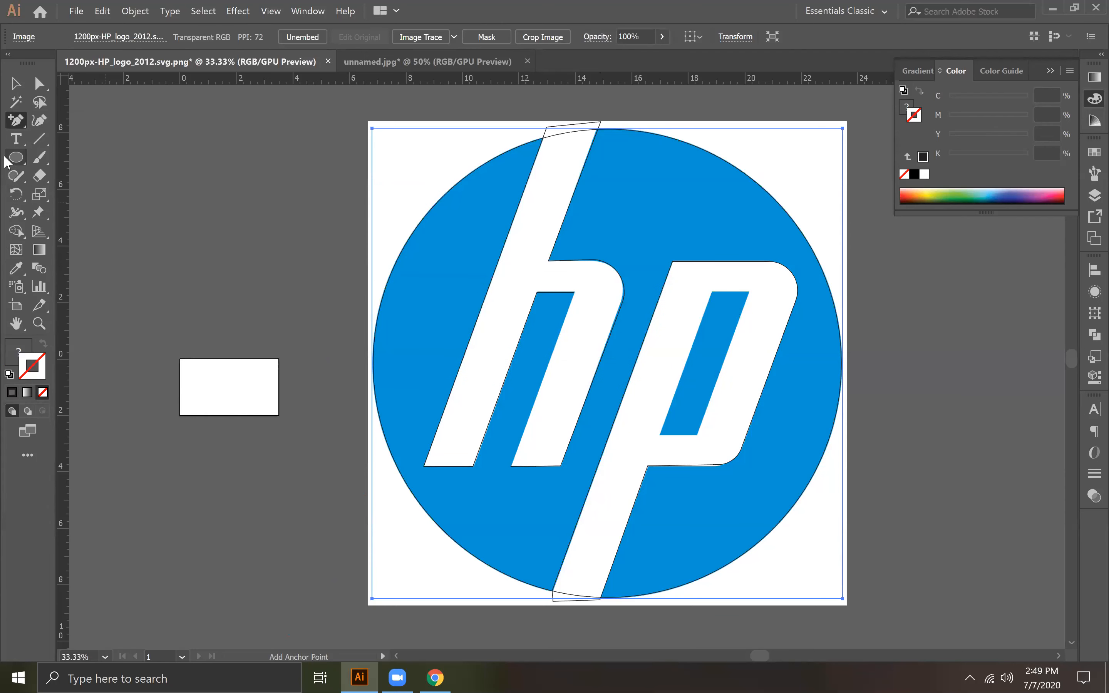
pyautogui.moveTo(9, 118); pyautogui.dragTo(52, 118)
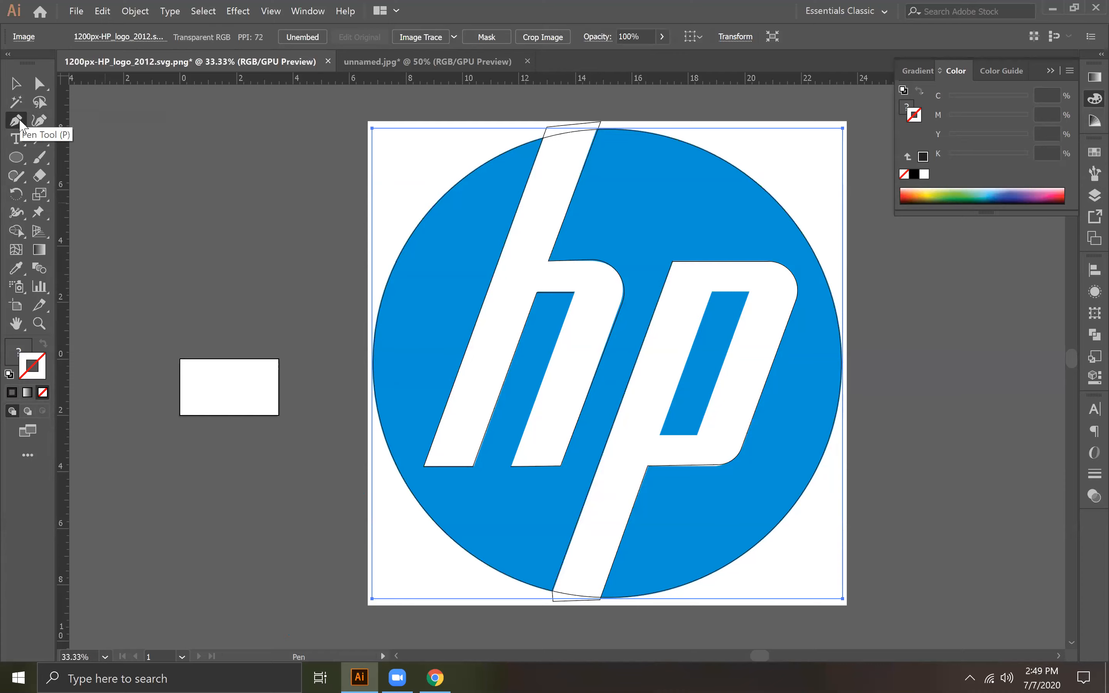
# Step: Close the h's path with a straight Pen tool segment from the right leg's lower inner corner to its upper inner corner
pyautogui.hotkey('ctrl', '=')
pyautogui.hotkey('ctrl', '=')
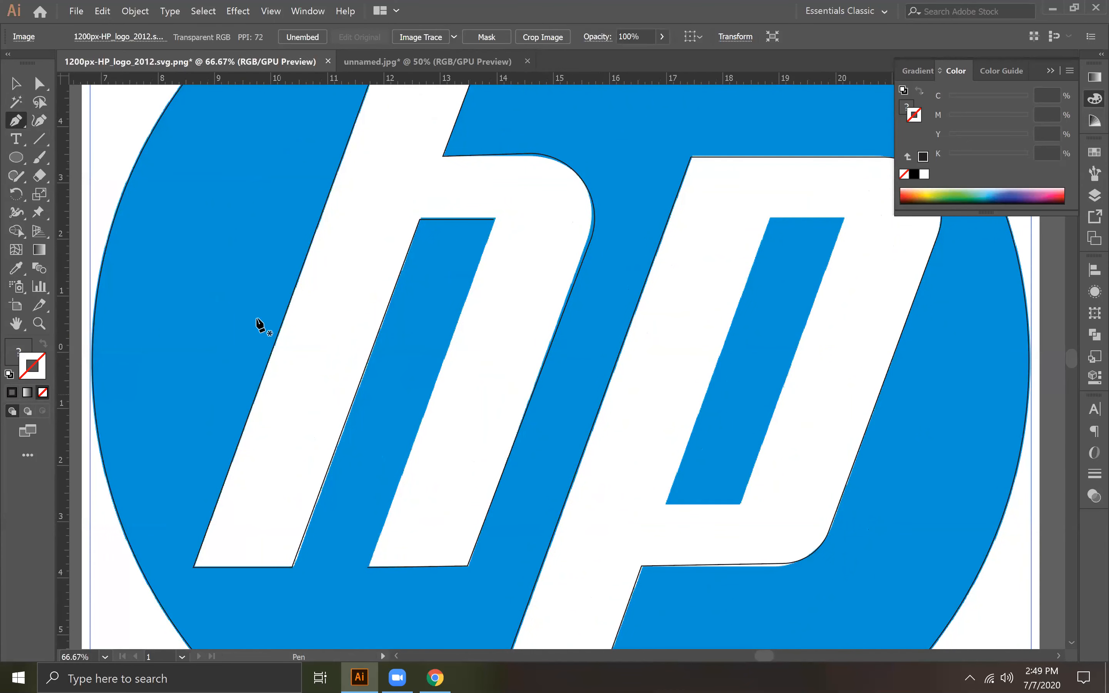
pyautogui.click(367, 568)
pyautogui.click(493, 219)
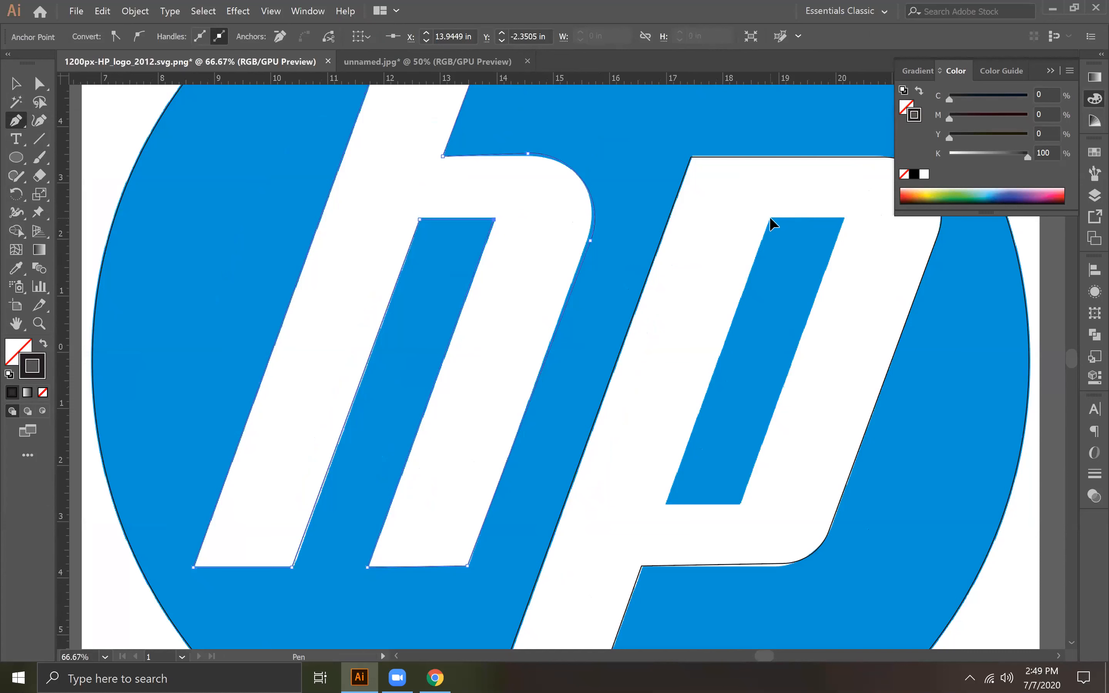
# Step: Trace the slanted inner opening of the p as a closed four-cornered path with the Pen tool
pyautogui.click(770, 218)
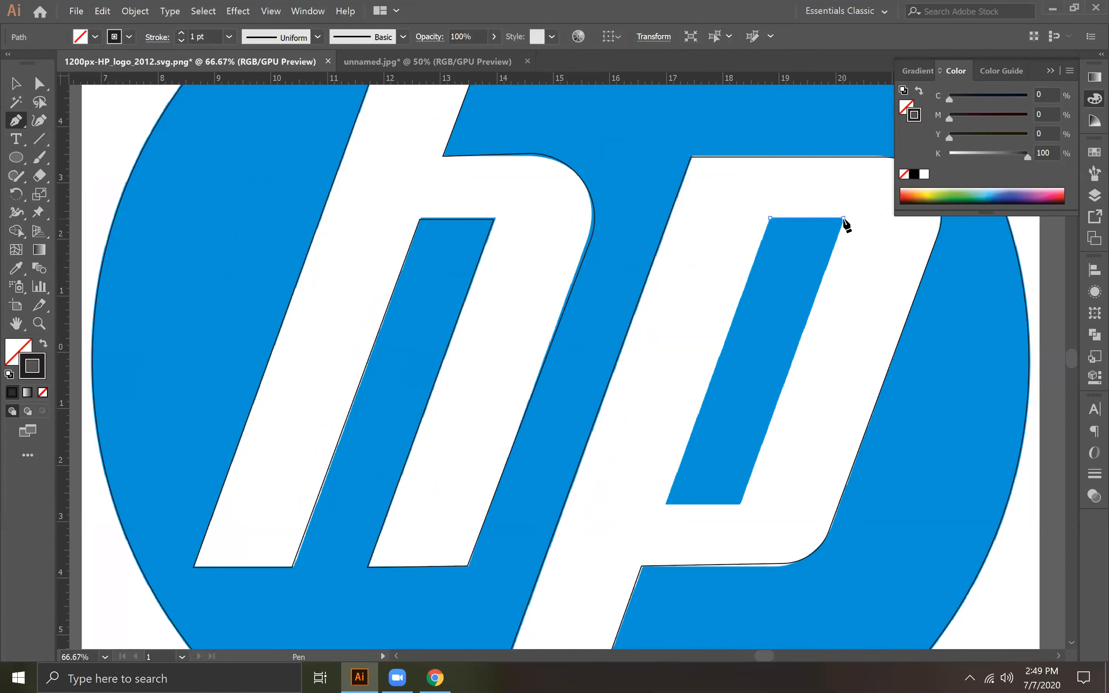
pyautogui.click(741, 505)
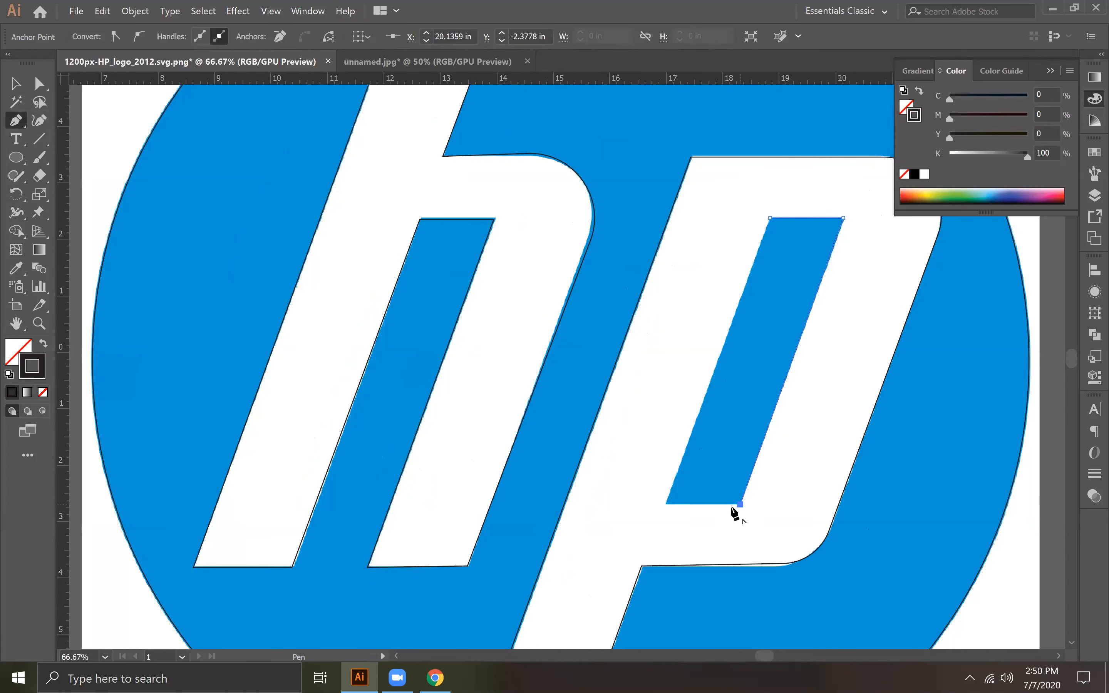
pyautogui.click(667, 505)
pyautogui.click(770, 219)
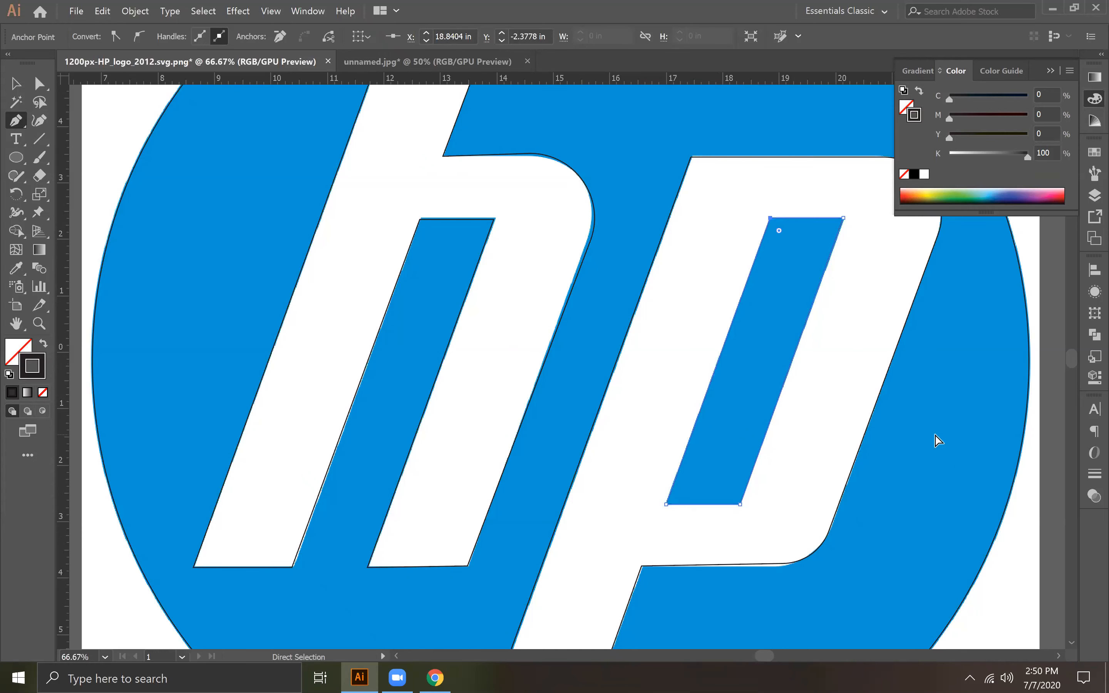
# Step: Move the blue reference logo image to the right, clear of the traced outlines
pyautogui.hotkey('ctrl', '-')
pyautogui.hotkey('ctrl', '-')
pyautogui.hotkey('ctrl', '-')
pyautogui.click(17, 83)
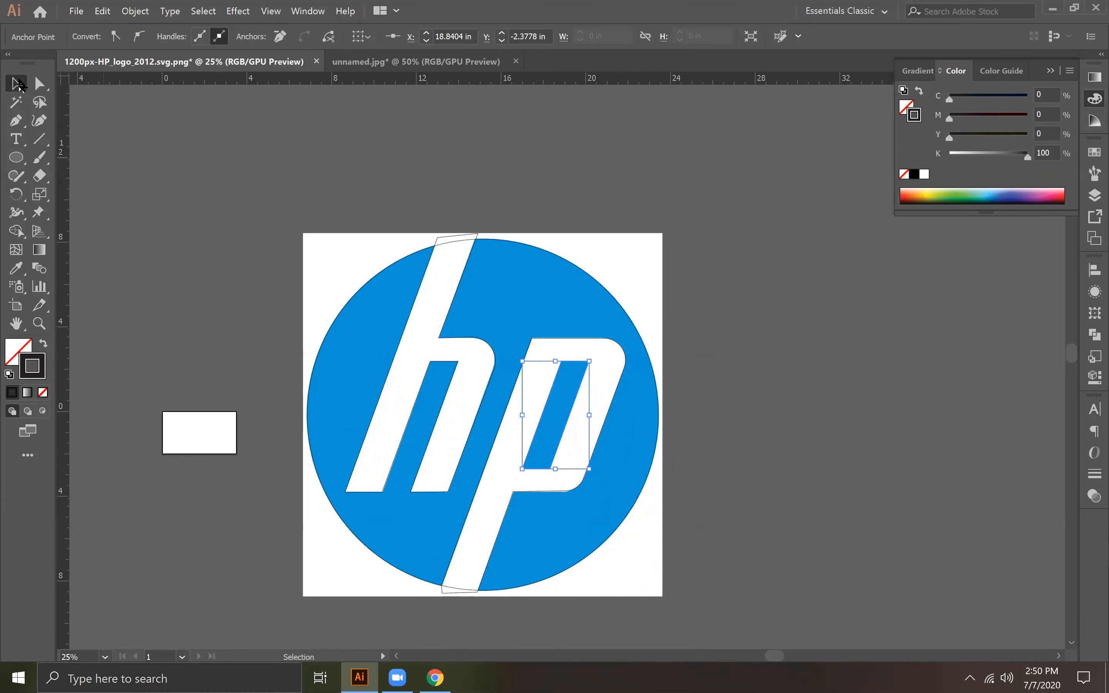
pyautogui.click(718, 300)
pyautogui.moveTo(633, 266); pyautogui.dragTo(1008, 258)
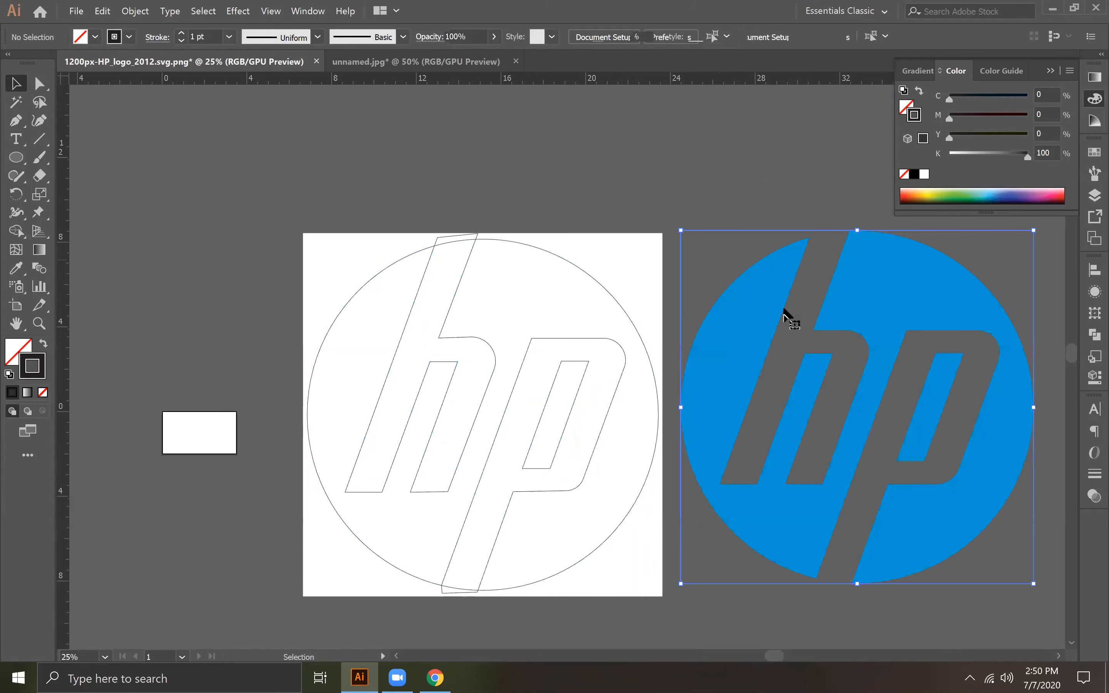
pyautogui.moveTo(775, 280); pyautogui.dragTo(888, 282)
# Step: Move the white background square up and to the left, clear of the traced outlines
pyautogui.moveTo(308, 161); pyautogui.dragTo(124, 196)
pyautogui.moveTo(289, 219); pyautogui.dragTo(171, 149)
pyautogui.moveTo(229, 220); pyautogui.dragTo(193, 205)
pyautogui.click(344, 193)
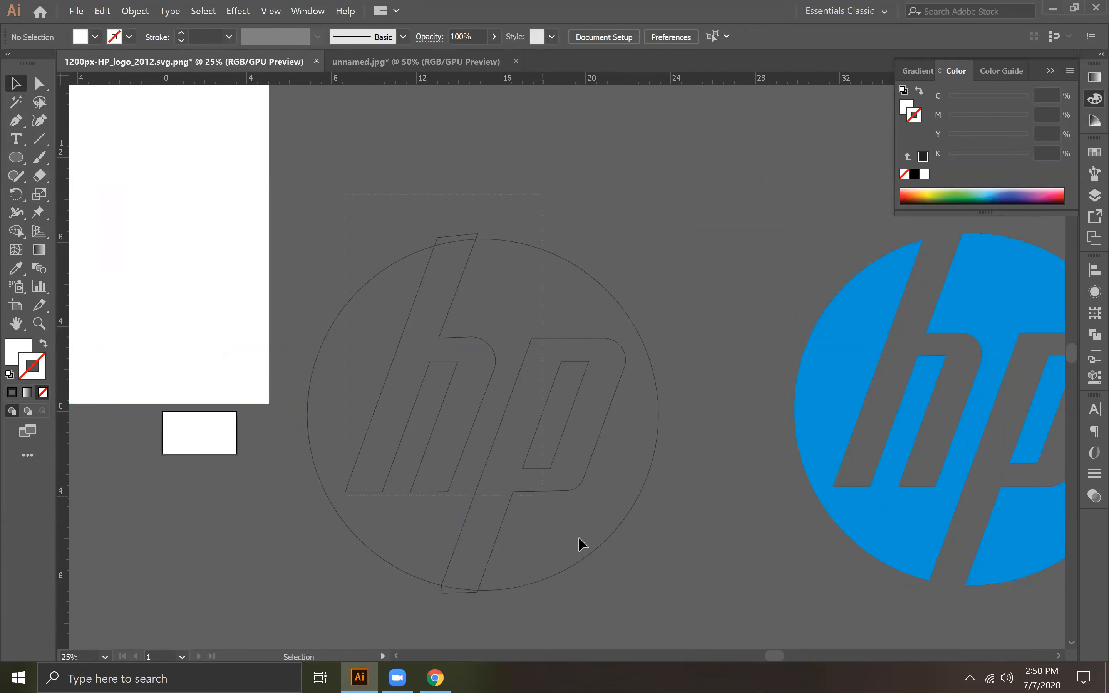
# Step: Select the circle and all traced letter paths, remove their stroke and fill them with black
pyautogui.moveTo(634, 606); pyautogui.dragTo(527, 549)
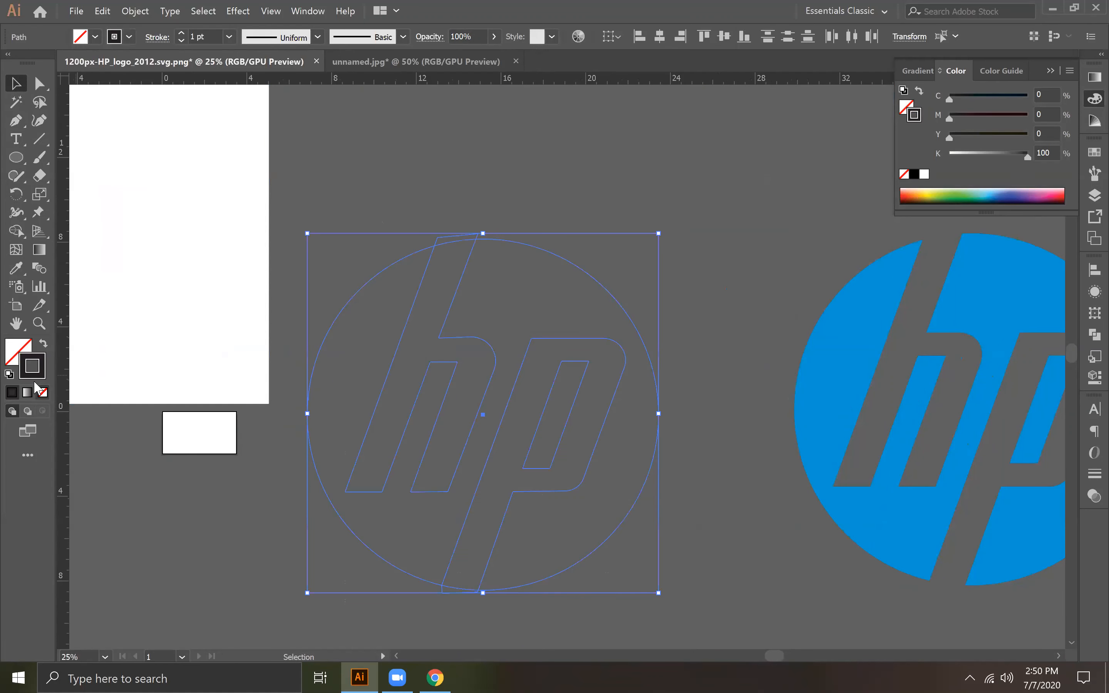
pyautogui.click(42, 393)
pyautogui.click(12, 357)
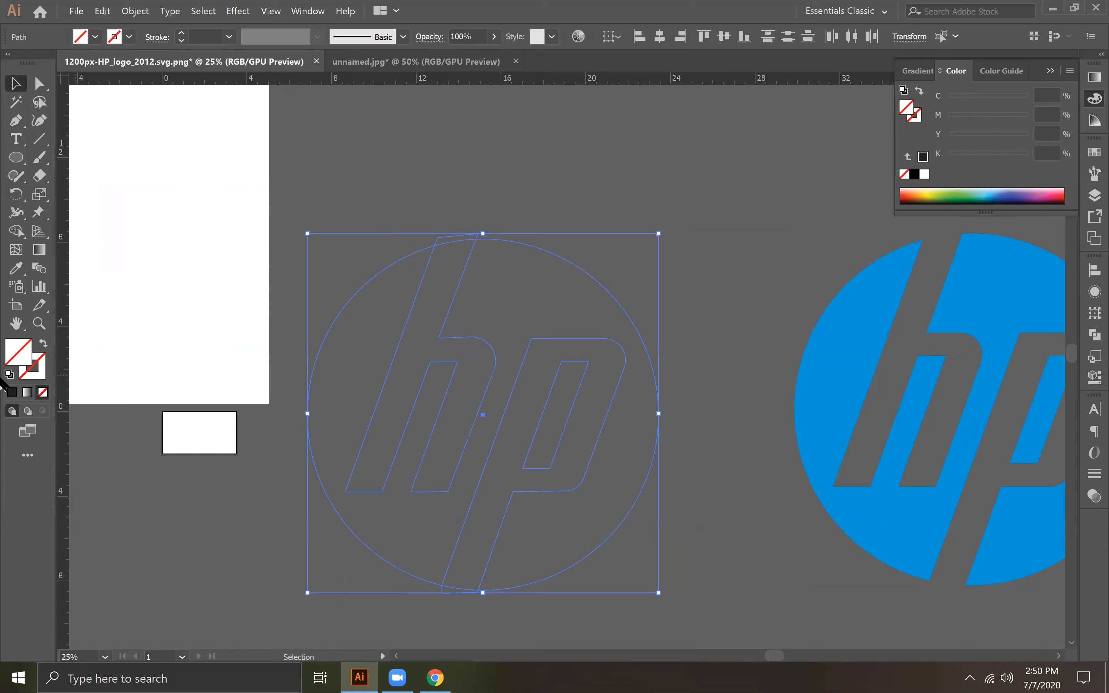
pyautogui.click(12, 392)
# Step: Divide the overlapping circle and letter shapes with the Pathfinder and ungroup the resulting pieces
pyautogui.click(521, 166)
pyautogui.click(550, 456)
pyautogui.click(1093, 335)
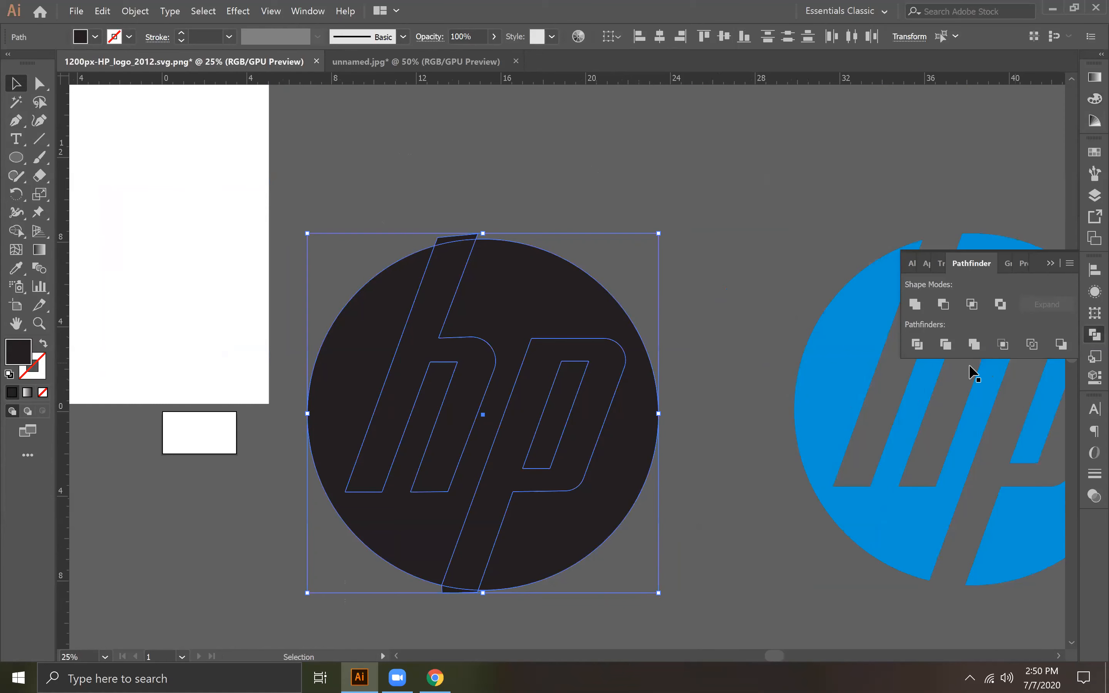
pyautogui.click(918, 347)
pyautogui.click(647, 216)
pyautogui.click(498, 349)
pyautogui.rightClick(488, 308)
pyautogui.click(513, 415)
pyautogui.click(663, 314)
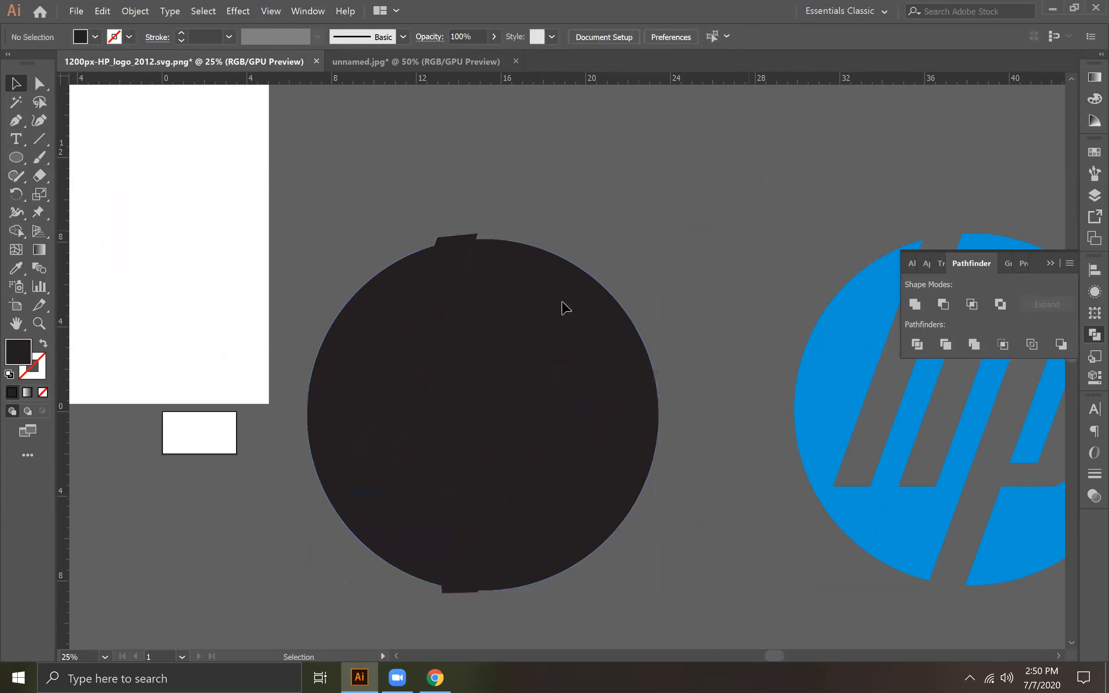
# Step: Delete the h and p pieces and the stem ends that stick out beyond the circle
pyautogui.click(468, 357)
pyautogui.press('Delete')
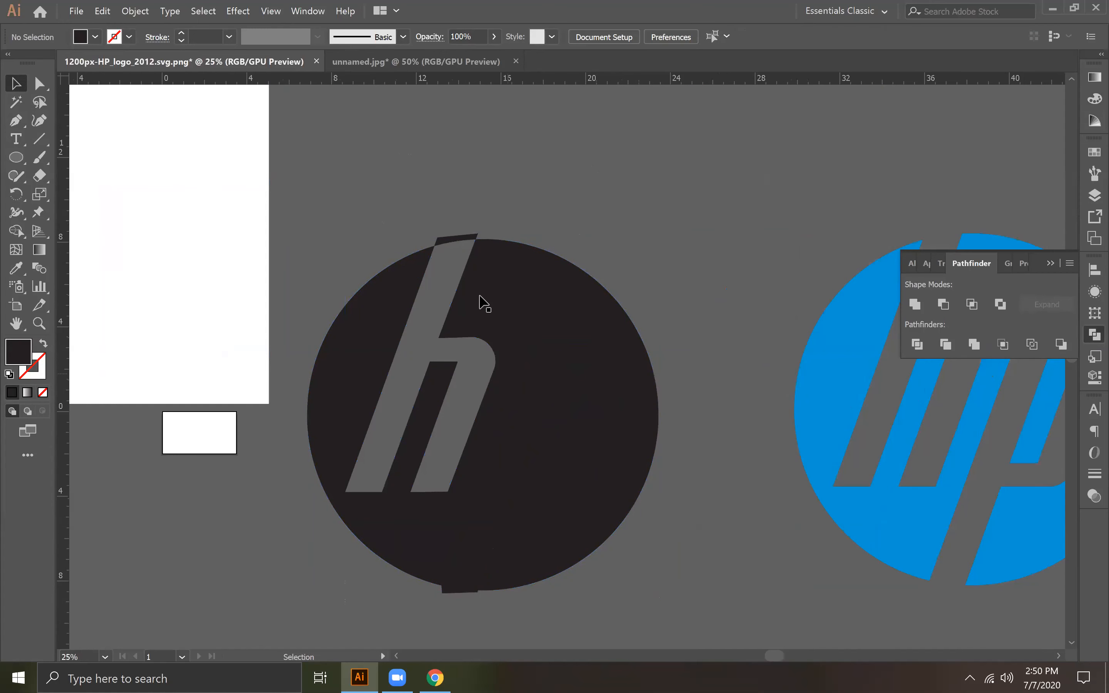
pyautogui.click(449, 243)
pyautogui.press('Delete')
pyautogui.click(447, 589)
pyautogui.press('Delete')
pyautogui.click(448, 592)
pyautogui.press('Delete')
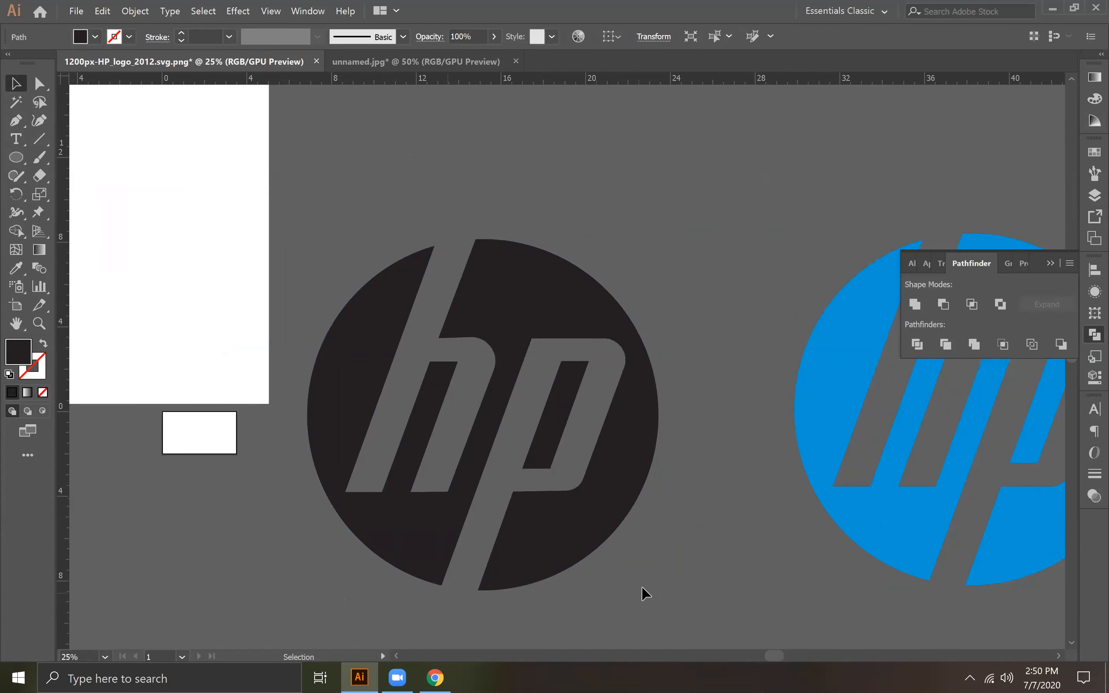
# Step: Try moving the black circle piece away from its place, then undo the move
pyautogui.click(587, 522)
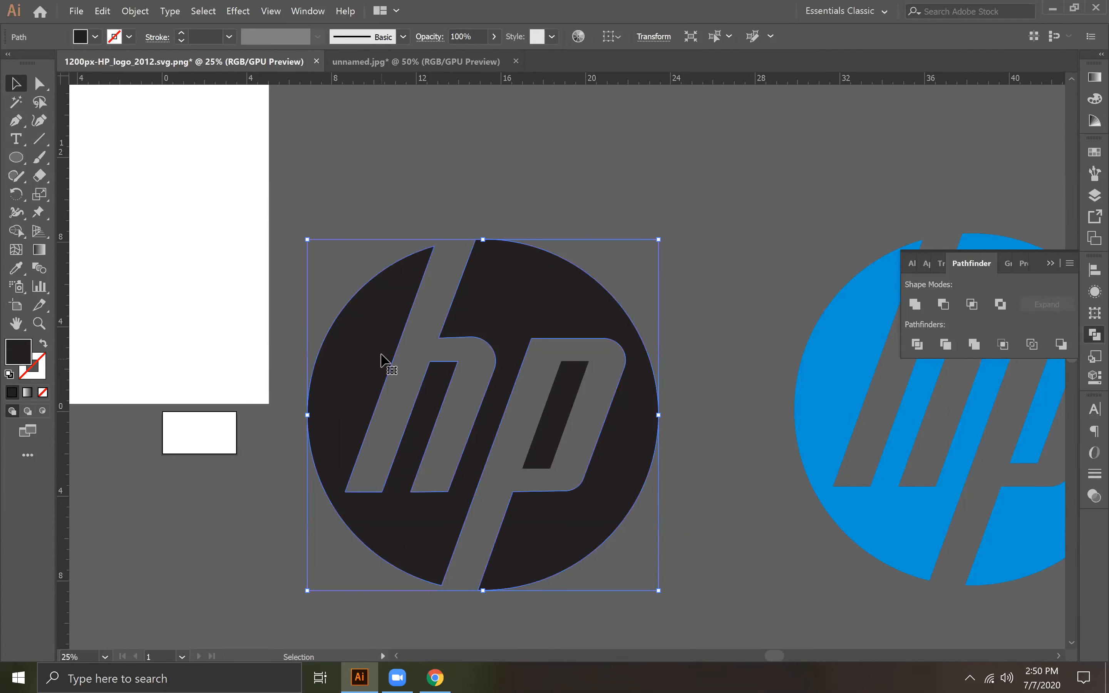
pyautogui.moveTo(383, 364); pyautogui.dragTo(537, 235)
pyautogui.hotkey('ctrl', 'z')
# Step: Group the remaining black circle pieces together with the p's inner opening
pyautogui.click(576, 410)
pyautogui.click(477, 353)
pyautogui.click(550, 439)
pyautogui.rightClick(550, 438)
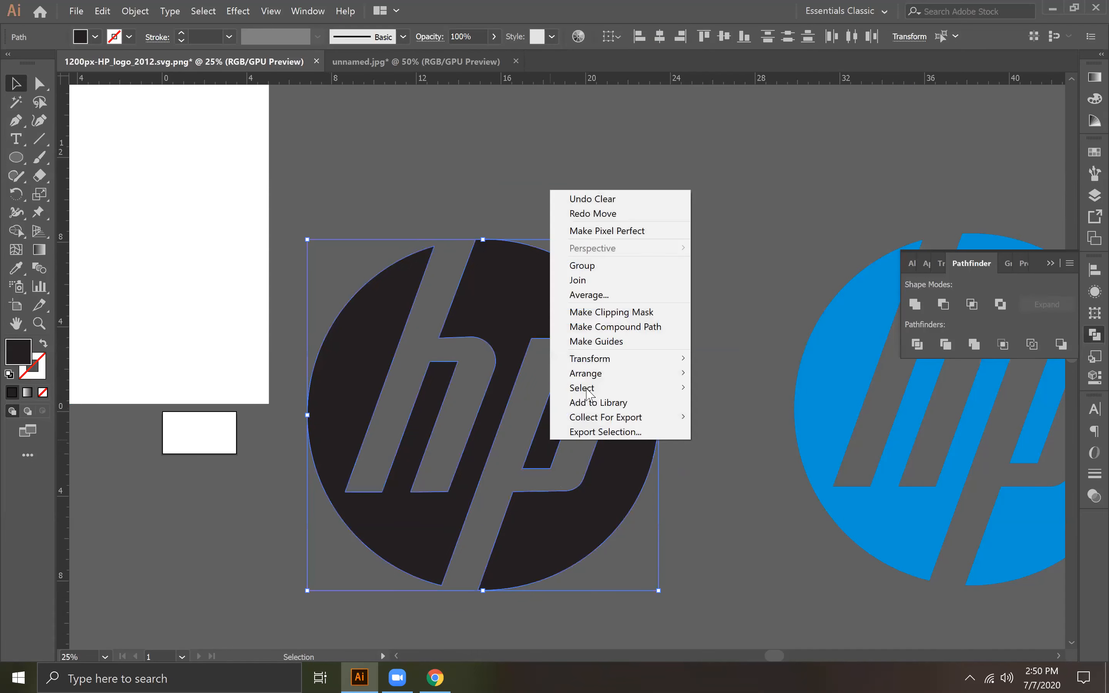
pyautogui.click(582, 265)
# Step: Recolour the grouped logo by sampling the blue from the reference image with the Eyedropper, then deselect it
pyautogui.click(16, 268)
pyautogui.click(838, 351)
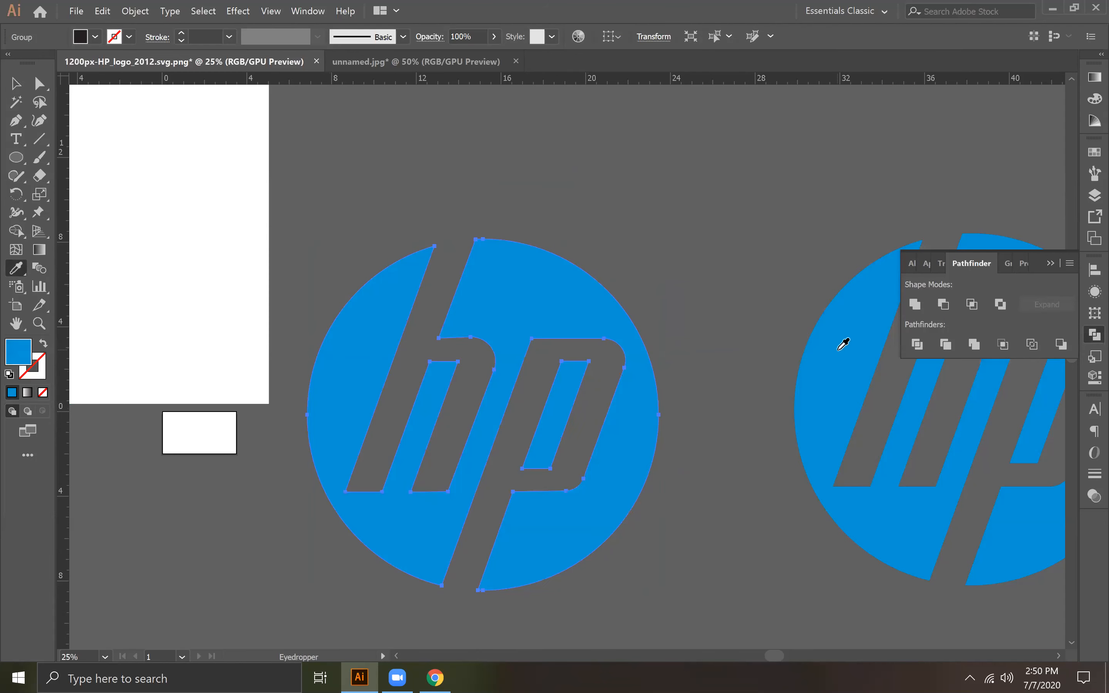
pyautogui.click(16, 86)
pyautogui.click(757, 206)
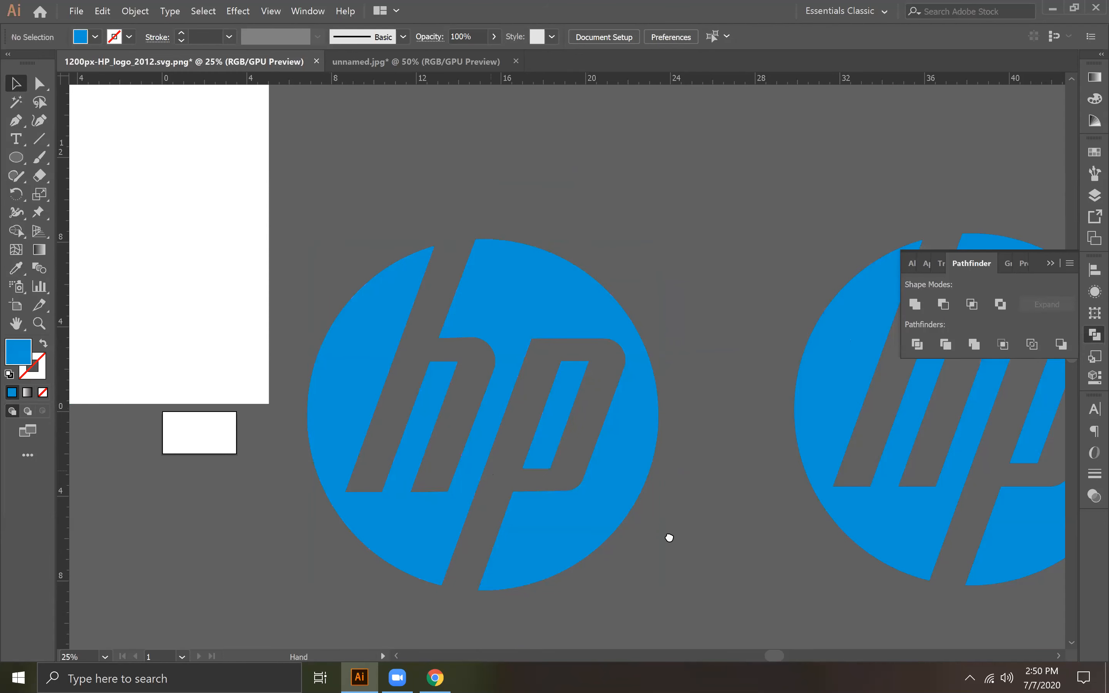
# Step: Move the blue logo group onto the white square and centre-align the two horizontally and vertically
pyautogui.moveTo(668, 532); pyautogui.dragTo(849, 598)
pyautogui.moveTo(614, 550); pyautogui.dragTo(245, 407)
pyautogui.moveTo(531, 245); pyautogui.dragTo(451, 356)
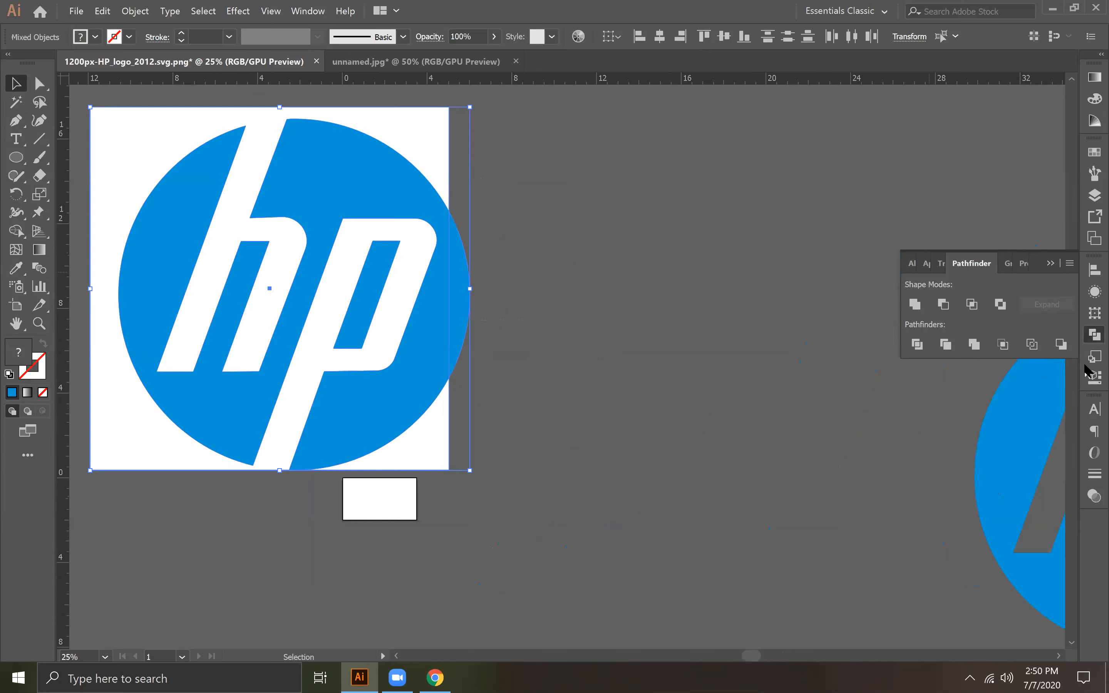
pyautogui.click(1094, 269)
pyautogui.click(945, 306)
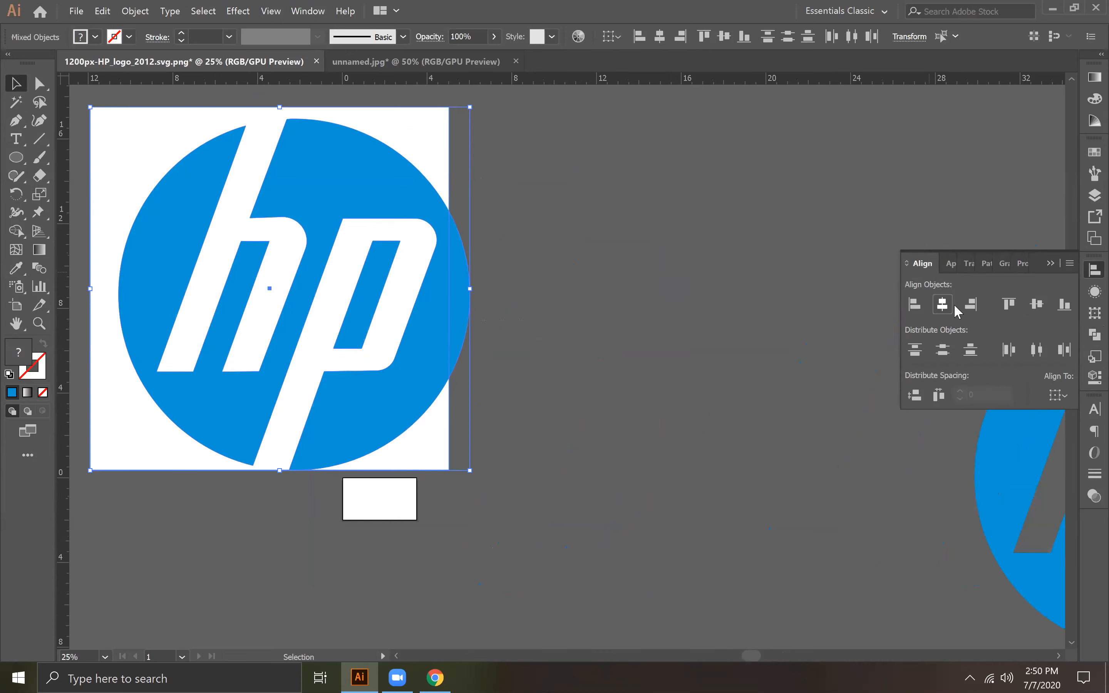
pyautogui.click(1038, 306)
# Step: Move the finished logo with its white square beside the reference image and deselect it for comparison
pyautogui.moveTo(369, 298); pyautogui.dragTo(822, 459)
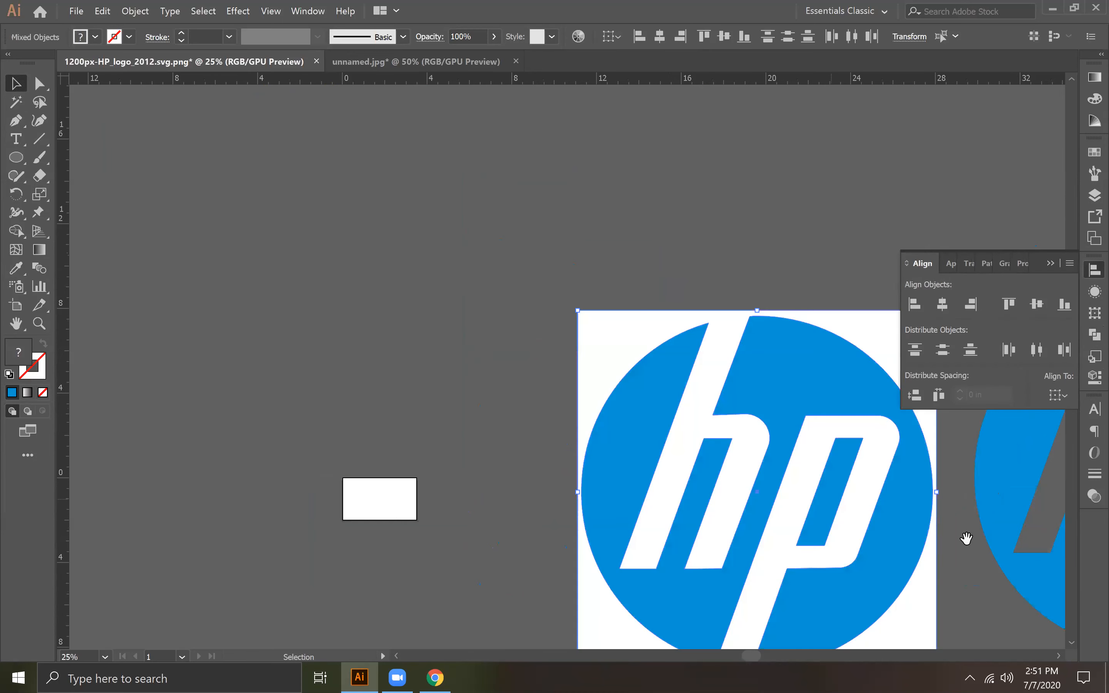
pyautogui.moveTo(965, 535); pyautogui.dragTo(618, 322)
pyautogui.click(1050, 264)
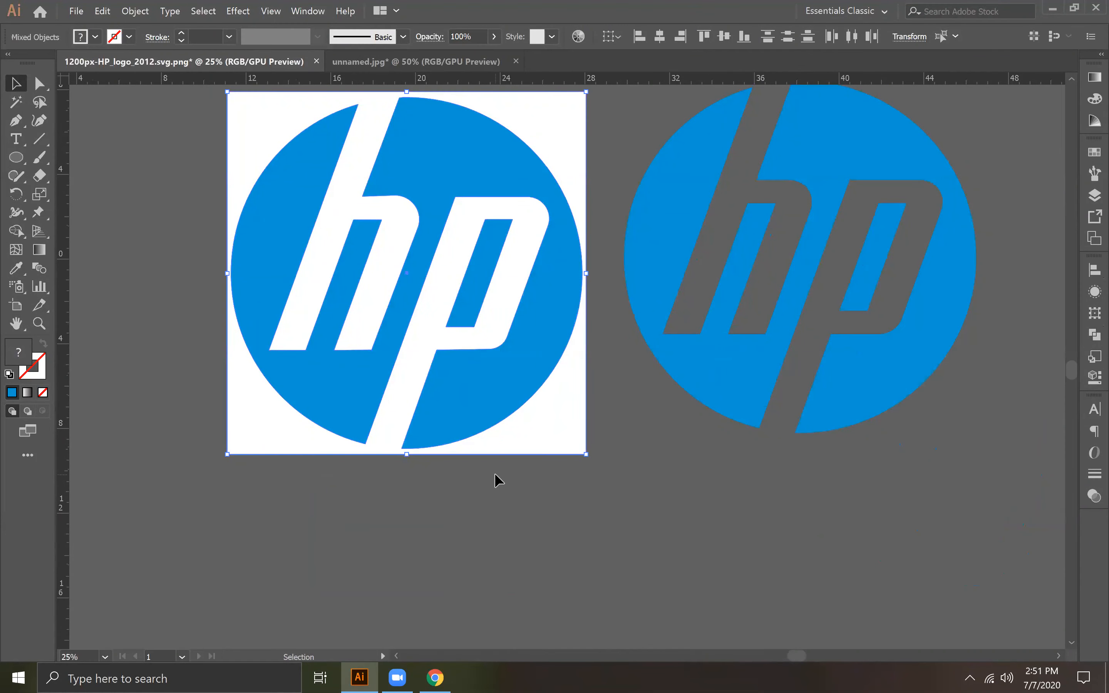
pyautogui.click(495, 473)
pyautogui.moveTo(520, 371); pyautogui.dragTo(581, 458)
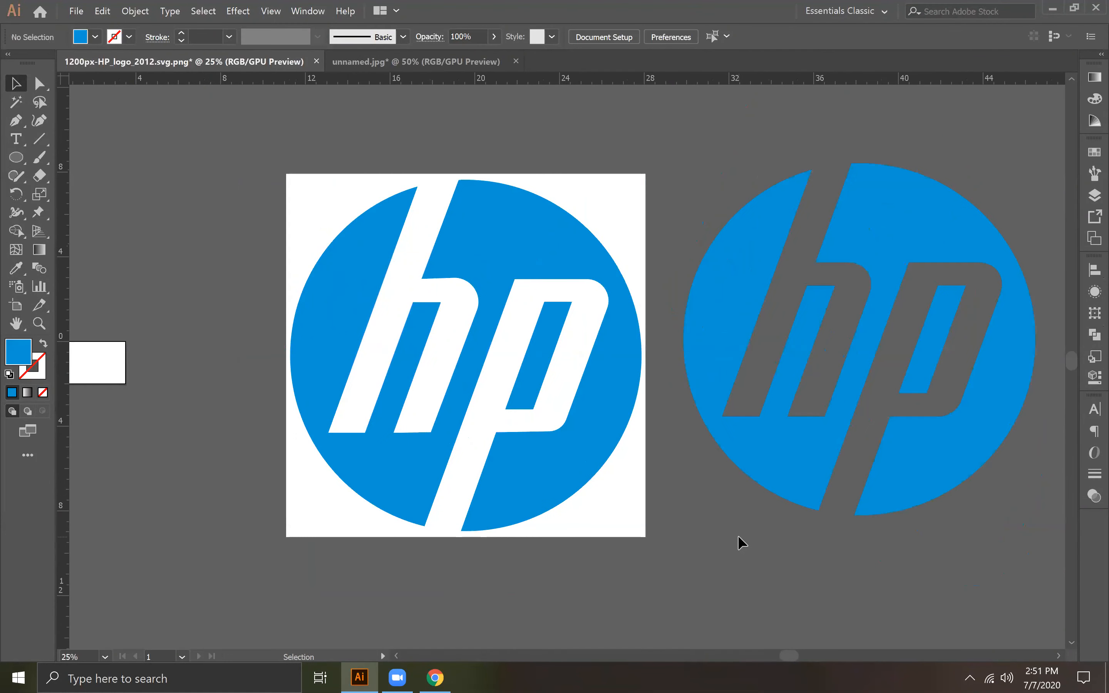
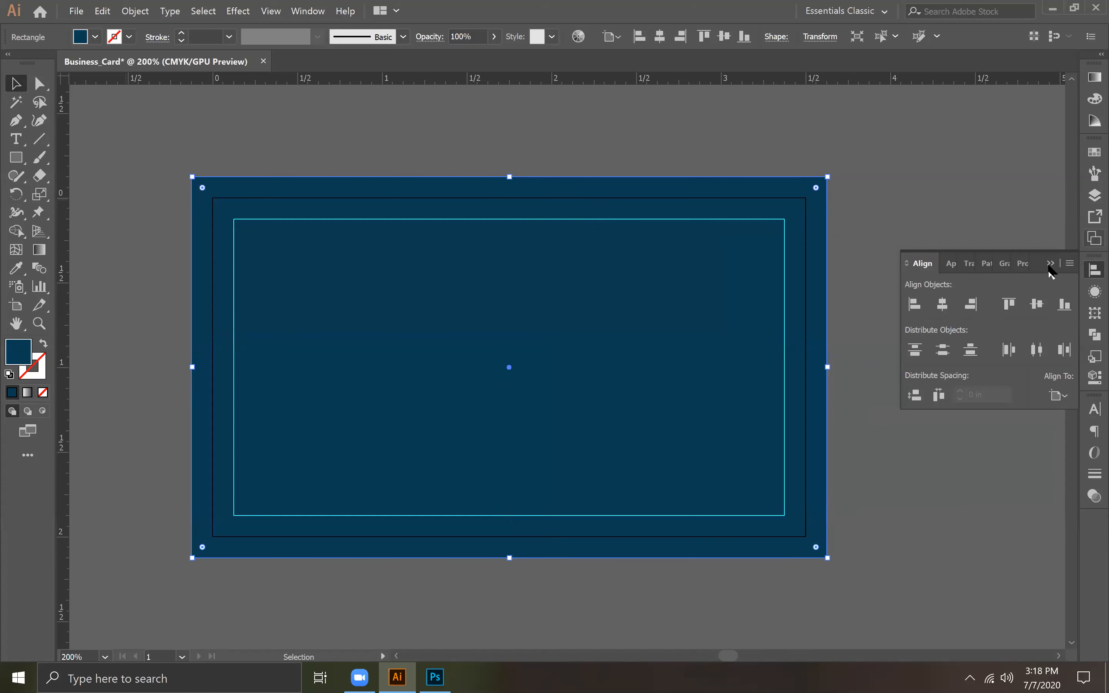
# Step: Change the fill of the card's dark blue background rectangle to white, FFFFFF, and deselect it
pyautogui.click(923, 322)
pyautogui.click(409, 329)
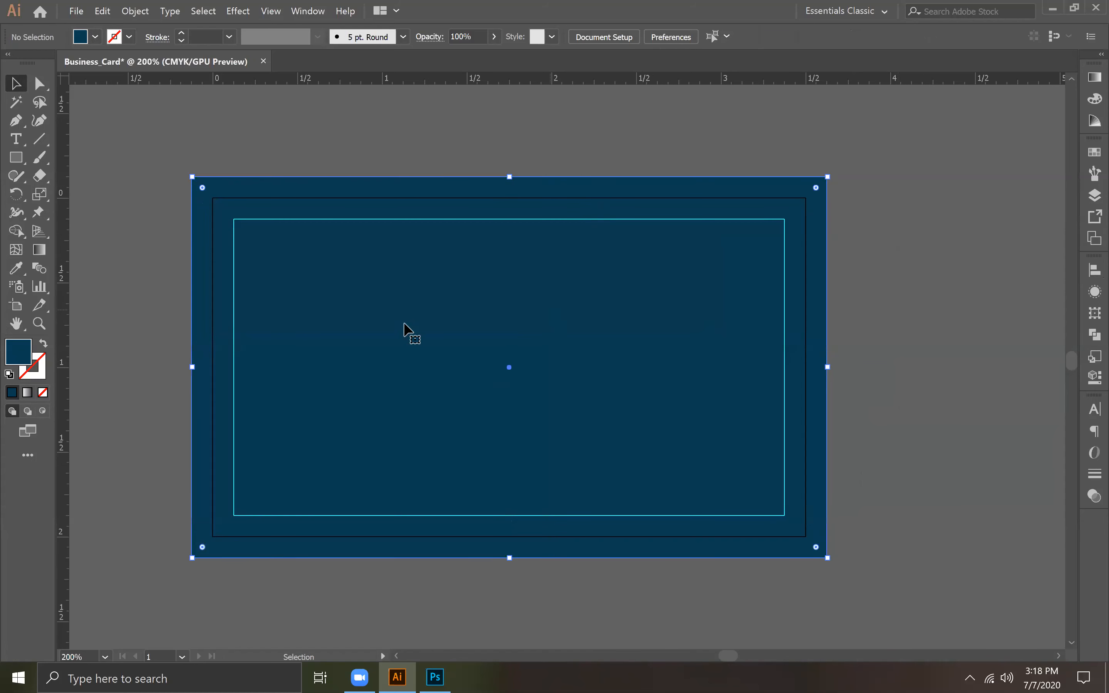
pyautogui.doubleClick(19, 360)
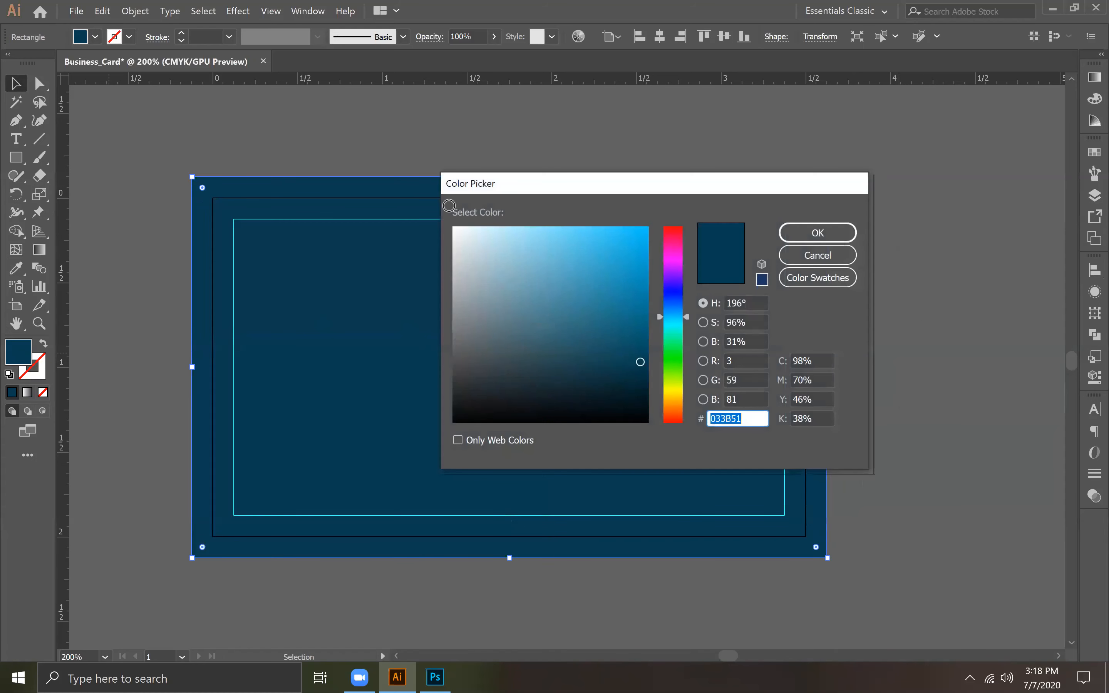
pyautogui.moveTo(470, 247); pyautogui.dragTo(441, 214)
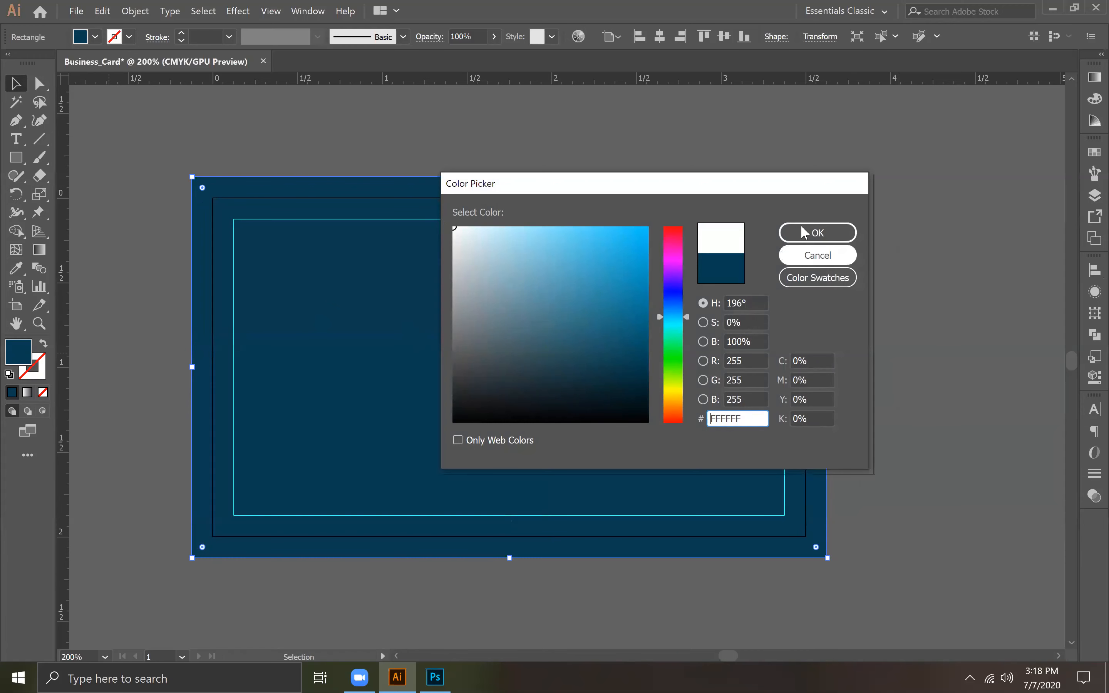
pyautogui.click(806, 233)
pyautogui.click(935, 320)
# Step: Lock the white background rectangle of the business card in place
pyautogui.click(507, 318)
pyautogui.press('ctrl')
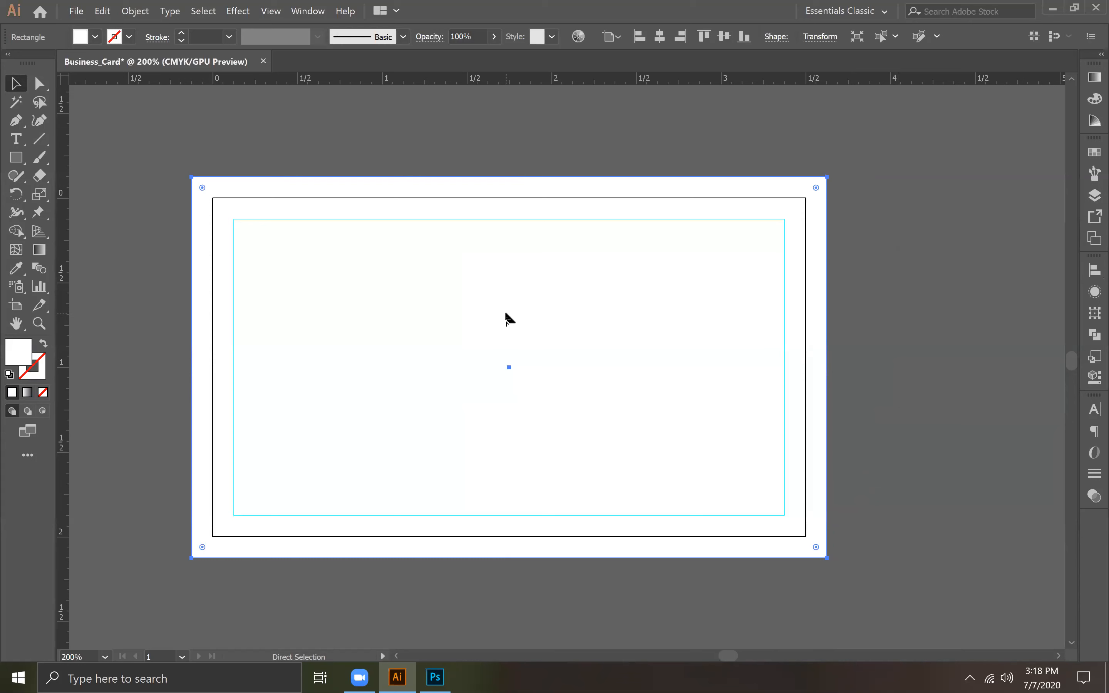
pyautogui.hotkey('ctrl', '2')
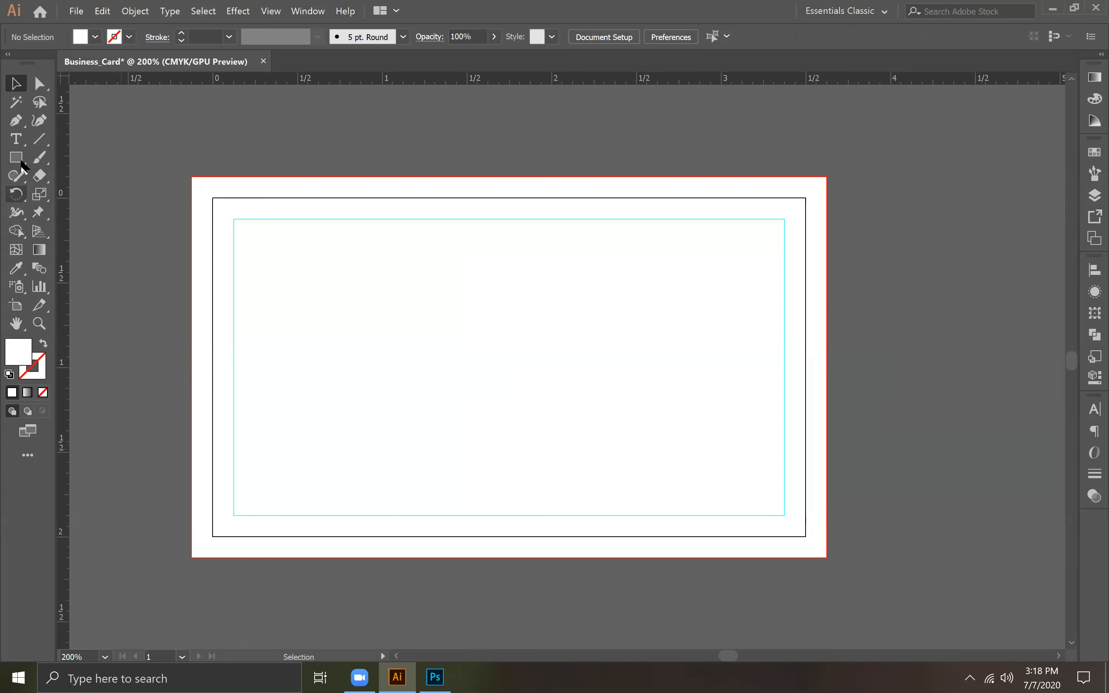
# Step: Switch to Photoshop, cancel the Canvas Size change and exit the program, returning to the business card in Illustrator
pyautogui.click(26, 123)
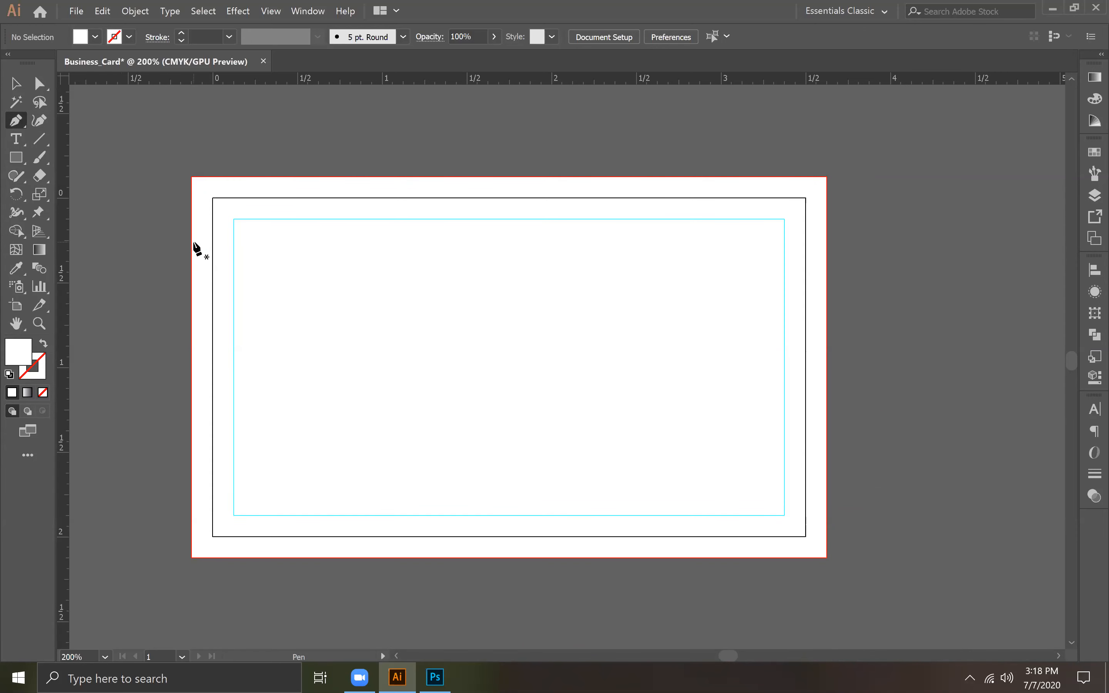
pyautogui.click(1051, 9)
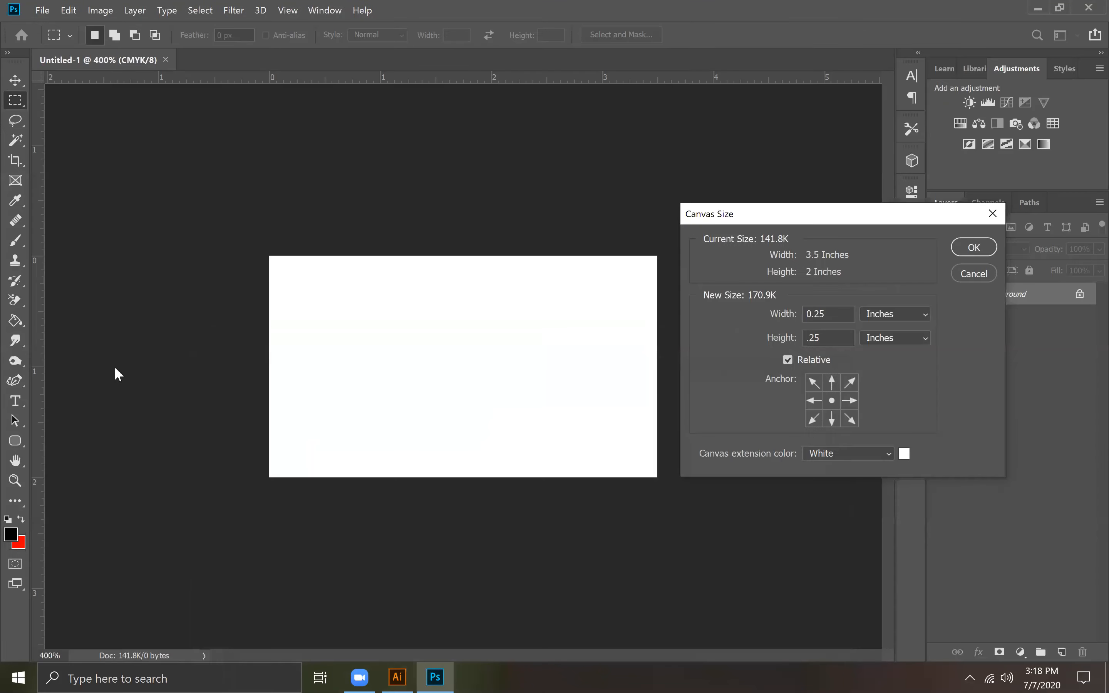
pyautogui.click(974, 273)
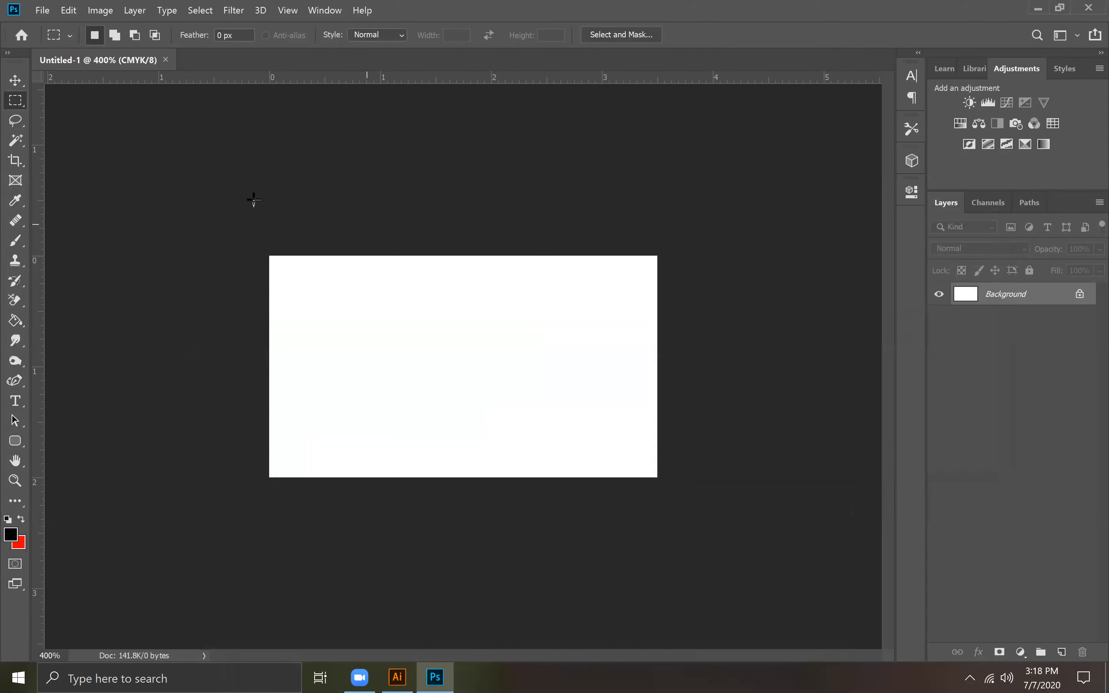
pyautogui.click(39, 10)
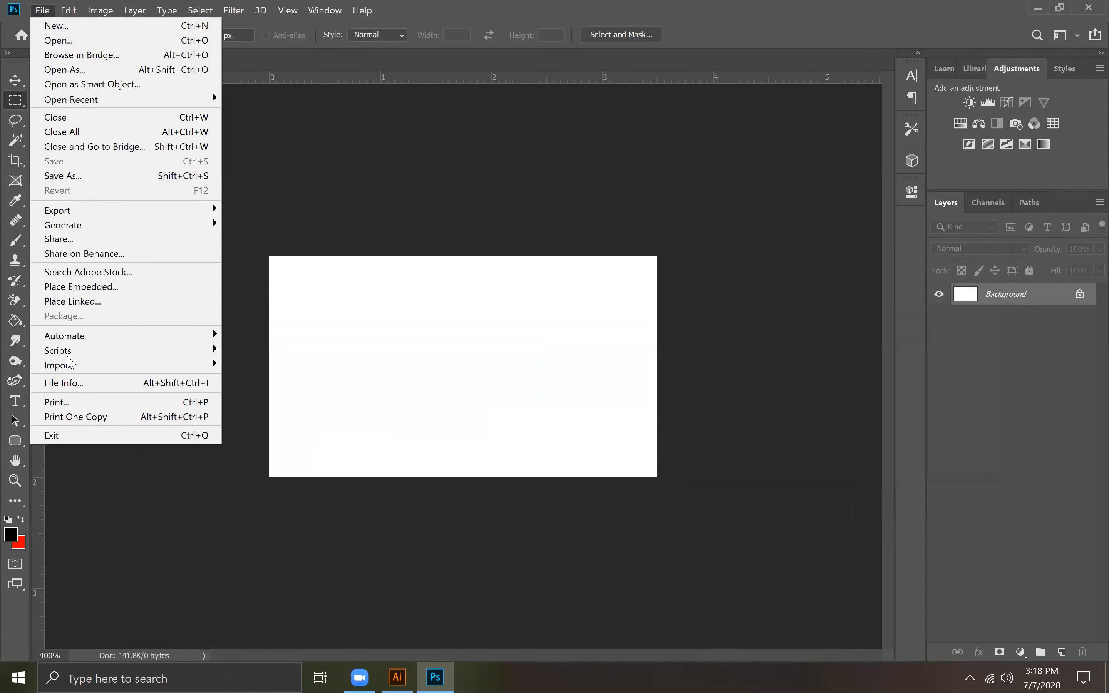
pyautogui.click(87, 438)
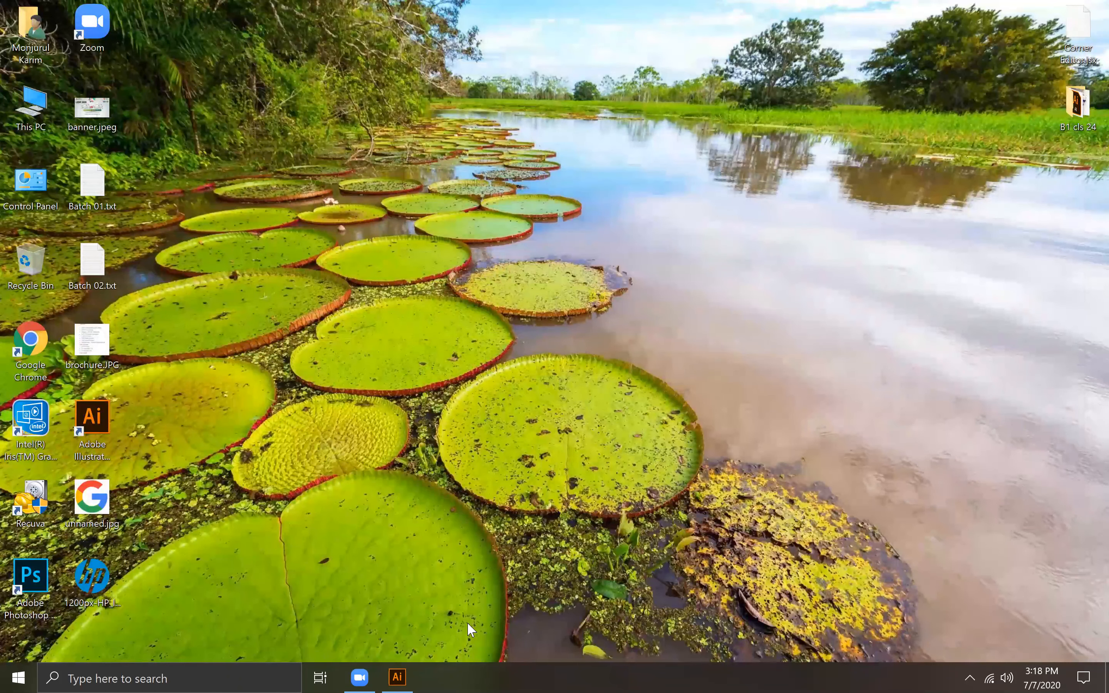
pyautogui.click(397, 677)
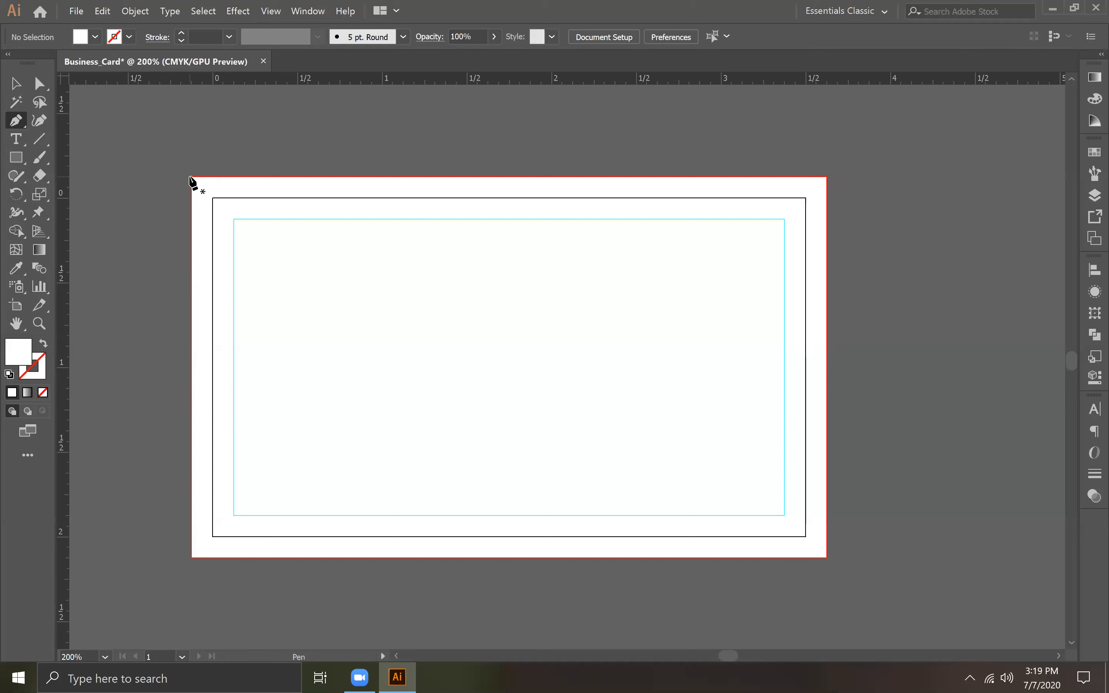
pyautogui.click(190, 177)
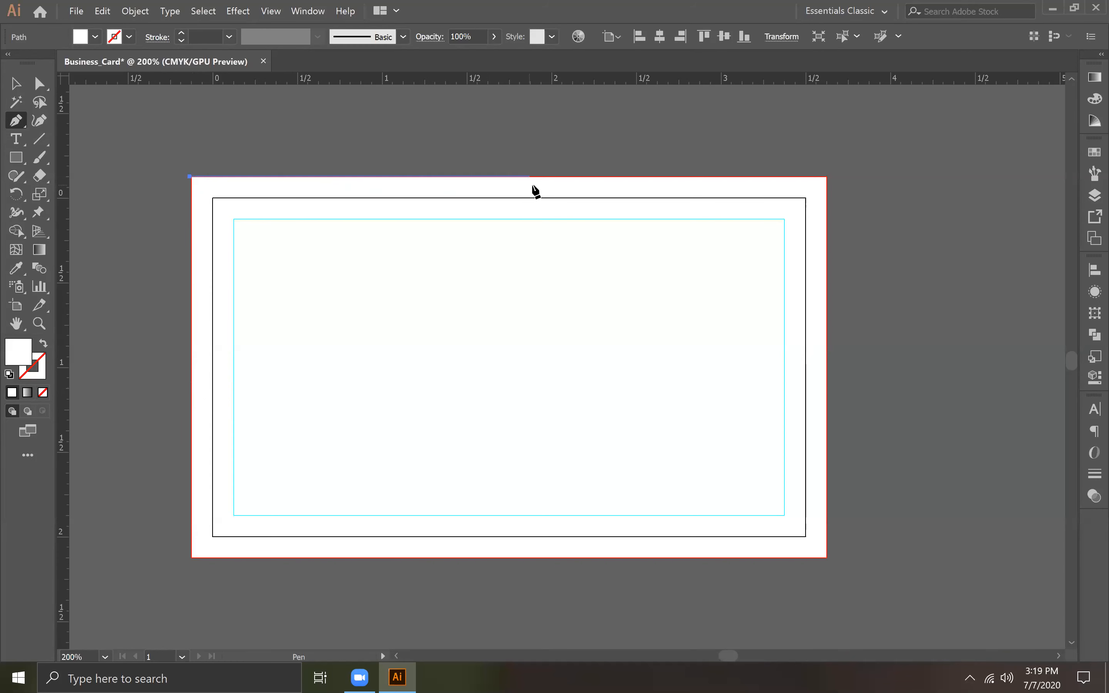
pyautogui.keyDown('shift'); pyautogui.click(739, 188); pyautogui.keyUp('shift')
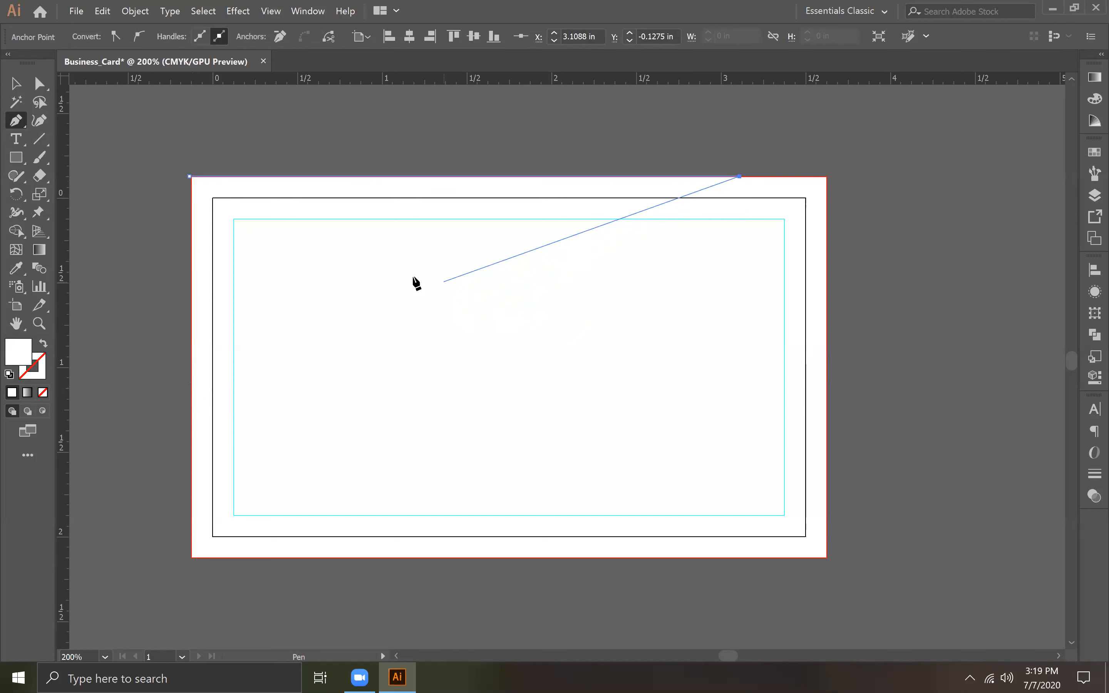
pyautogui.moveTo(421, 264); pyautogui.dragTo(401, 285)
pyautogui.press('Delete')
pyautogui.press('space')
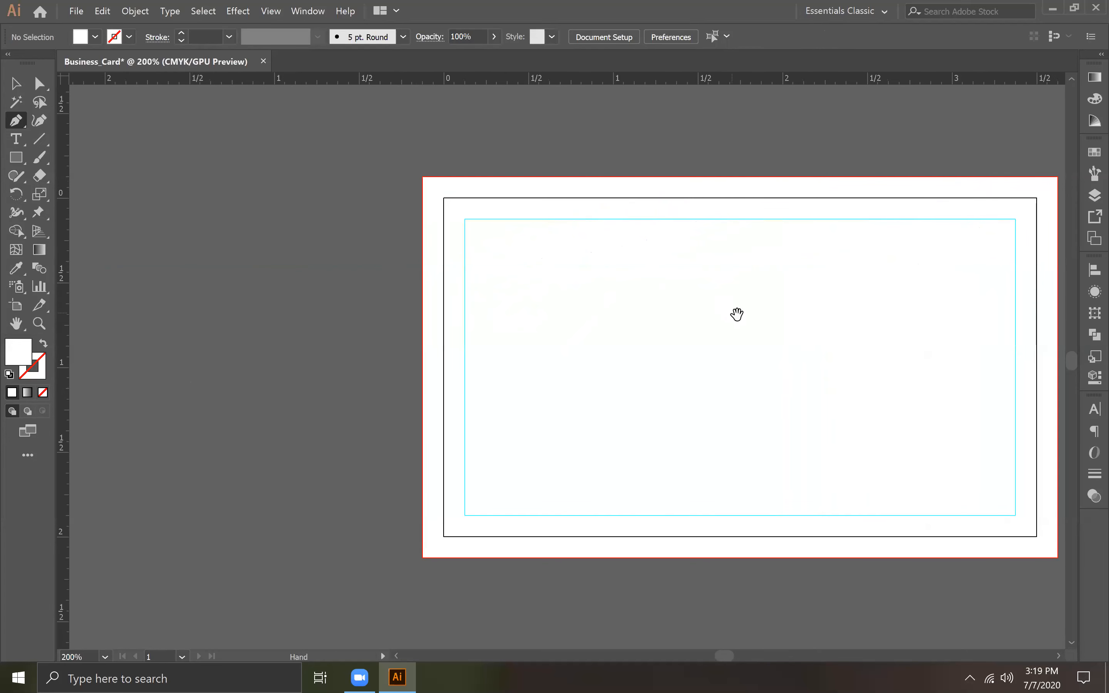
pyautogui.moveTo(737, 315); pyautogui.dragTo(513, 346)
# Step: Switch to Chrome, search Google Images for "corporate business card" and preview the blue and white Freepik card template
pyautogui.click(1053, 8)
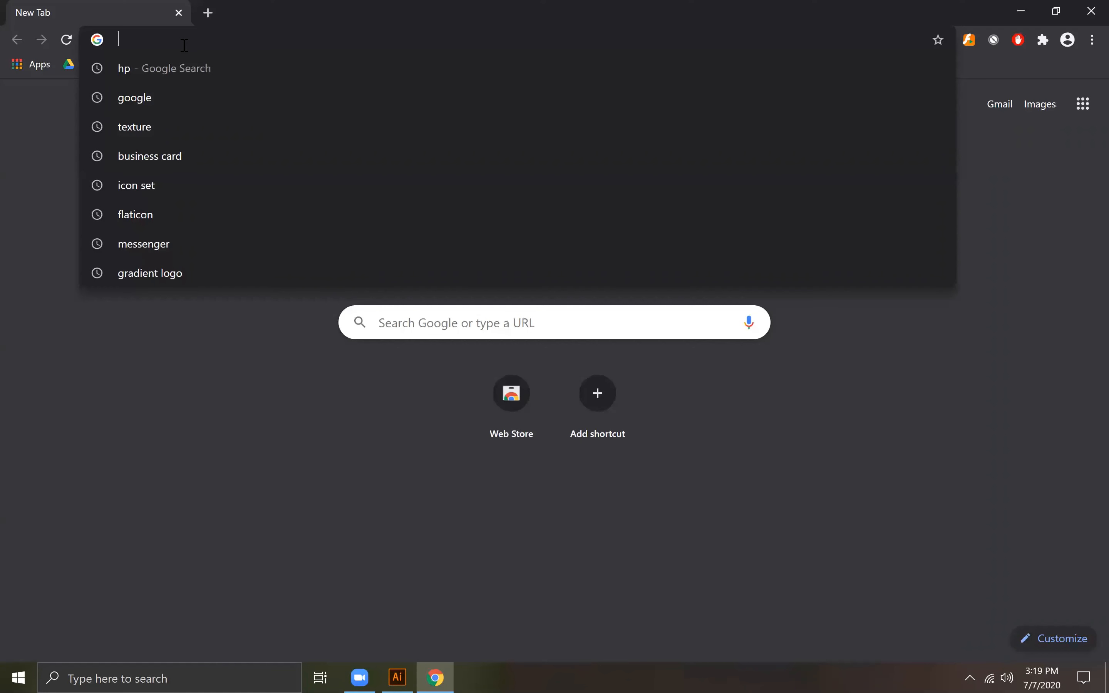
pyautogui.write('sh')
pyautogui.press('BackSpace')
pyautogui.press('BackSpace')
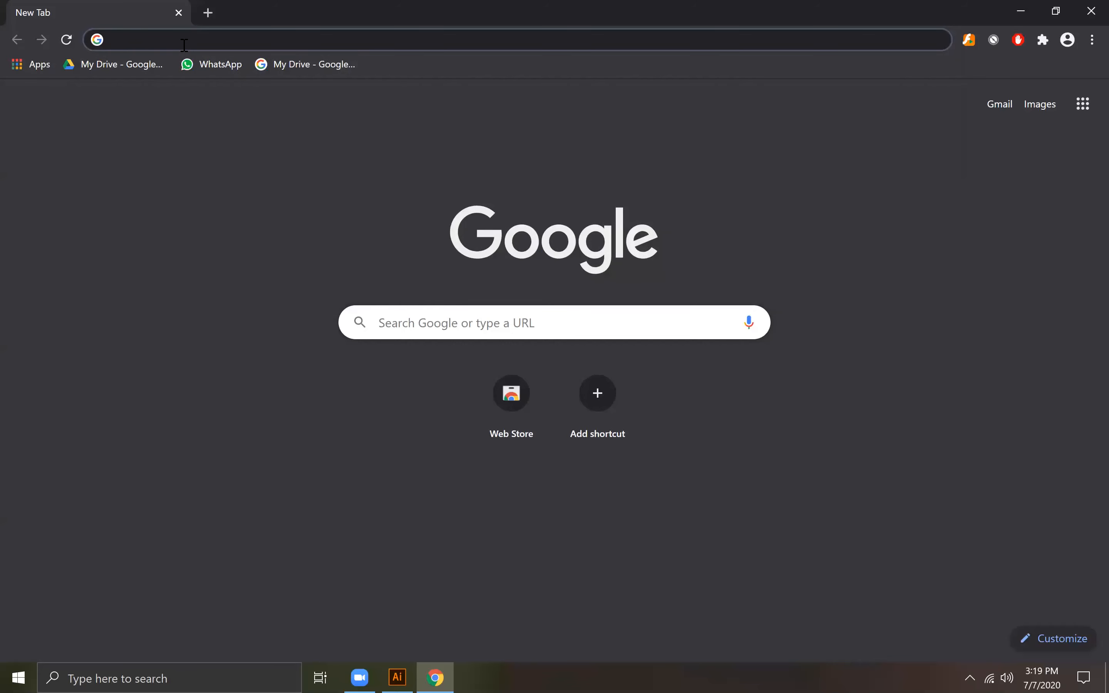
pyautogui.write('corp')
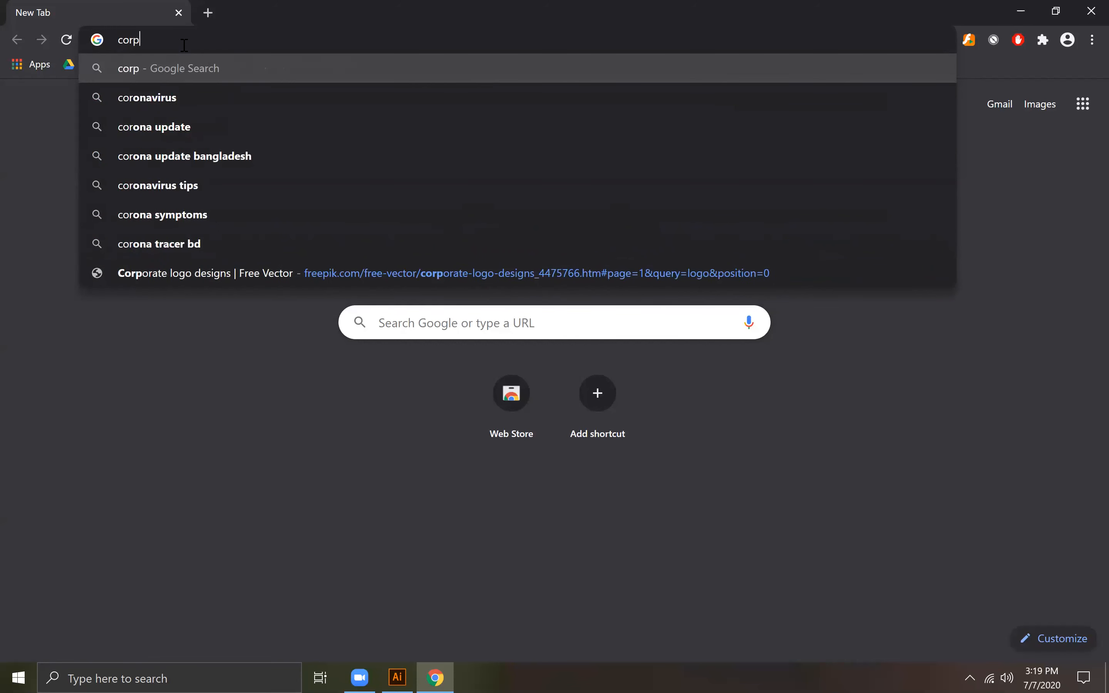
pyautogui.write('orate busi')
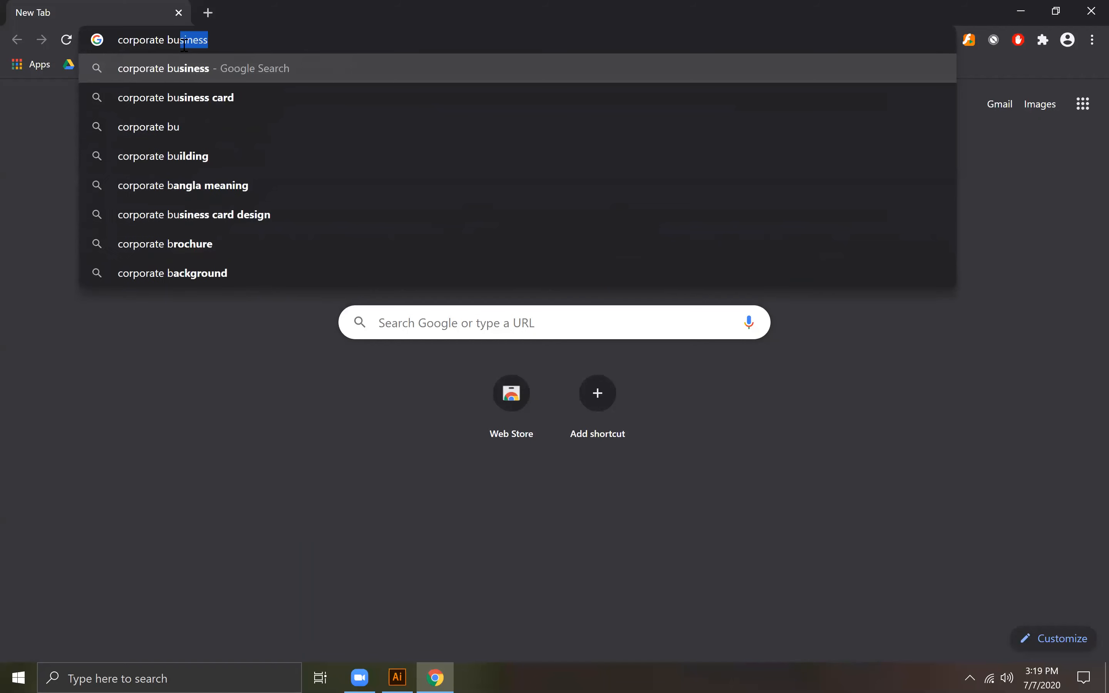
pyautogui.write('ness card')
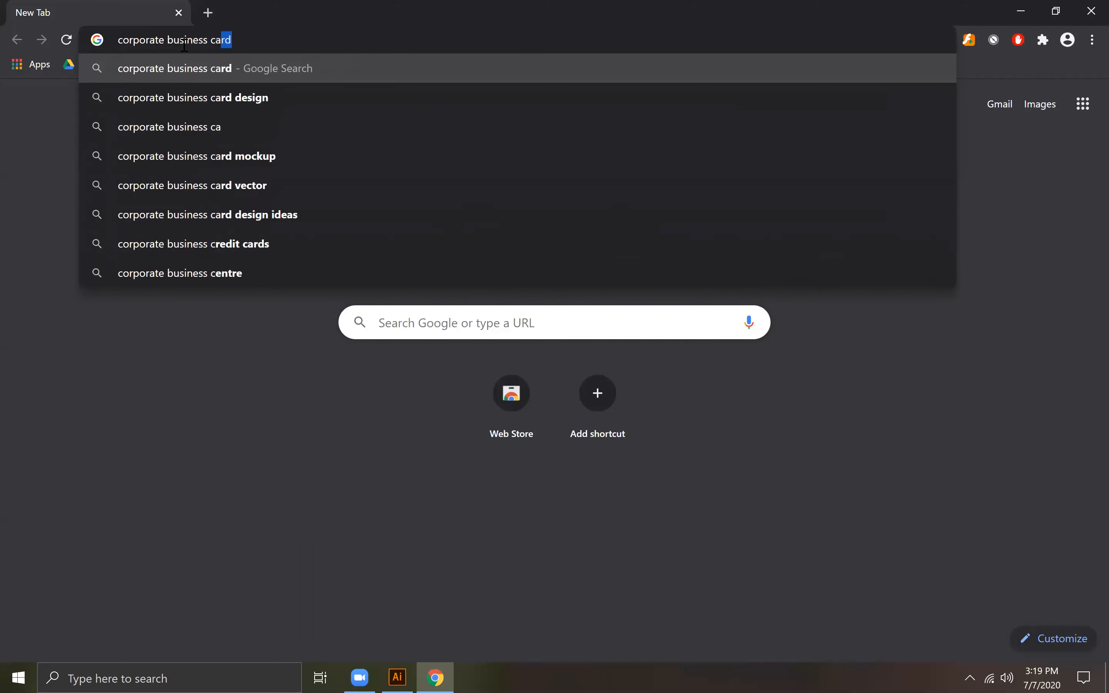
pyautogui.press('Return')
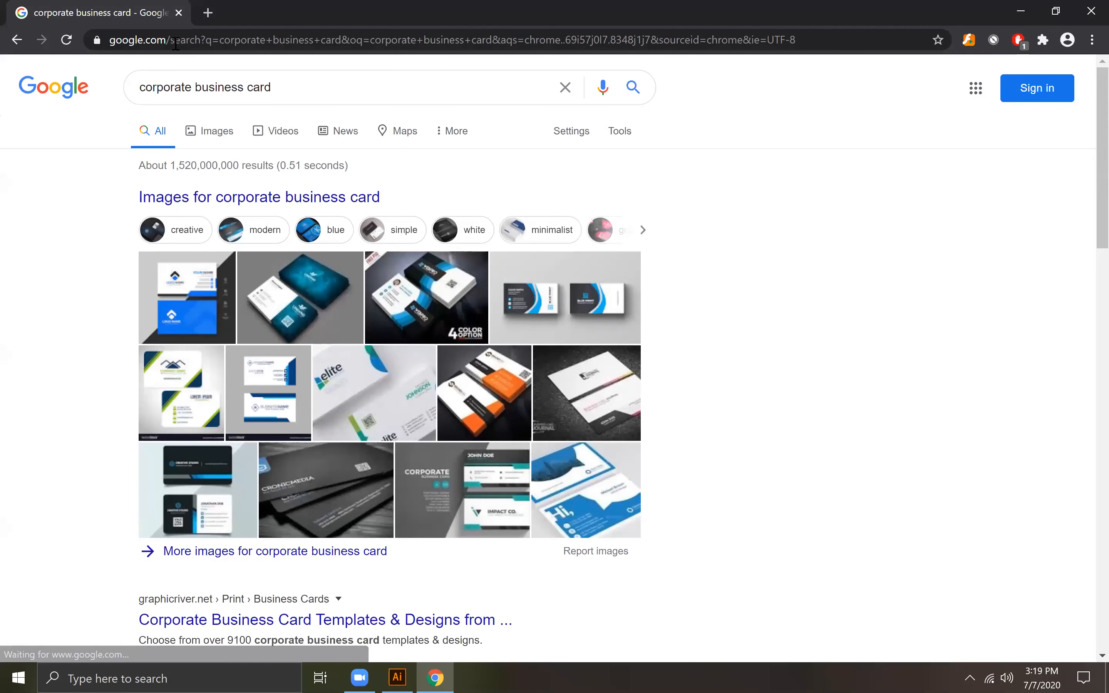
pyautogui.click(220, 137)
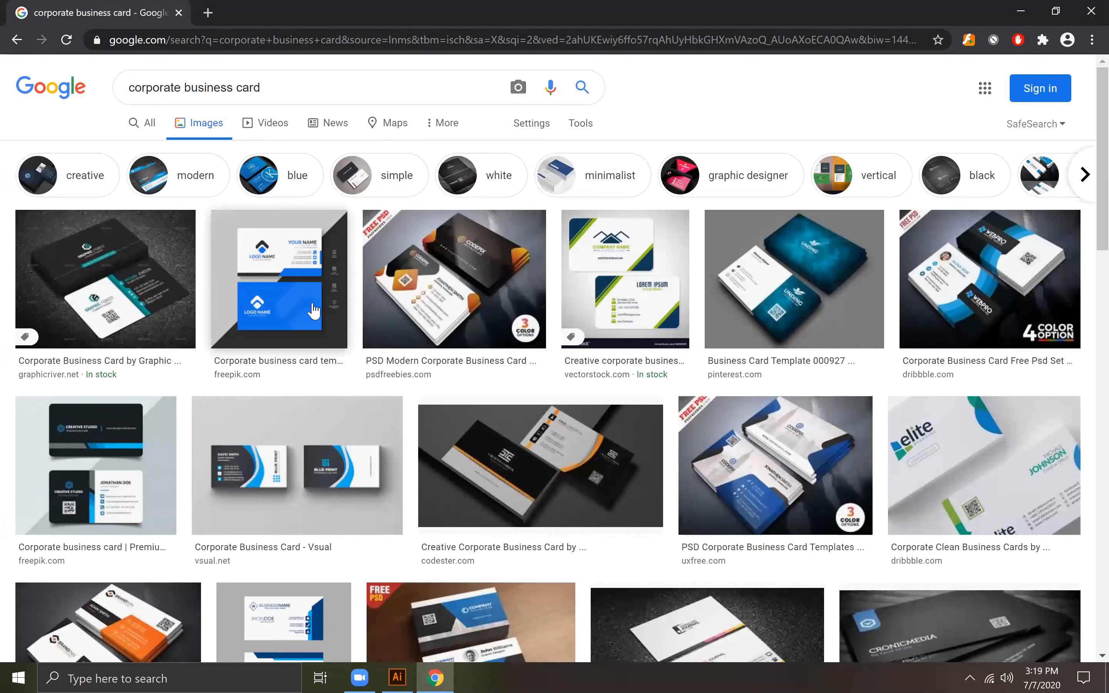
pyautogui.click(309, 310)
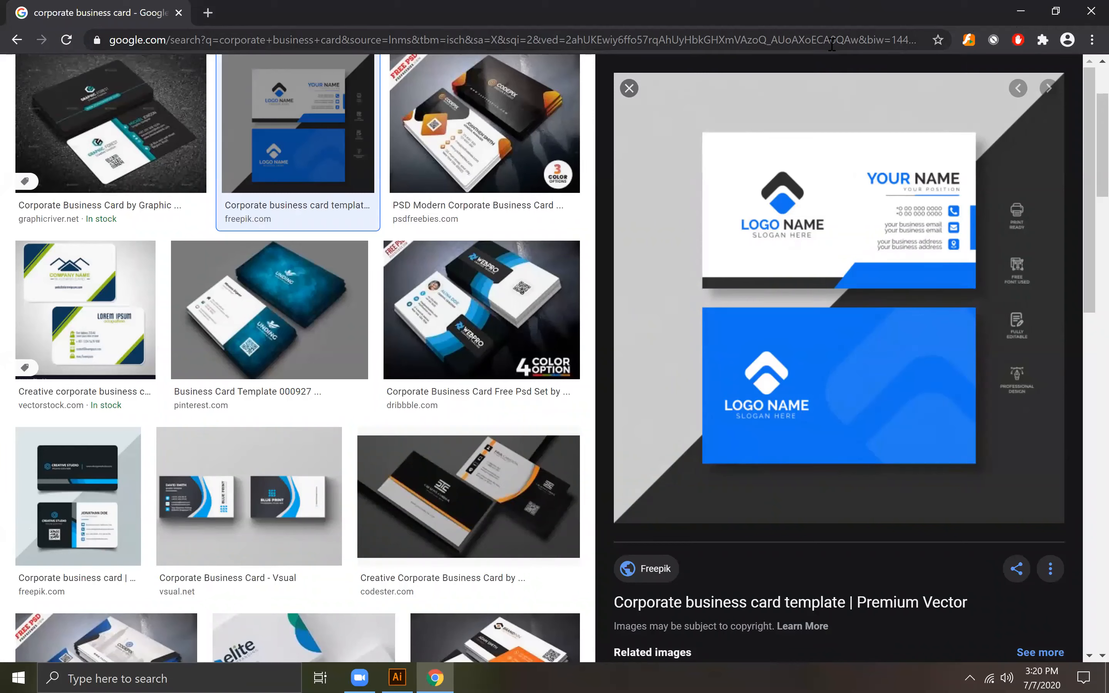
pyautogui.rightClick(818, 247)
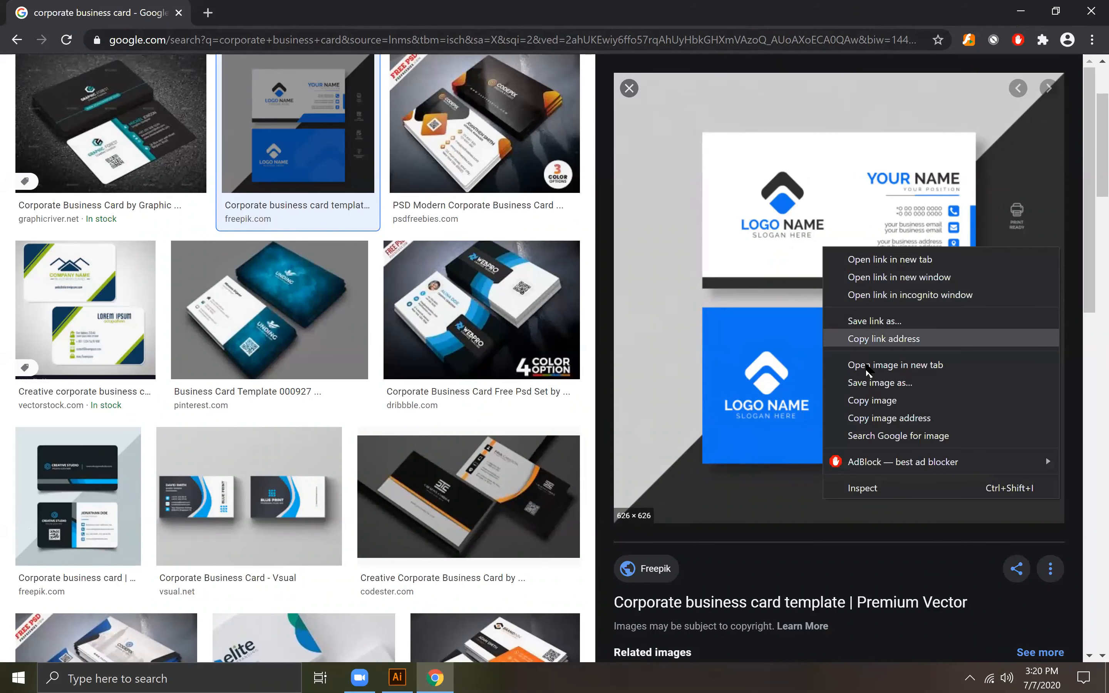
pyautogui.click(873, 383)
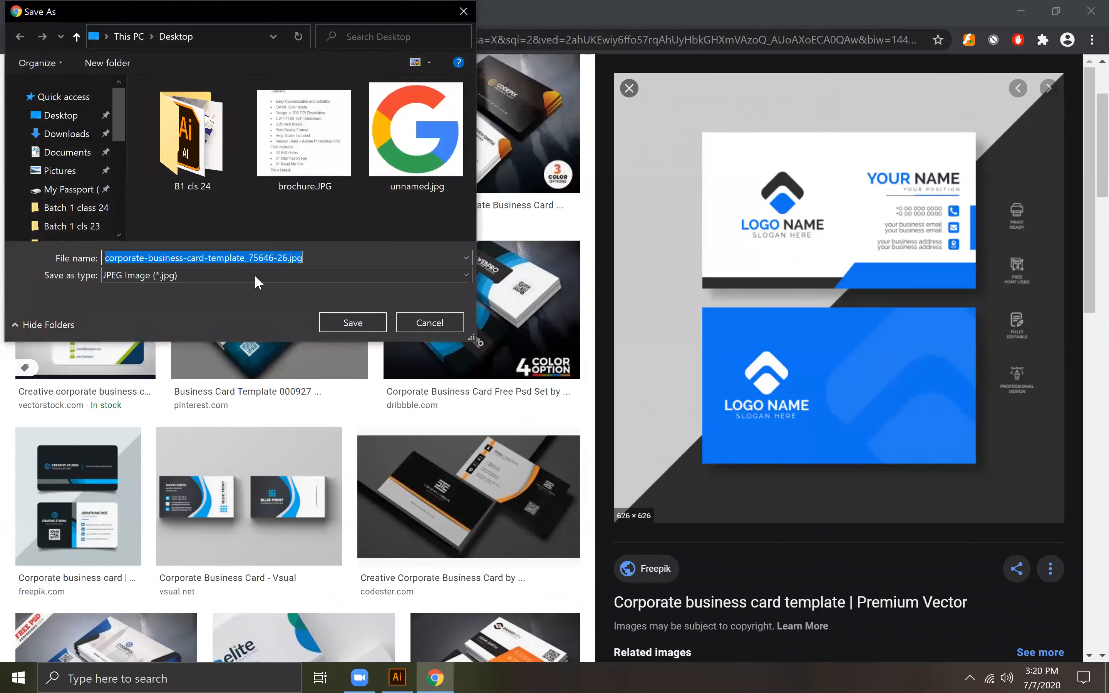
pyautogui.click(429, 323)
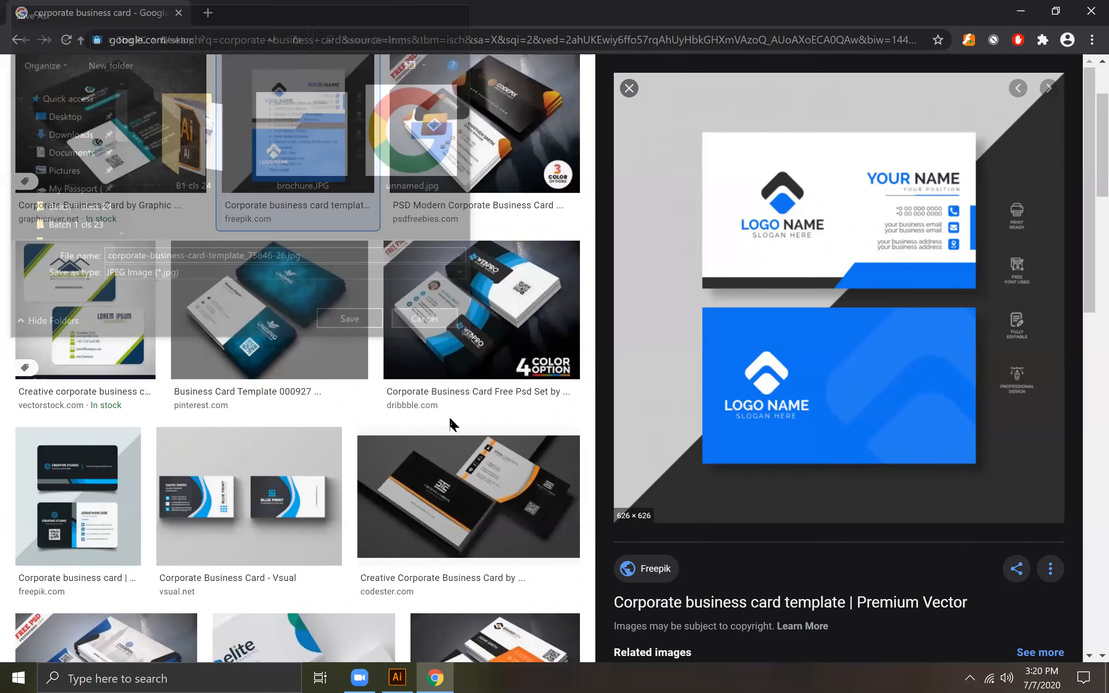
# Step: Save the previewed Freepik template image to the desktop as corporate-business-card-template_75646-26.jpg
pyautogui.scroll(-1, 451, 422)
pyautogui.scroll(-4, 451, 422)
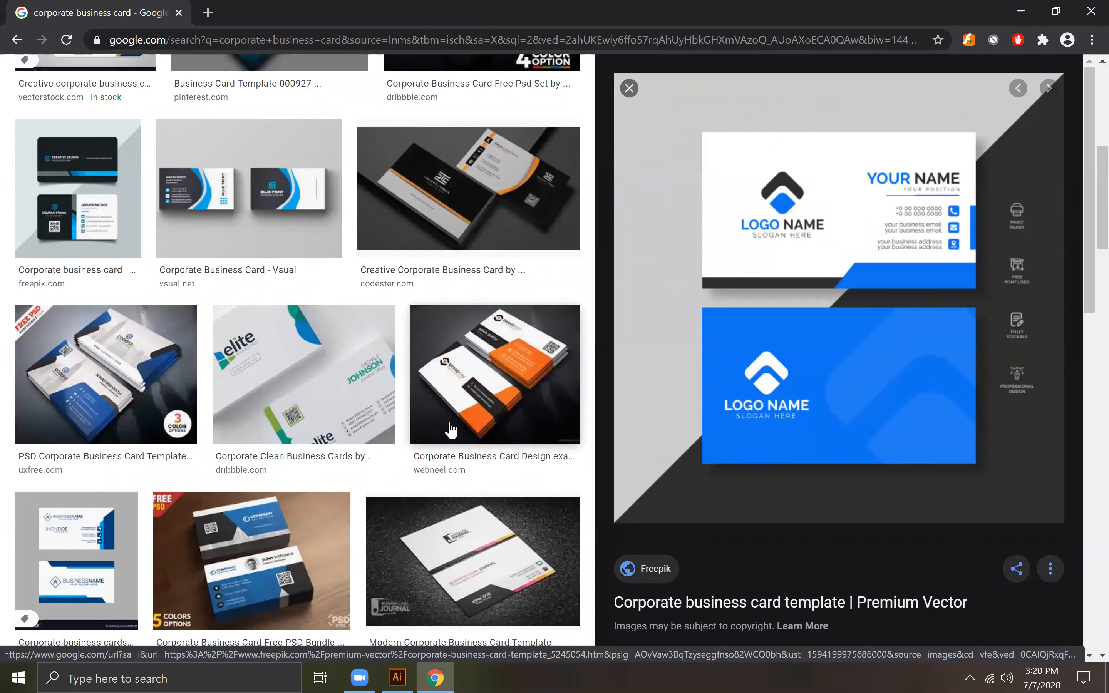
pyautogui.scroll(-1, 487, 431)
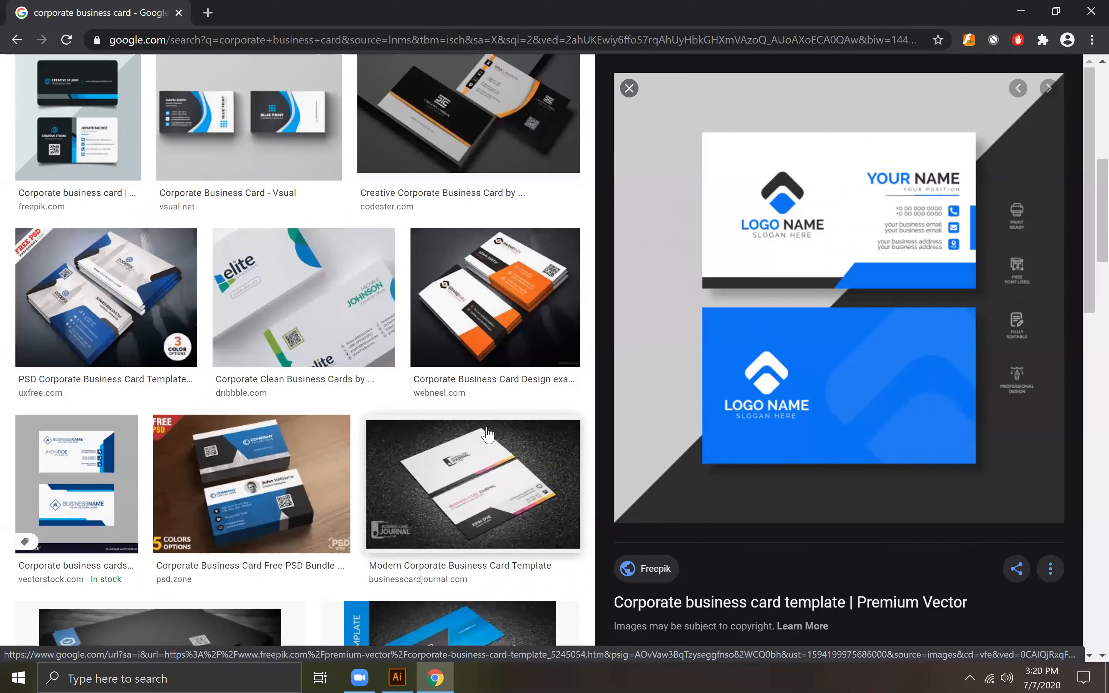
pyautogui.scroll(-2, 470, 443)
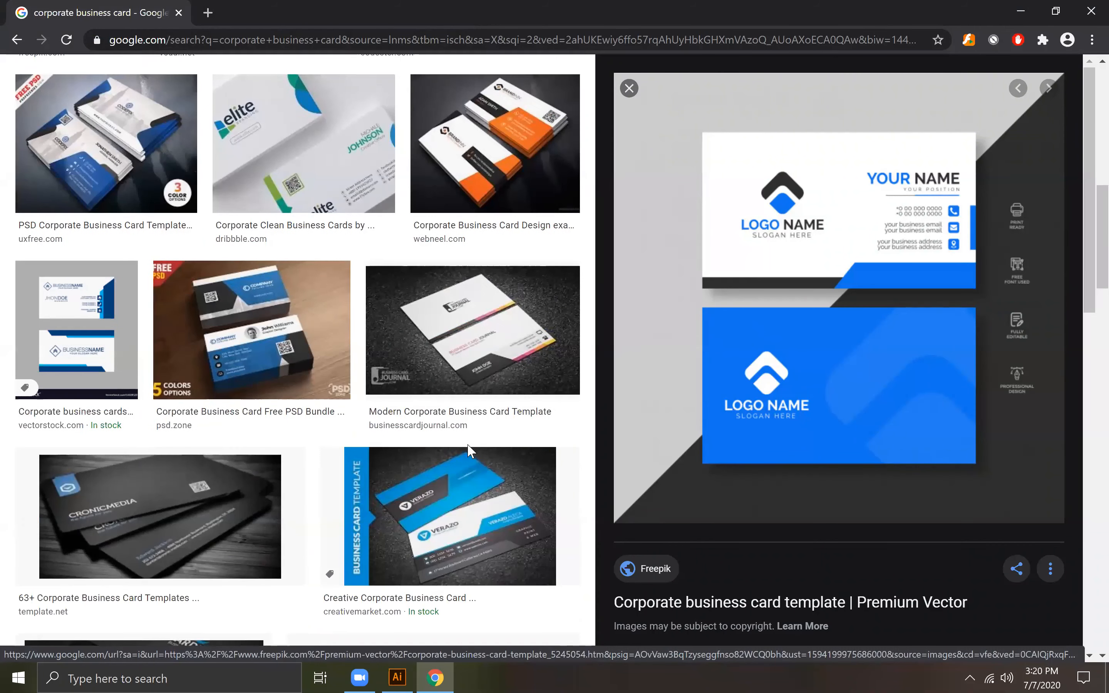
pyautogui.scroll(-5, 471, 452)
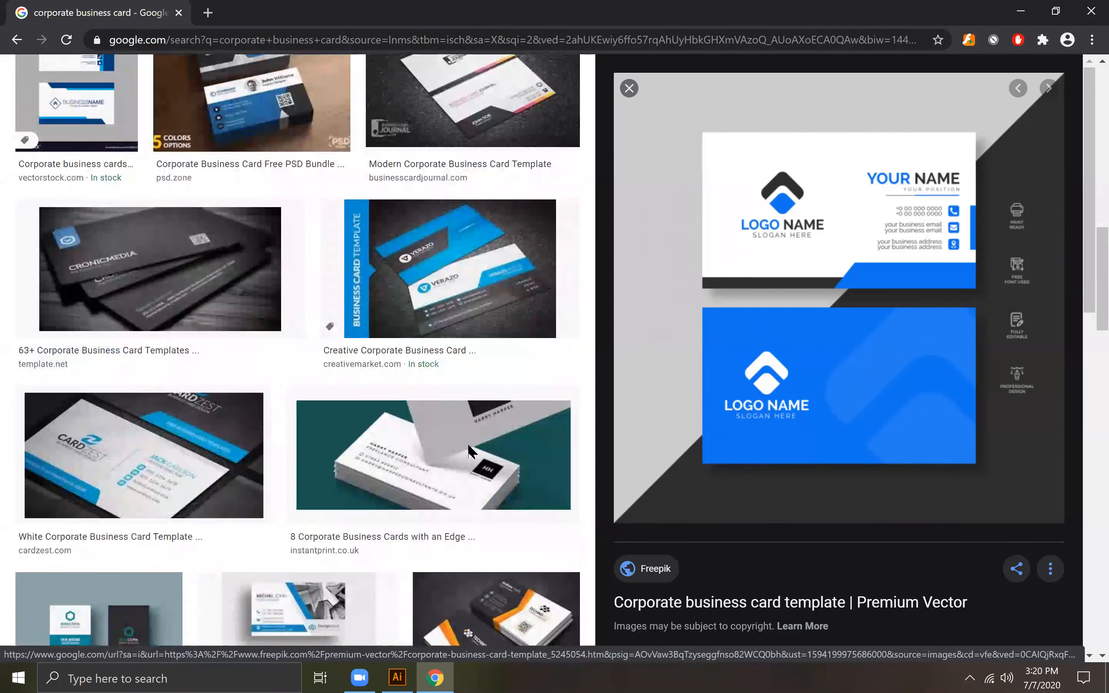
pyautogui.scroll(-2, 469, 456)
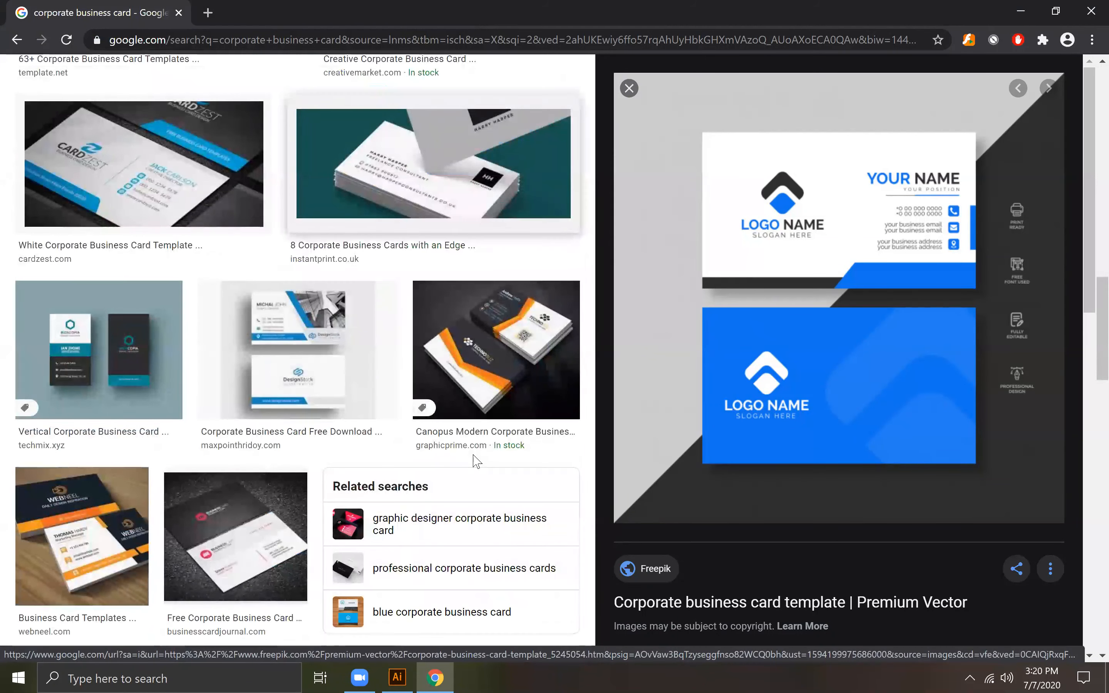
pyautogui.rightClick(812, 215)
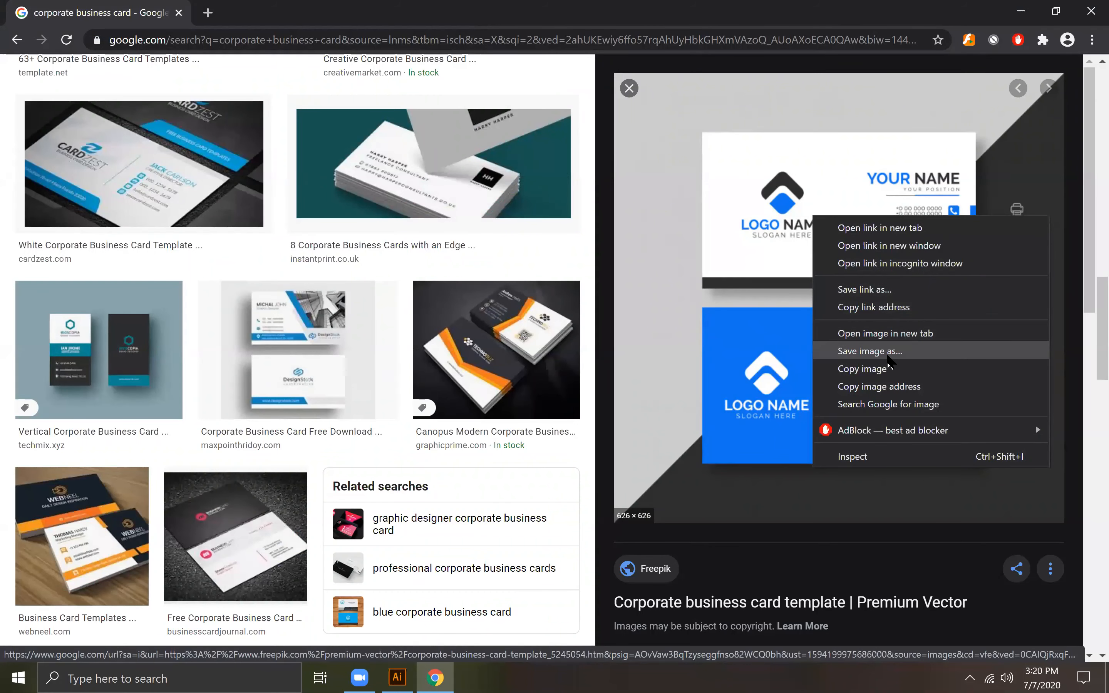
pyautogui.click(889, 353)
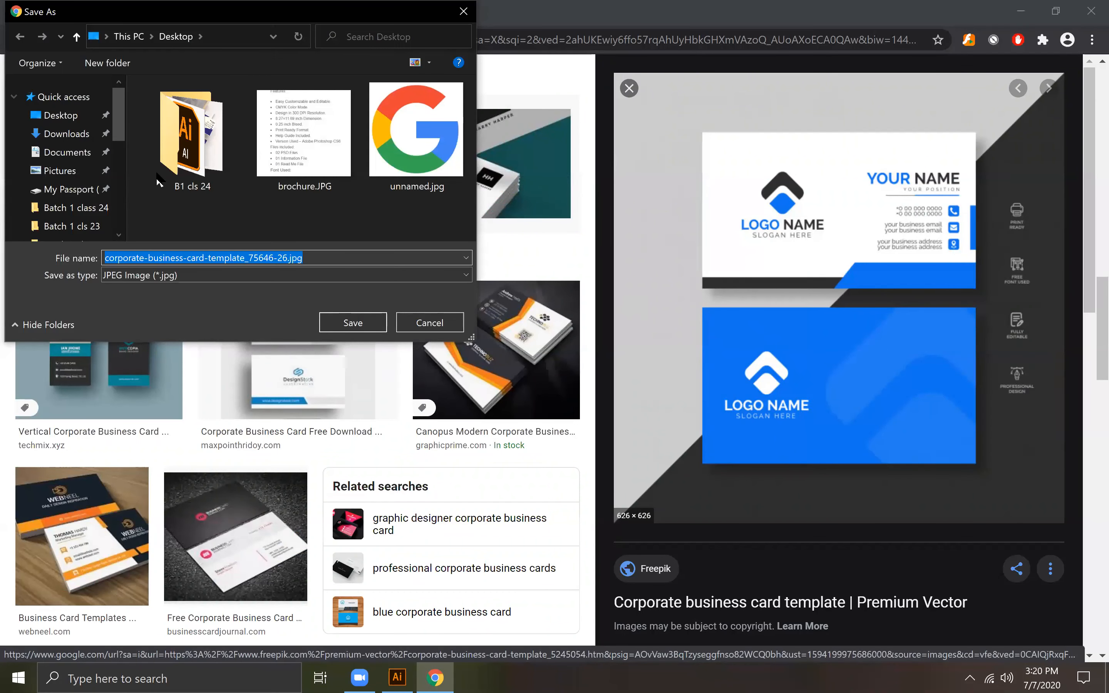
pyautogui.click(367, 322)
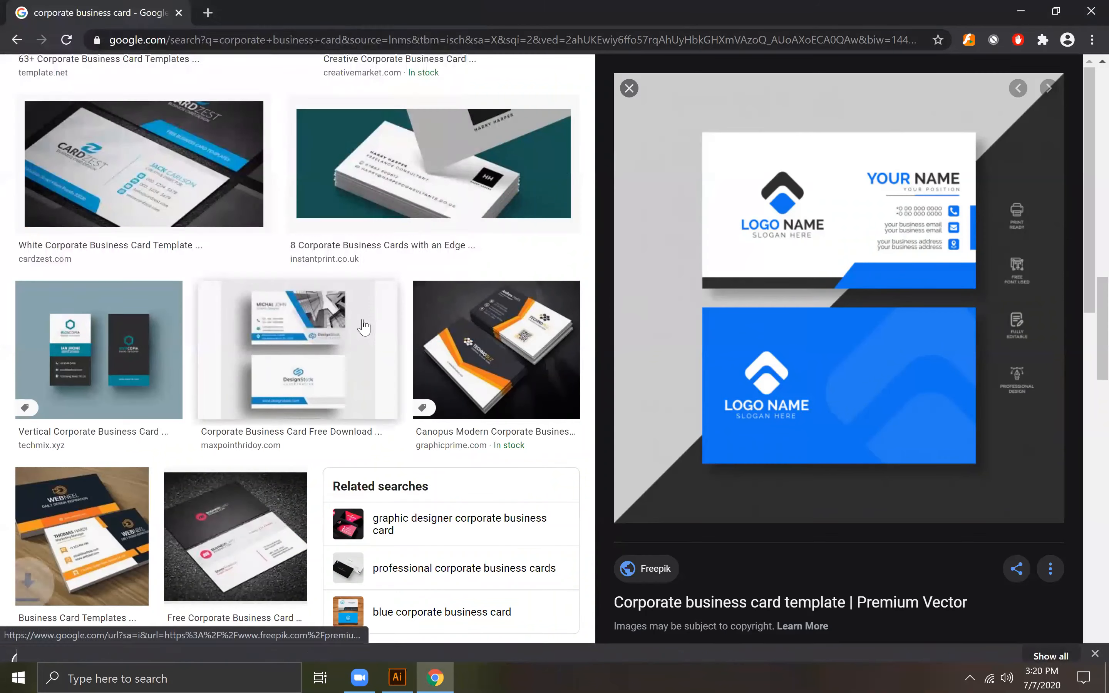
# Step: Switch back to Illustrator and place the saved template image from the desktop into the Business_Card document as a linked file
pyautogui.click(1019, 8)
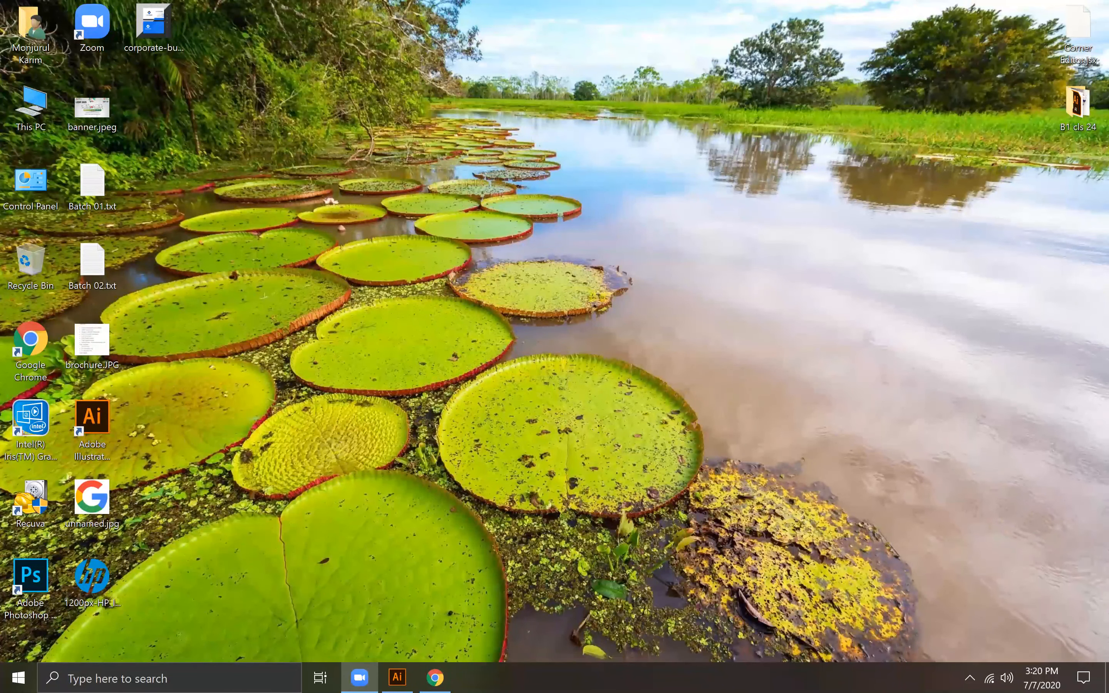
pyautogui.hotkey('alt', 'Tab')
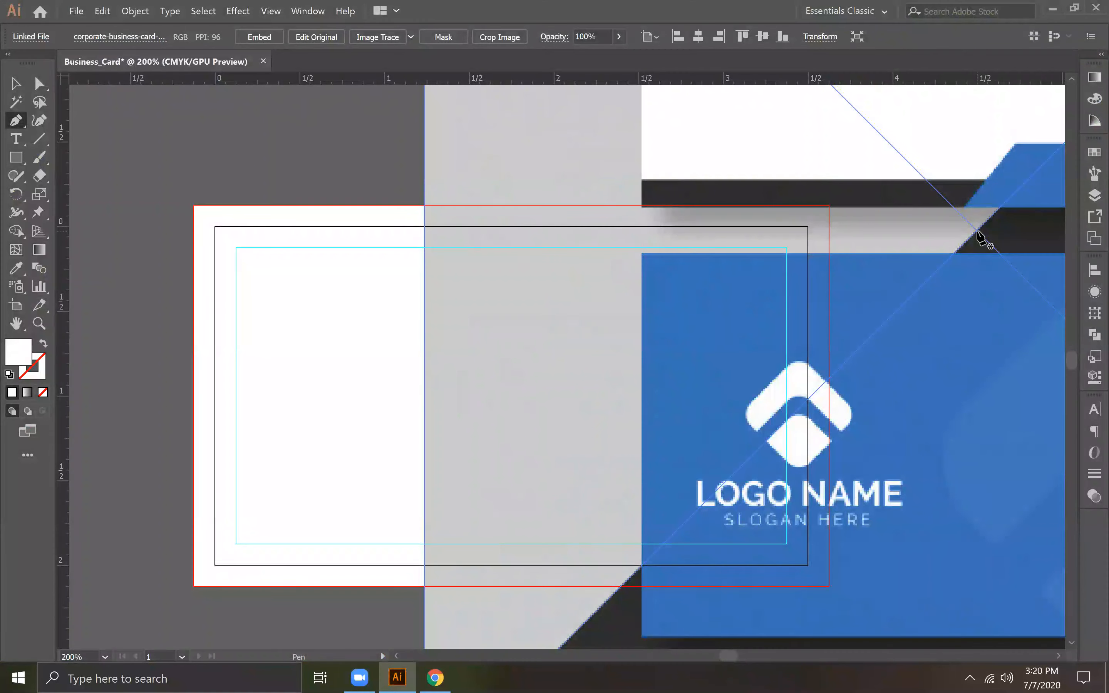
pyautogui.hotkey('ctrl', '-')
pyautogui.hotkey('ctrl', '-')
pyautogui.hotkey('ctrl', '-')
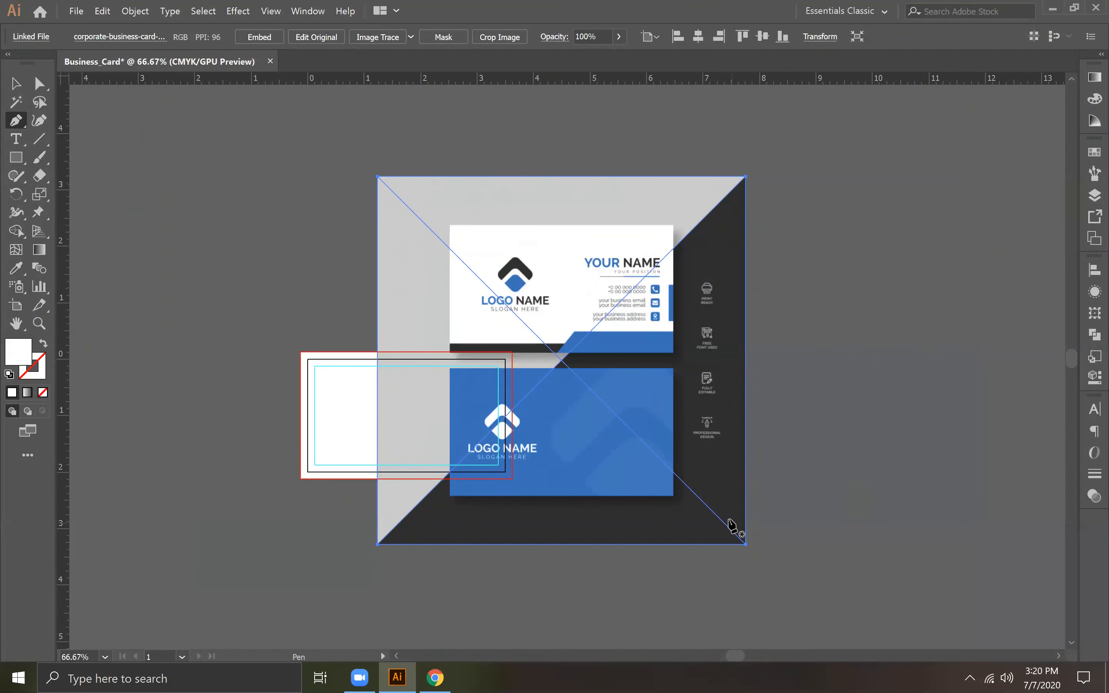
pyautogui.click(27, 79)
pyautogui.moveTo(745, 544); pyautogui.dragTo(535, 351)
pyautogui.moveTo(469, 275); pyautogui.dragTo(634, 423)
pyautogui.hotkey('ctrl', 'z')
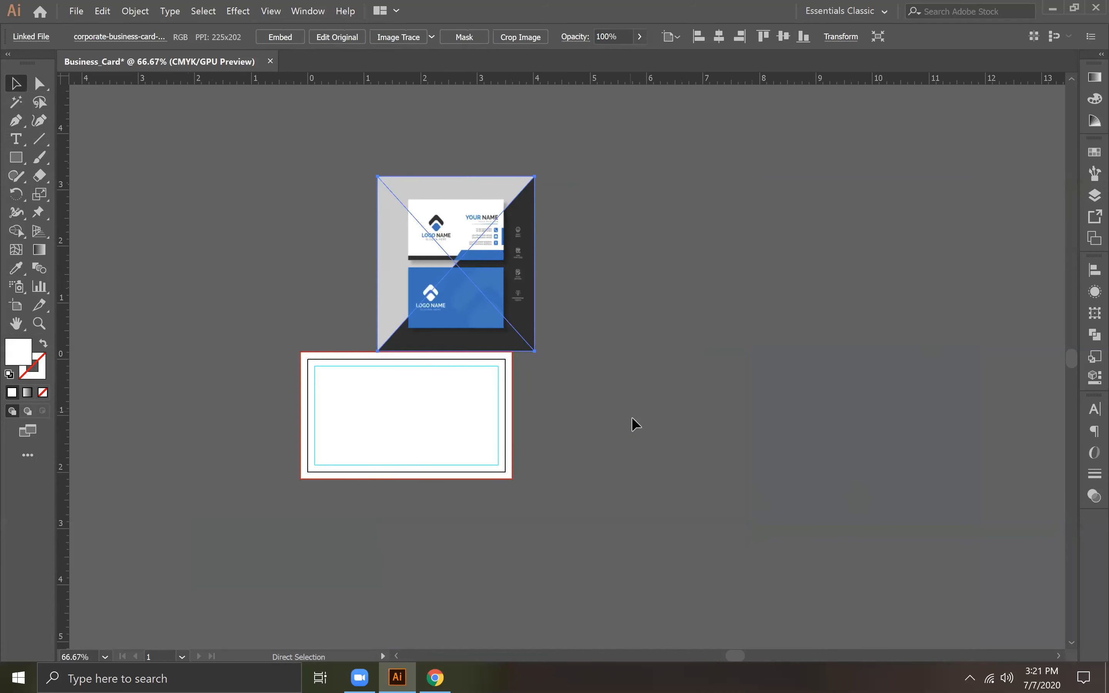
pyautogui.hotkey('ctrl', 'z')
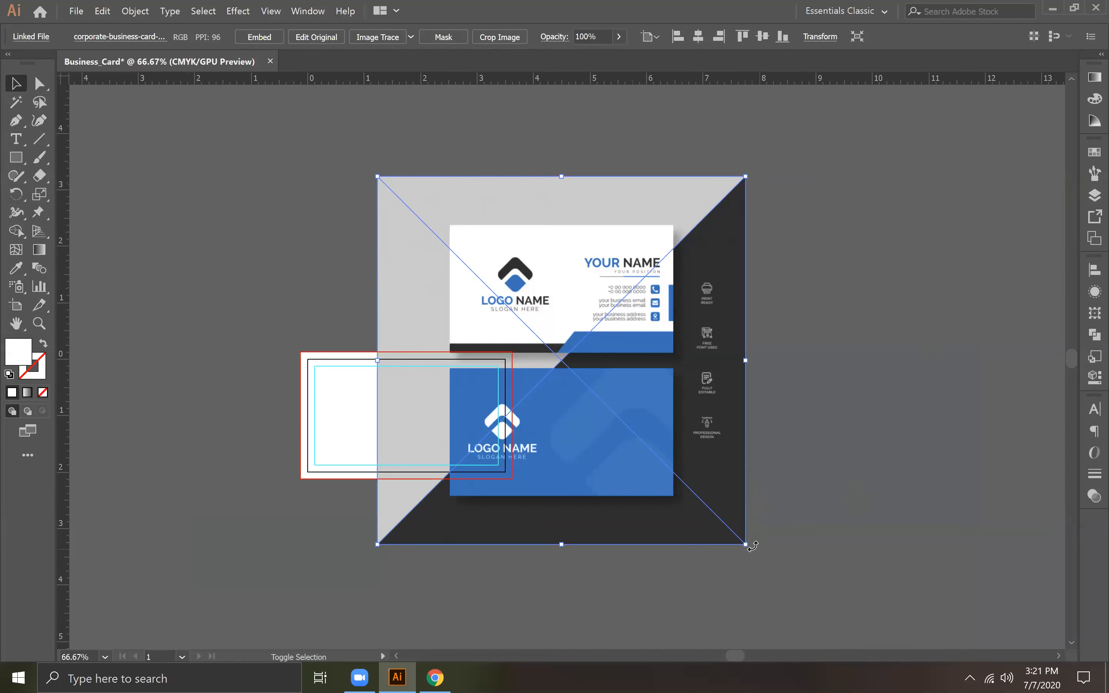
# Step: Scale the placed template image down proportionally and move it onto the empty canvas beside the business card's right edge
pyautogui.moveTo(733, 530); pyautogui.dragTo(552, 345)
pyautogui.moveTo(481, 291); pyautogui.dragTo(628, 463)
pyautogui.hotkey('ctrl', '+')
pyautogui.hotkey('ctrl', '+')
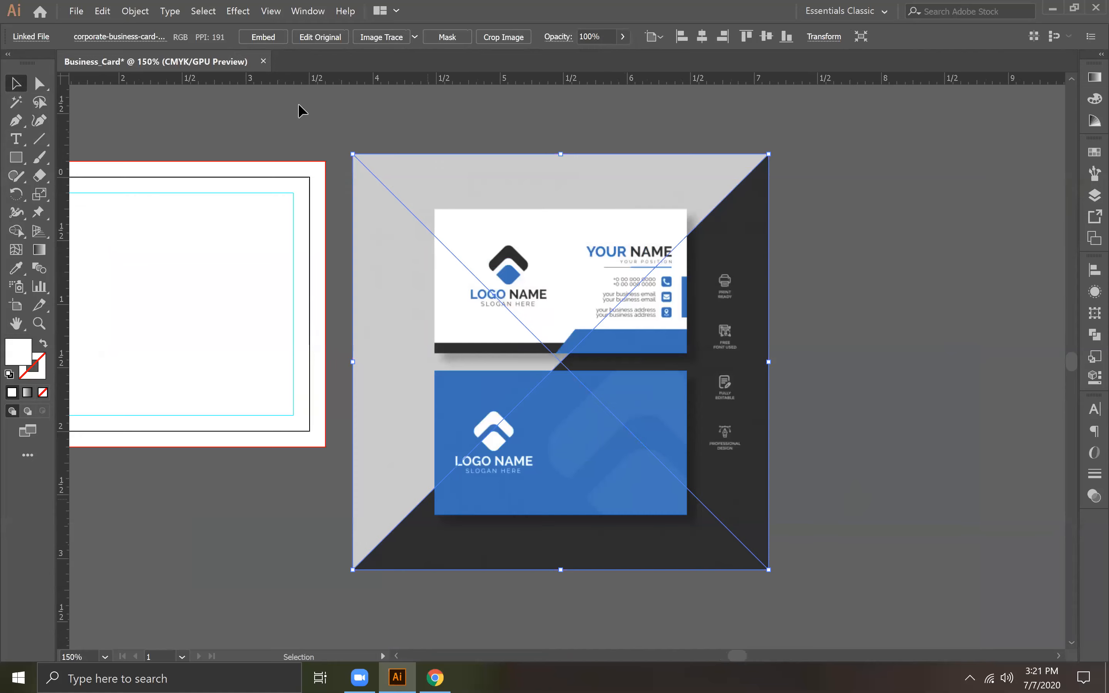
# Step: Switch to Chrome, close the template preview and search Google for "business card mockup"
pyautogui.hotkey('alt', 'Tab')
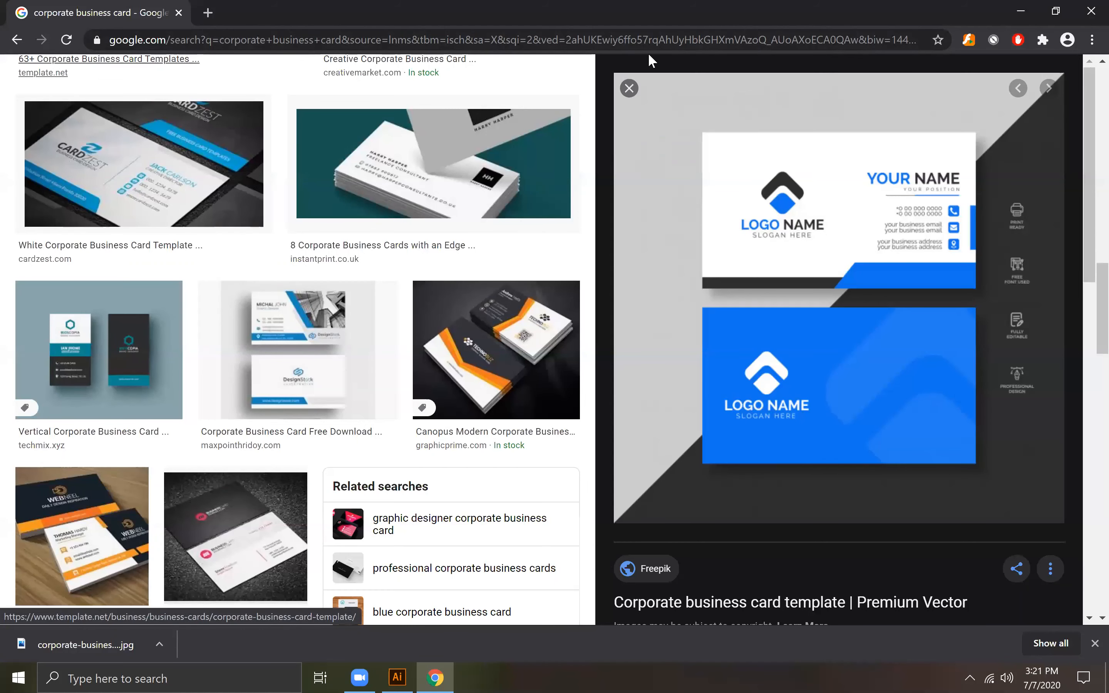
pyautogui.click(629, 88)
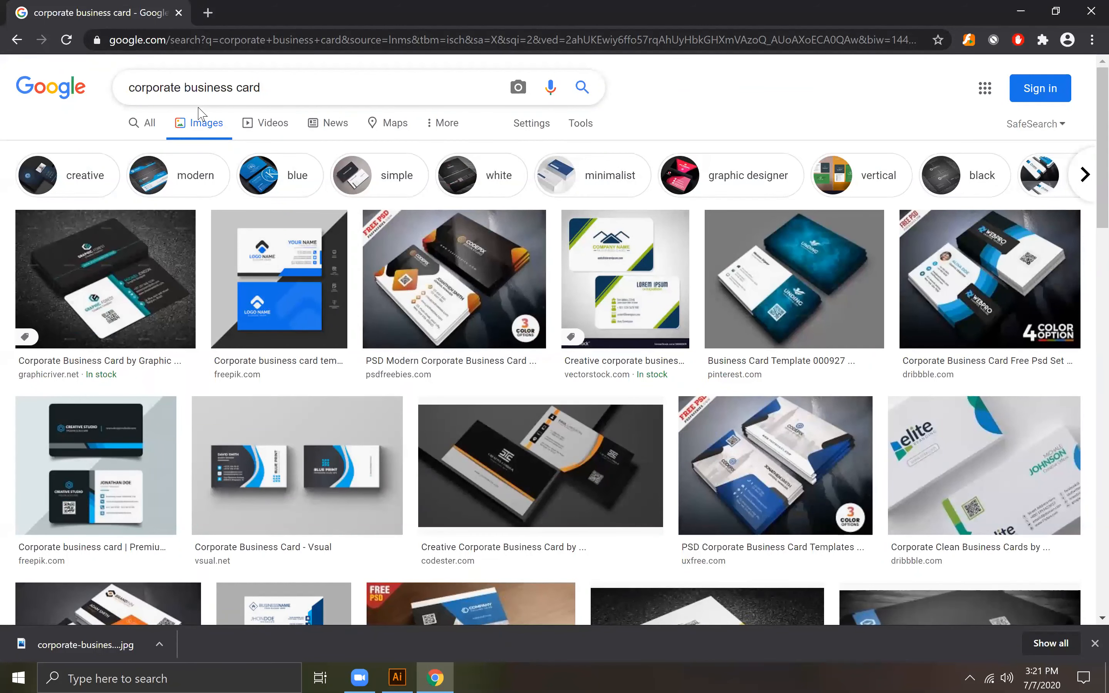
pyautogui.tripleClick(342, 89)
pyautogui.write('bu')
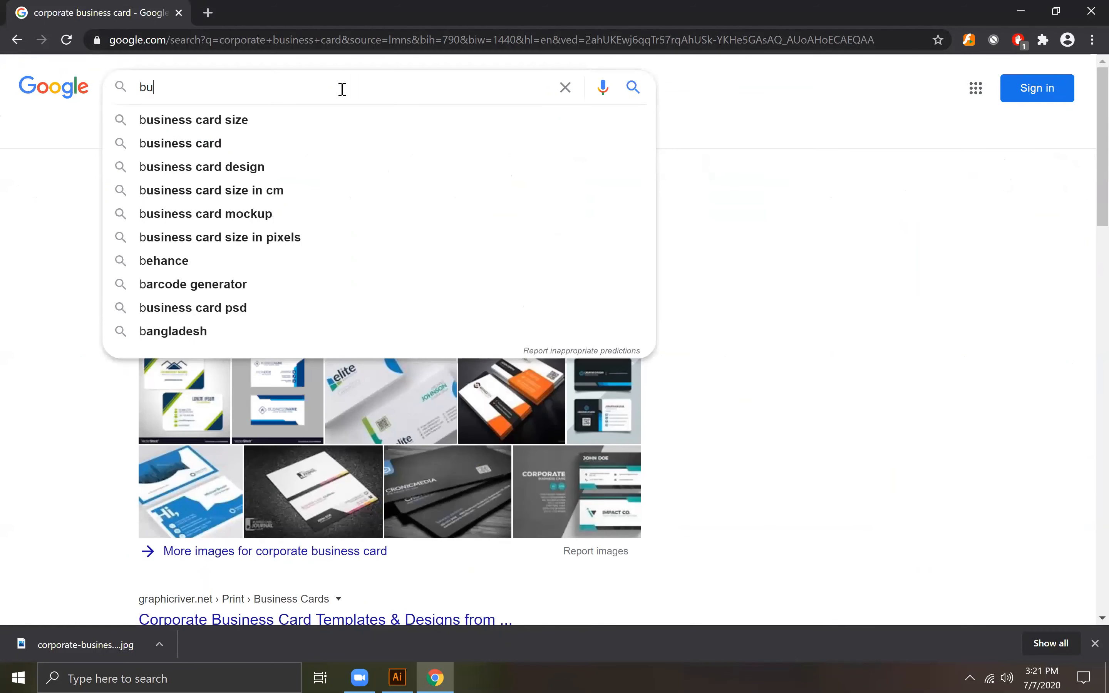
pyautogui.write('siness ')
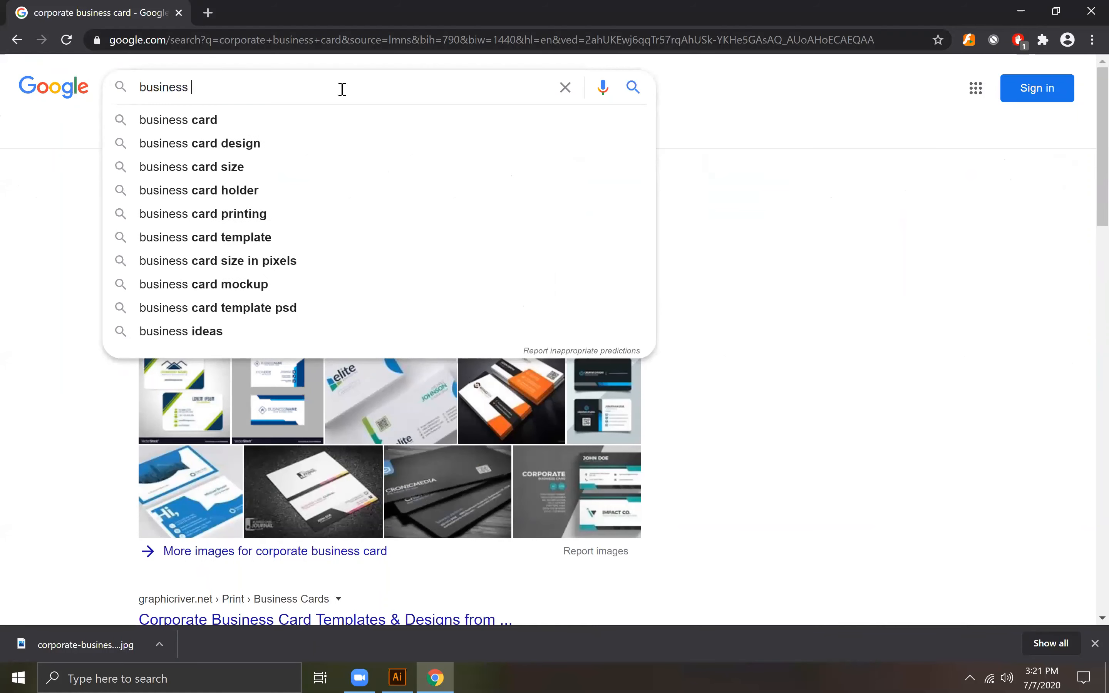
pyautogui.write('card mock')
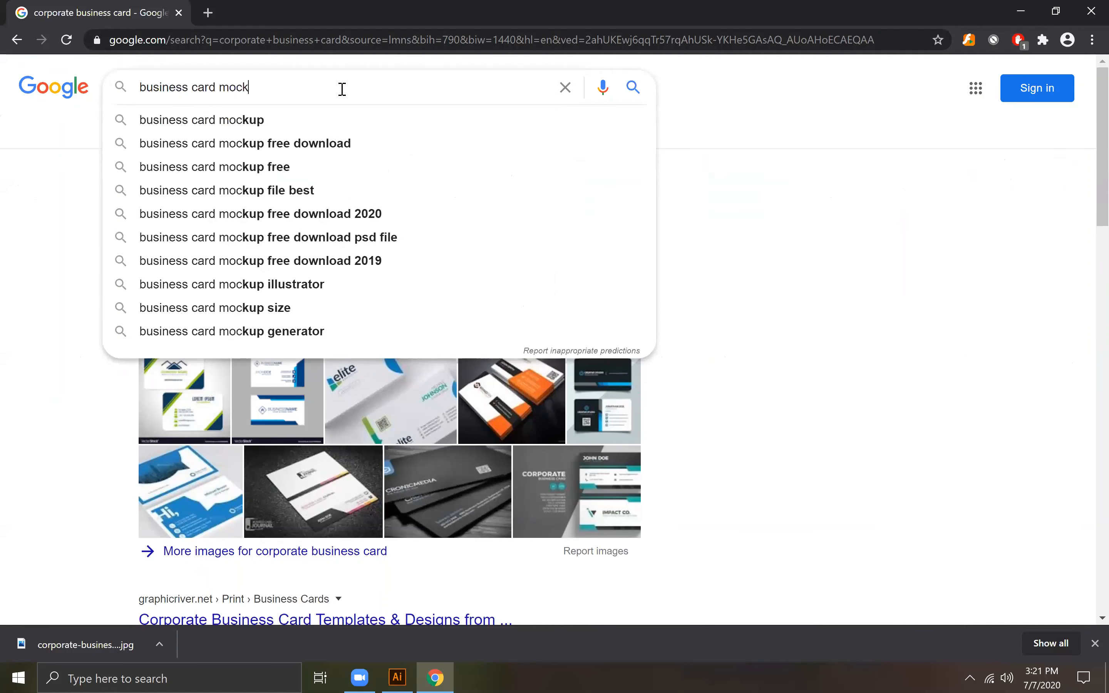
pyautogui.write('up')
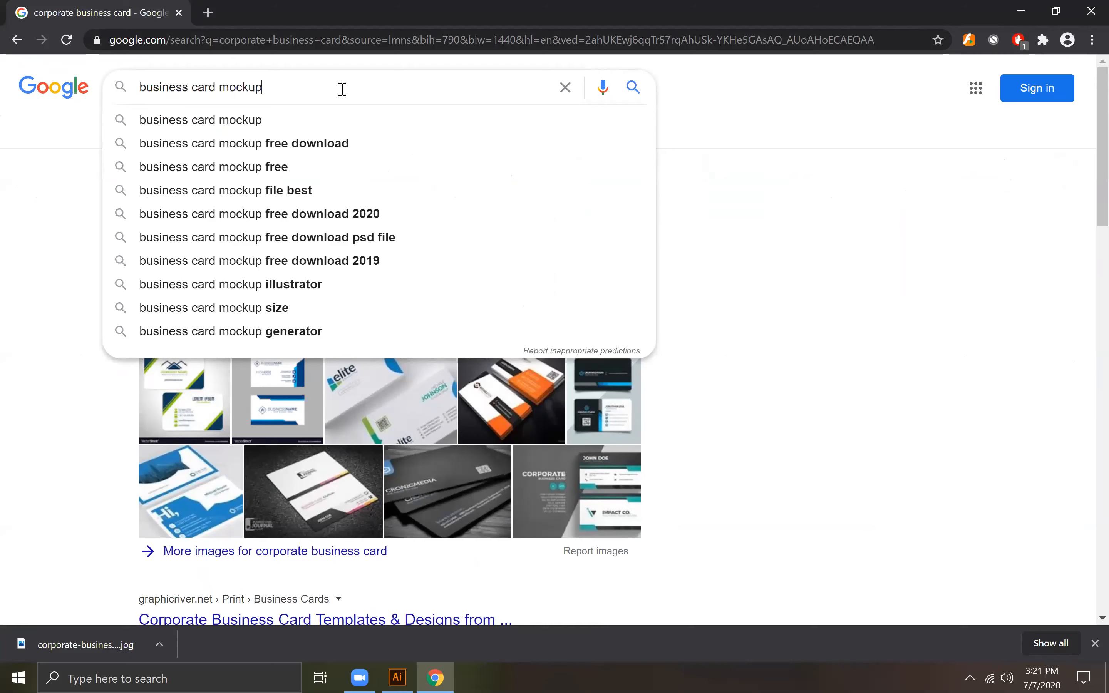
pyautogui.press('Return')
# Step: Open the graphberry.com "Free Business Card PSD Mockups" result and dismiss the downloads bar
pyautogui.scroll(-5, 320, 281)
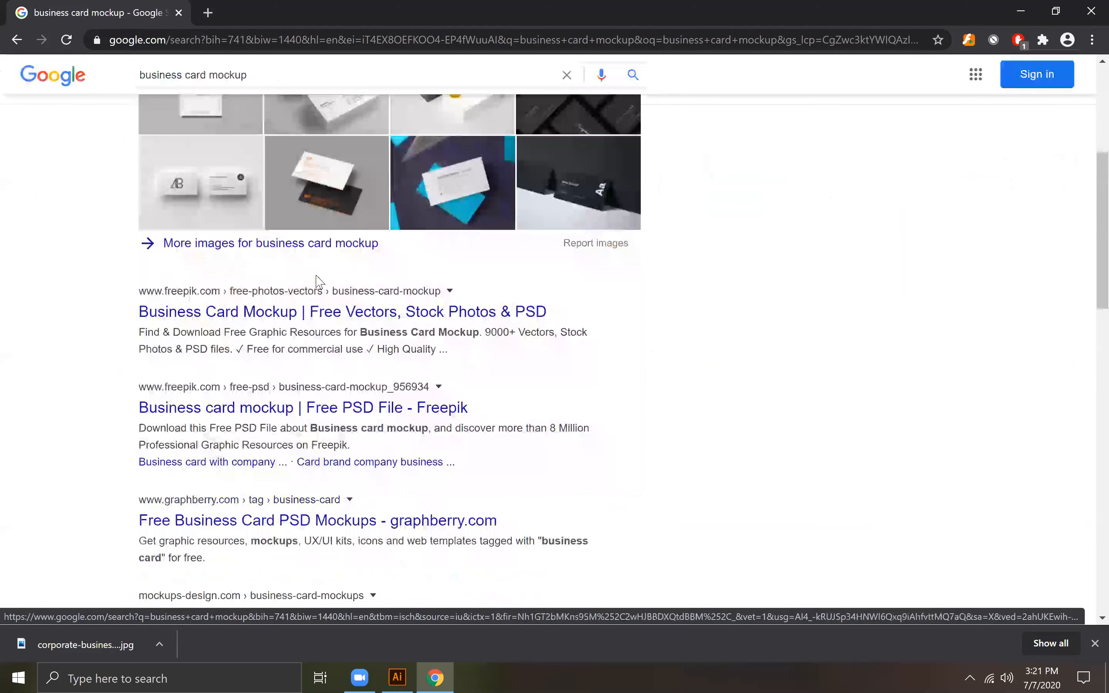
pyautogui.scroll(-3, 320, 282)
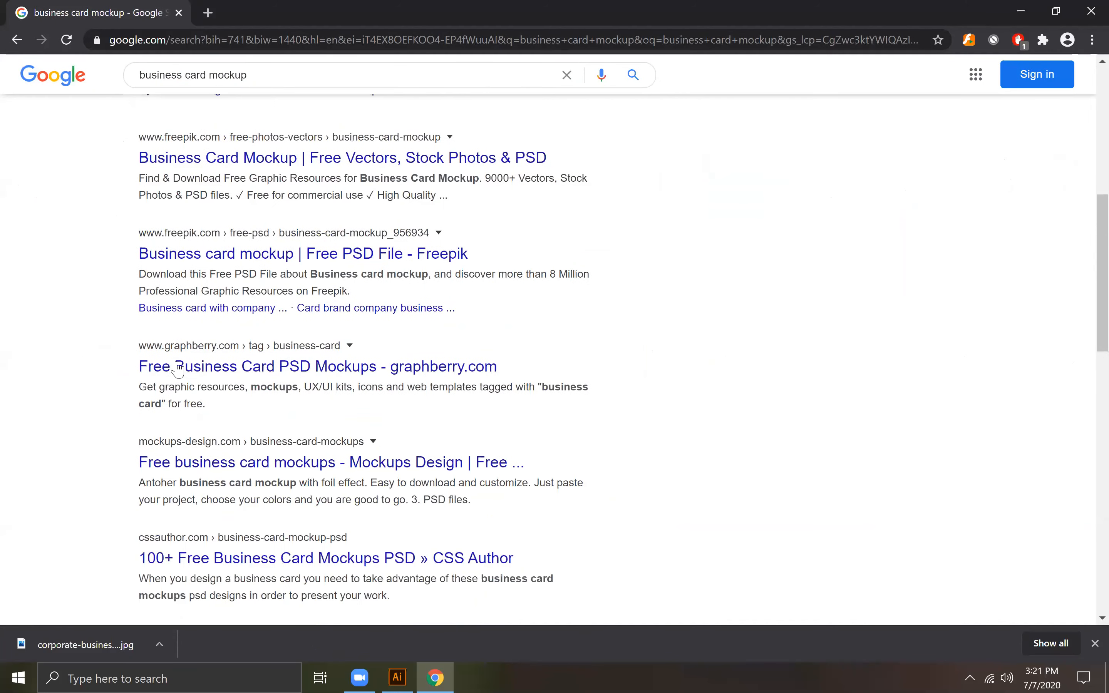
pyautogui.click(228, 376)
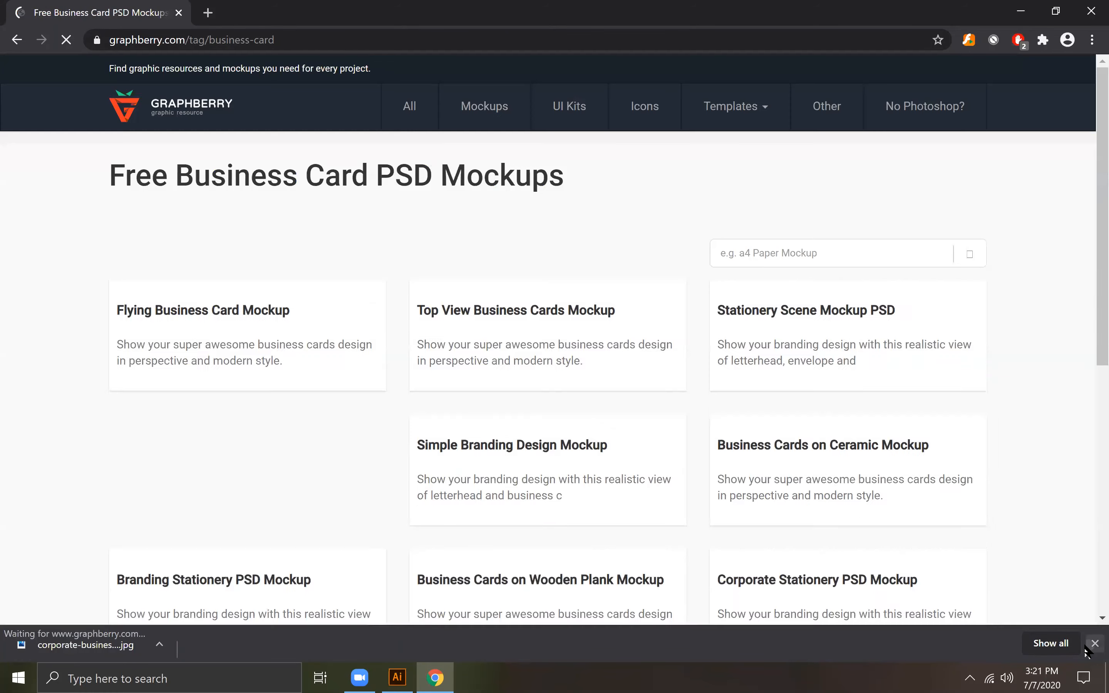
pyautogui.click(1096, 644)
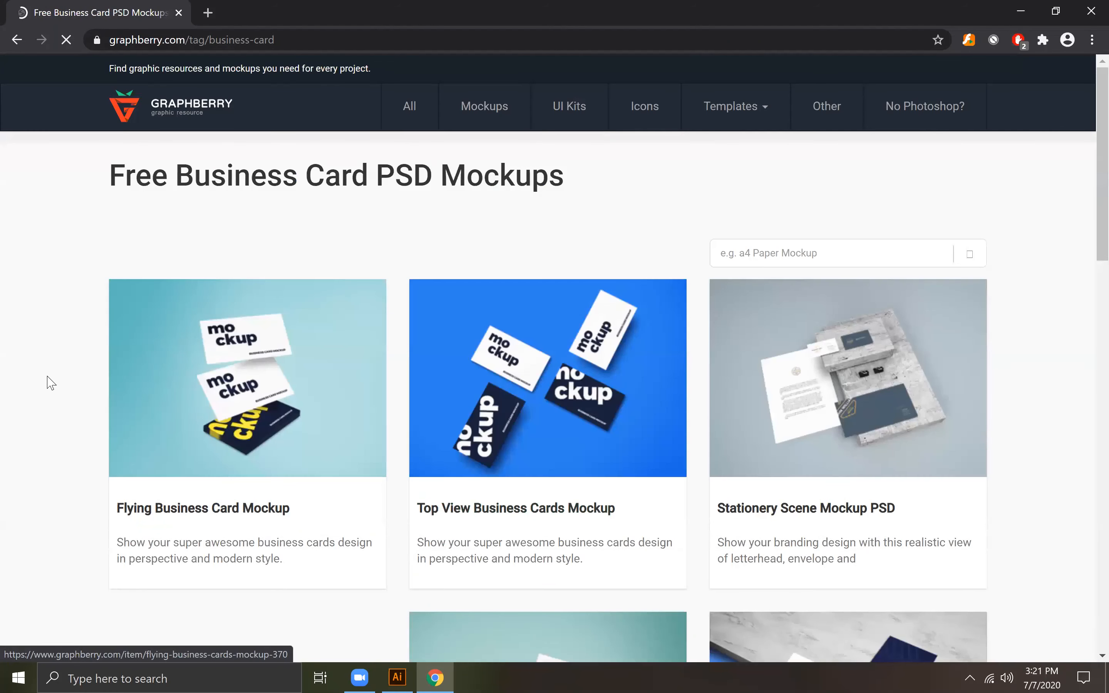
# Step: Find the "Business Cards With Wooden Board" mockup on the Graphberry page and download it
pyautogui.scroll(-5, 50, 383)
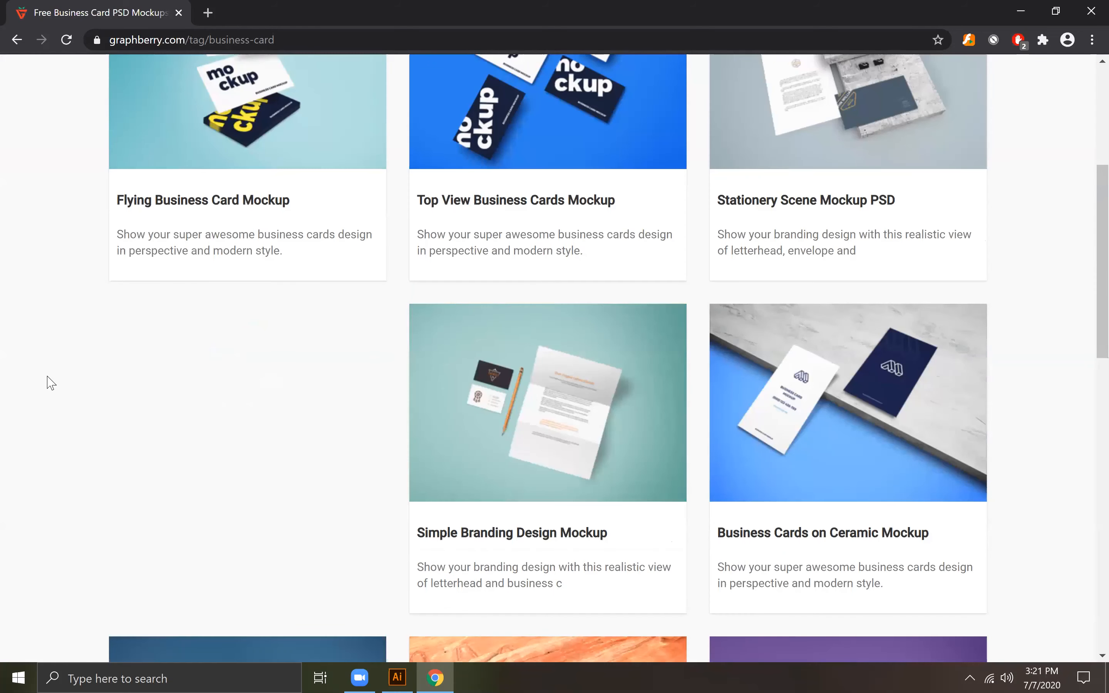
pyautogui.scroll(-4, 48, 382)
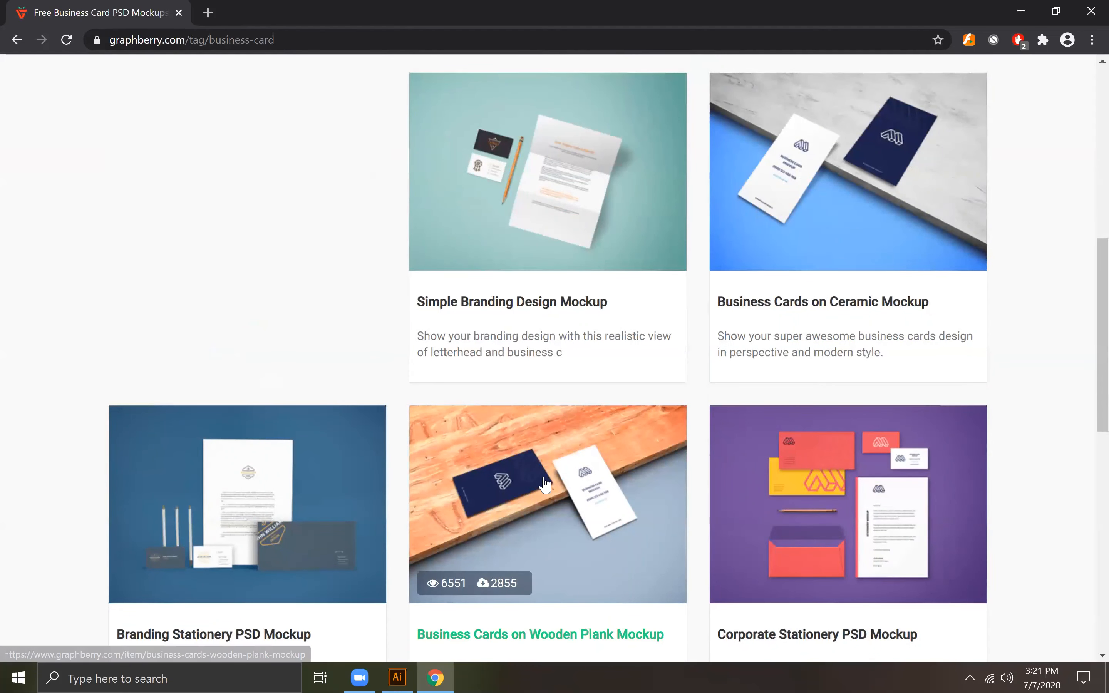
pyautogui.scroll(-5, 545, 484)
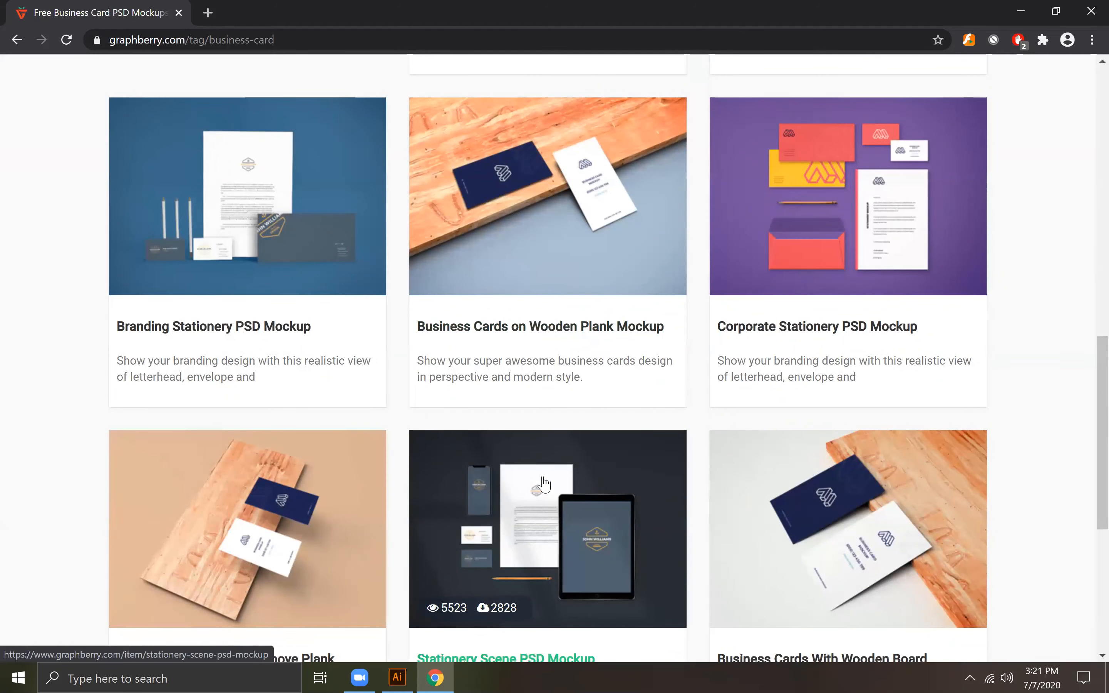
pyautogui.click(858, 513)
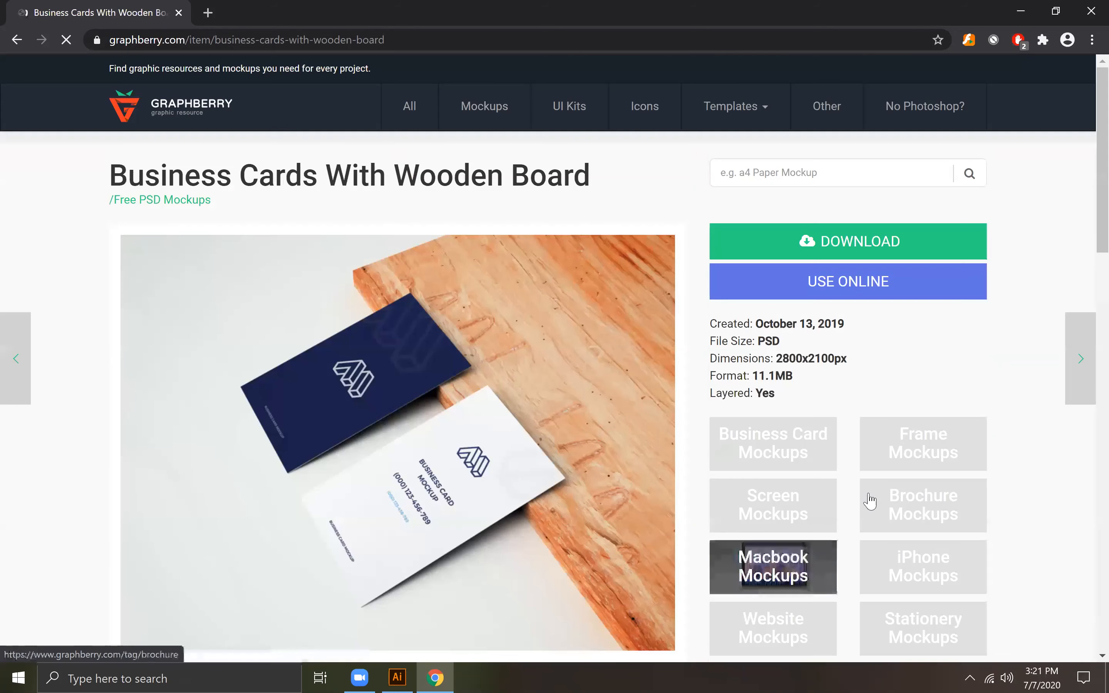
pyautogui.click(841, 238)
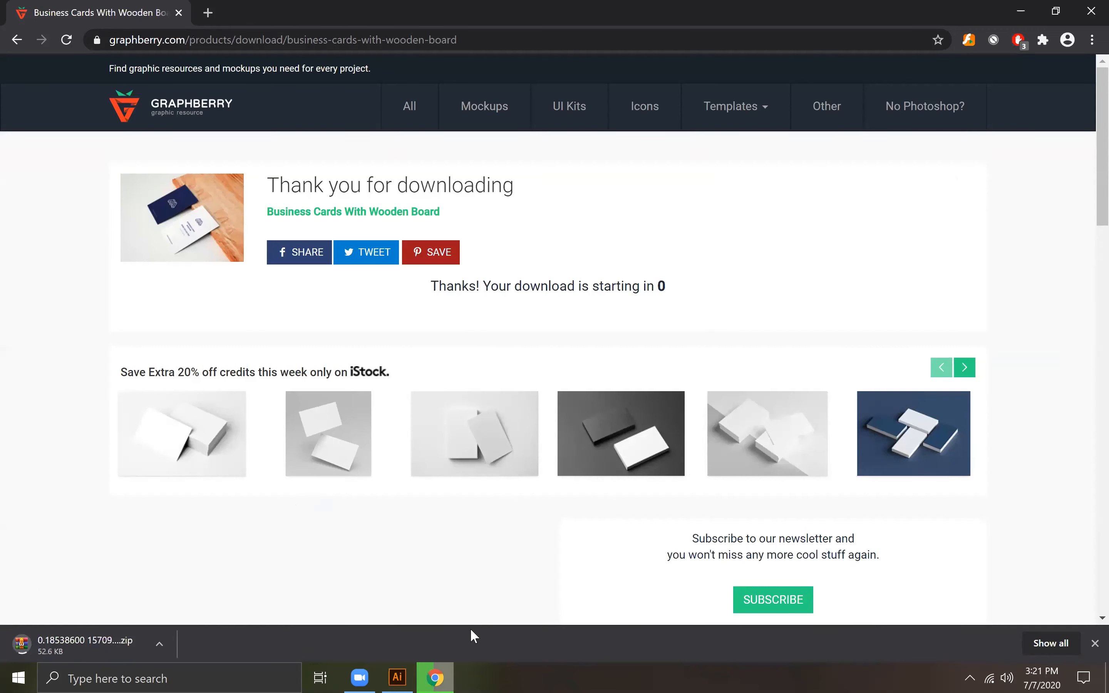
# Step: Switch back to Illustrator and activate the Rectangle tool for drawing on the business card
pyautogui.click(397, 677)
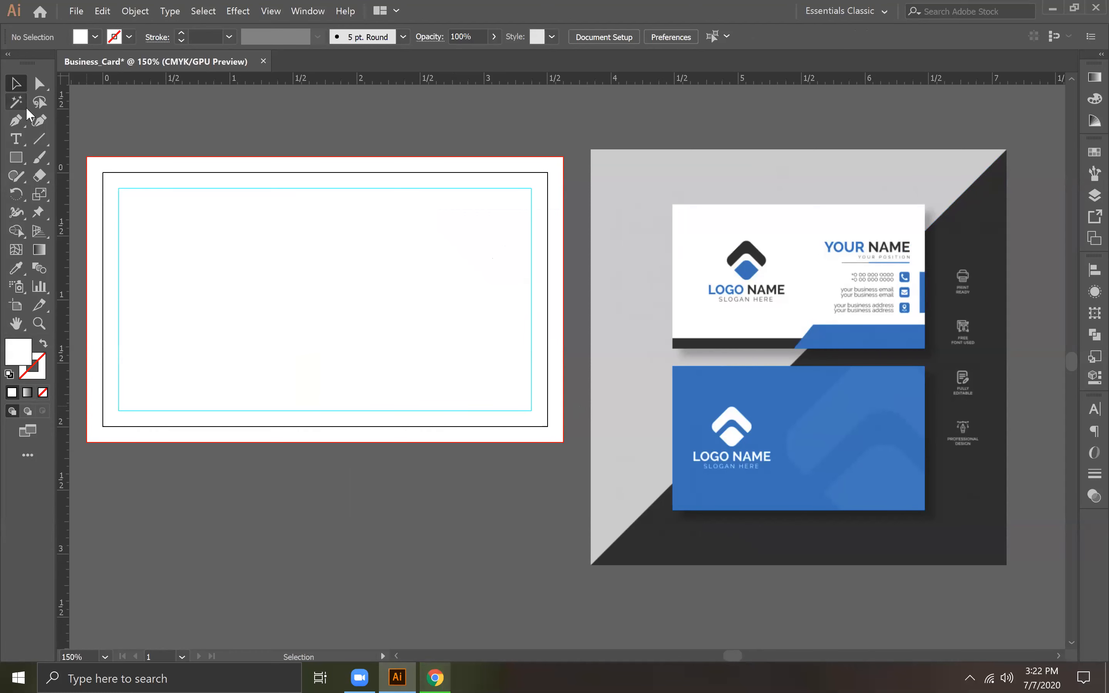
pyautogui.click(16, 121)
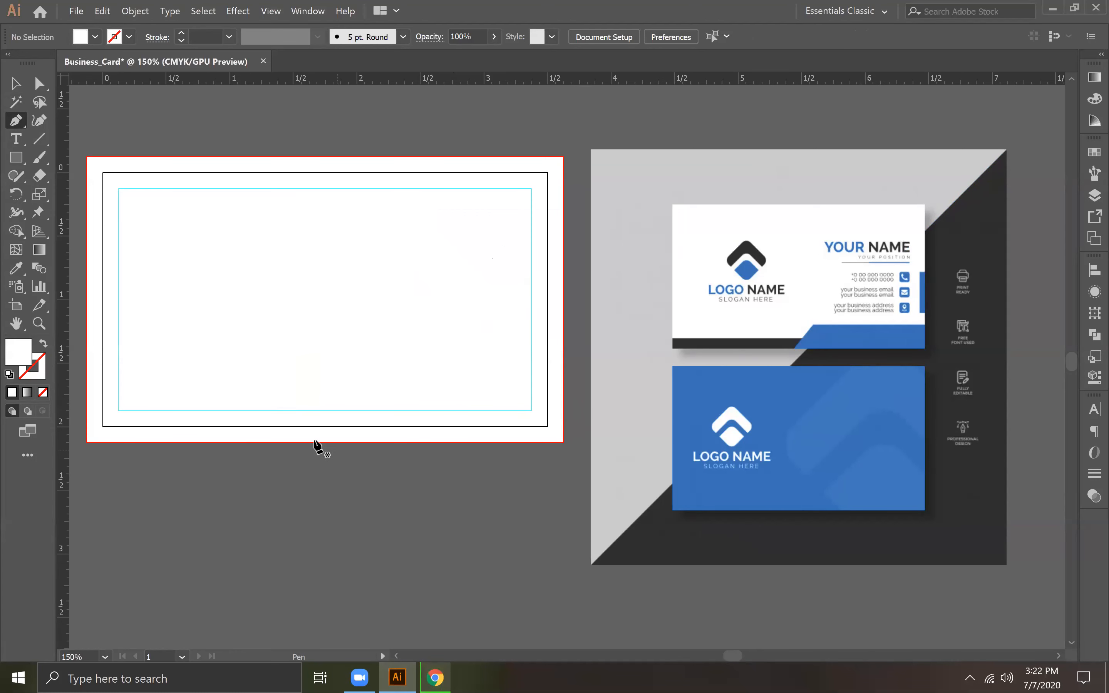
pyautogui.moveTo(16, 162); pyautogui.dragTo(51, 158)
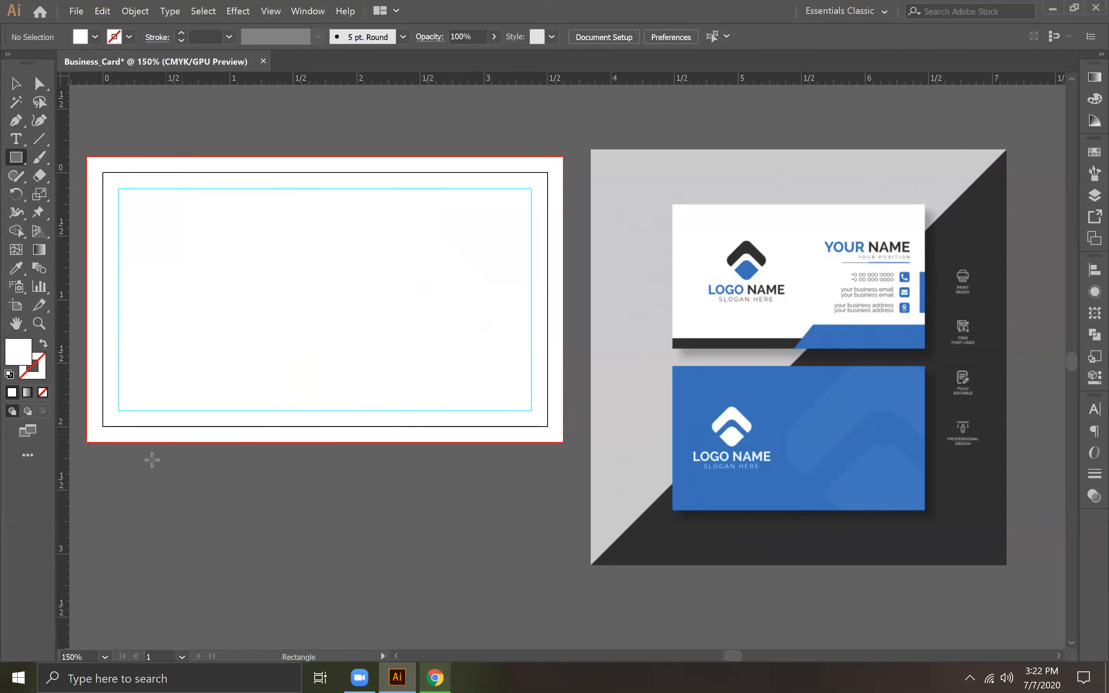
pyautogui.click(85, 405)
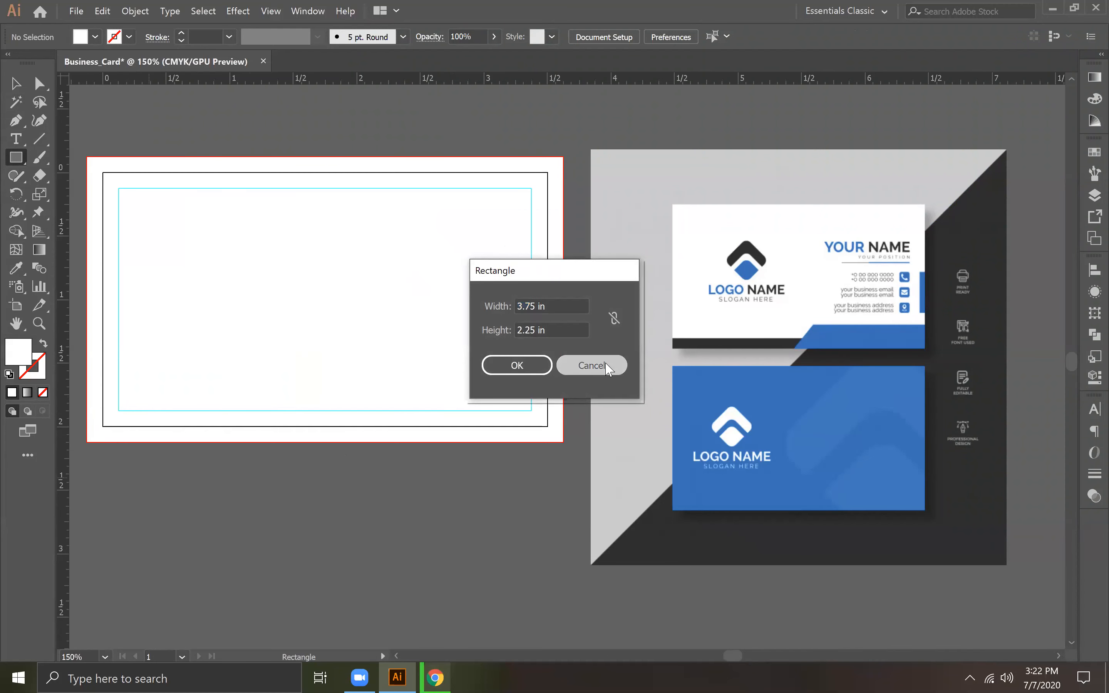
pyautogui.click(591, 366)
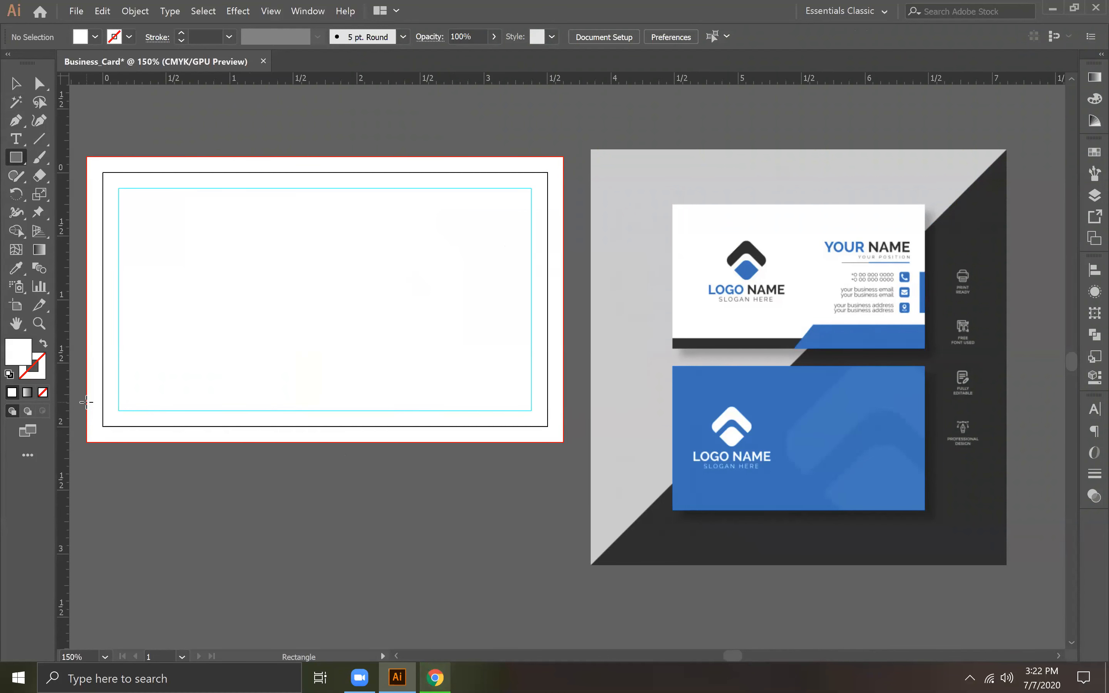
pyautogui.moveTo(86, 402); pyautogui.dragTo(466, 426)
pyautogui.hotkey('ctrl', 'z')
# Step: Draw a full-width strip from the safe-area line to the card's lower bleed edge and fill it with the template's dark grey
pyautogui.moveTo(464, 412); pyautogui.dragTo(86, 442)
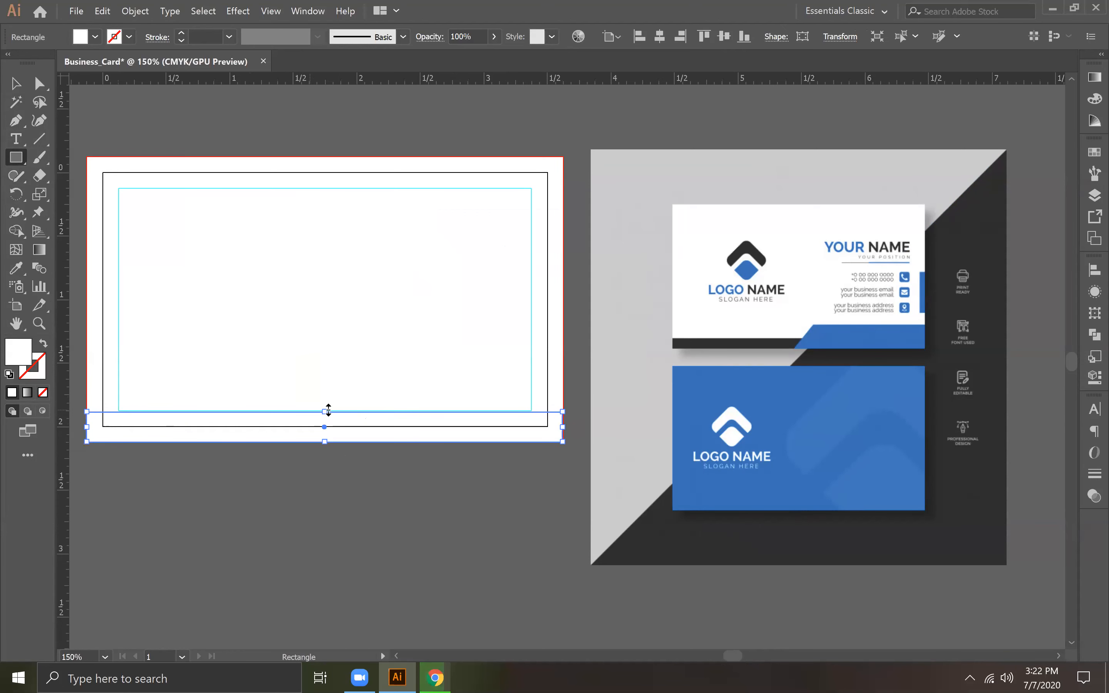
pyautogui.moveTo(325, 410); pyautogui.dragTo(326, 413)
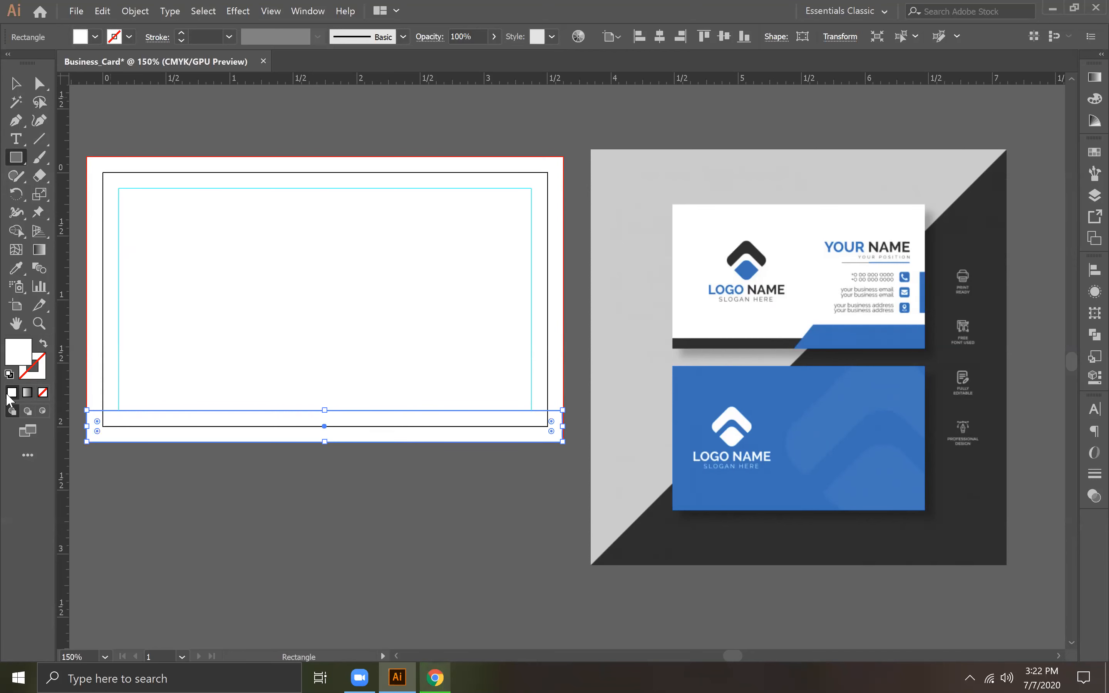
pyautogui.click(16, 268)
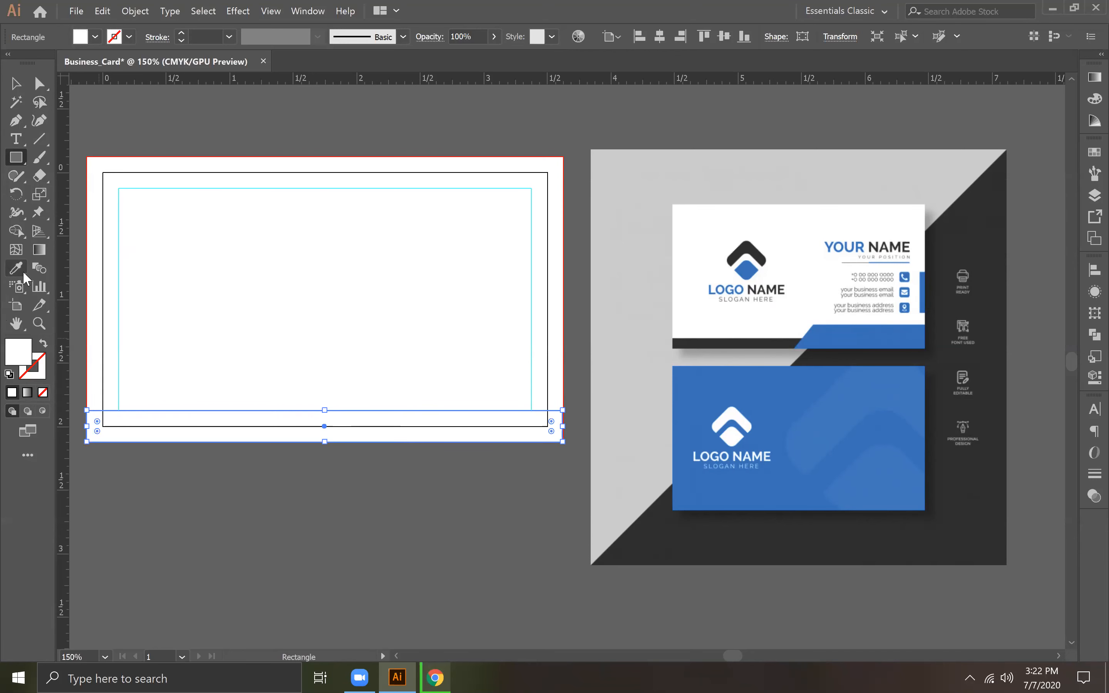
pyautogui.click(787, 336)
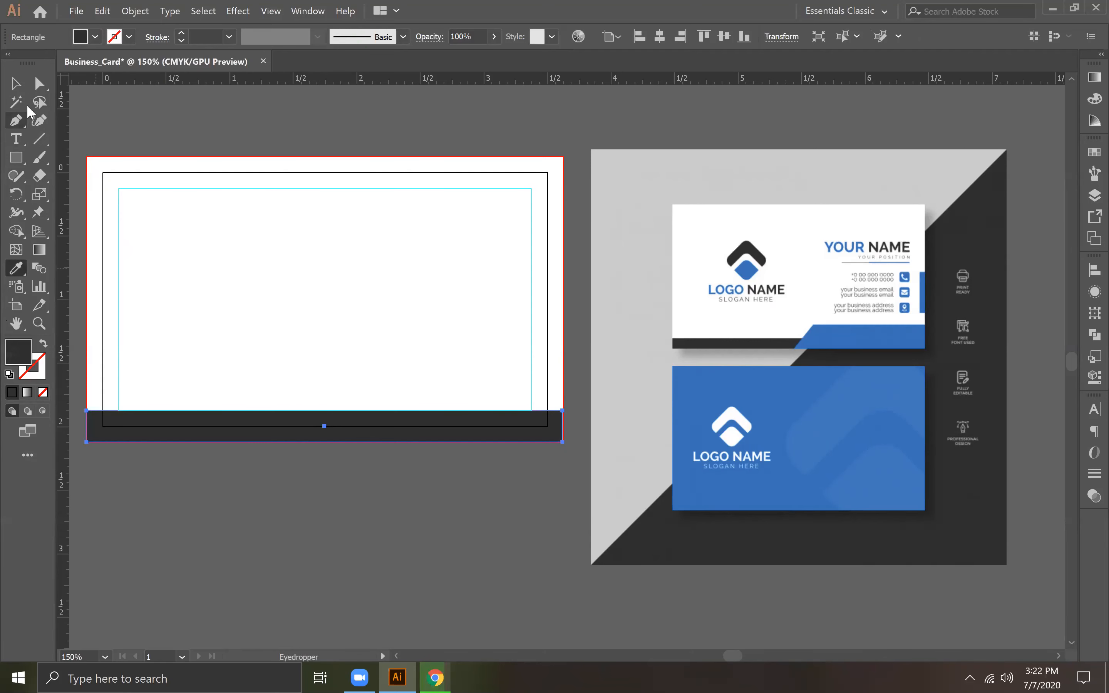
# Step: Place a vertical guide at the horizontal centre of the card
pyautogui.click(15, 82)
pyautogui.moveTo(17, 120); pyautogui.dragTo(79, 116)
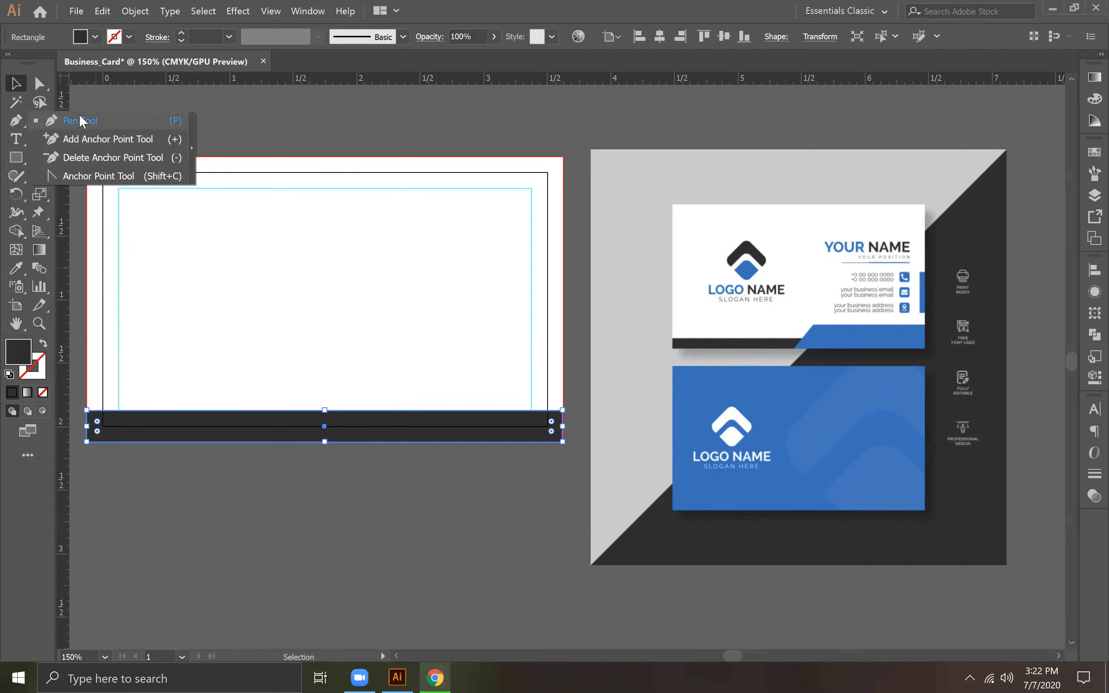
pyautogui.press('a')
pyautogui.moveTo(64, 216); pyautogui.dragTo(323, 252)
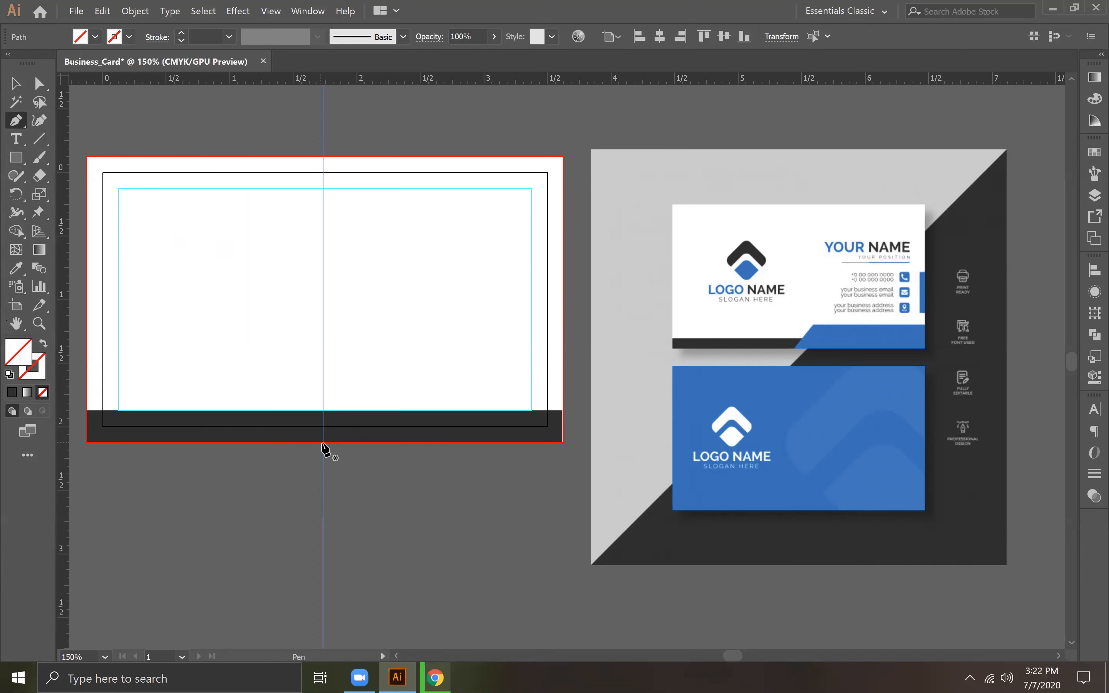
# Step: Draw a closed shape with a slanted left end over the strip's right half and fill it with the template's blue
pyautogui.click(323, 443)
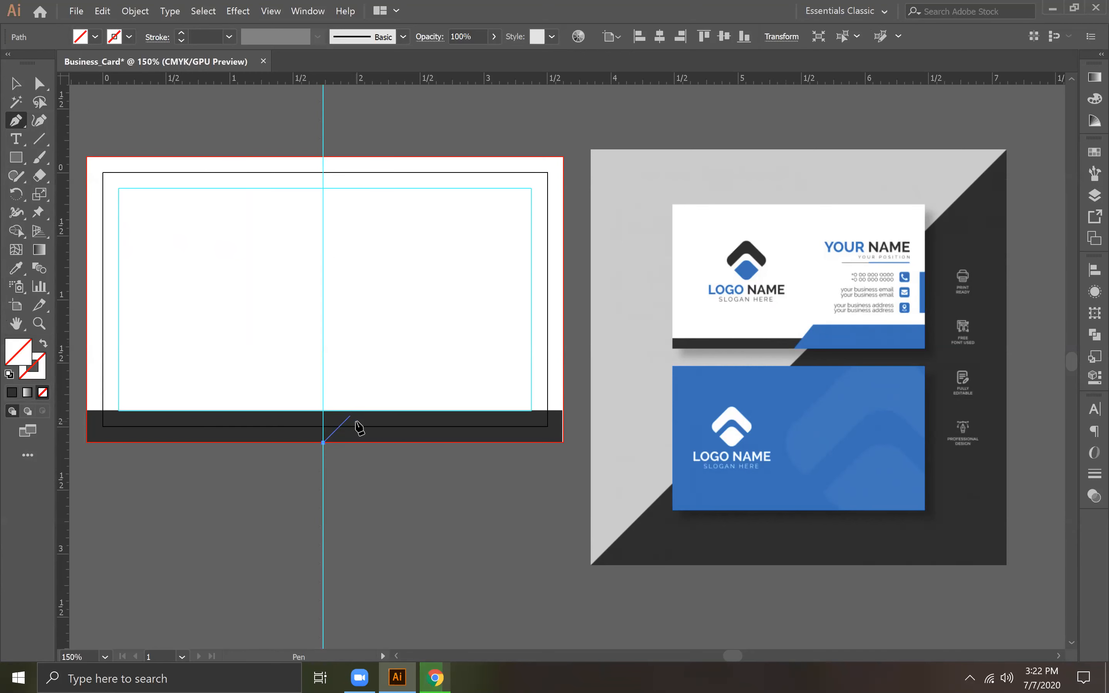
pyautogui.click(562, 409)
pyautogui.click(563, 442)
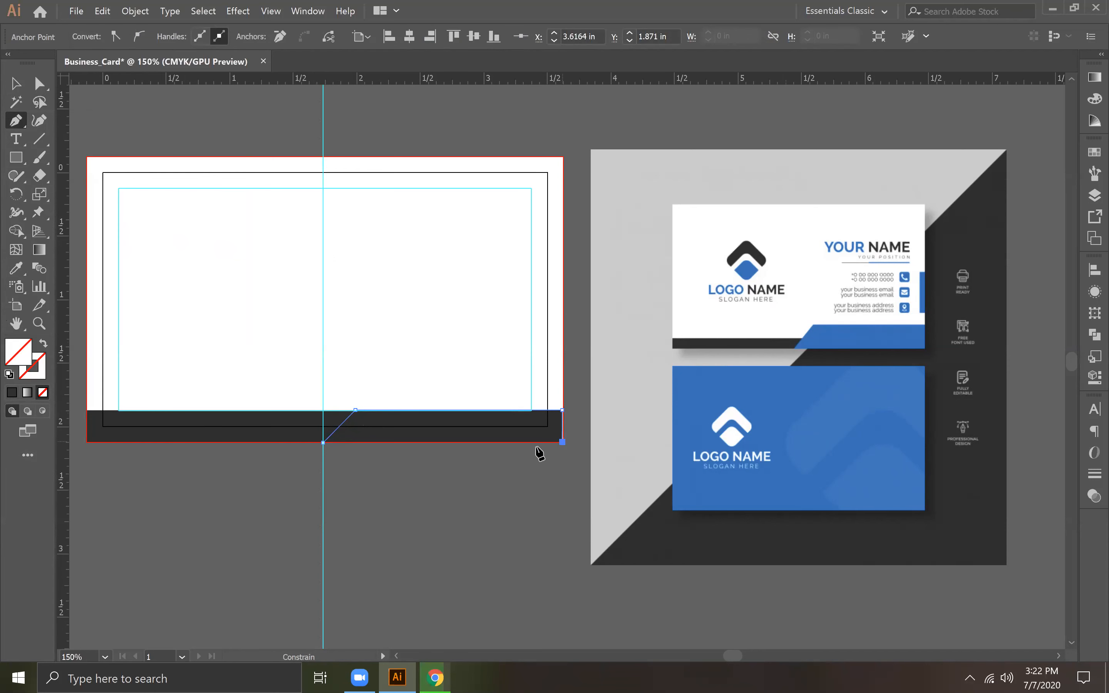
pyautogui.click(323, 443)
pyautogui.click(15, 271)
pyautogui.click(837, 343)
pyautogui.press('v')
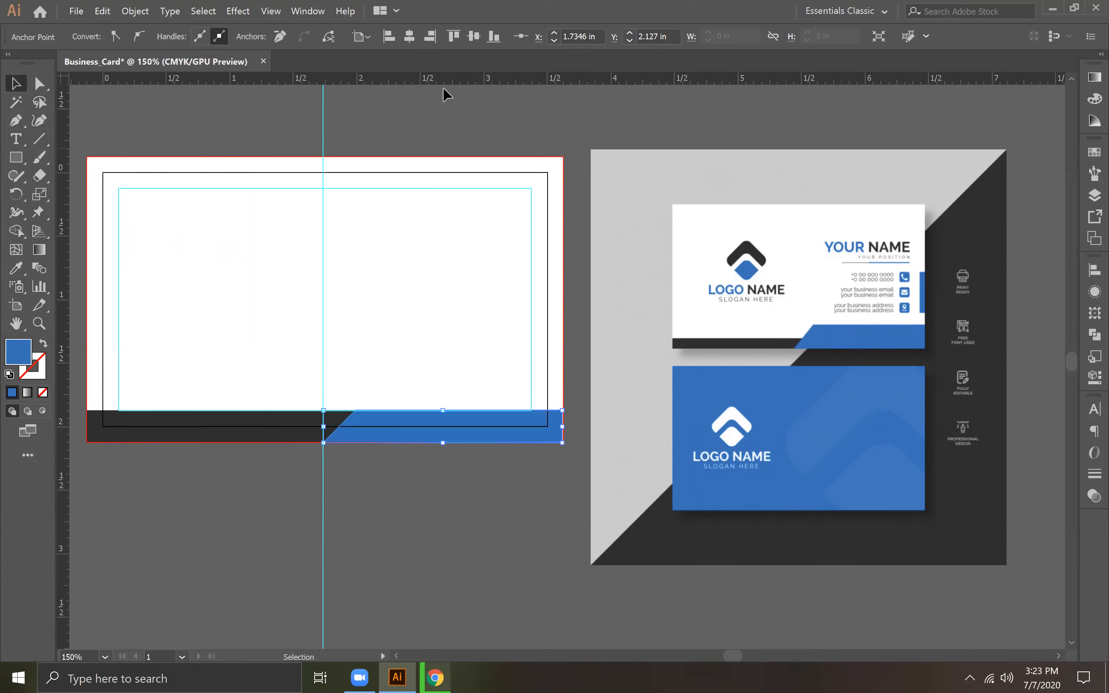
pyautogui.click(524, 120)
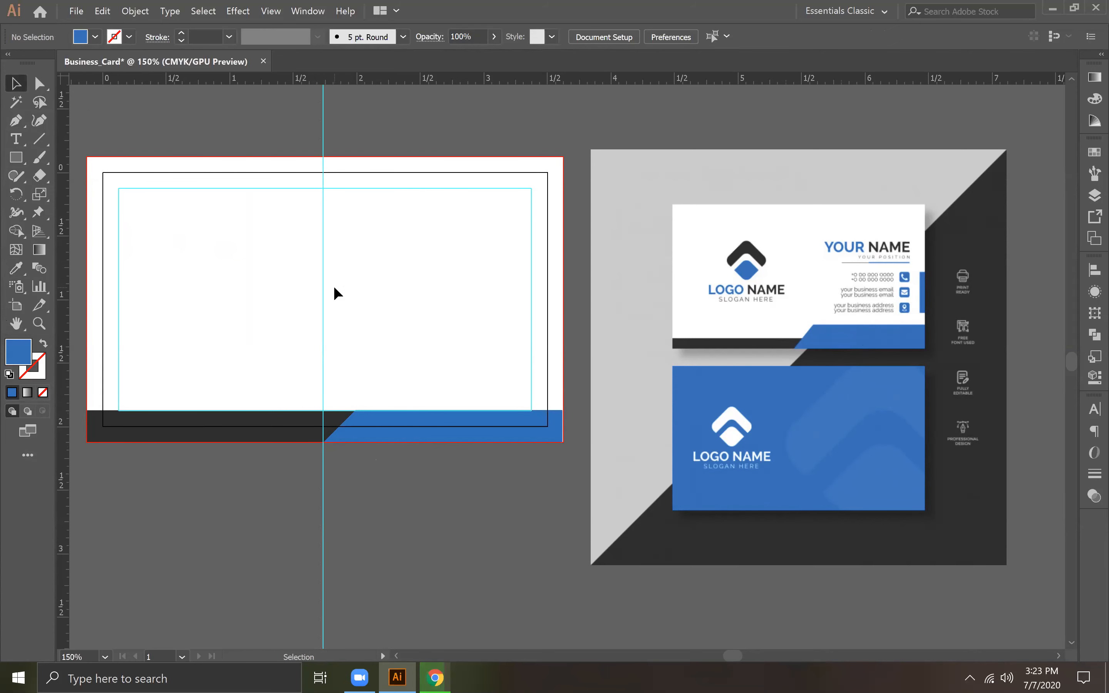
# Step: Delete the blue slanted shape from the strip's right half
pyautogui.press('a')
pyautogui.click(449, 436)
pyautogui.press('Delete')
pyautogui.press('v')
pyautogui.press('Delete')
# Step: Draw a closed shape about 1.89 × 0.44 in from the centre guide to the card's lower-right bleed corner, with a 45° slanted left end
pyautogui.click(16, 121)
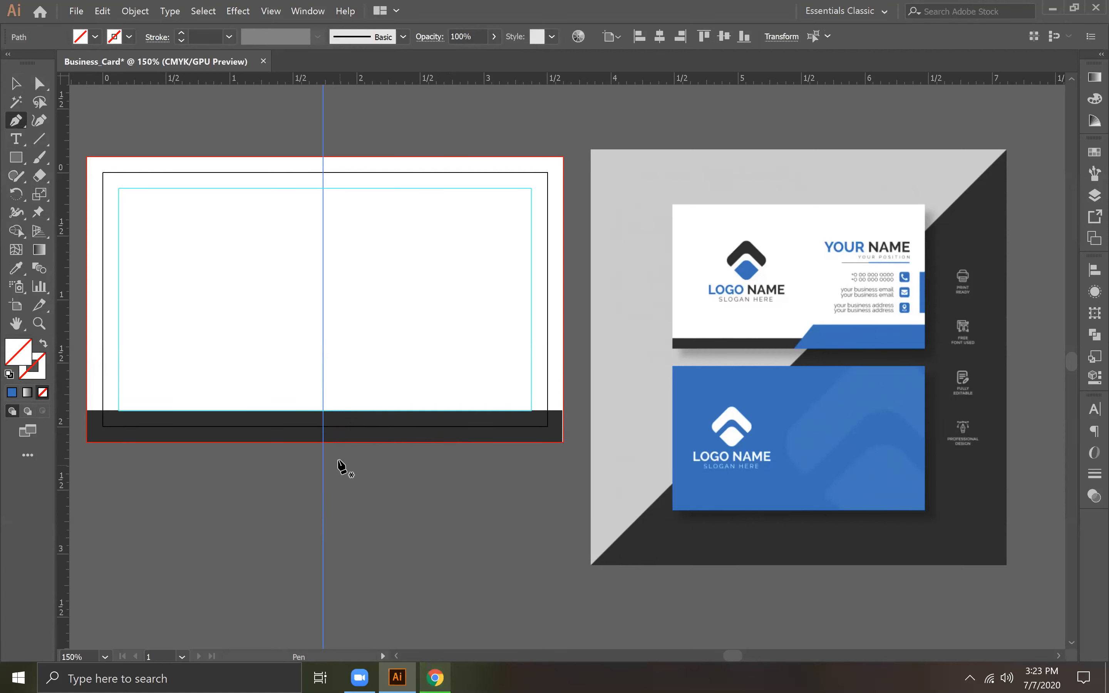
pyautogui.click(323, 441)
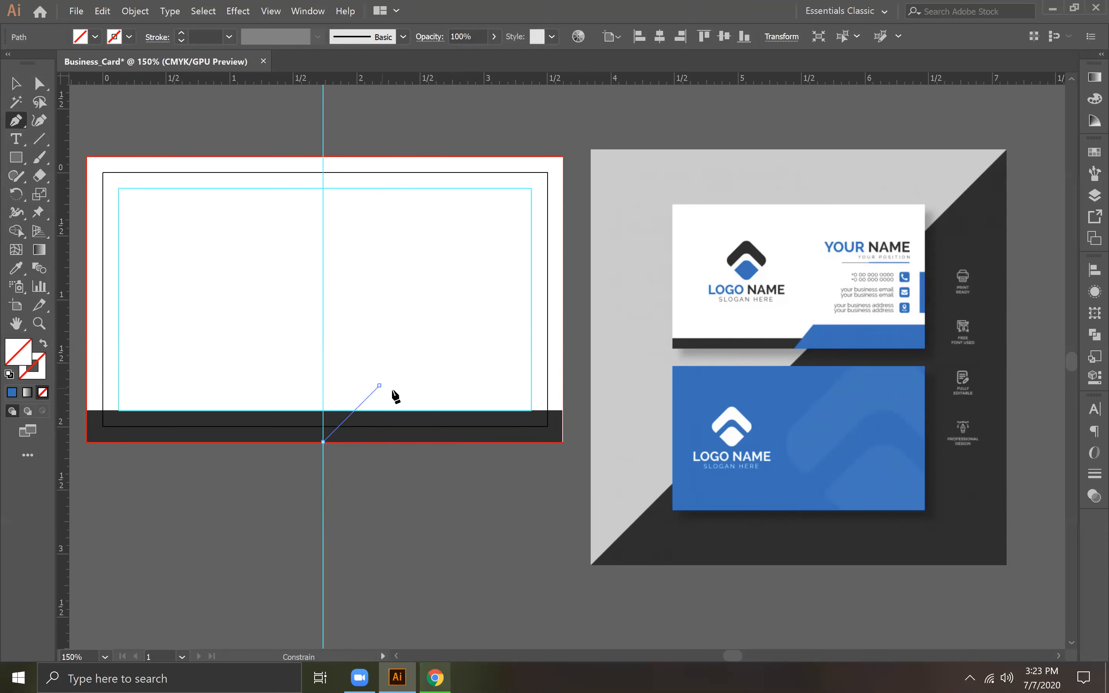
pyautogui.click(380, 385)
pyautogui.click(562, 386)
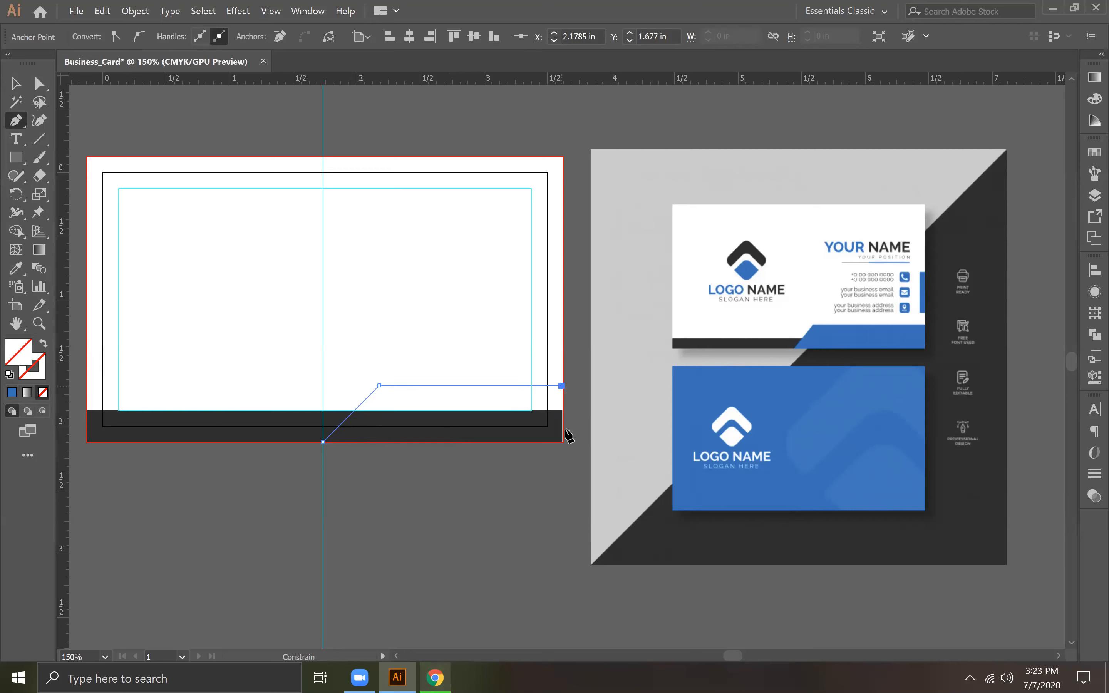
pyautogui.hotkey('ctrl', 'z')
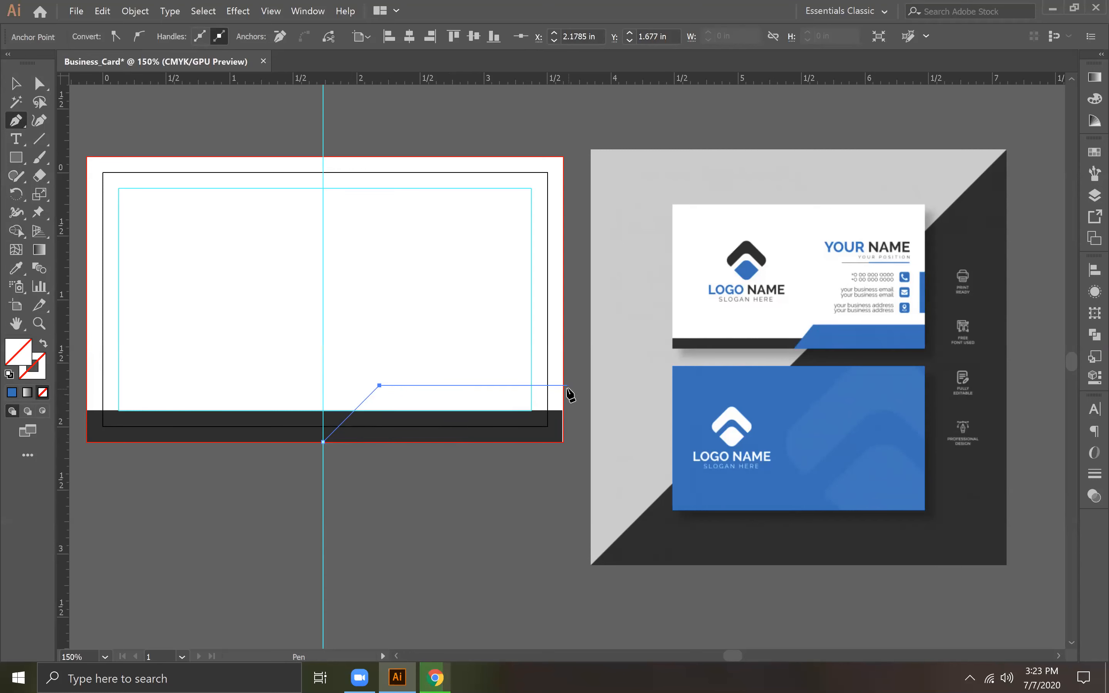
pyautogui.click(564, 386)
pyautogui.click(564, 442)
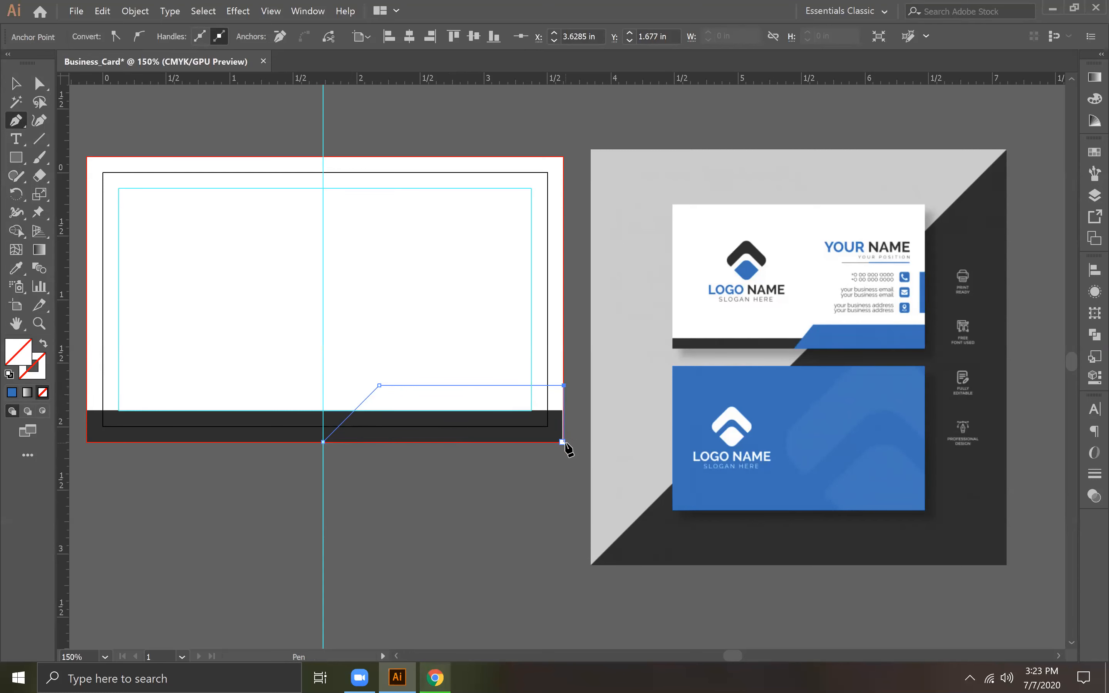
pyautogui.click(323, 442)
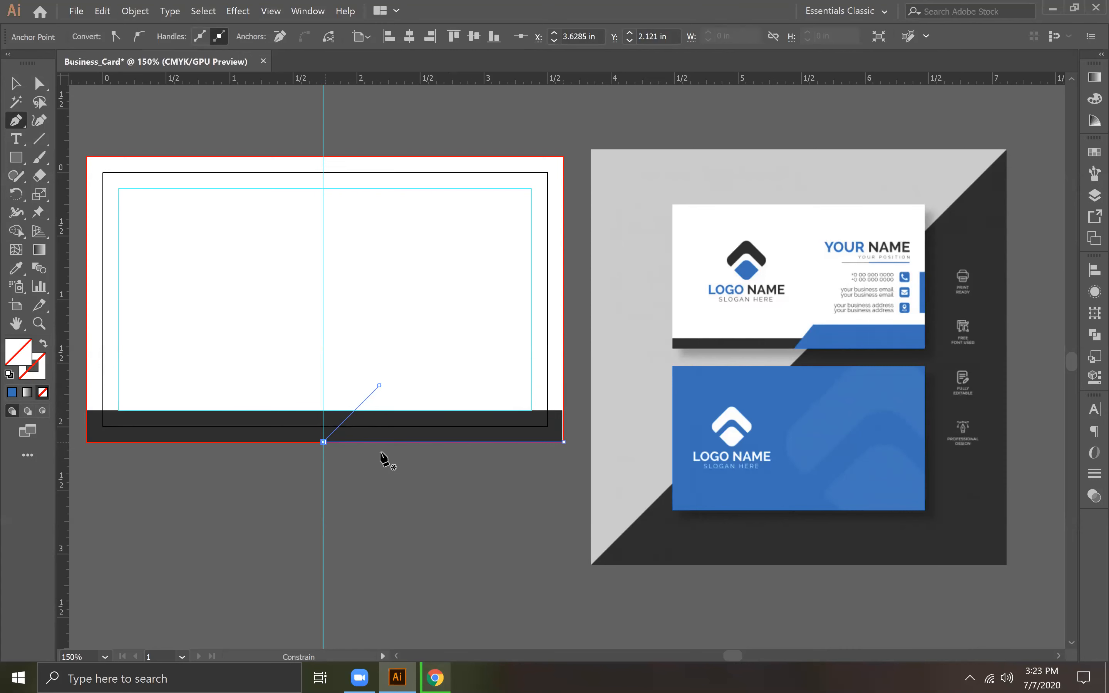
# Step: Fill the slanted shape over the strip's right half with the blue sampled from the reference template
pyautogui.click(16, 268)
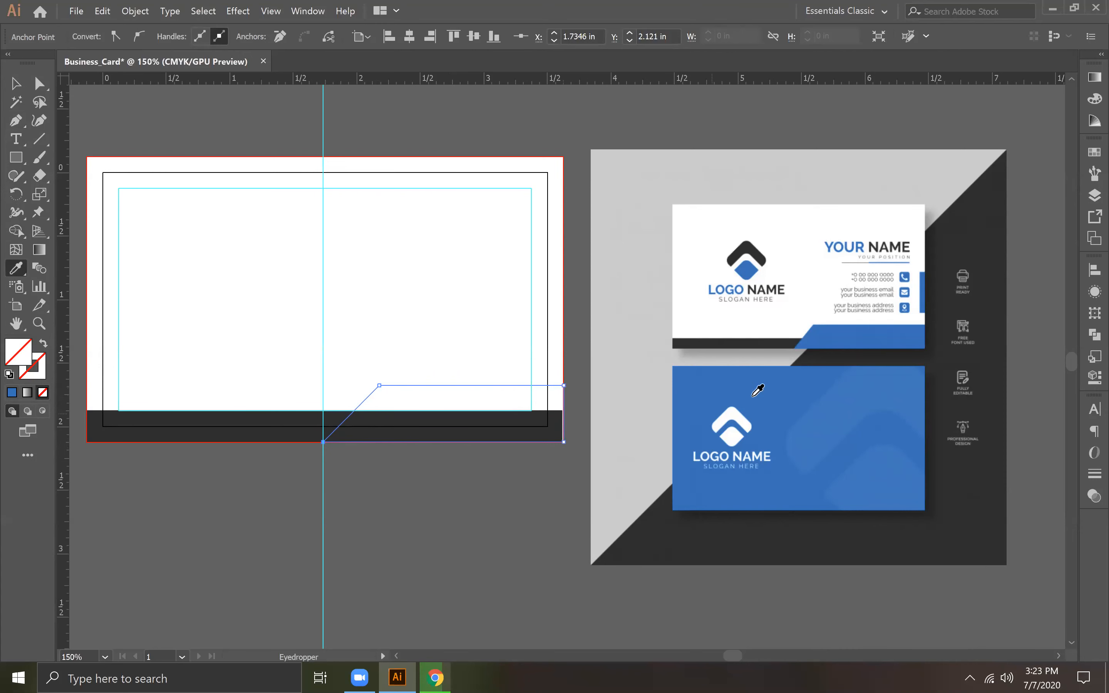
pyautogui.click(834, 330)
pyautogui.click(15, 83)
pyautogui.click(516, 174)
pyautogui.press('space')
pyautogui.moveTo(591, 260); pyautogui.dragTo(735, 320)
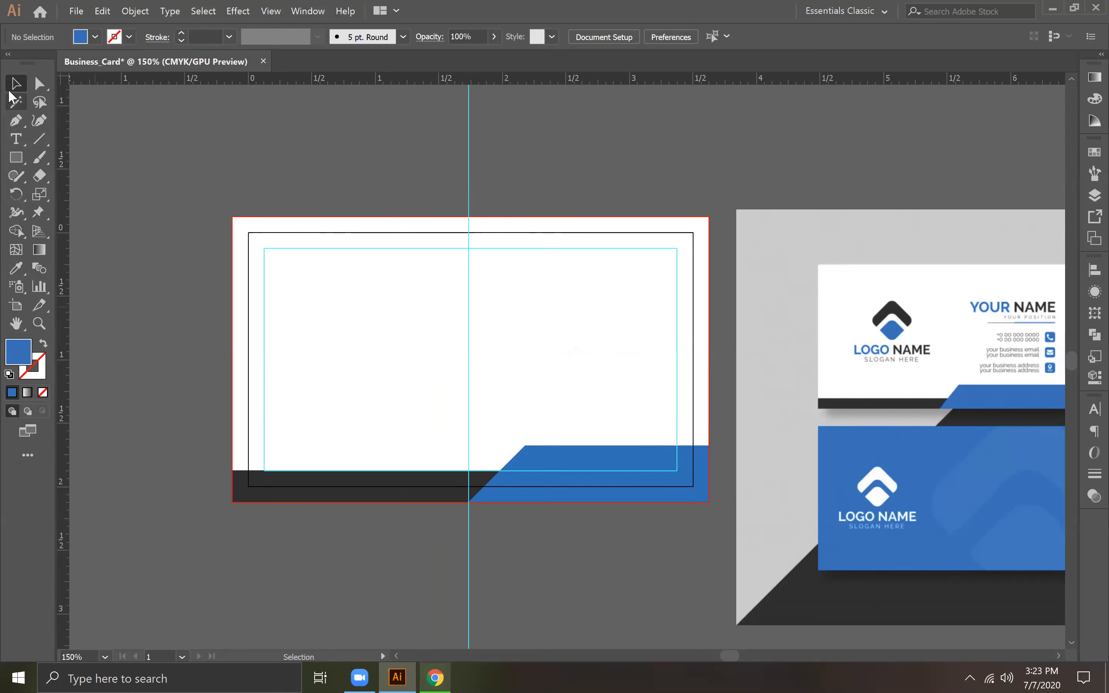
pyautogui.press('space')
pyautogui.moveTo(689, 357); pyautogui.dragTo(559, 373)
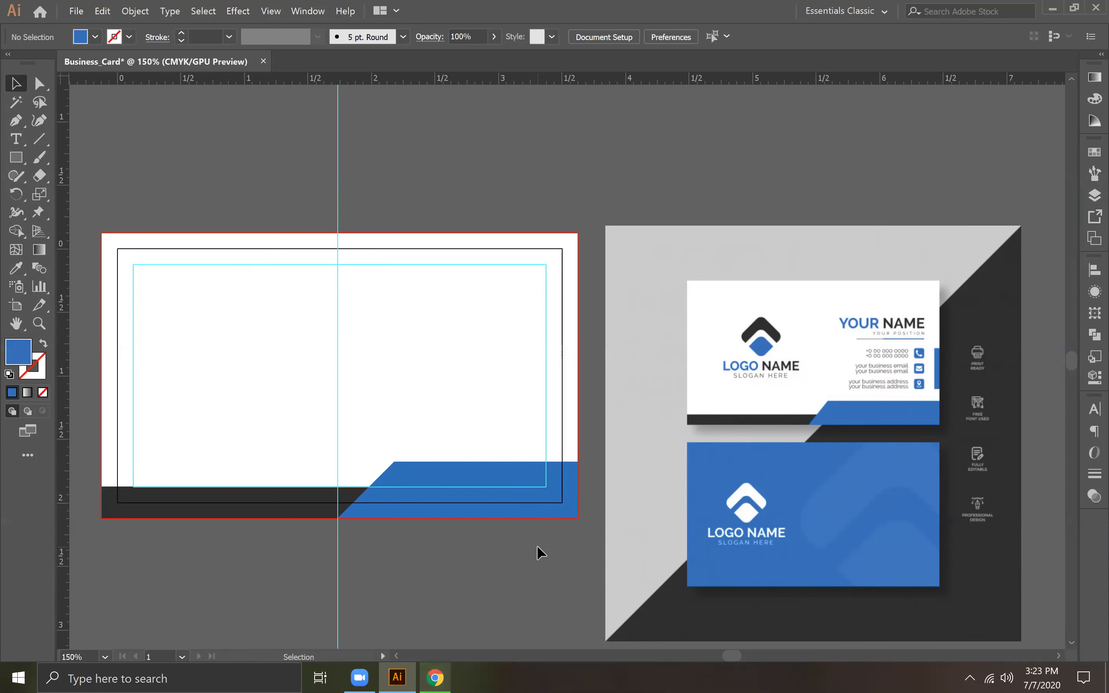
pyautogui.click(447, 488)
pyautogui.press('/')
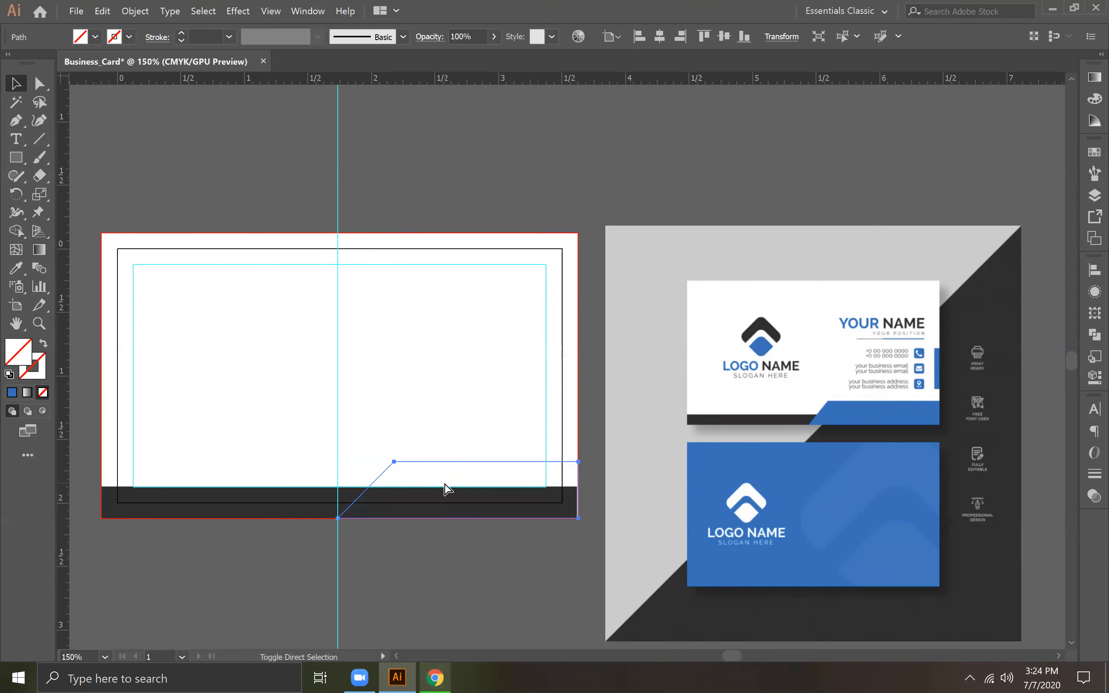
pyautogui.hotkey('ctrl', 'z')
pyautogui.click(482, 591)
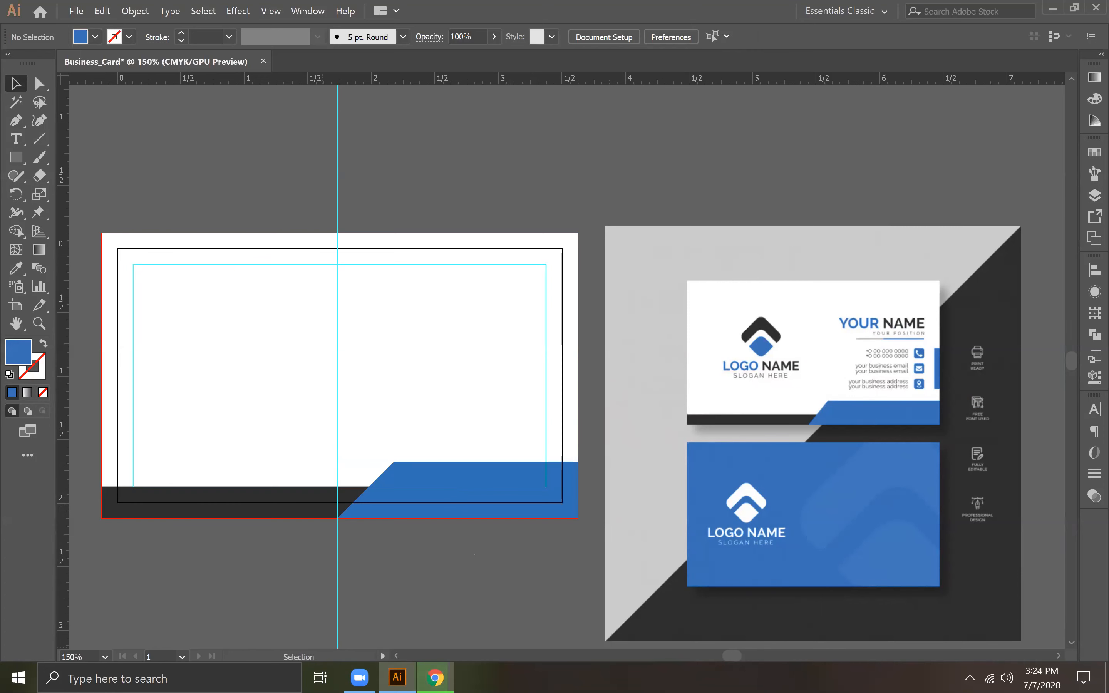
# Step: Set the fill colour for new text to dark grey 38393A
pyautogui.click(16, 139)
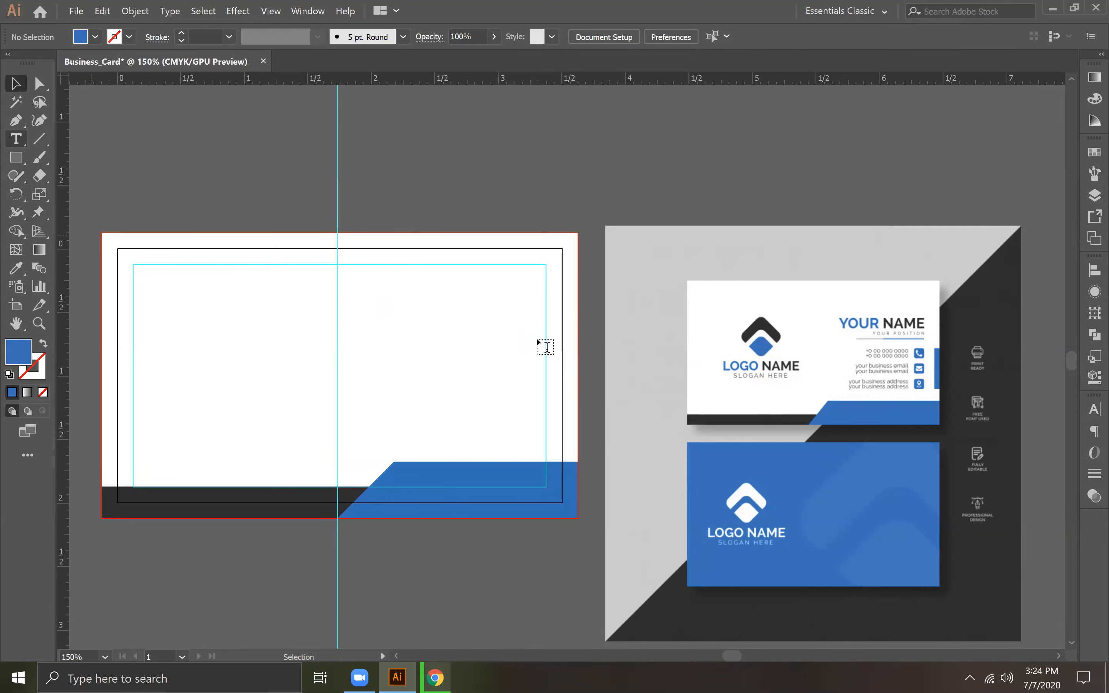
pyautogui.doubleClick(23, 357)
pyautogui.moveTo(602, 356)
pyautogui.mouseDown()
pyautogui.moveTo(641, 415)
pyautogui.moveTo(459, 377)
pyautogui.mouseUp()
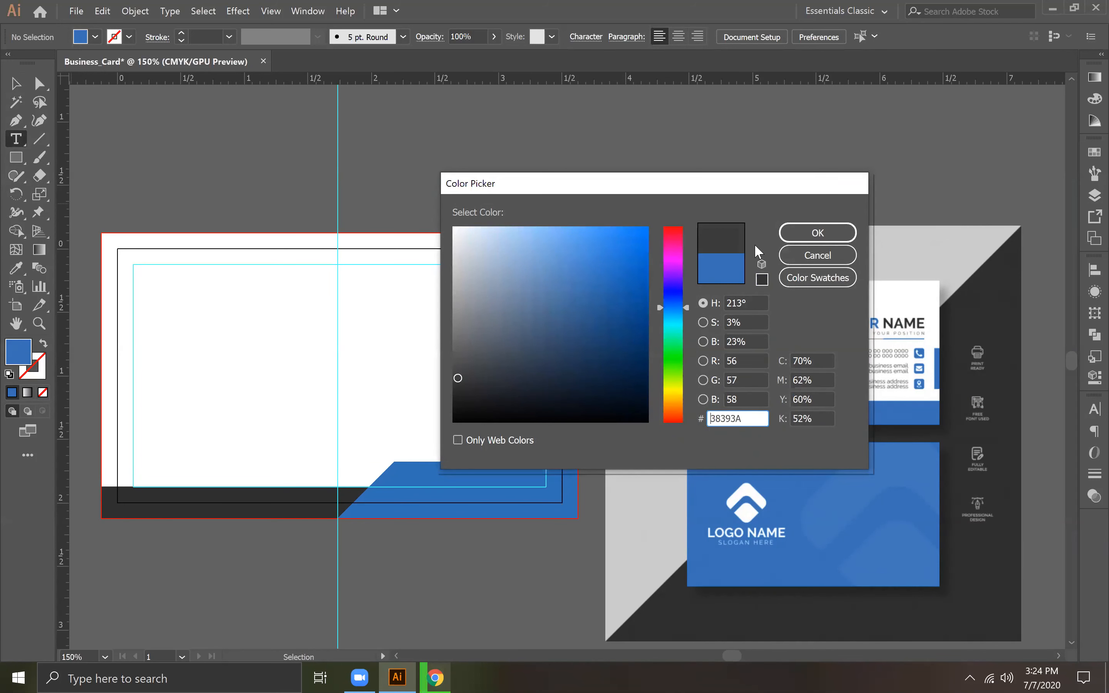
pyautogui.click(809, 231)
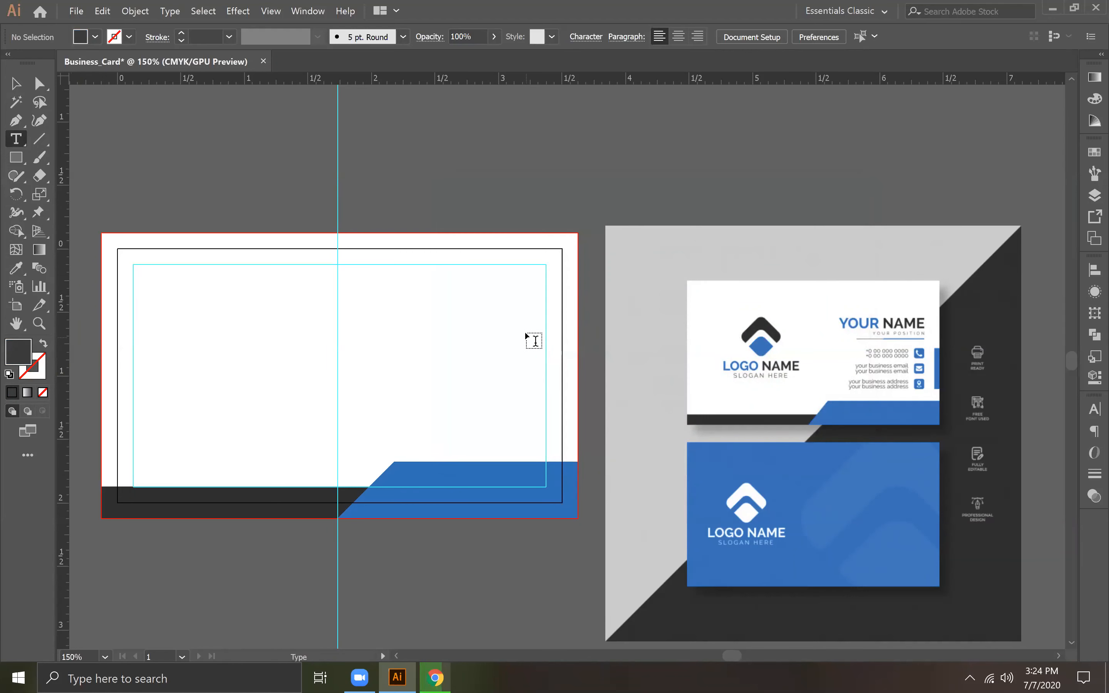
# Step: Add a right-aligned text line with the placeholder full name in the upper right part of the card
pyautogui.click(529, 337)
pyautogui.click(841, 34)
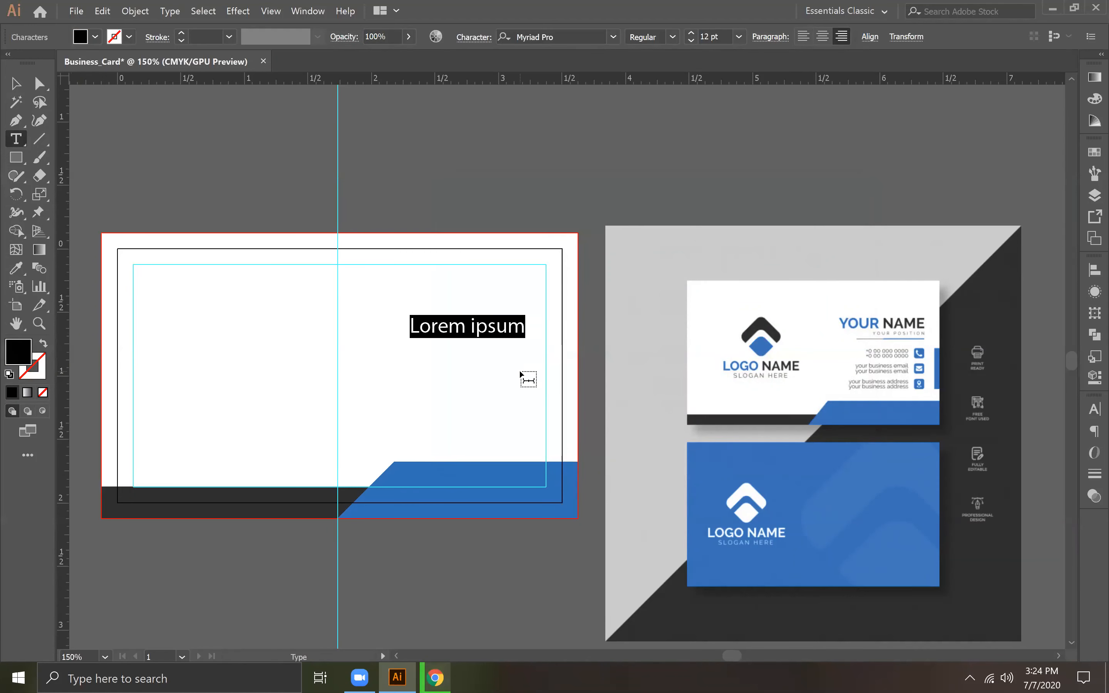
pyautogui.write('Jhon')
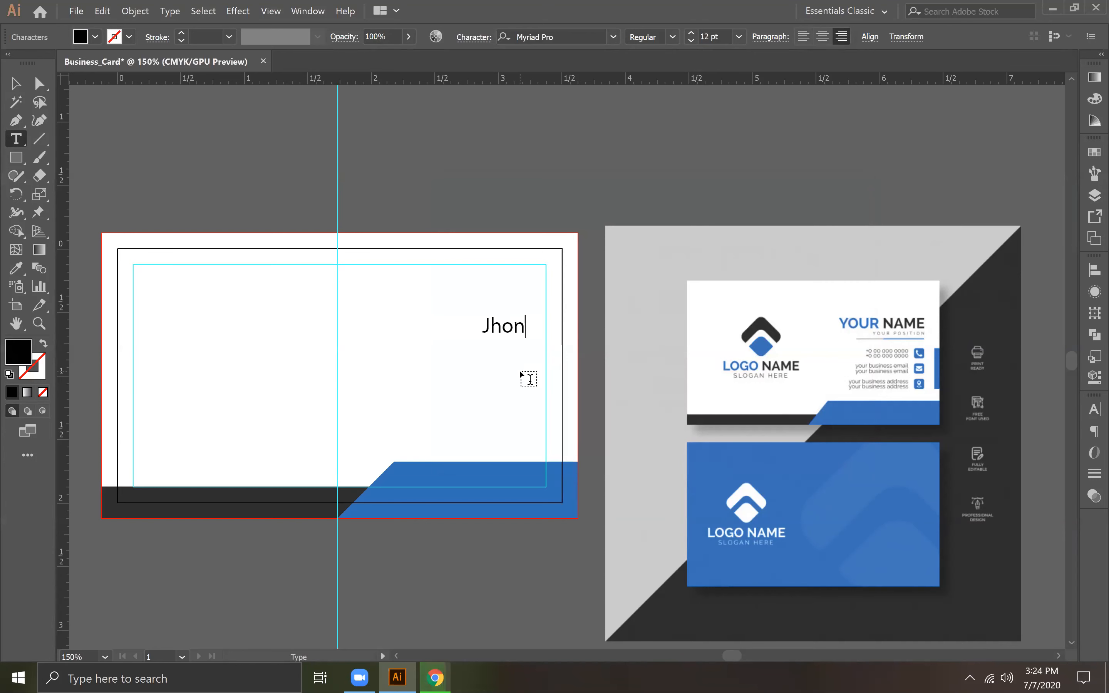
pyautogui.write(' Doe')
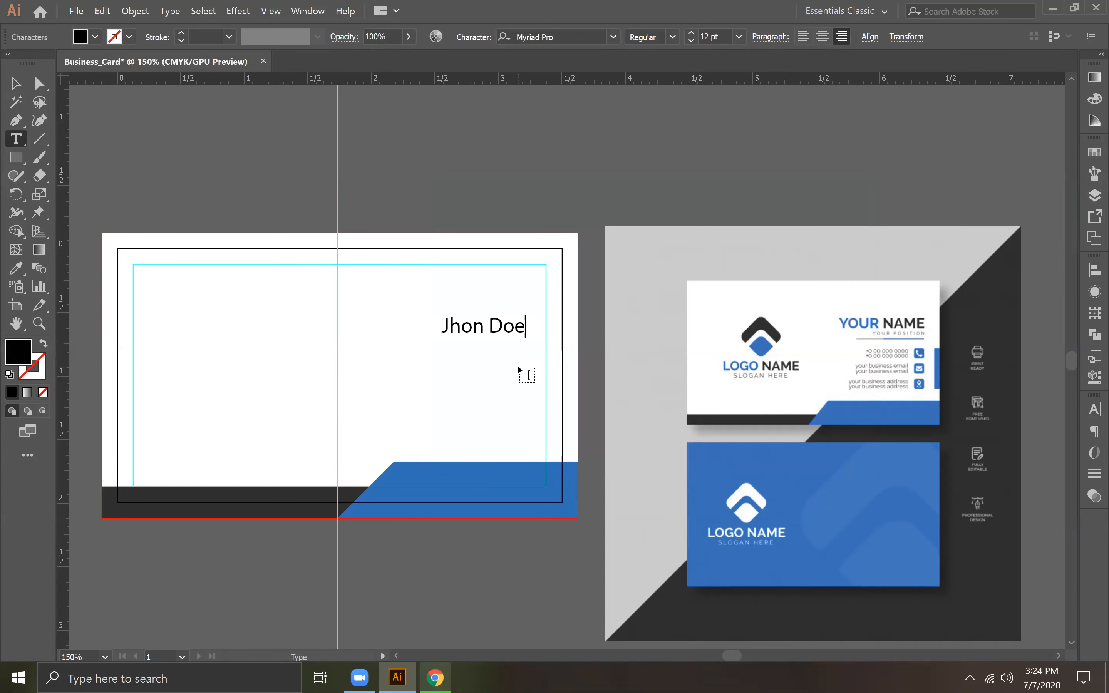
# Step: Set the whole name line in the font Lato Black
pyautogui.moveTo(441, 327); pyautogui.dragTo(604, 324)
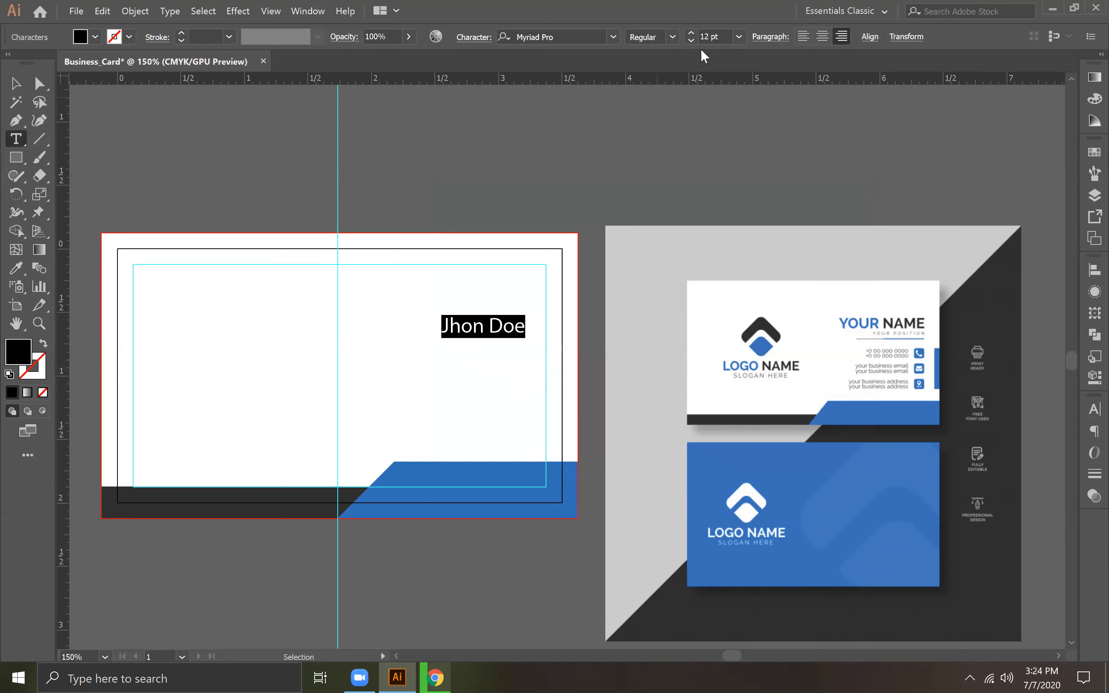
pyautogui.click(556, 34)
pyautogui.write('lato')
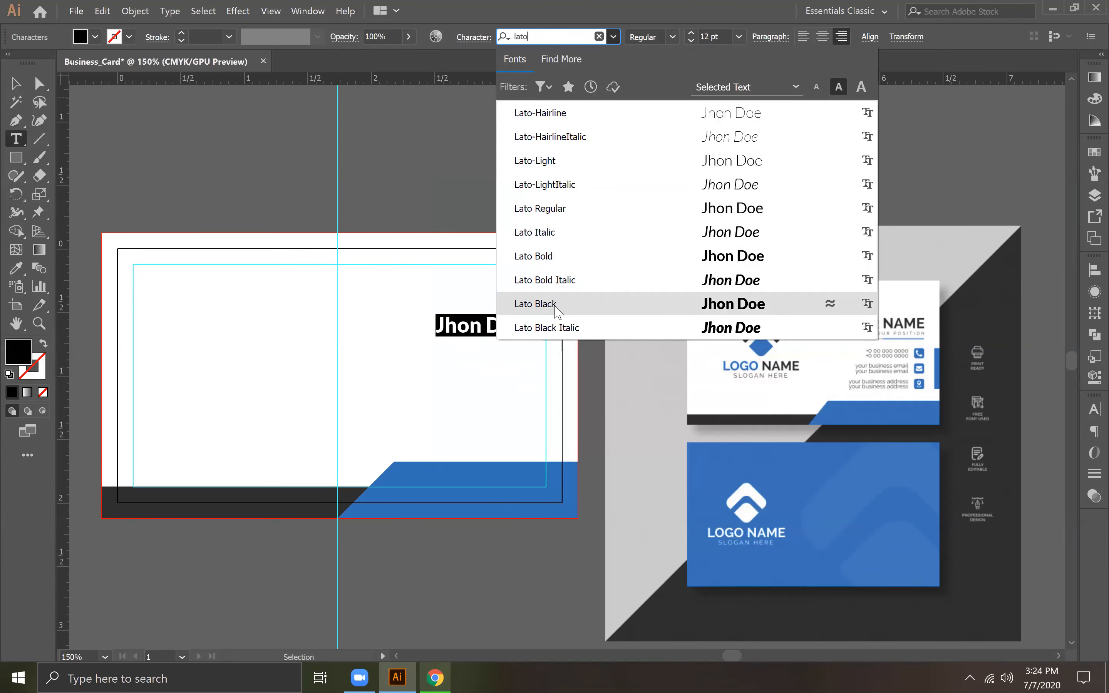
pyautogui.click(550, 303)
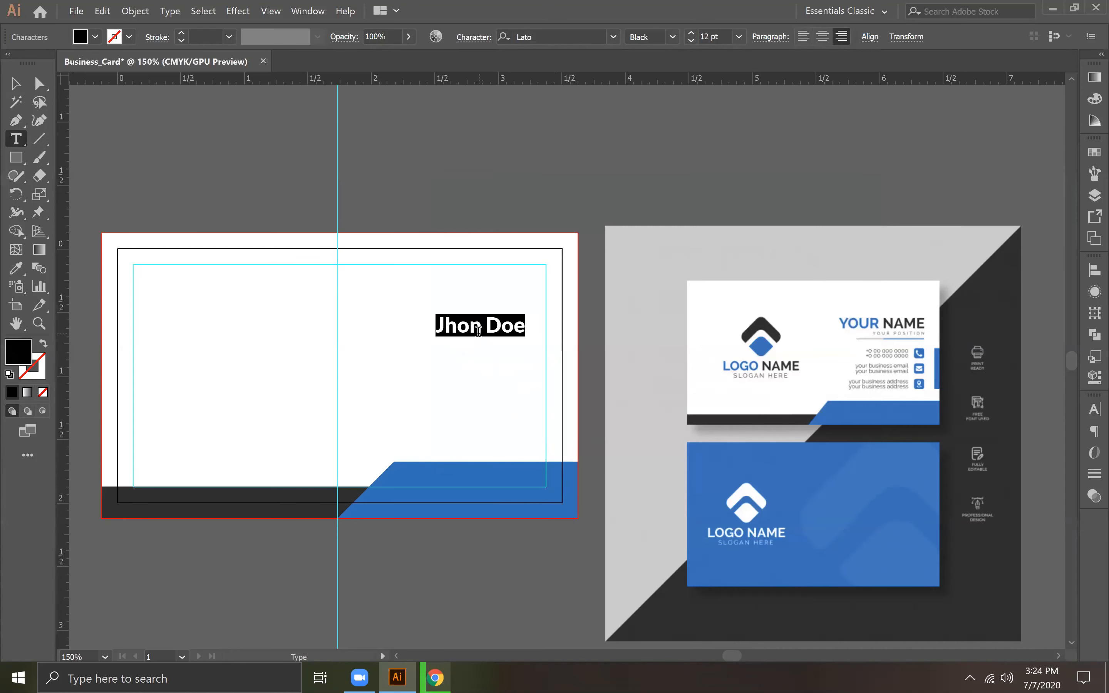
# Step: Recolour only the first name with the blue sampled from the slanted shape on the card
pyautogui.moveTo(480, 330); pyautogui.dragTo(431, 331)
pyautogui.click(16, 268)
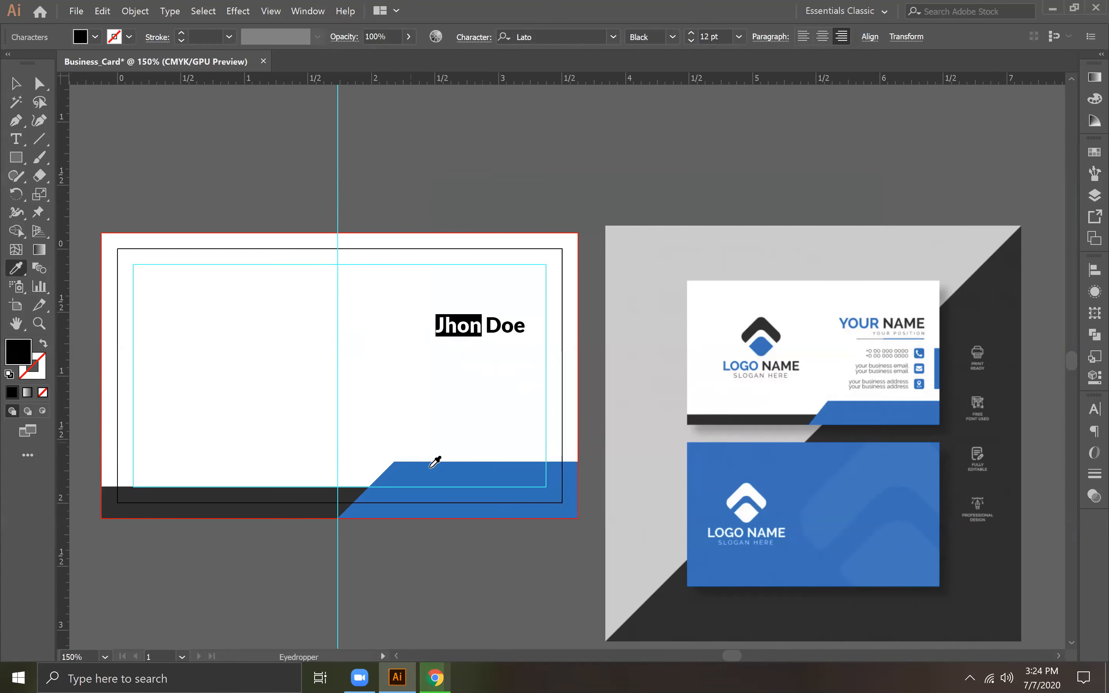
pyautogui.click(441, 468)
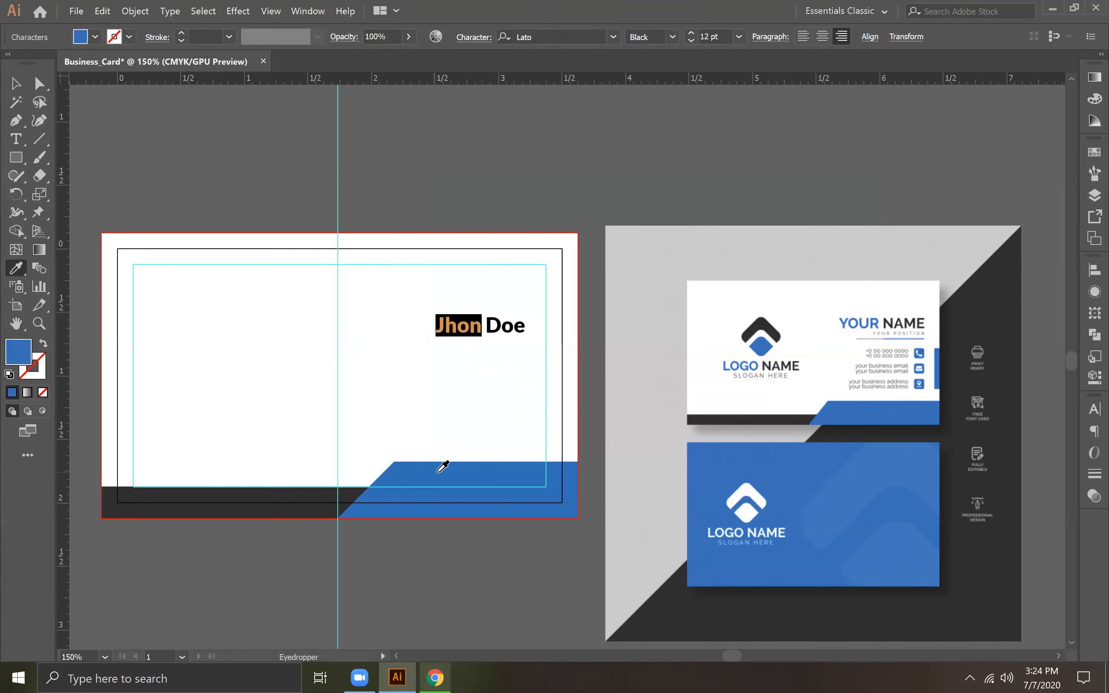
# Step: Add a second line reading "Manager" below the name in the same text object
pyautogui.press('t')
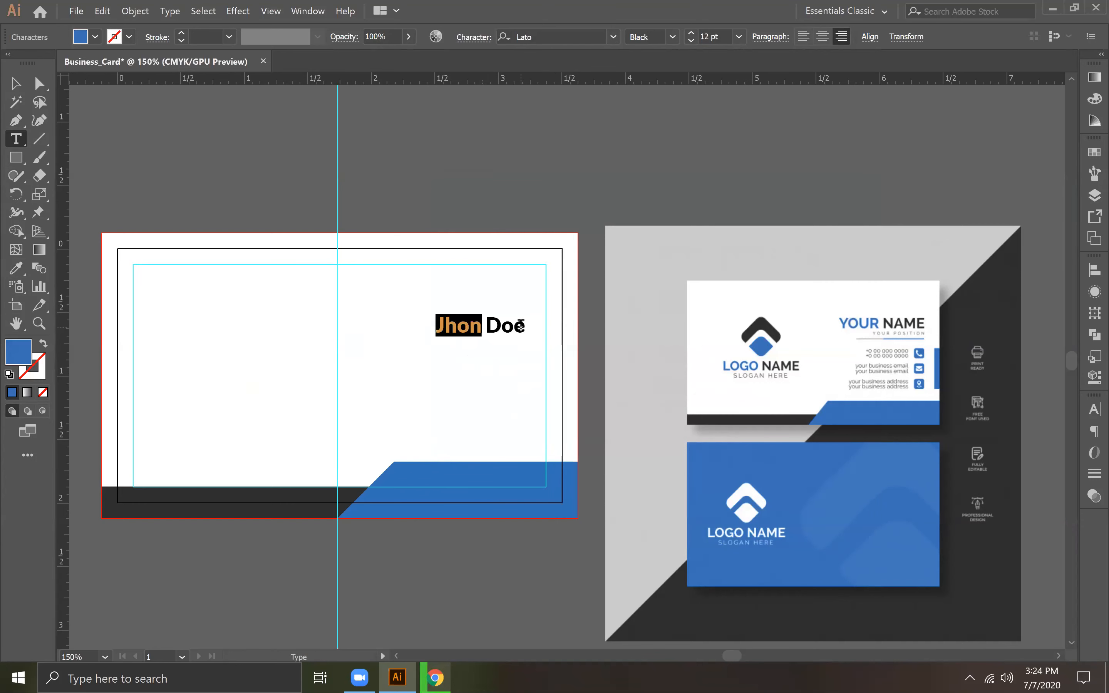
pyautogui.click(621, 397)
pyautogui.press('Return')
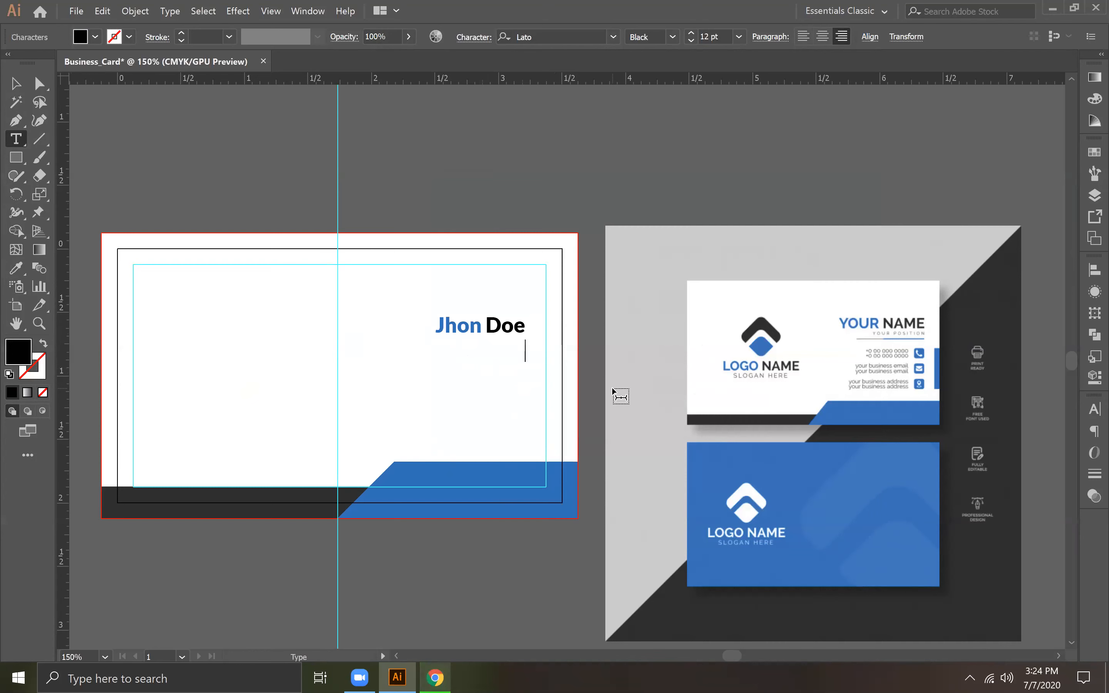
pyautogui.write('Manager')
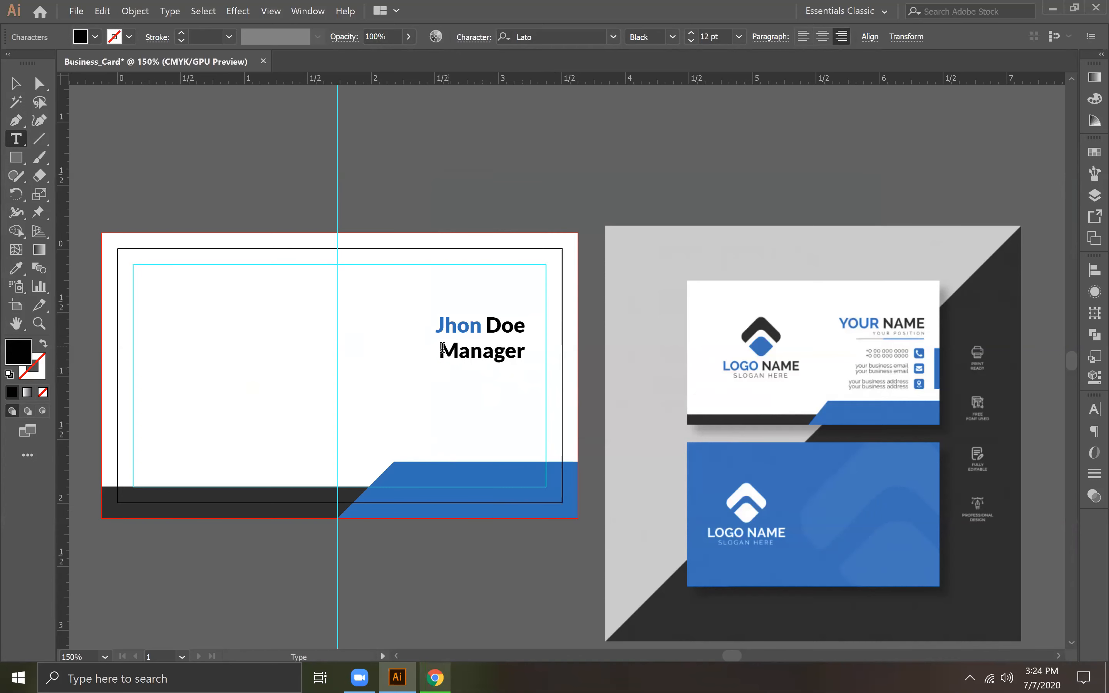
# Step: Set the "Manager" line to 8 pt Lato Regular and deselect the text
pyautogui.moveTo(438, 351); pyautogui.dragTo(586, 362)
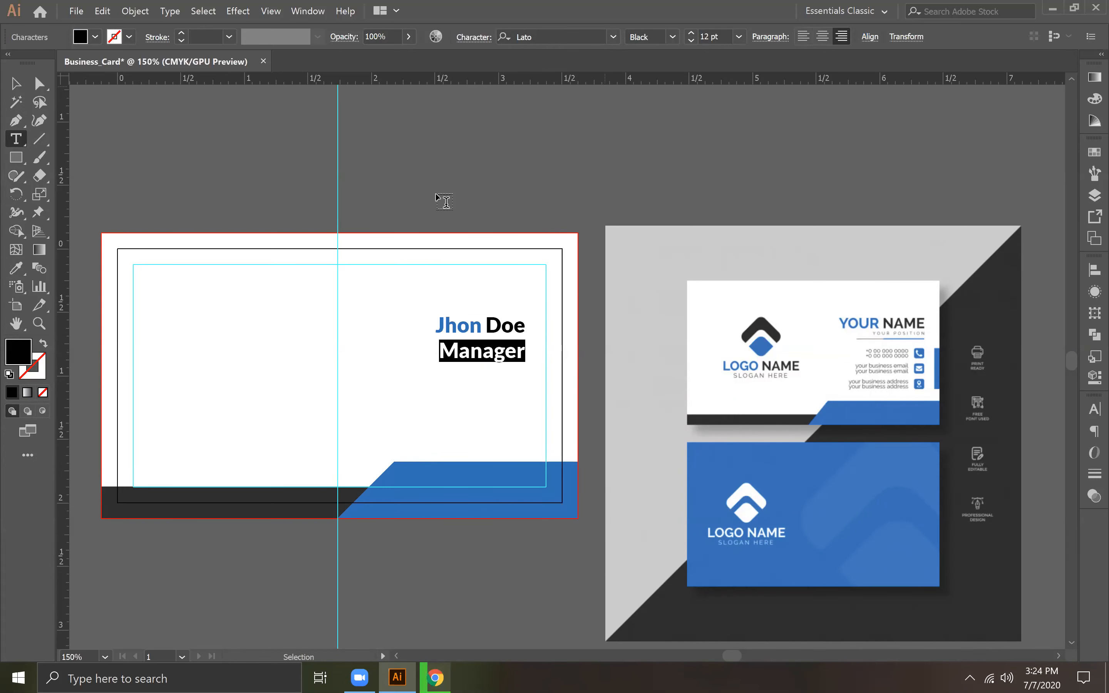
pyautogui.moveTo(437, 325); pyautogui.dragTo(574, 325)
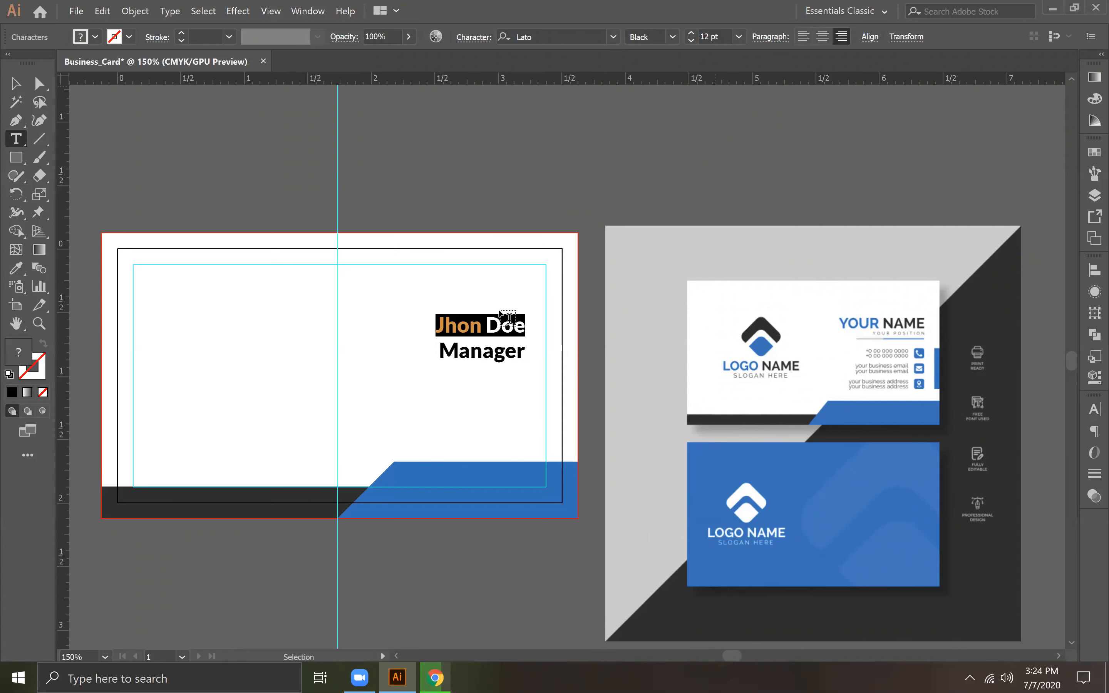
pyautogui.moveTo(441, 354); pyautogui.dragTo(542, 371)
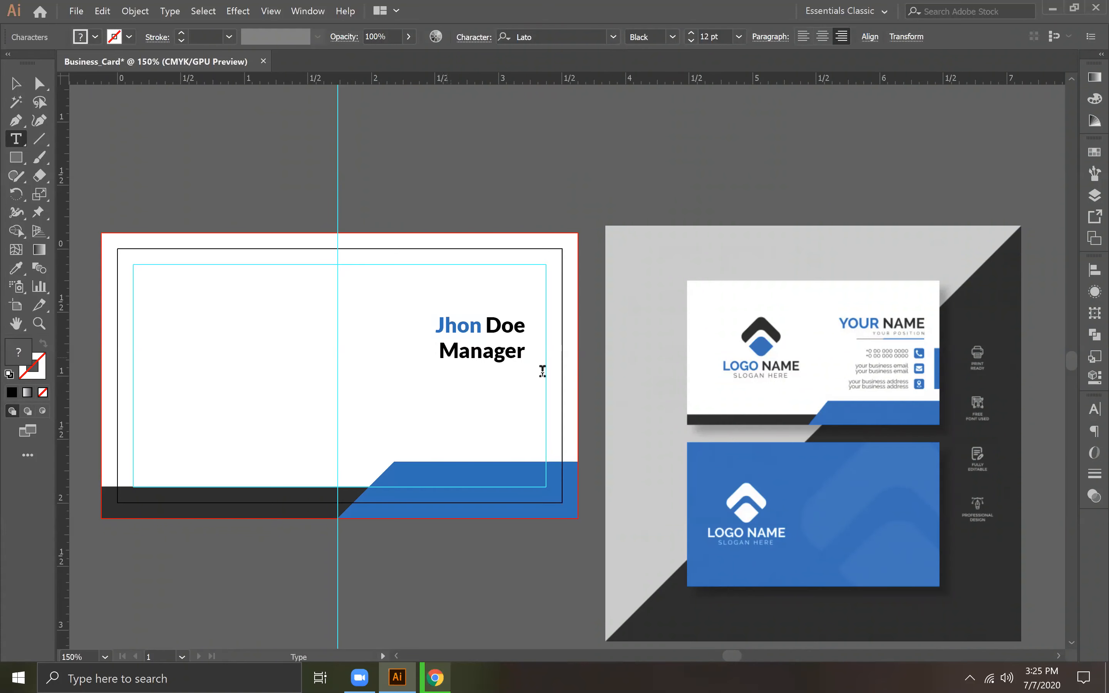
pyautogui.click(739, 37)
pyautogui.click(760, 108)
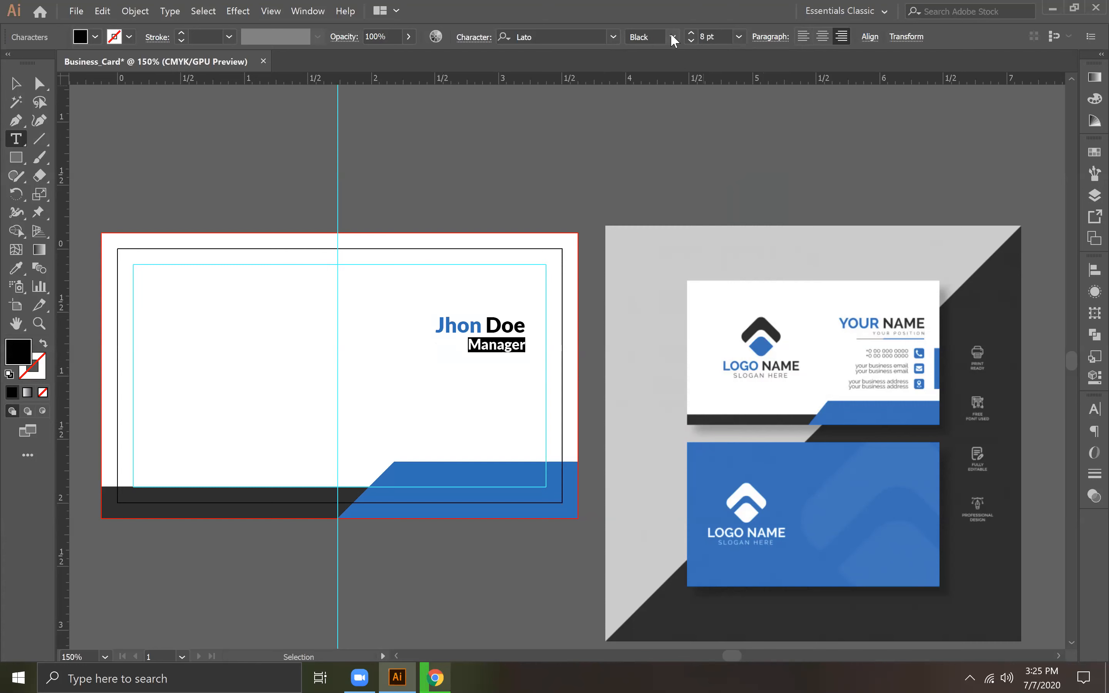
pyautogui.click(672, 37)
pyautogui.click(656, 121)
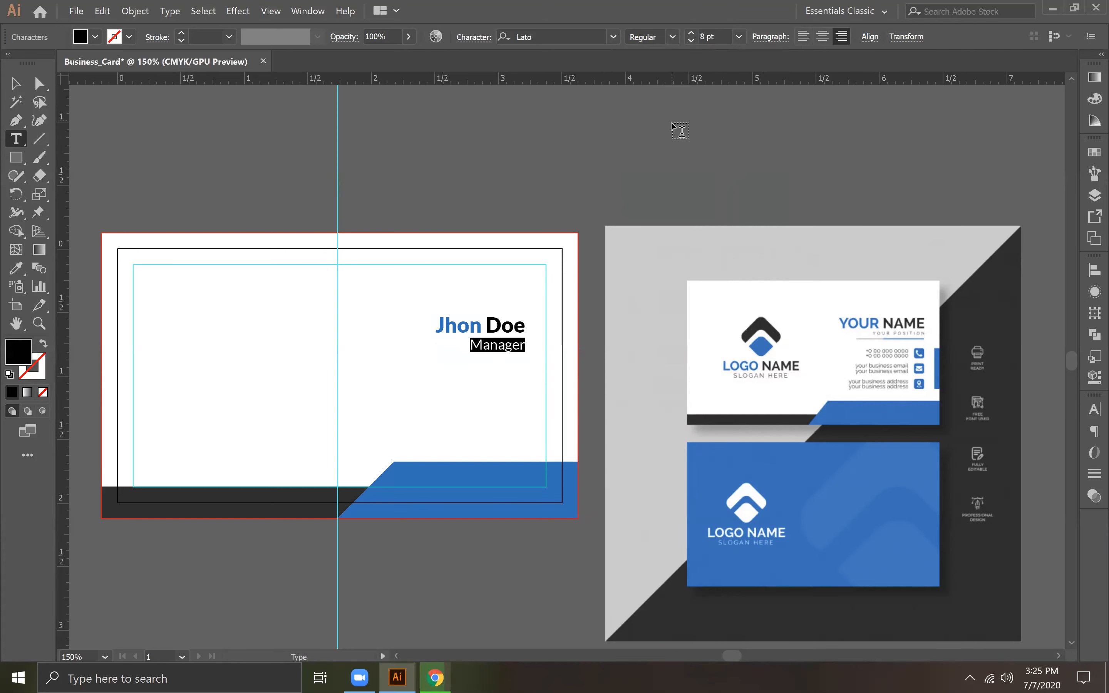
pyautogui.click(15, 83)
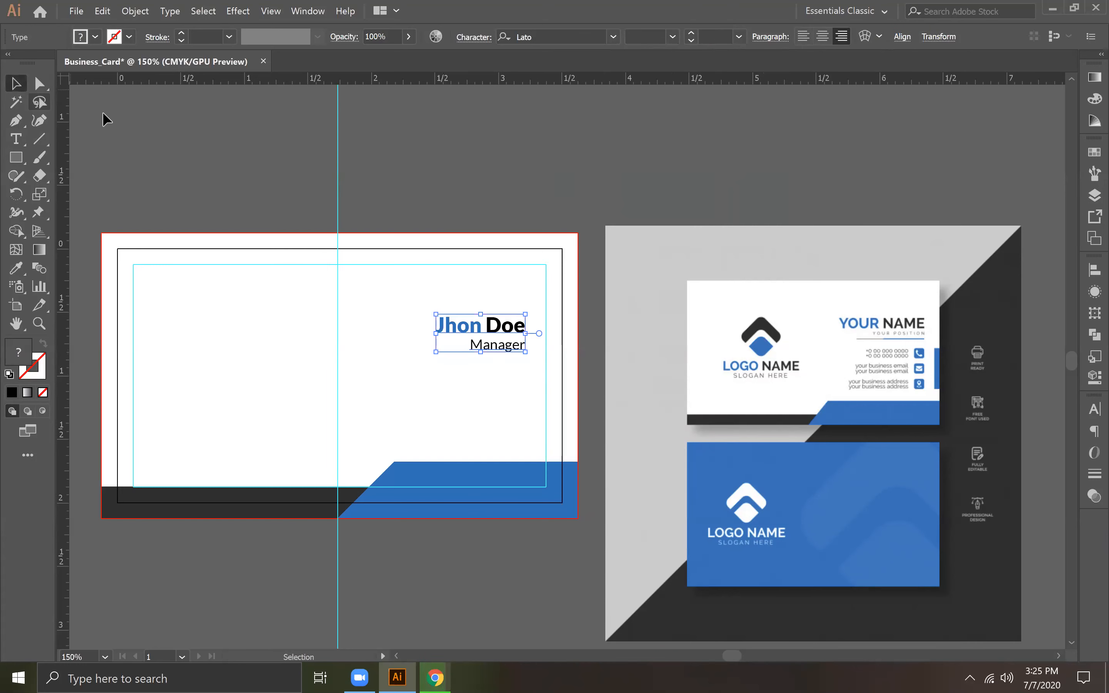
pyautogui.click(440, 151)
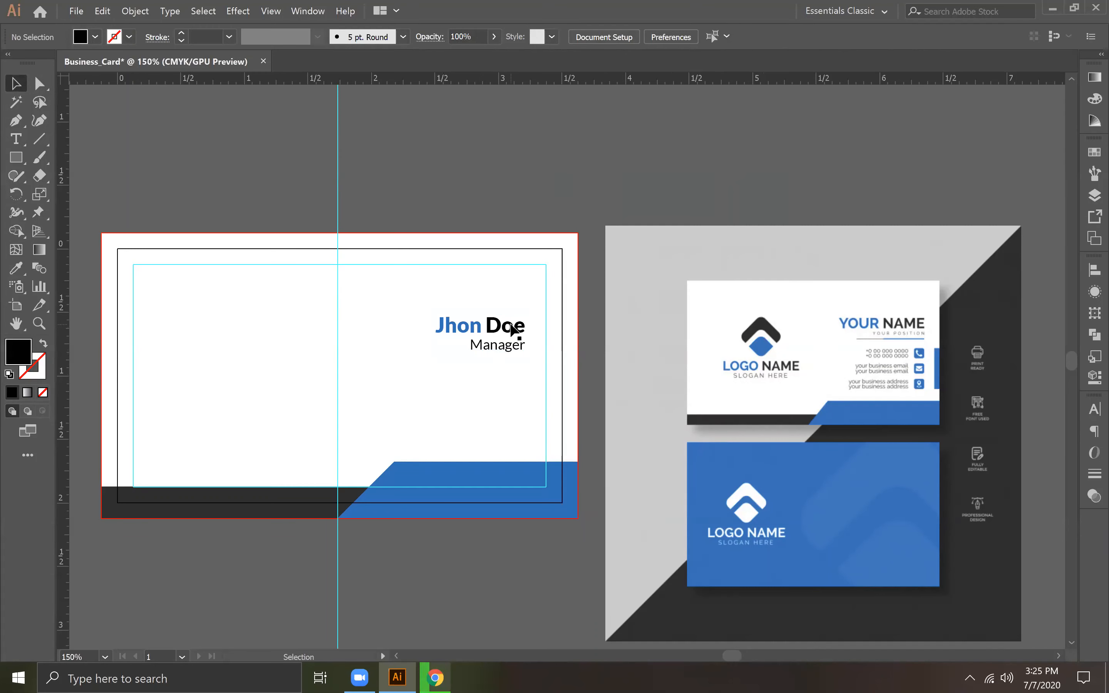
# Step: Set the tracking of the "Manager" line to 100 and deselect the text
pyautogui.click(514, 348)
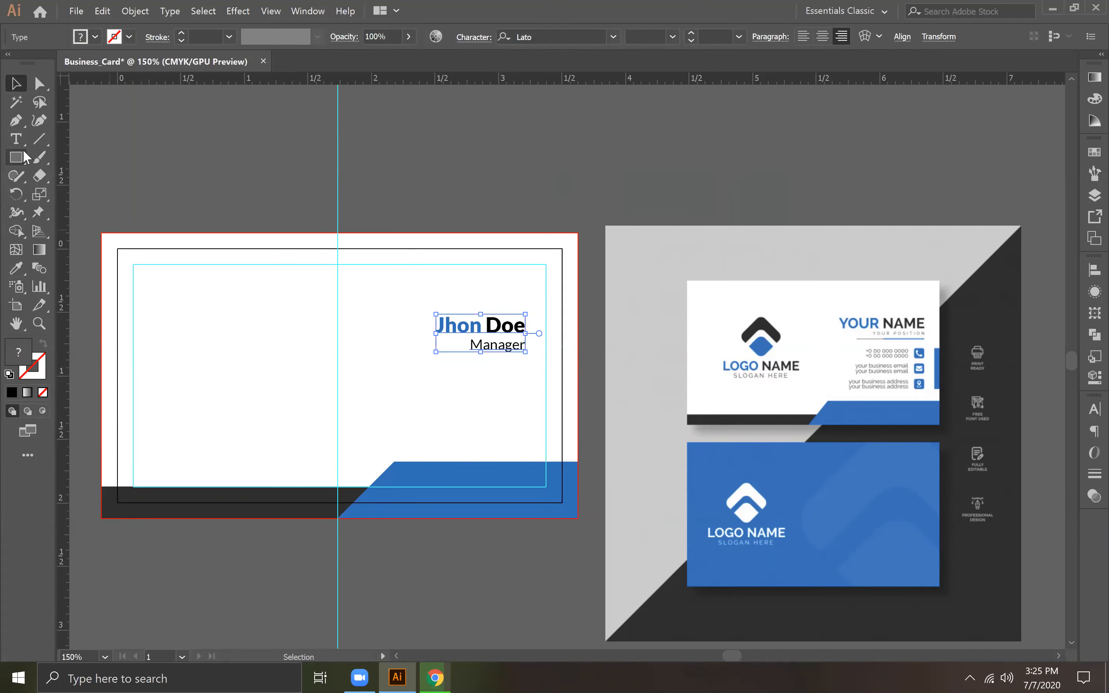
pyautogui.click(16, 138)
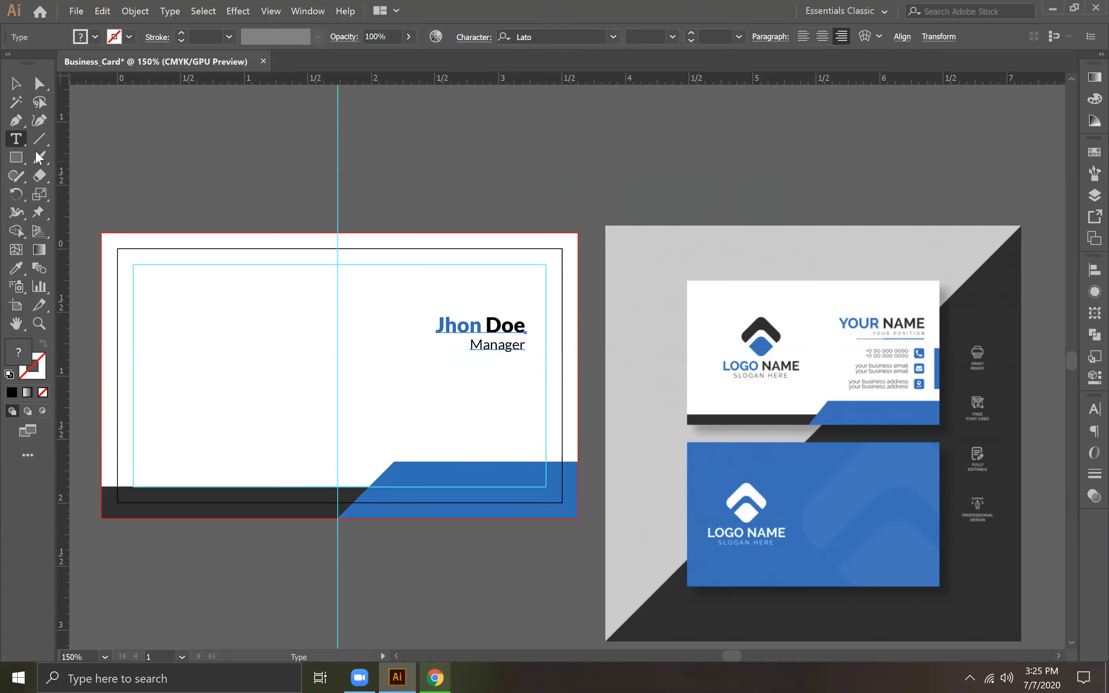
pyautogui.moveTo(472, 344); pyautogui.dragTo(526, 346)
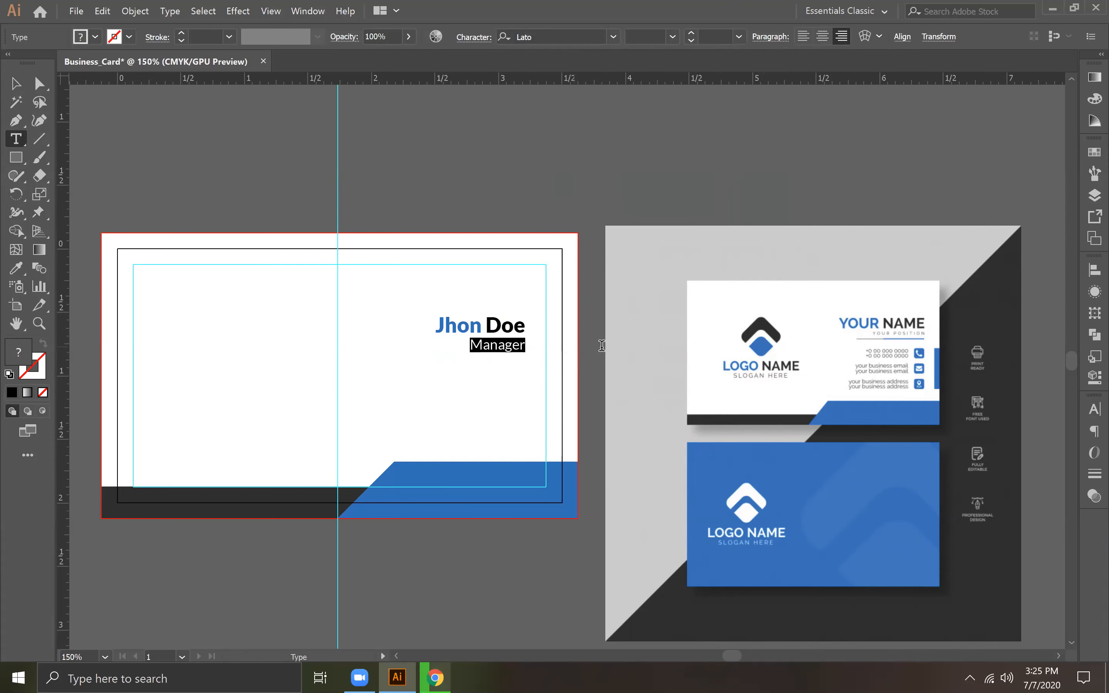
pyautogui.click(308, 11)
pyautogui.moveTo(383, 619)
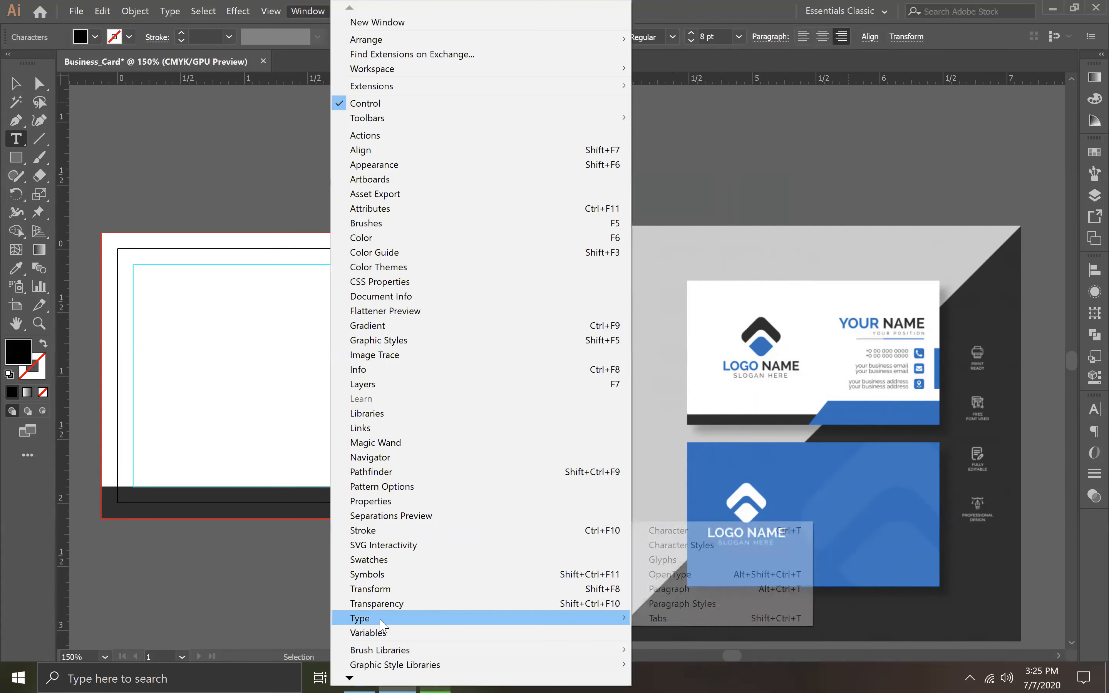
pyautogui.click(681, 537)
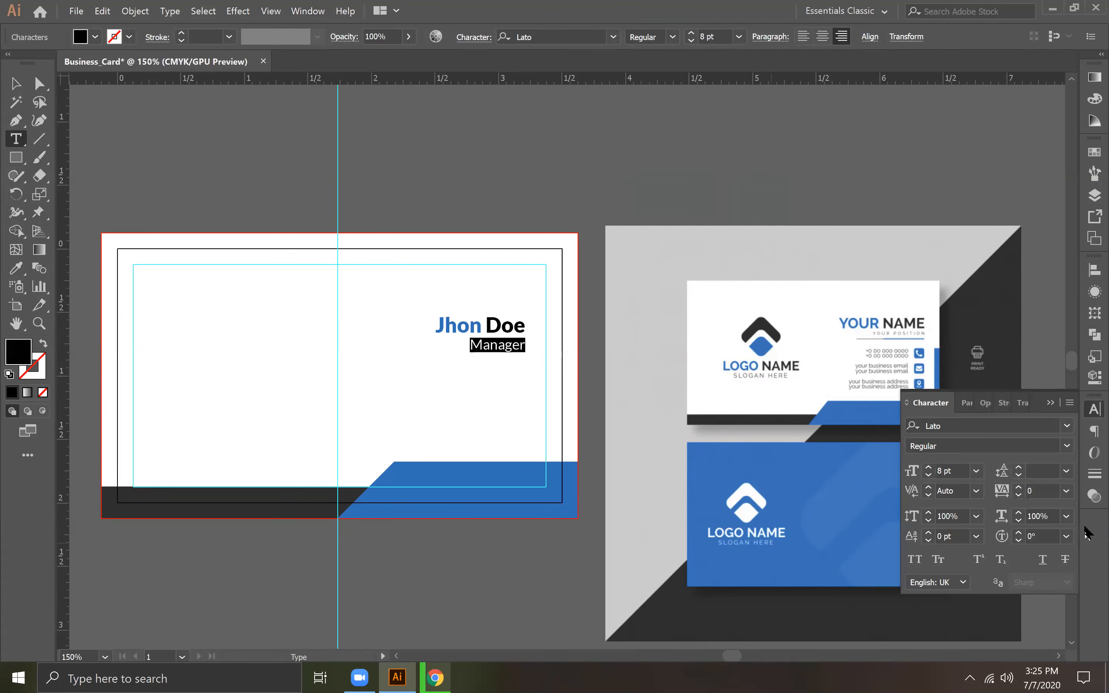
pyautogui.click(1020, 488)
pyautogui.click(1019, 488)
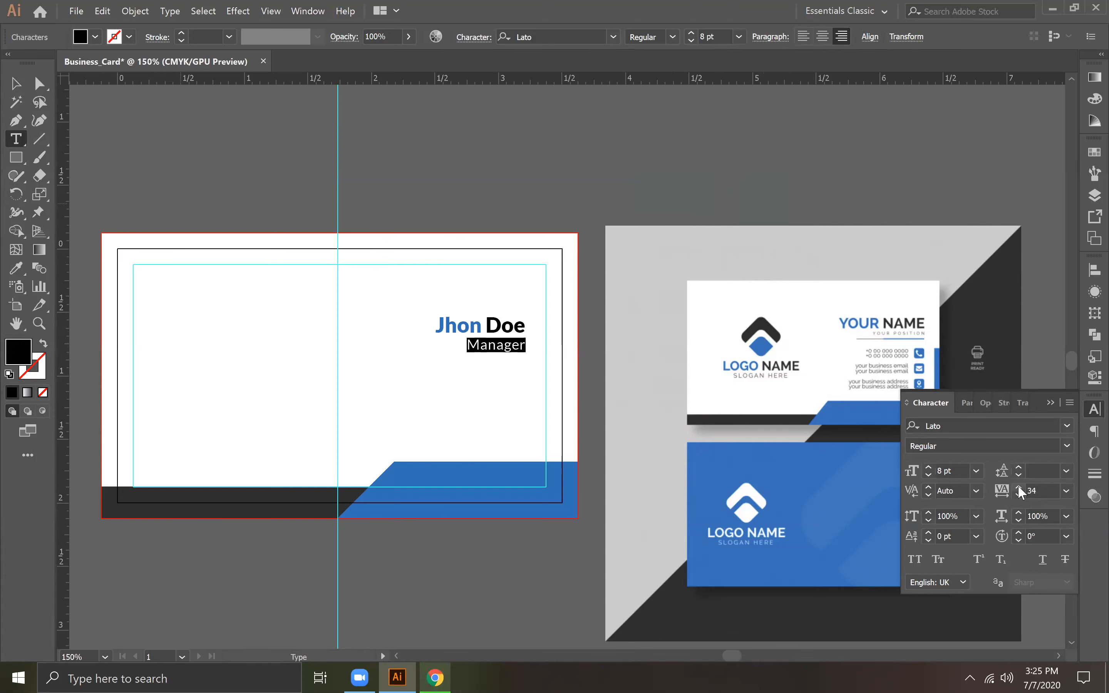
pyautogui.click(1067, 491)
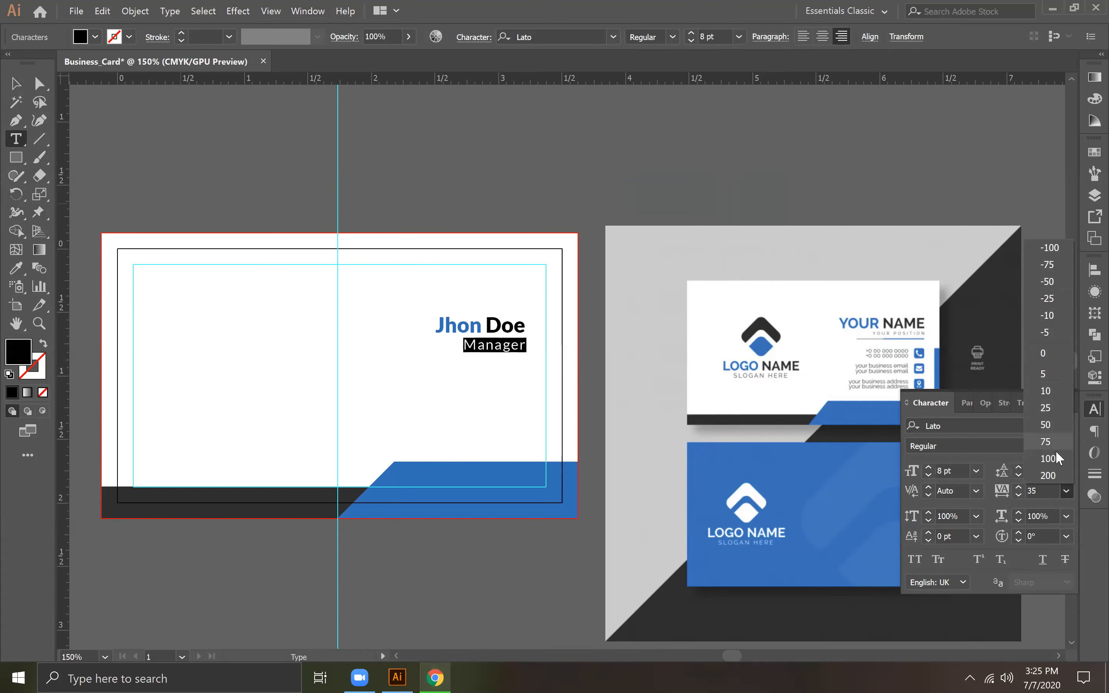
pyautogui.click(1049, 459)
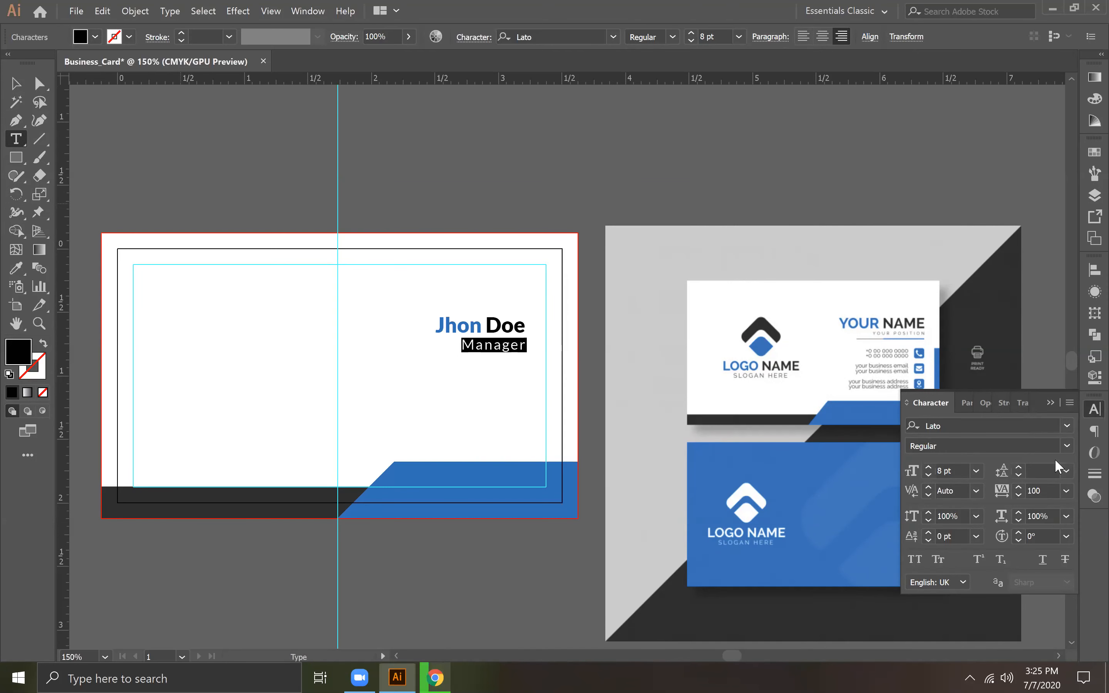
pyautogui.click(19, 89)
pyautogui.click(616, 185)
# Step: Move the name and job title text right and slightly down, close to the card's right safety guide, and deselect it
pyautogui.click(503, 336)
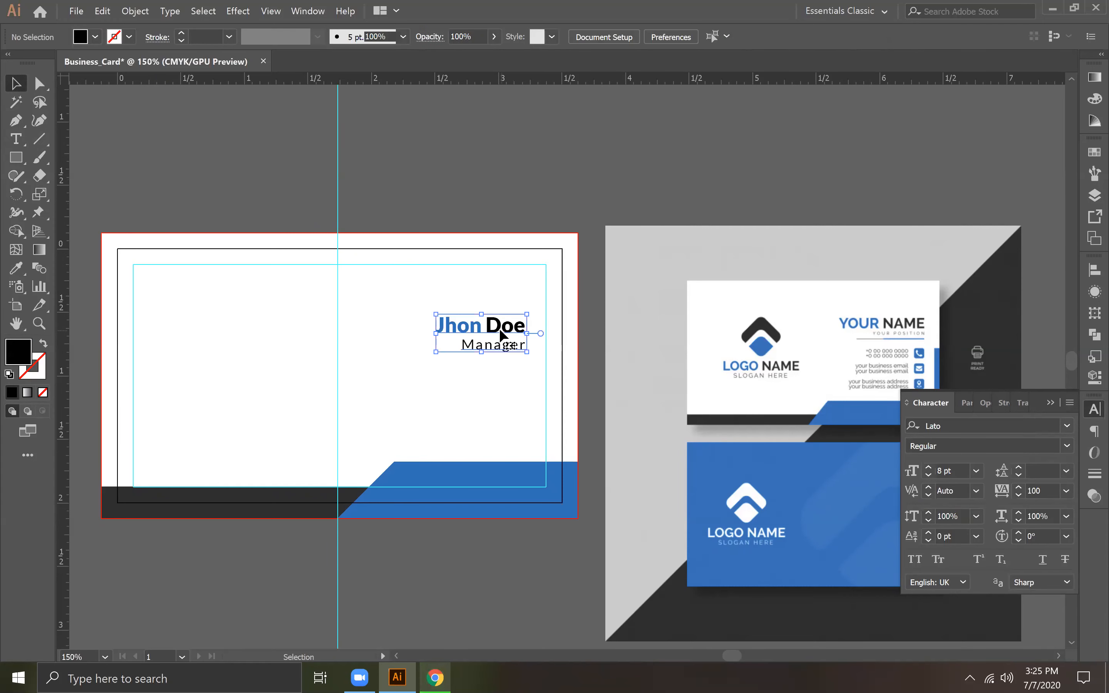
pyautogui.moveTo(498, 336)
pyautogui.mouseDown()
pyautogui.moveTo(515, 347)
pyautogui.moveTo(515, 336)
pyautogui.mouseUp()
pyautogui.click(573, 207)
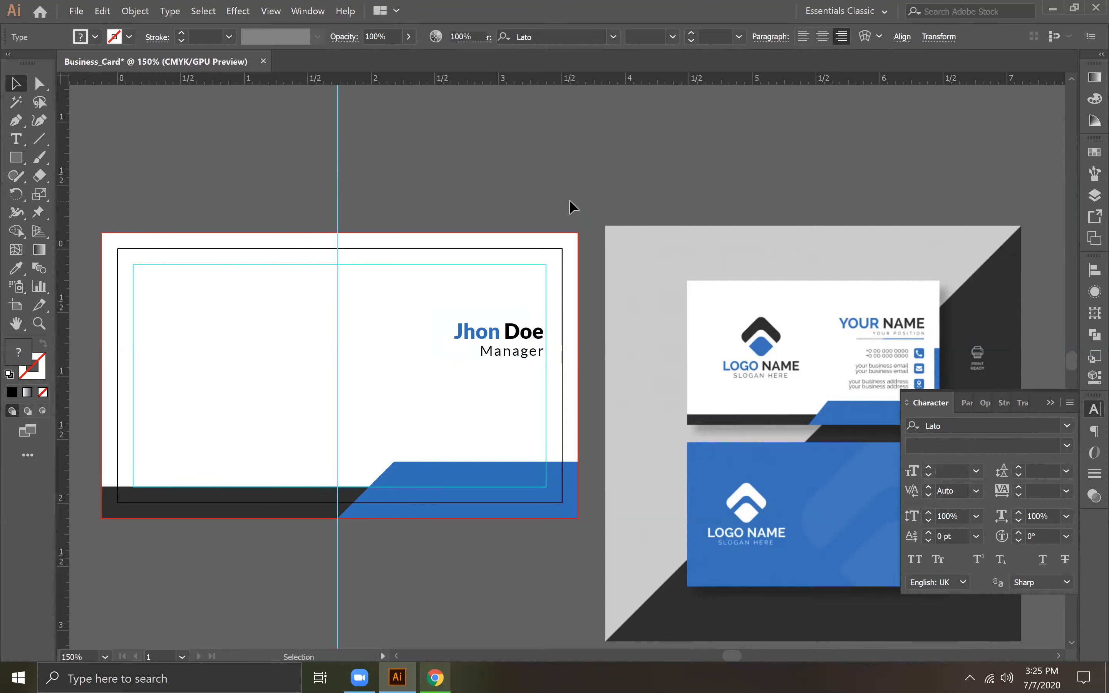
# Step: Draw a very thin black rounded rectangle as a divider line under the "Manager" text, about as wide as the name
pyautogui.hotkey('ctrl', '=')
pyautogui.hotkey('ctrl', '=')
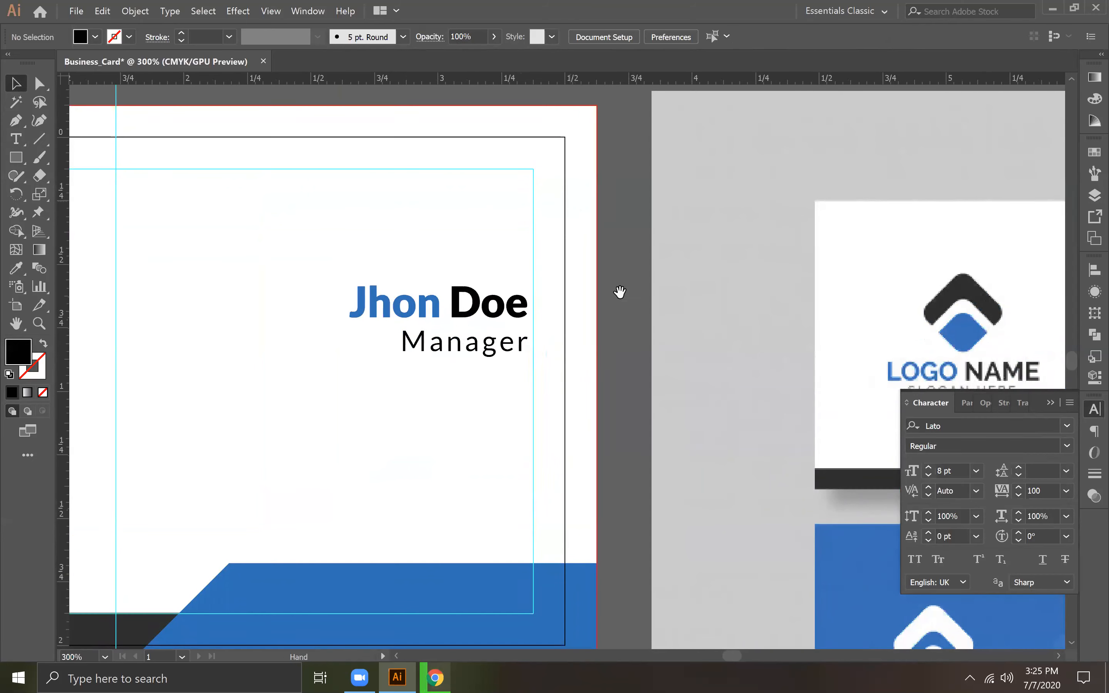
pyautogui.moveTo(419, 333); pyautogui.dragTo(446, 341)
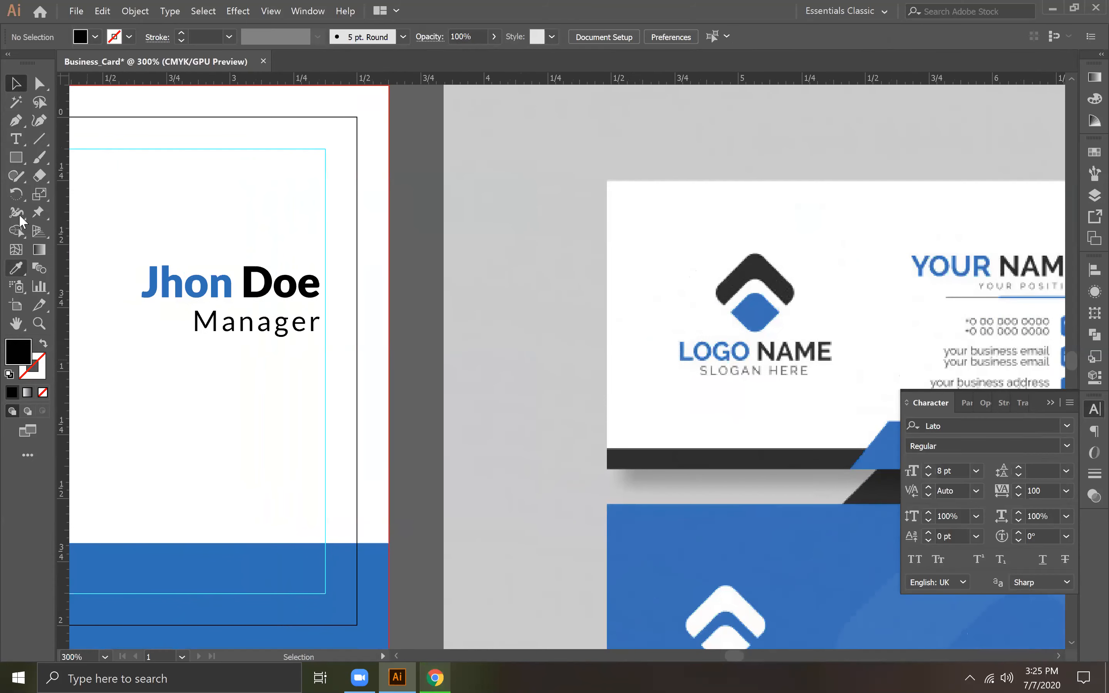
pyautogui.moveTo(19, 157); pyautogui.dragTo(91, 173)
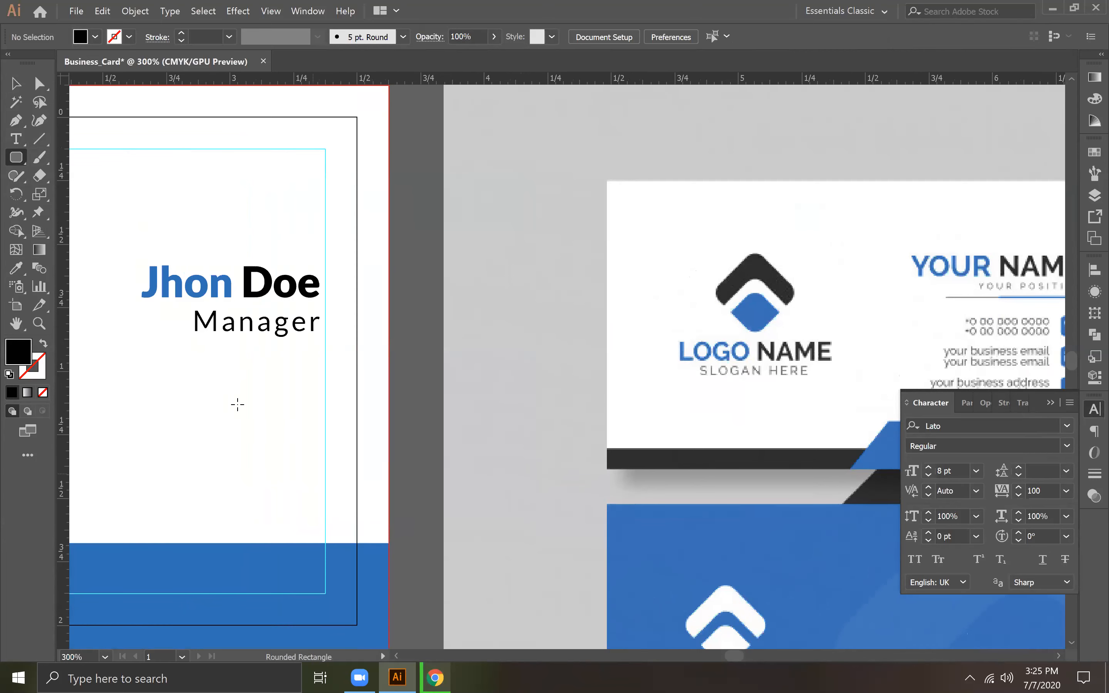
pyautogui.moveTo(314, 349); pyautogui.dragTo(132, 348)
pyautogui.click(15, 83)
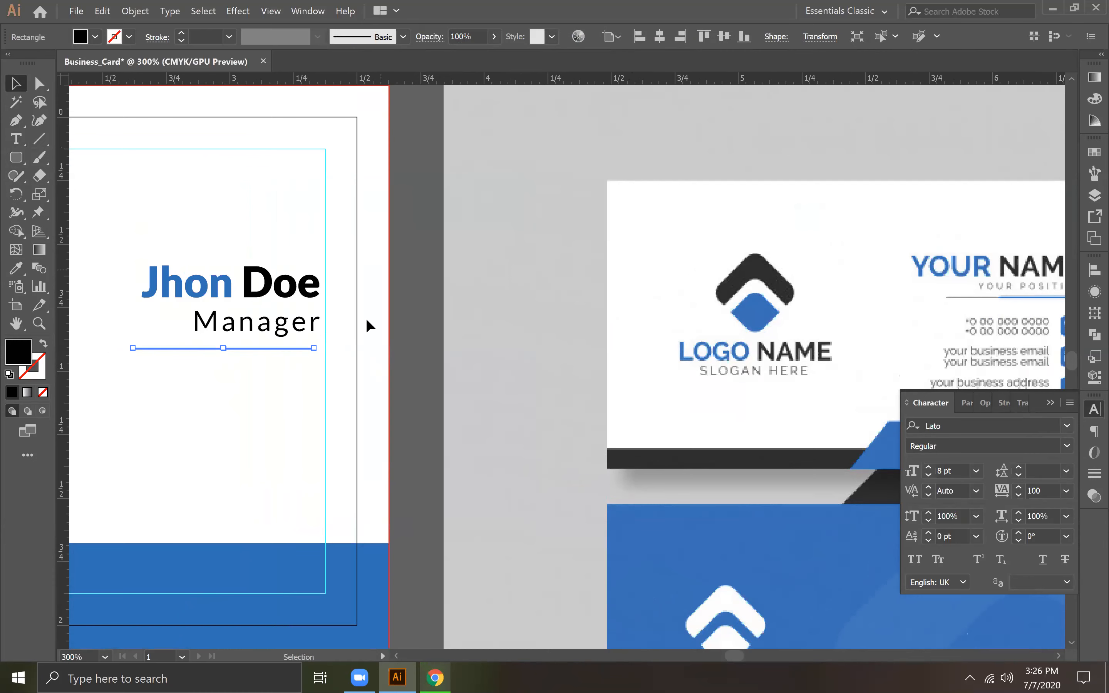
# Step: Right-align the divider line with the name and title text relative to the selection instead of the artboard, and deselect them
pyautogui.click(292, 321)
pyautogui.keyDown('shift'); pyautogui.click(269, 348); pyautogui.keyUp('shift')
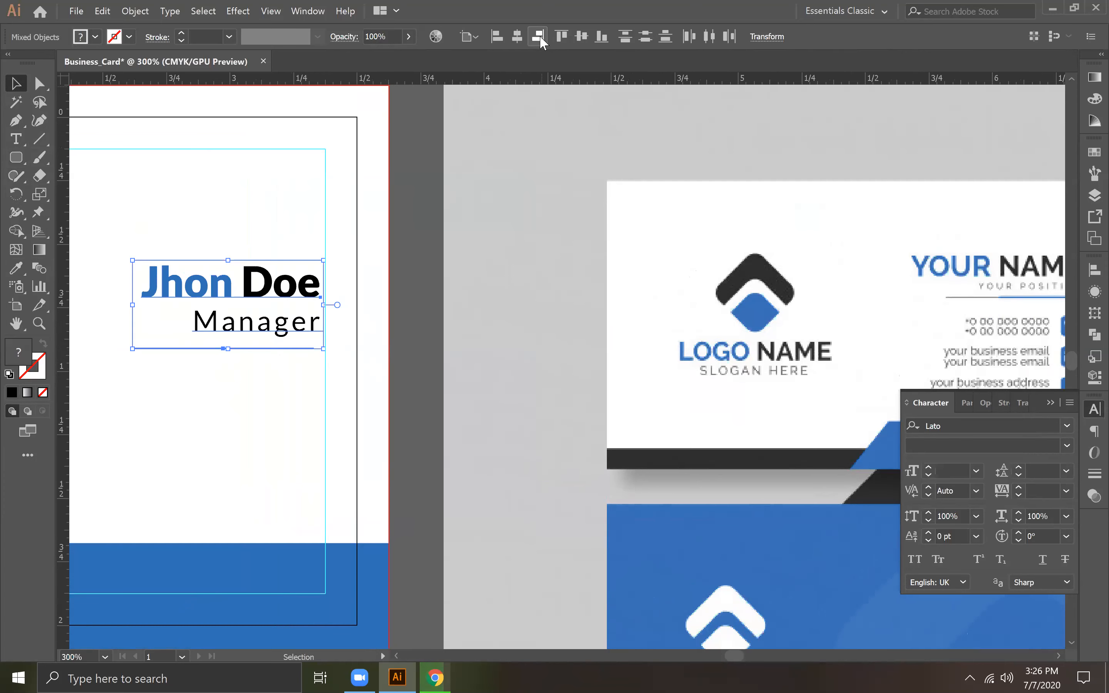
pyautogui.click(539, 36)
pyautogui.hotkey('ctrl', 'z')
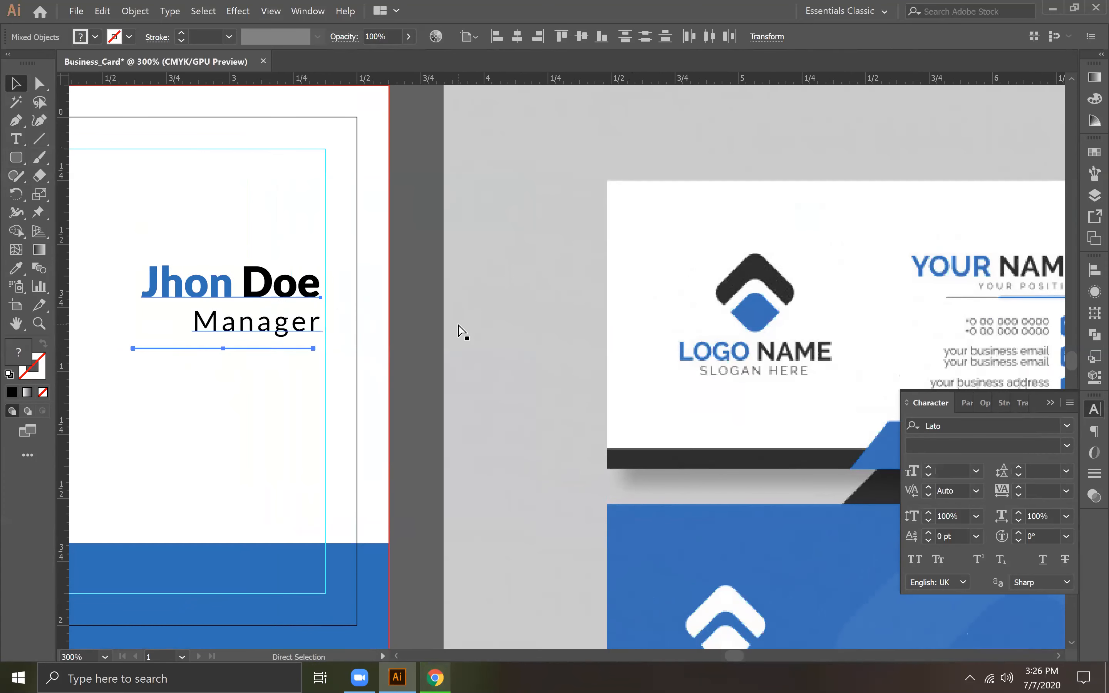
pyautogui.click(1093, 270)
pyautogui.click(1052, 395)
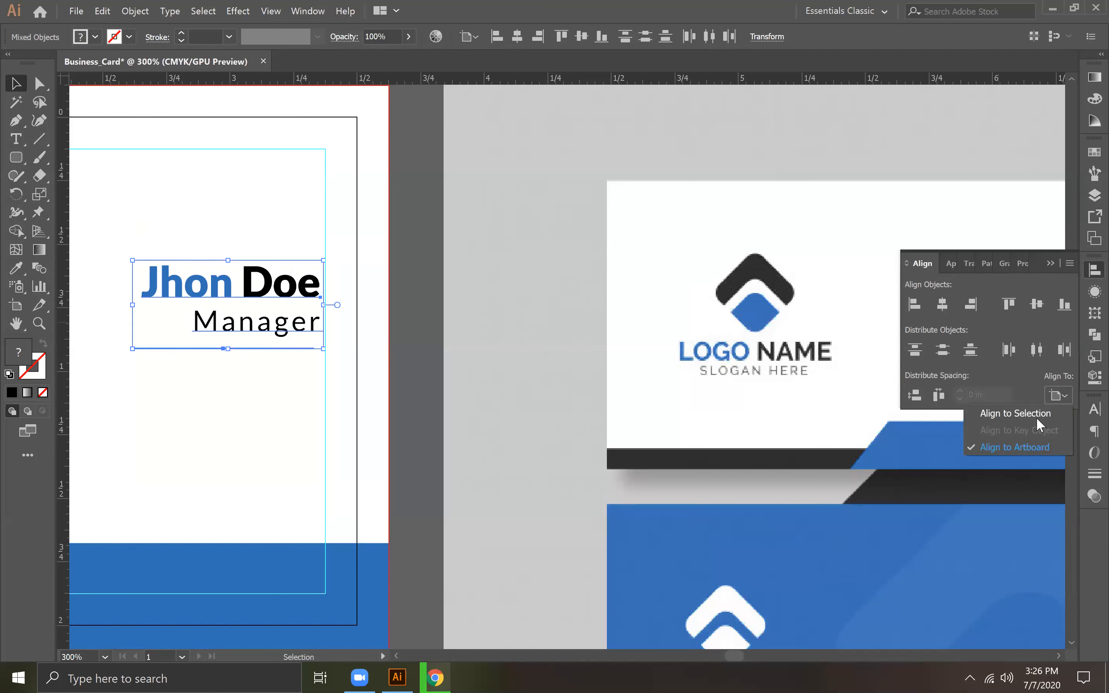
pyautogui.click(1016, 416)
pyautogui.click(537, 36)
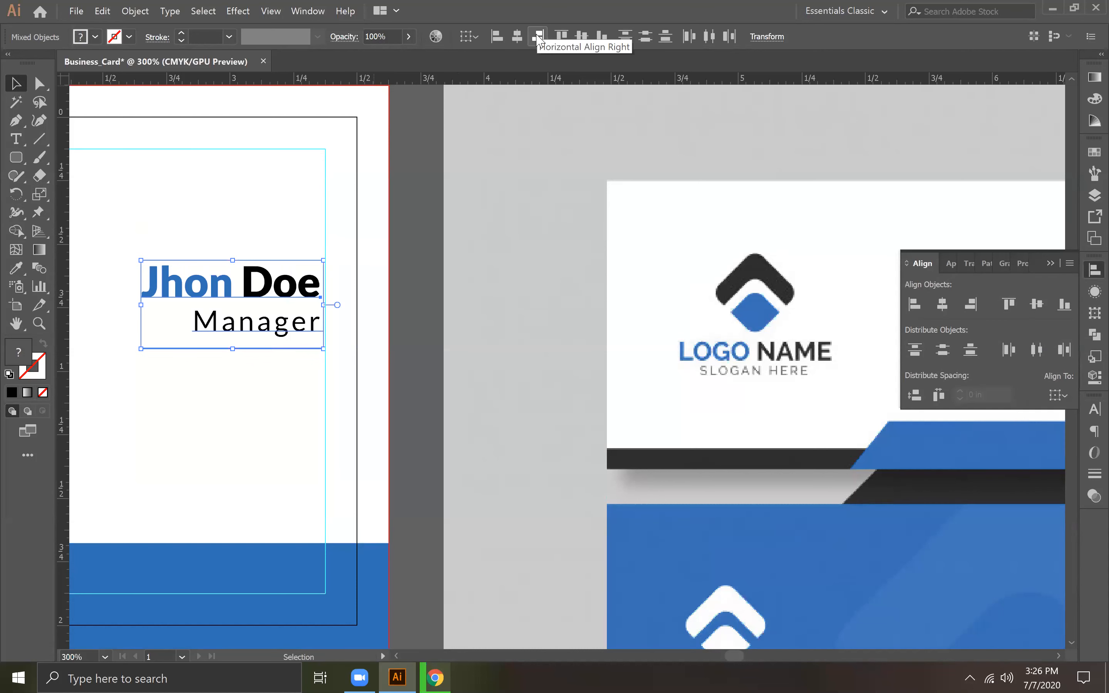
pyautogui.click(406, 327)
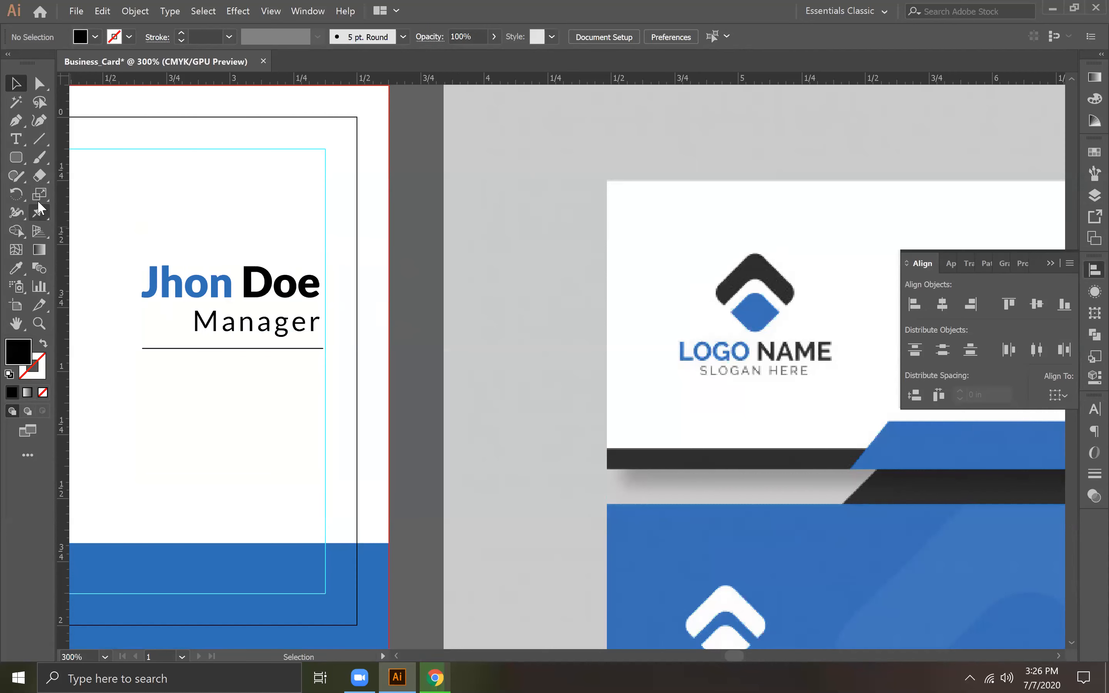
# Step: Duplicate the divider line just below the original and align the two copies to their common vertical centre
pyautogui.hotkey('ctrl', '+')
pyautogui.hotkey('ctrl', '+')
pyautogui.hotkey('ctrl', '+')
pyautogui.hotkey('ctrl', '+')
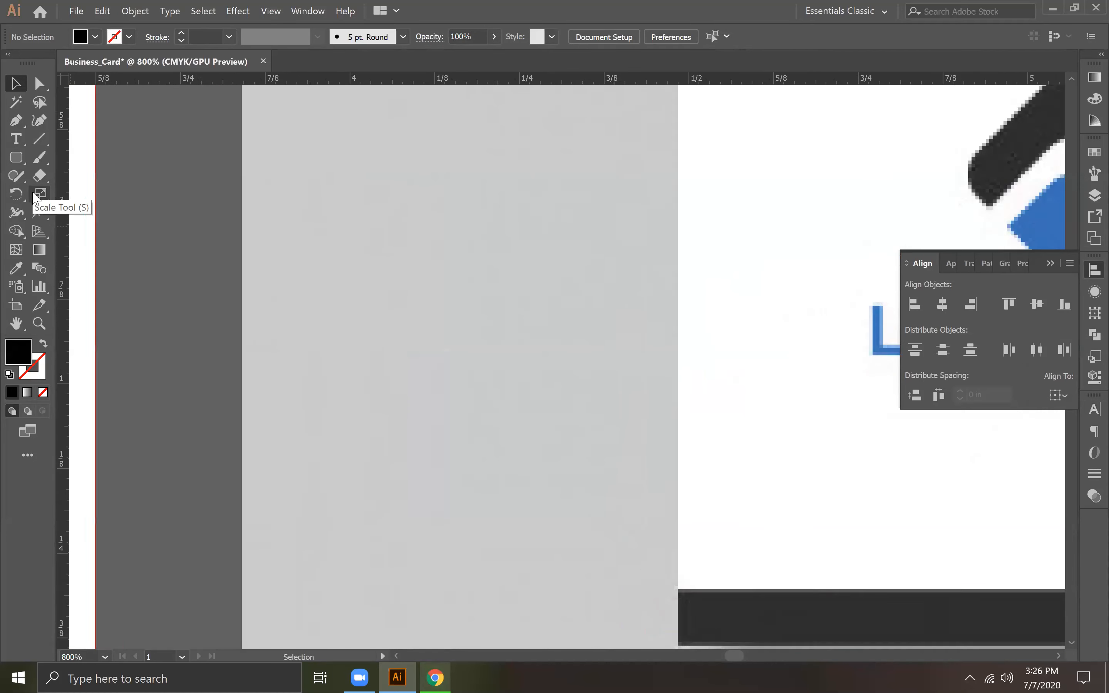
pyautogui.moveTo(316, 307); pyautogui.dragTo(871, 325)
pyautogui.moveTo(231, 253); pyautogui.dragTo(319, 255)
pyautogui.click(353, 314)
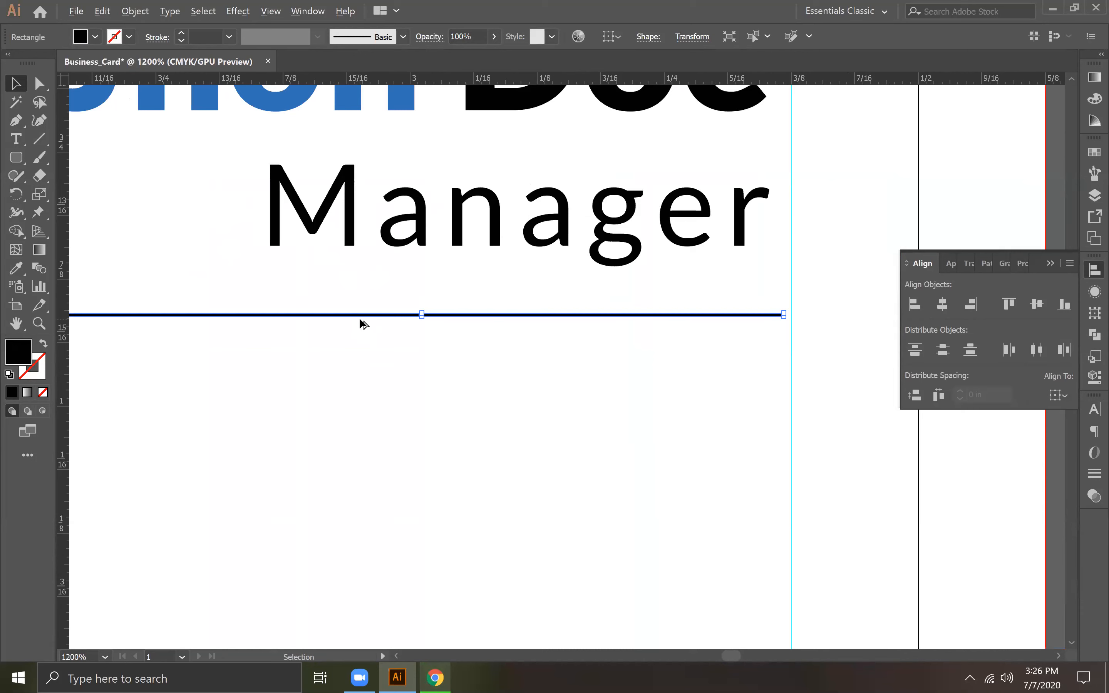
pyautogui.moveTo(359, 317); pyautogui.dragTo(360, 370)
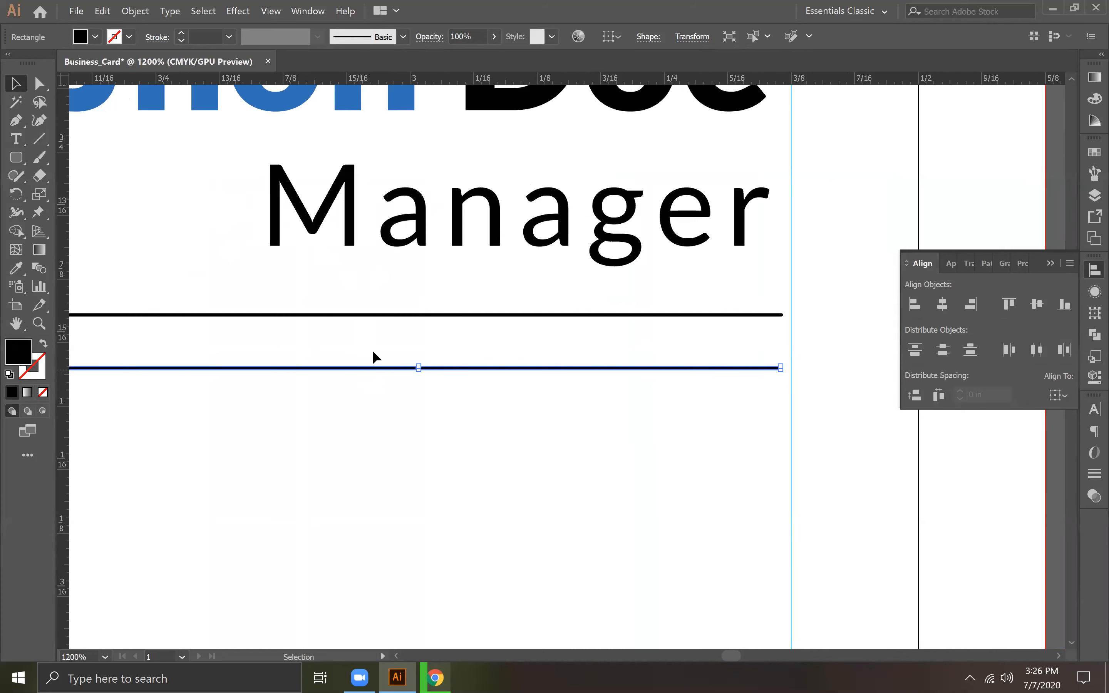
pyautogui.moveTo(374, 292); pyautogui.dragTo(418, 393)
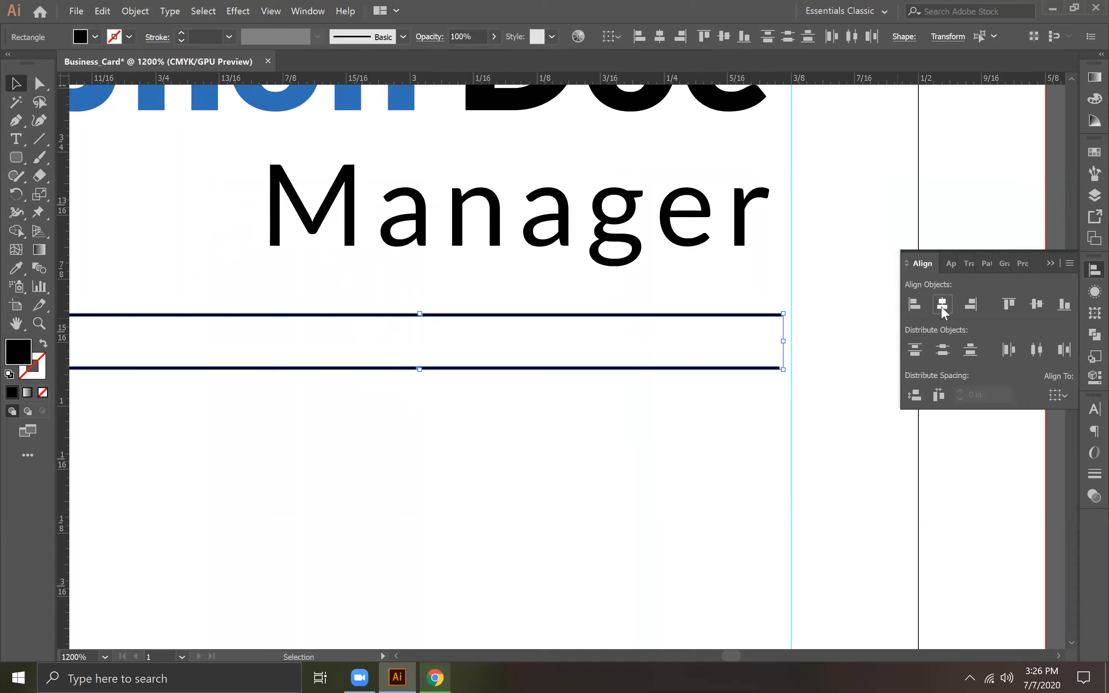
pyautogui.click(1037, 304)
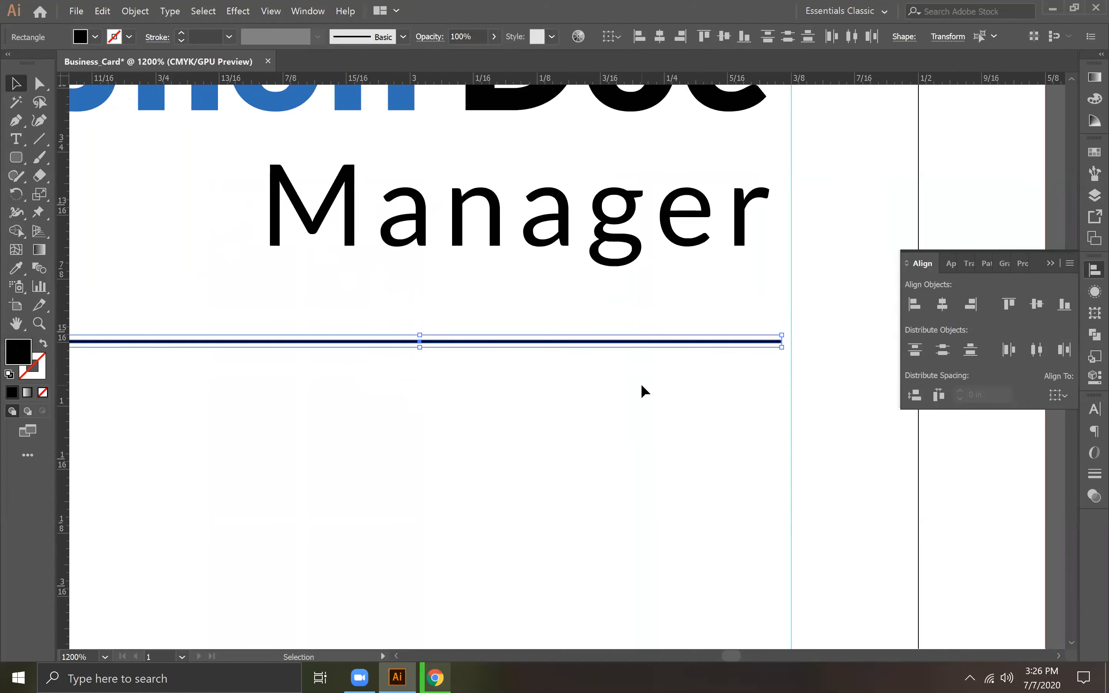
# Step: Select only the upper copy of the overlapping divider lines to adjust it from its left end
pyautogui.click(596, 355)
pyautogui.click(598, 341)
pyautogui.press('space')
pyautogui.moveTo(424, 378); pyautogui.dragTo(728, 383)
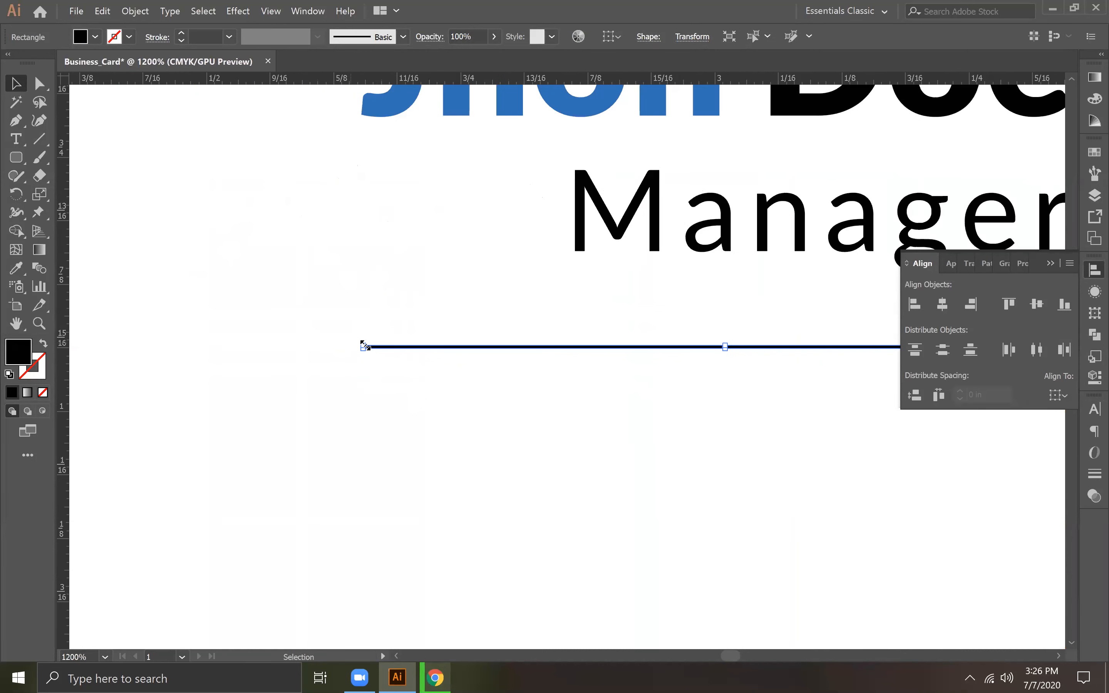
pyautogui.hotkey('ctrl', '+')
pyautogui.hotkey('ctrl', '+')
pyautogui.hotkey('ctrl', '+')
pyautogui.hotkey('ctrl', '+')
pyautogui.press('space')
pyautogui.moveTo(363, 377); pyautogui.dragTo(829, 323)
pyautogui.moveTo(311, 393); pyautogui.dragTo(820, 390)
pyautogui.moveTo(263, 387); pyautogui.dragTo(556, 411)
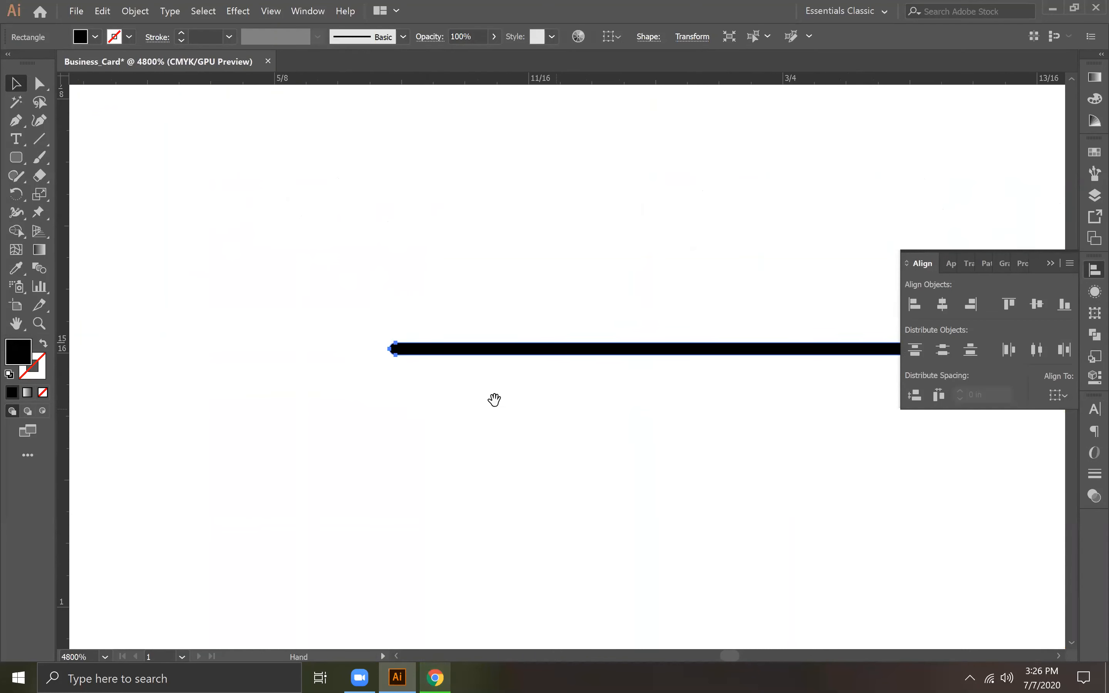
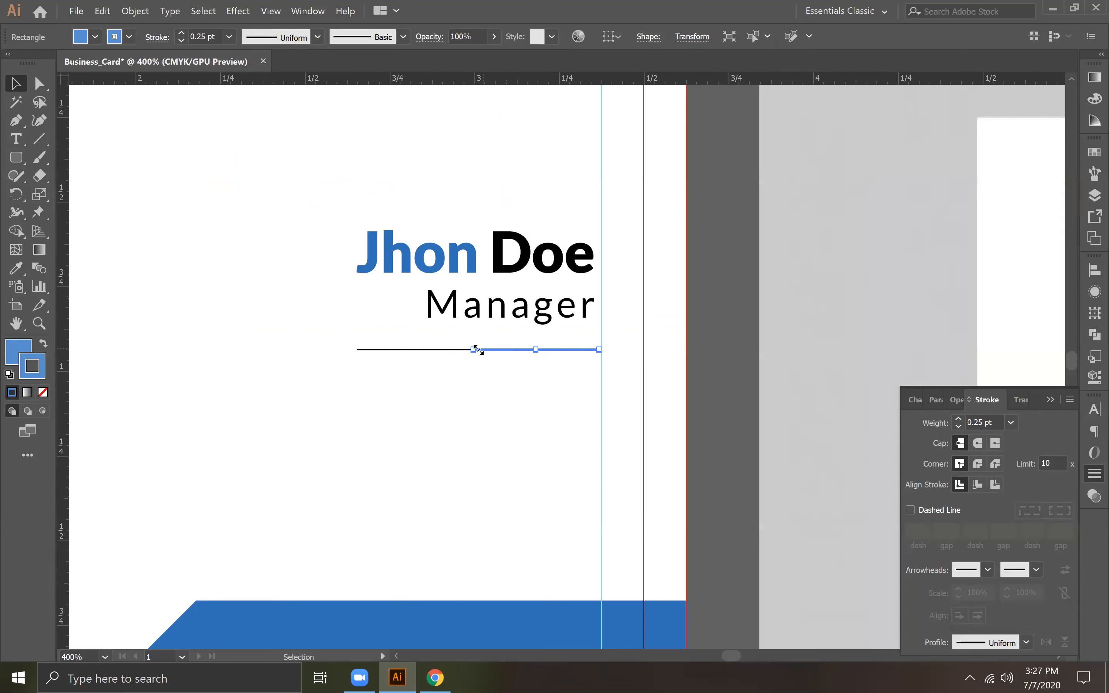
# Step: Shorten the blue divider line from its left end to the start of "Manager" and align both divider lines to their common vertical centre
pyautogui.moveTo(473, 349); pyautogui.dragTo(426, 349)
pyautogui.moveTo(468, 385); pyautogui.dragTo(563, 210)
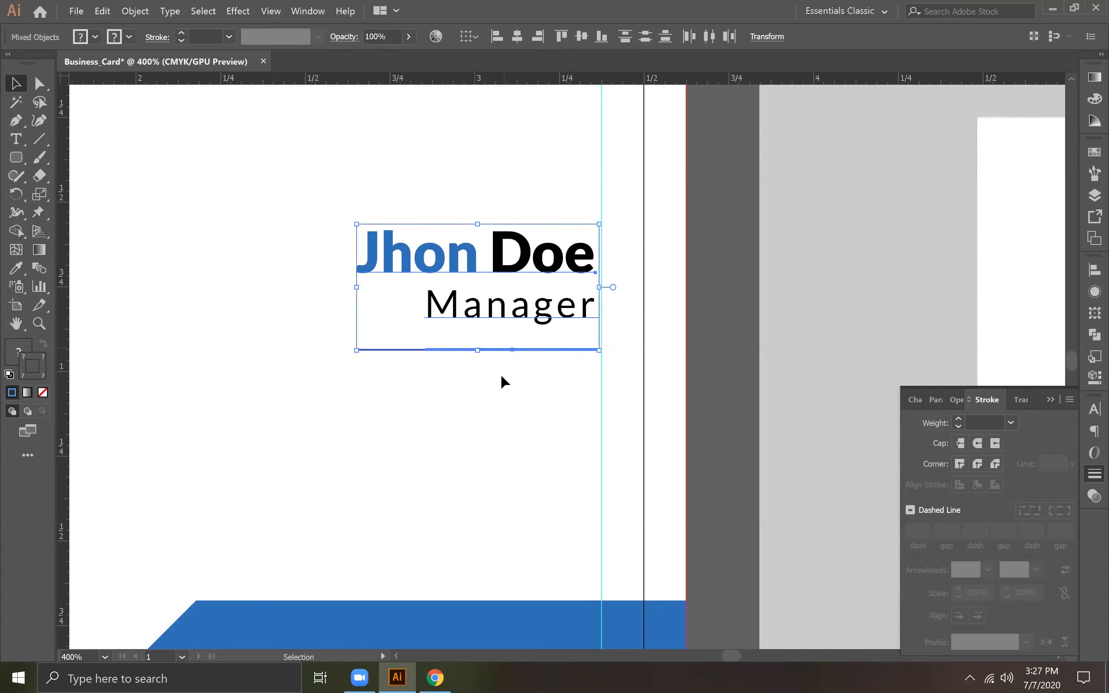
pyautogui.click(495, 388)
pyautogui.click(526, 344)
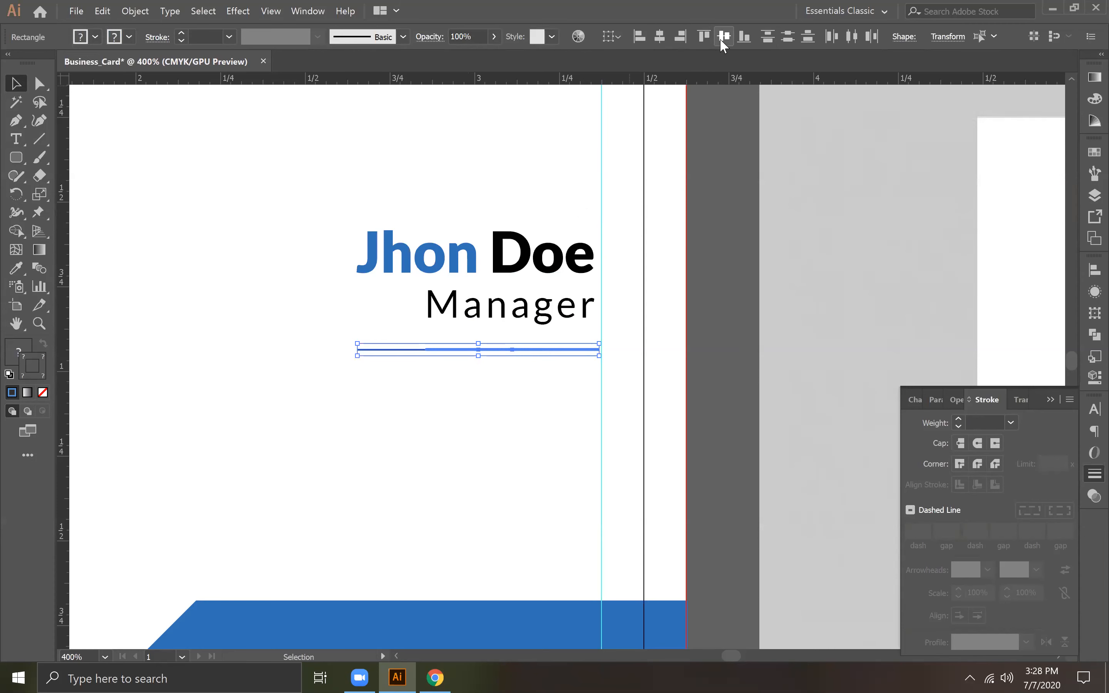
pyautogui.click(504, 395)
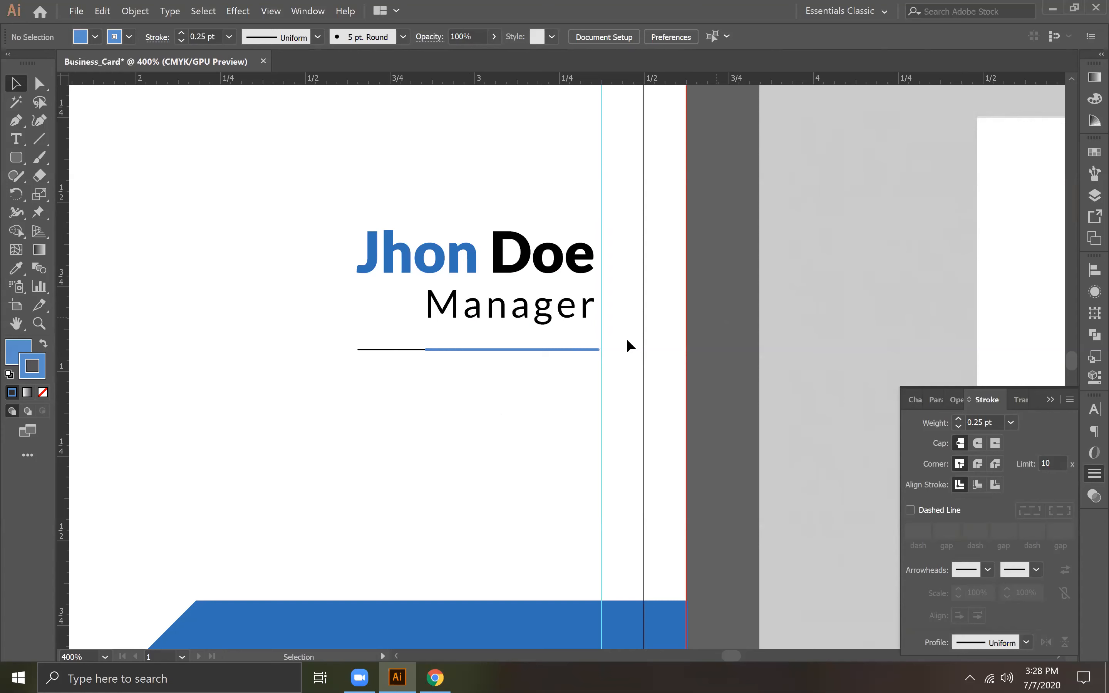
# Step: Set the stroke weight of the blue divider line to 0.5 pt
pyautogui.click(513, 350)
pyautogui.click(959, 419)
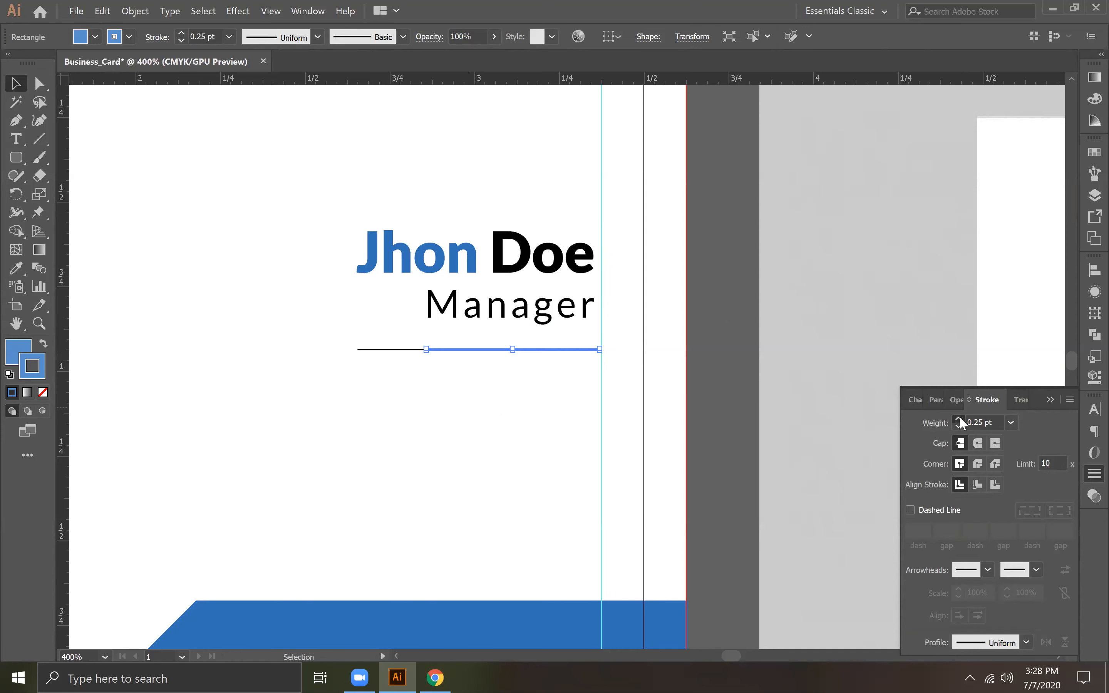
pyautogui.click(501, 388)
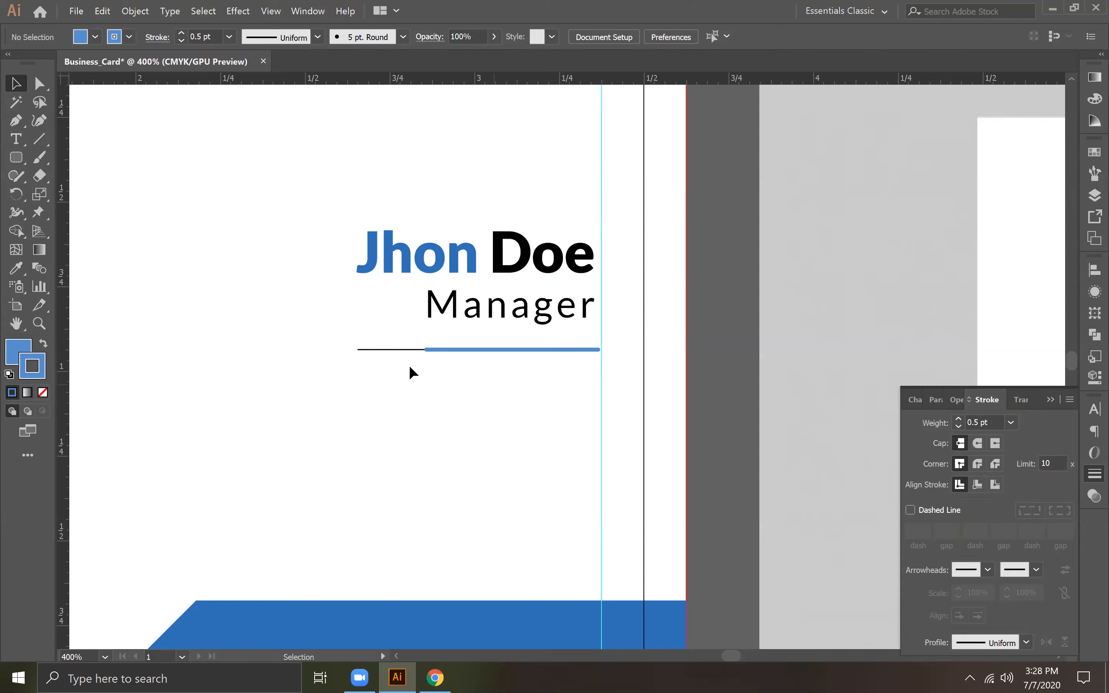
# Step: Set the character tracking of the "Manager" text to 0
pyautogui.click(393, 349)
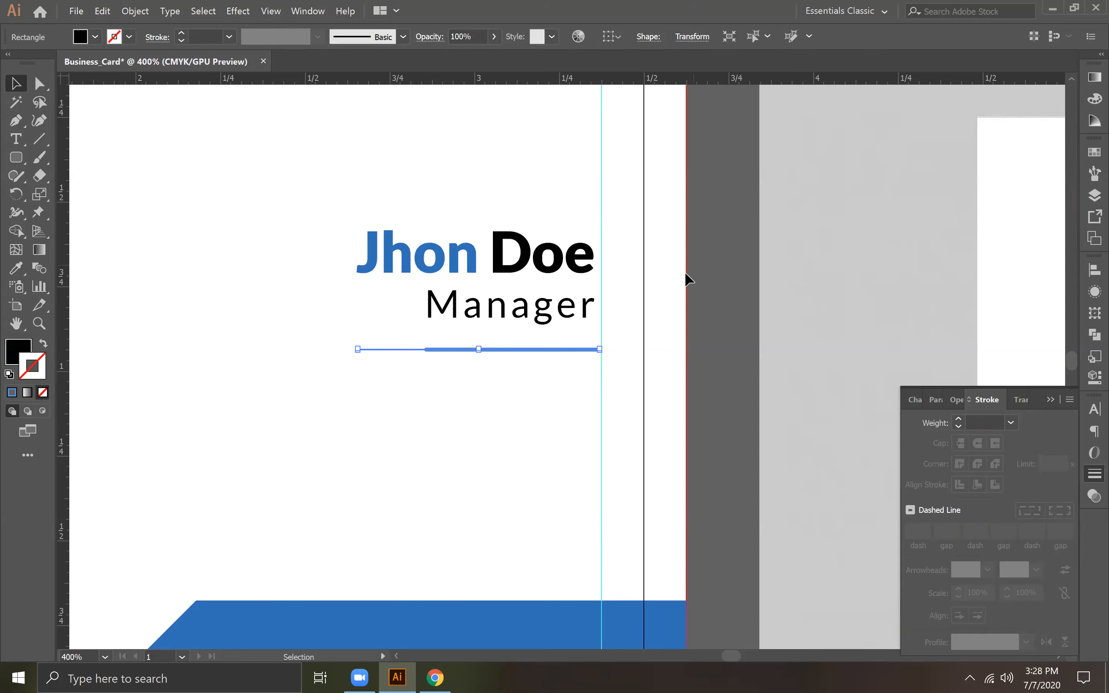
pyautogui.click(16, 139)
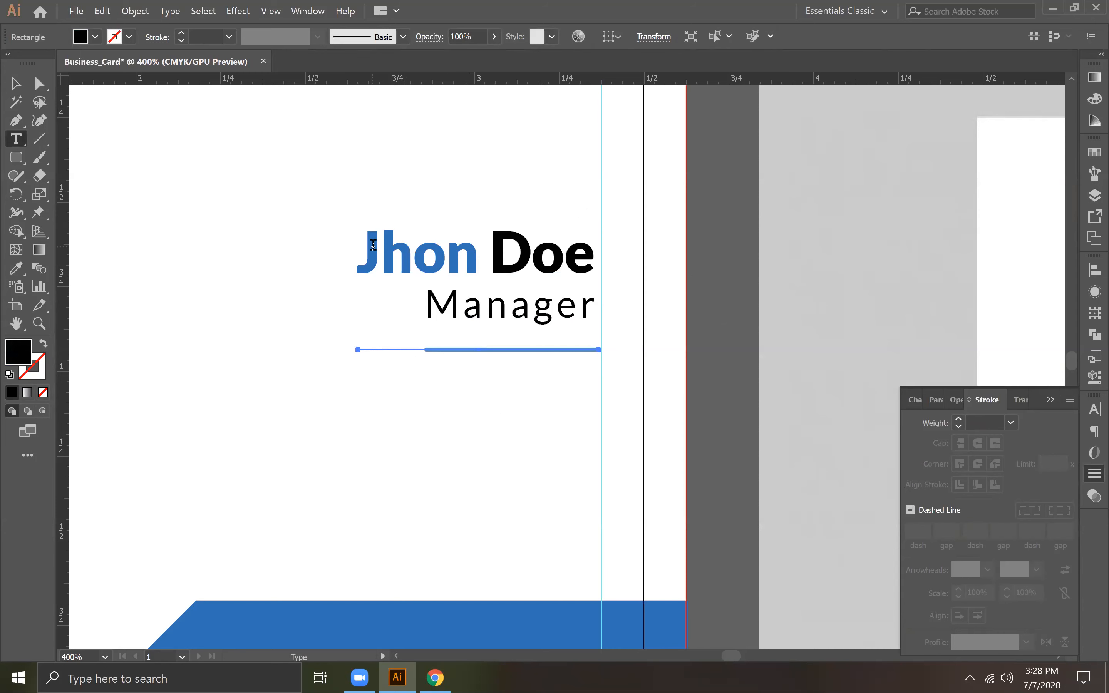
pyautogui.moveTo(431, 303); pyautogui.dragTo(632, 315)
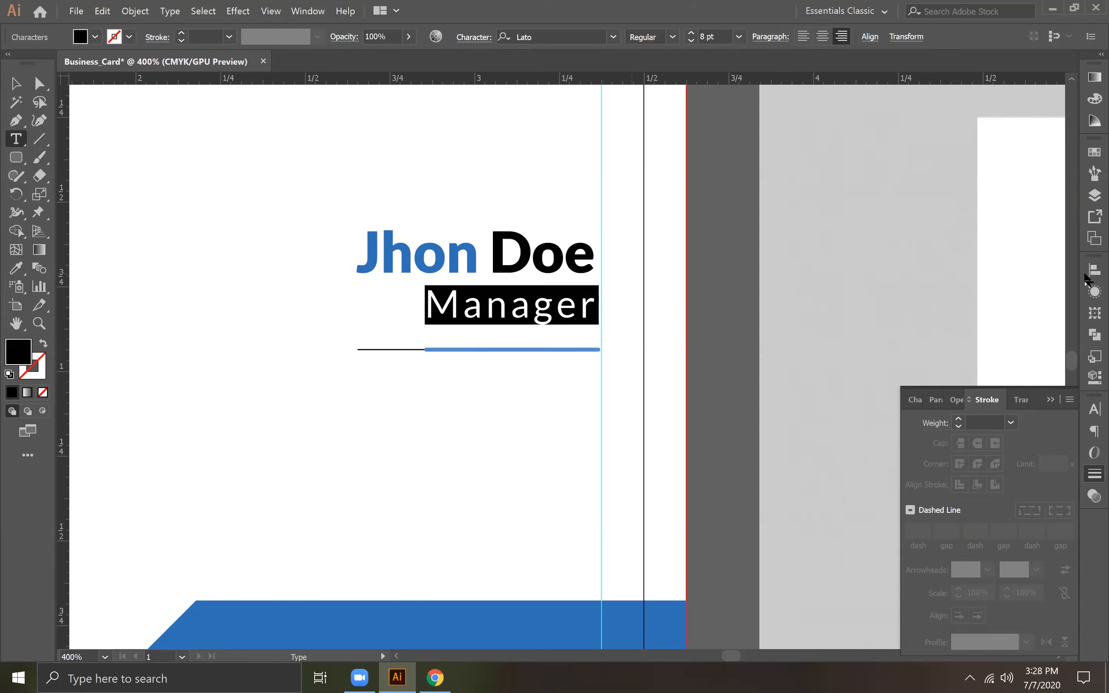
pyautogui.click(1095, 409)
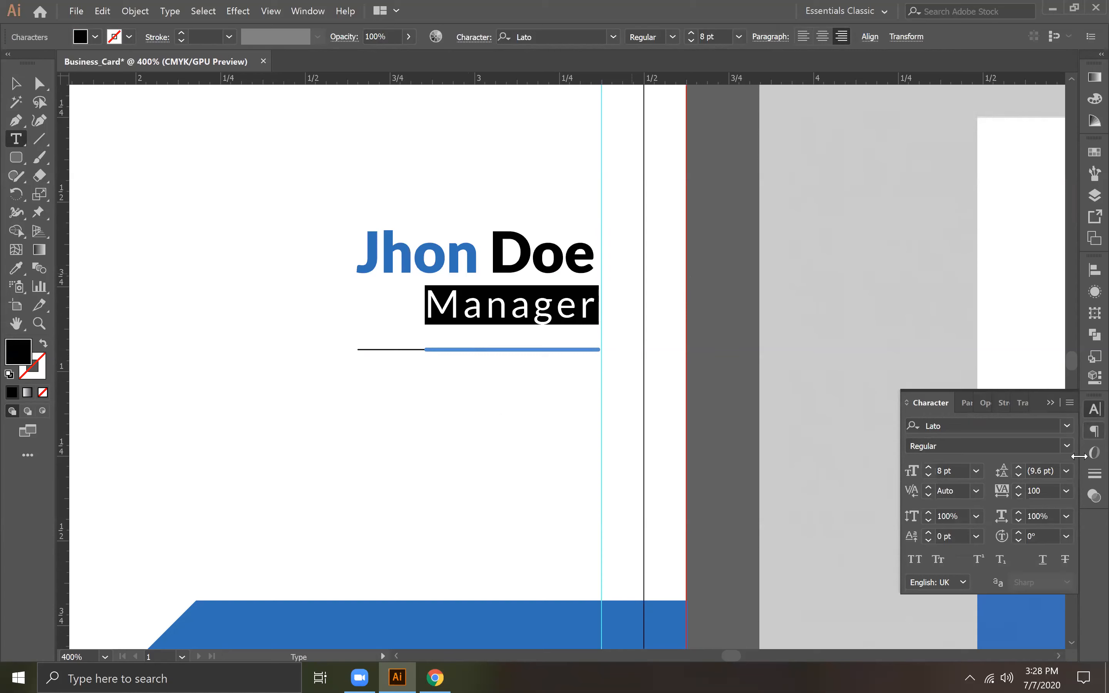
pyautogui.click(1067, 491)
pyautogui.click(1044, 355)
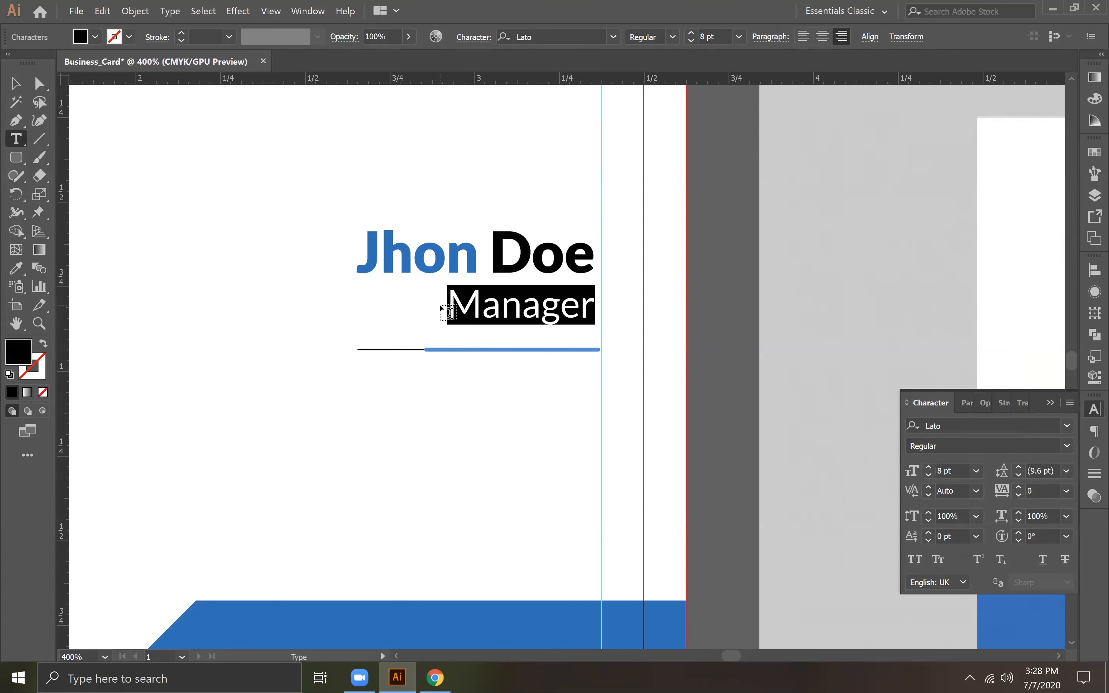
pyautogui.press('Escape')
# Step: Shorten the blue divider line from its left end to line up with the start of the "Manager" text
pyautogui.click(423, 357)
pyautogui.click(437, 349)
pyautogui.moveTo(426, 349); pyautogui.dragTo(452, 349)
pyautogui.click(480, 420)
# Step: Place a new right-aligned point text below the divider line and set it to Lato Regular at 8 pt
pyautogui.press('a')
pyautogui.hotkey('ctrl', '0')
pyautogui.press('v')
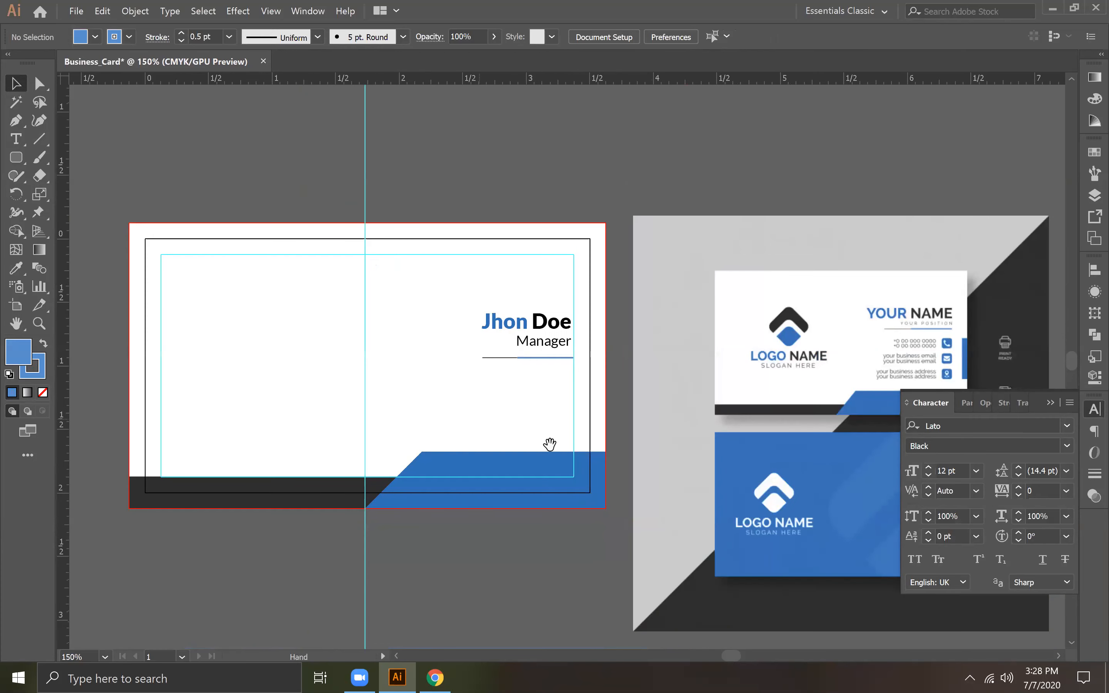
pyautogui.moveTo(550, 446); pyautogui.dragTo(490, 397)
pyautogui.hotkey('ctrl', '=')
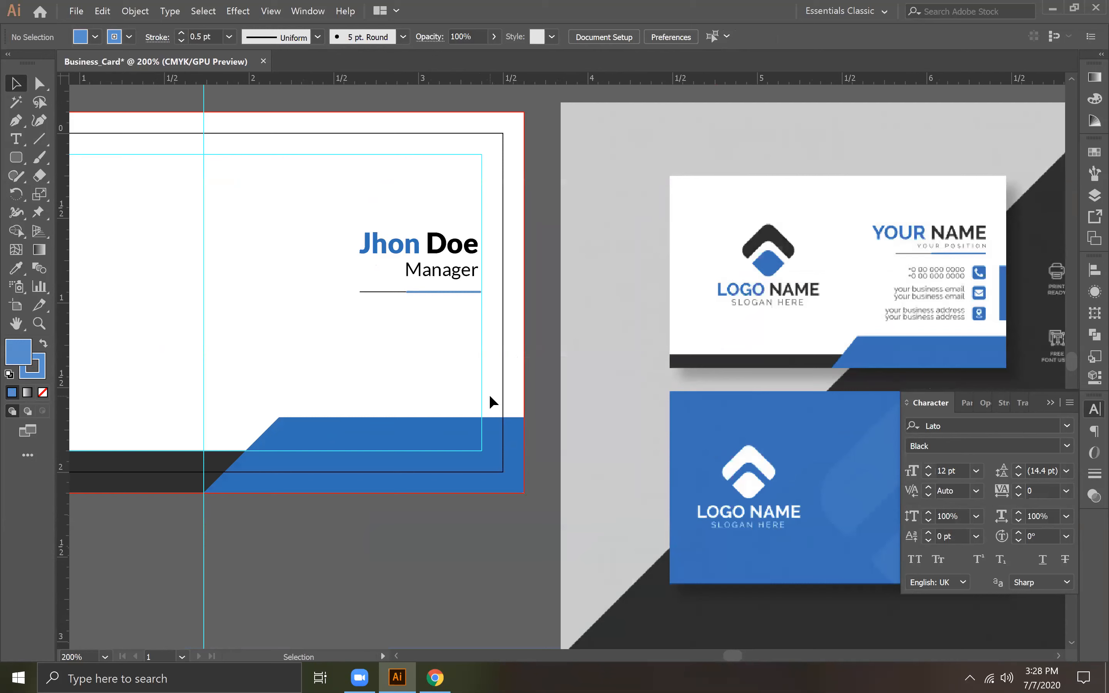
pyautogui.click(15, 139)
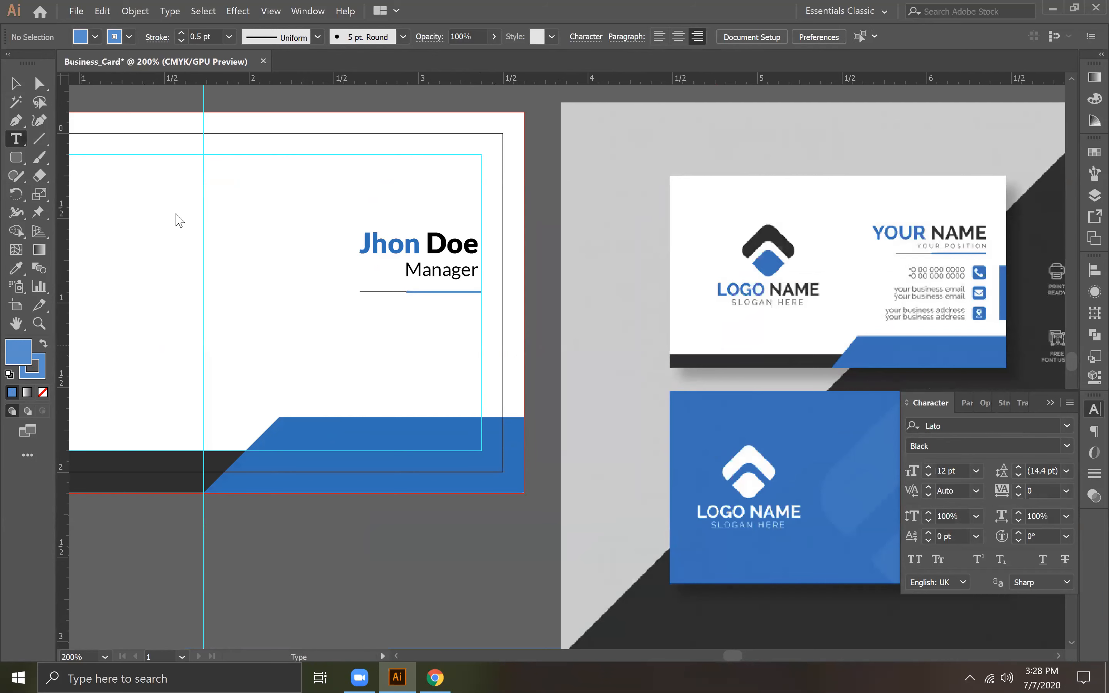
pyautogui.click(439, 317)
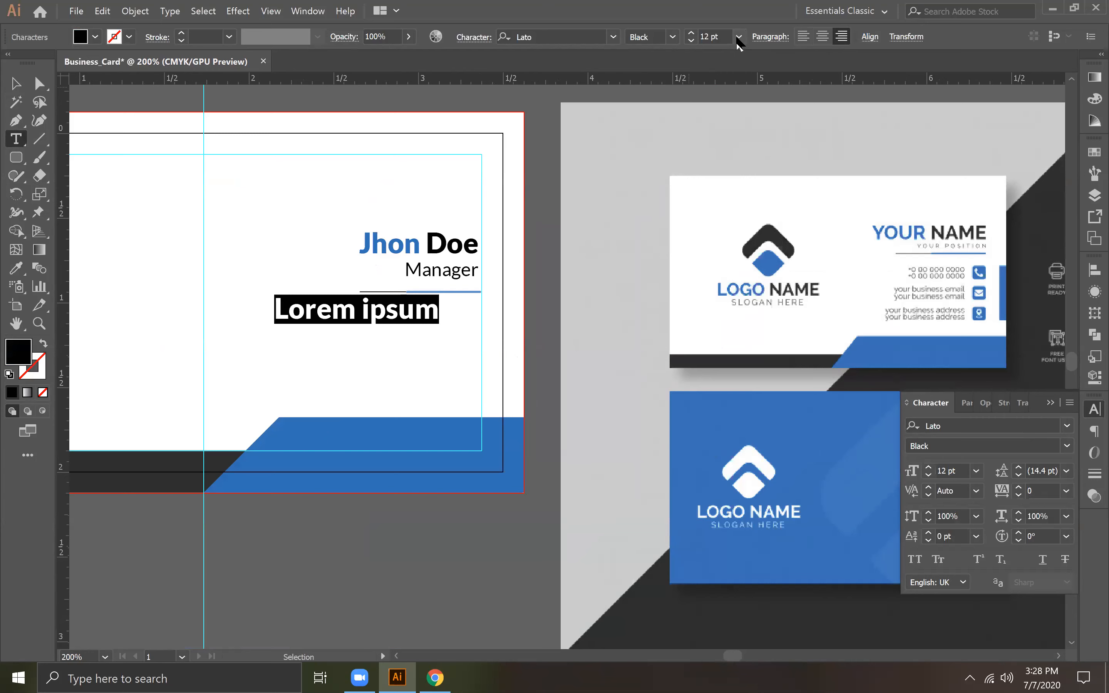
pyautogui.click(739, 37)
pyautogui.click(762, 109)
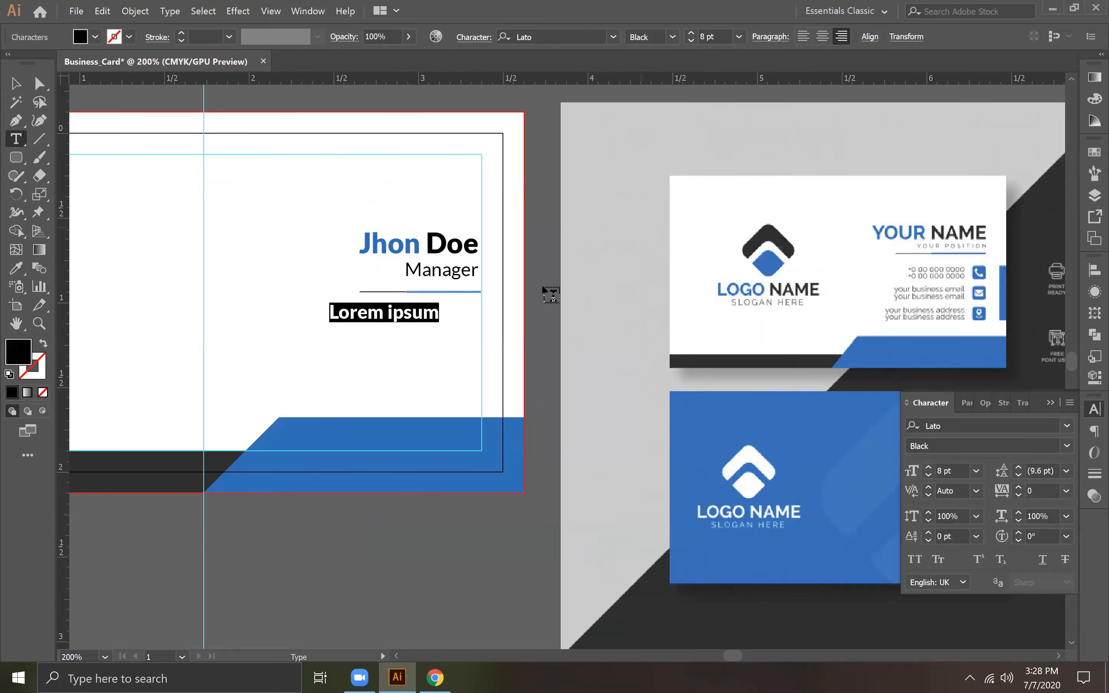
pyautogui.click(672, 36)
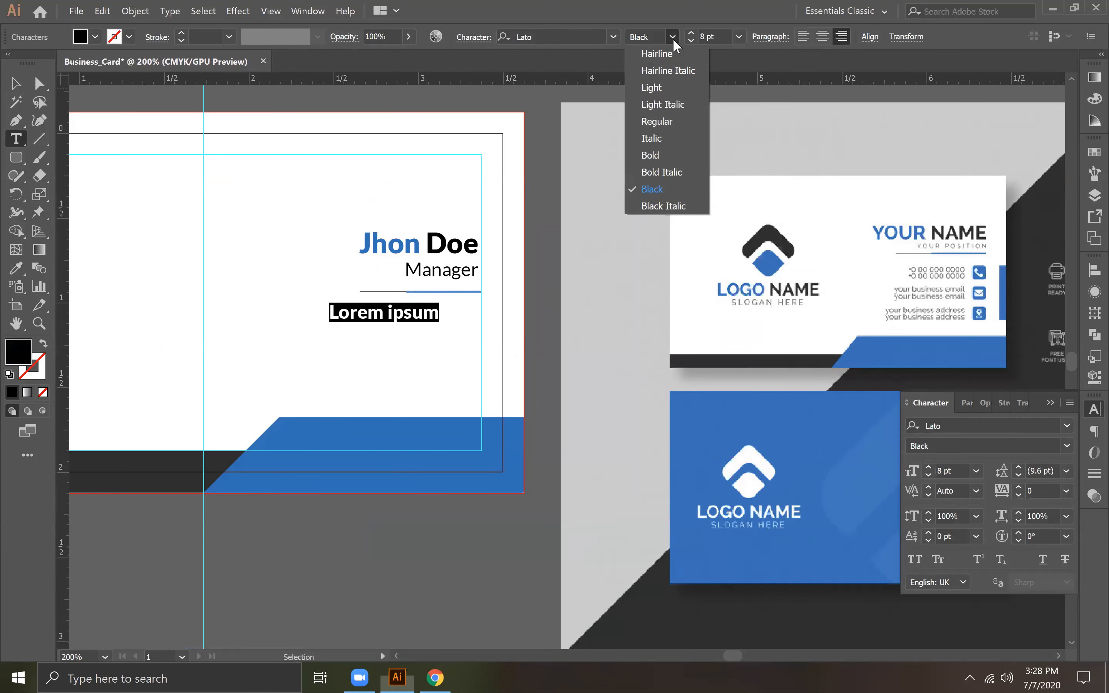
pyautogui.click(651, 122)
# Step: Replace the placeholder text with a phone number that includes the country code
pyautogui.press('Escape')
pyautogui.hotkey('ctrl', 'a')
pyautogui.write('+')
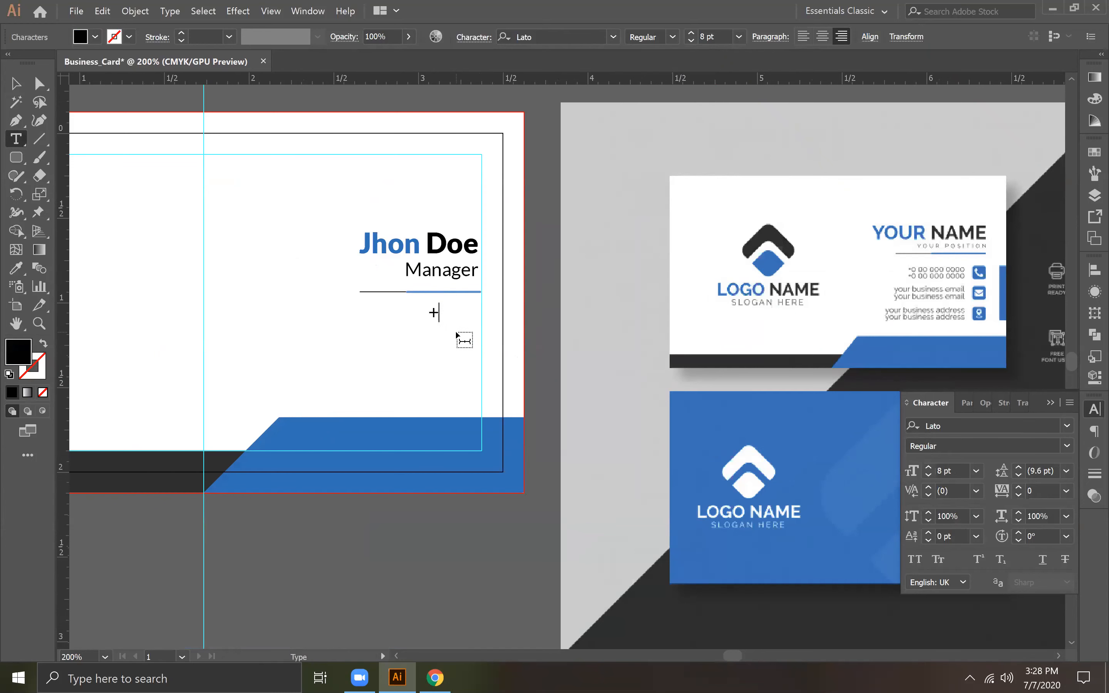
pyautogui.write('88 01711 0')
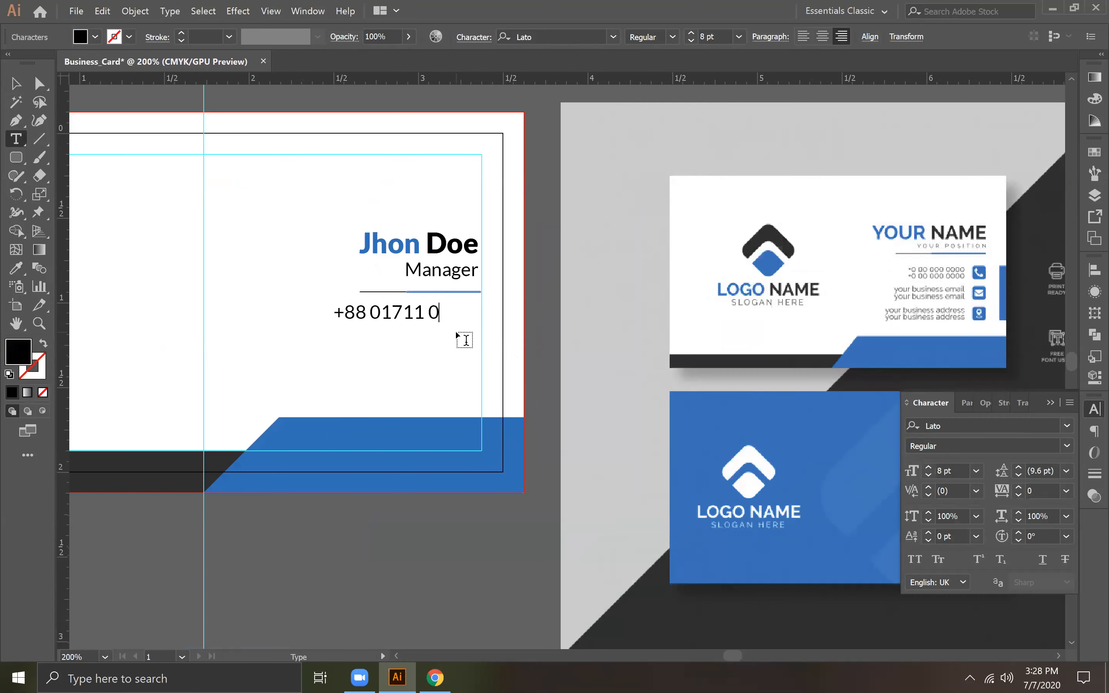
pyautogui.write('0 000')
pyautogui.press('Left')
pyautogui.press('Left')
pyautogui.press('Left')
pyautogui.press('Left')
pyautogui.write('0')
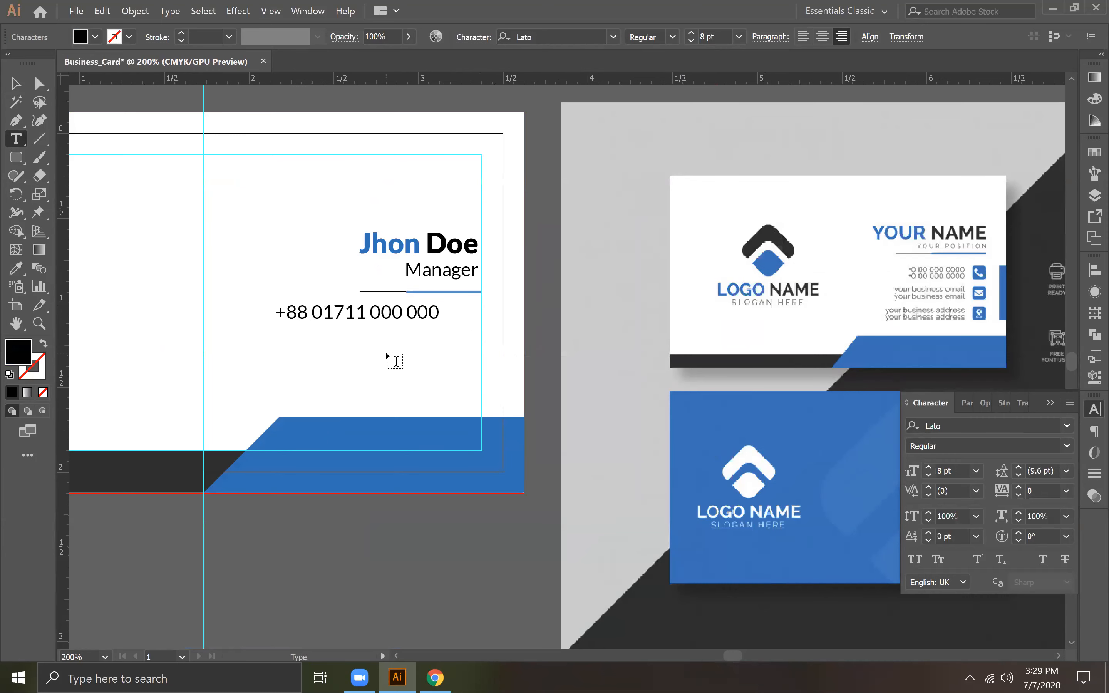
# Step: Remove the country code from the start of the phone number
pyautogui.press('BackSpace')
pyautogui.press('BackSpace')
pyautogui.press('BackSpace')
pyautogui.press('BackSpace')
pyautogui.press('Right')
pyautogui.press('Right')
pyautogui.press('Right')
pyautogui.press('Right')
pyautogui.press('Right')
pyautogui.press('Right')
pyautogui.press('Right')
pyautogui.press('Right')
pyautogui.press('Right')
pyautogui.press('Right')
pyautogui.press('Right')
pyautogui.press('Right')
pyautogui.press('Right')
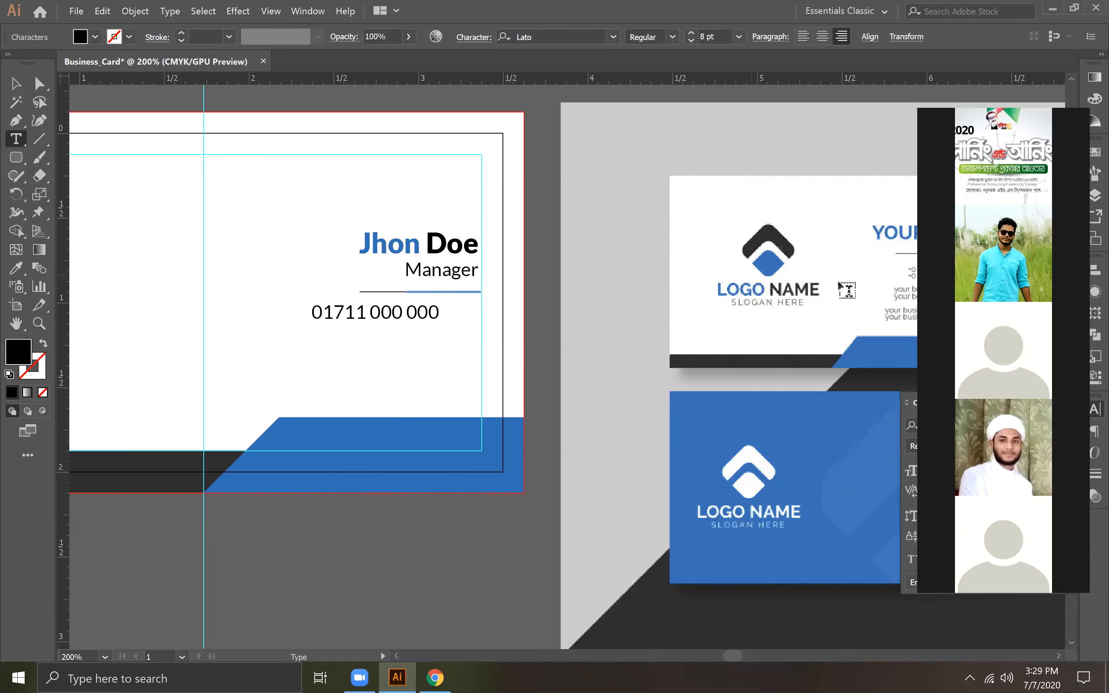
# Step: Add a second phone number on a new line directly below the first one
pyautogui.click(985, 91)
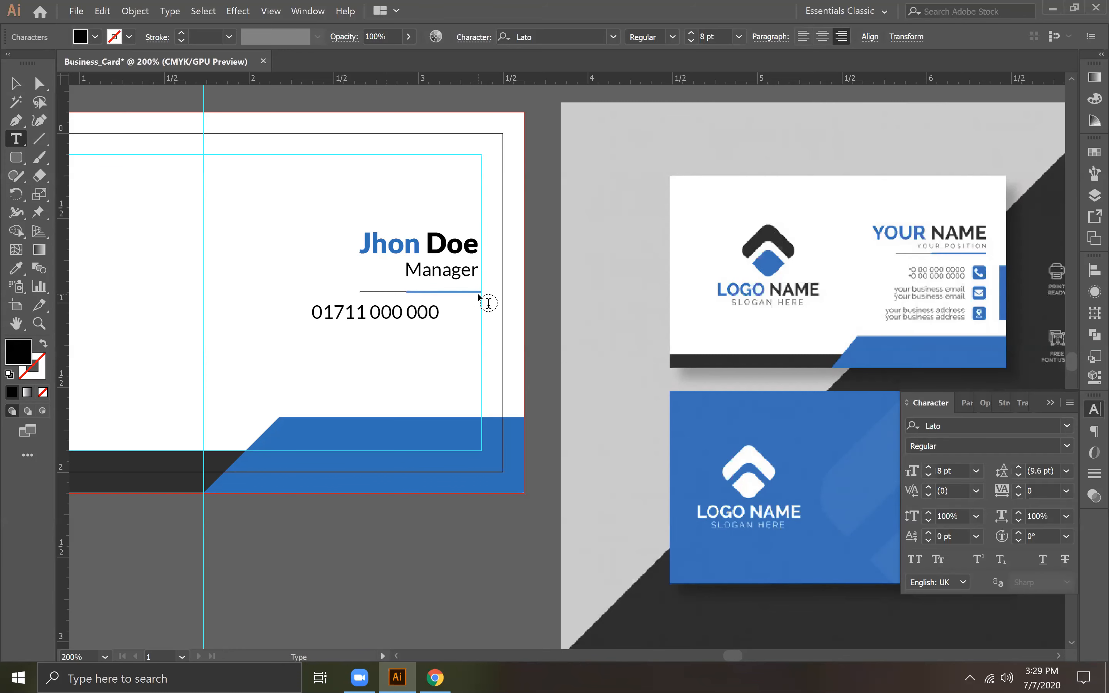
pyautogui.press('Return')
pyautogui.write('01711 000 000')
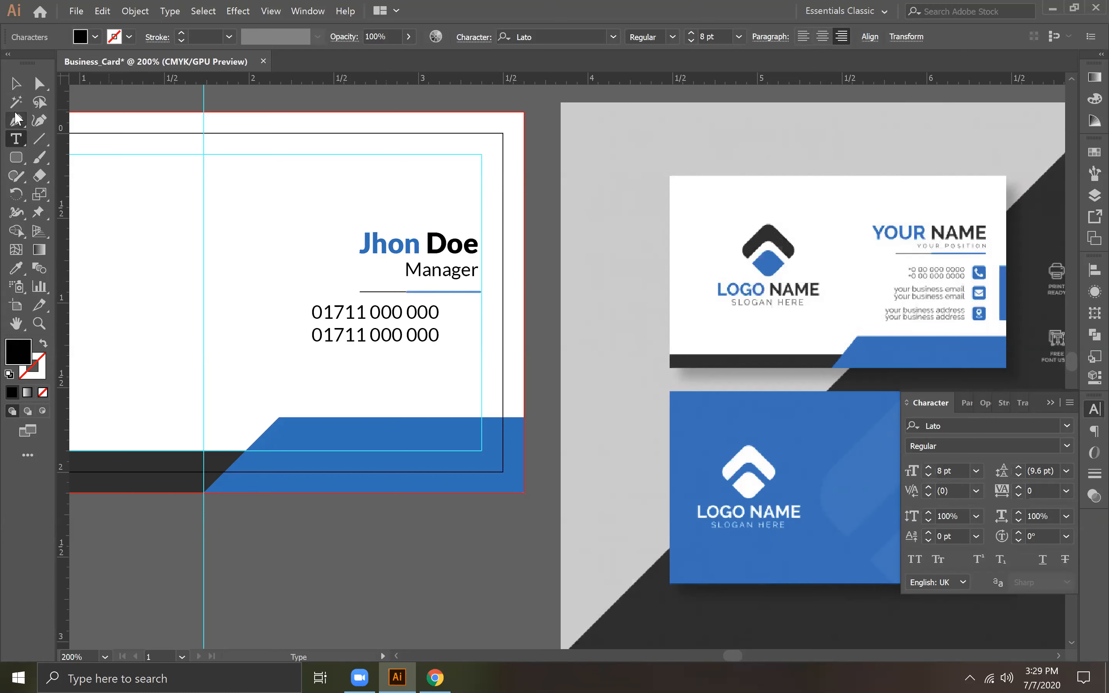
# Step: Reduce the font size of the phone number text block to 6 pt
pyautogui.click(15, 82)
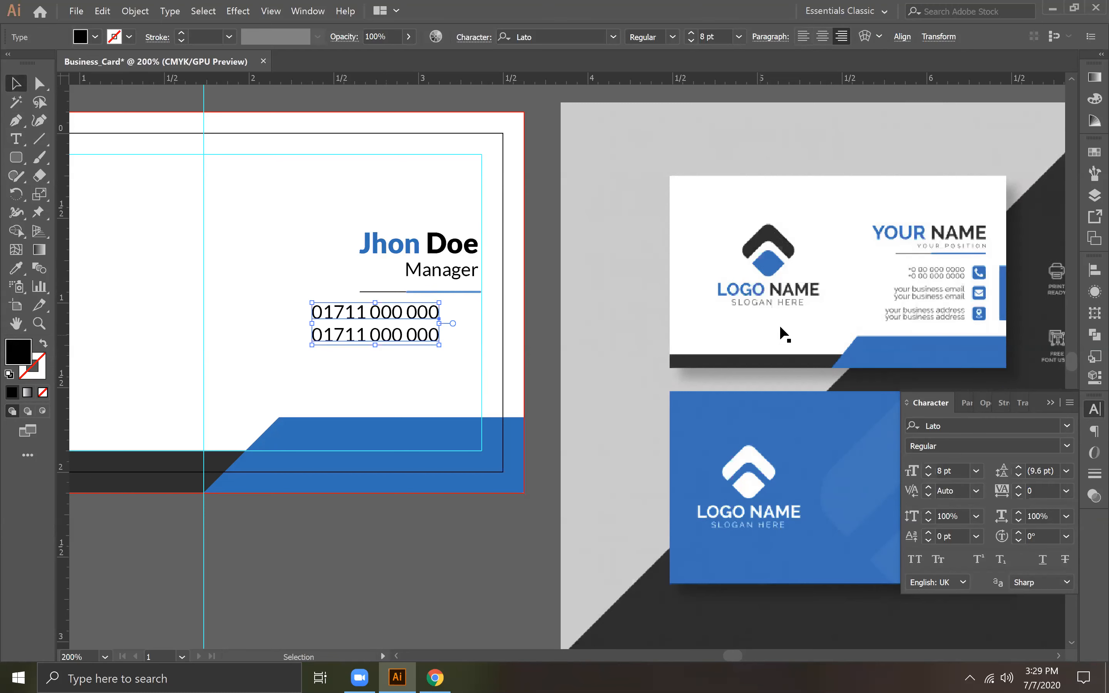
pyautogui.click(745, 39)
pyautogui.click(752, 87)
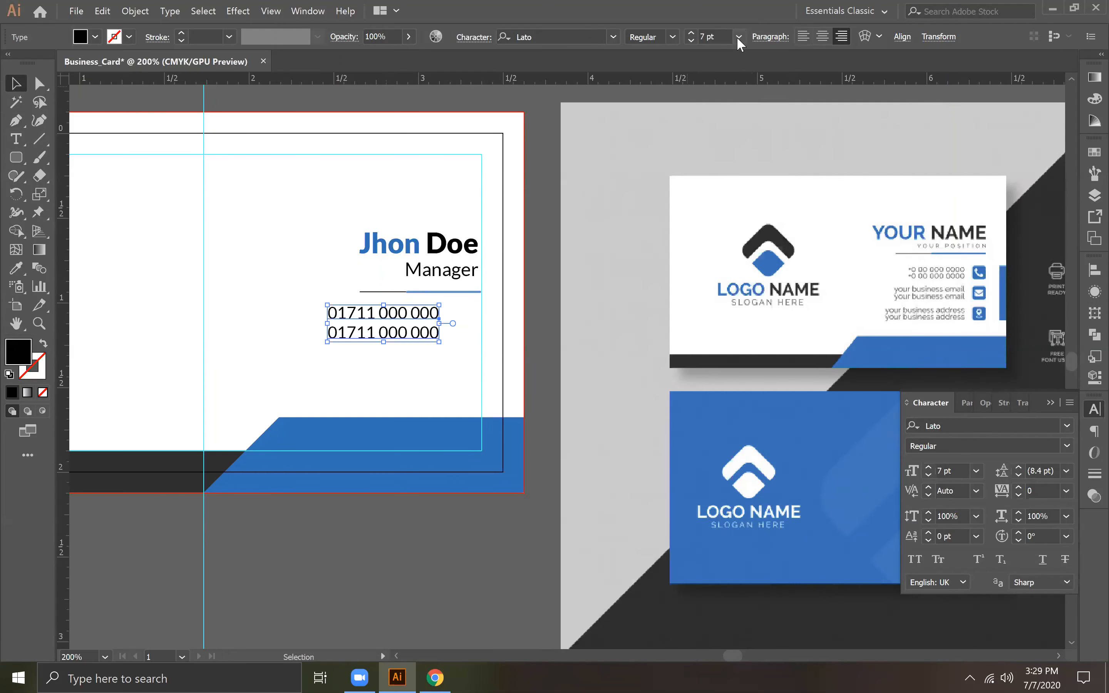
pyautogui.click(738, 37)
pyautogui.click(759, 74)
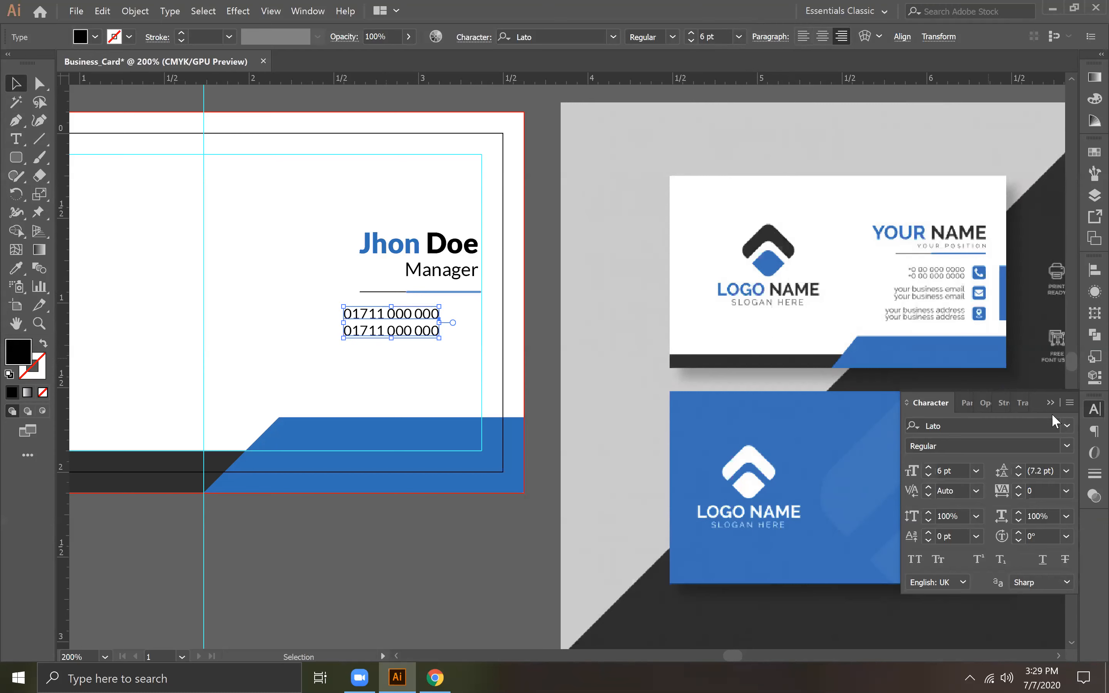
# Step: Add the contact's e-mail address to the text block below the phone numbers, separated from them by a blank line
pyautogui.click(15, 139)
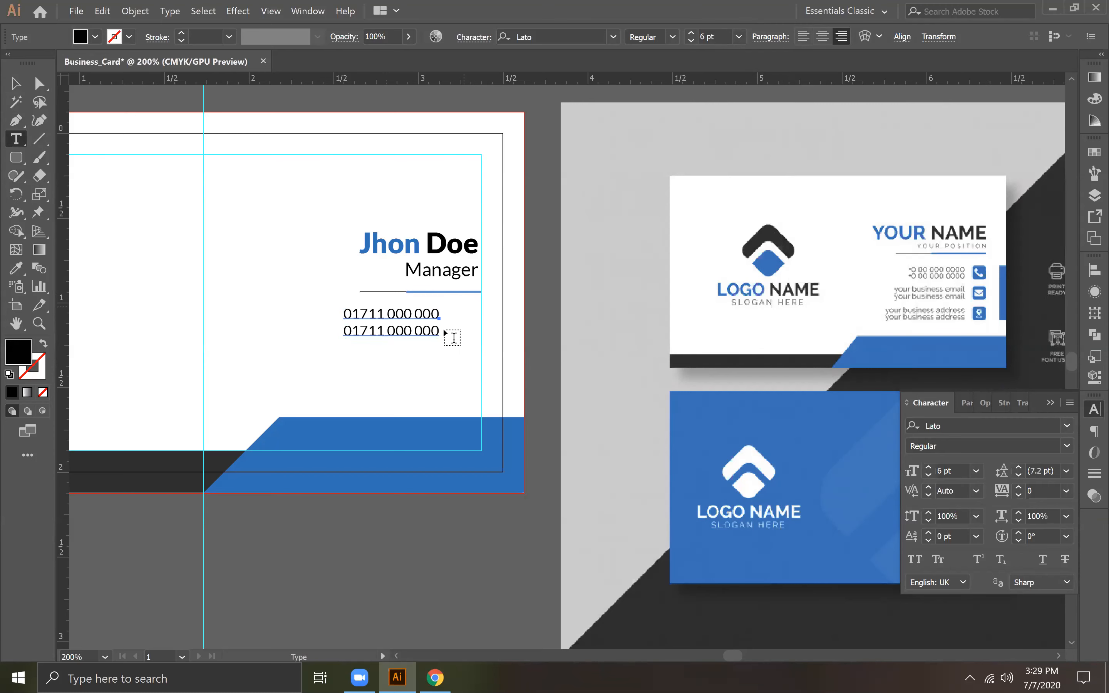
pyautogui.click(487, 376)
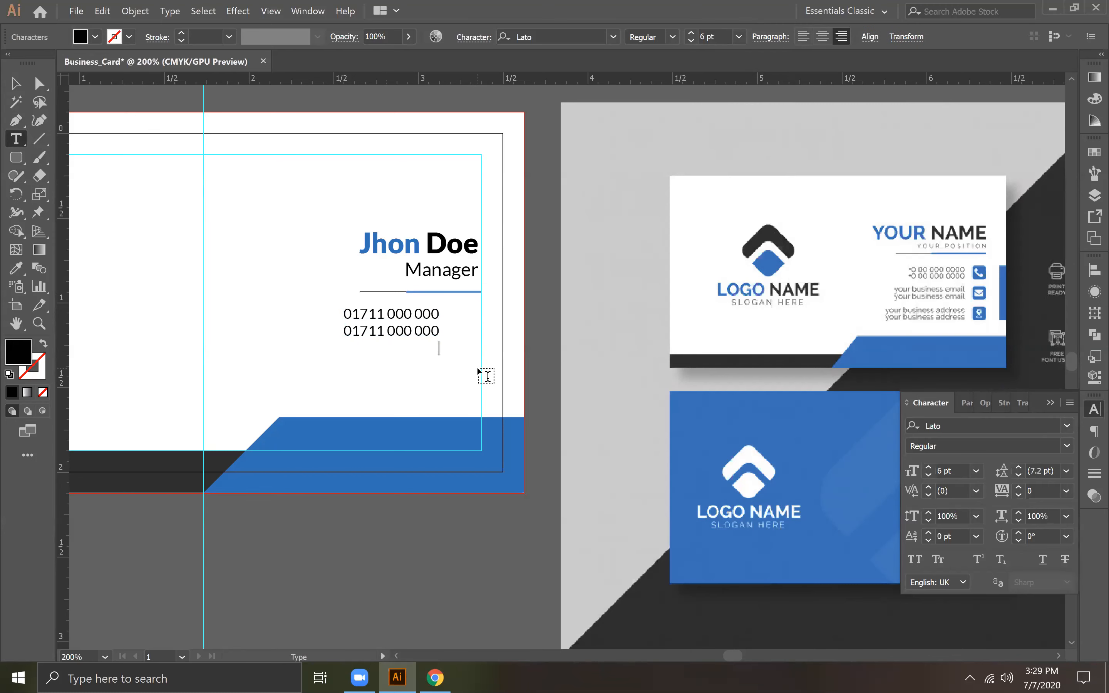
pyautogui.press('Return')
pyautogui.press('Return')
pyautogui.press('Return')
pyautogui.write('youremail@gmai')
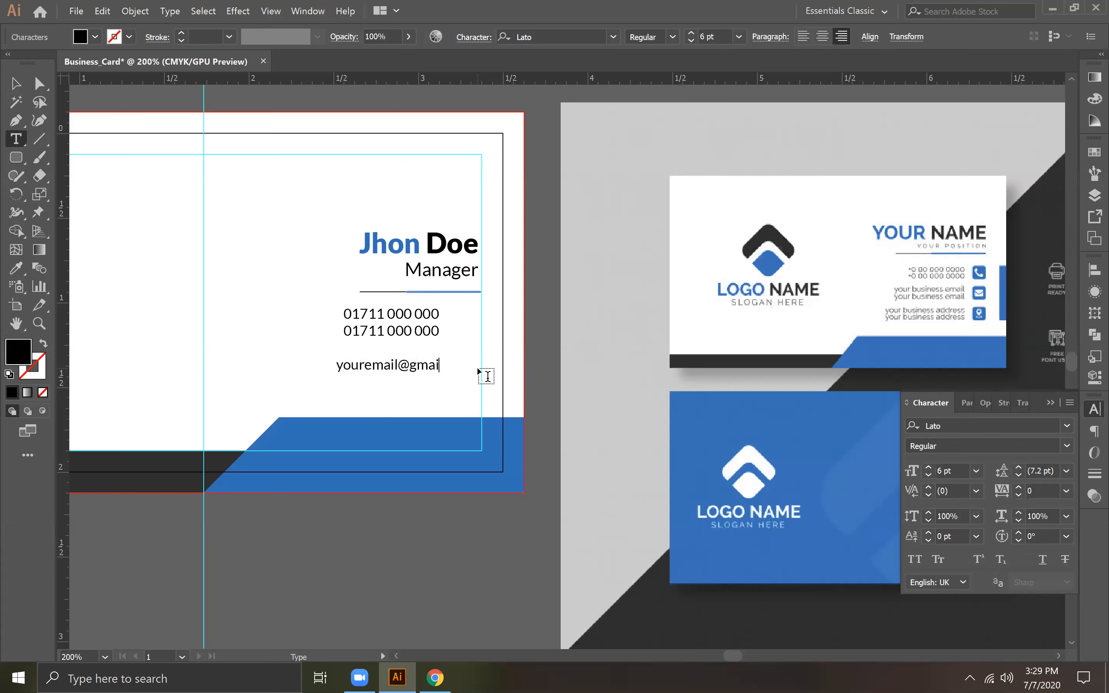
pyautogui.write('l.com ')
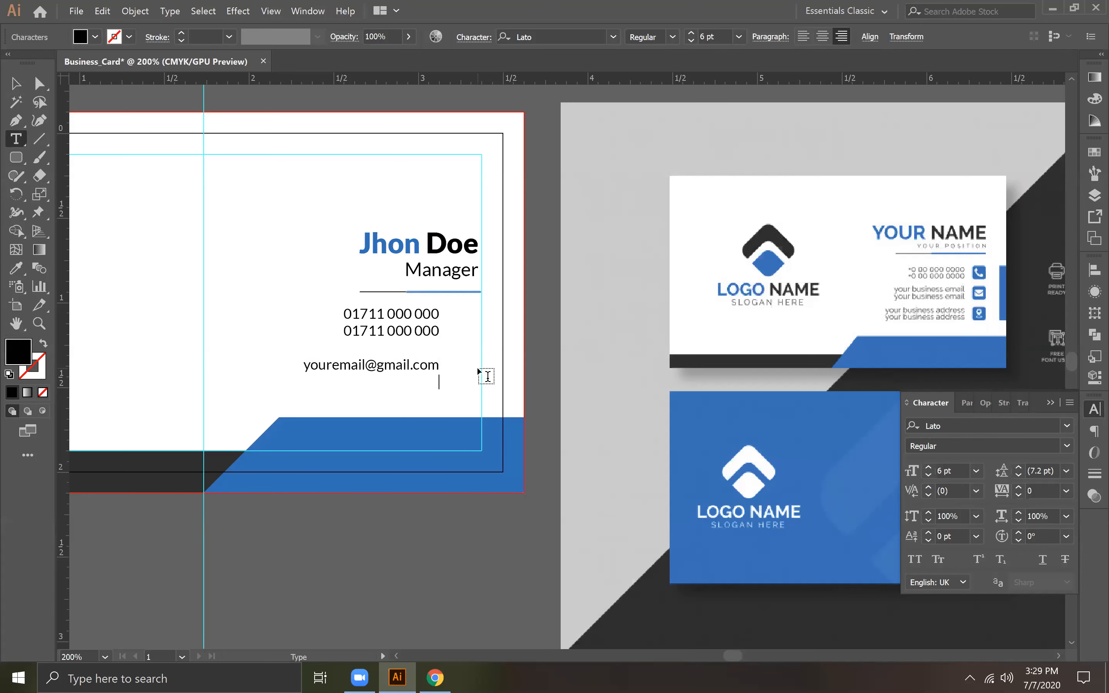
pyautogui.write('www.website.com')
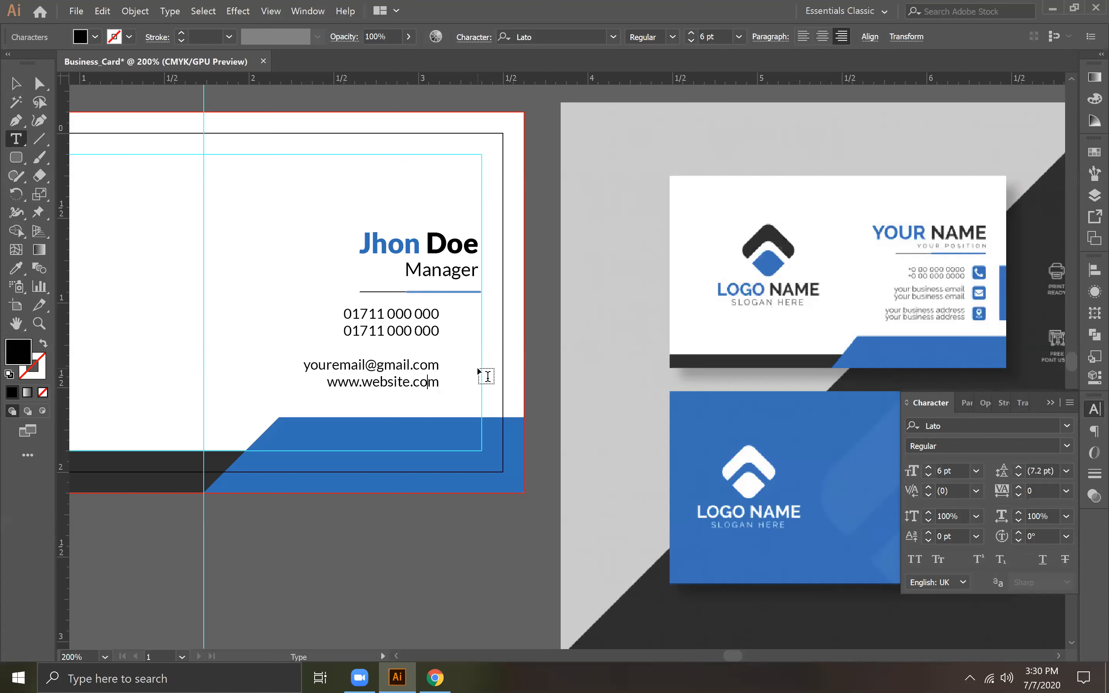
pyautogui.press('Left')
pyautogui.press('Left')
pyautogui.press('Left')
pyautogui.press('Left')
pyautogui.press('Left')
pyautogui.press('Left')
pyautogui.press('Left')
pyautogui.write('your')
pyautogui.press('Right')
pyautogui.press('Right')
pyautogui.press('Right')
pyautogui.press('Right')
pyautogui.press('Right')
pyautogui.press('Right')
pyautogui.press('Right')
pyautogui.press('Right')
pyautogui.press('Right')
pyautogui.press('Right')
pyautogui.press('Right')
# Step: Add the street number and street name of the postal address below the website, after a blank line
pyautogui.press('Return')
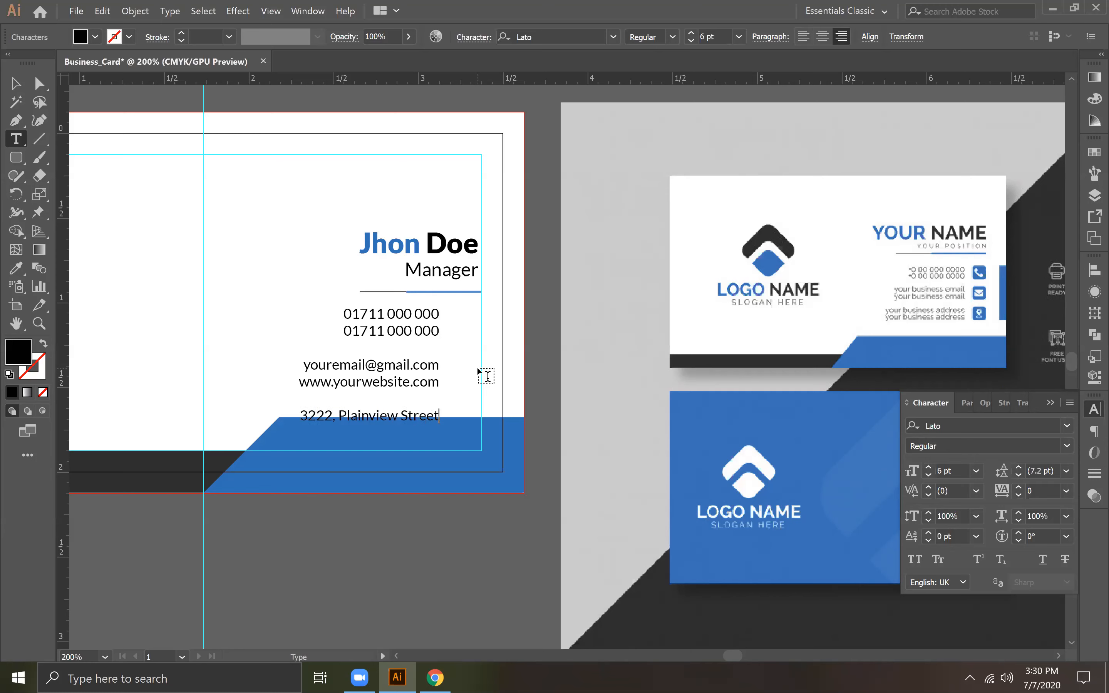
pyautogui.write(',')
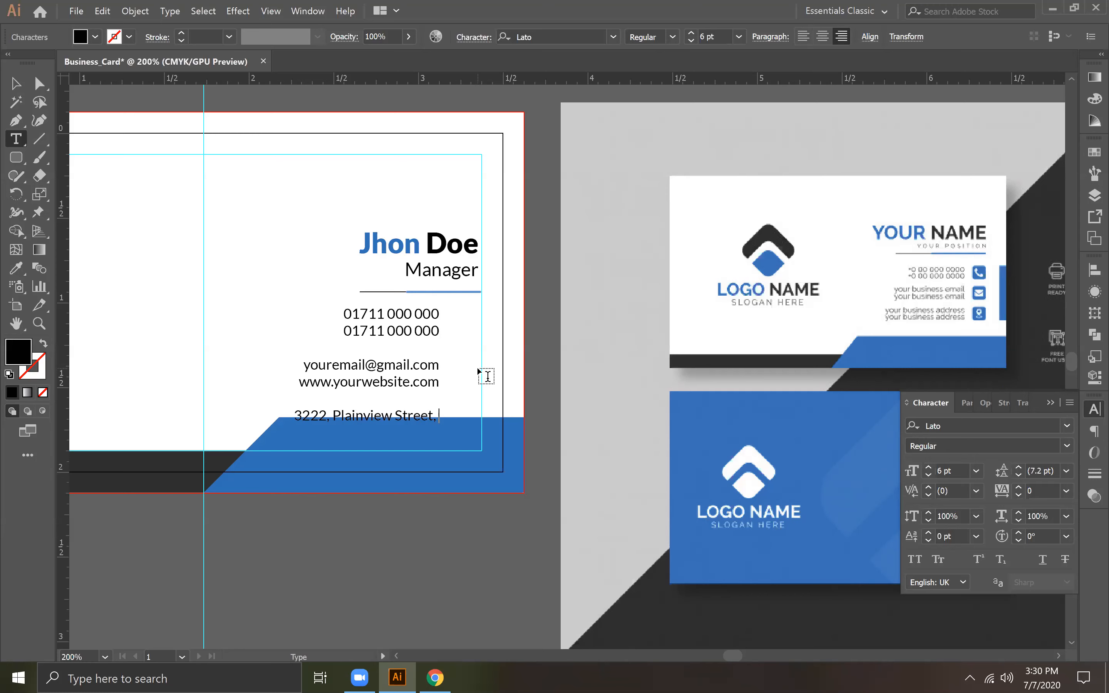
# Step: Append the city to the street address line and correct its spelling
pyautogui.write('Nassaaca')
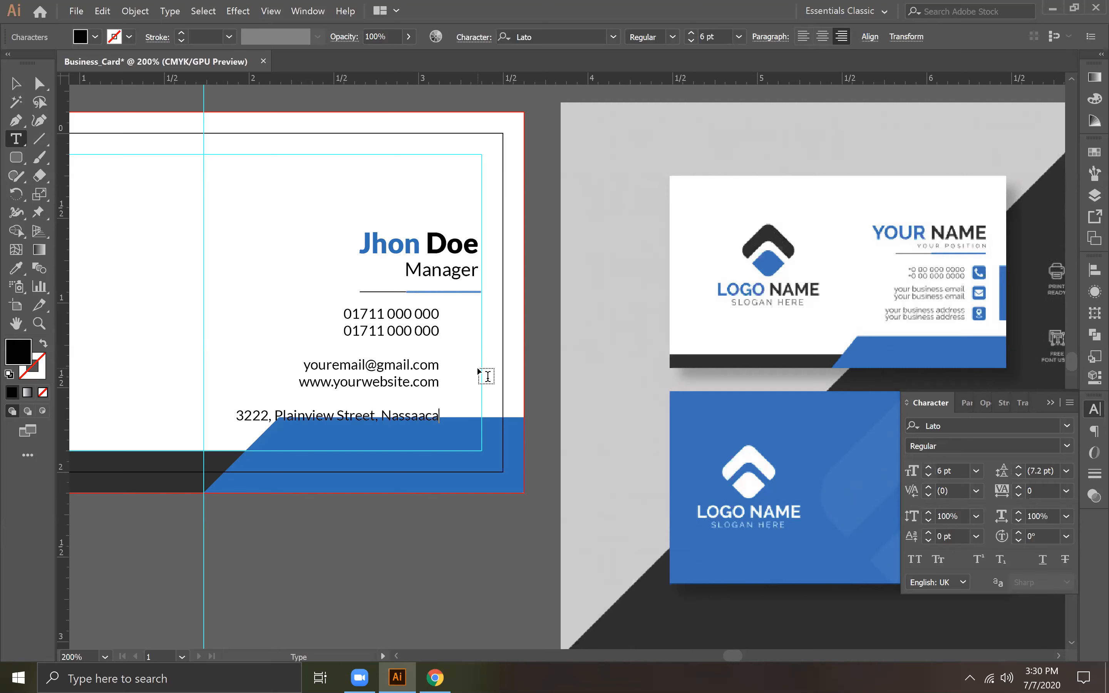
pyautogui.press('BackSpace')
pyautogui.press('BackSpace')
pyautogui.press('BackSpace')
pyautogui.write('ca')
pyautogui.press('BackSpace')
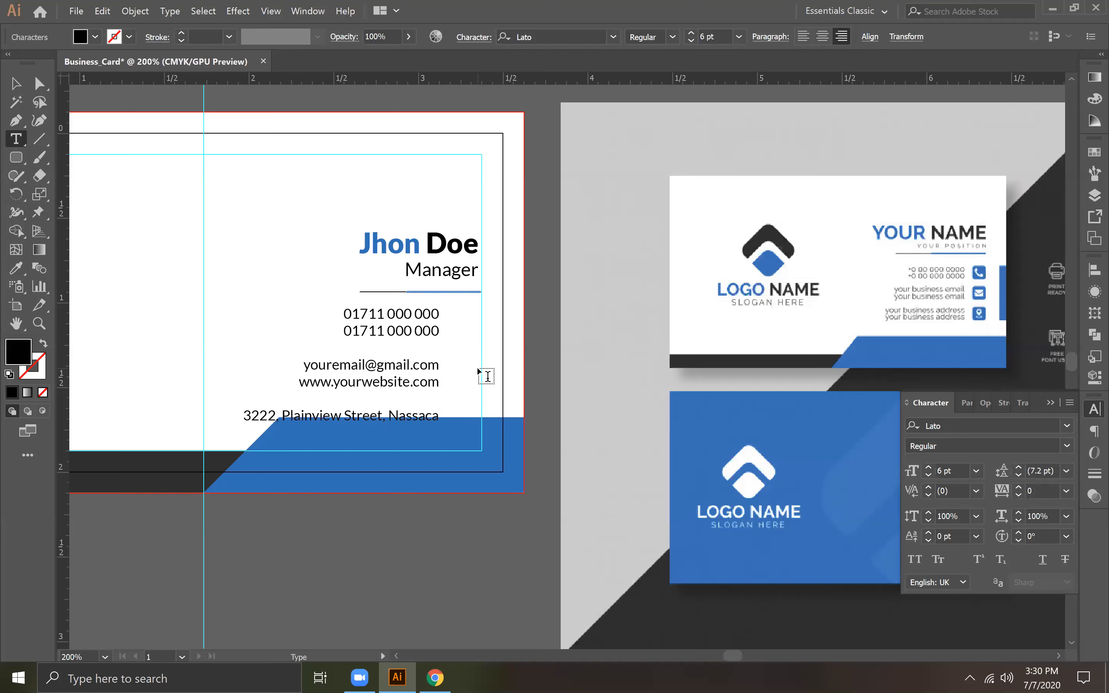
# Step: Add the state and country of the postal address on a new line below the street and city
pyautogui.press('Return')
pyautogui.write('California, USA')
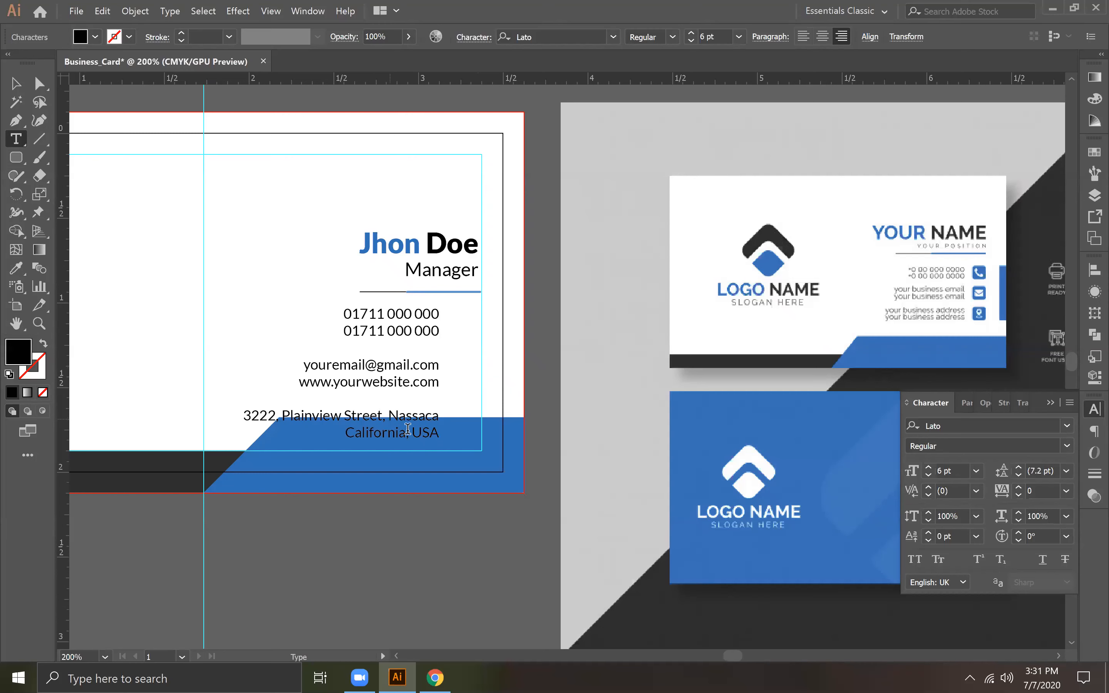
# Step: Reflow the address so the city and state share the second line, separated by a comma, and remove the country
pyautogui.press('BackSpace')
pyautogui.press('BackSpace')
pyautogui.press('Return')
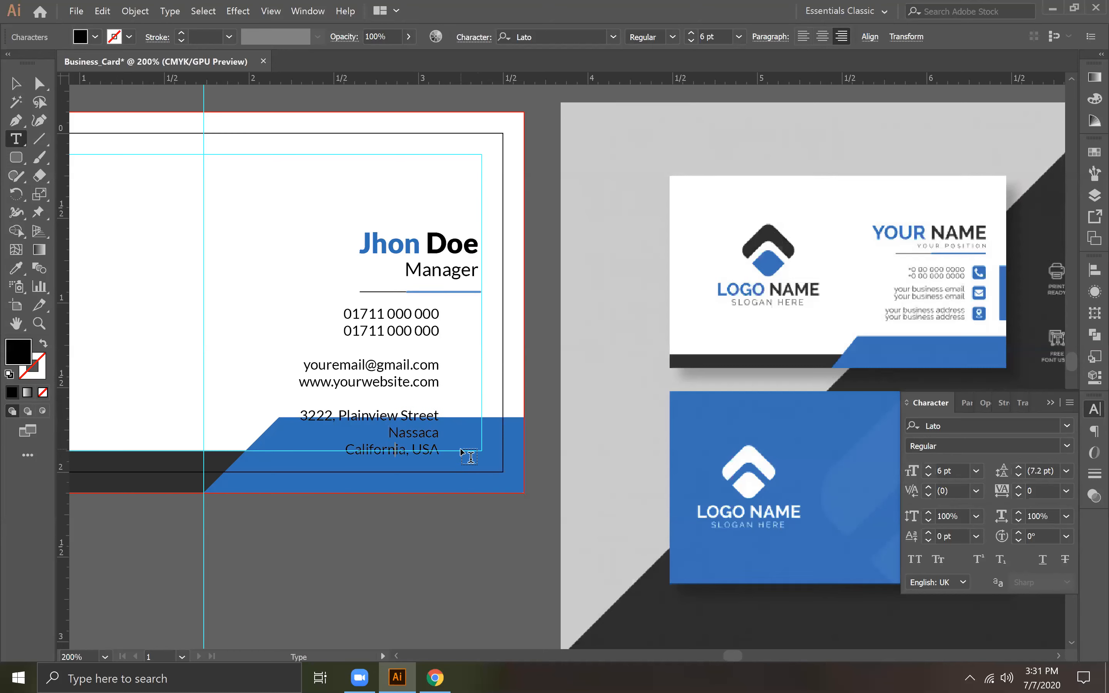
pyautogui.press('BackSpace')
pyautogui.press('BackSpace')
pyautogui.press('BackSpace')
pyautogui.press('BackSpace')
pyautogui.press('BackSpace')
pyautogui.press('BackSpace')
pyautogui.write(', California')
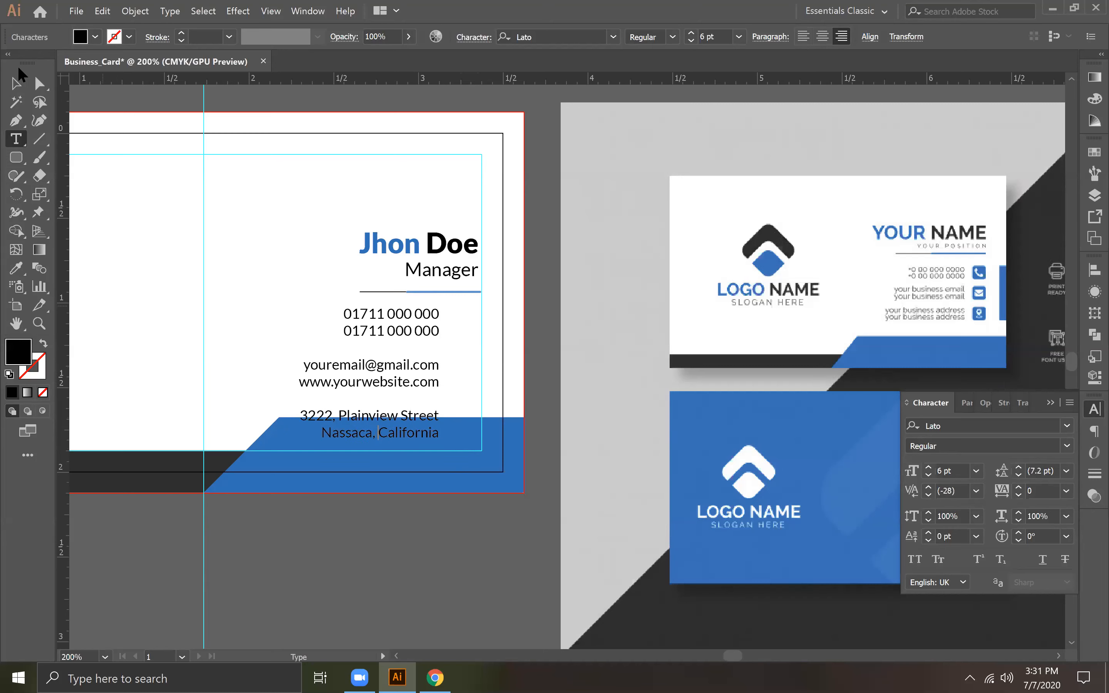
pyautogui.click(12, 84)
pyautogui.click(398, 553)
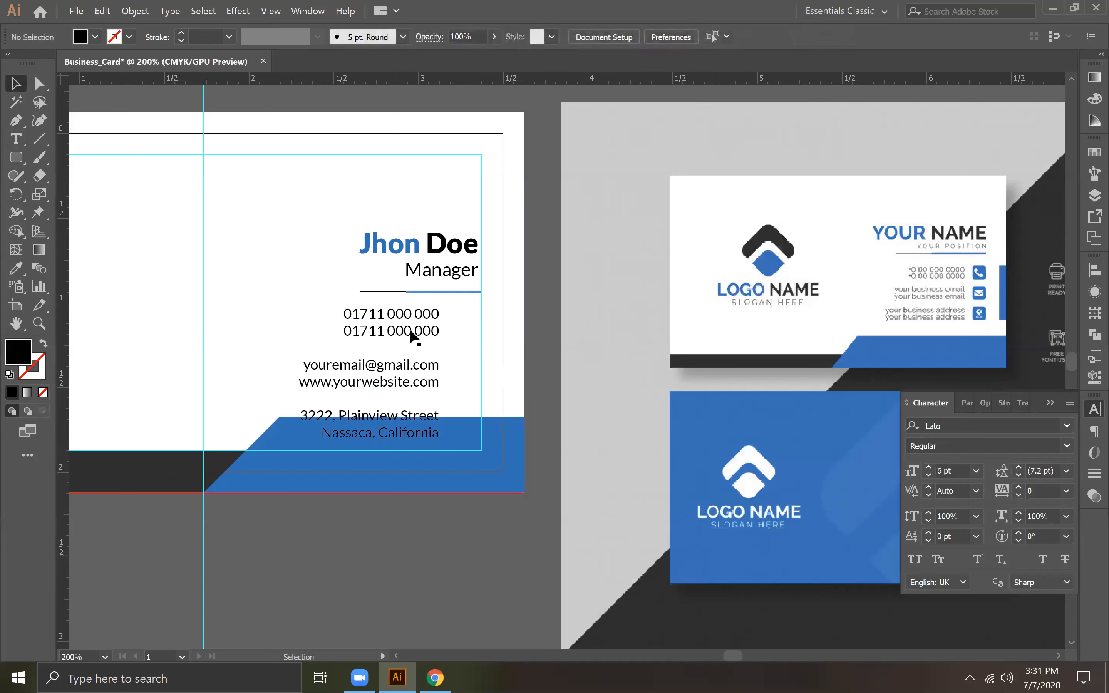
# Step: Reduce the leading of the contact details text block to 6 pt
pyautogui.click(414, 339)
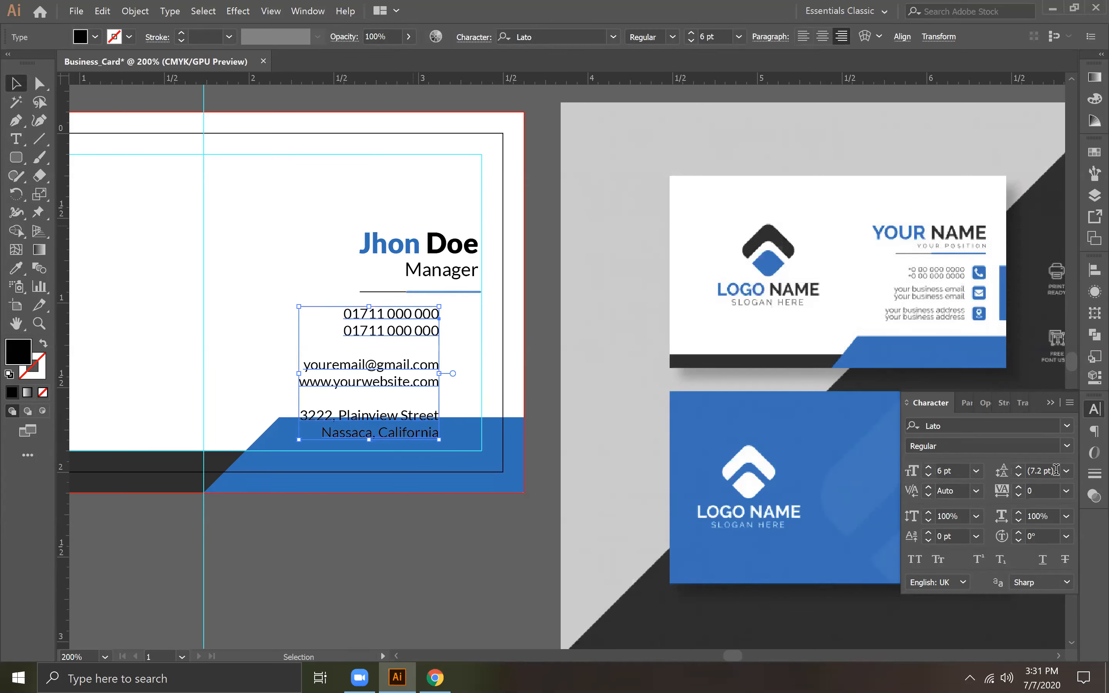
pyautogui.click(1018, 475)
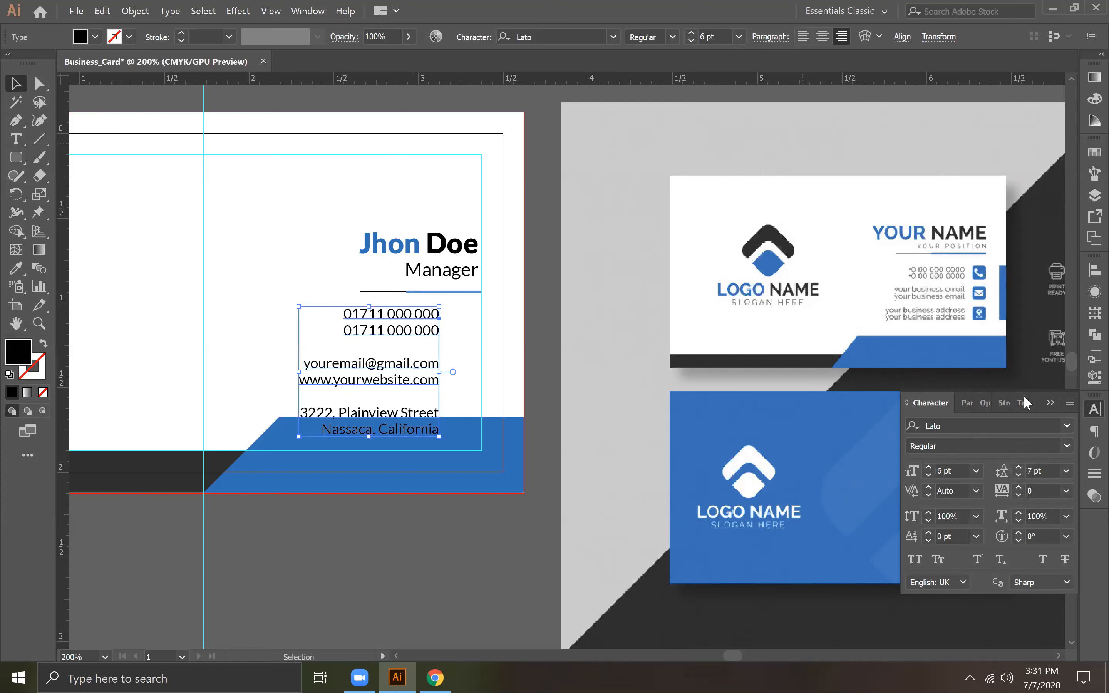
pyautogui.click(1018, 476)
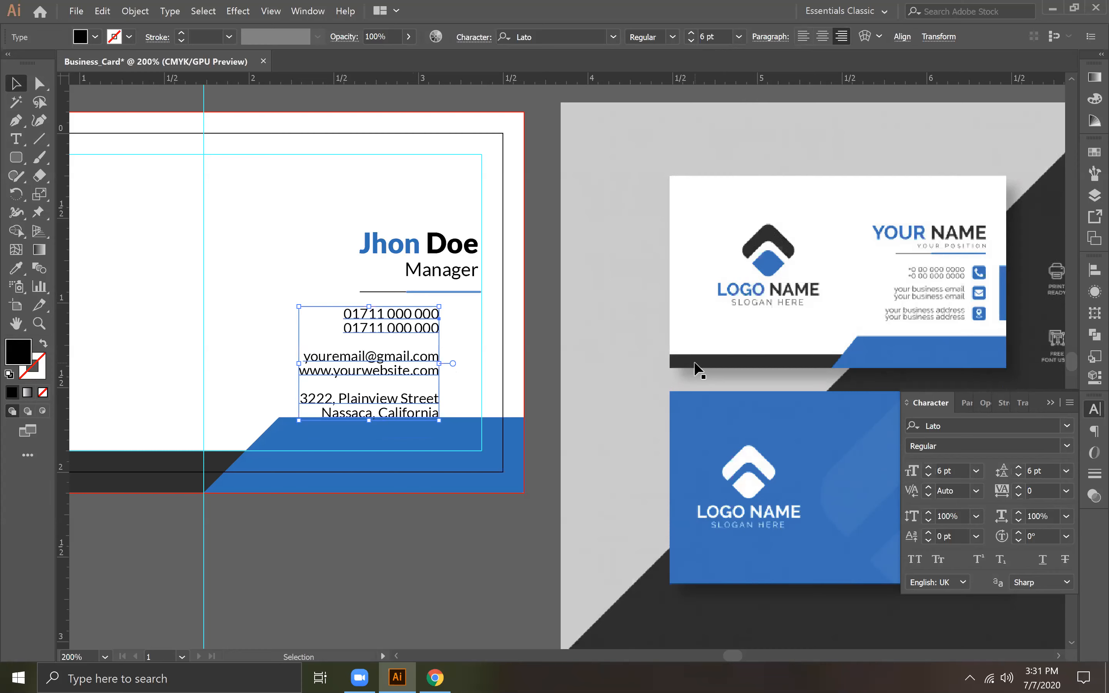
# Step: Move the name, job title and two-tone divider together higher on the card
pyautogui.press('space')
pyautogui.moveTo(497, 306)
pyautogui.mouseDown()
pyautogui.moveTo(590, 316)
pyautogui.moveTo(512, 317)
pyautogui.mouseUp()
pyautogui.click(437, 228)
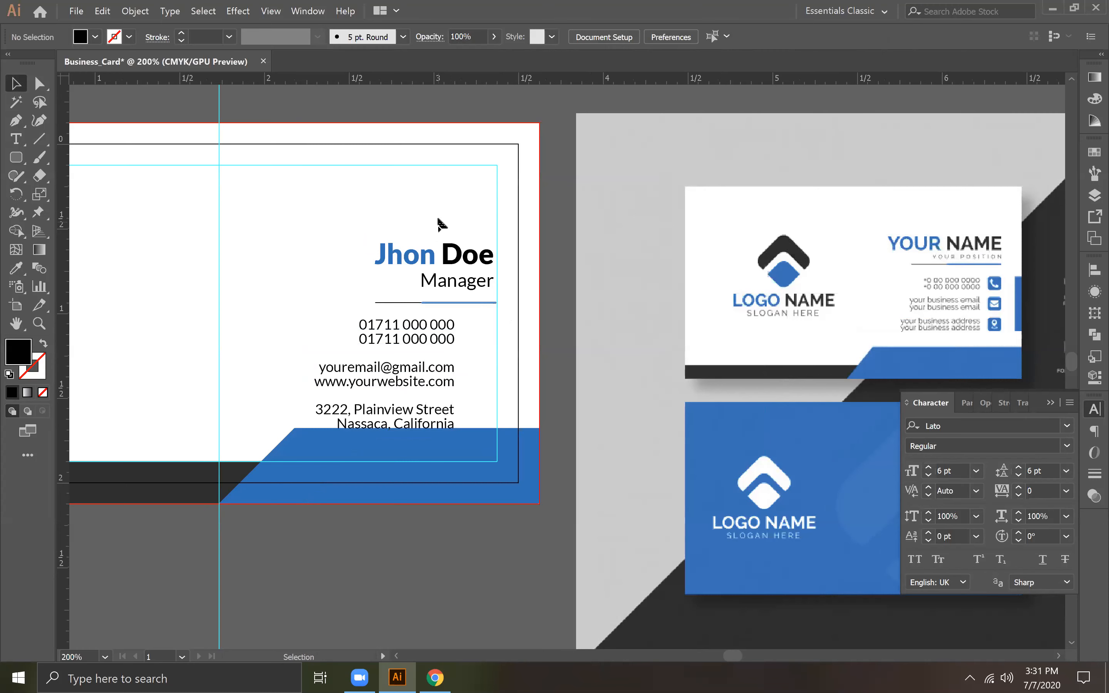
pyautogui.moveTo(462, 277); pyautogui.dragTo(465, 311)
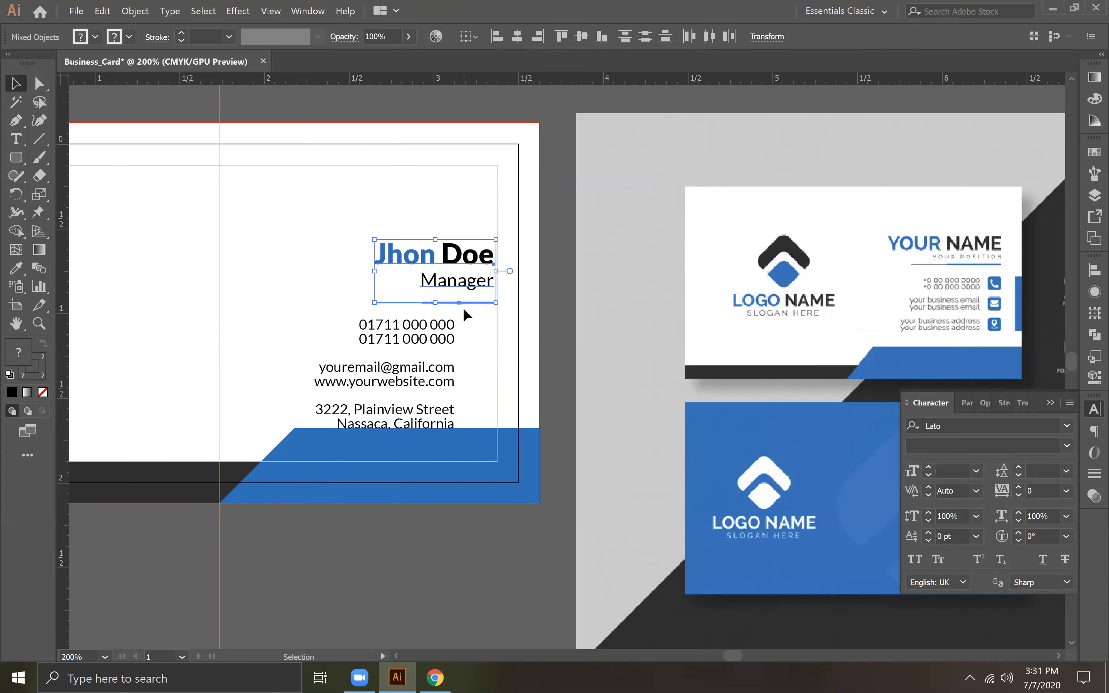
pyautogui.press('Up')
pyautogui.press('Up')
pyautogui.press('Up')
pyautogui.press('Up')
pyautogui.press('Up')
pyautogui.press('Up')
pyautogui.press('Up')
pyautogui.press('Up')
pyautogui.press('Up')
pyautogui.press('Up')
pyautogui.press('Up')
pyautogui.press('Up')
pyautogui.press('Up')
pyautogui.press('Up')
pyautogui.press('Up')
pyautogui.press('Up')
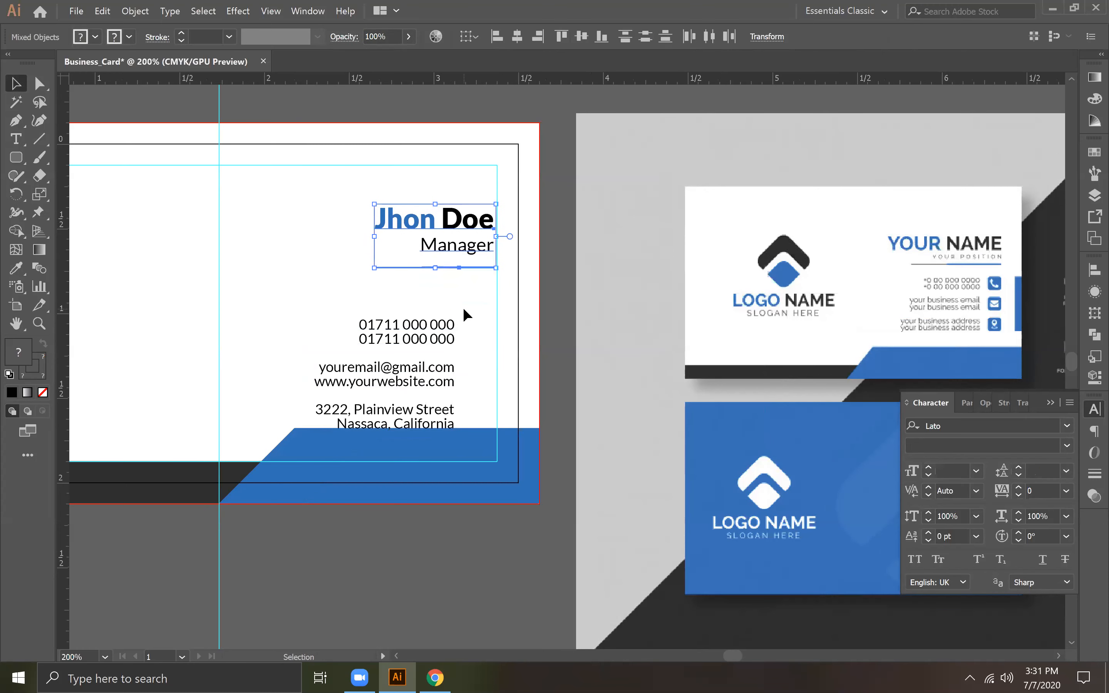
pyautogui.press('Down')
# Step: Move the contact details block up clear of the blue bottom shape and collapse the Character panel
pyautogui.moveTo(431, 354); pyautogui.dragTo(433, 326)
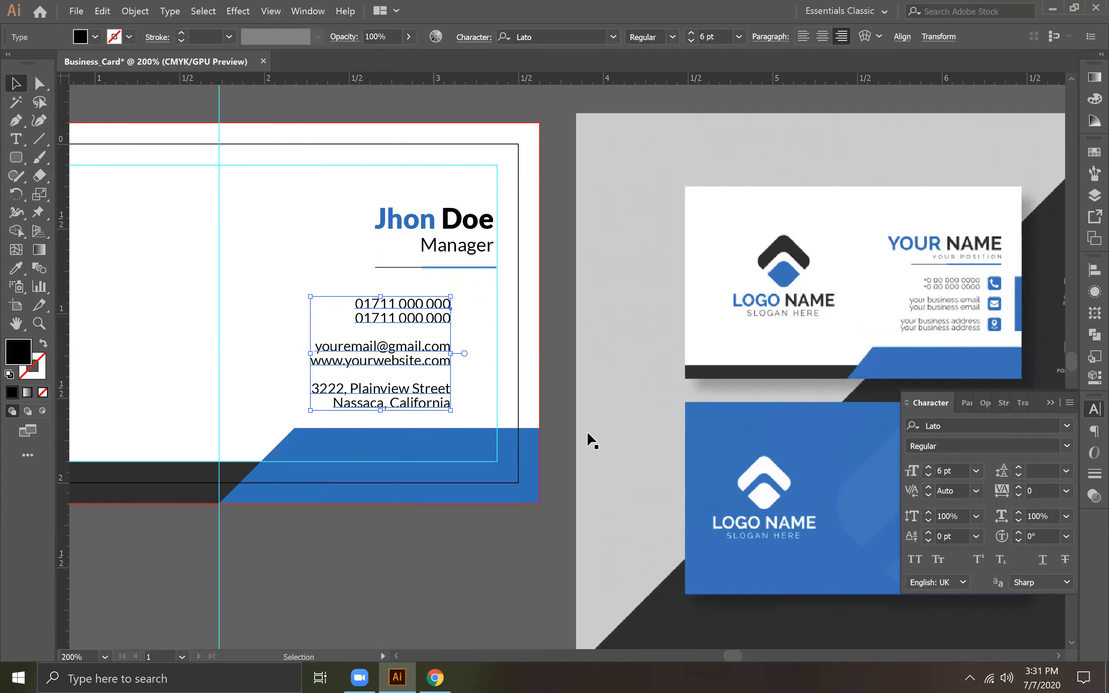
pyautogui.click(440, 425)
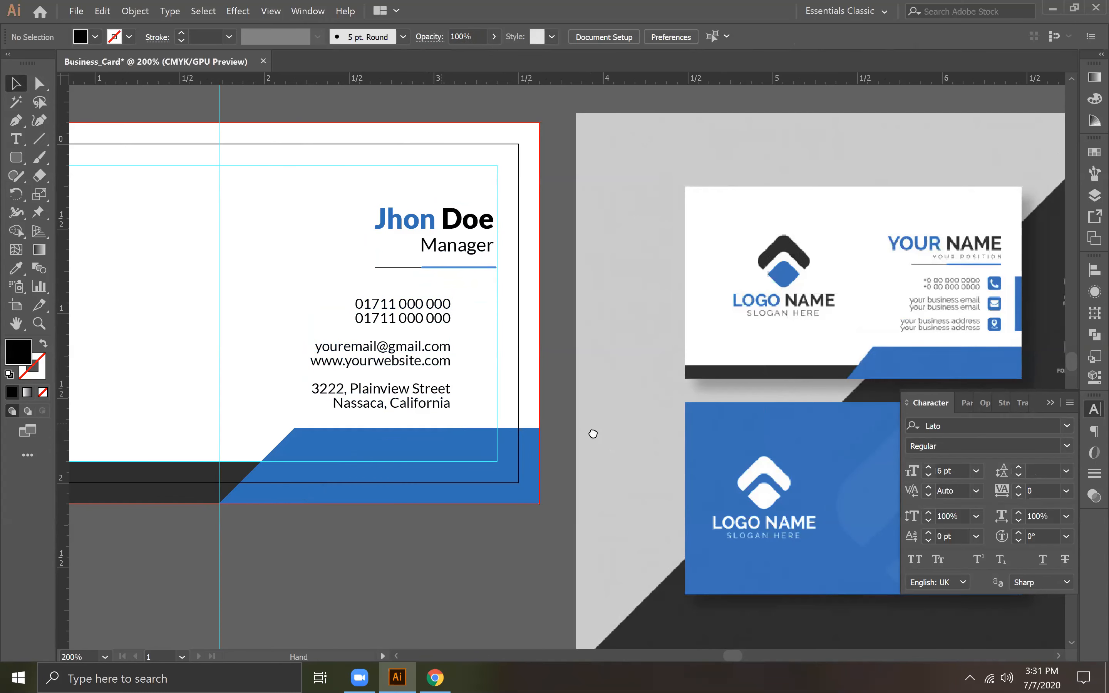
pyautogui.moveTo(439, 426); pyautogui.dragTo(631, 435)
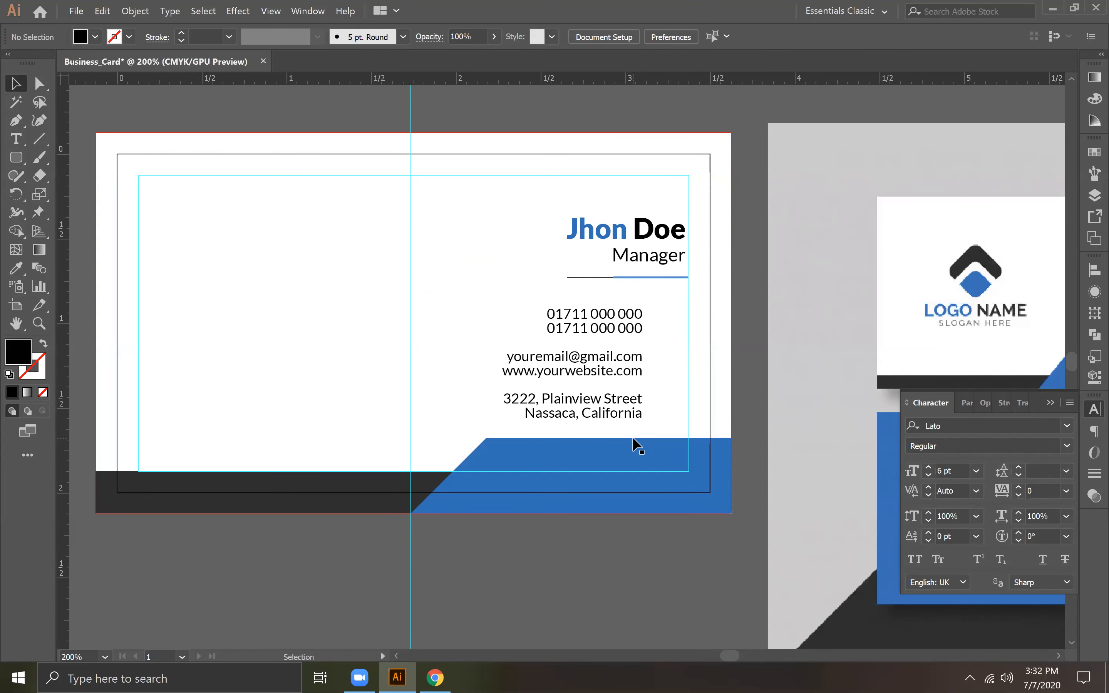
pyautogui.press('space')
pyautogui.moveTo(441, 337); pyautogui.dragTo(79, 358)
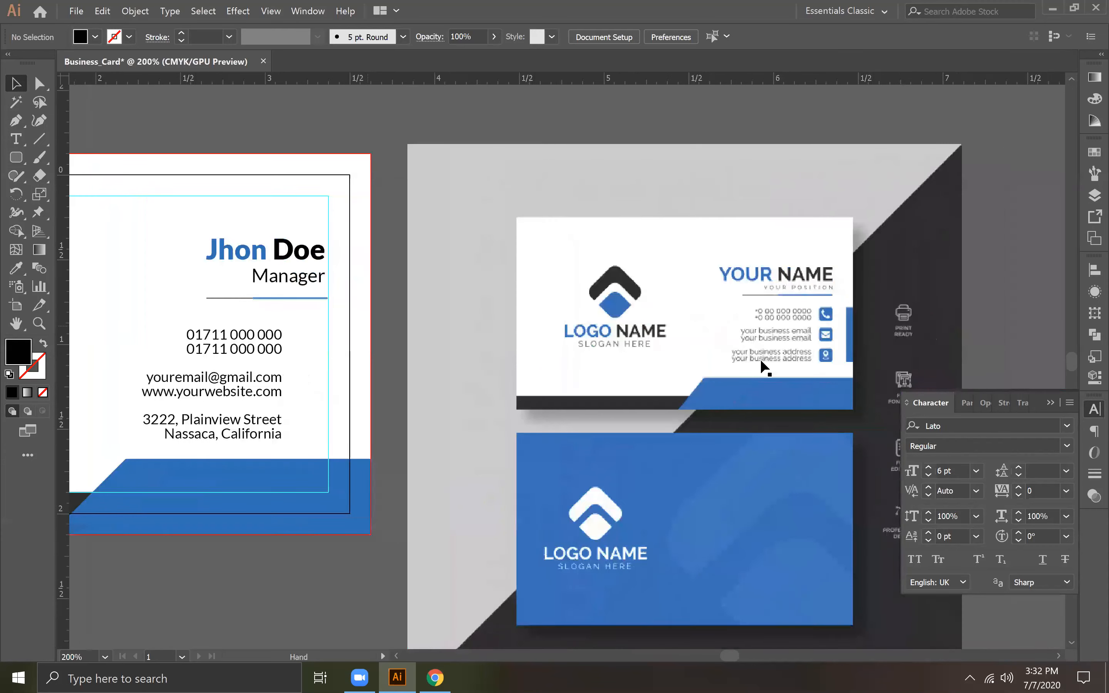
pyautogui.click(1049, 402)
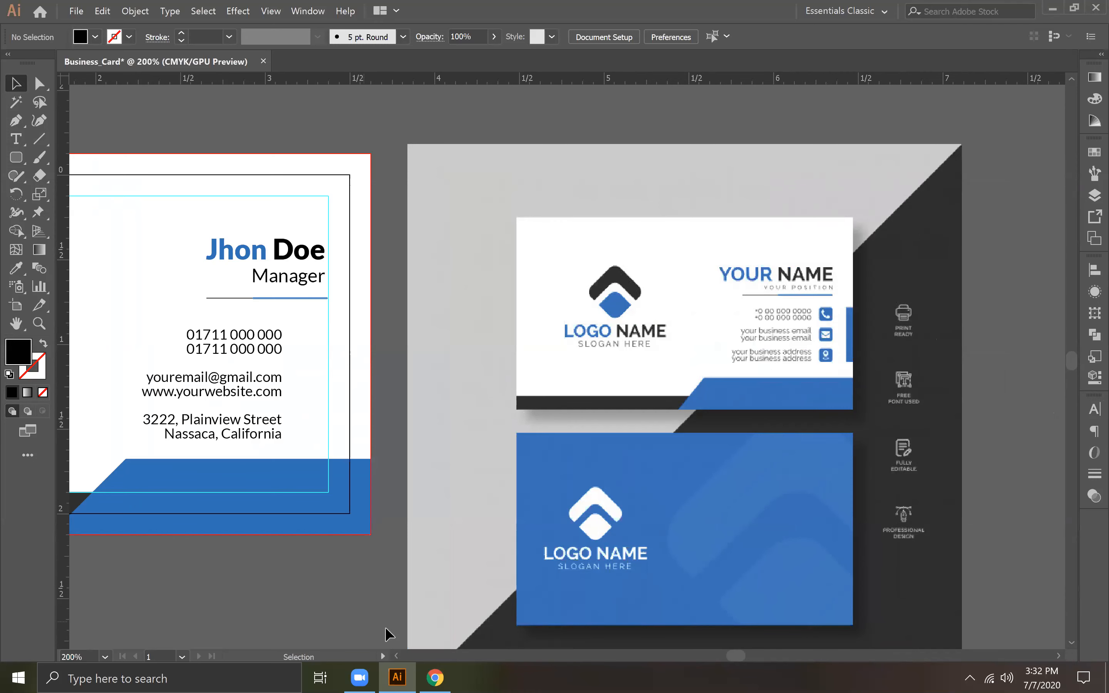
# Step: Switch to Chrome, search Google for flaticon and open the Flaticon website
pyautogui.click(435, 677)
pyautogui.click(180, 33)
pyautogui.write('flati')
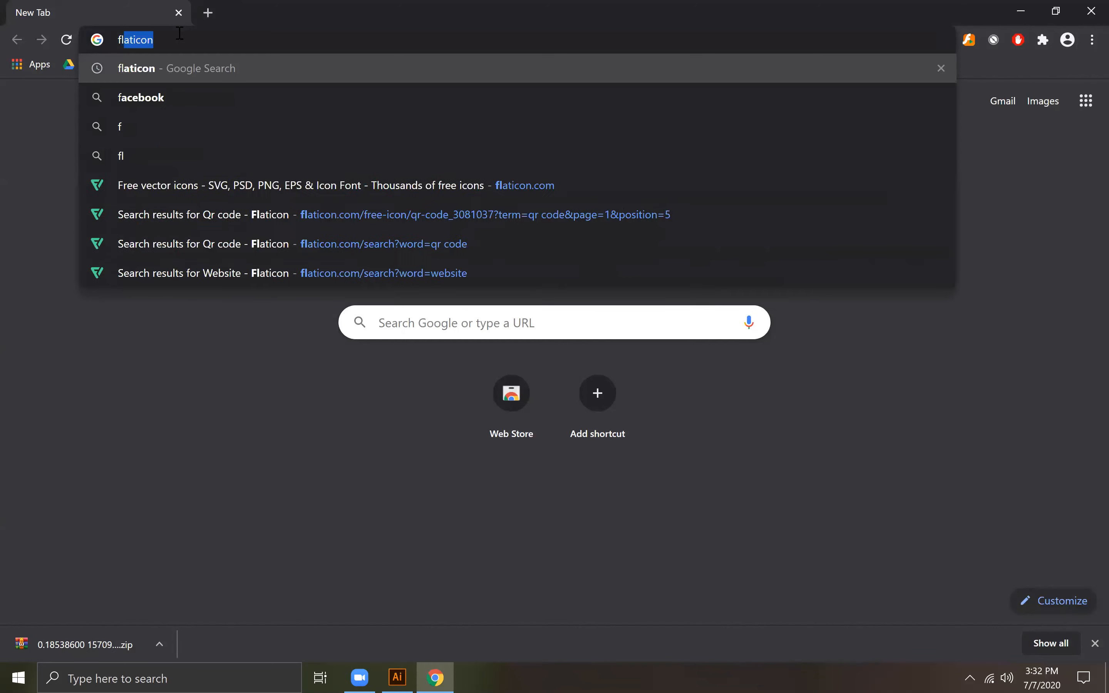
pyautogui.press('BackSpace')
pyautogui.write('con')
pyautogui.press('Return')
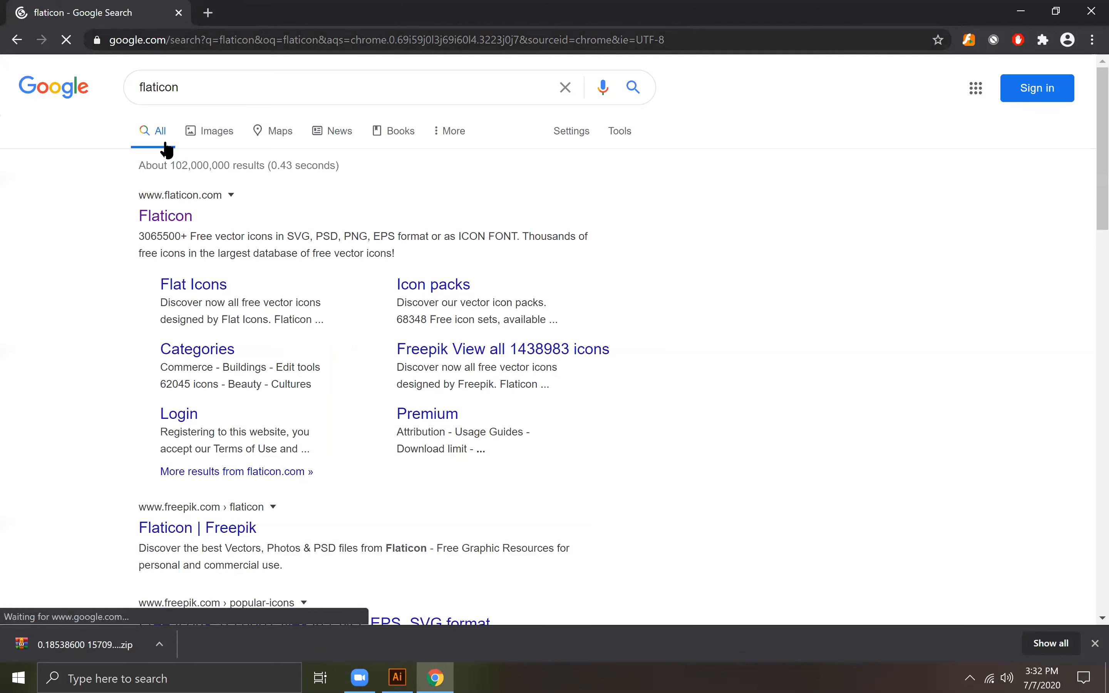
pyautogui.click(182, 215)
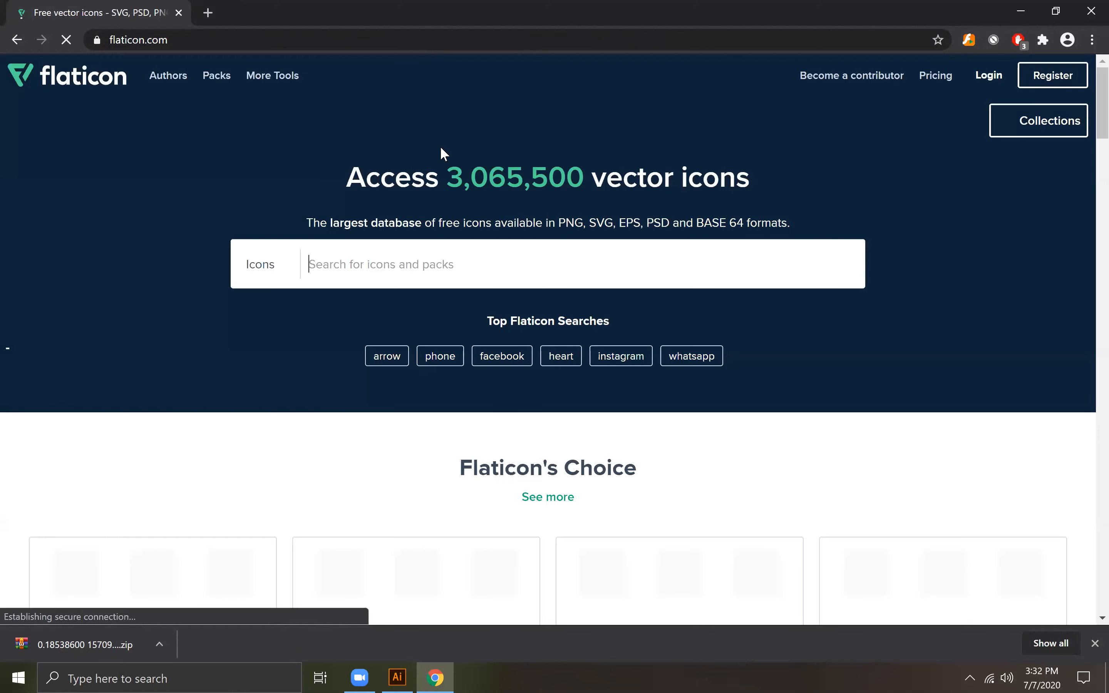
# Step: Look over the Flaticon home page and search its icons for phone
pyautogui.scroll(-5, 547, 377)
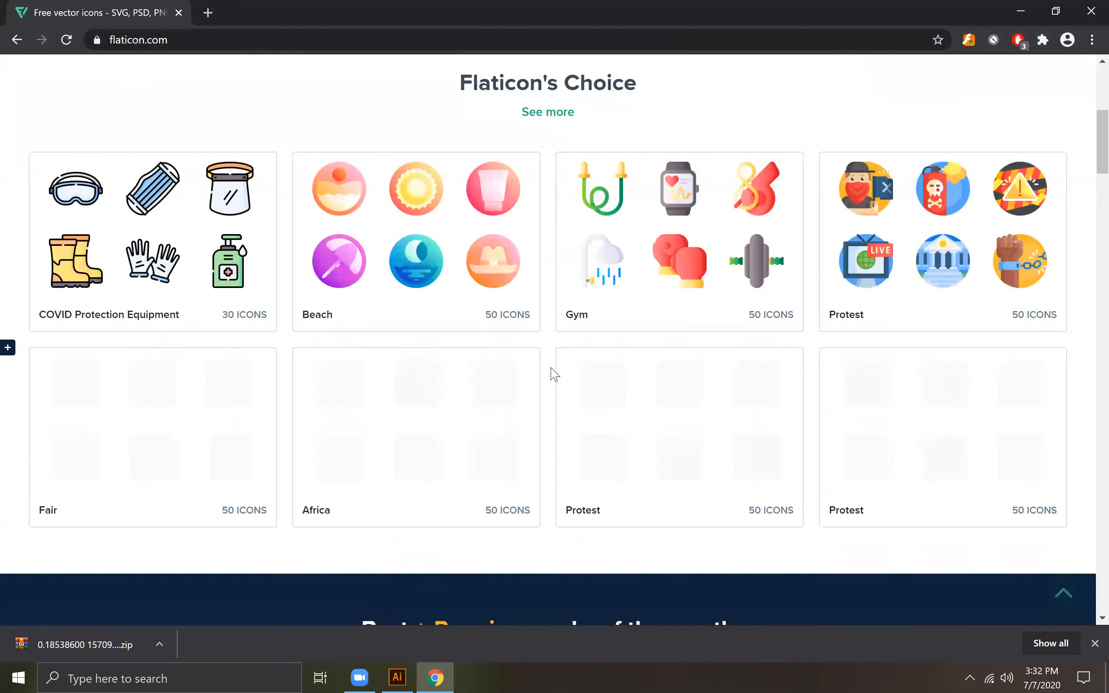
pyautogui.scroll(-10, 552, 378)
pyautogui.scroll(-15, 552, 373)
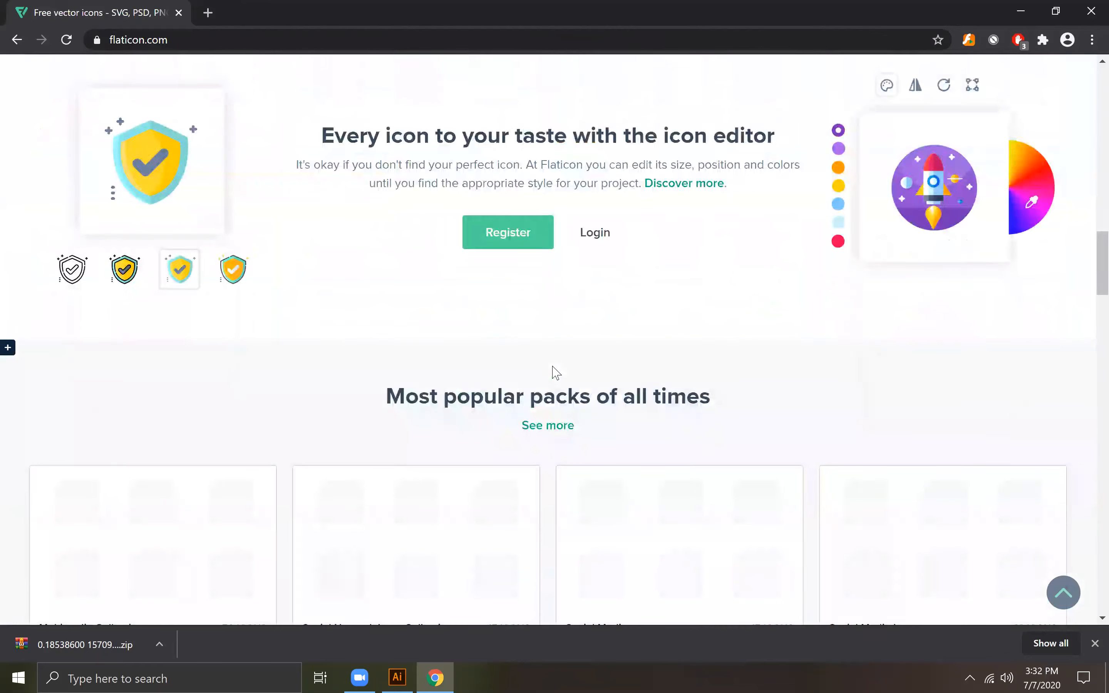
pyautogui.scroll(7, 557, 374)
pyautogui.scroll(15, 556, 374)
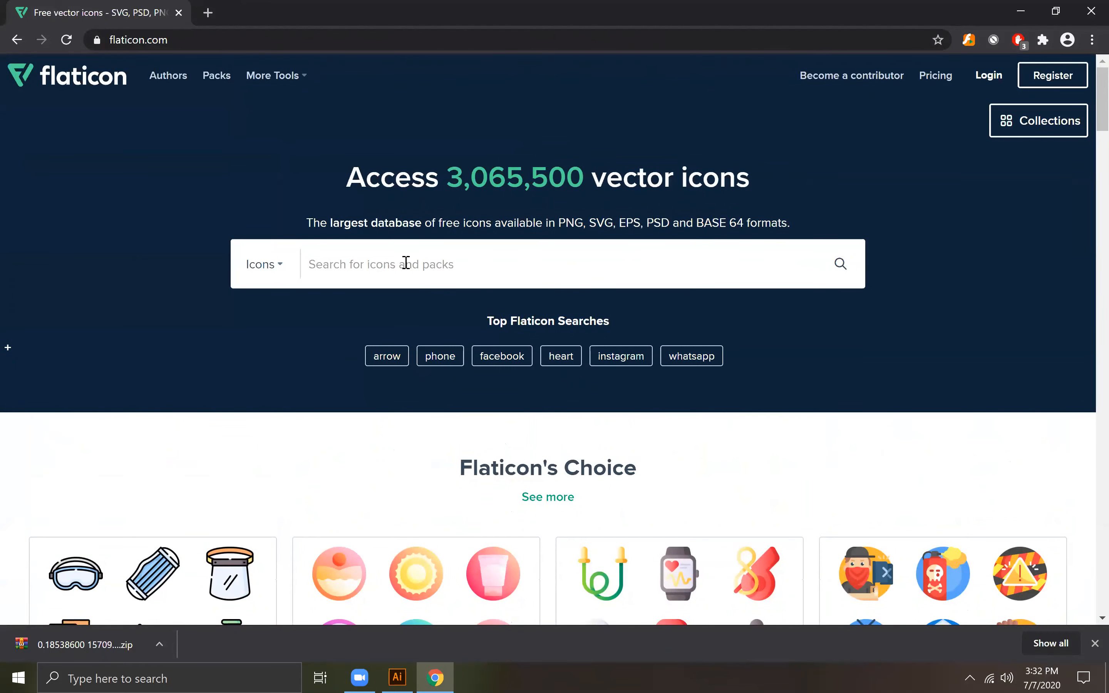
pyautogui.write('phone')
pyautogui.press('Return')
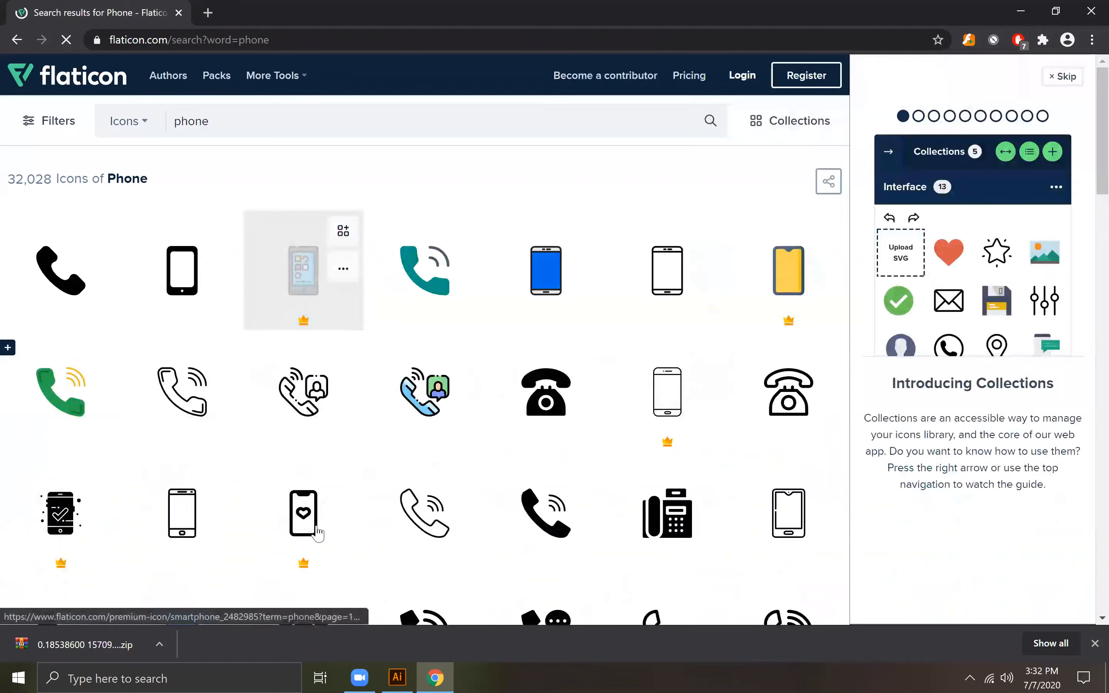
# Step: Search Google for contact icon set in a new tab and open Freepik's Contact Icon results
pyautogui.click(207, 12)
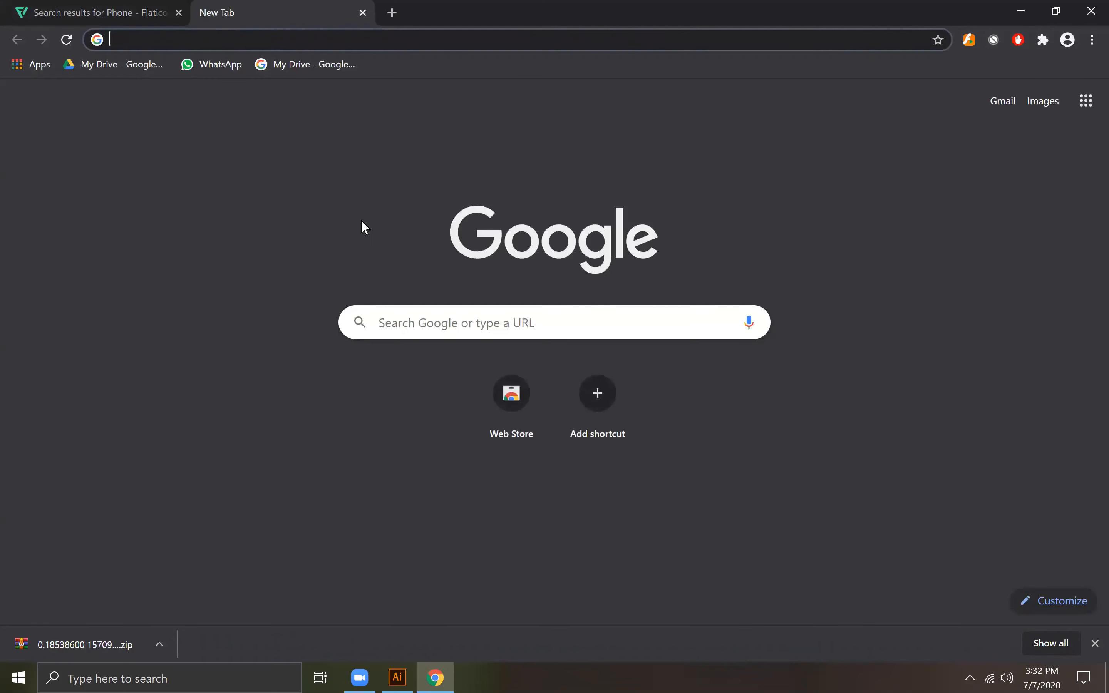
pyautogui.write('co')
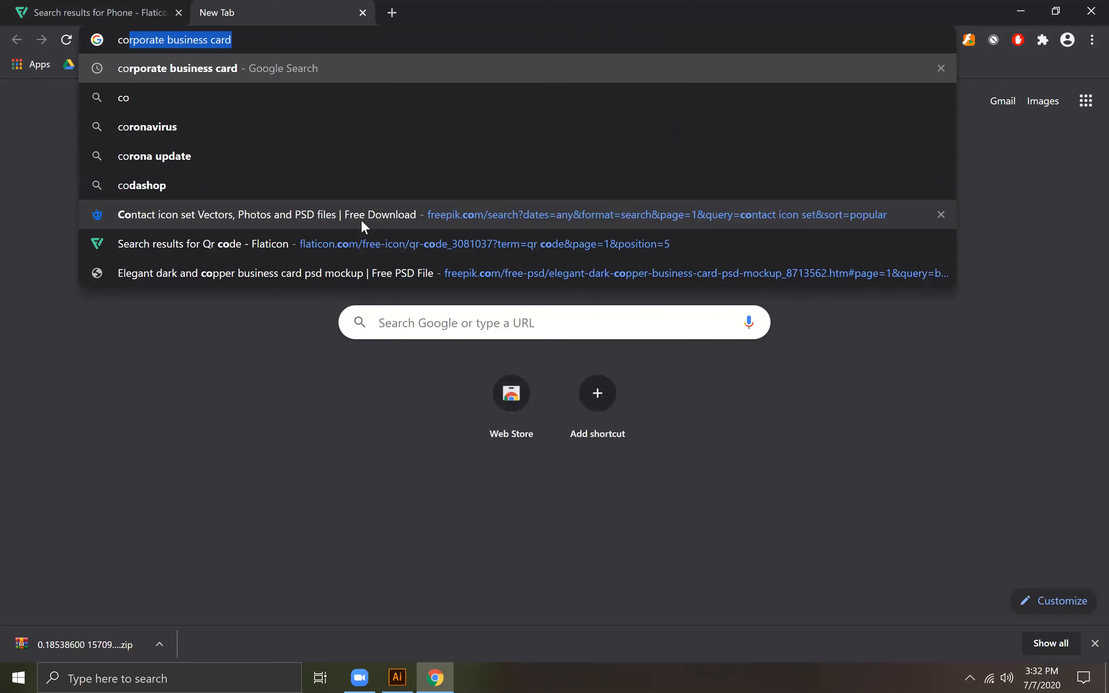
pyautogui.write('ntact i')
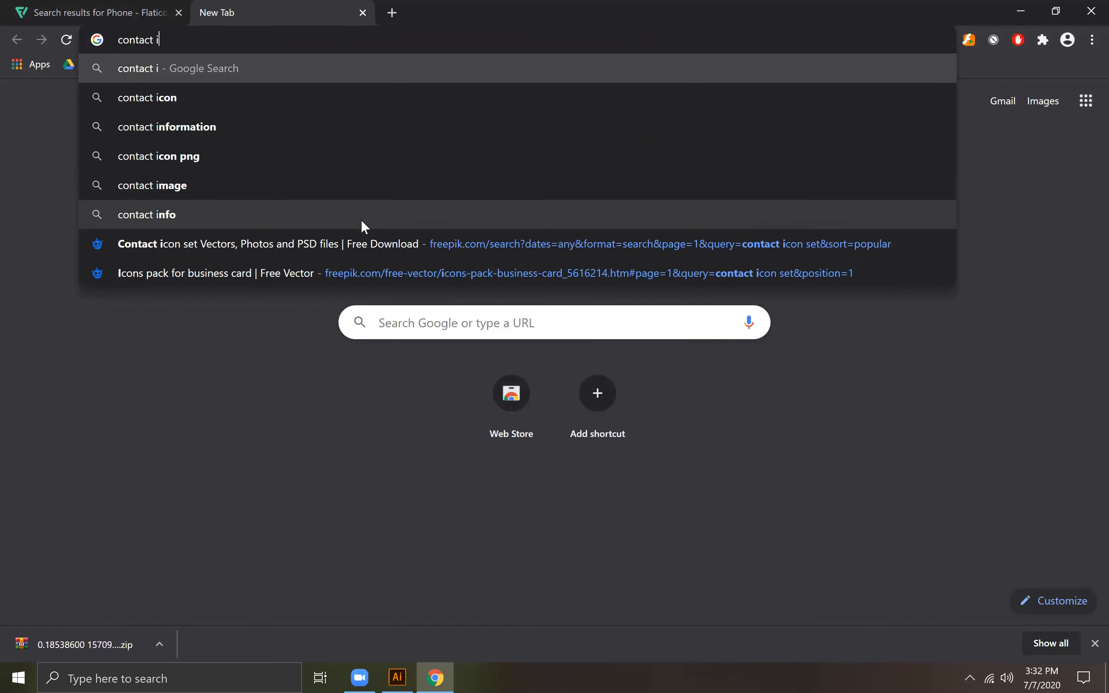
pyautogui.write('con set')
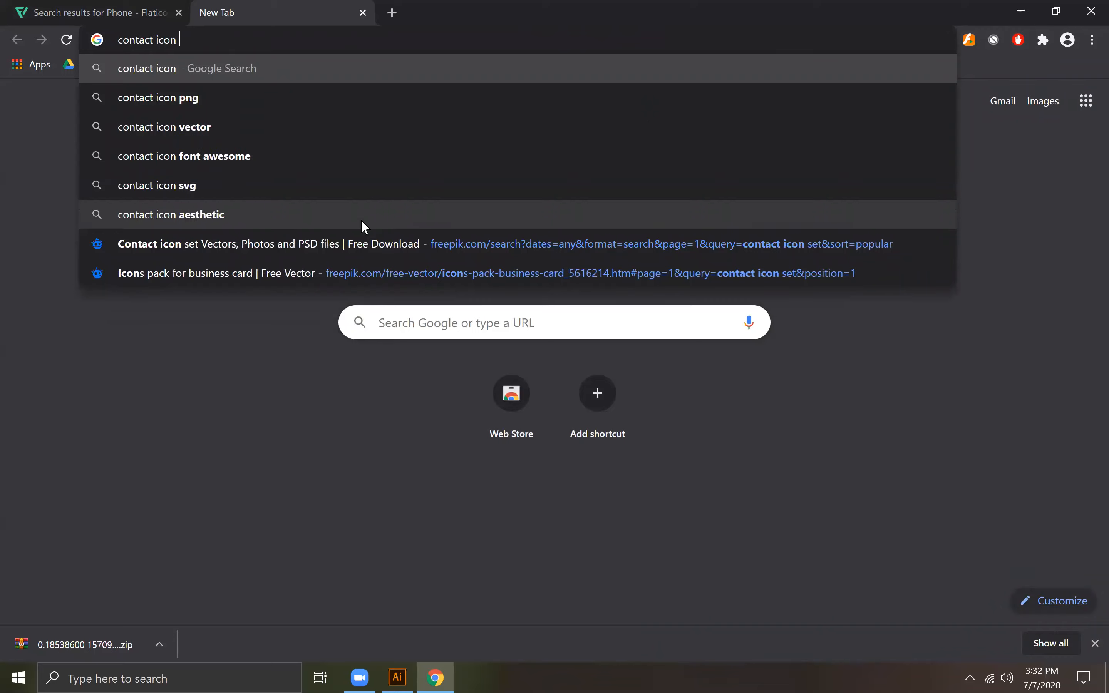
pyautogui.press('Return')
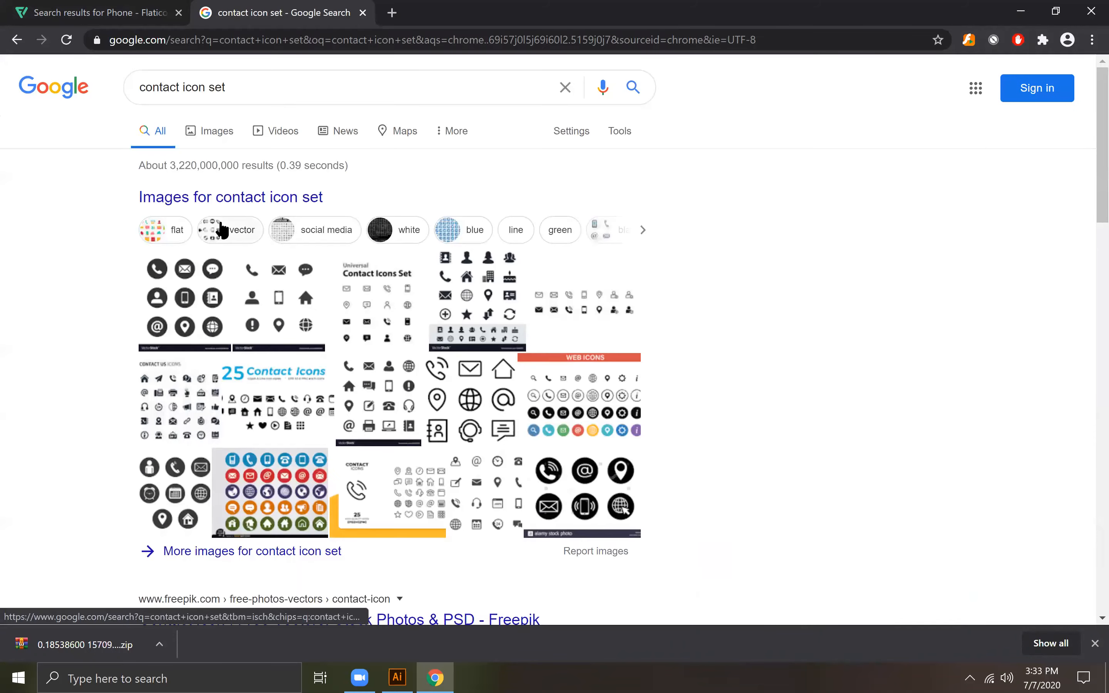
pyautogui.scroll(-4, 674, 271)
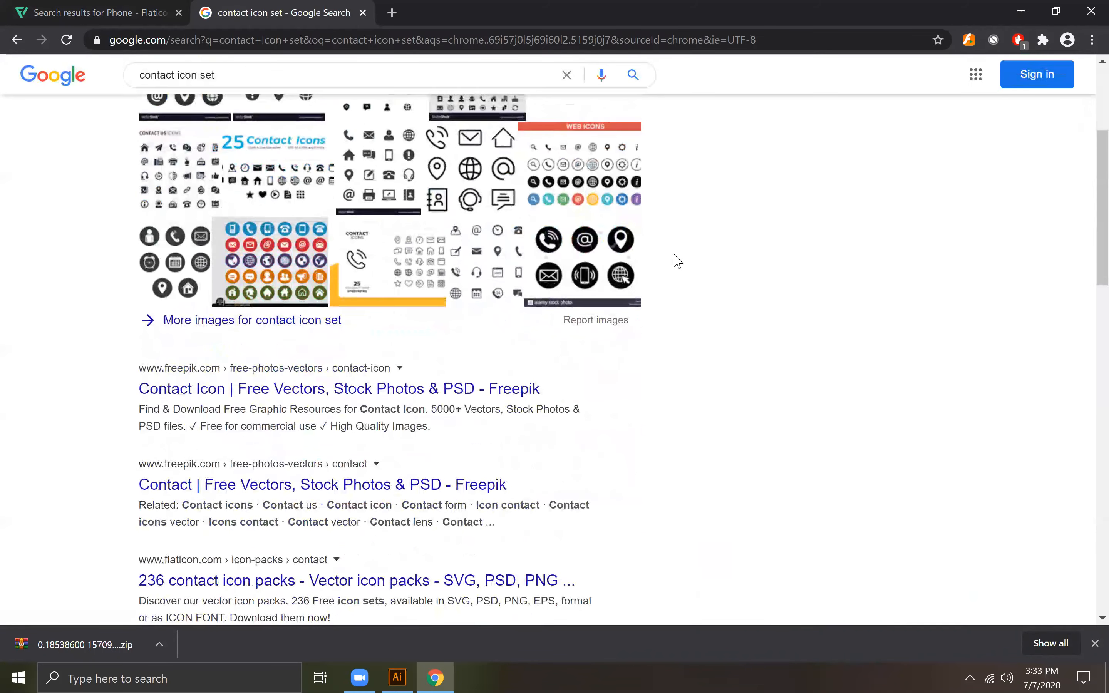
pyautogui.scroll(-2, 680, 259)
pyautogui.click(481, 311)
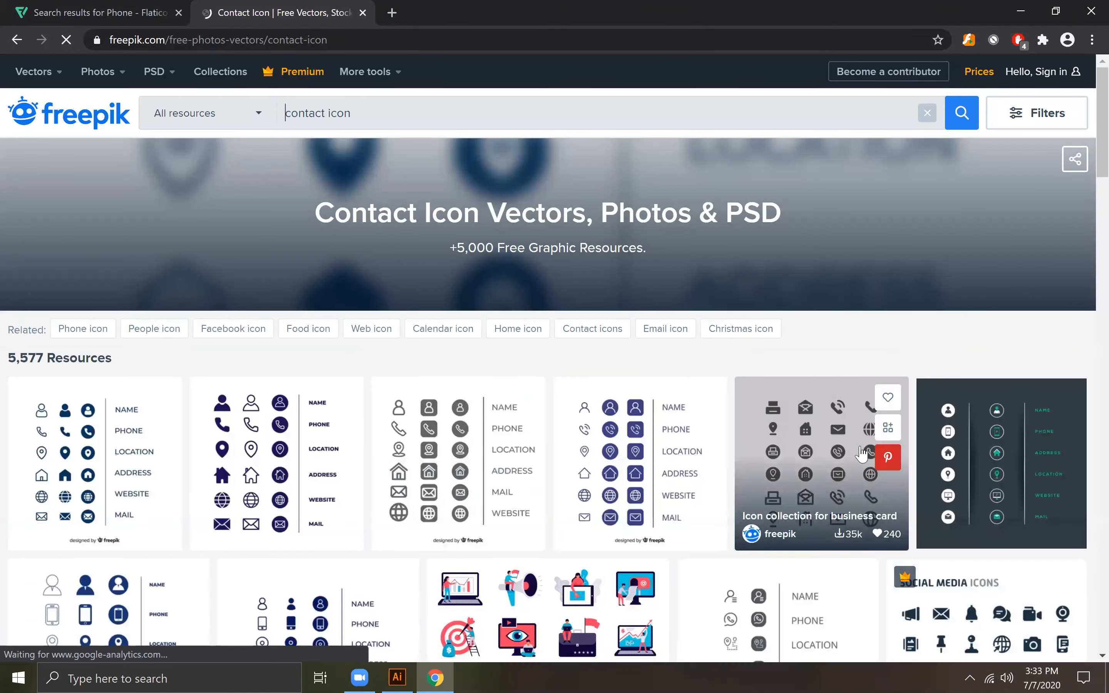
# Step: Browse the Freepik contact icon results for a set suited to the business card's phone, e-mail and address details
pyautogui.scroll(-5, 862, 454)
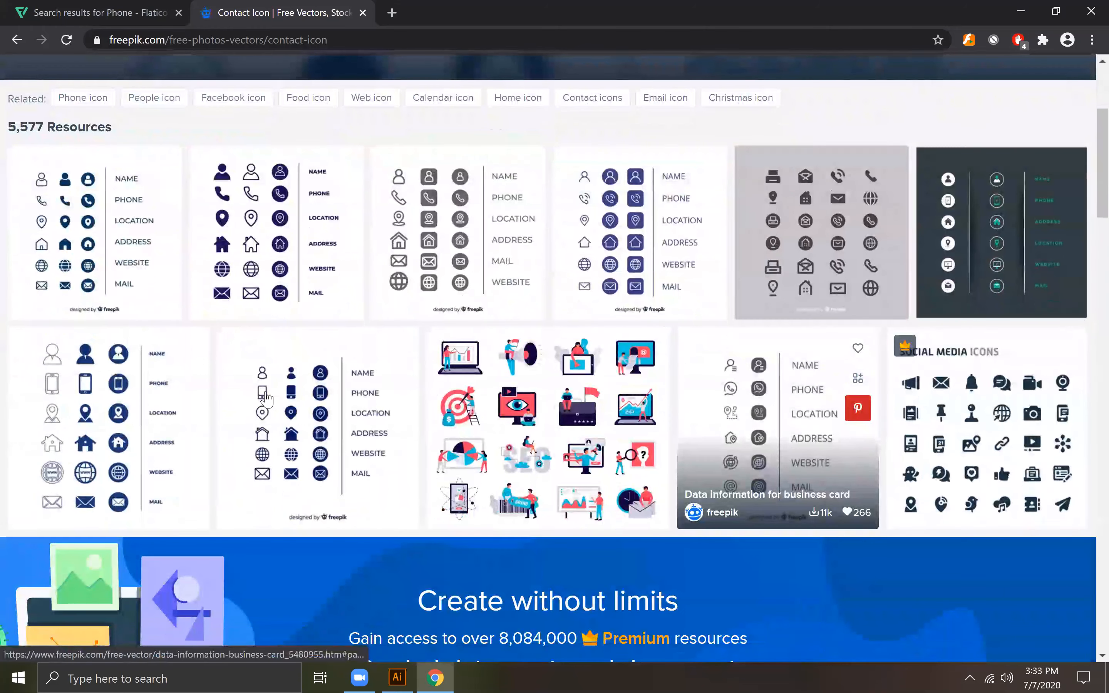
pyautogui.scroll(5, 206, 422)
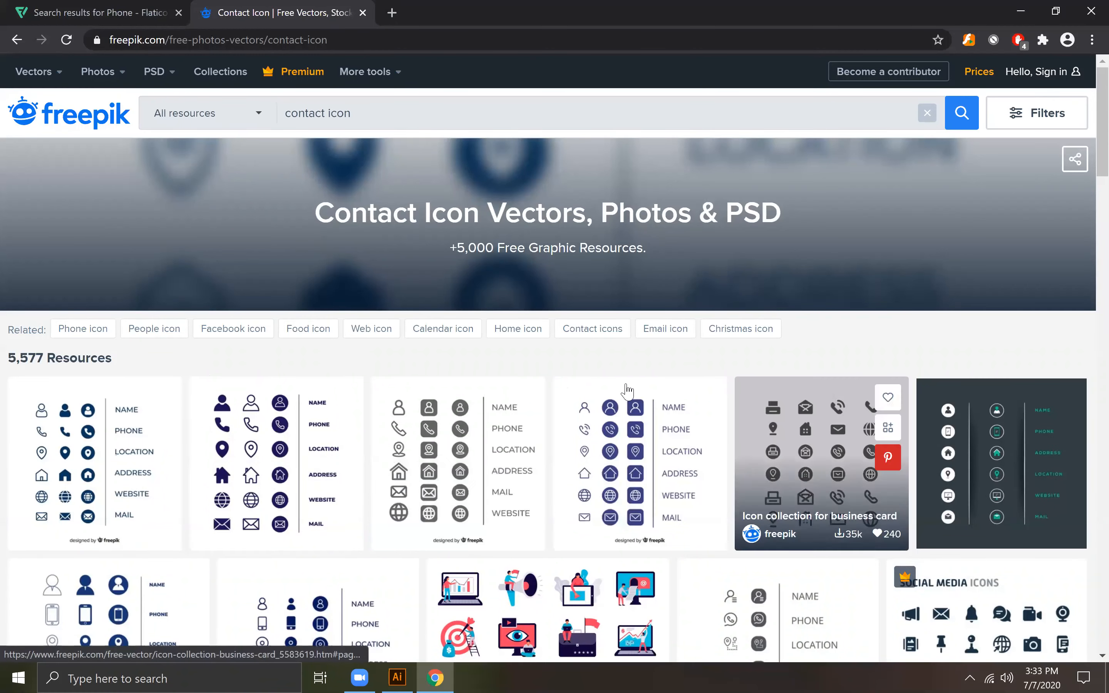
pyautogui.scroll(-1, 601, 418)
pyautogui.scroll(-8, 601, 417)
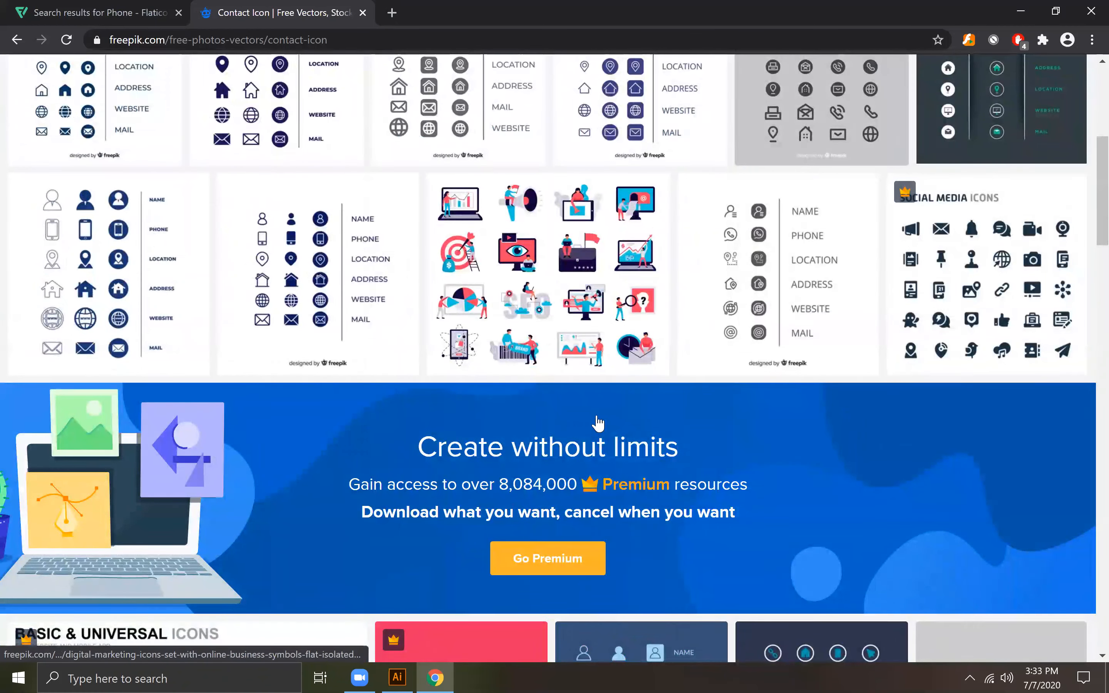
pyautogui.scroll(-10, 598, 424)
pyautogui.scroll(-7, 600, 422)
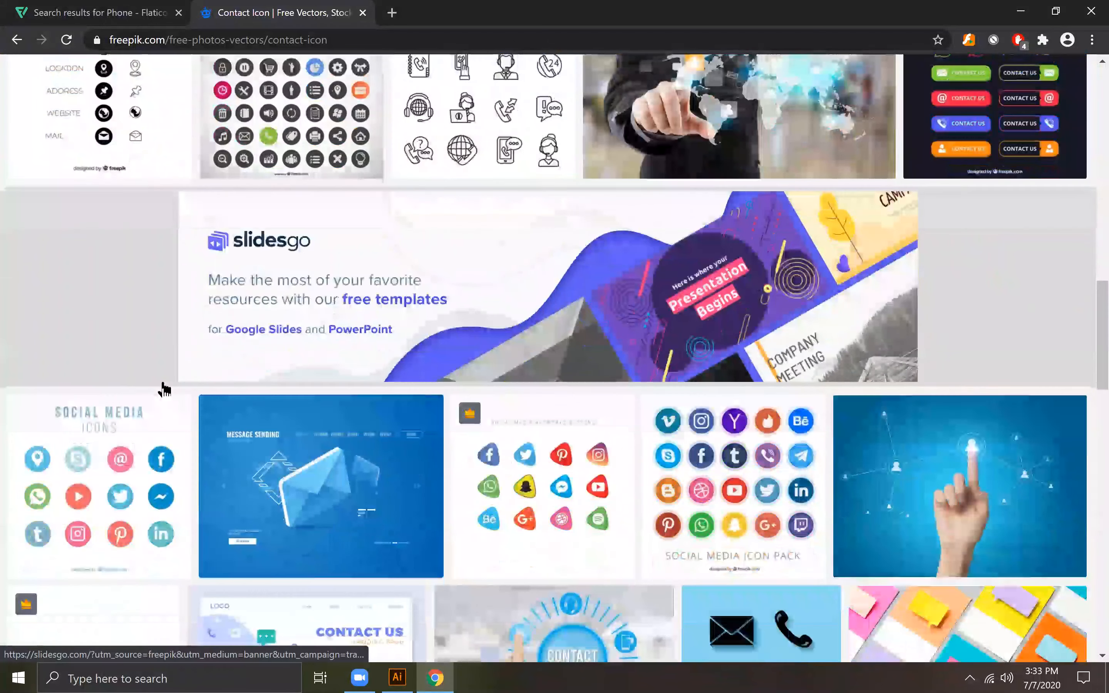
pyautogui.scroll(-4, 164, 389)
pyautogui.scroll(-7, 757, 389)
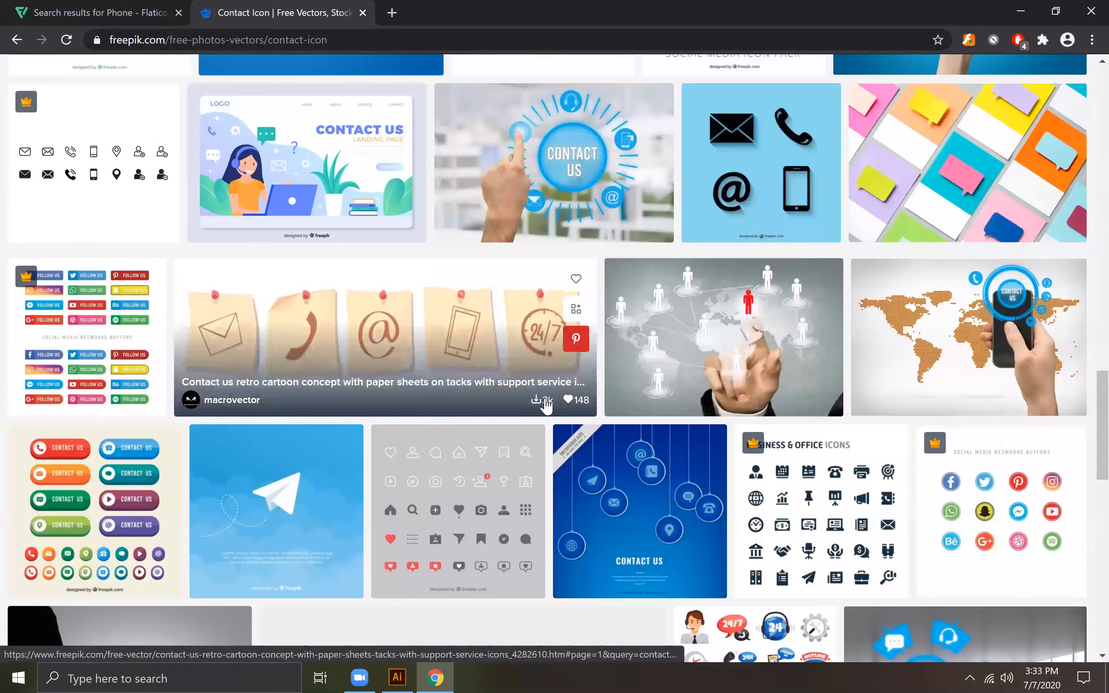
pyautogui.scroll(5, 548, 395)
pyautogui.scroll(-8, 69, 170)
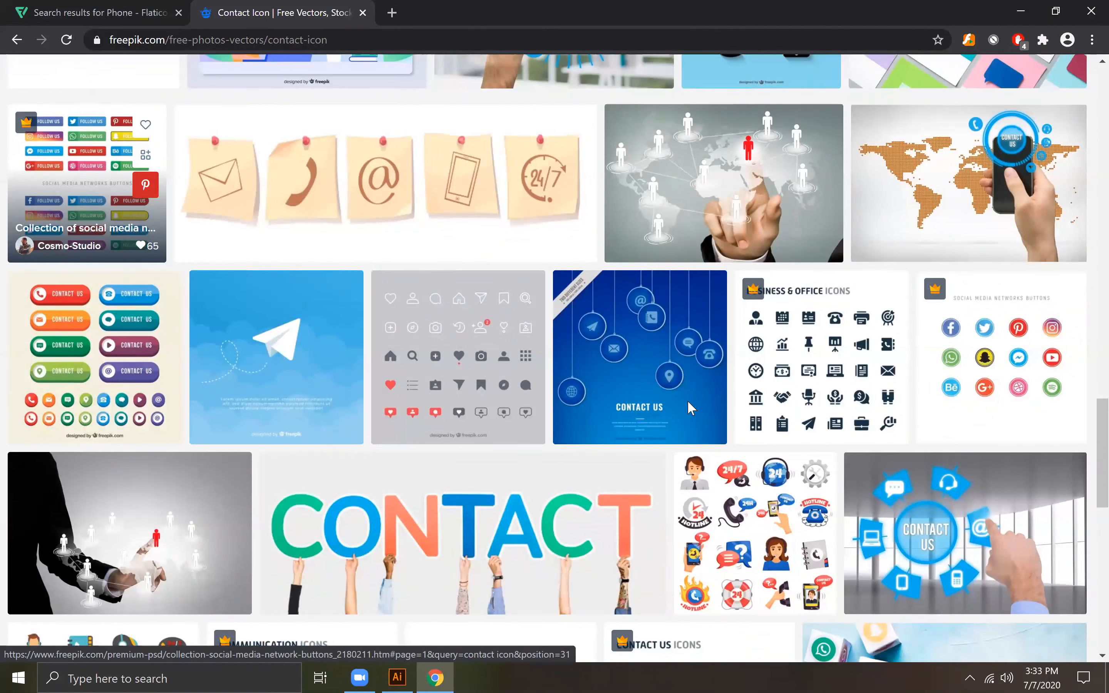
pyautogui.scroll(1, 664, 399)
pyautogui.scroll(20, 663, 381)
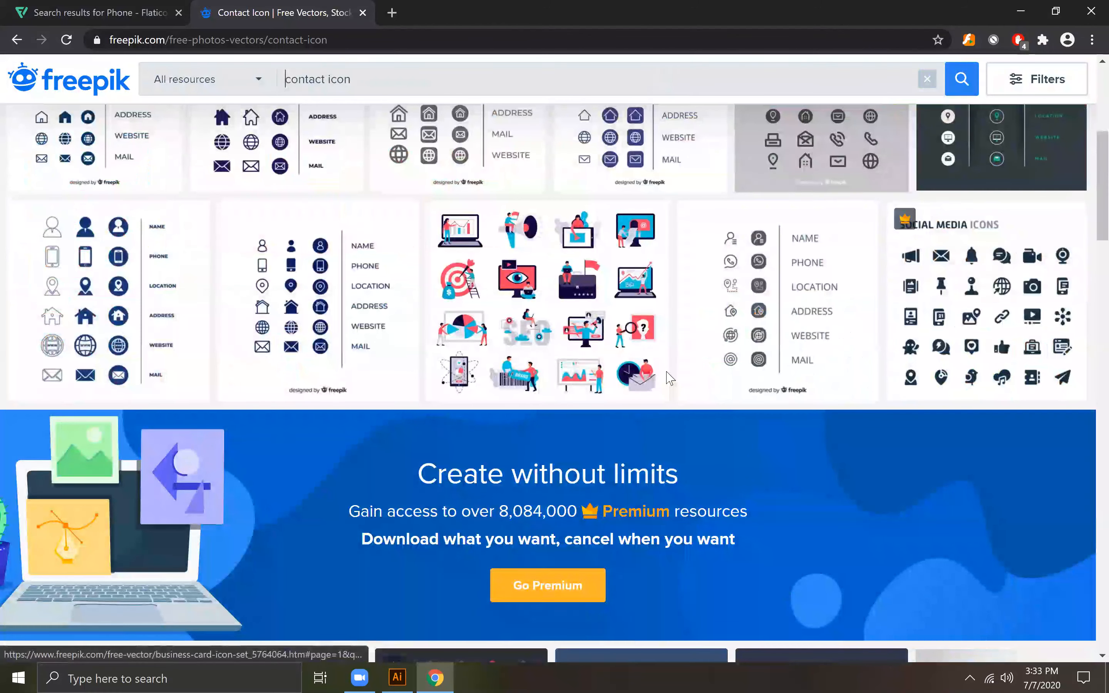
# Step: Search Freepik for social media icons
pyautogui.doubleClick(431, 124)
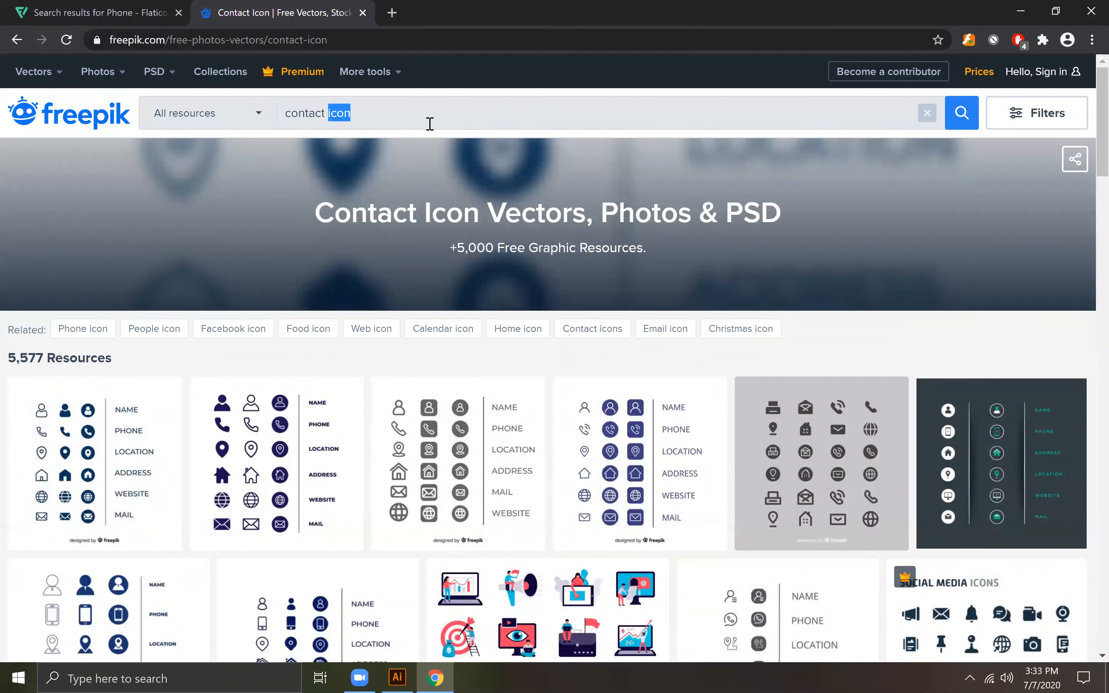
pyautogui.tripleClick(430, 123)
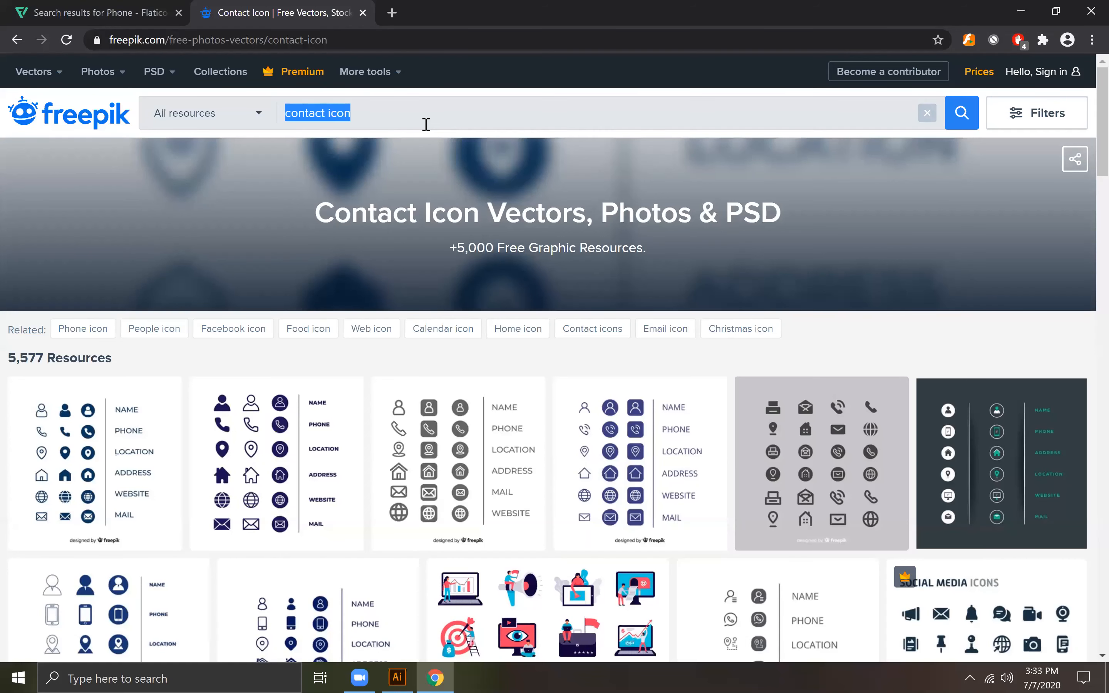
pyautogui.write('sociar')
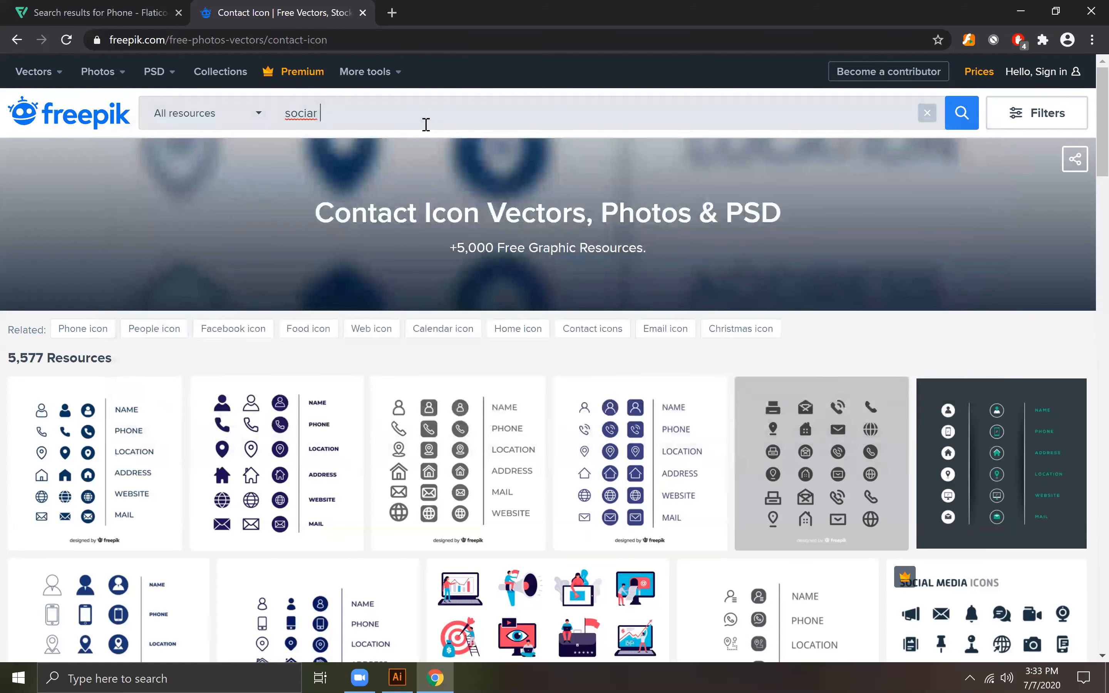
pyautogui.press('BackSpace')
pyautogui.press('BackSpace')
pyautogui.write('l ')
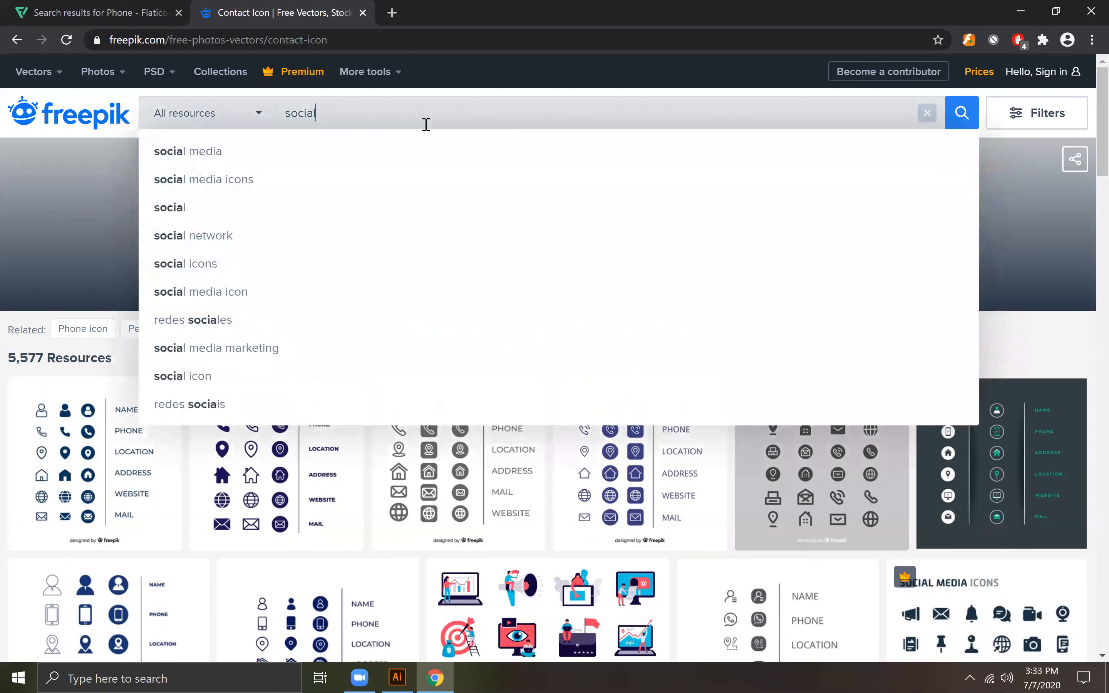
pyautogui.write('media')
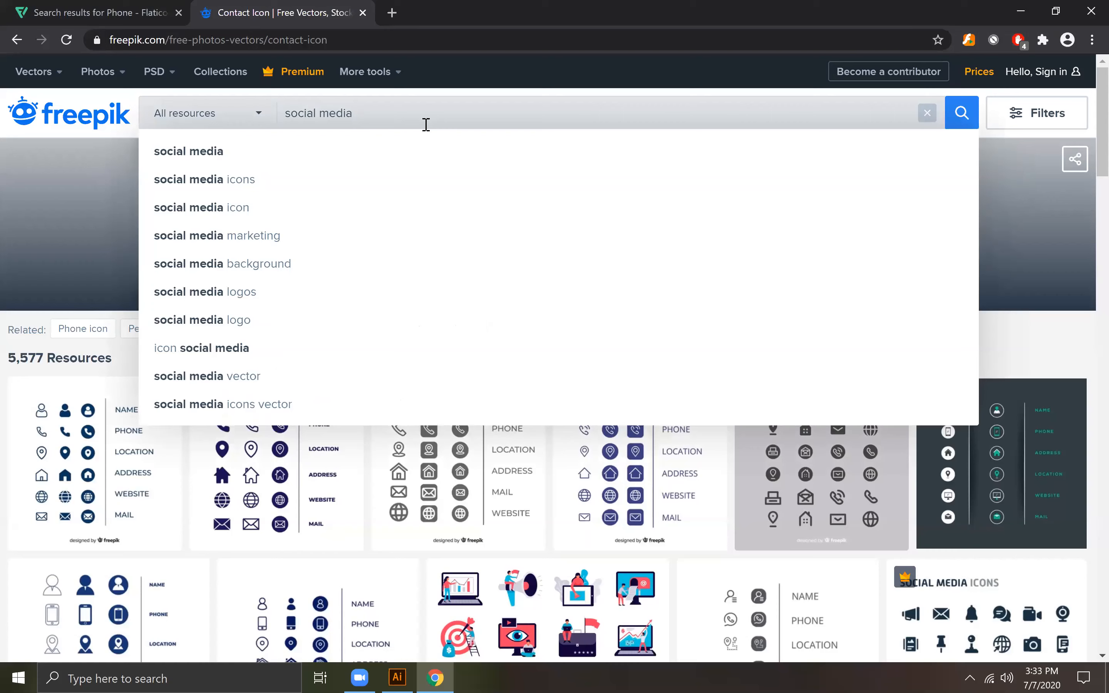
pyautogui.click(273, 178)
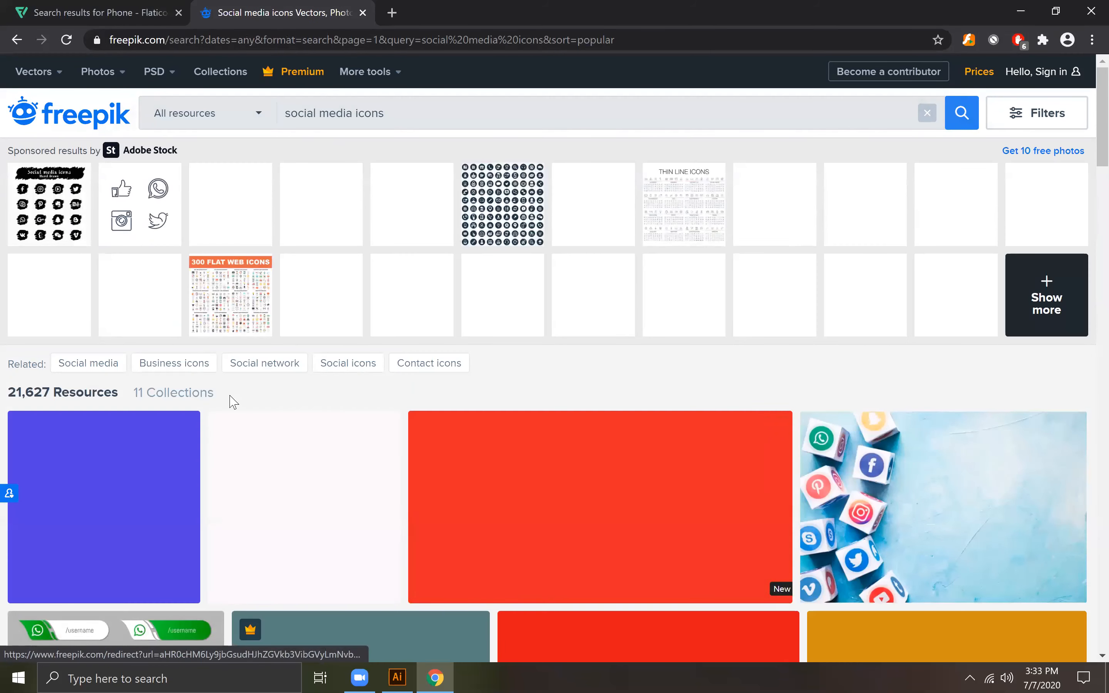
# Step: Open the Social media logotype collection from the results, look over its logos and close the preview
pyautogui.scroll(-3, 353, 460)
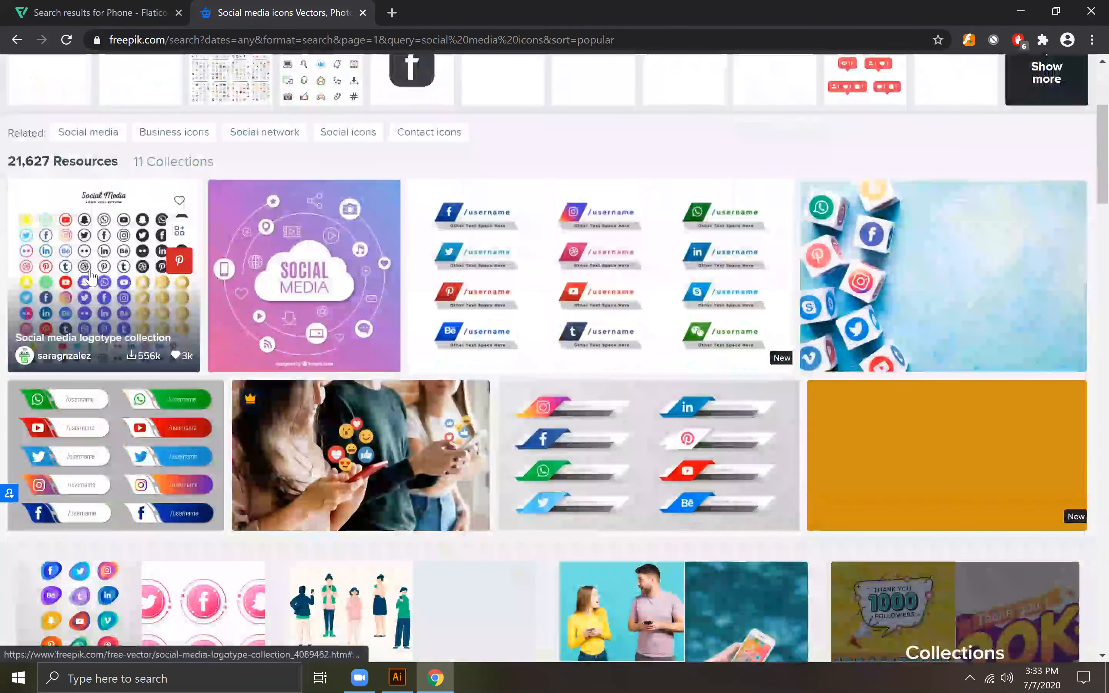
pyautogui.click(89, 270)
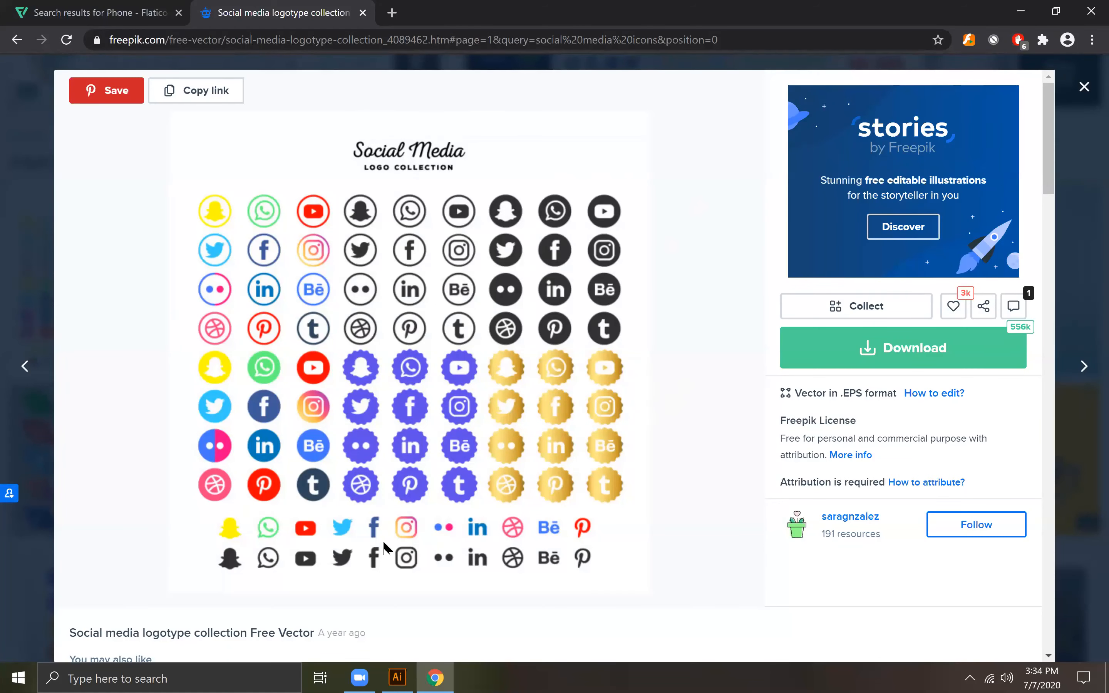
pyautogui.click(1085, 87)
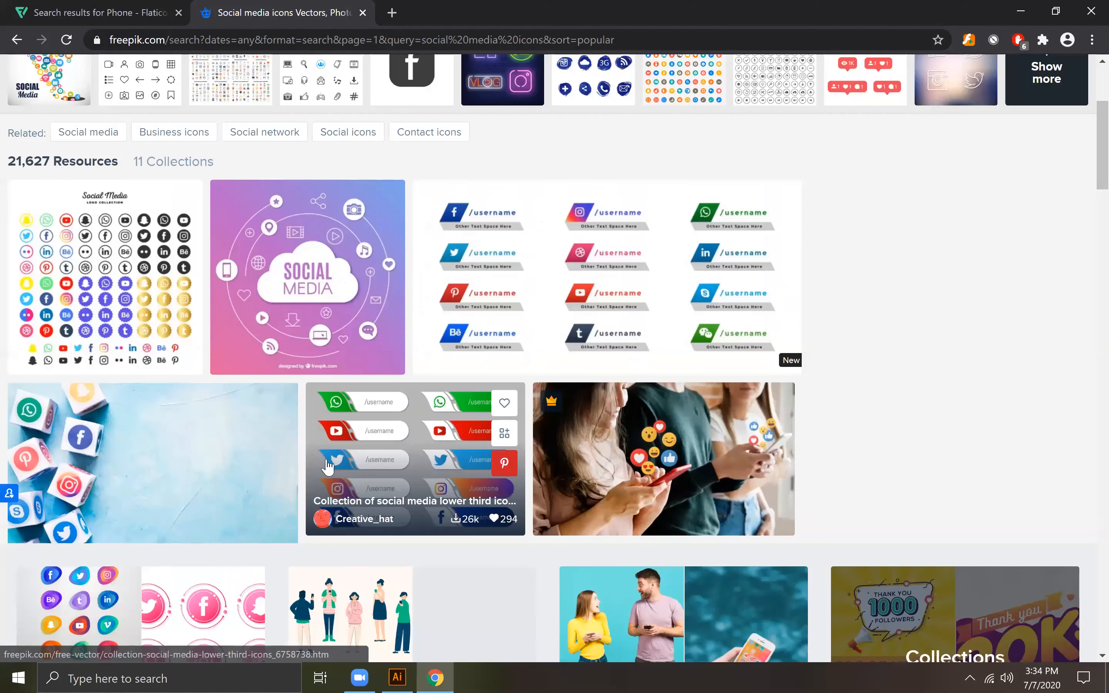
# Step: Browse the social media icons results for icons that suit the business card's contact details
pyautogui.scroll(-3, 330, 456)
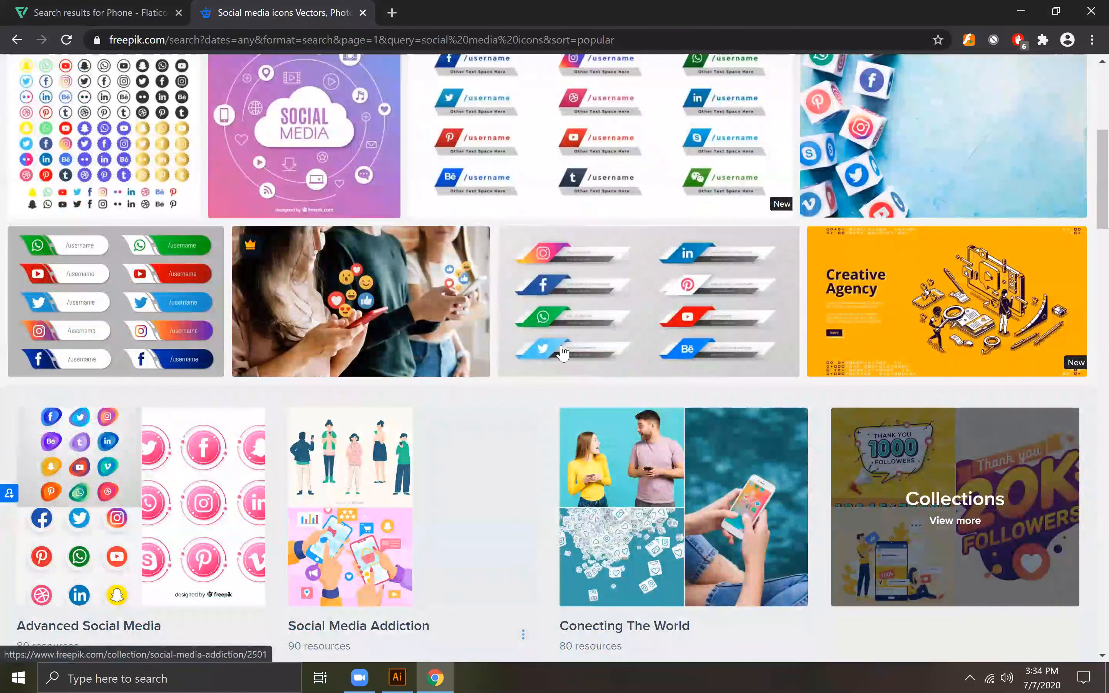
pyautogui.scroll(-9, 513, 365)
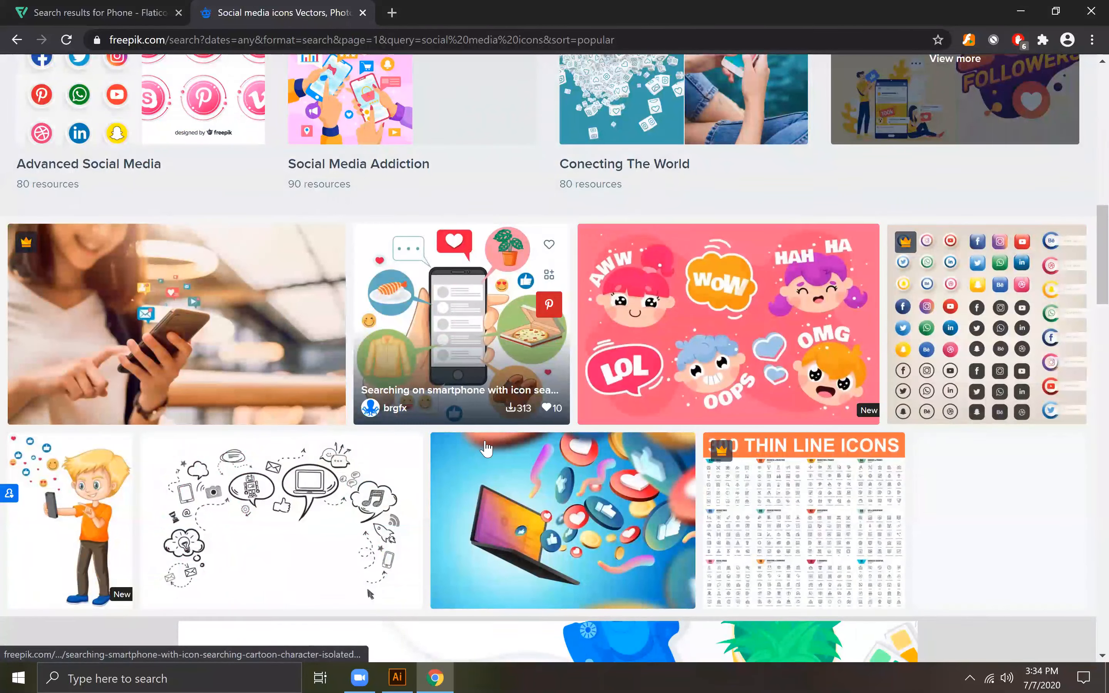
pyautogui.scroll(-5, 487, 445)
pyautogui.scroll(15, 484, 445)
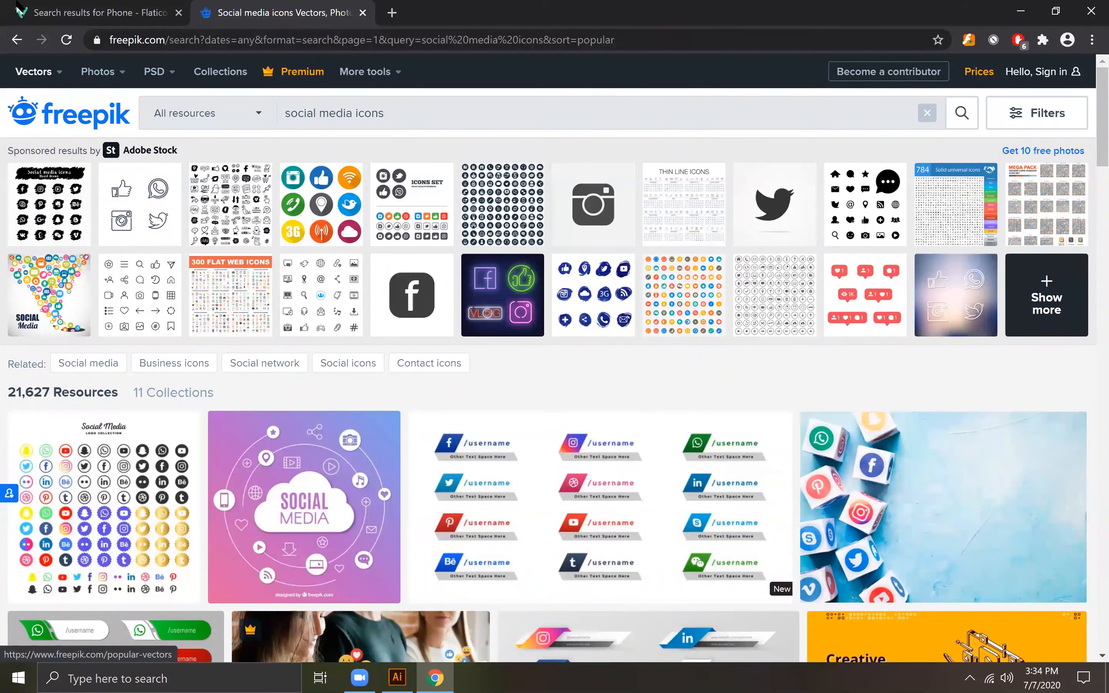
pyautogui.click(17, 40)
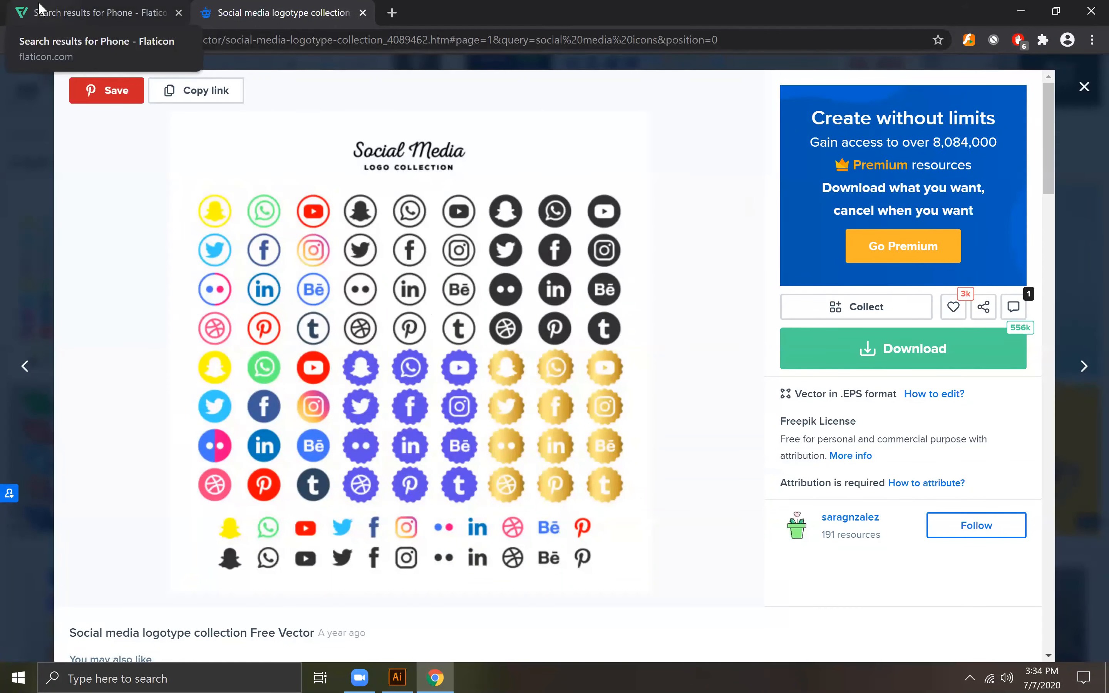
pyautogui.click(1084, 87)
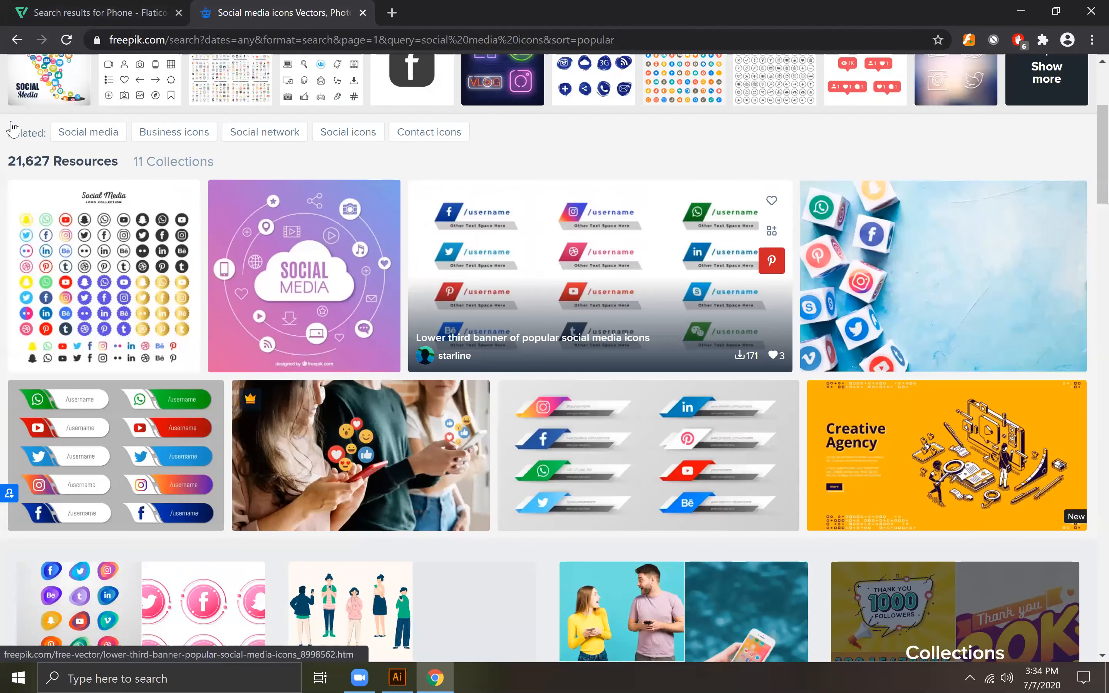
pyautogui.click(12, 42)
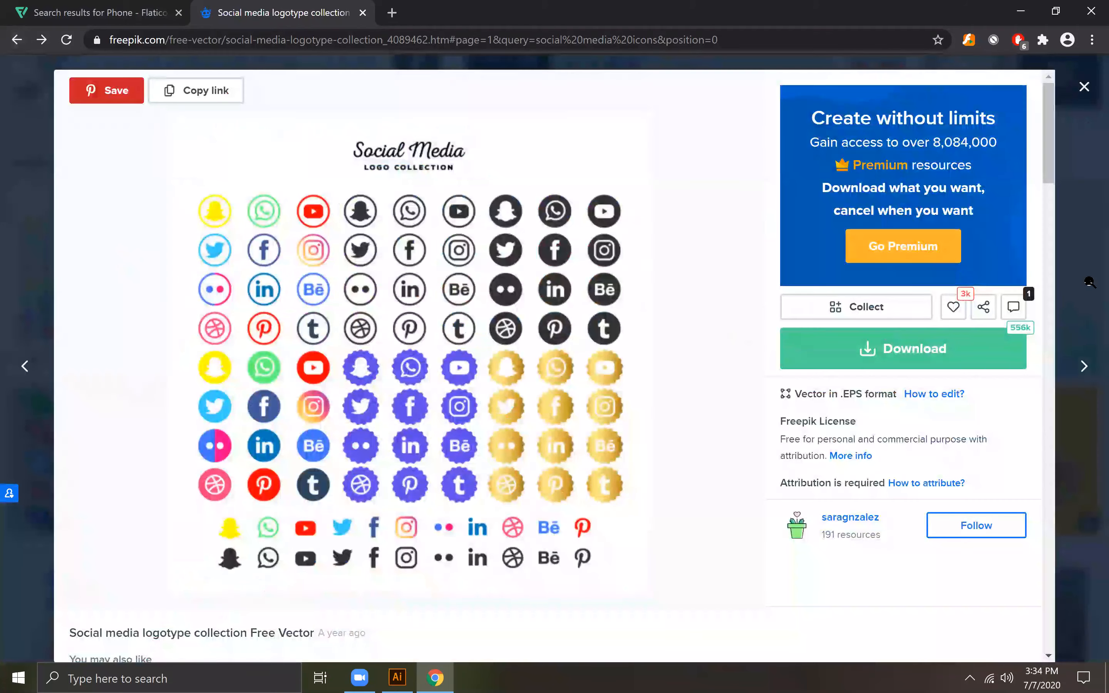
pyautogui.click(1085, 88)
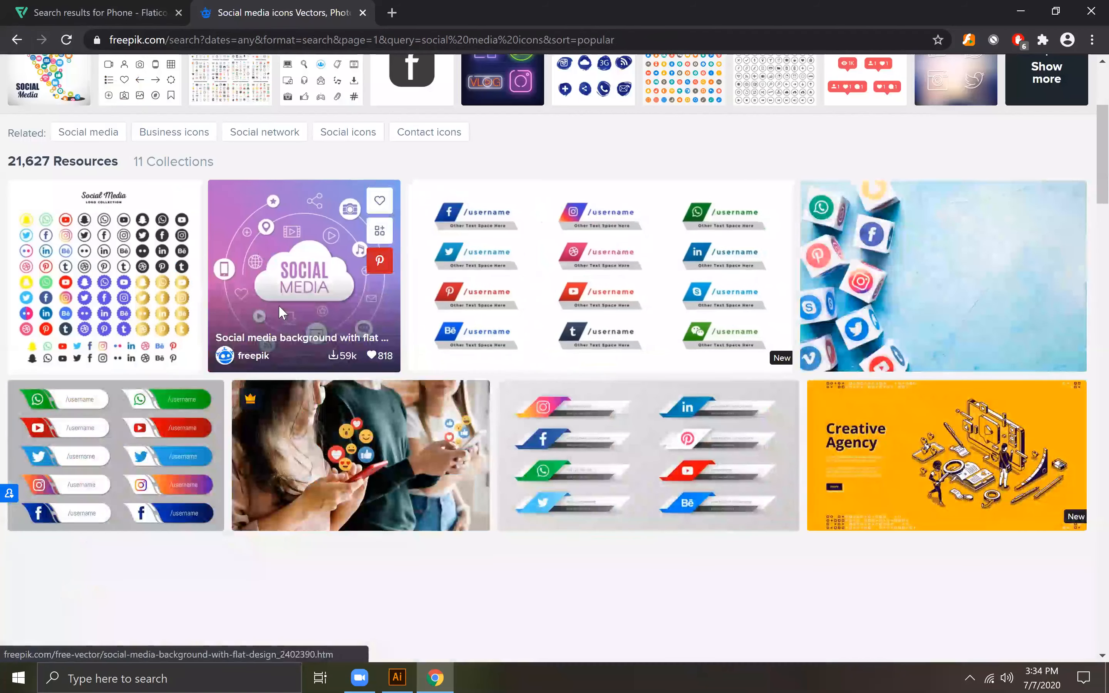
pyautogui.scroll(5, 410, 111)
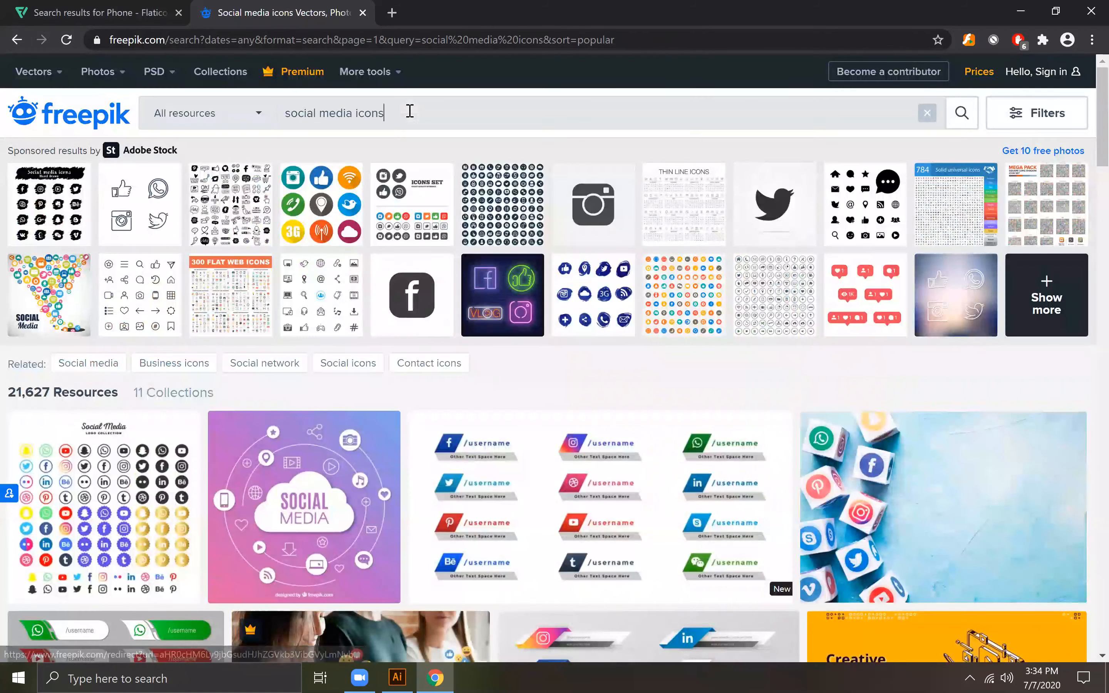
# Step: Search Freepik for contact icon set and close the pop-up window
pyautogui.tripleClick(410, 112)
pyautogui.write('co')
pyautogui.write('ntact ')
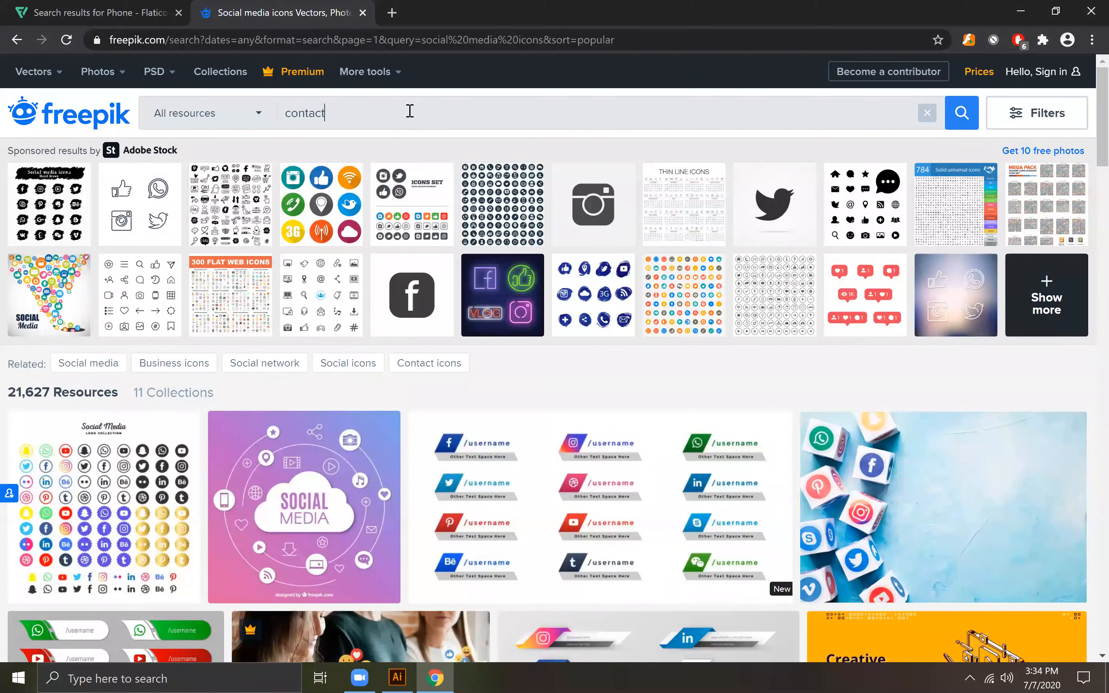
pyautogui.write('icon sert')
pyautogui.press('Return')
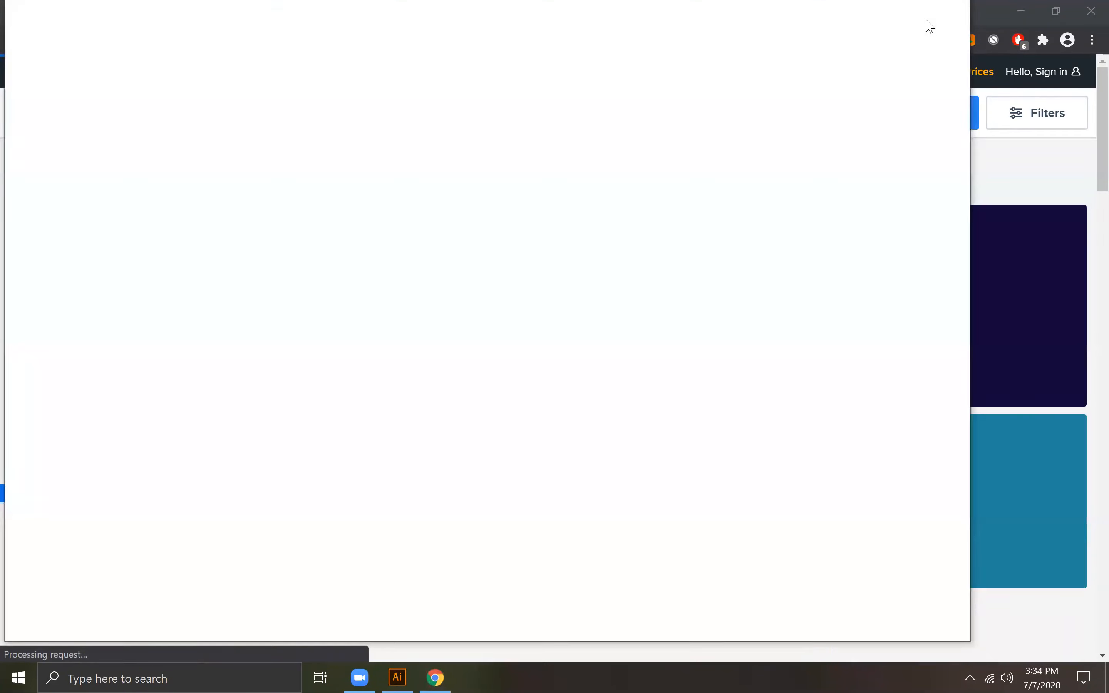
pyautogui.click(947, 12)
# Step: Open the Icons pack for business card and try to get it as a free download
pyautogui.click(202, 525)
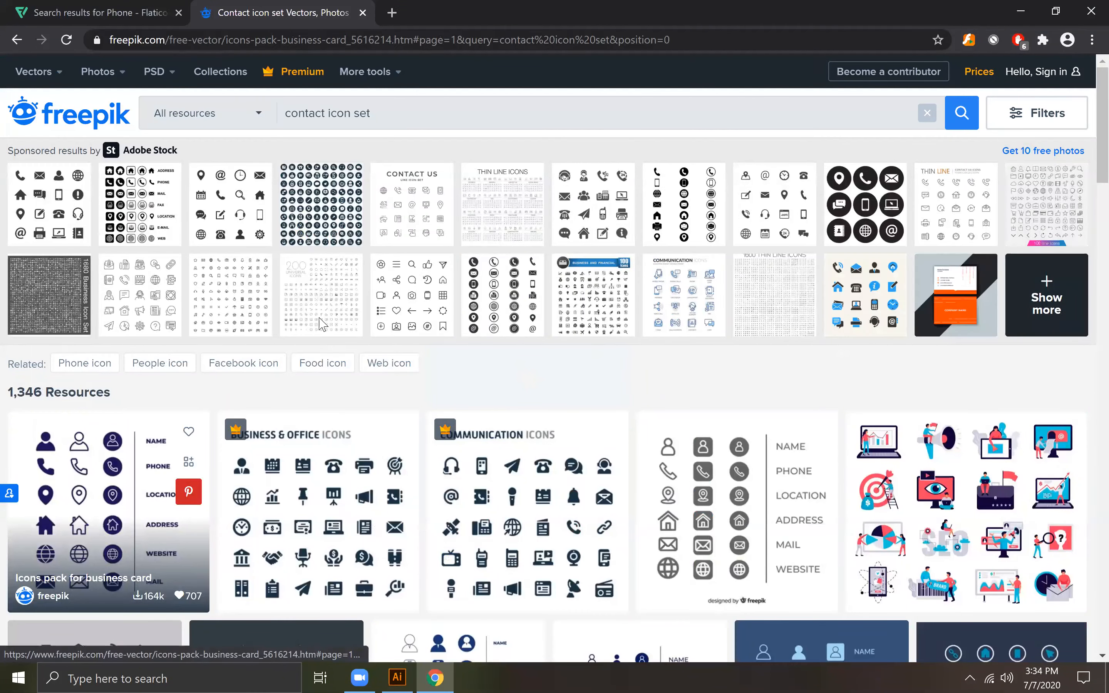
pyautogui.click(907, 360)
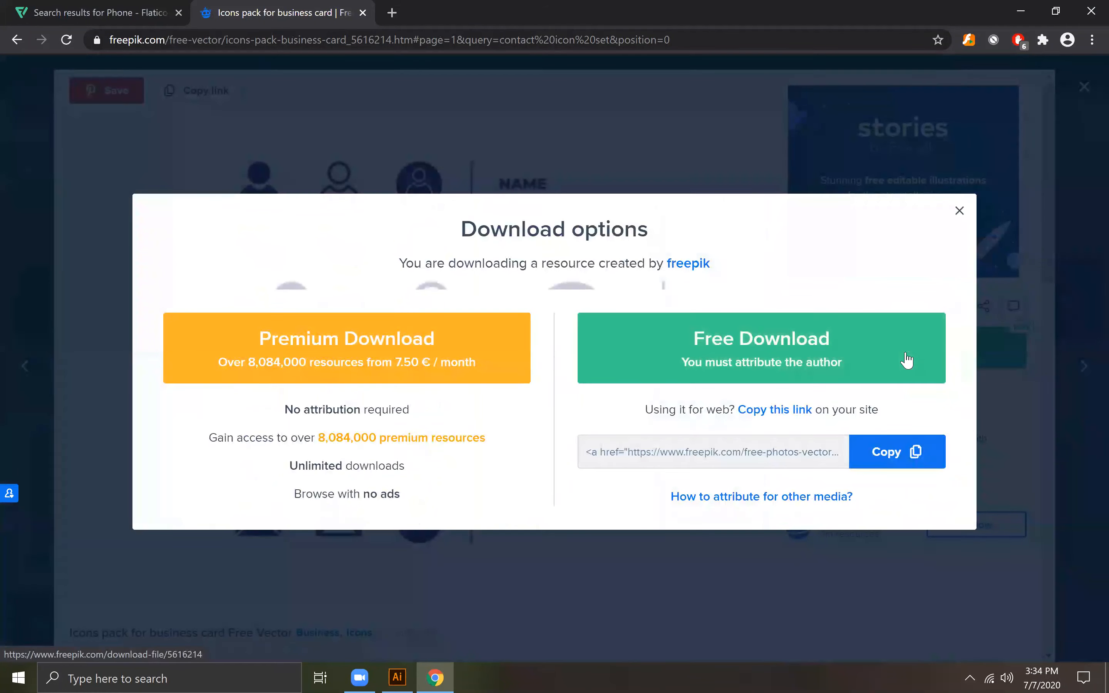
pyautogui.click(756, 347)
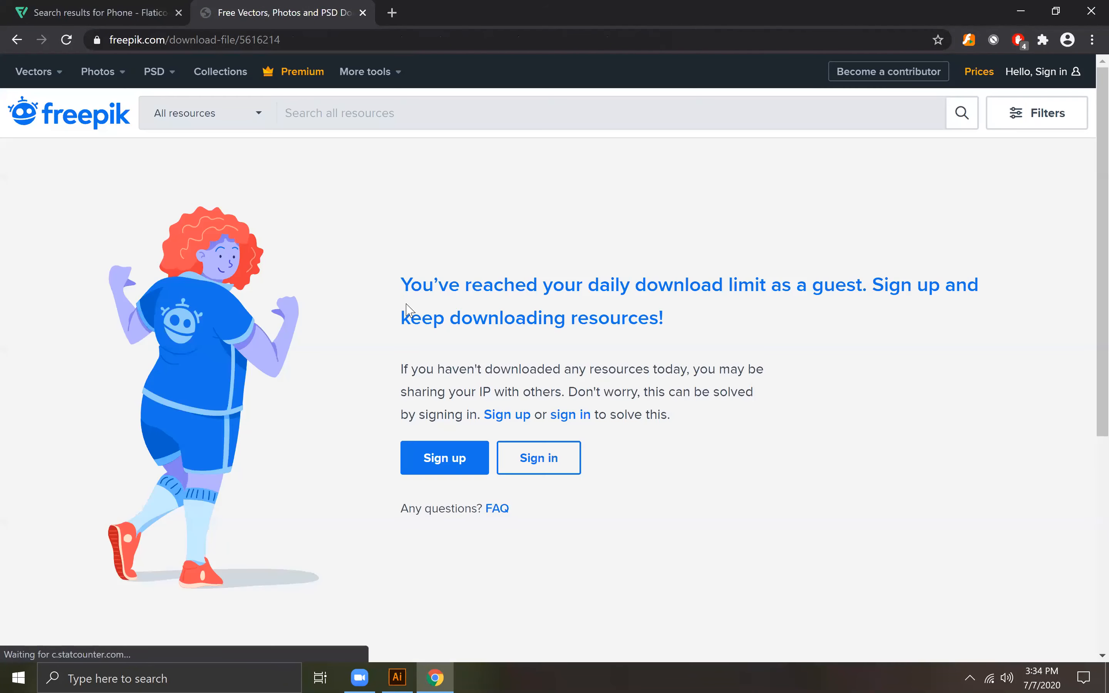
# Step: Try to sign in to Freepik with the account's e-mail address and password
pyautogui.click(557, 460)
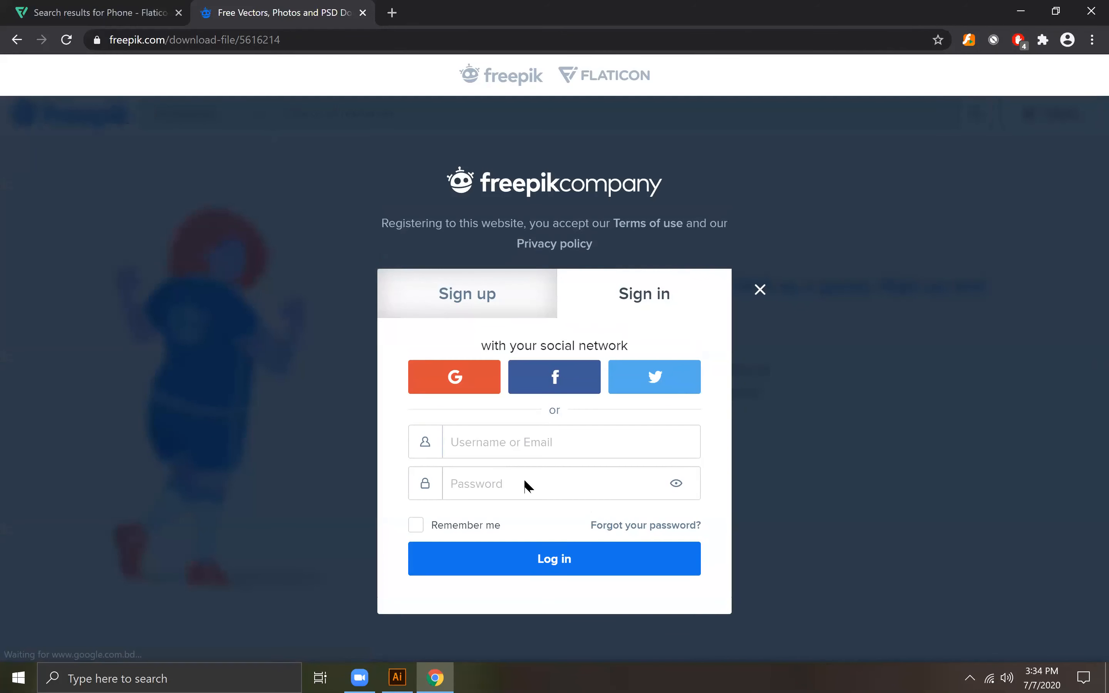
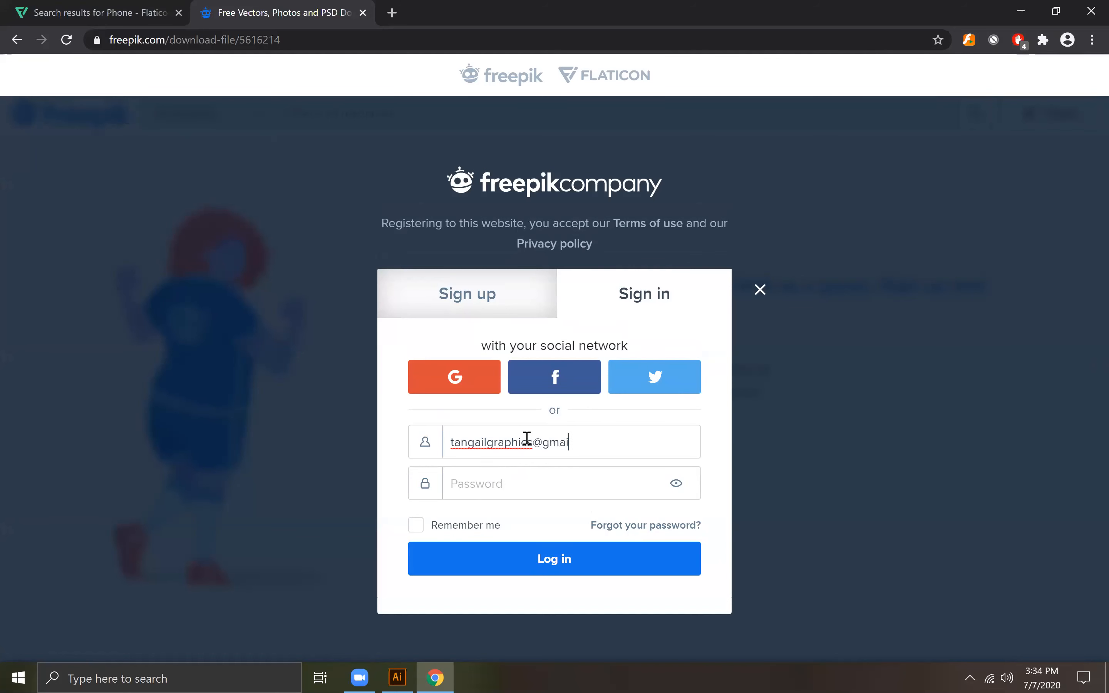
pyautogui.press('Tab')
pyautogui.write('•')
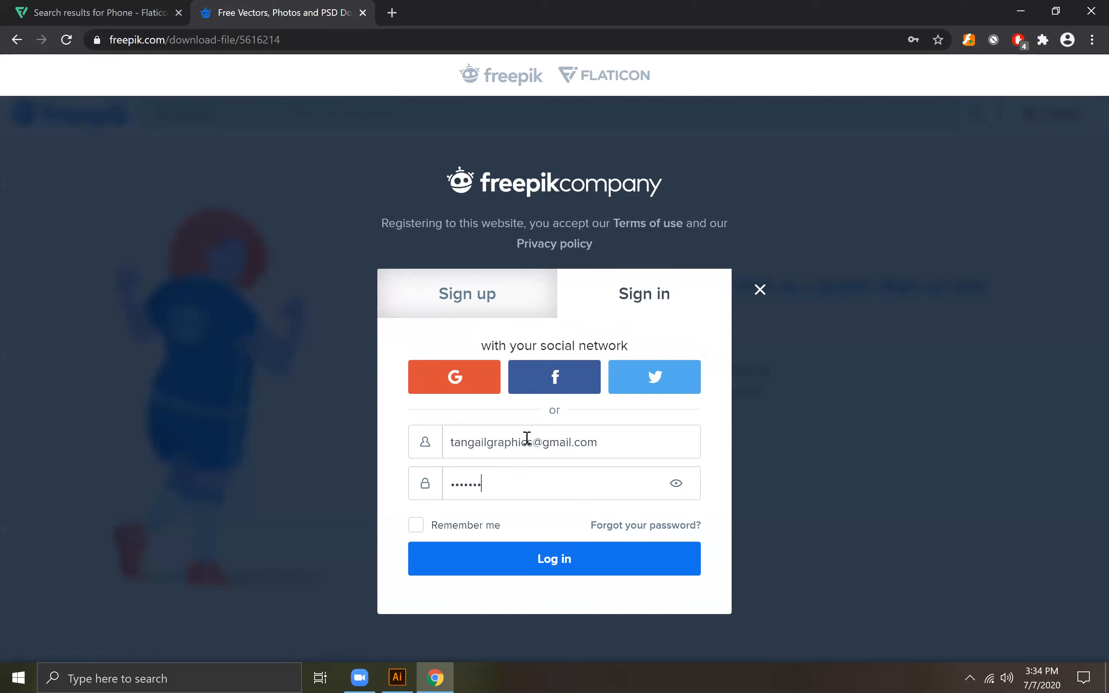
pyautogui.press('Return')
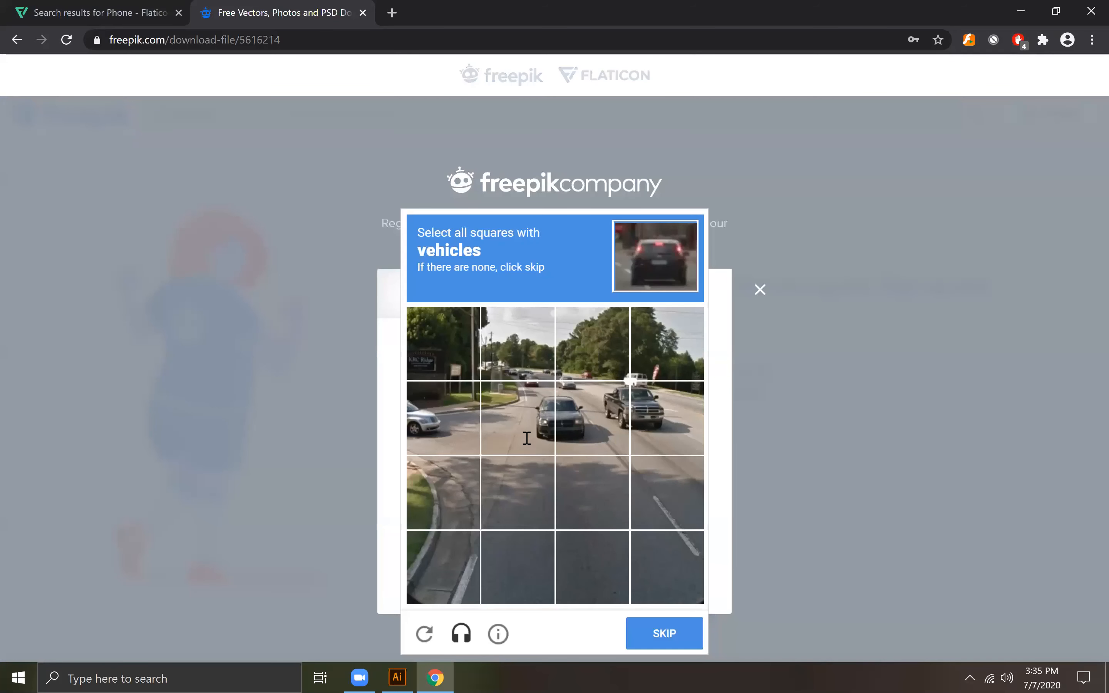
# Step: Select the squares with vehicles in the sign-in verification challenge and continue to the following image
pyautogui.click(428, 442)
pyautogui.click(518, 434)
pyautogui.click(590, 431)
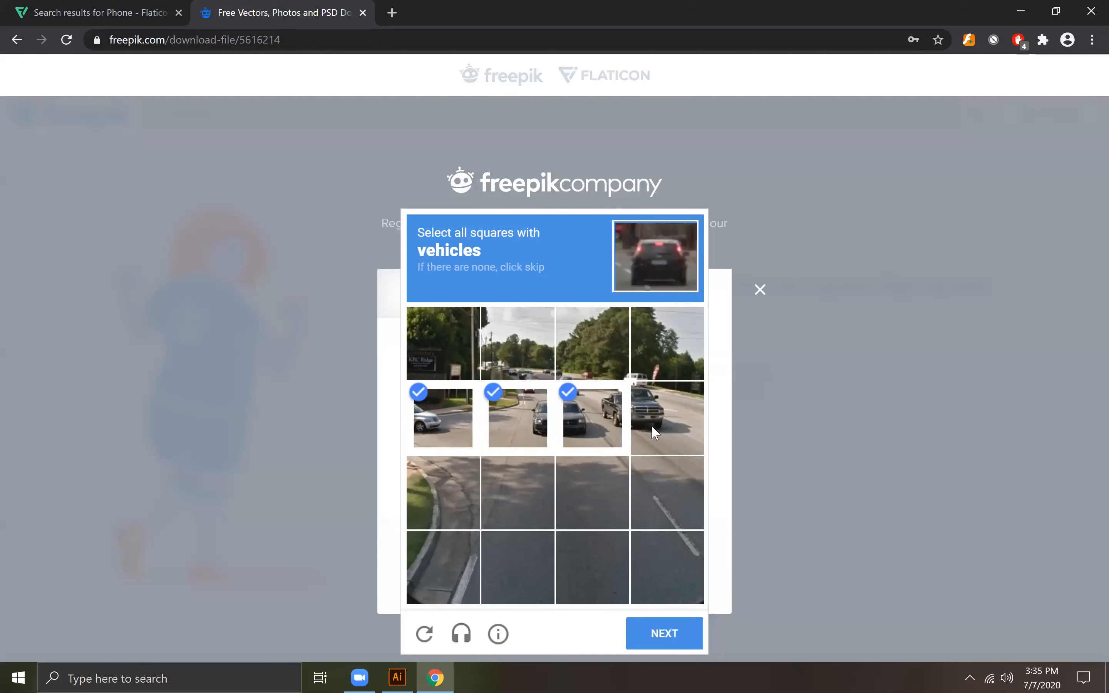
pyautogui.click(652, 424)
pyautogui.click(520, 351)
pyautogui.click(581, 359)
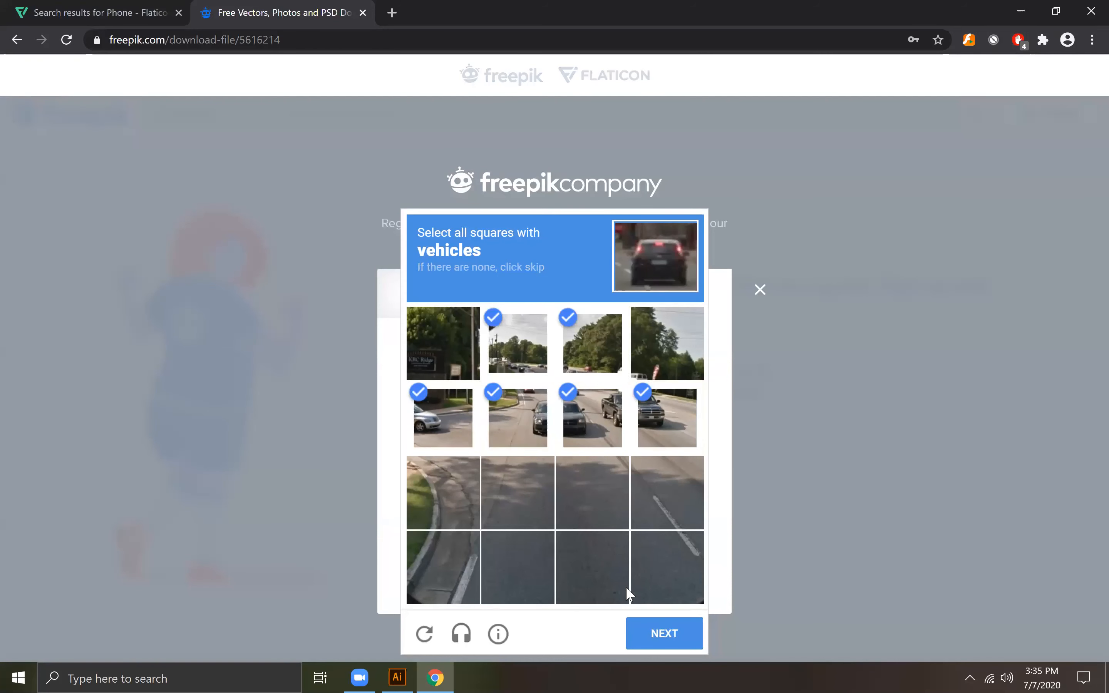
pyautogui.click(659, 639)
# Step: Select the squares with crosswalks in the verification challenge and submit it for the Freepik sign-in
pyautogui.click(474, 516)
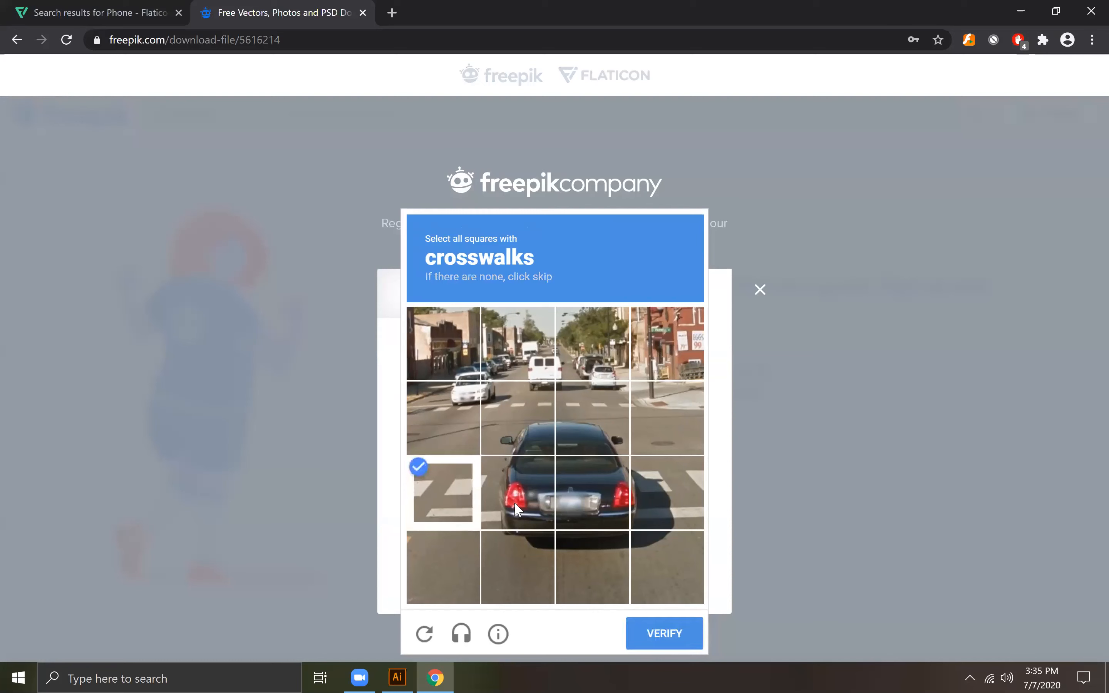
pyautogui.click(515, 503)
pyautogui.click(684, 505)
pyautogui.click(477, 404)
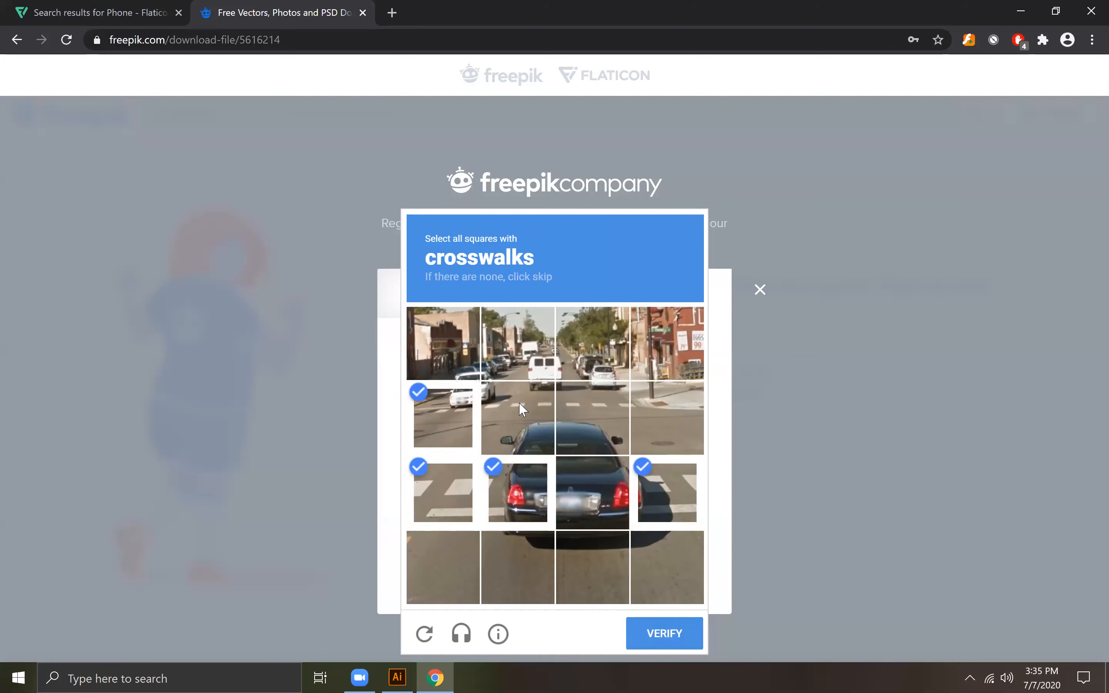
pyautogui.click(519, 403)
pyautogui.click(591, 410)
pyautogui.click(668, 639)
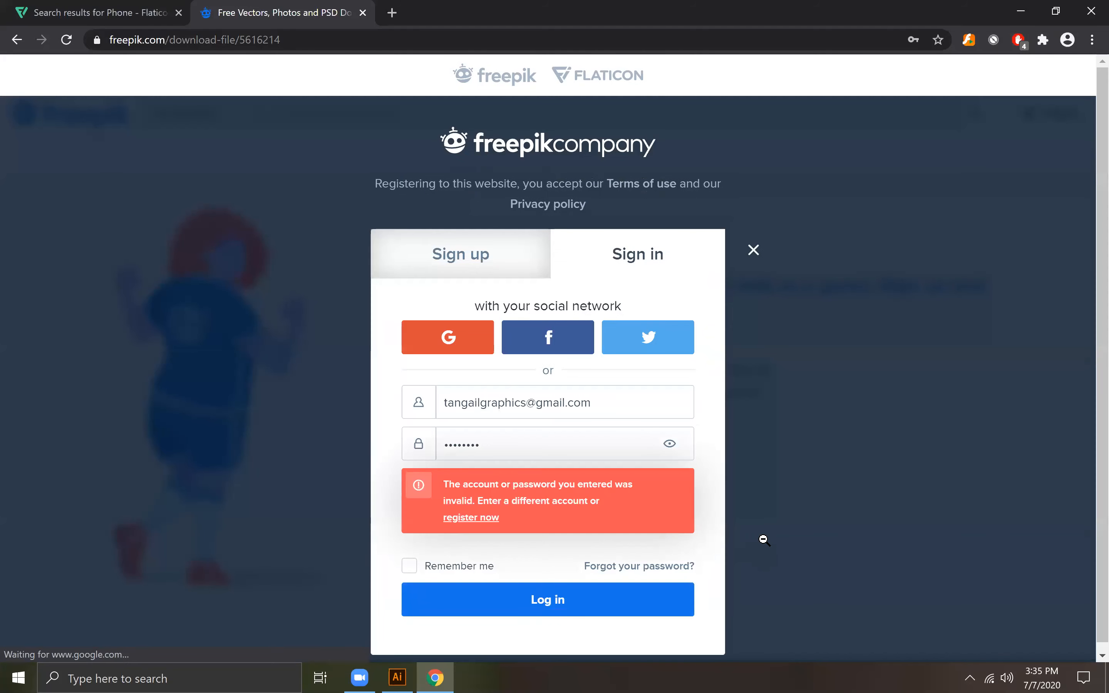
# Step: Open Gmail's sign-in page from a new tab and enter the account's e-mail address
pyautogui.click(391, 14)
pyautogui.click(1004, 106)
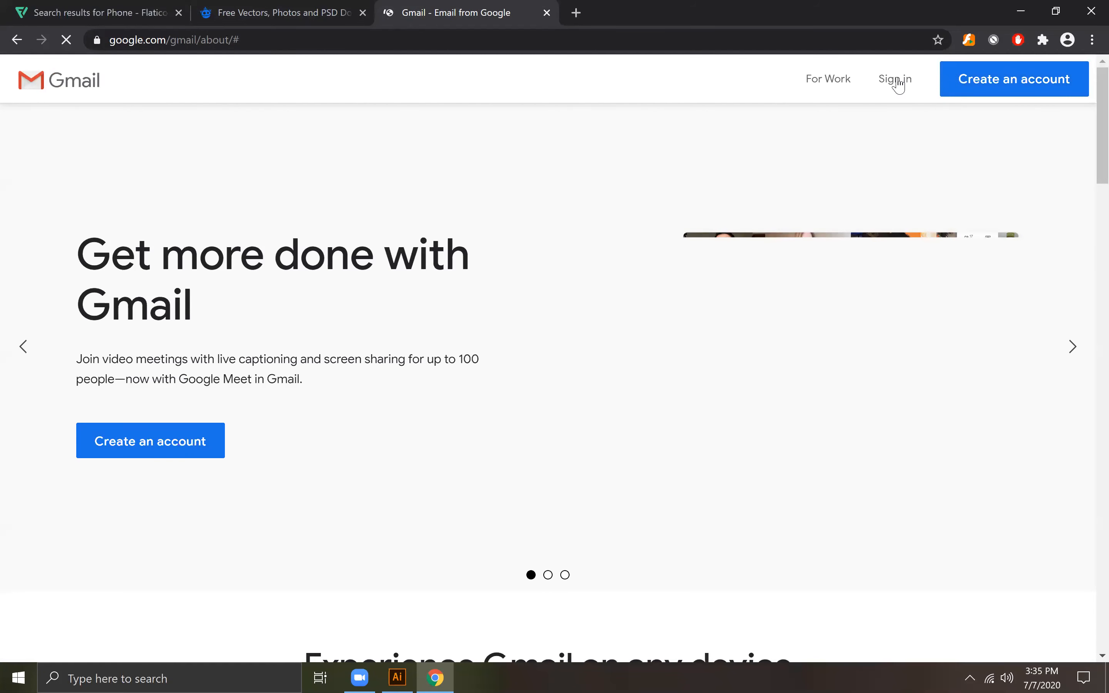
pyautogui.click(896, 80)
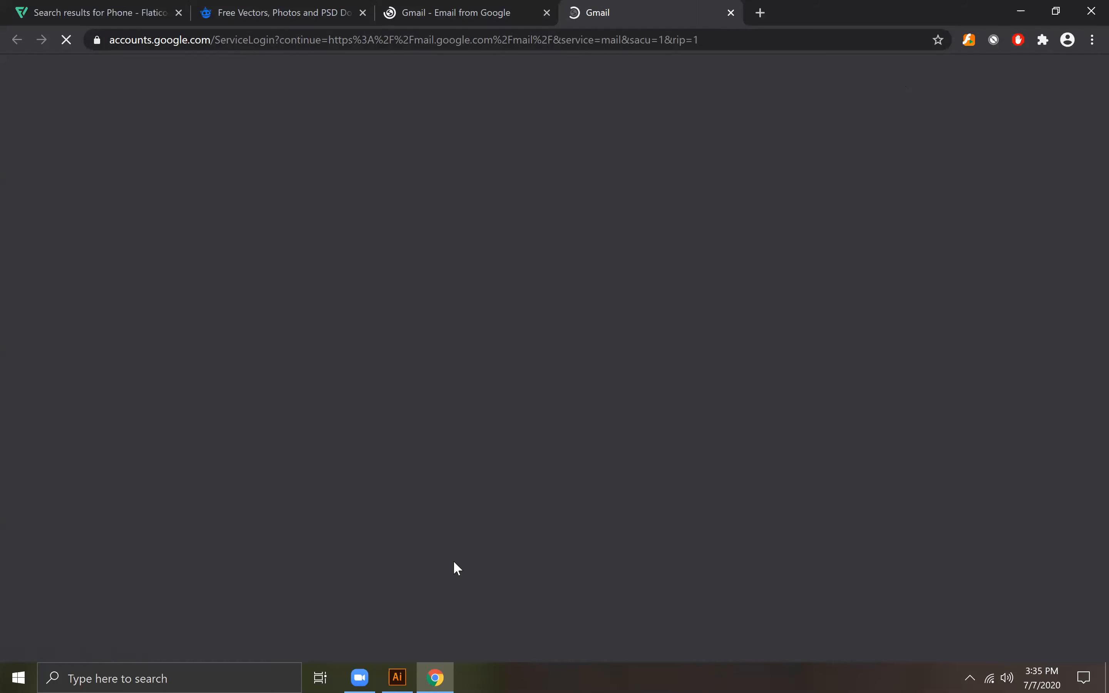
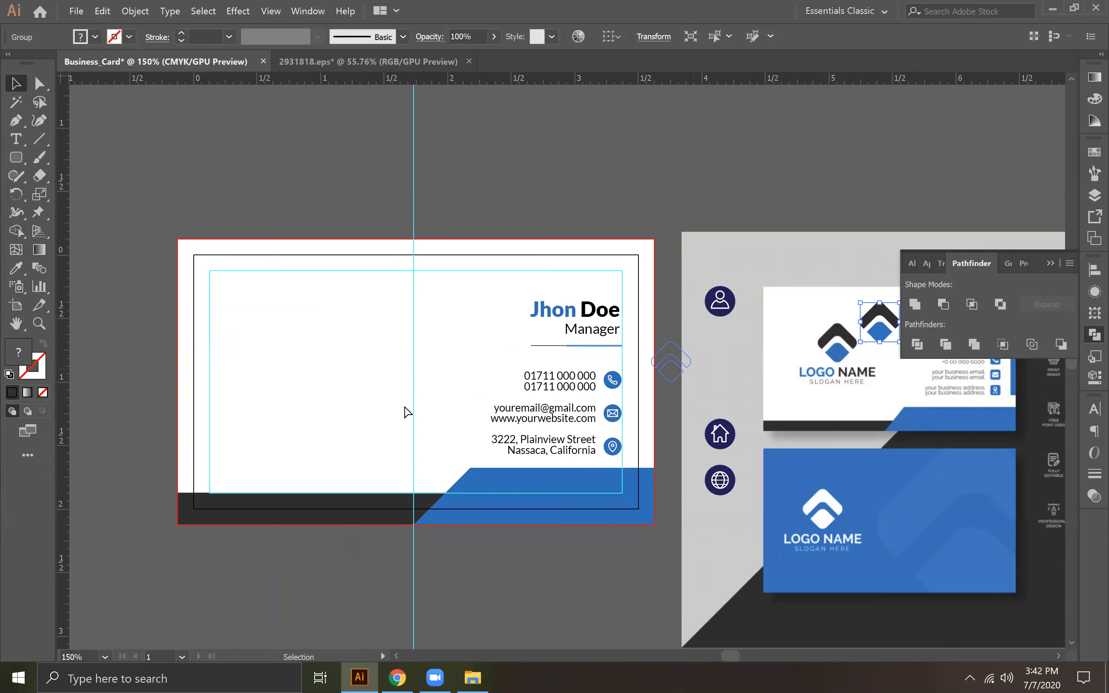
# Step: Place a new text object near the logo on the card, centre-align it and set its font to Lato Black
pyautogui.press('a')
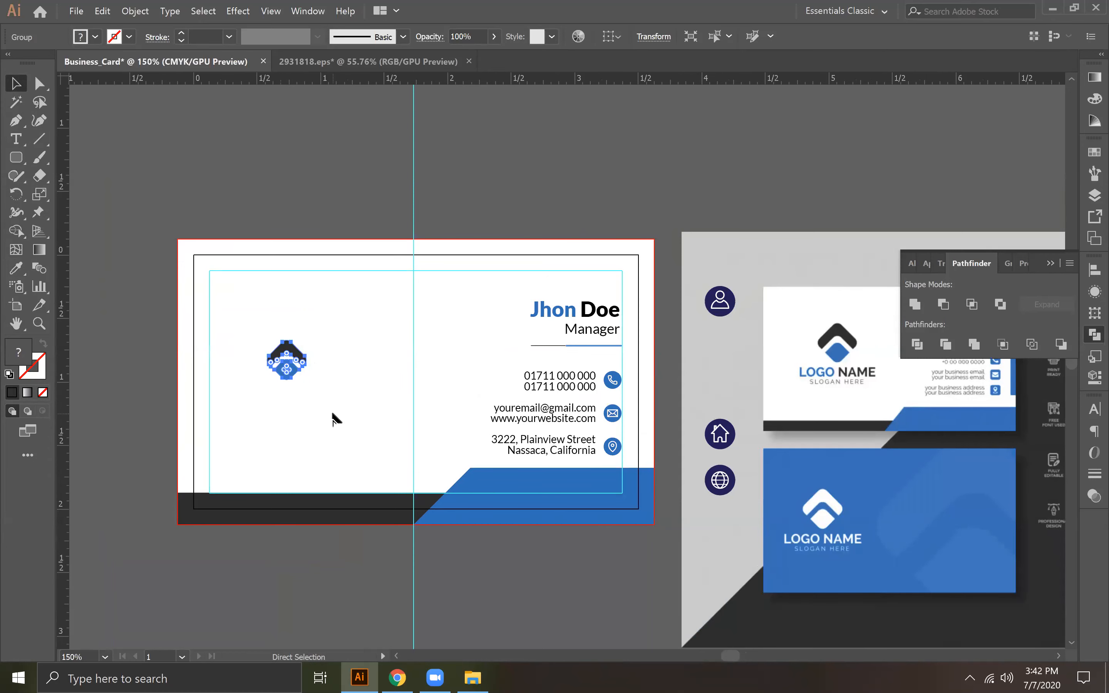
pyautogui.hotkey('ctrl', '+')
pyautogui.hotkey('ctrl', '+')
pyautogui.hotkey('ctrl', '+')
pyautogui.press('v')
pyautogui.click(20, 142)
pyautogui.click(448, 489)
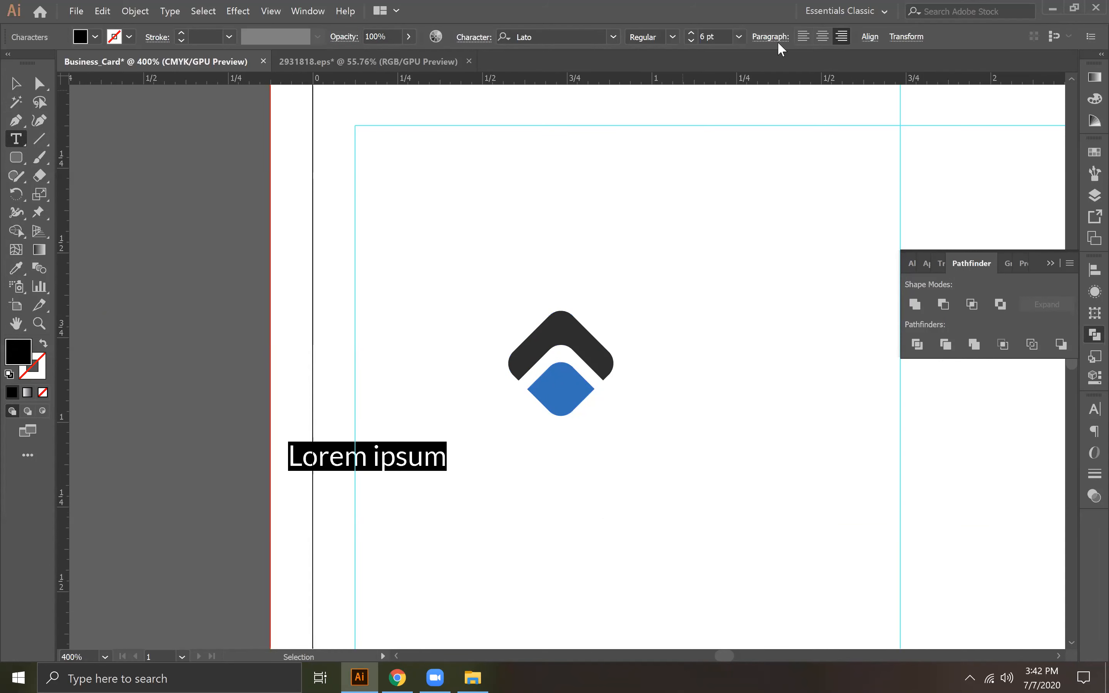
pyautogui.click(823, 36)
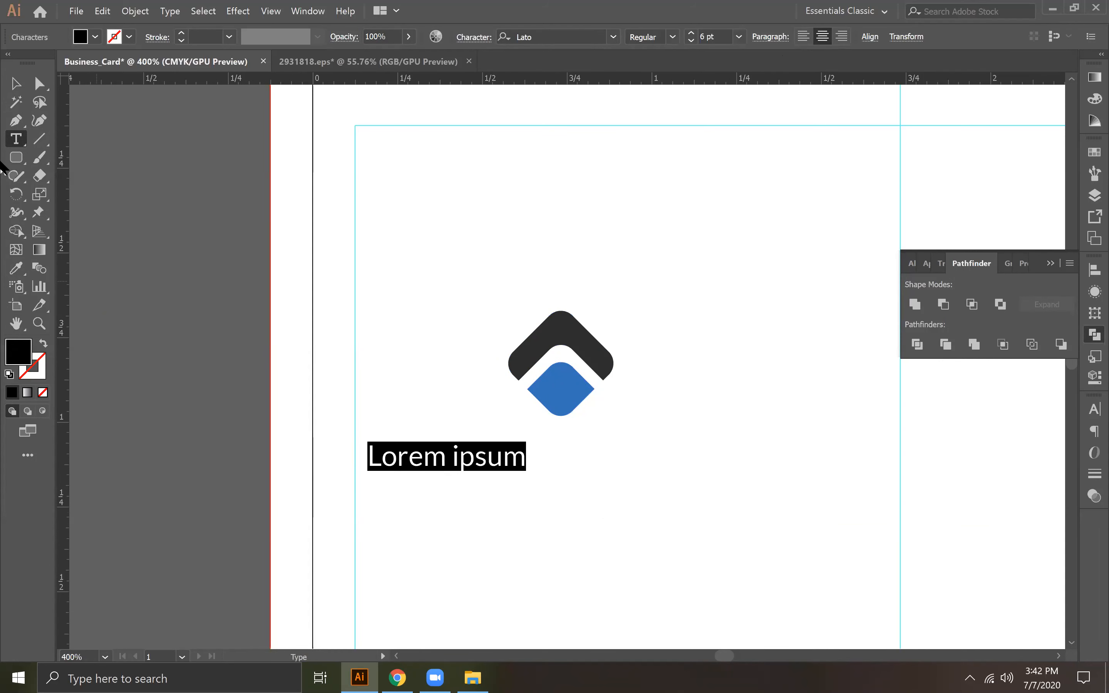
pyautogui.click(582, 39)
pyautogui.click(672, 37)
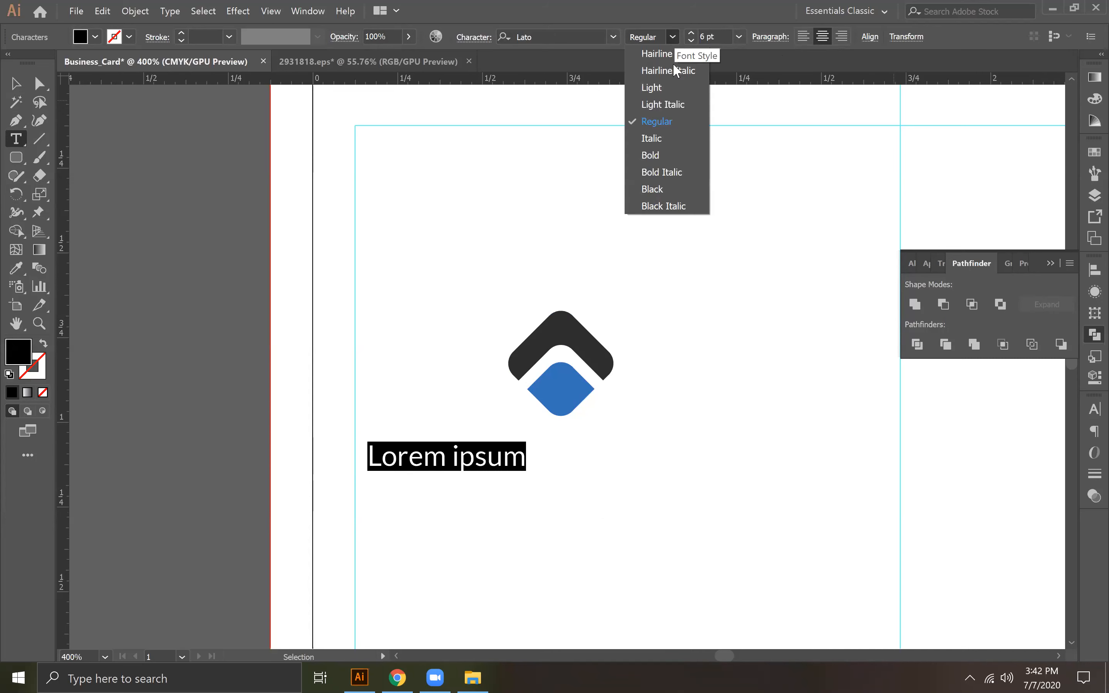
pyautogui.click(685, 189)
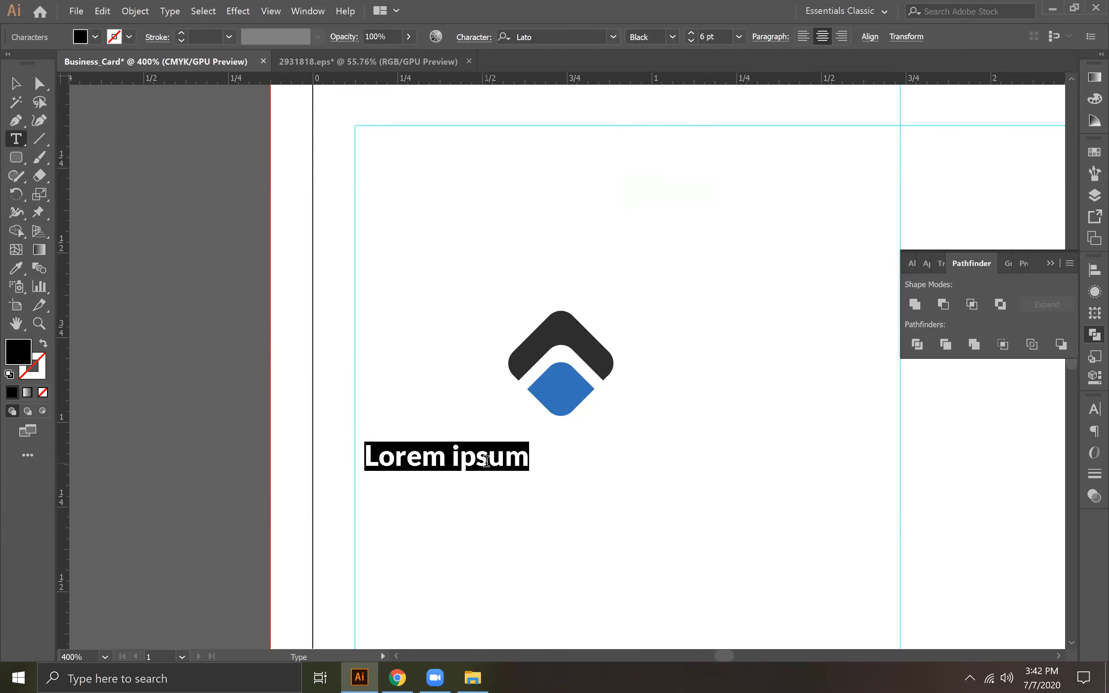
# Step: Enter "COMPANY NAME" as the first text line and "Tagline Here" as the second
pyautogui.write('COM')
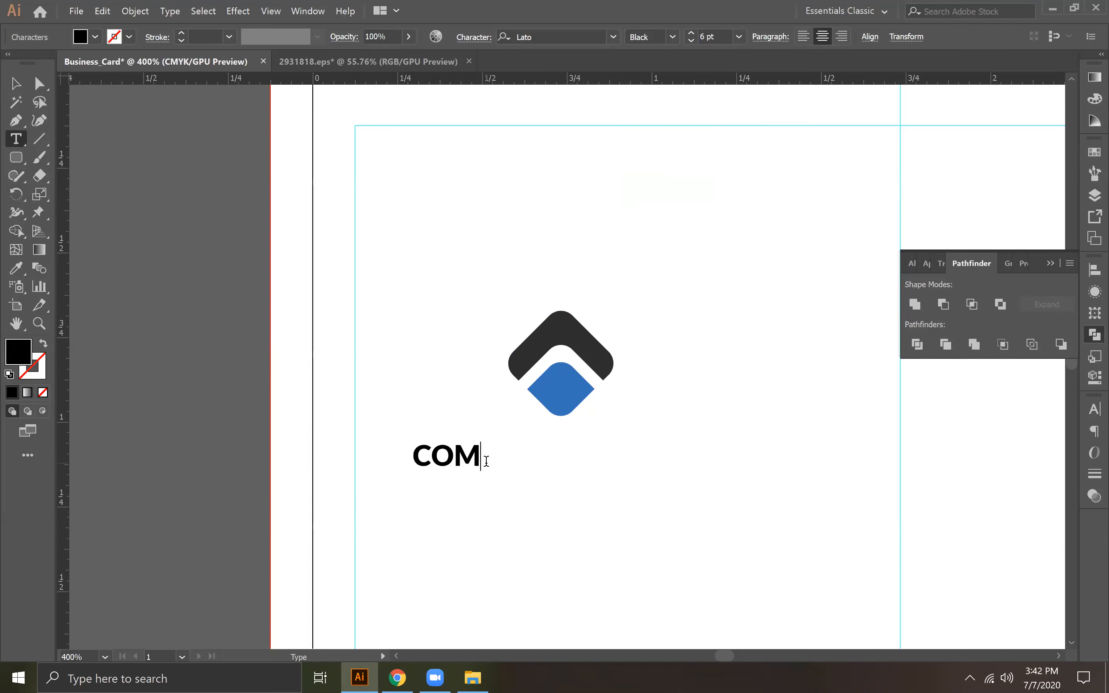
pyautogui.write('PANY ')
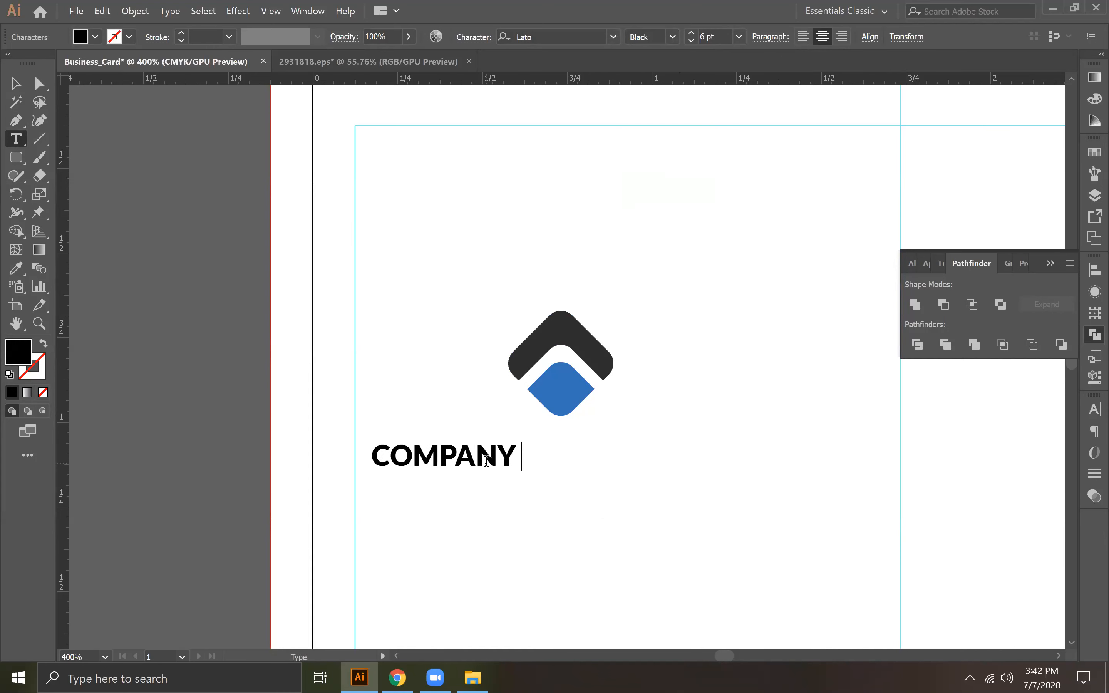
pyautogui.write('B')
pyautogui.press('BackSpace')
pyautogui.write('NAME')
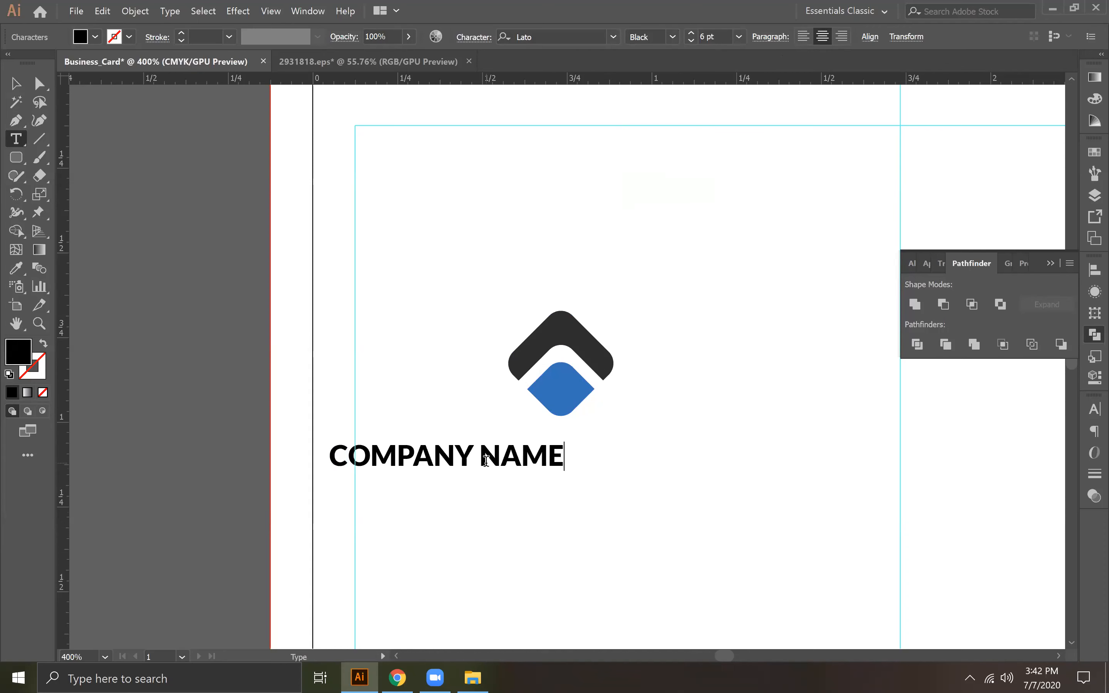
pyautogui.press('Return')
pyautogui.write('Taglin')
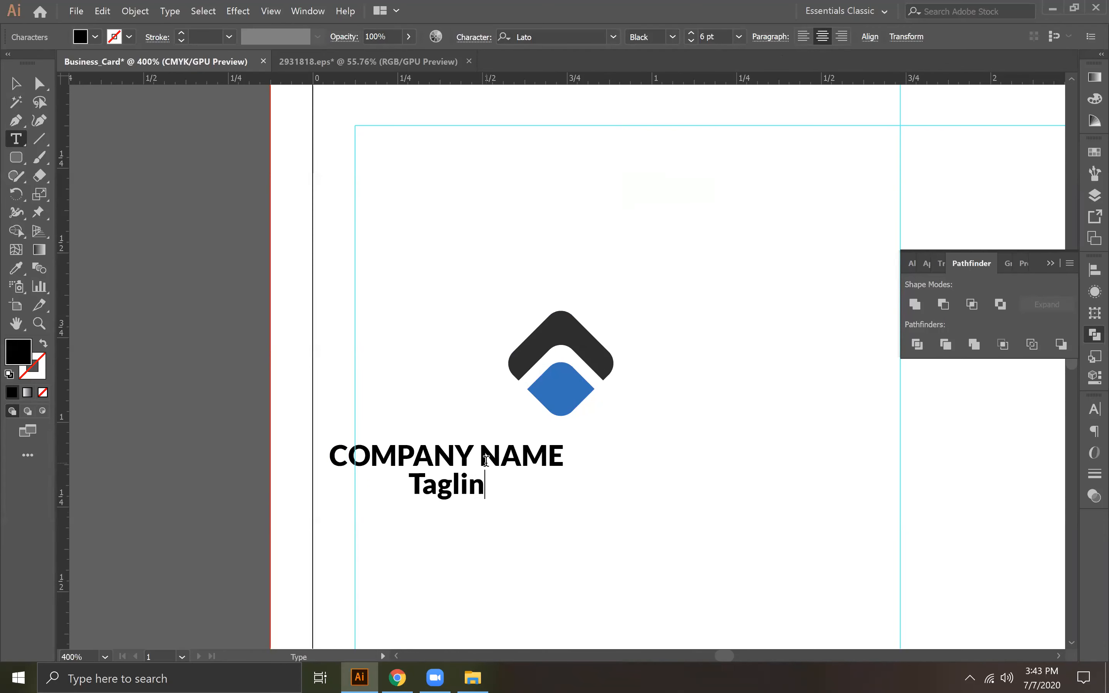
pyautogui.write('e Here')
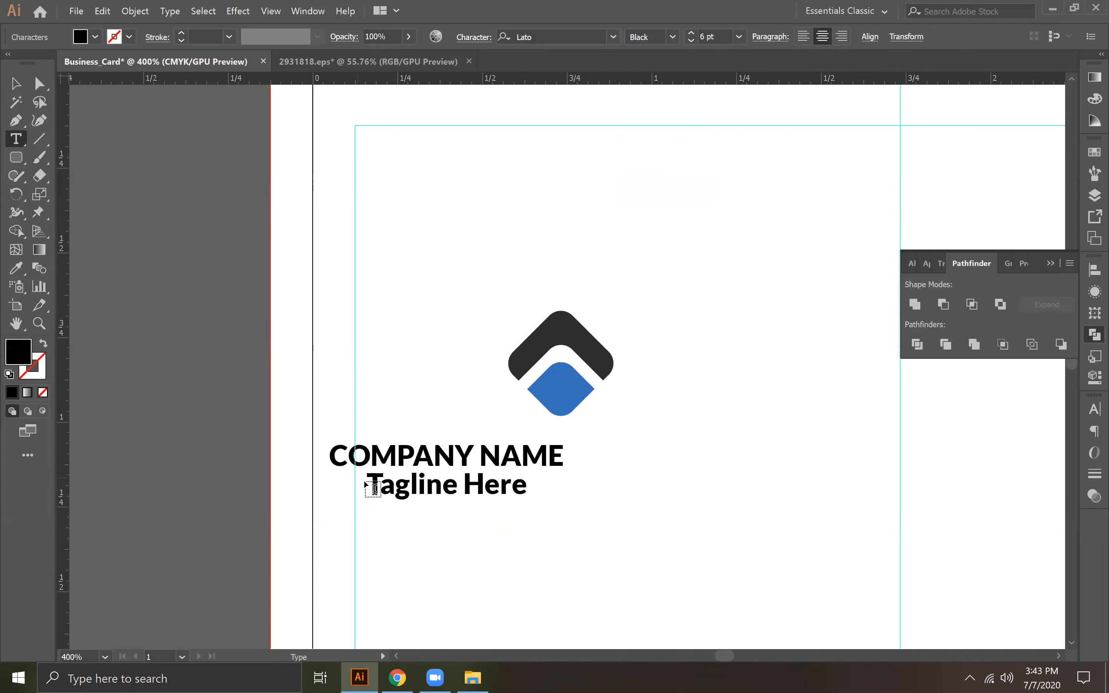
# Step: Set the "Tagline Here" line to the Regular font weight at 6 pt
pyautogui.moveTo(369, 476); pyautogui.dragTo(567, 493)
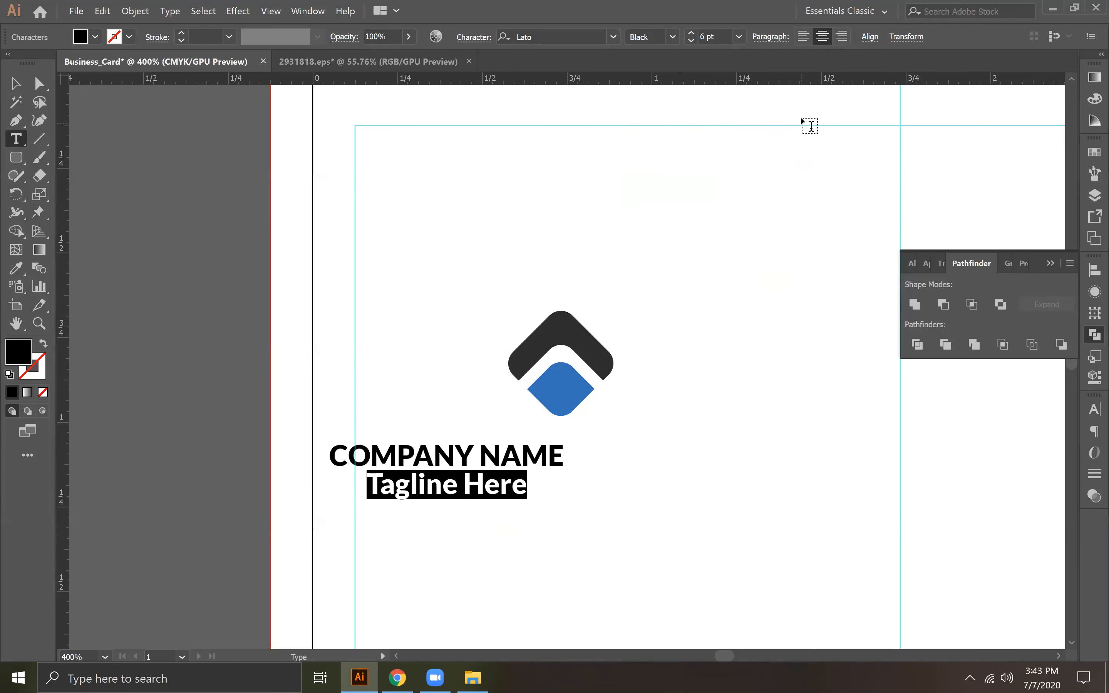
pyautogui.click(672, 37)
pyautogui.click(656, 121)
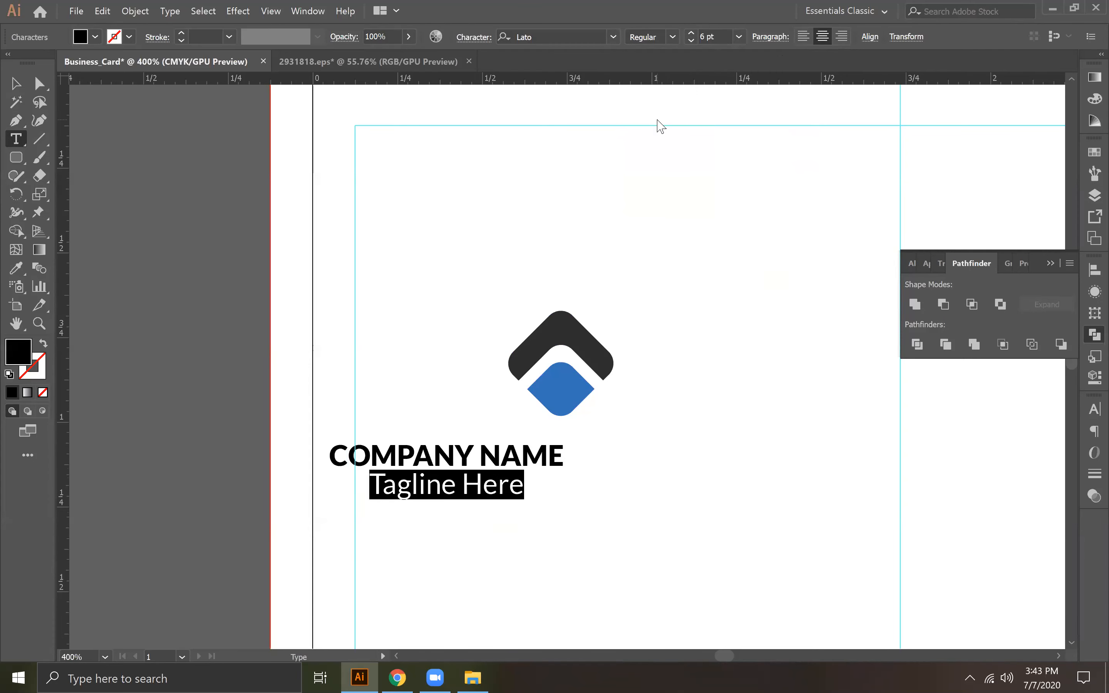
pyautogui.click(740, 37)
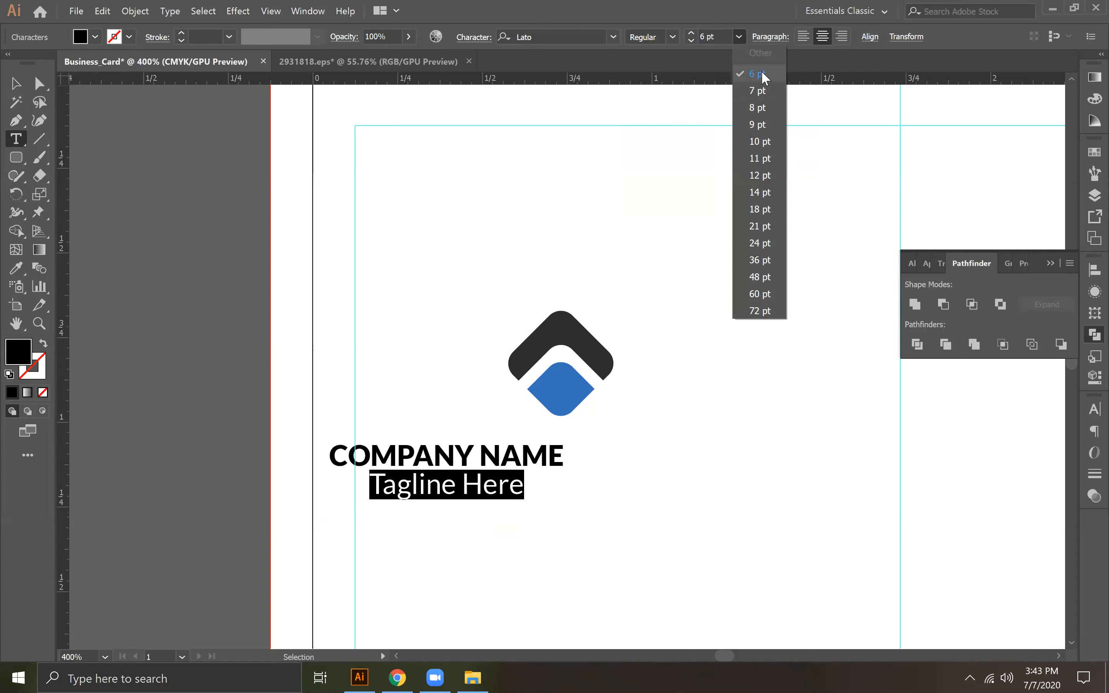
pyautogui.click(764, 77)
# Step: Increase the font size of the "COMPANY NAME" line to 8 pt
pyautogui.click(512, 454)
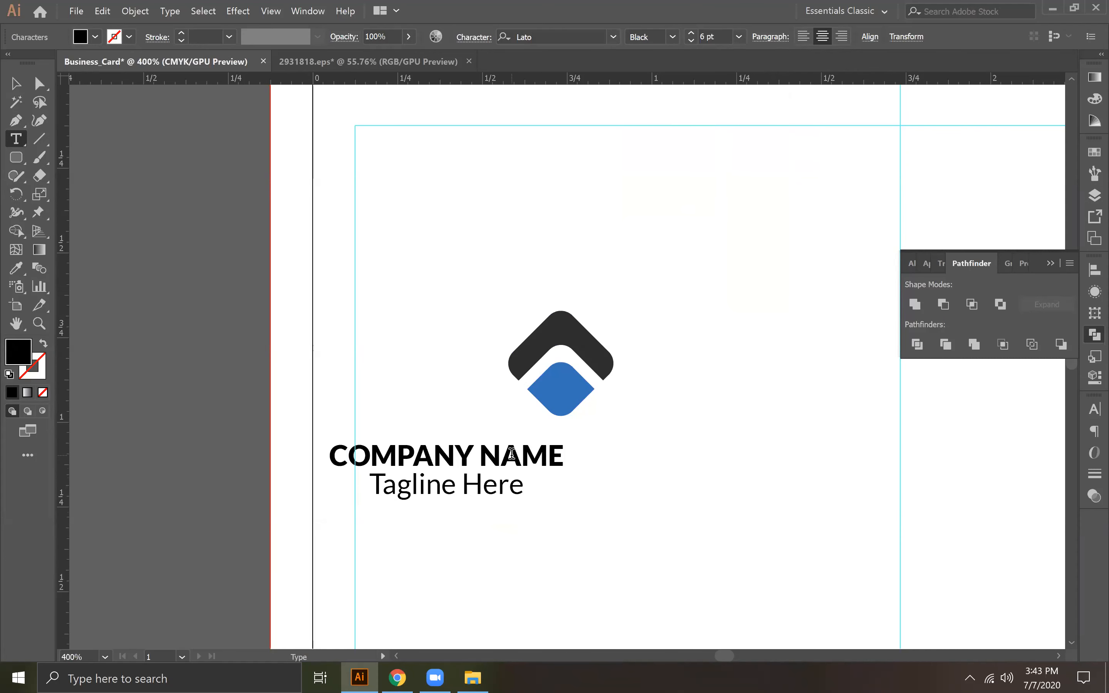
pyautogui.moveTo(329, 452); pyautogui.dragTo(625, 447)
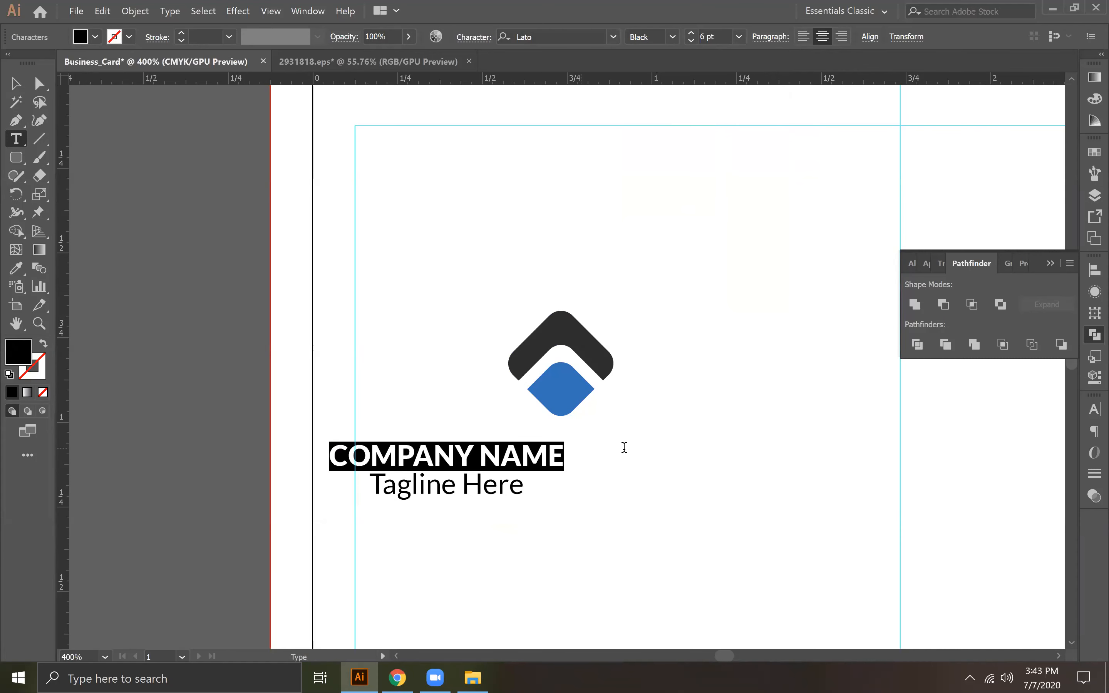
pyautogui.click(689, 30)
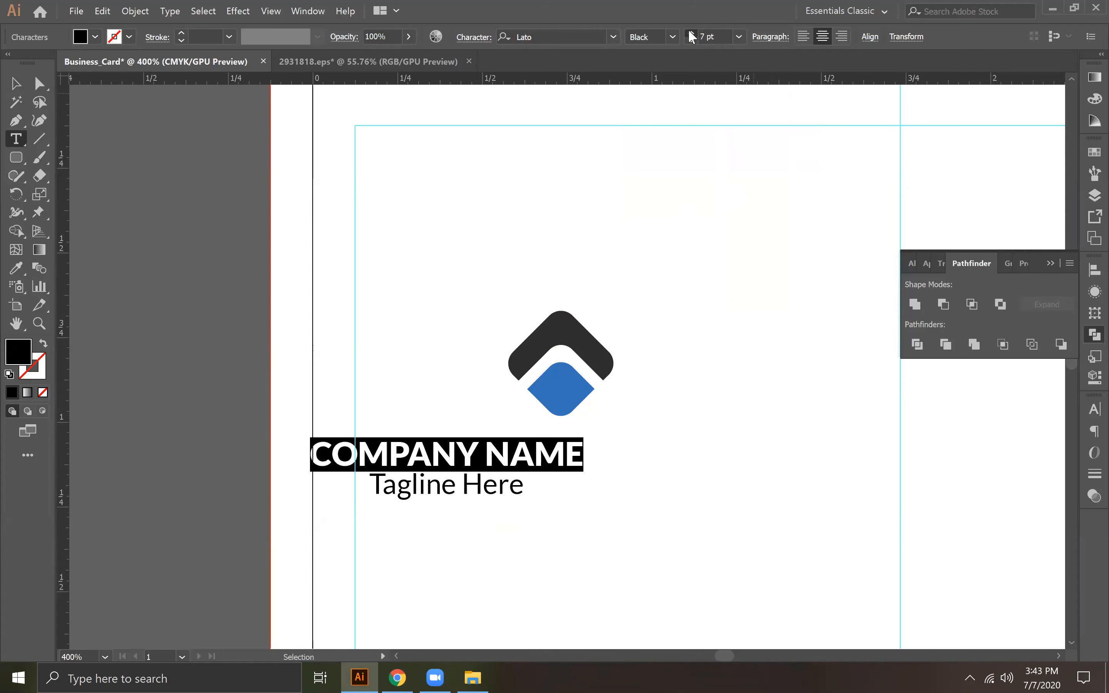
pyautogui.click(689, 31)
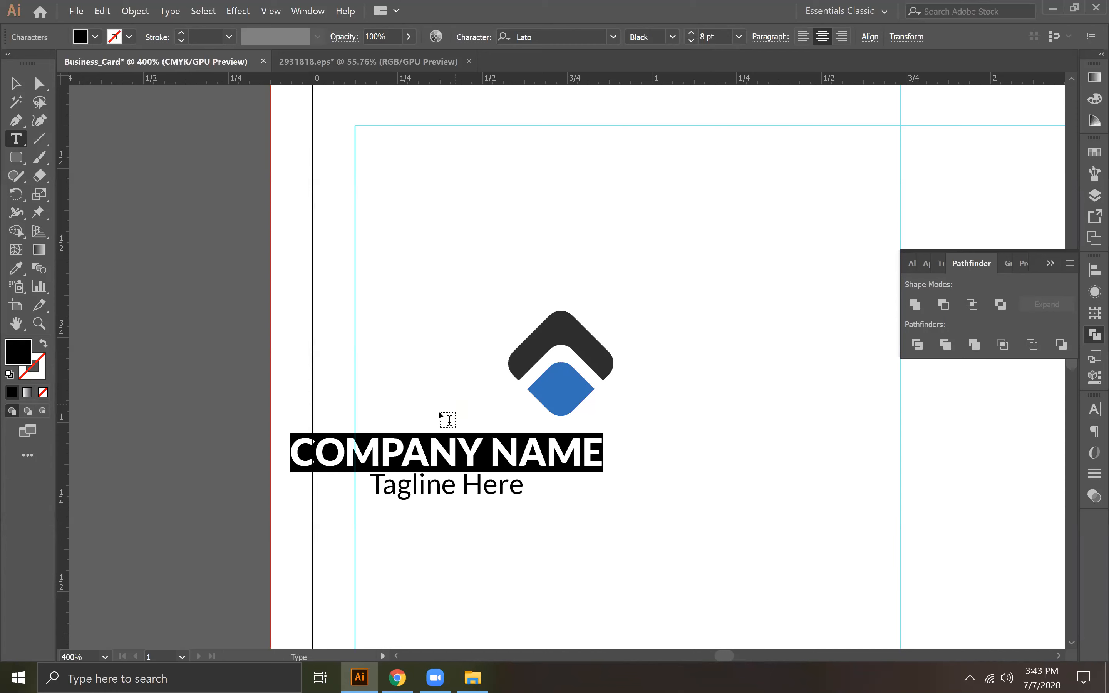
# Step: Try to recolour the word "COMPANY" with the blue sampled from the logo's diamond
pyautogui.moveTo(293, 448); pyautogui.dragTo(485, 458)
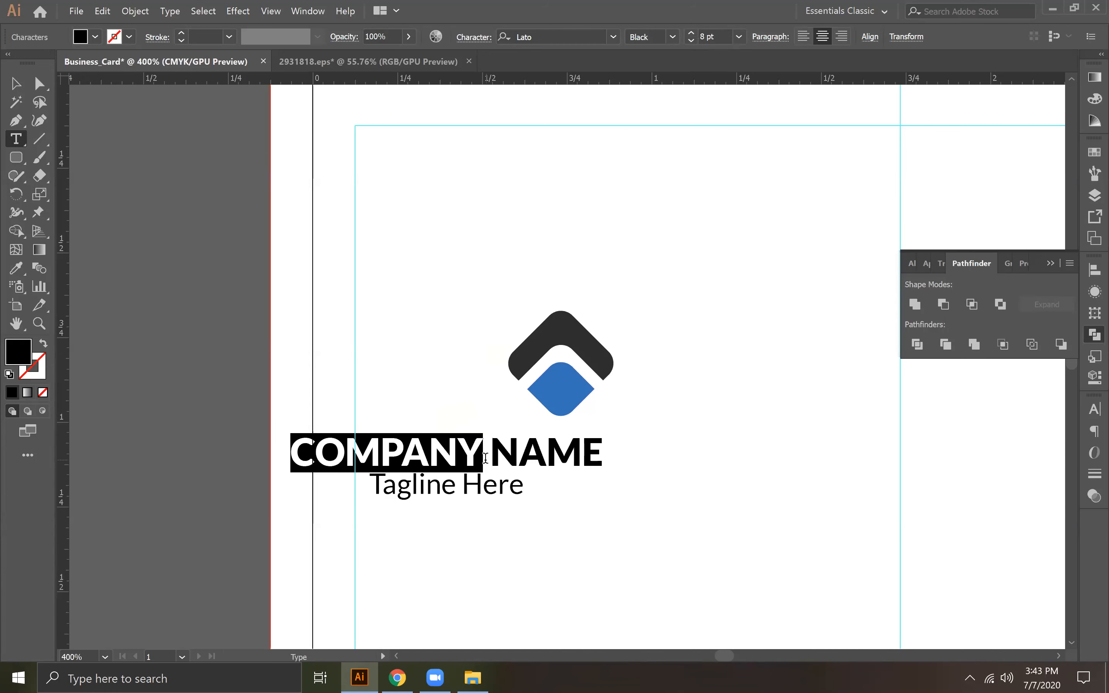
pyautogui.press('i')
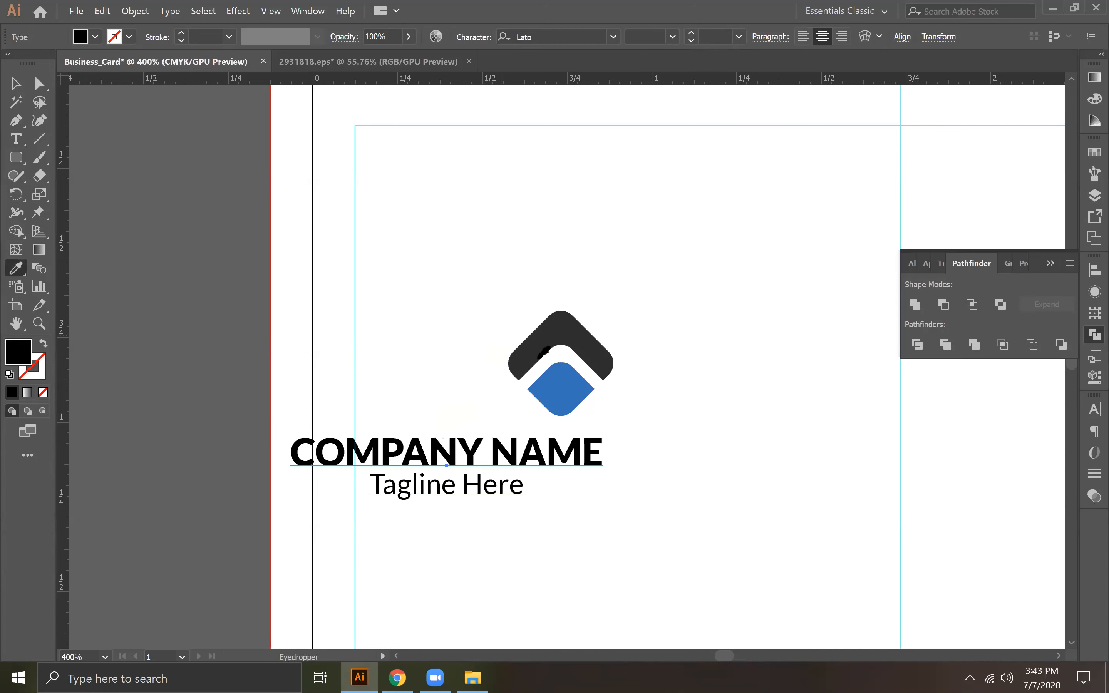
pyautogui.click(560, 385)
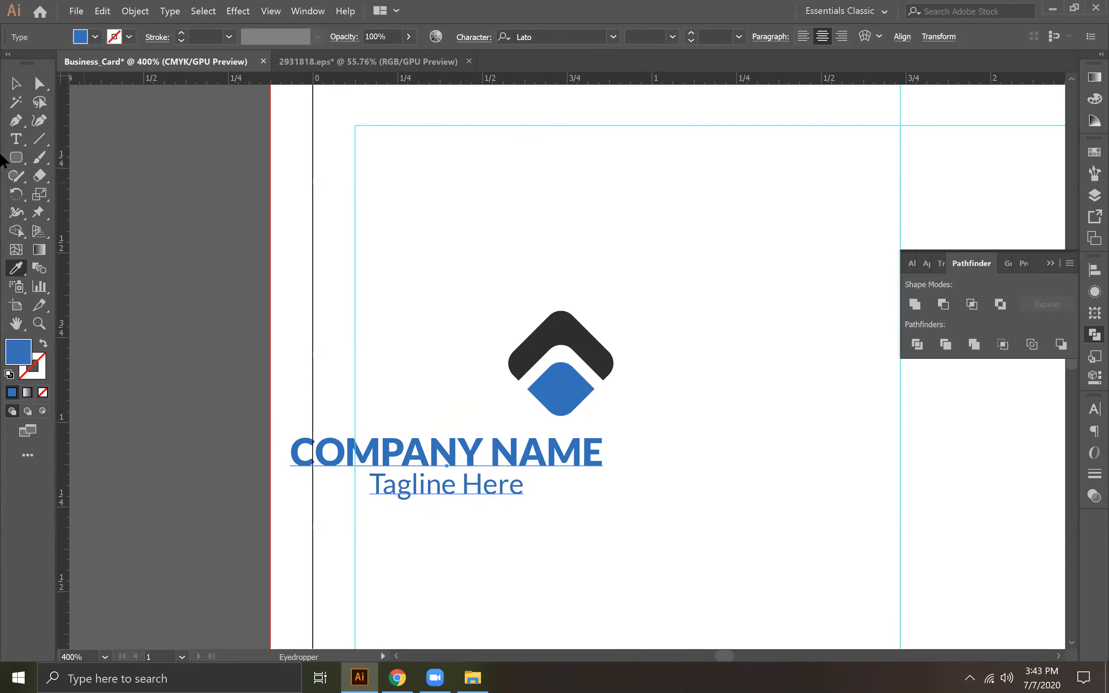
pyautogui.press('d')
# Step: Colour only the word "COMPANY" with the blue sampled from the logo's diamond using the Eyedropper
pyautogui.click(16, 139)
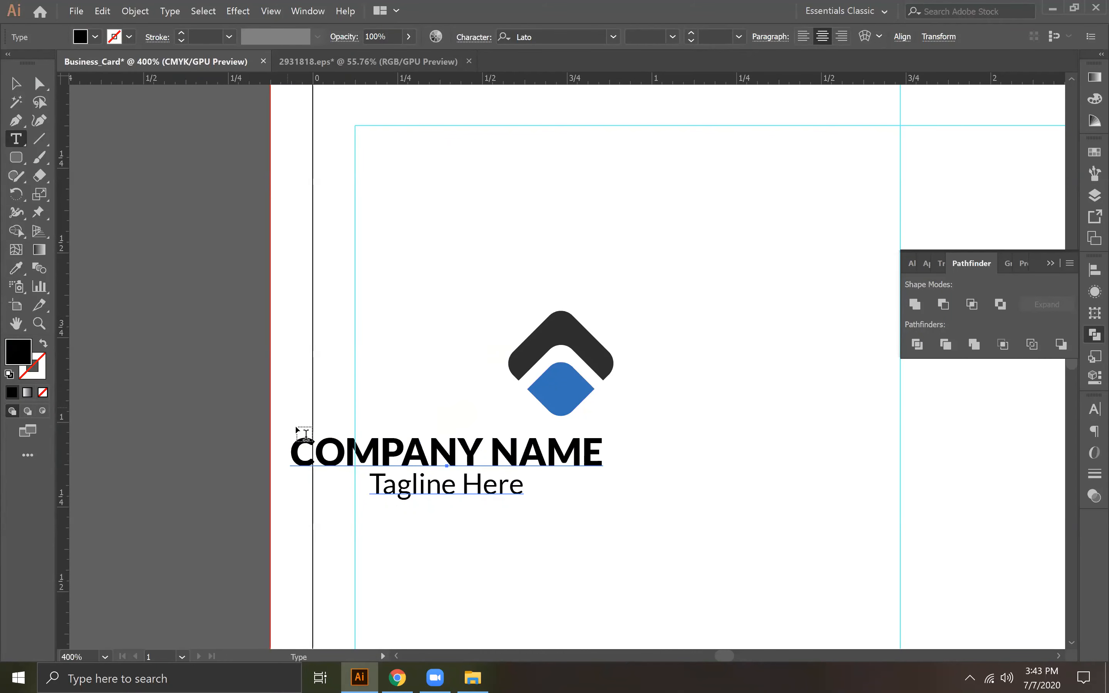
pyautogui.moveTo(292, 444); pyautogui.dragTo(475, 447)
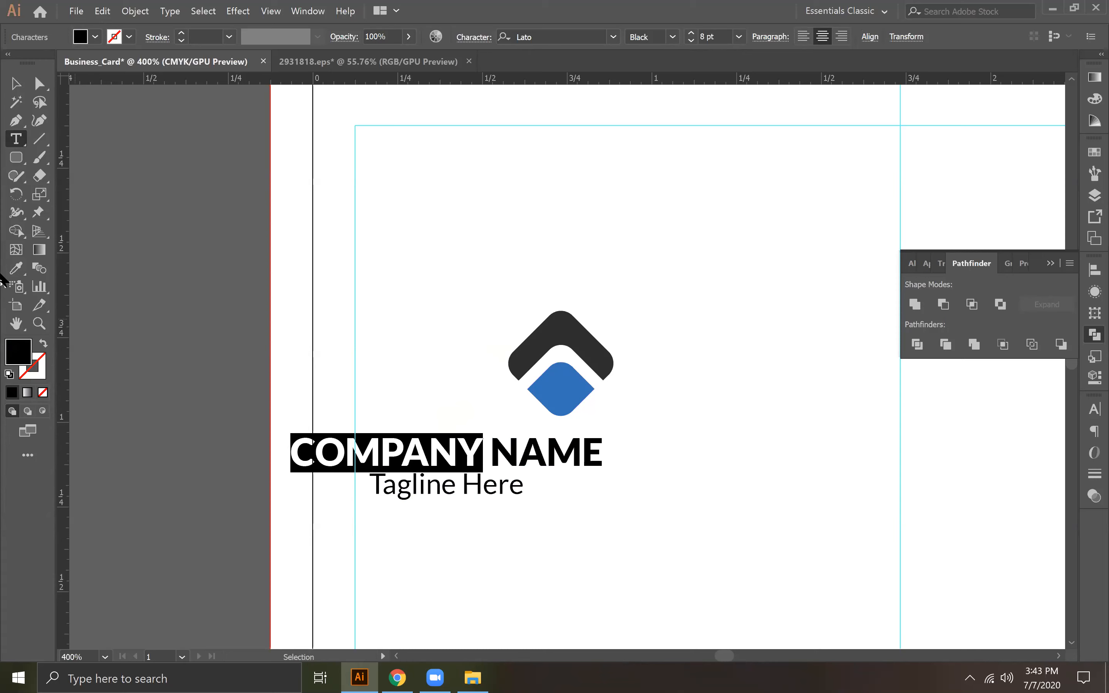
pyautogui.click(16, 268)
pyautogui.click(563, 387)
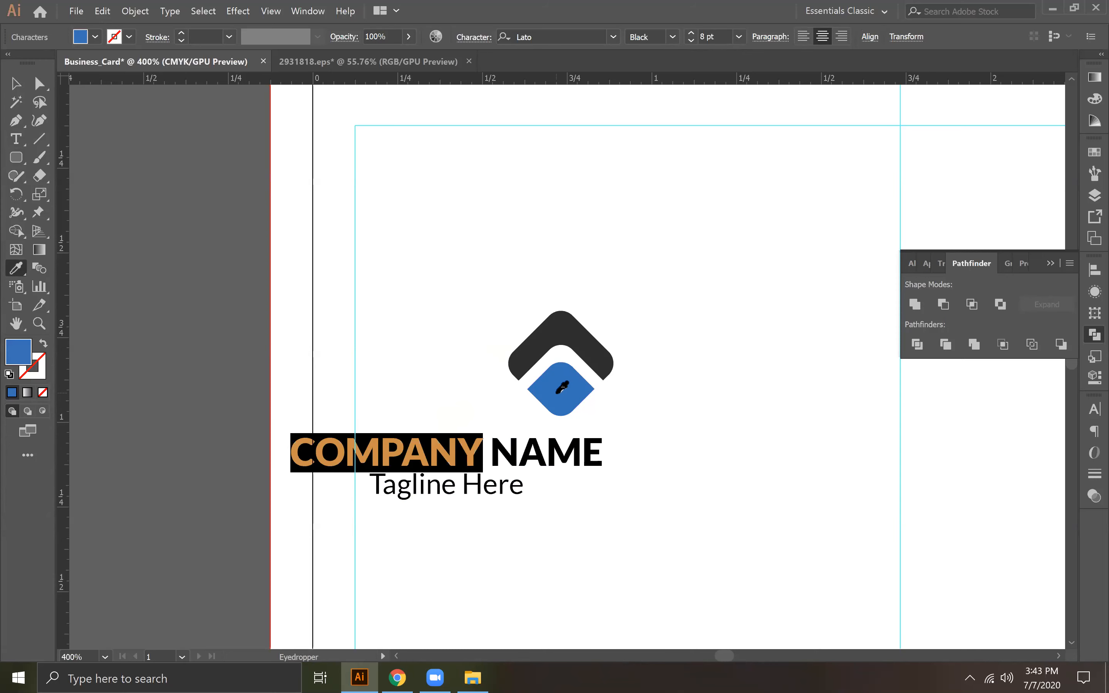
pyautogui.click(15, 83)
pyautogui.click(413, 376)
# Step: Move the company name and tagline text block so it sits centred beneath the logo mark
pyautogui.moveTo(552, 469); pyautogui.dragTo(664, 489)
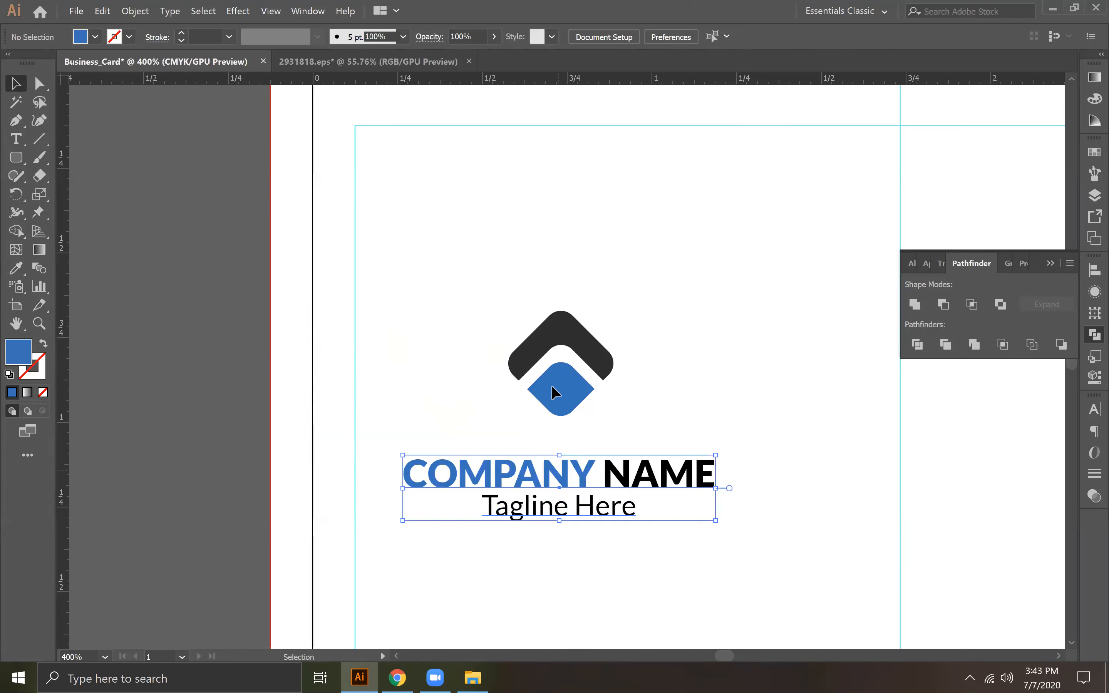
pyautogui.click(579, 402)
pyautogui.click(471, 319)
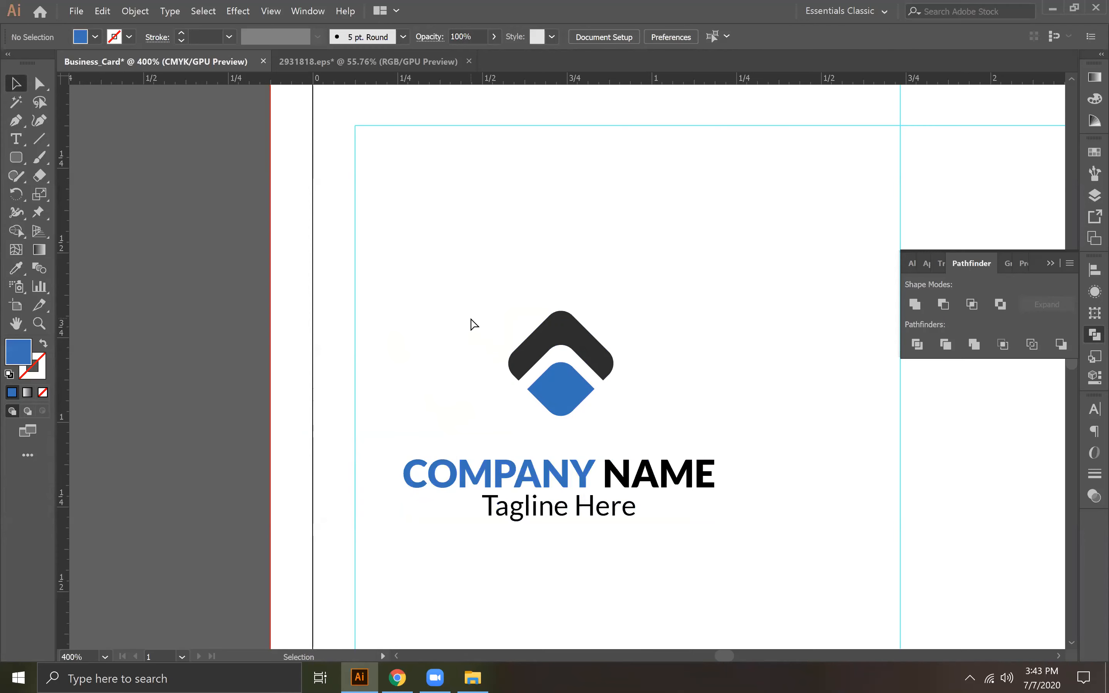
# Step: Scale the logo mark up to about twice its size above the company name and enlarge the text block slightly
pyautogui.hotkey('ctrl', '1')
pyautogui.moveTo(780, 415); pyautogui.dragTo(547, 450)
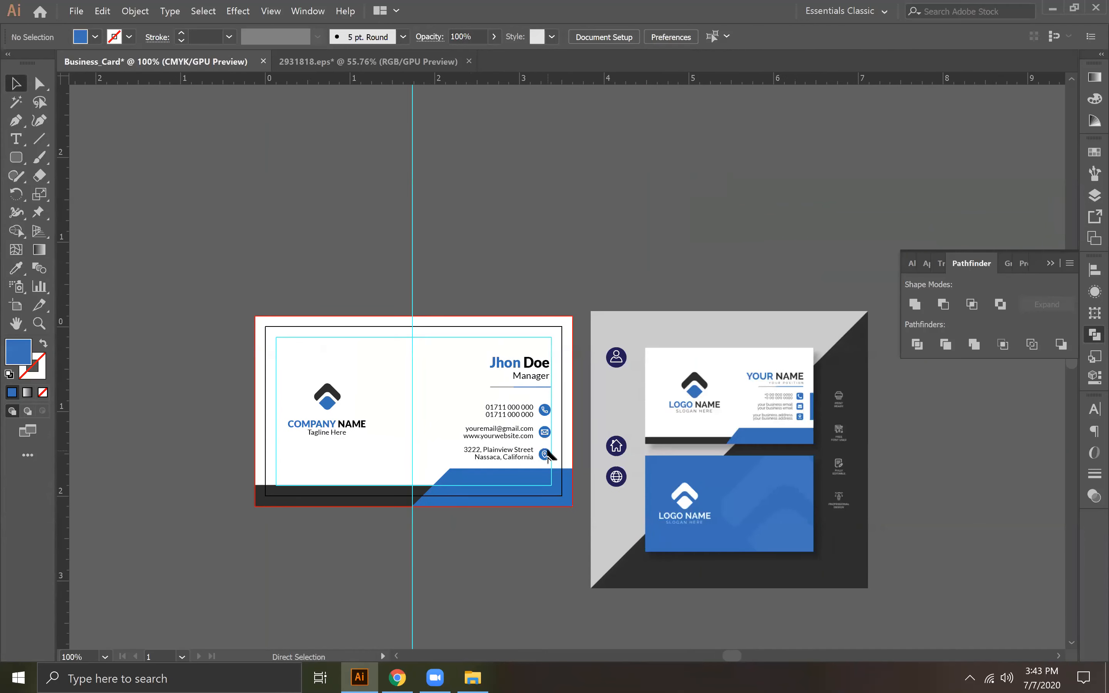
pyautogui.hotkey('ctrl', '+')
pyautogui.hotkey('ctrl', '+')
pyautogui.moveTo(493, 499); pyautogui.dragTo(729, 488)
pyautogui.click(335, 435)
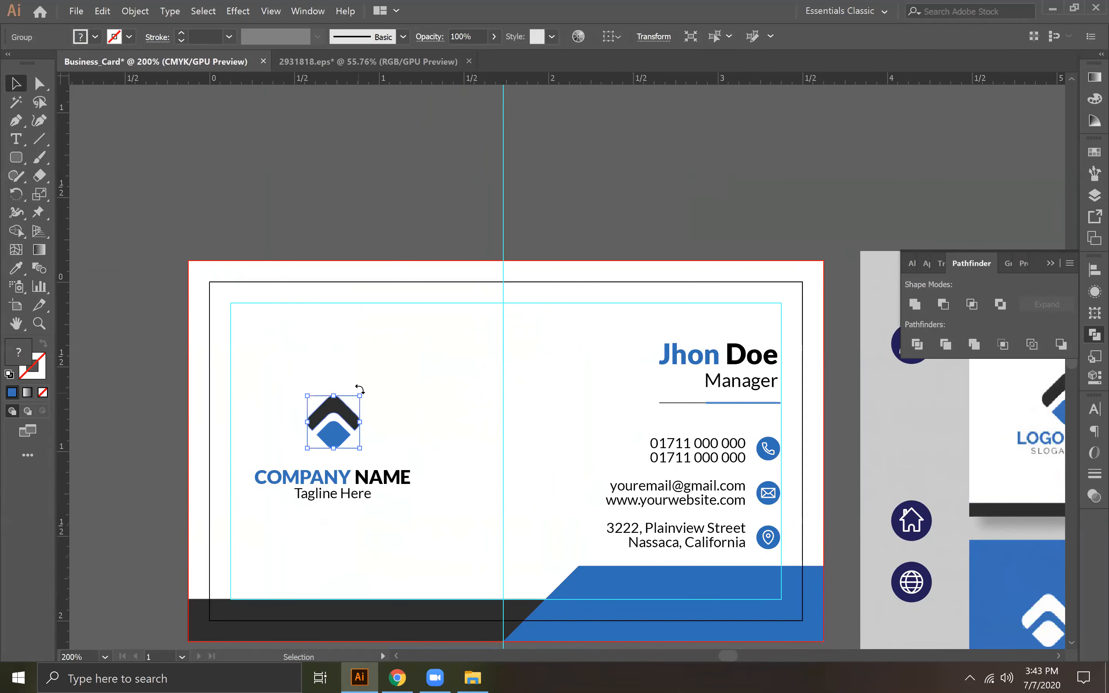
pyautogui.moveTo(360, 395); pyautogui.dragTo(419, 338)
pyautogui.moveTo(371, 424); pyautogui.dragTo(346, 439)
pyautogui.click(343, 483)
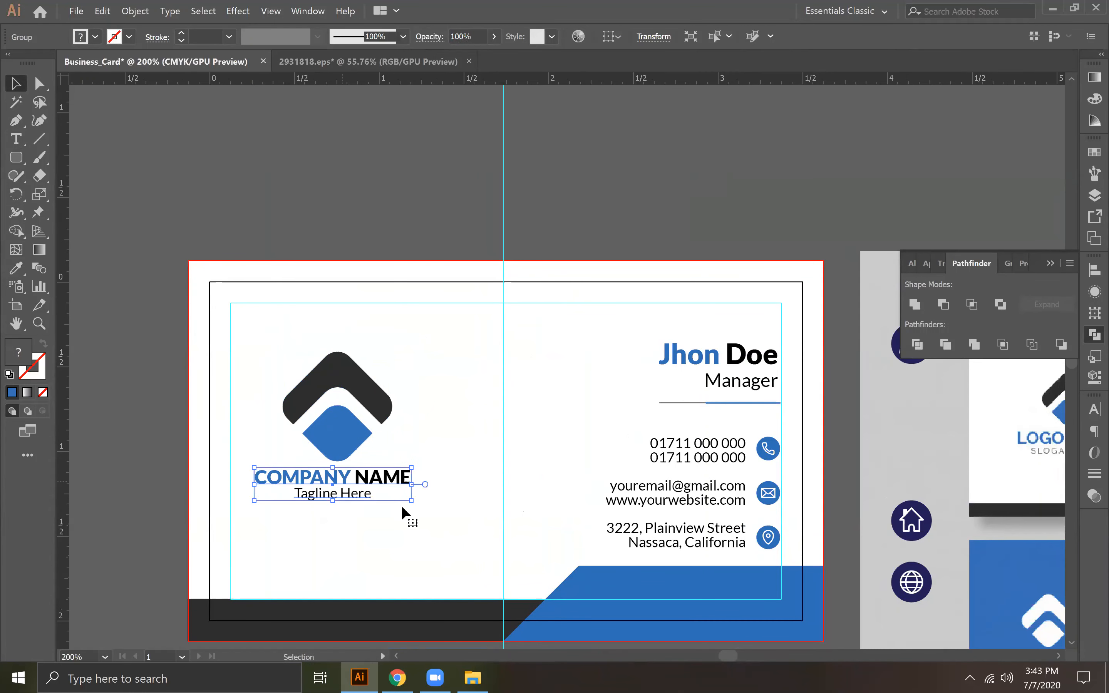
pyautogui.moveTo(409, 505); pyautogui.dragTo(439, 519)
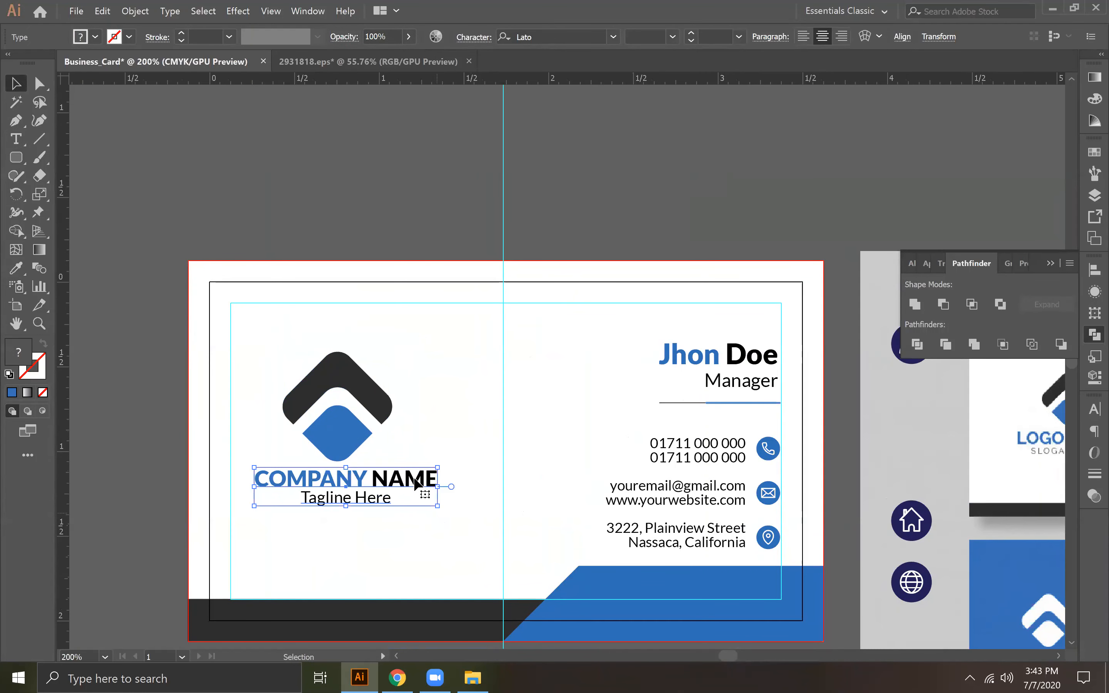
# Step: Align the logo mark and text block on their horizontal centres, and nudge the mark up slightly from the text
pyautogui.keyDown('shift'); pyautogui.click(338, 421); pyautogui.keyUp('shift')
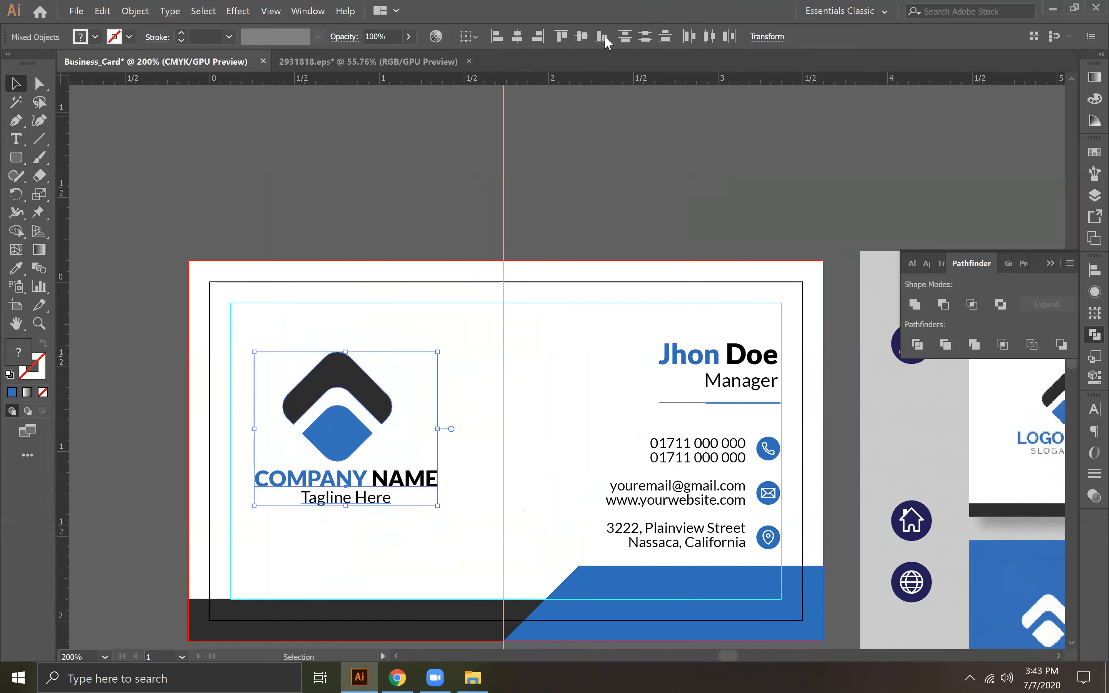
pyautogui.click(517, 36)
pyautogui.click(347, 434)
pyautogui.press('Up')
pyautogui.press('Up')
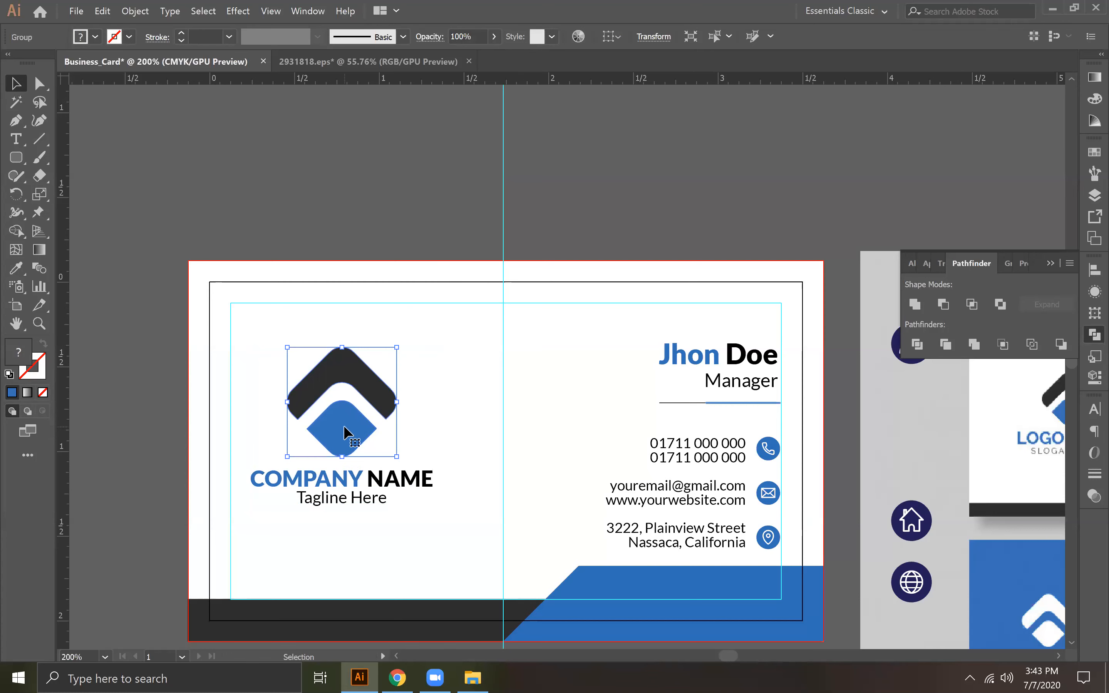
pyautogui.keyDown('shift'); pyautogui.click(350, 480); pyautogui.keyUp('shift')
pyautogui.click(340, 235)
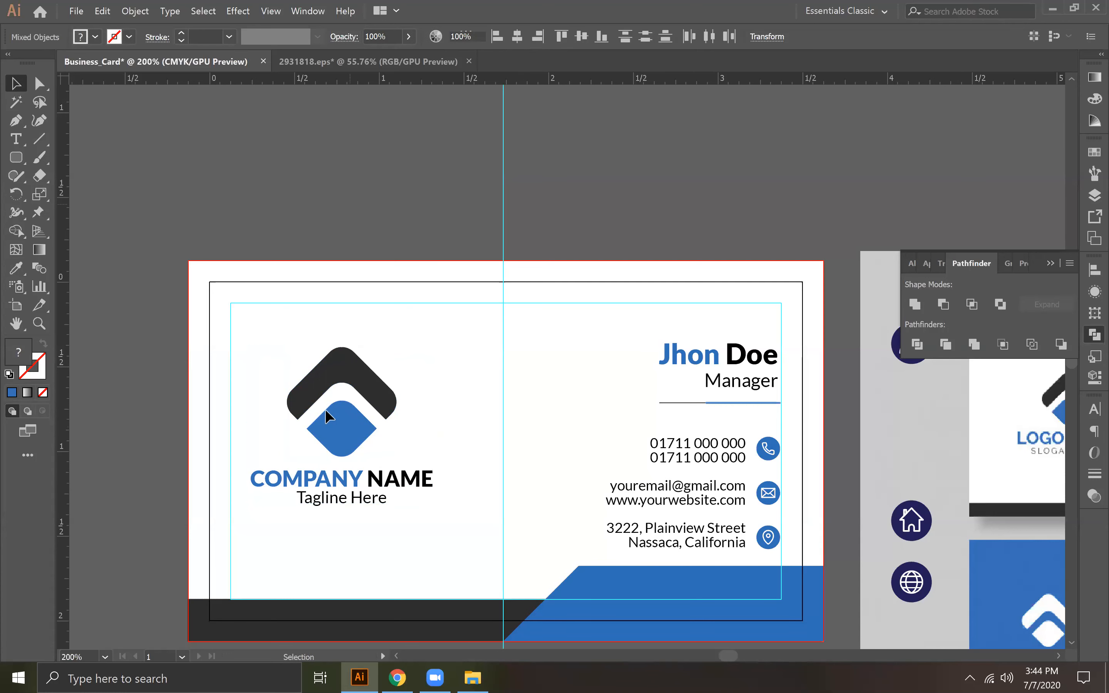
# Step: Set the leading of the company name and tagline text block to Auto
pyautogui.click(337, 423)
pyautogui.keyDown('shift'); pyautogui.click(337, 487); pyautogui.keyUp('shift')
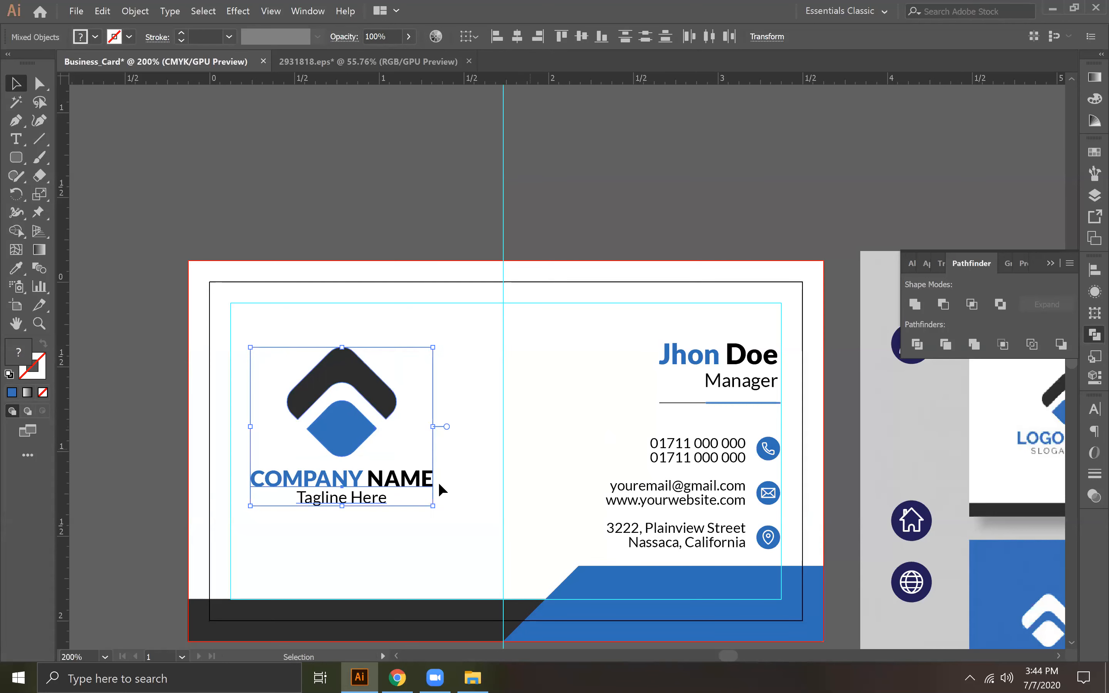
pyautogui.click(463, 251)
pyautogui.click(354, 476)
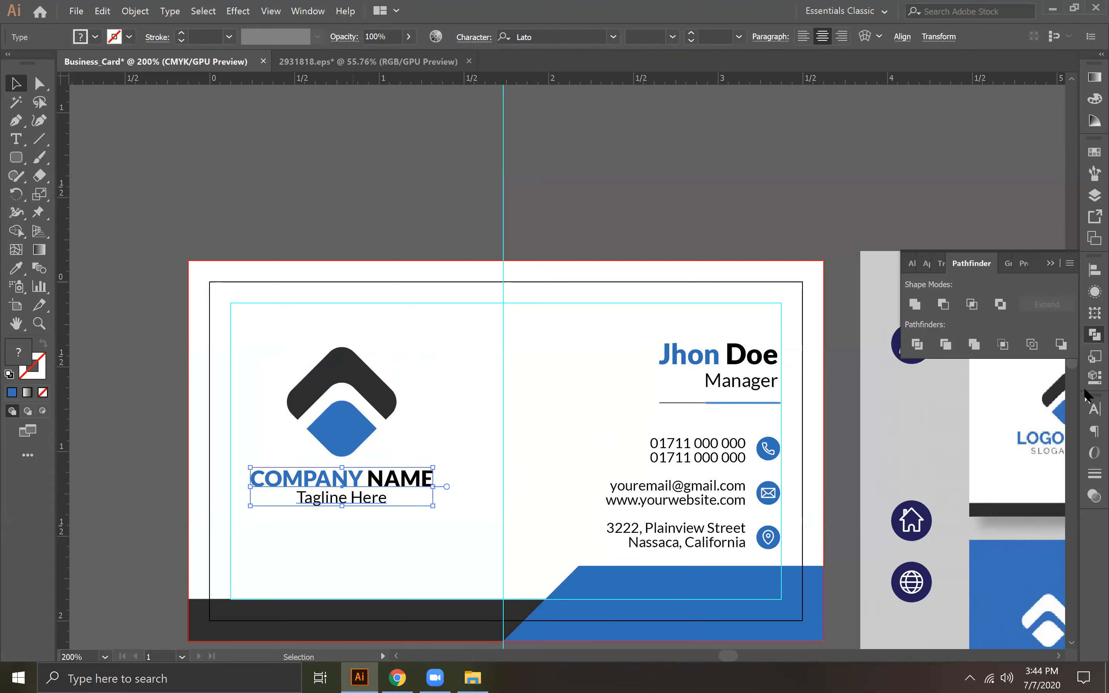
pyautogui.click(1089, 411)
pyautogui.click(1065, 472)
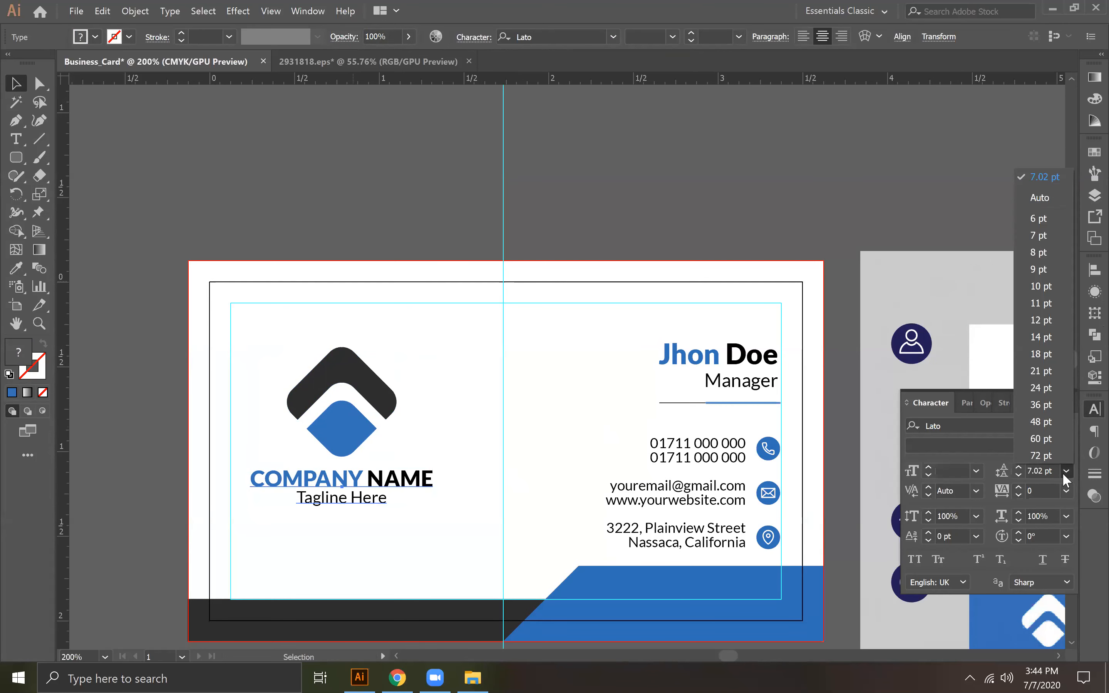
pyautogui.click(1041, 198)
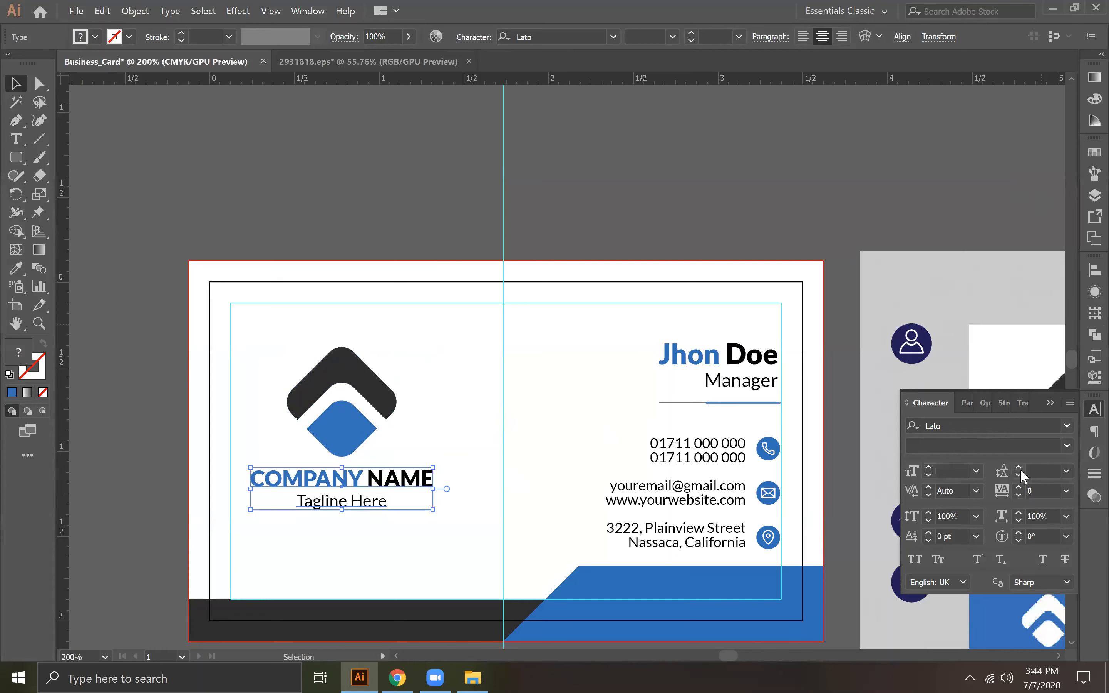
# Step: Group the logo mark together with the company name and tagline text block
pyautogui.click(349, 420)
pyautogui.press('a')
pyautogui.hotkey('ctrl', 'g')
# Step: Place a horizontal guide level with the top of the cardholder's name and raise the logo group to meet it
pyautogui.moveTo(343, 444); pyautogui.dragTo(327, 366)
pyautogui.moveTo(468, 78); pyautogui.dragTo(476, 173)
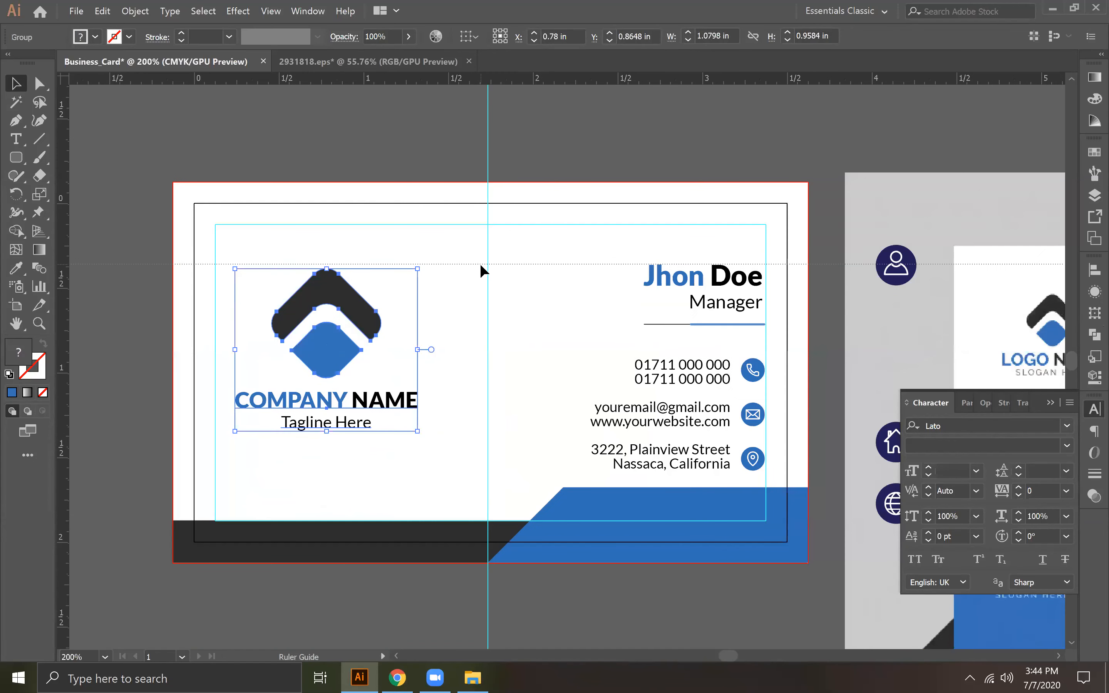
pyautogui.moveTo(482, 263); pyautogui.dragTo(482, 263)
pyautogui.click(350, 297)
pyautogui.moveTo(351, 295); pyautogui.dragTo(350, 291)
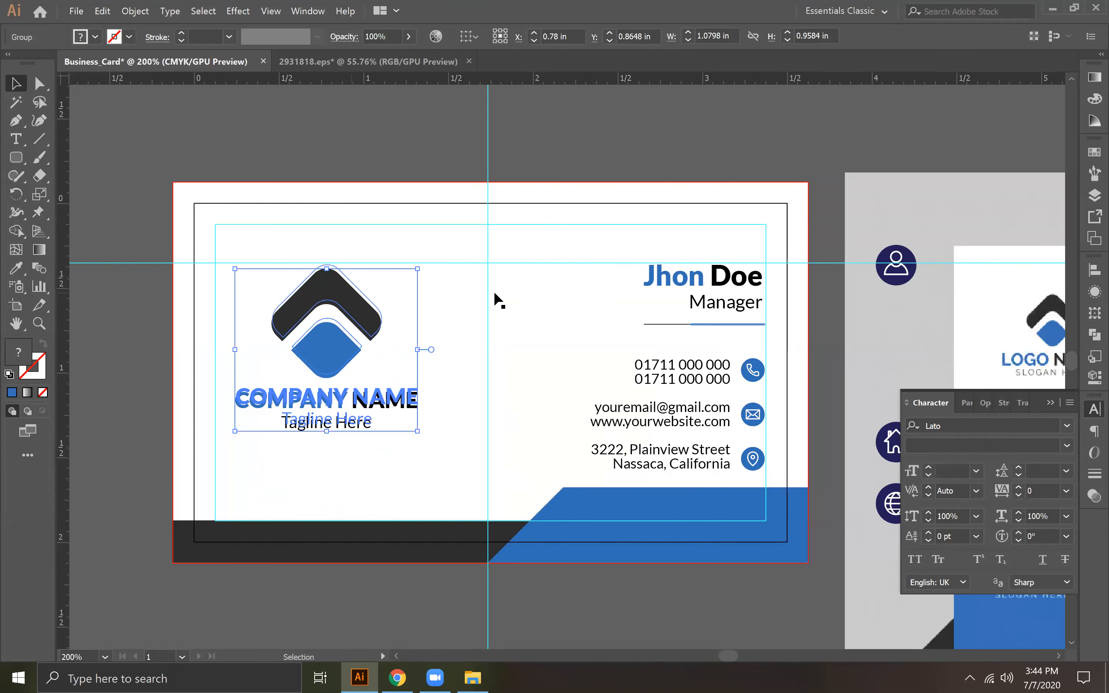
# Step: Delete the vertical centre guide and the horizontal guide from the card
pyautogui.click(488, 240)
pyautogui.press('Delete')
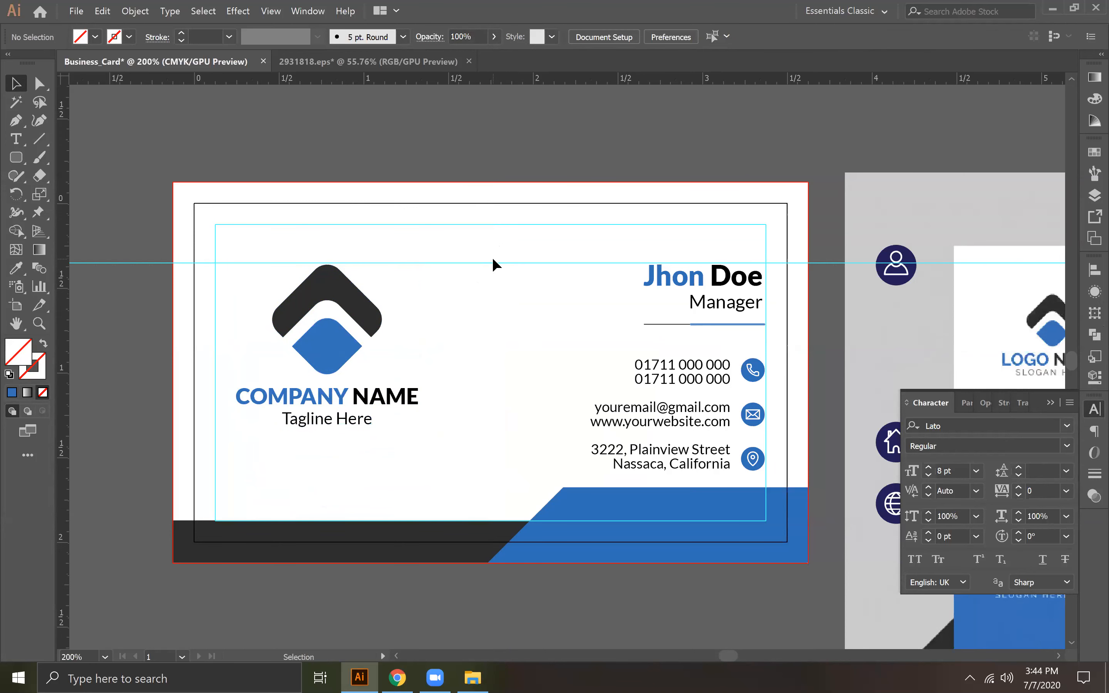
pyautogui.click(523, 265)
pyautogui.press('Delete')
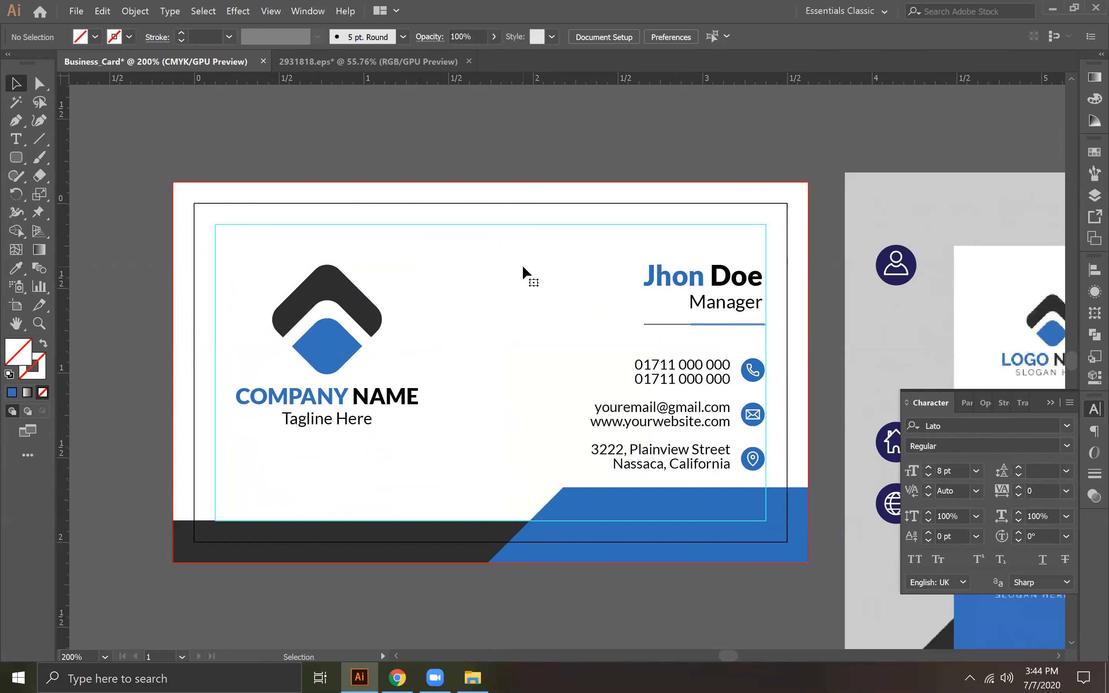
# Step: Collapse the character settings and unlock all locked objects in the document
pyautogui.hotkey('ctrl', '-')
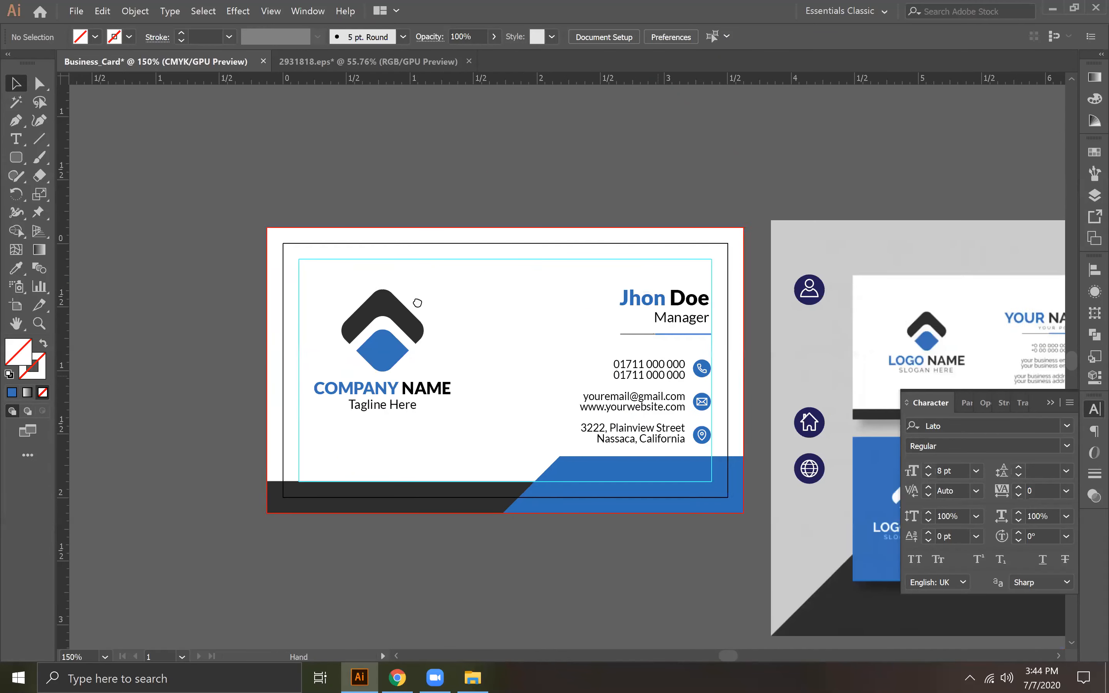
pyautogui.moveTo(480, 327); pyautogui.dragTo(282, 254)
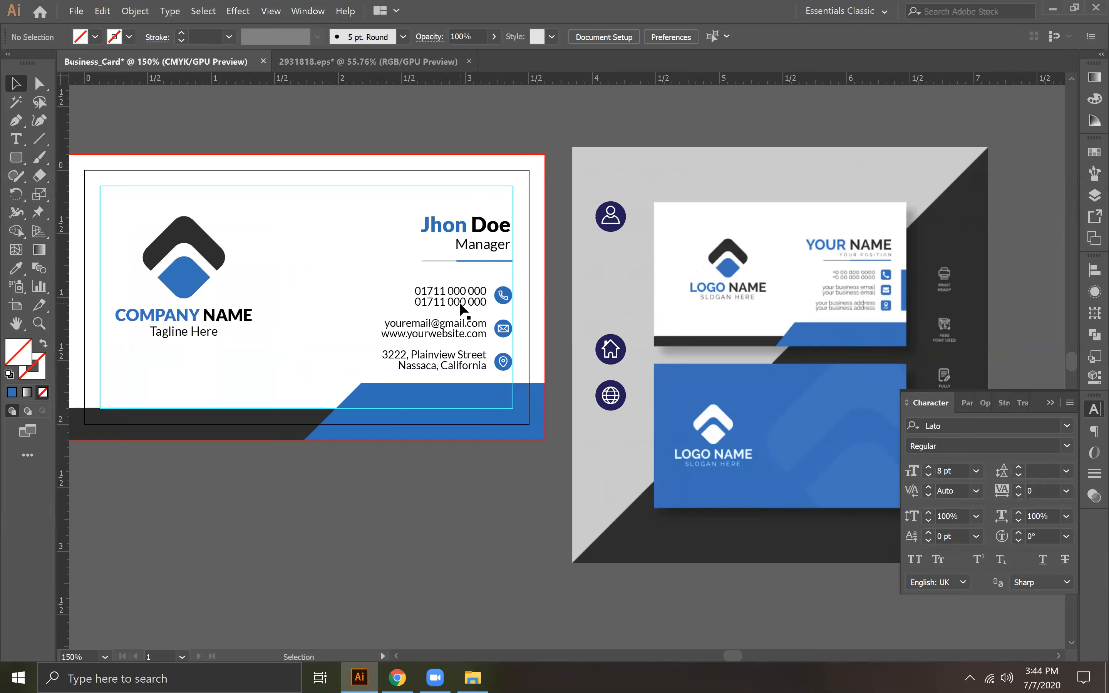
pyautogui.click(1050, 403)
pyautogui.moveTo(443, 368); pyautogui.dragTo(514, 378)
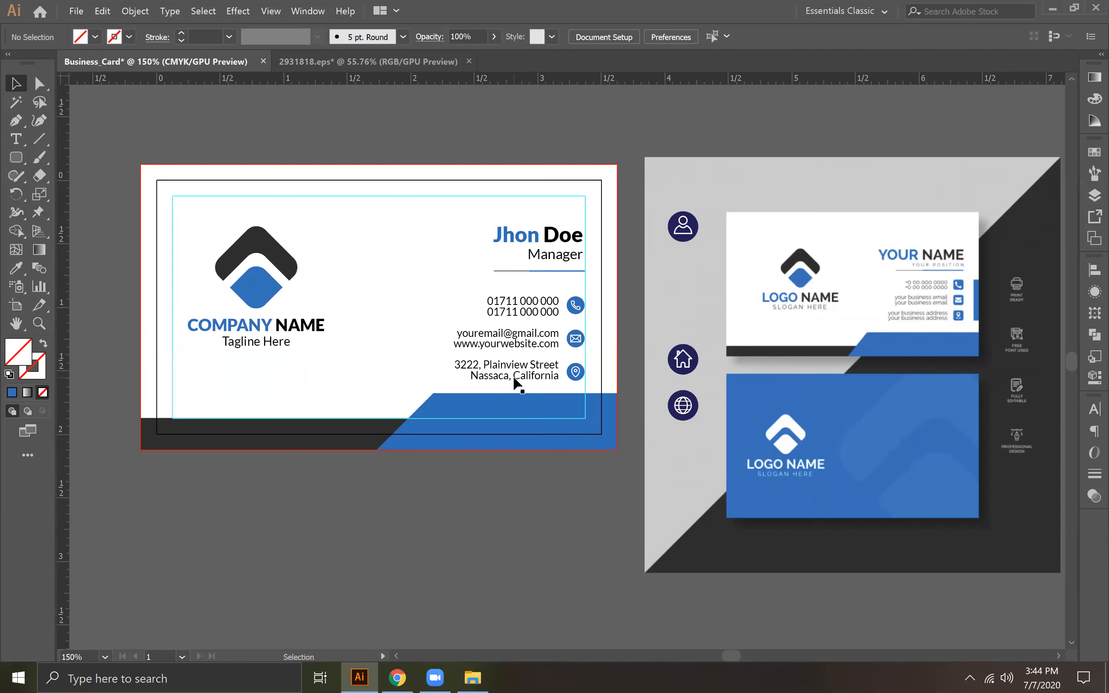
pyautogui.hotkey('ctrl', 'alt', '2')
pyautogui.click(488, 522)
# Step: Try scaling the white background and the bottom colour shapes down to the black trim outline, and undo it
pyautogui.click(143, 177)
pyautogui.keyDown('shift'); pyautogui.click(260, 443); pyautogui.keyUp('shift')
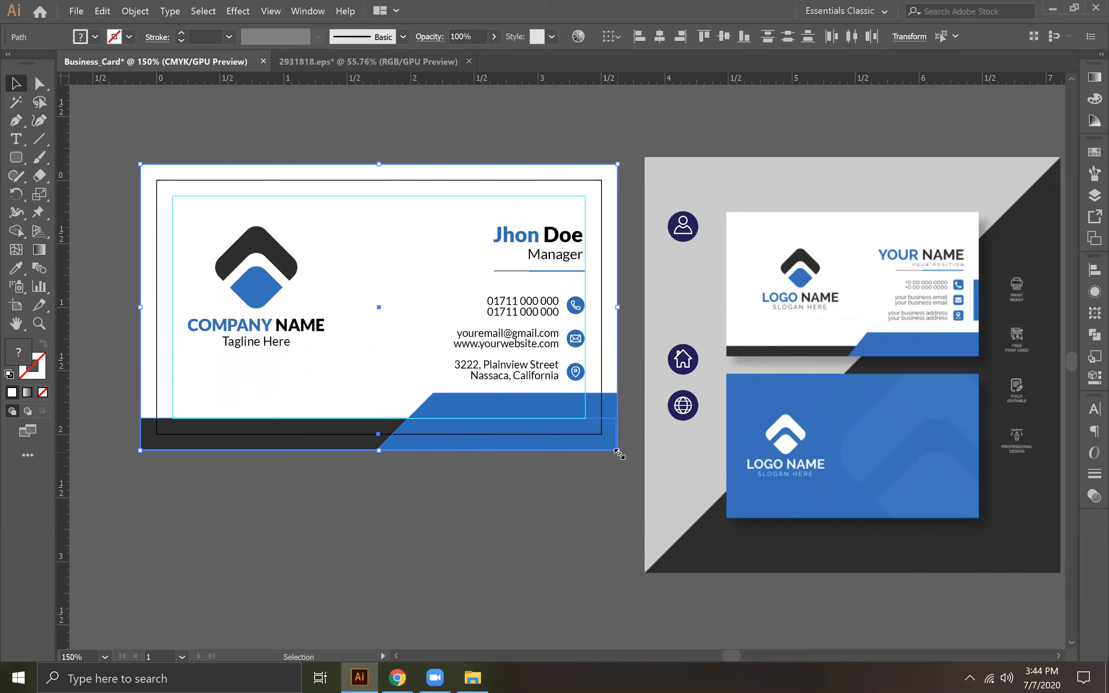
pyautogui.moveTo(619, 454); pyautogui.dragTo(603, 434)
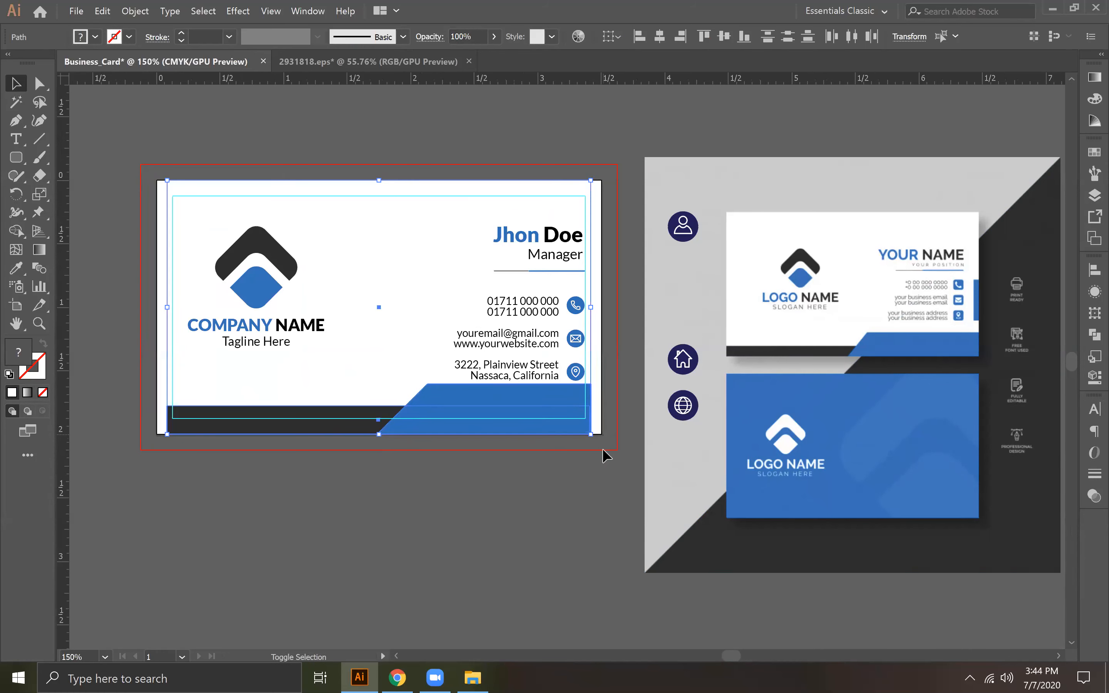
pyautogui.hotkey('ctrl', 'z')
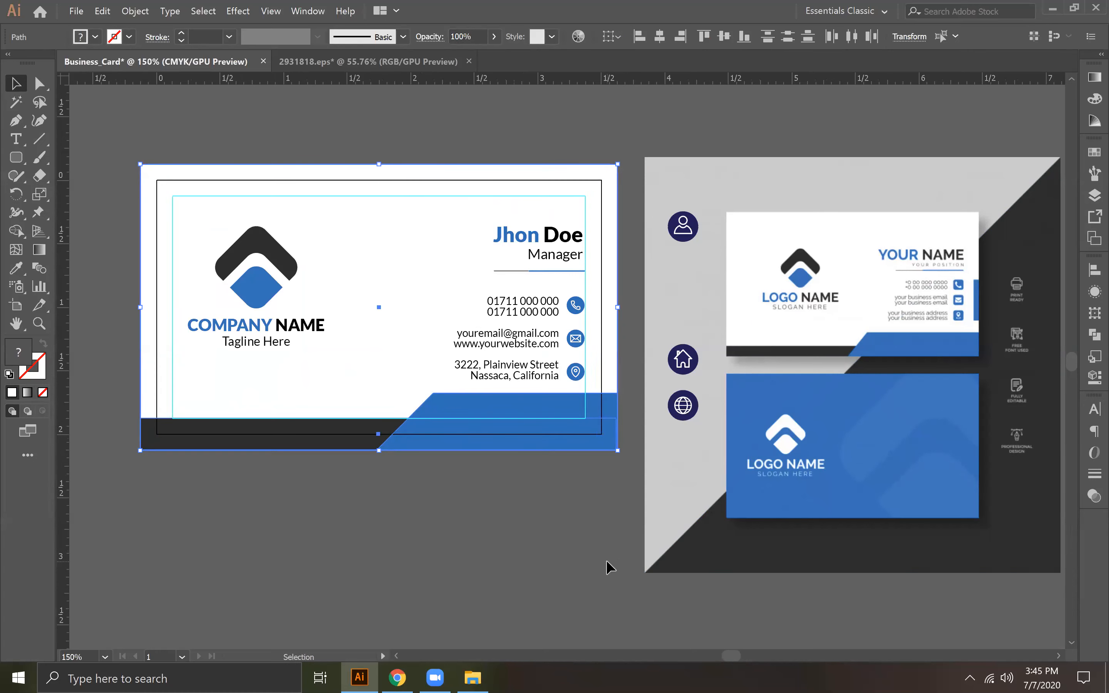
pyautogui.click(562, 461)
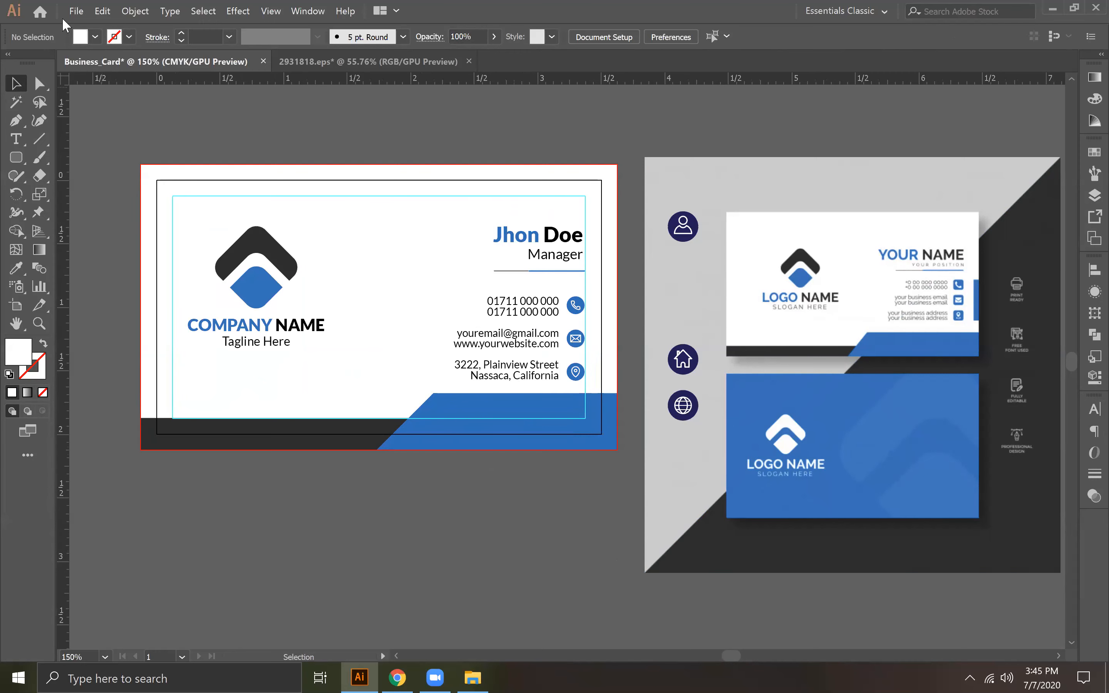
# Step: Delete the linked reference image and the leftover dark blue icons beside the card
pyautogui.click(700, 310)
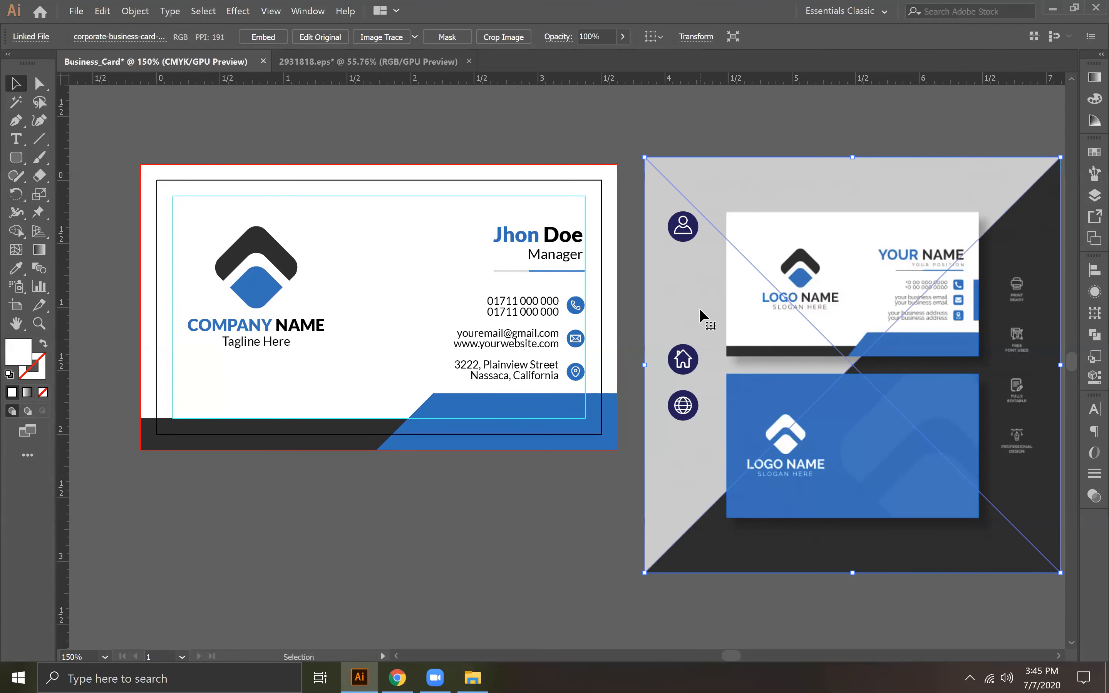
pyautogui.press('Delete')
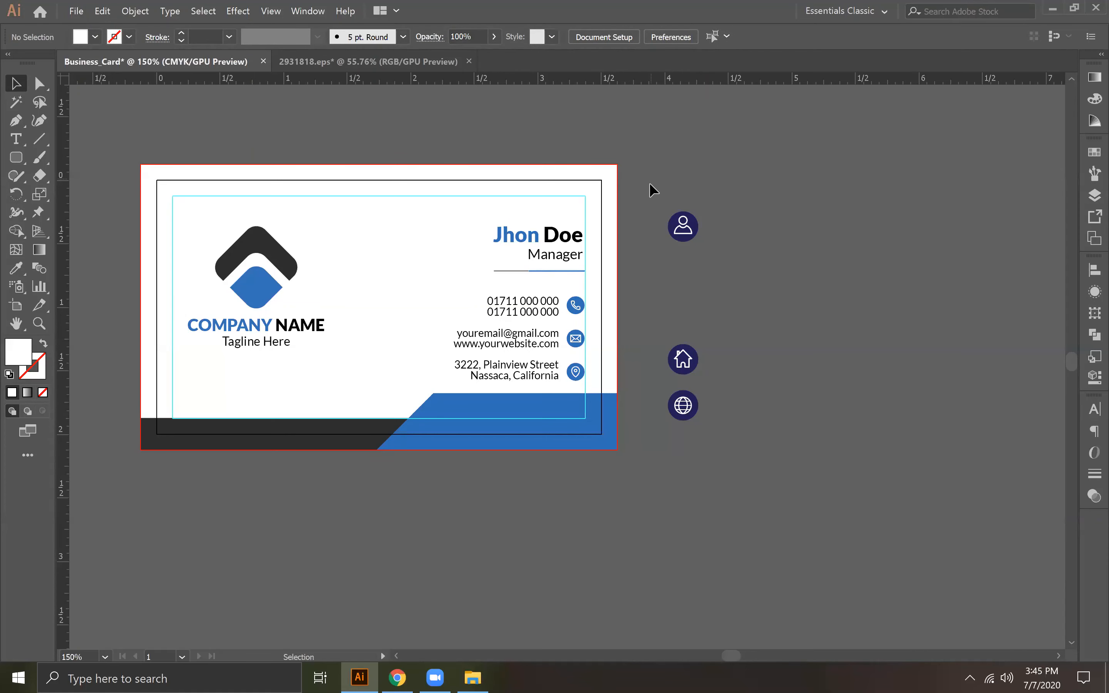
pyautogui.hotkey('ctrl', 'a')
pyautogui.press('Delete')
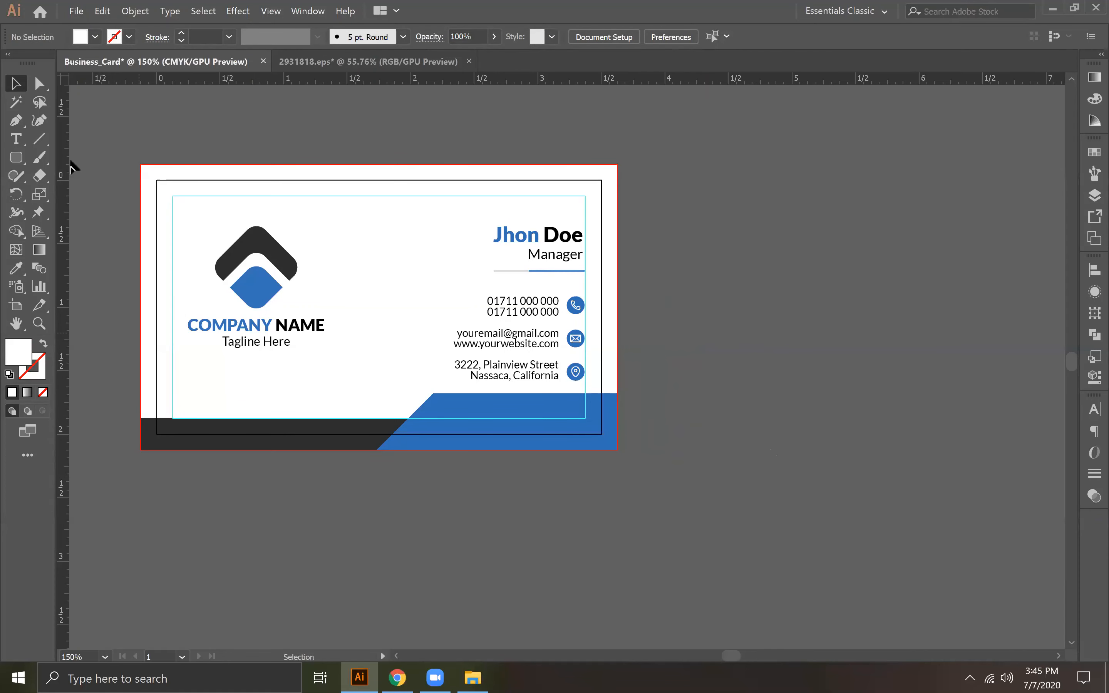
# Step: Export the artboard as Business_Card.jpg to the Desktop in CMYK, quality 10 Maximum and 300 ppi resolution
pyautogui.click(79, 11)
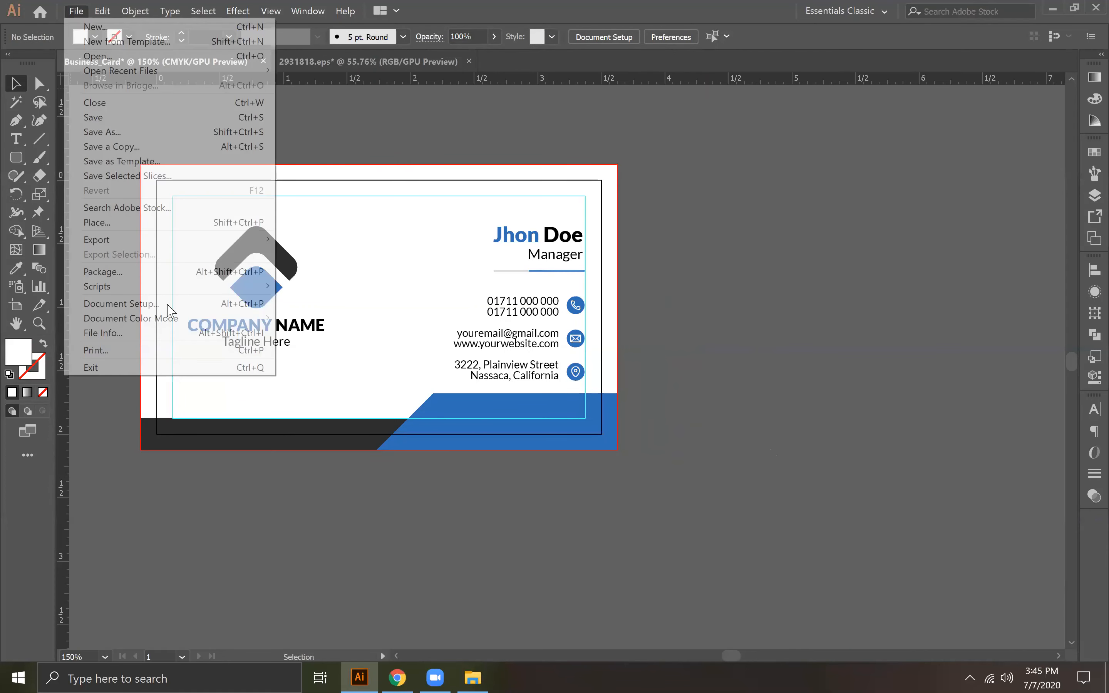
pyautogui.moveTo(128, 241)
pyautogui.click(316, 252)
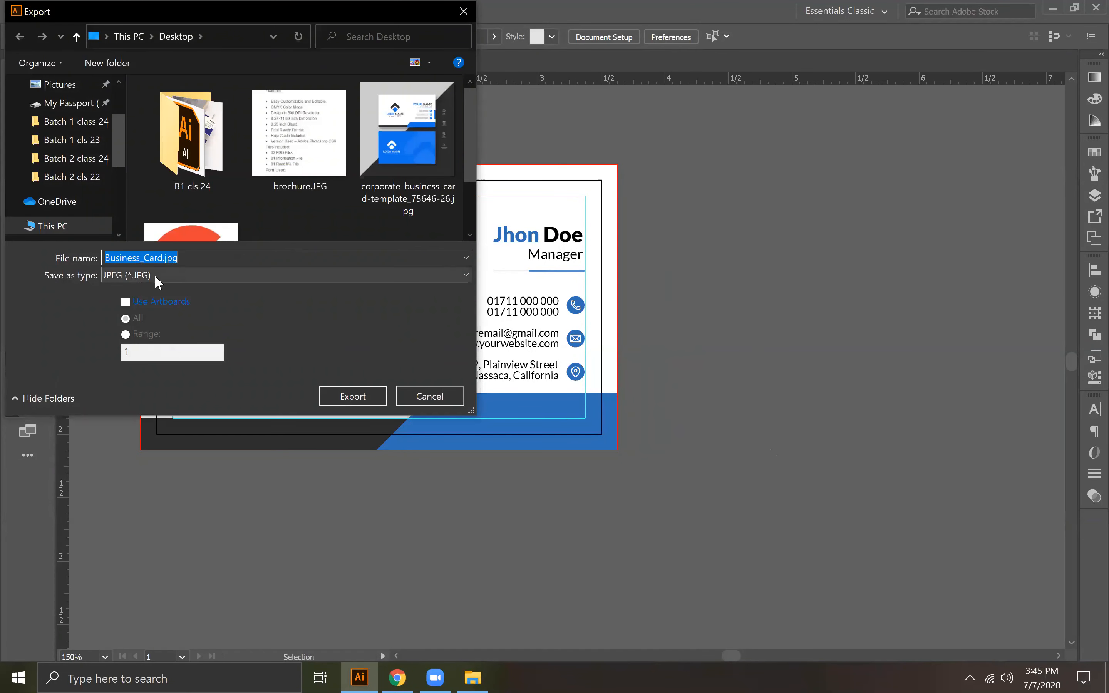
pyautogui.click(125, 300)
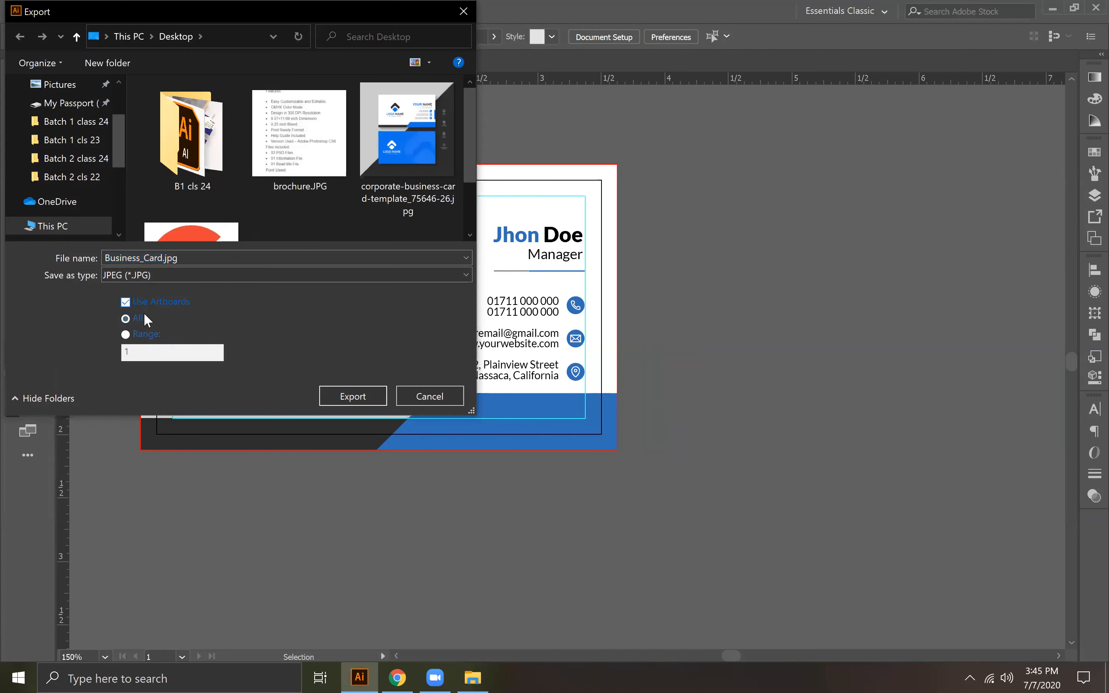
pyautogui.click(358, 395)
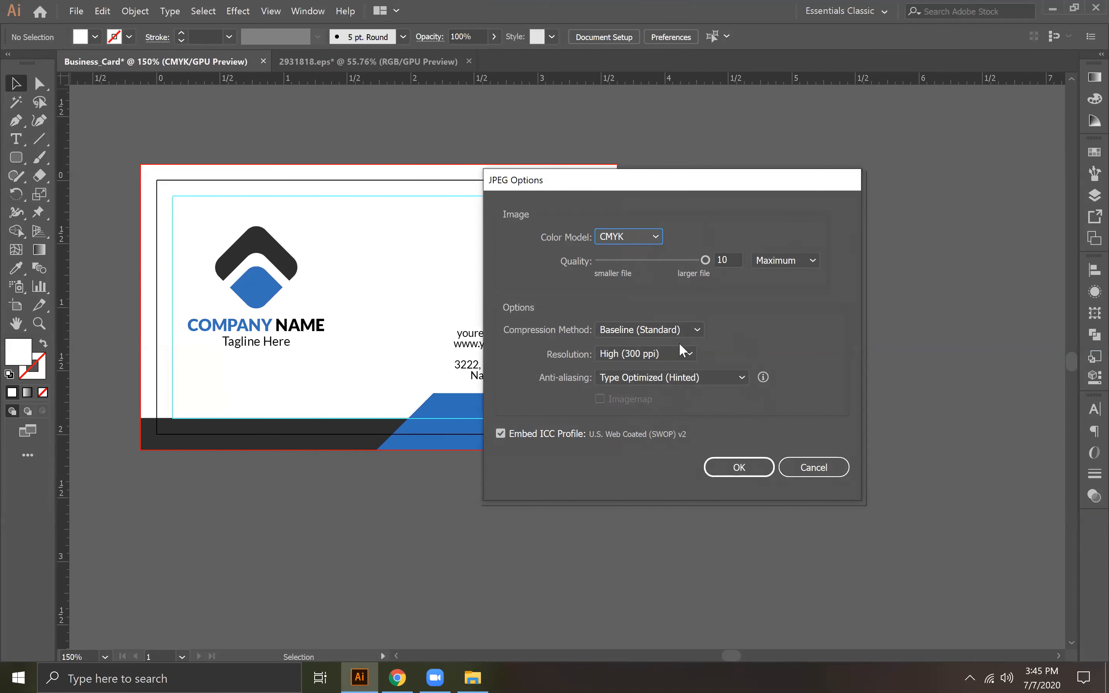
pyautogui.click(738, 467)
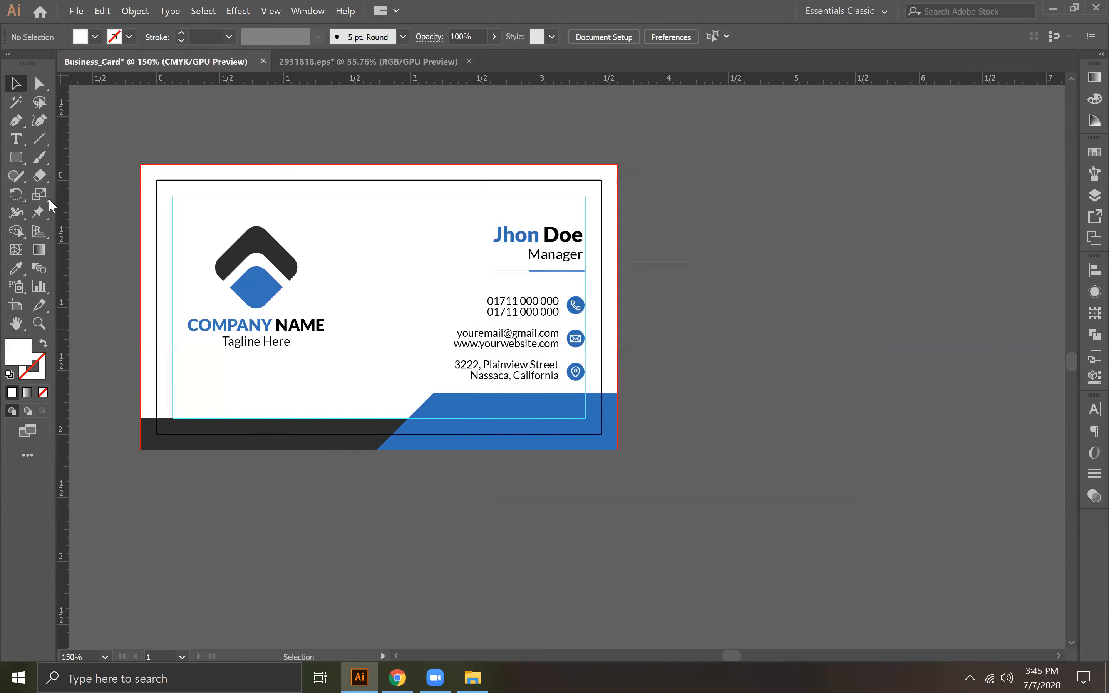
# Step: Save the document to the Desktop as Business_Card.ai in Illustrator CC format with the default options
pyautogui.click(76, 11)
pyautogui.click(87, 117)
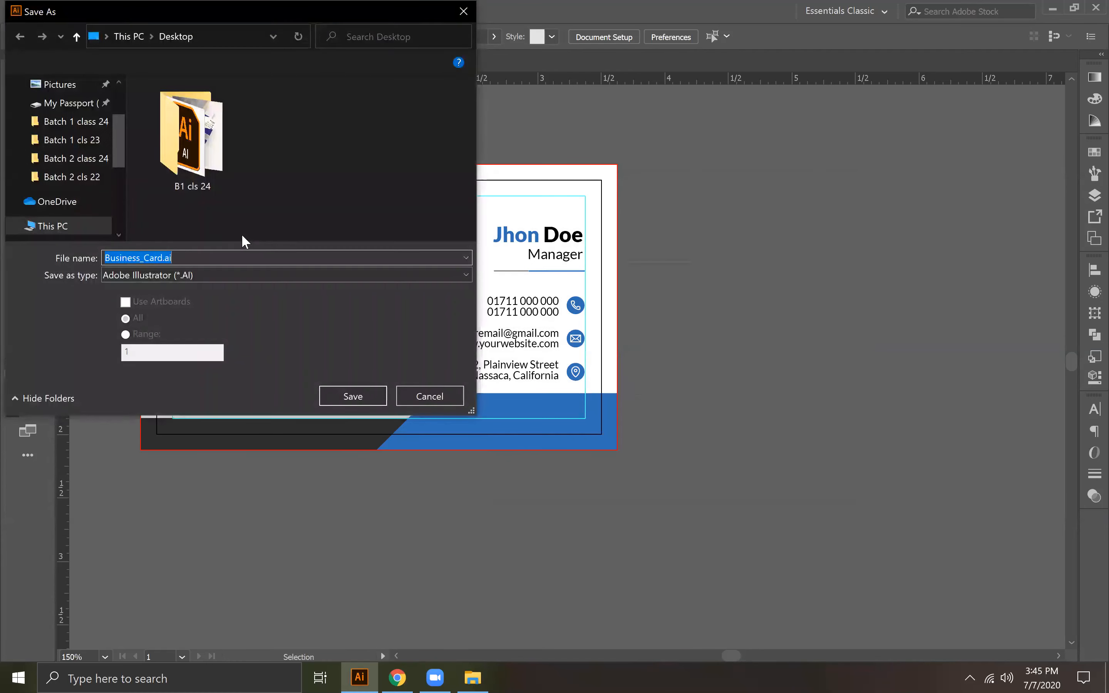
pyautogui.click(362, 398)
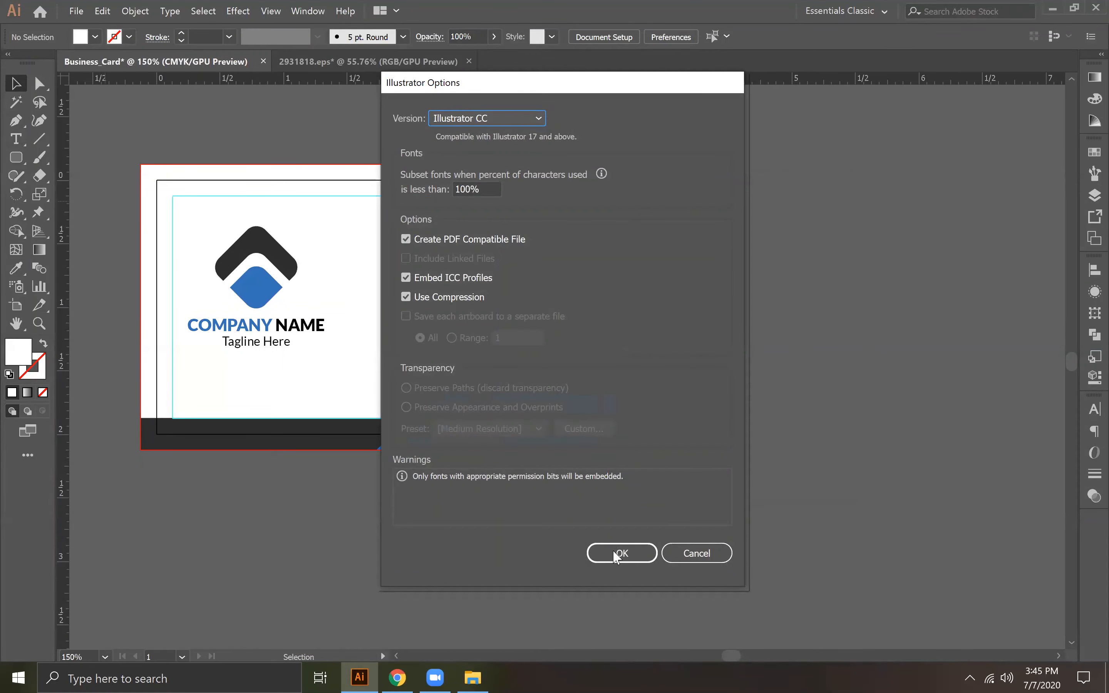
pyautogui.click(620, 553)
# Step: Check the exported Business_Card-01.jpg in Photos, close it and return to Illustrator
pyautogui.click(1054, 9)
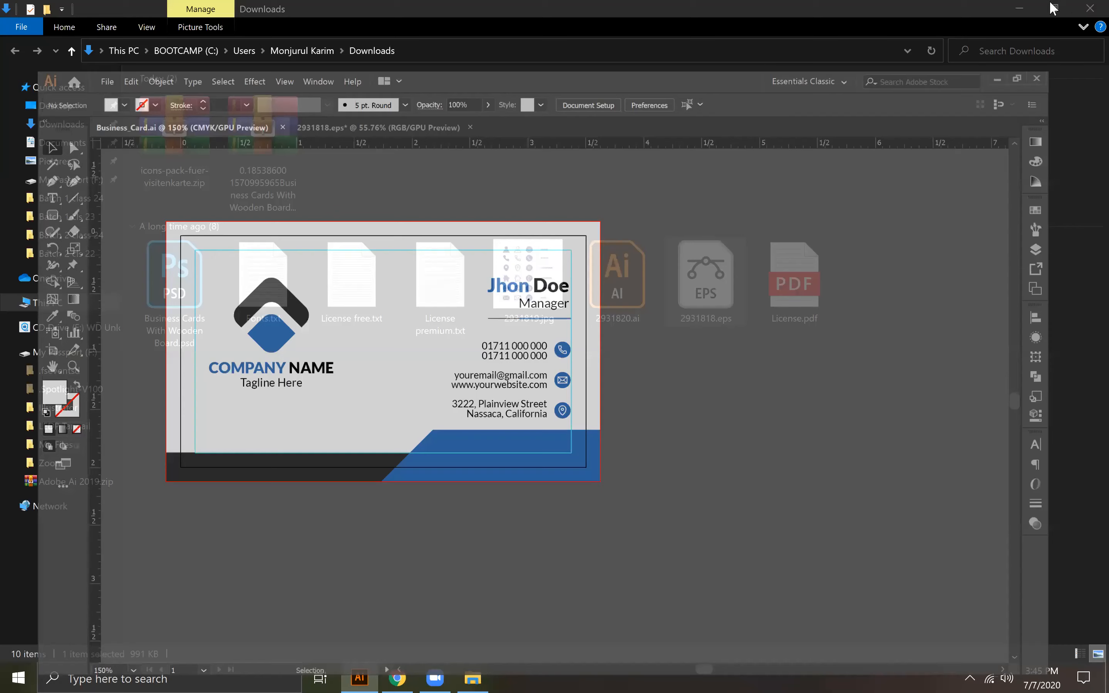
pyautogui.click(1020, 10)
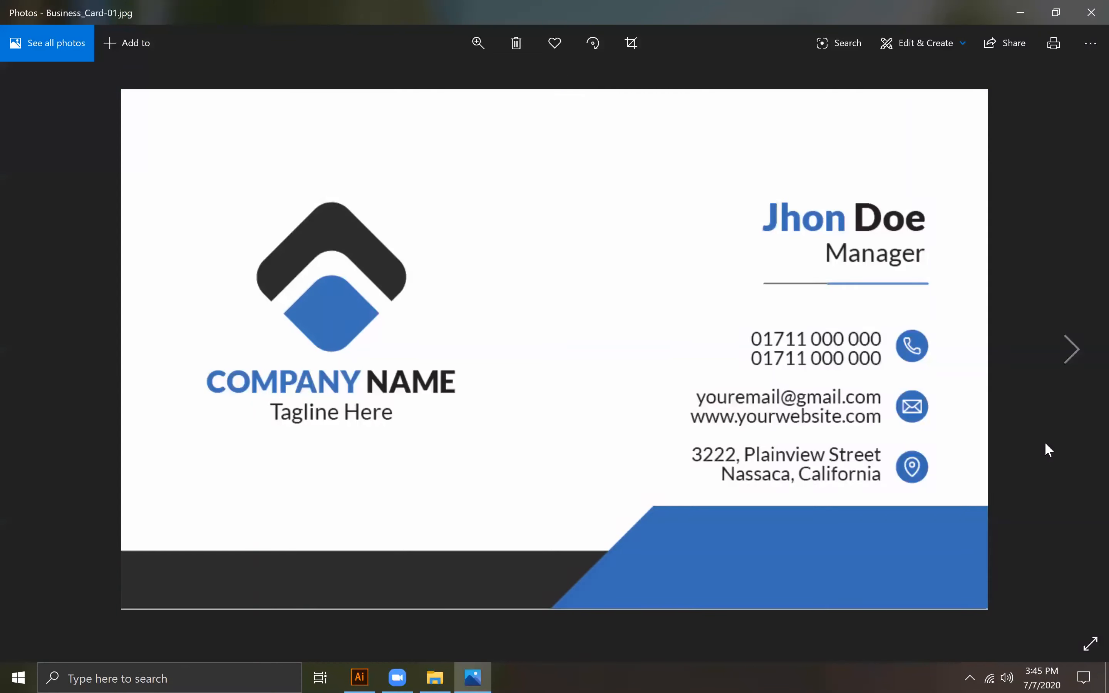
pyautogui.click(1073, 349)
pyautogui.click(44, 375)
pyautogui.click(1092, 12)
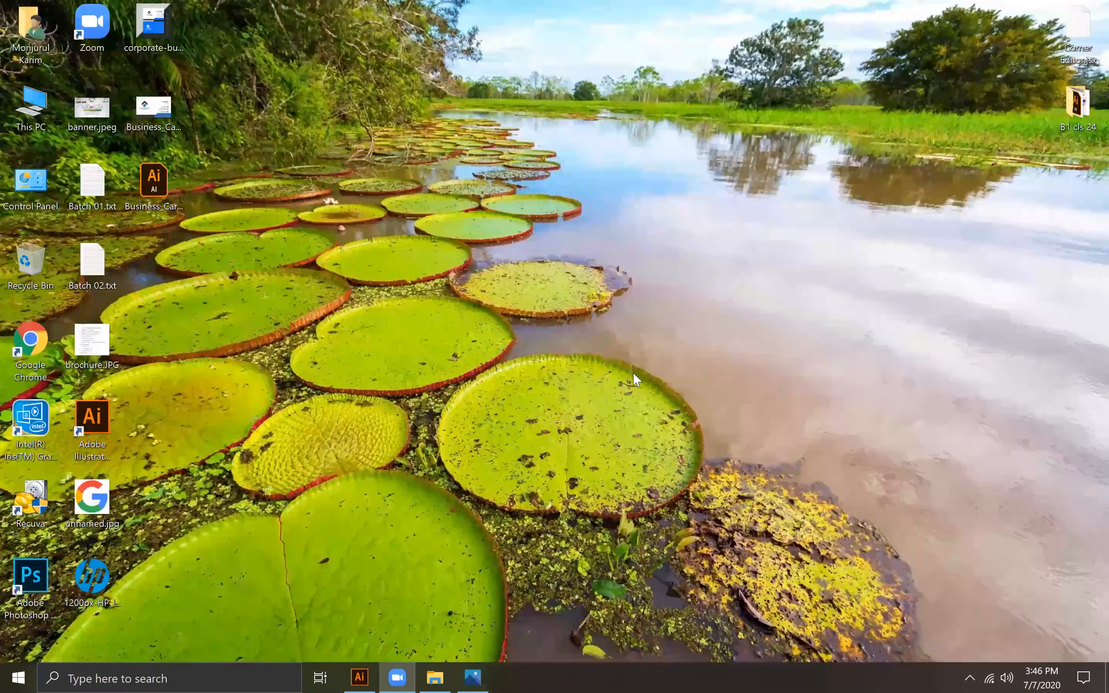
pyautogui.click(384, 630)
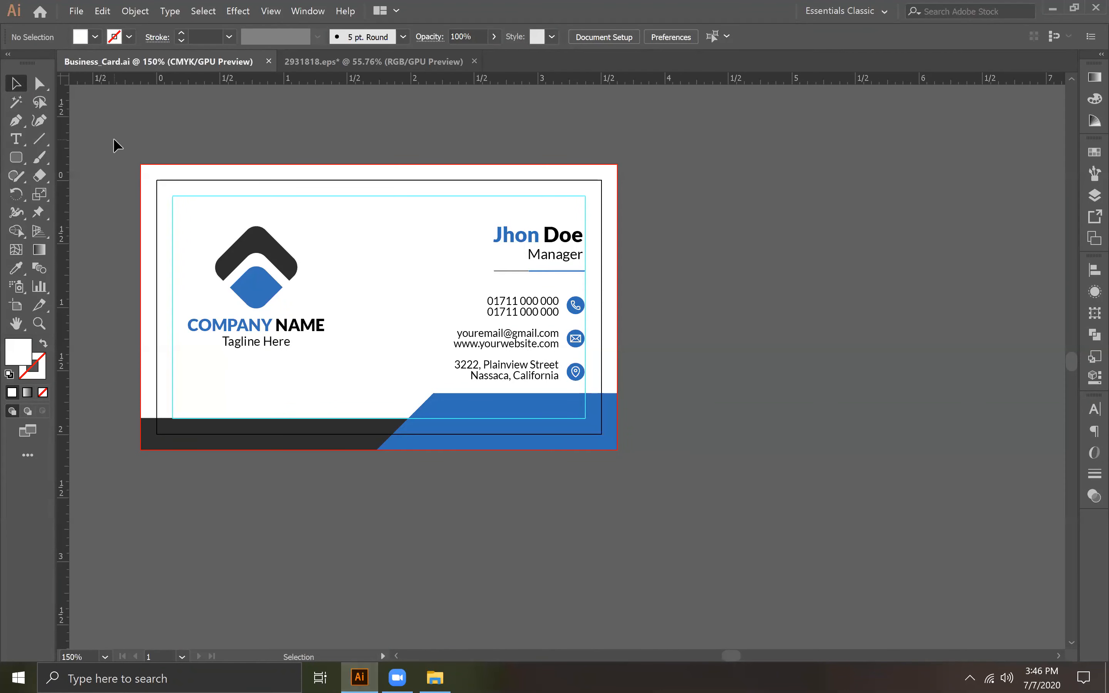
# Step: Group all the card artwork and place a copy of the group beside the artboard on its right
pyautogui.hscroll(-1, 81, 178)
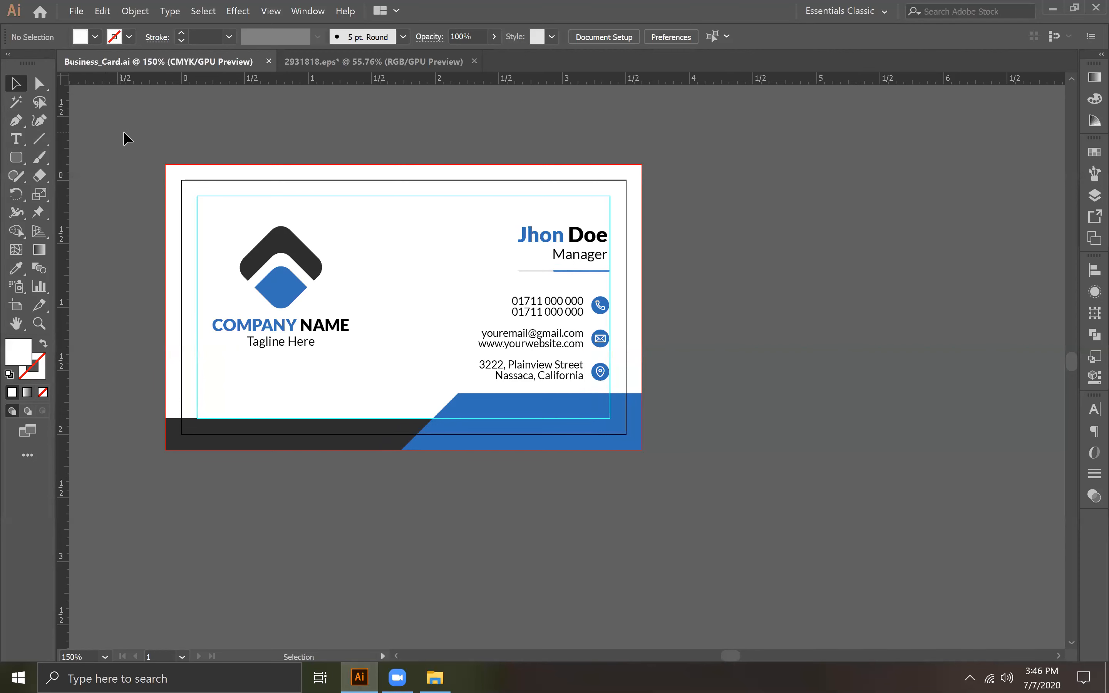
pyautogui.hotkey('ctrl', 'a')
pyautogui.rightClick(503, 288)
pyautogui.click(539, 361)
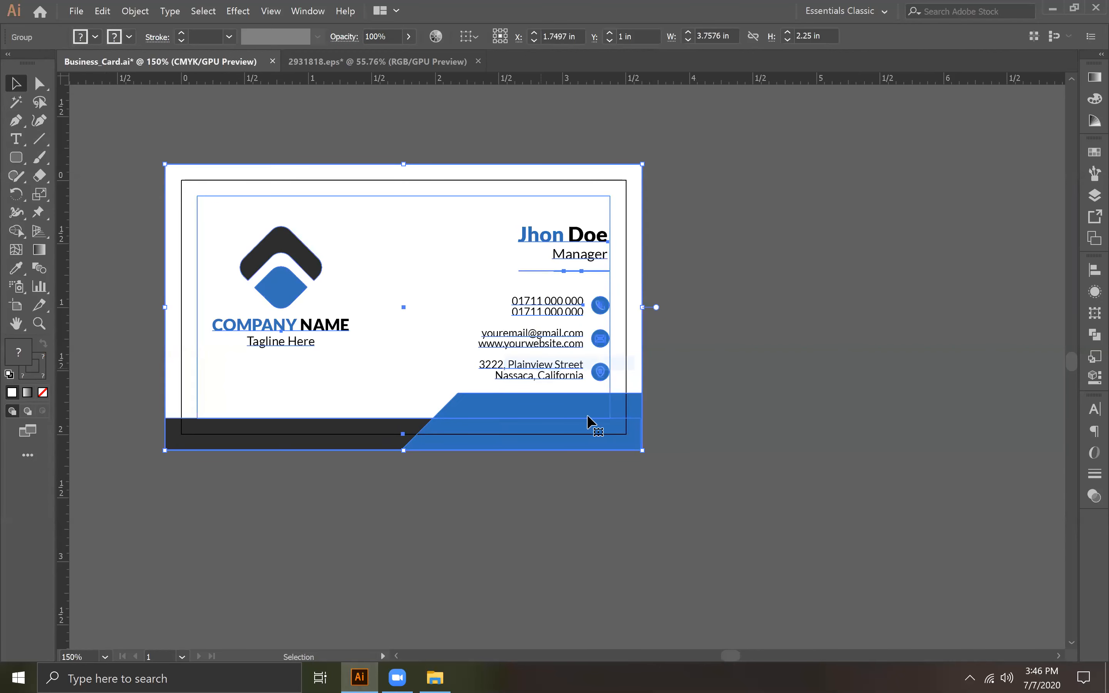
pyautogui.scroll(2, 733, 376)
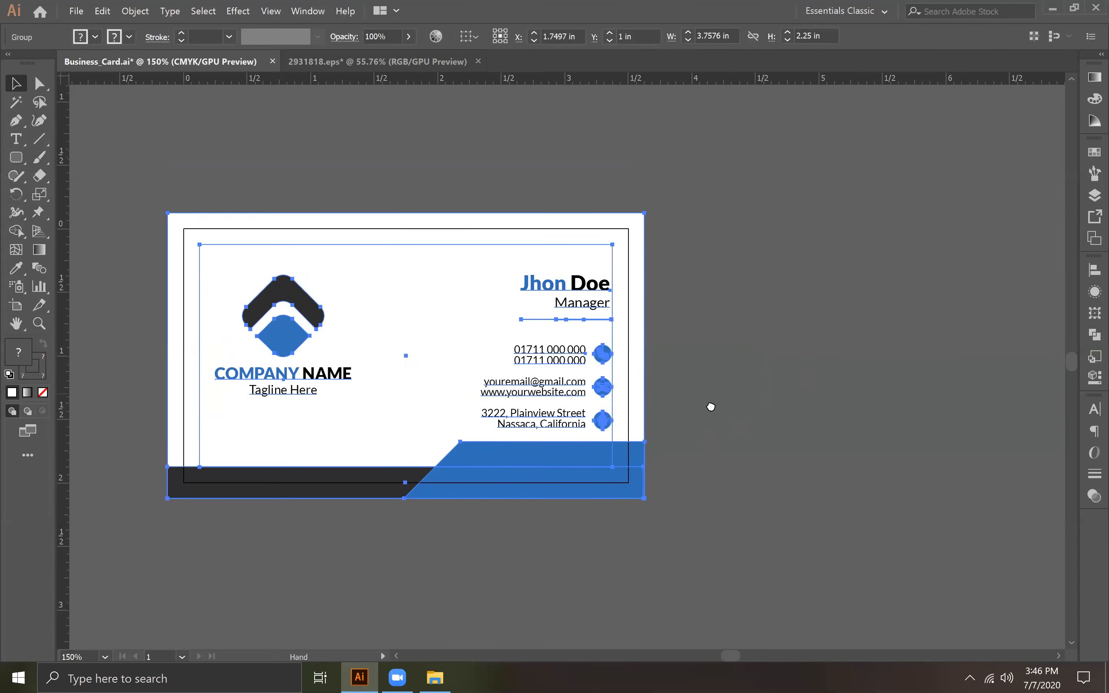
pyautogui.hscroll(2, 701, 408)
pyautogui.moveTo(327, 373); pyautogui.dragTo(823, 373)
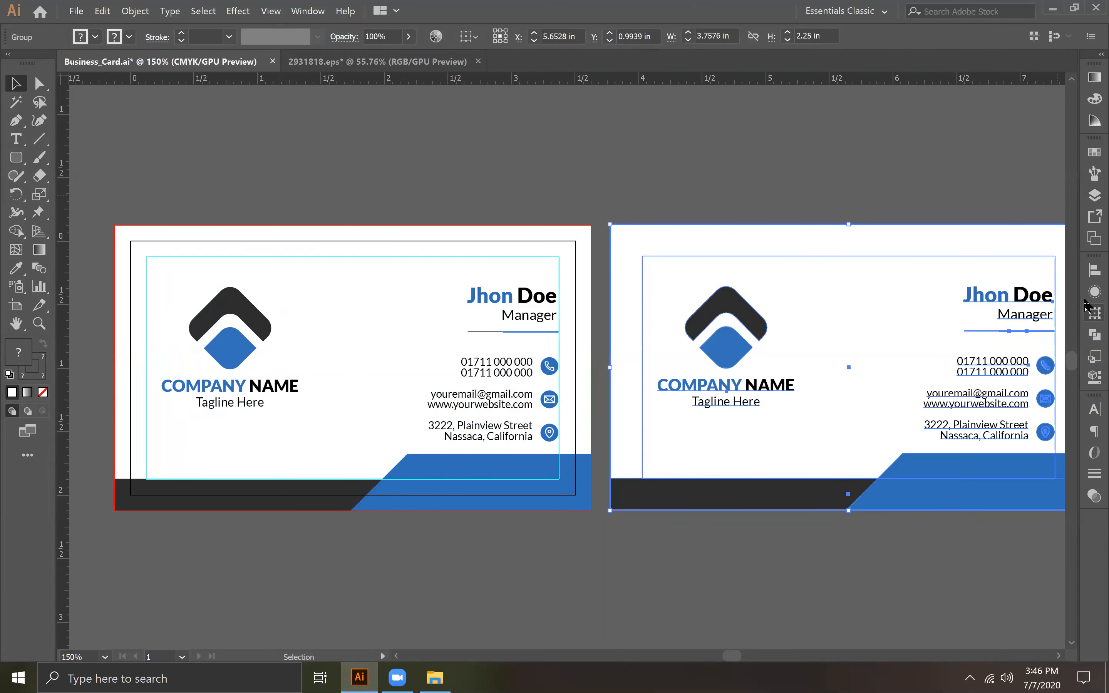
# Step: Align the copied card group to the artboard's vertical centre
pyautogui.click(1095, 270)
pyautogui.click(1063, 394)
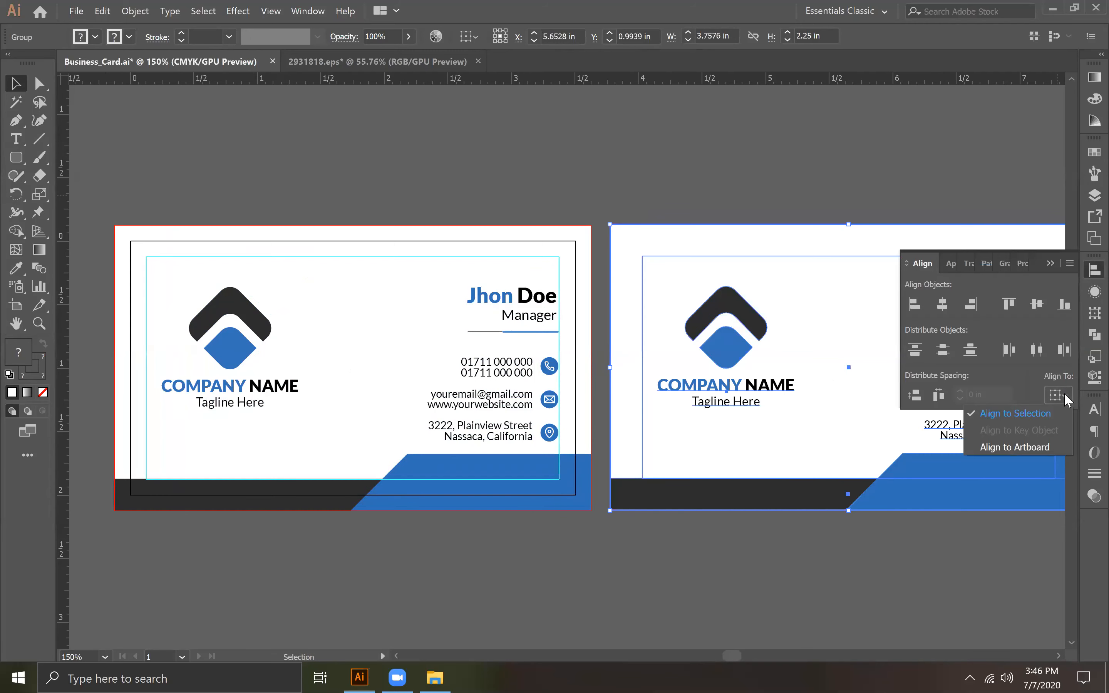
pyautogui.click(1031, 440)
pyautogui.click(1036, 305)
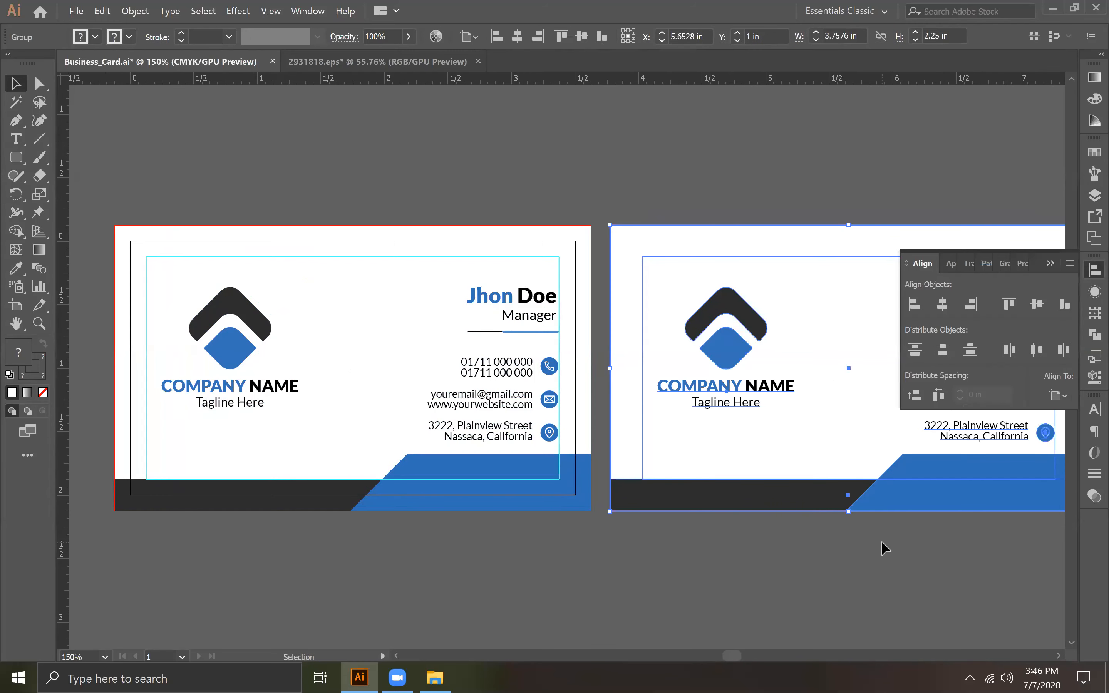
pyautogui.click(805, 417)
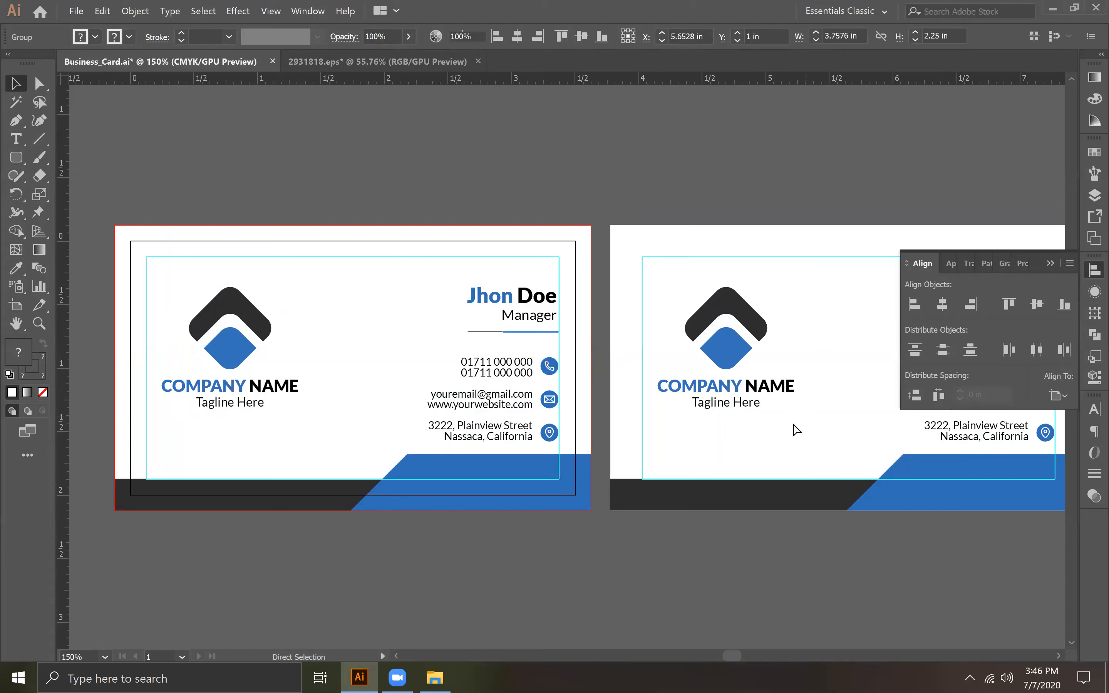
pyautogui.moveTo(412, 440); pyautogui.dragTo(644, 441)
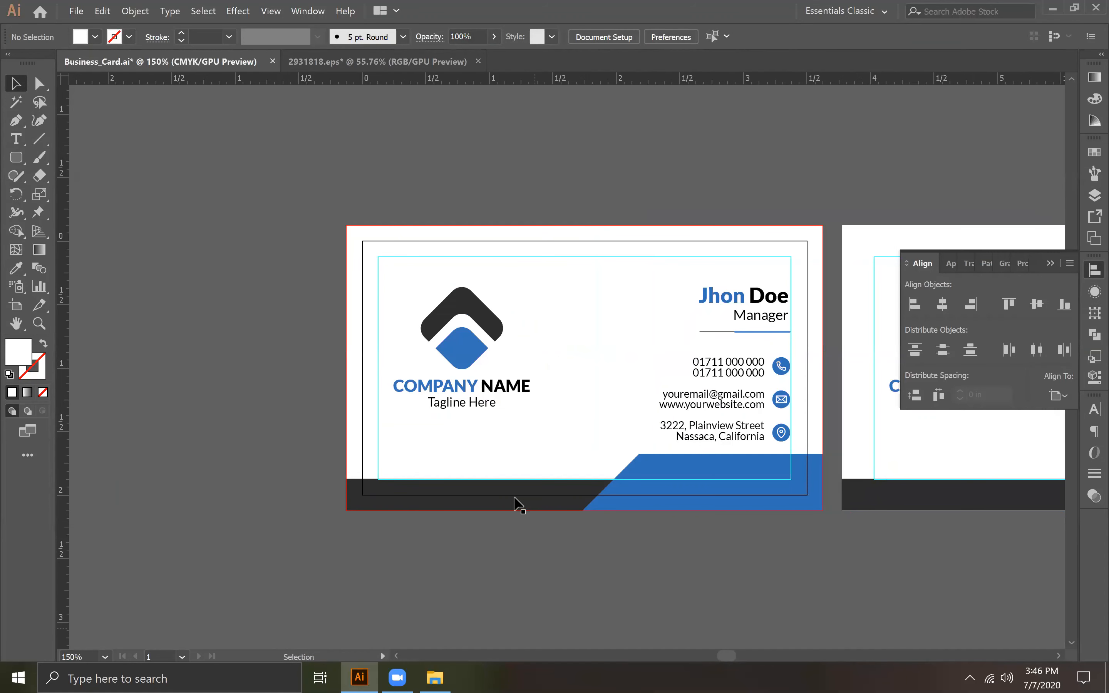
pyautogui.moveTo(974, 456); pyautogui.dragTo(718, 455)
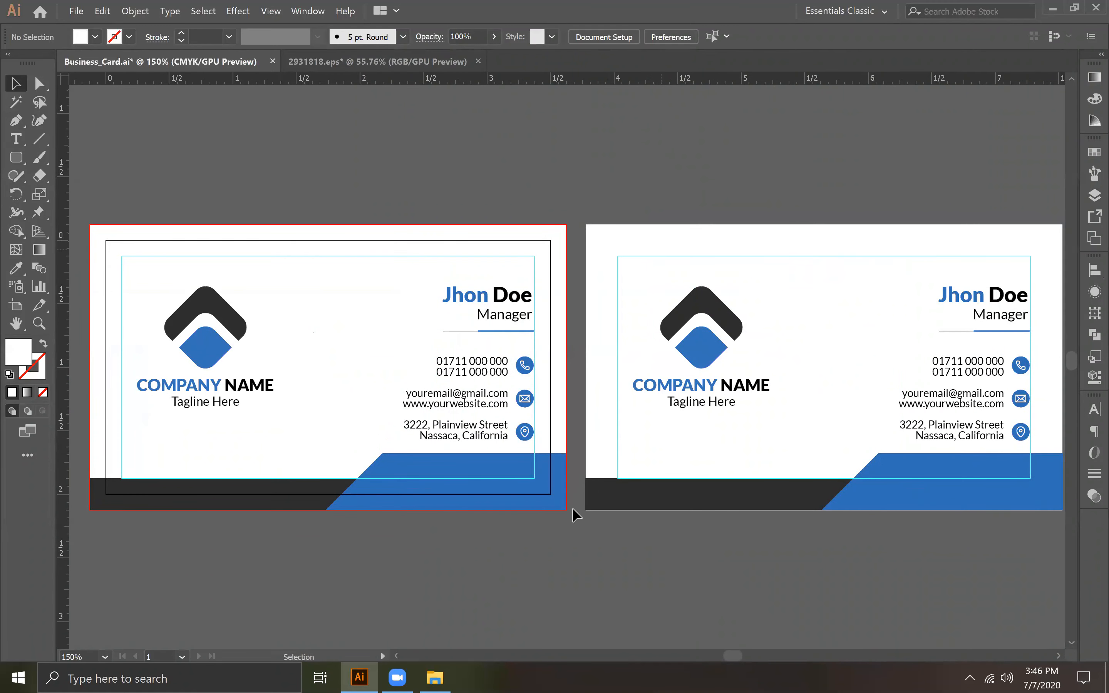
# Step: Switch to Chrome, open freepik.com and search all resources for "business card mockup"
pyautogui.press('super+d')
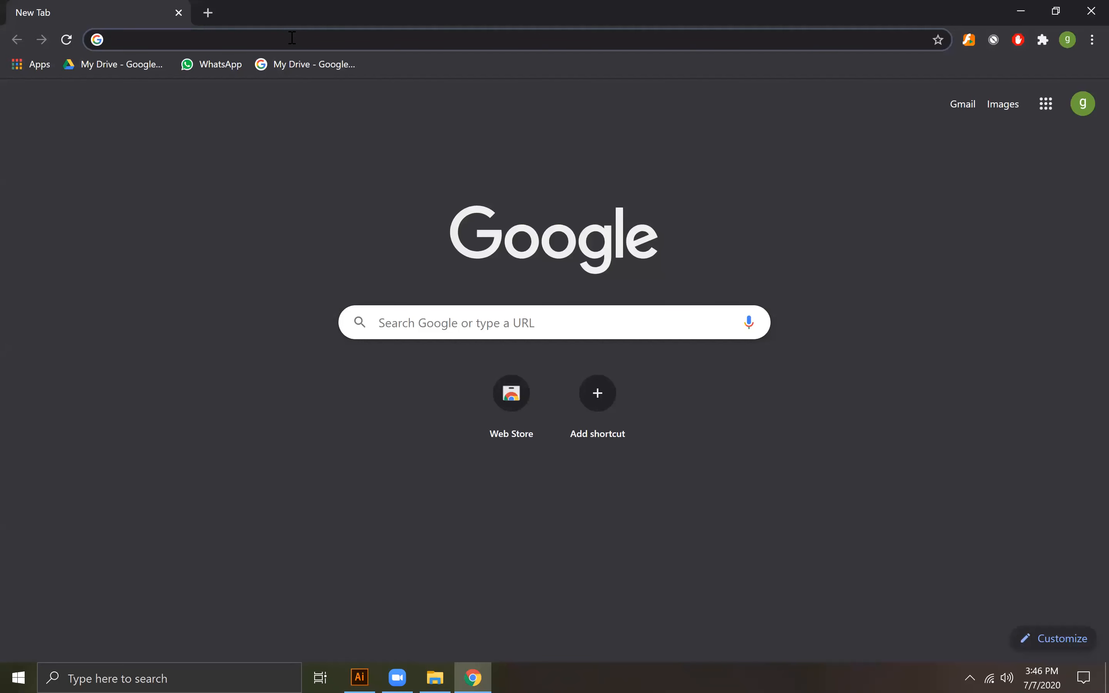
pyautogui.write('freepik.com')
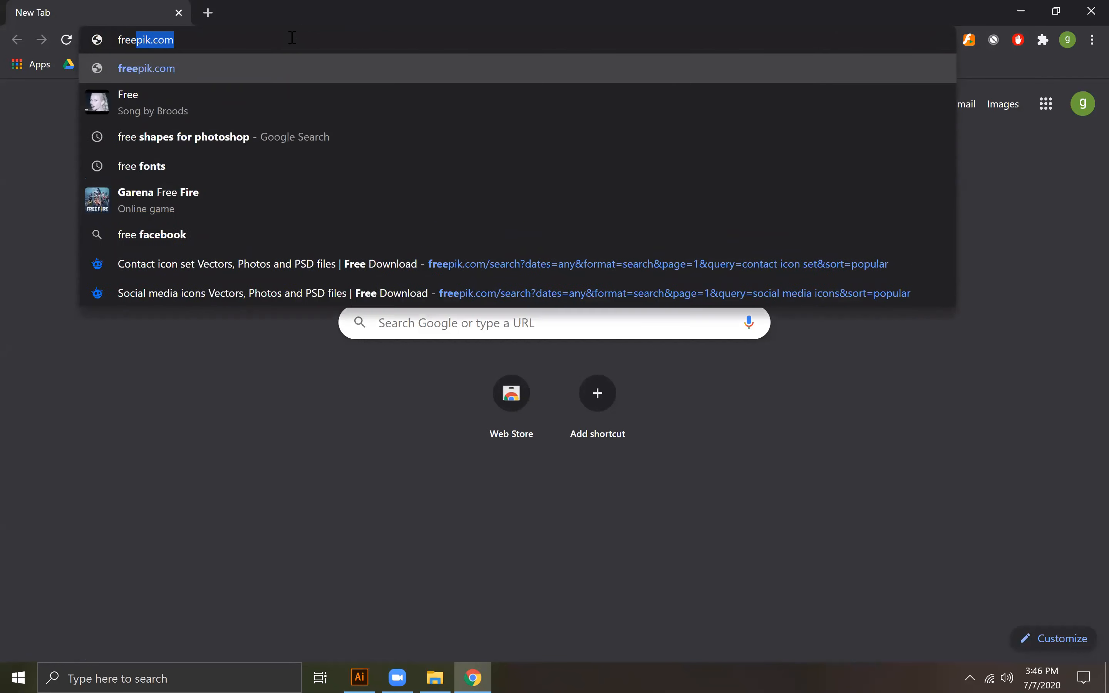
pyautogui.press('Return')
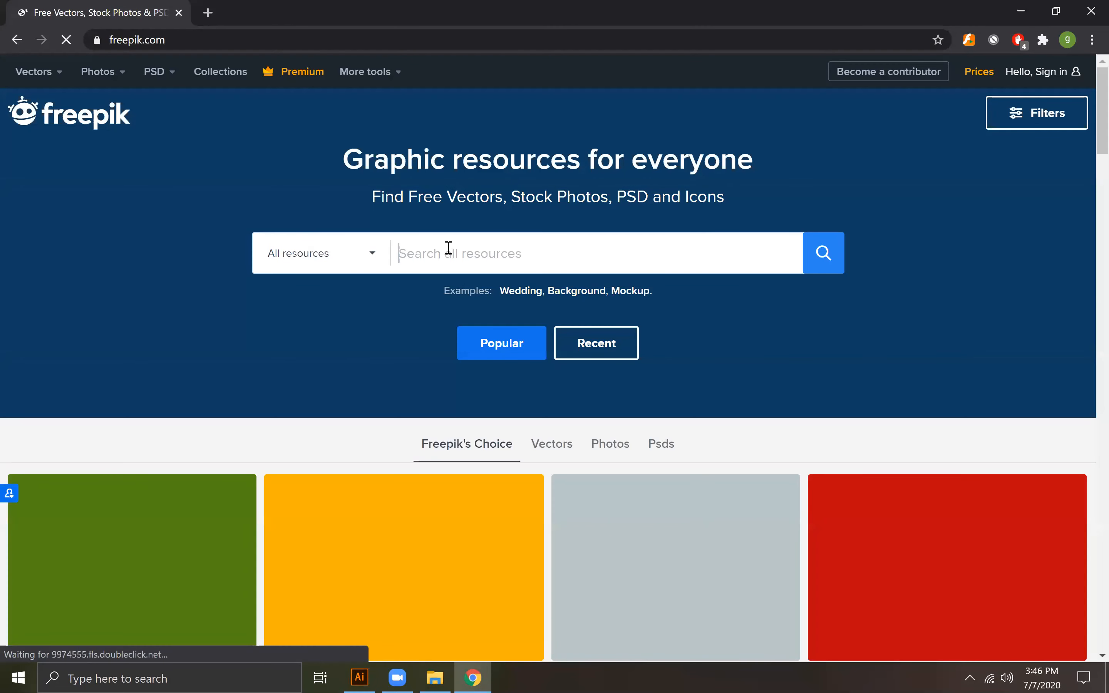
pyautogui.write('bus')
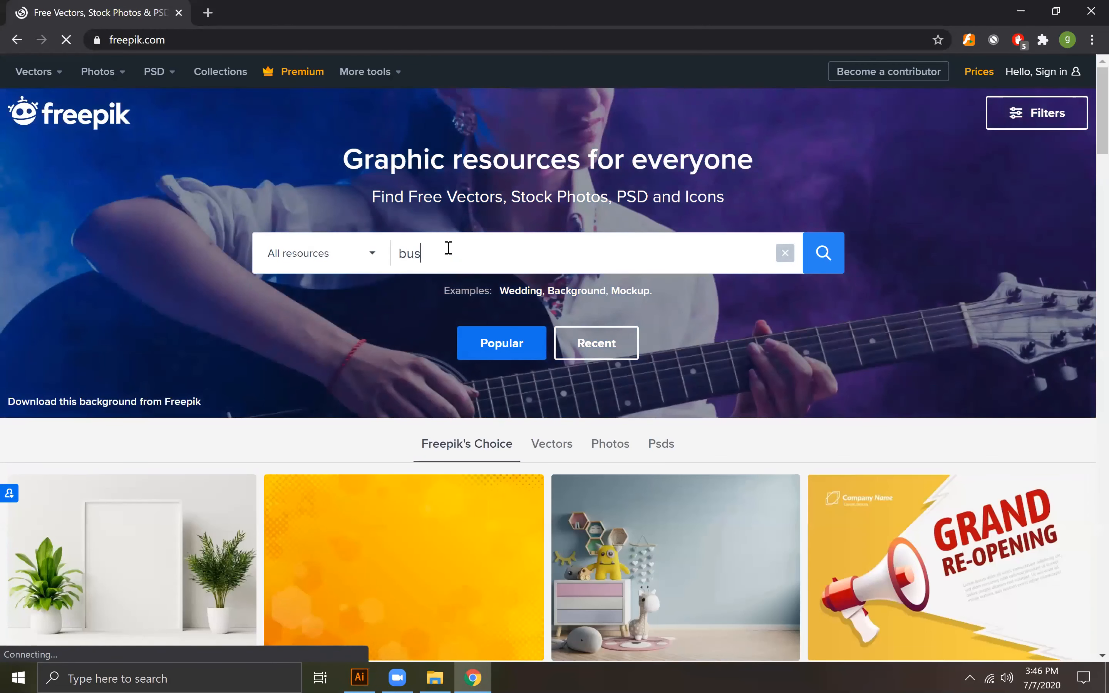
pyautogui.write('iness card m')
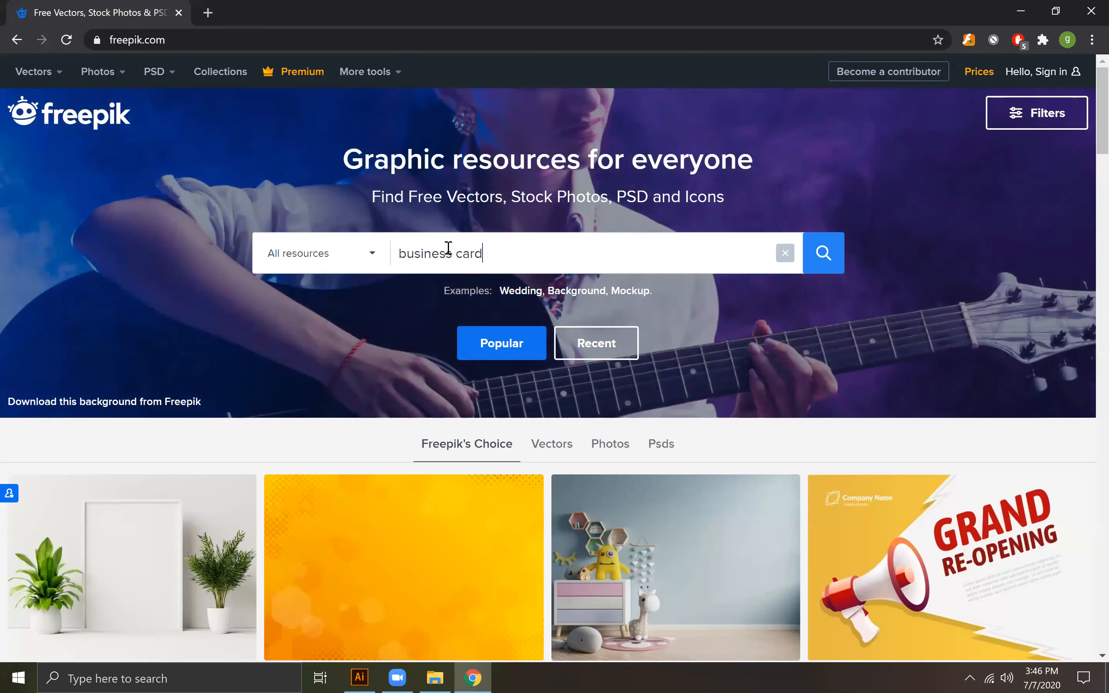
pyautogui.write('ockup')
pyautogui.press('Return')
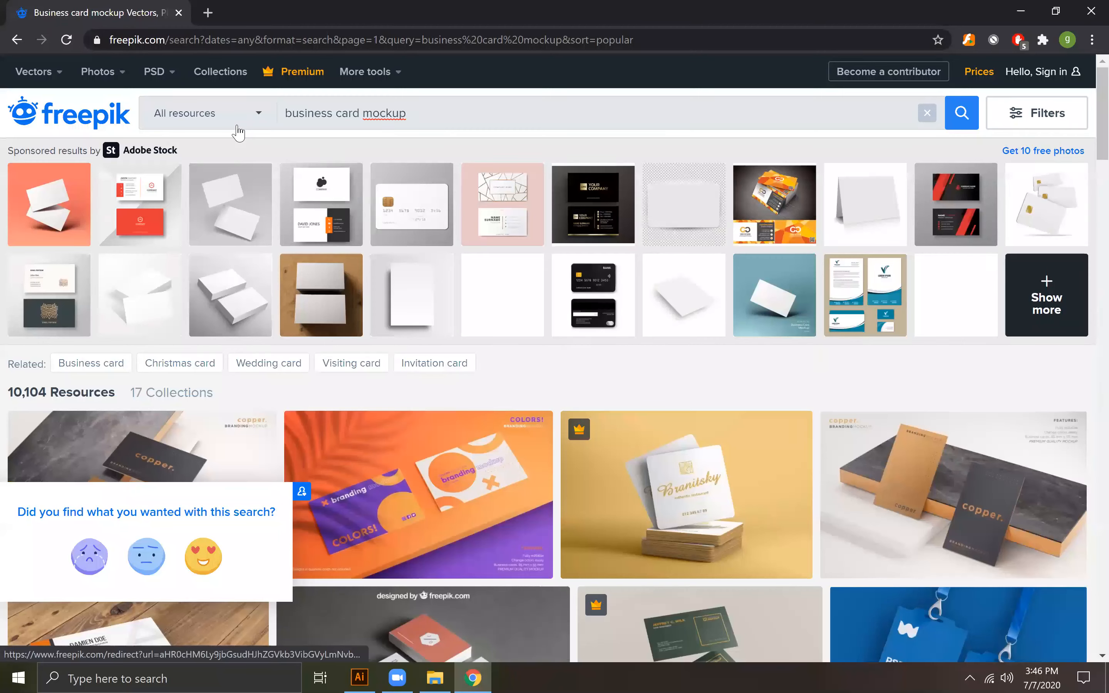
# Step: Restrict the business card mockup search to vectors and run it again
pyautogui.click(237, 128)
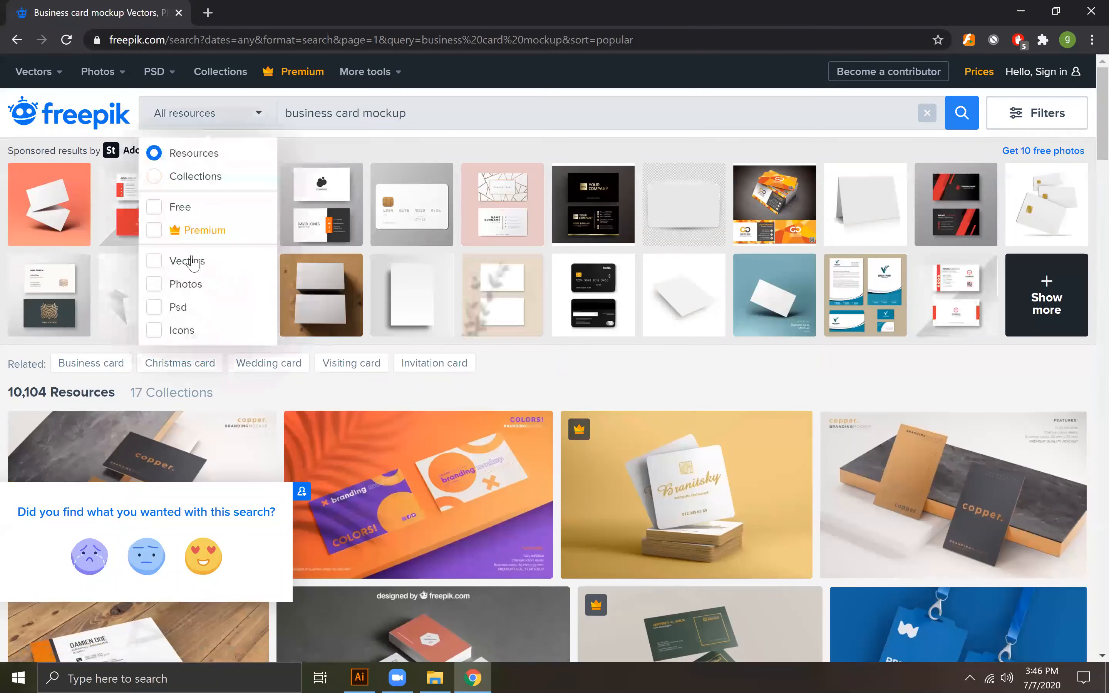
pyautogui.click(154, 260)
pyautogui.click(960, 121)
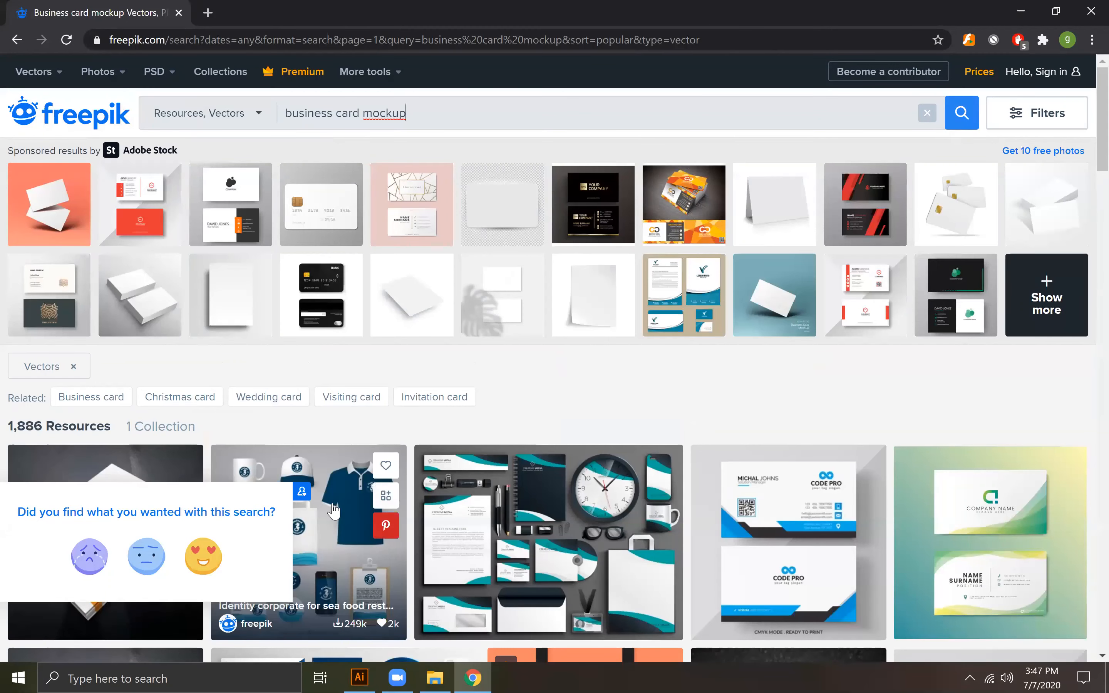
# Step: Browse the vector results, preview the green minimal modern business card design, close the preview and minimize Chrome
pyautogui.scroll(-4, 856, 447)
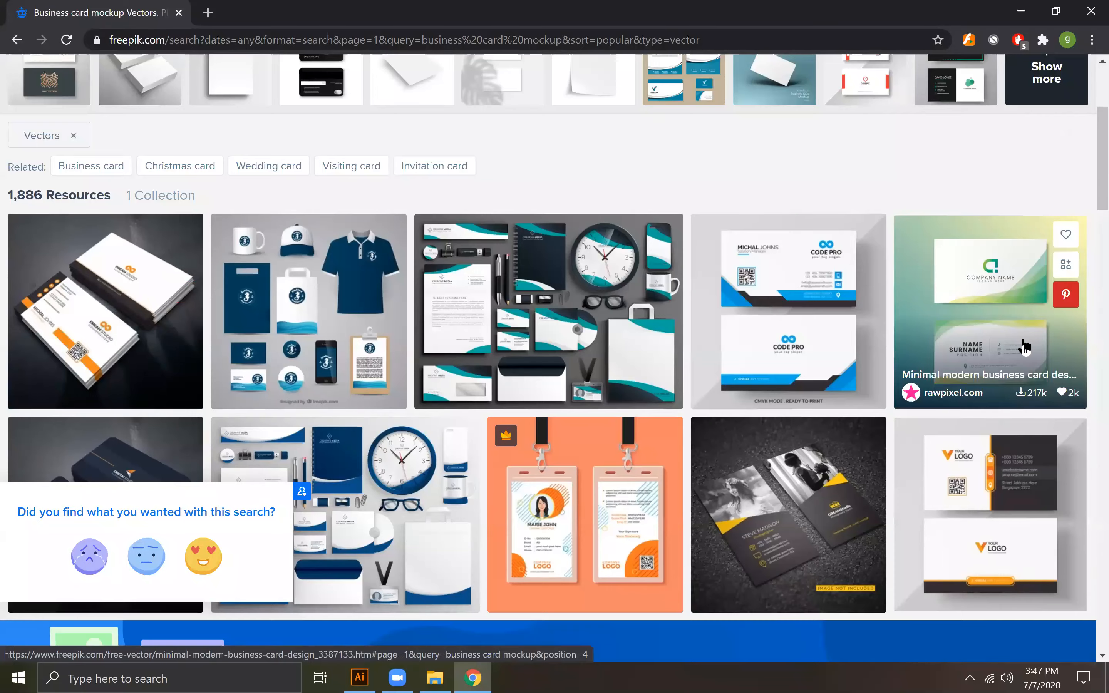
pyautogui.scroll(-4, 298, 407)
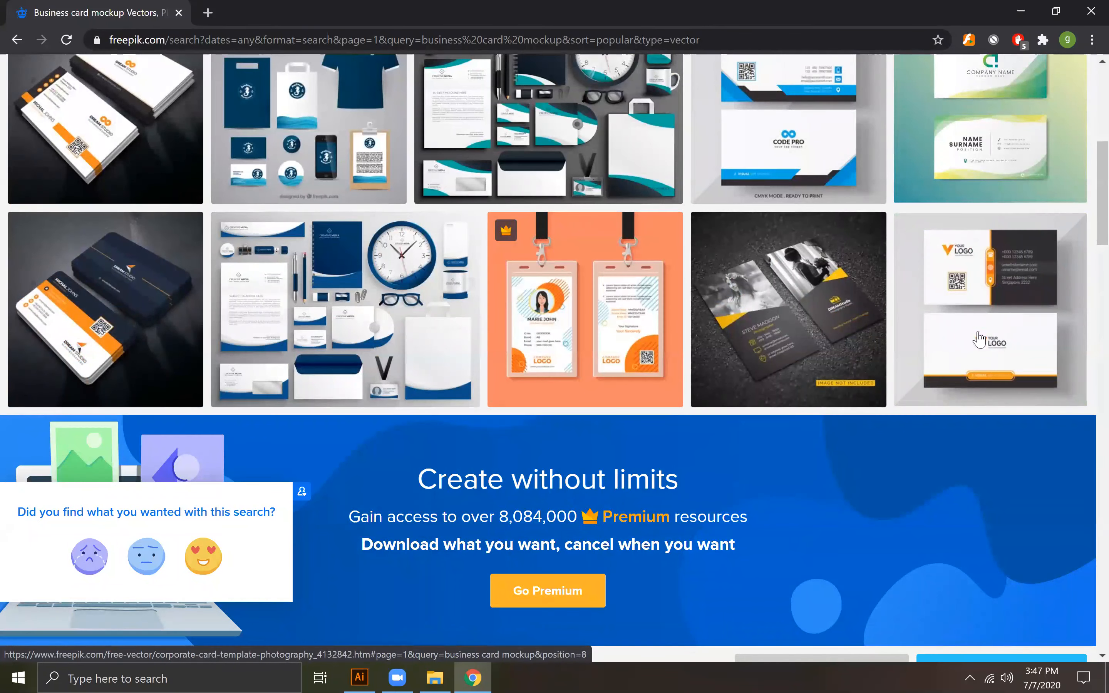
pyautogui.scroll(3, 899, 349)
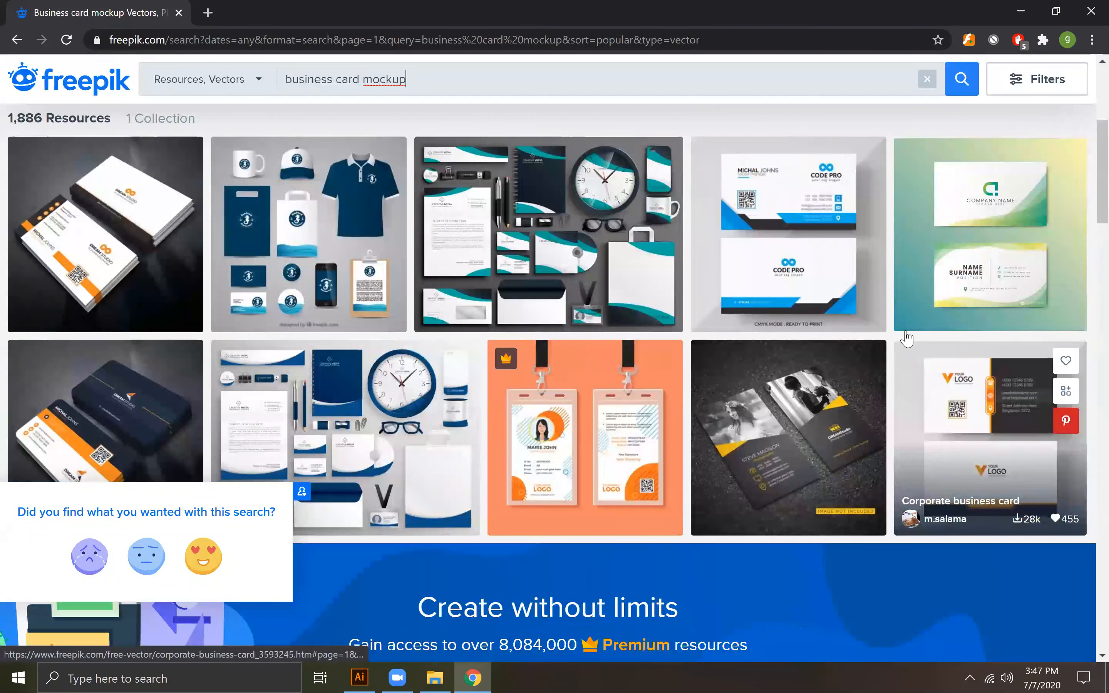
pyautogui.click(1019, 247)
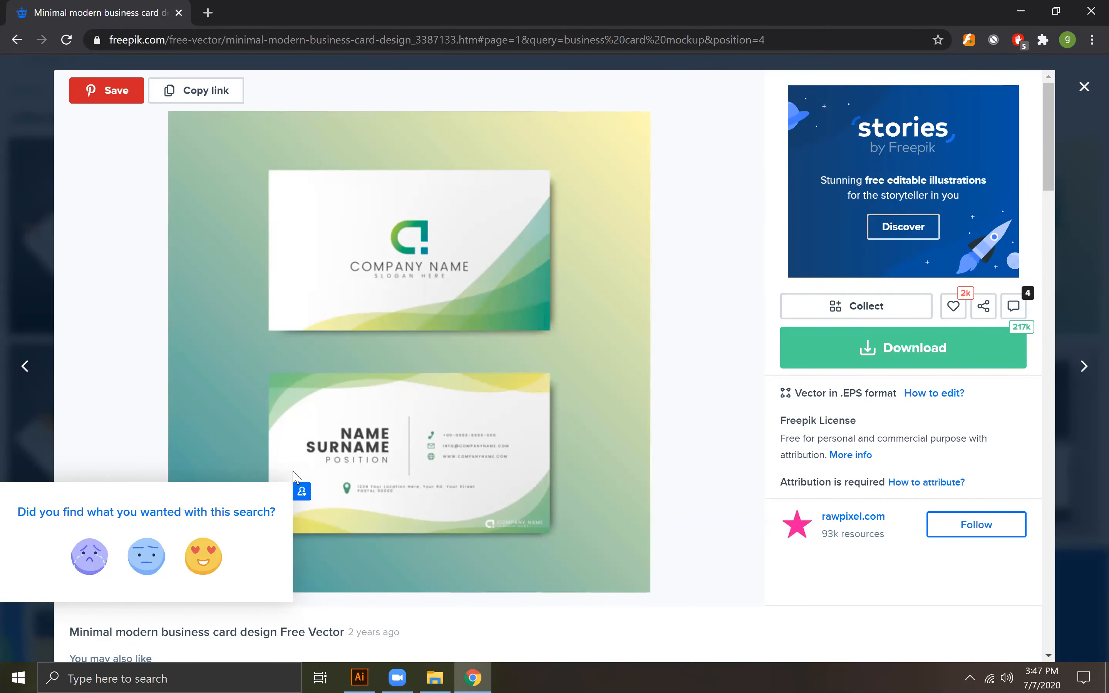
pyautogui.click(1085, 87)
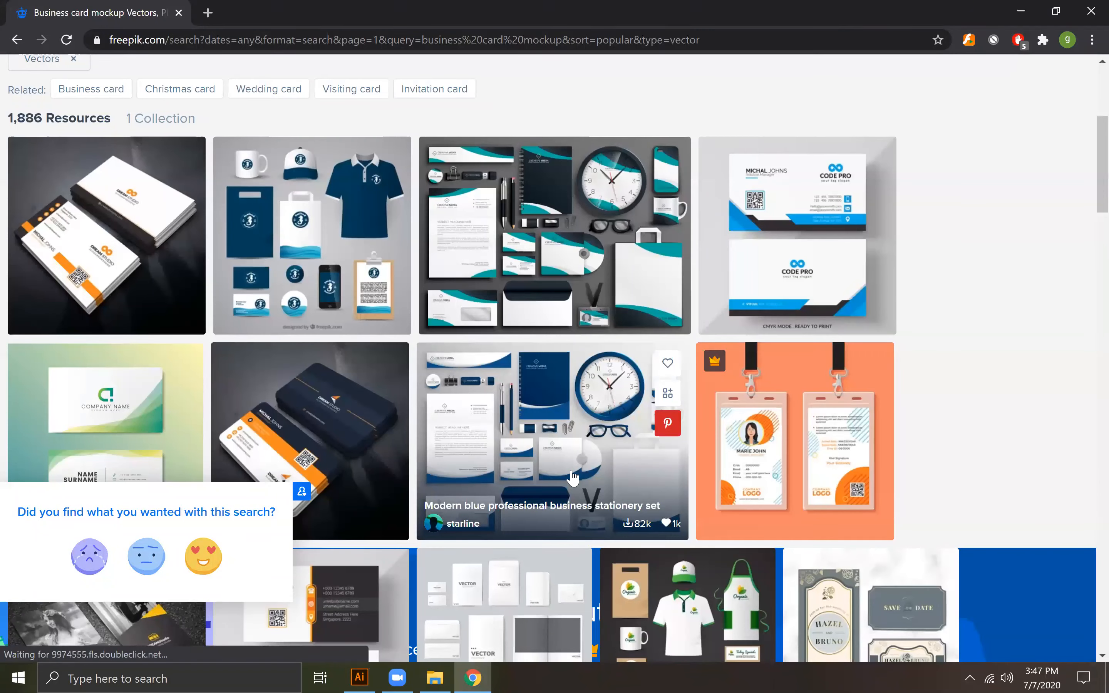
pyautogui.scroll(-5, 573, 478)
pyautogui.scroll(1, 182, 99)
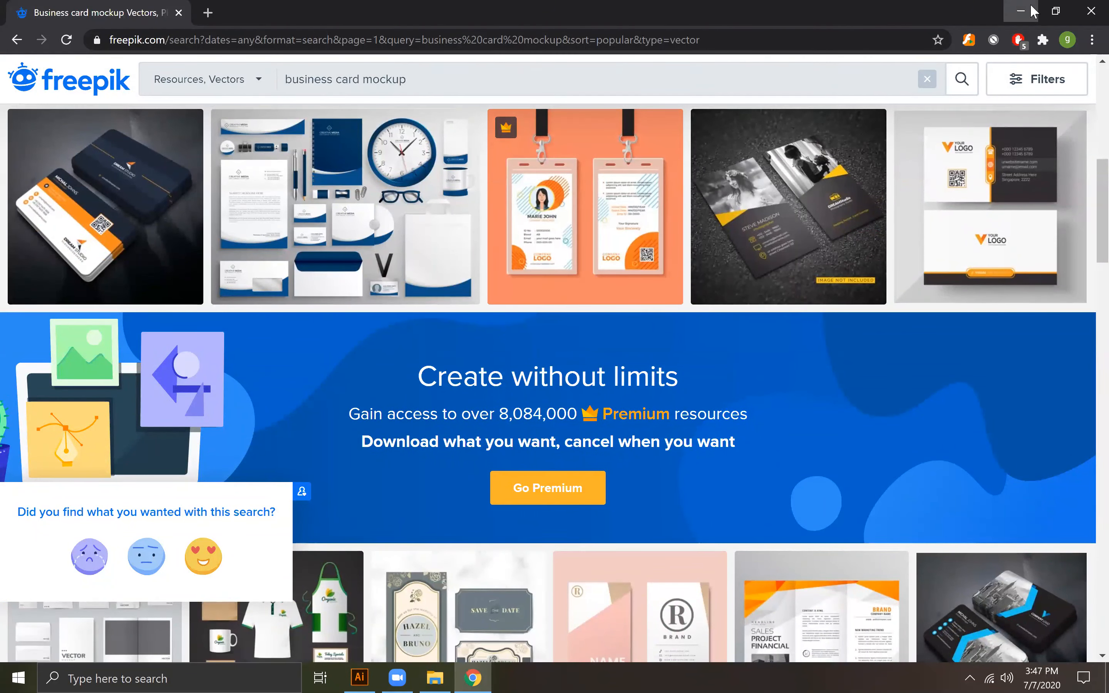
pyautogui.click(1021, 11)
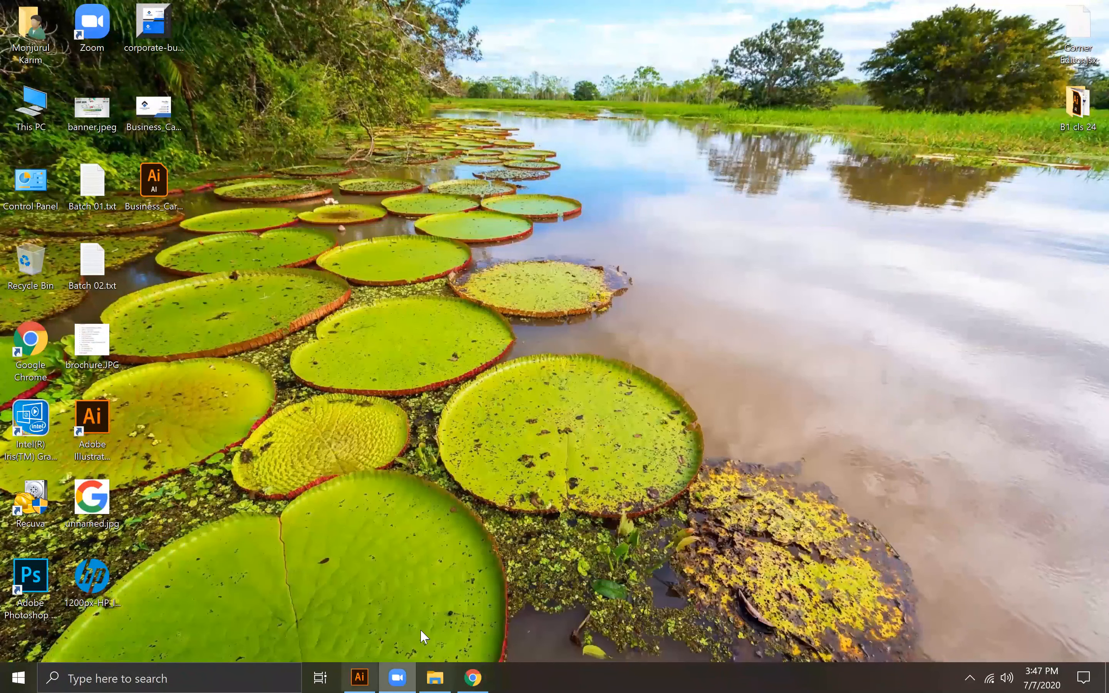
# Step: Check the reference corporate-business-card-template_75646-26.jpg from the desktop in Photos and return to the Illustrator document
pyautogui.click(359, 677)
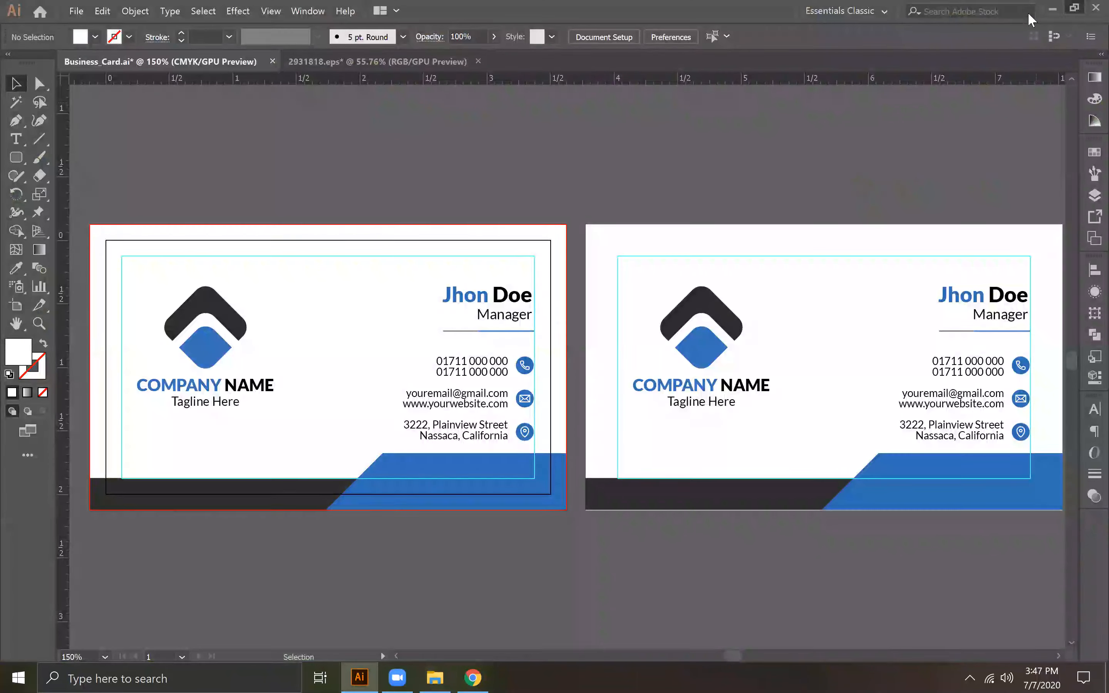
pyautogui.click(1073, 8)
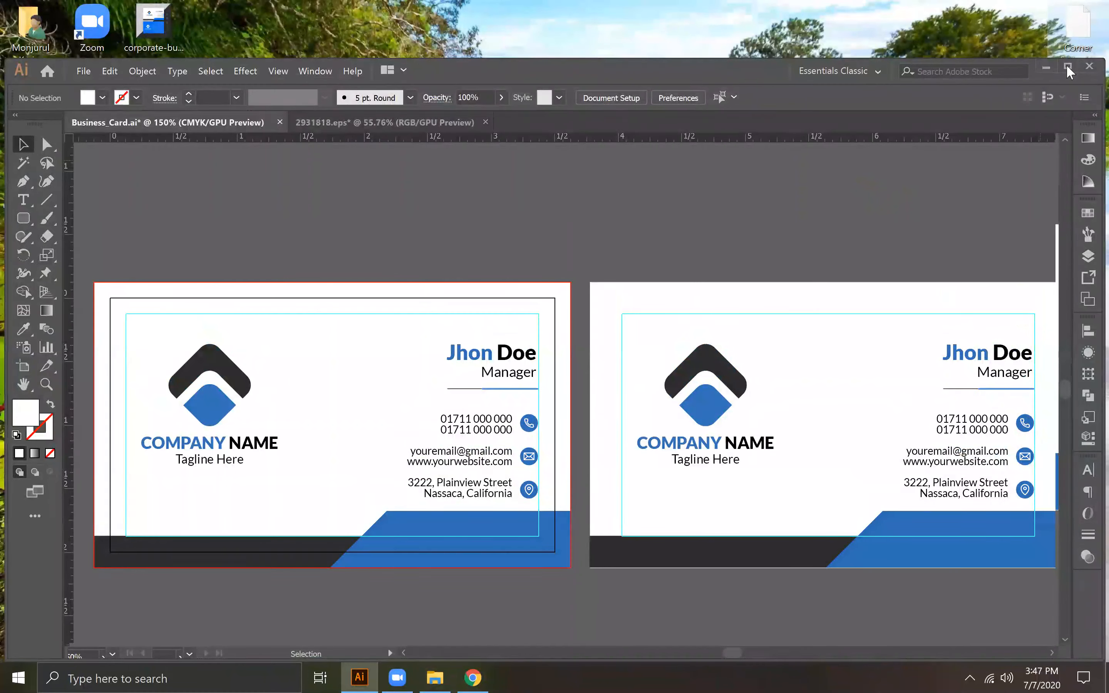
pyautogui.click(1068, 67)
pyautogui.click(1047, 8)
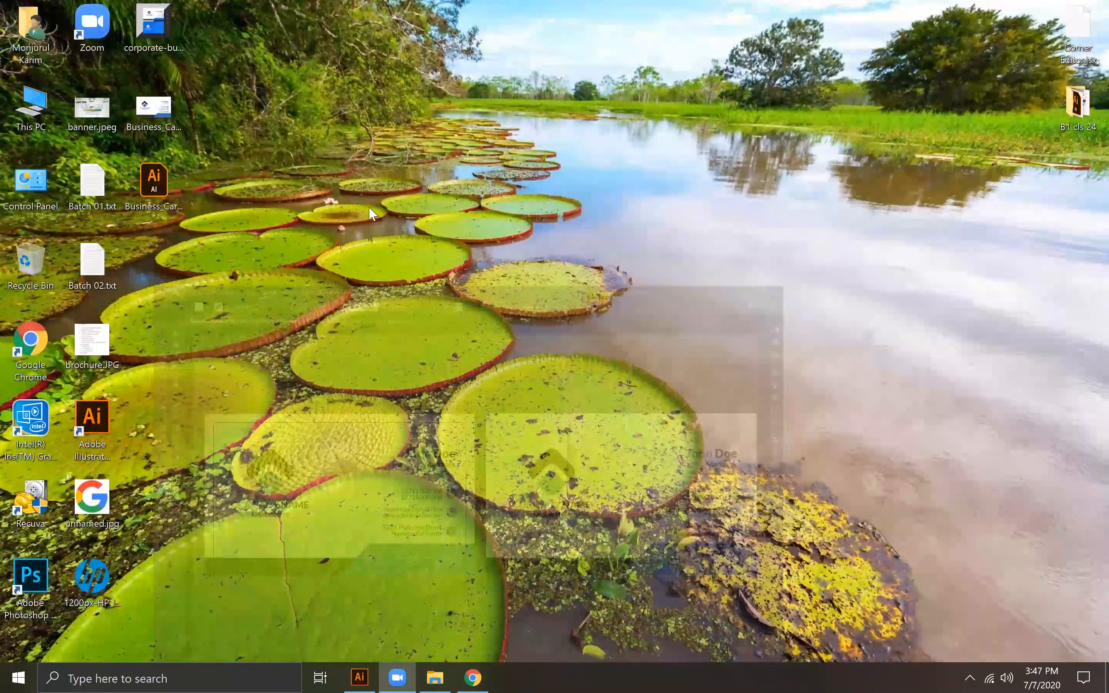
pyautogui.doubleClick(152, 36)
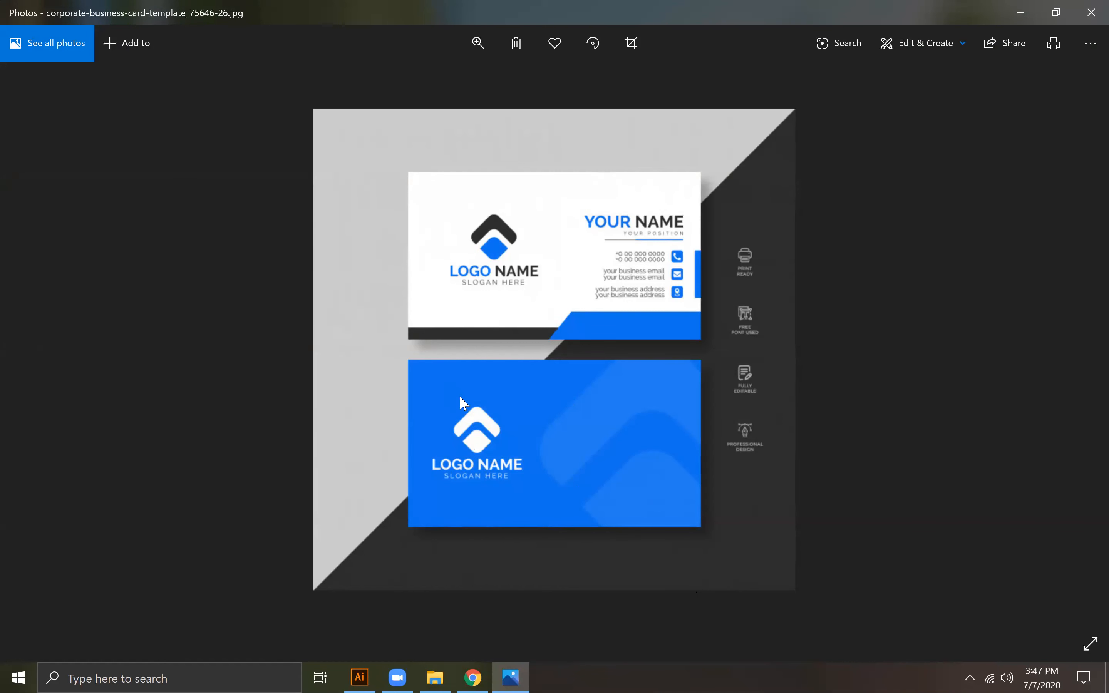
pyautogui.hotkey('alt', 'Tab')
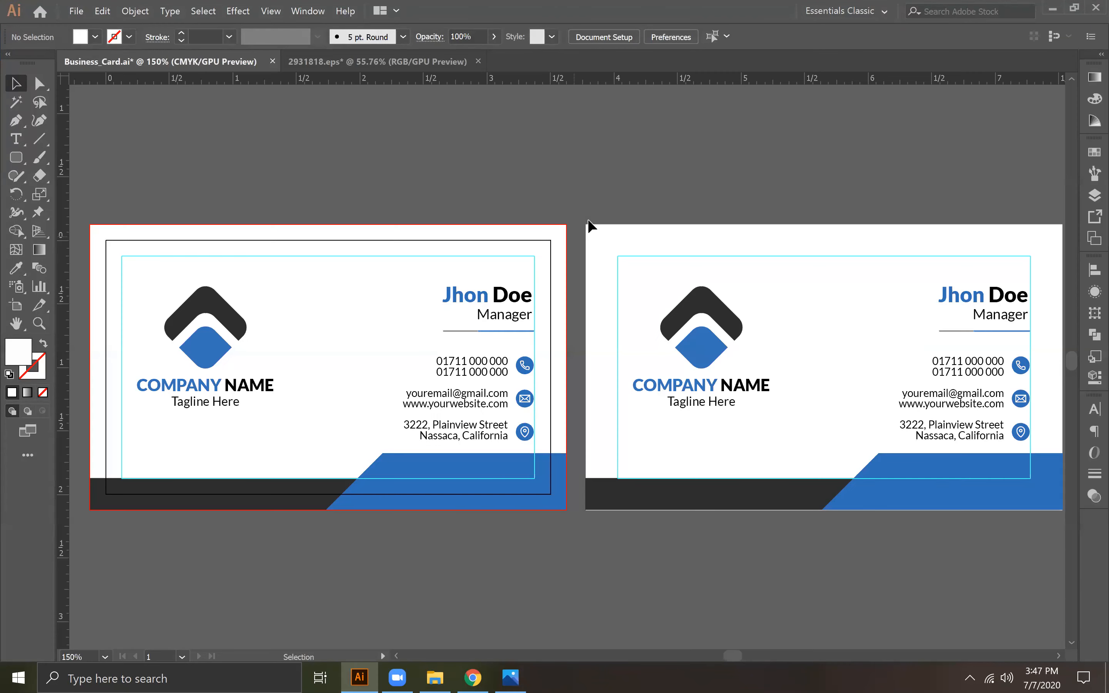
# Step: Ungroup the card artwork that lies on the artboard
pyautogui.hotkey('ctrl', '-')
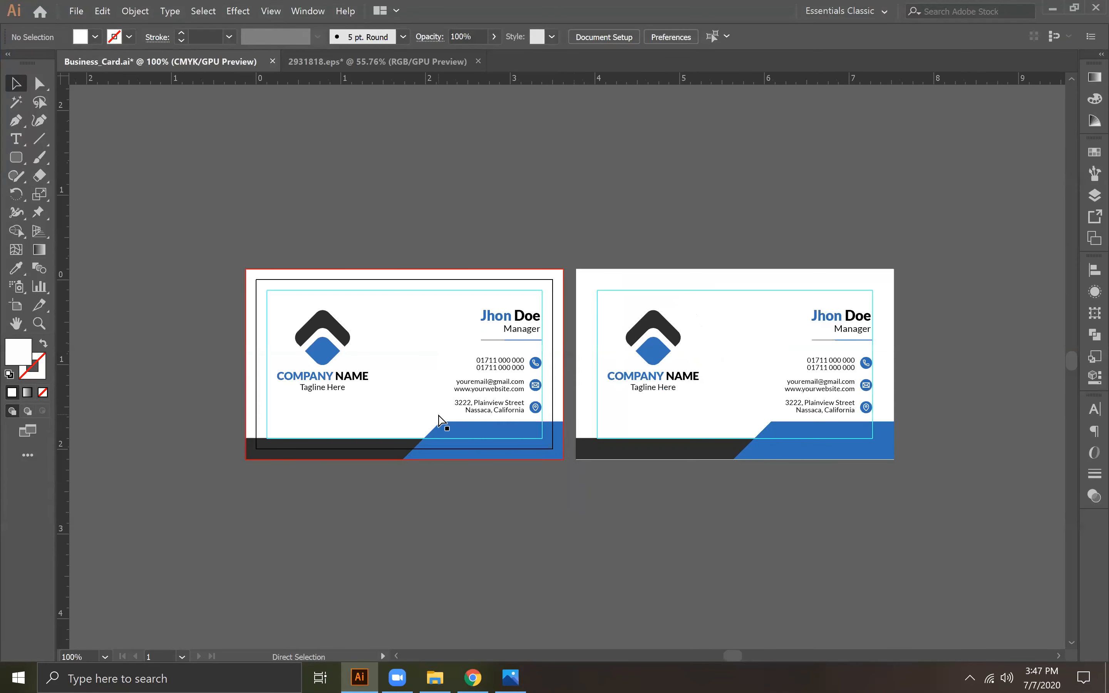
pyautogui.moveTo(577, 414); pyautogui.dragTo(696, 405)
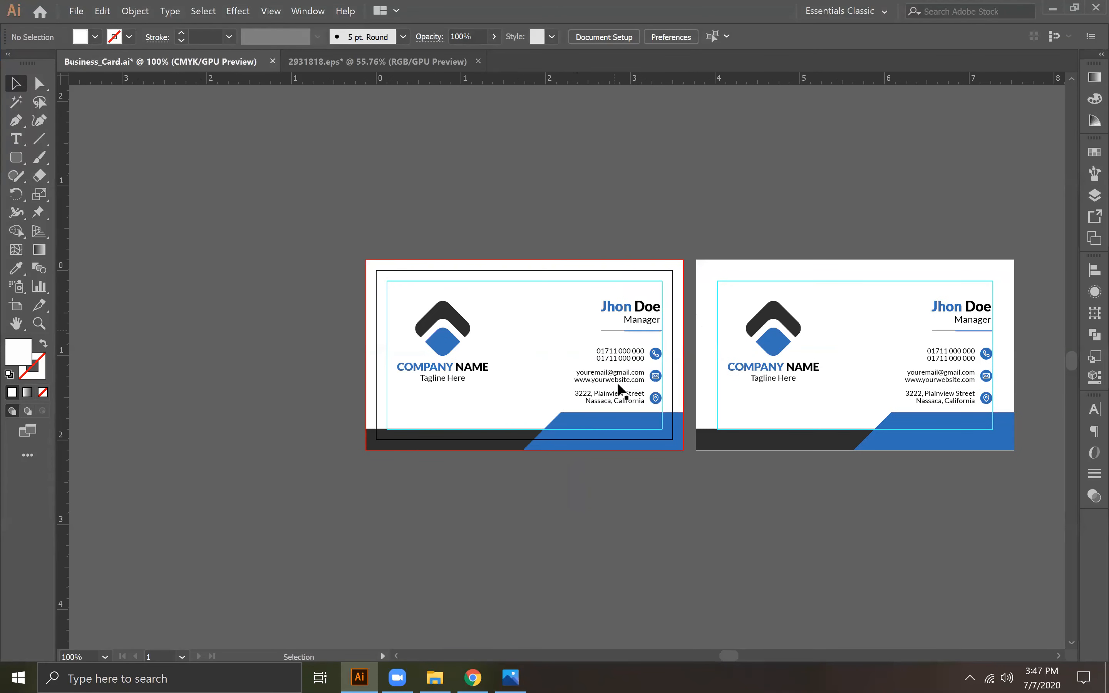
pyautogui.click(527, 347)
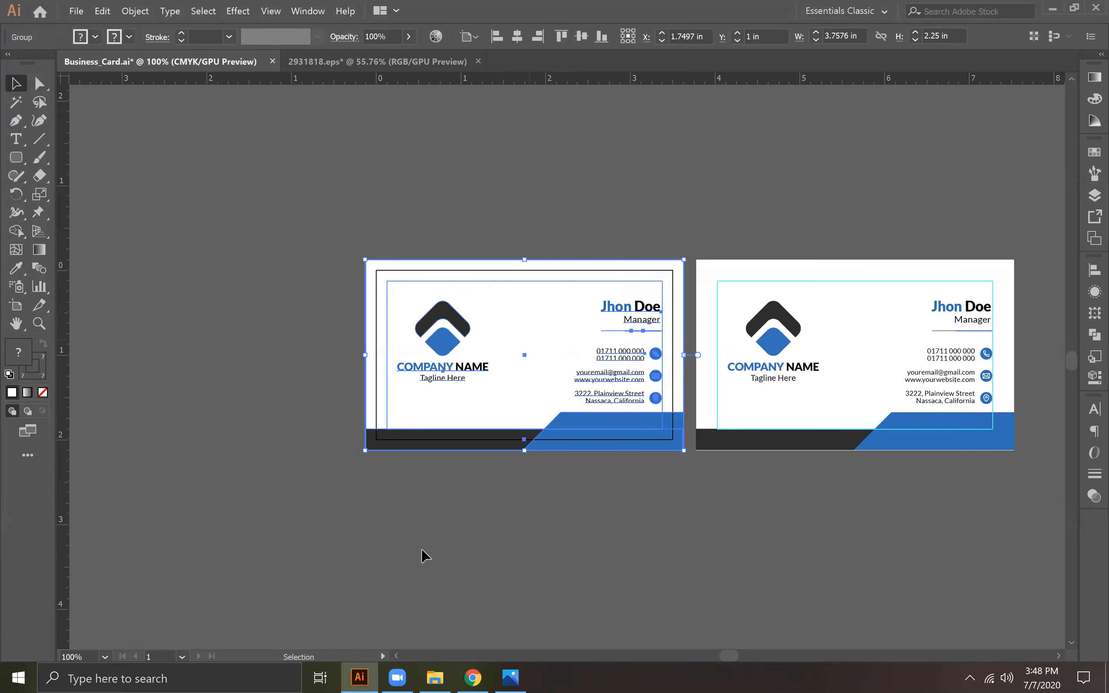
pyautogui.click(448, 505)
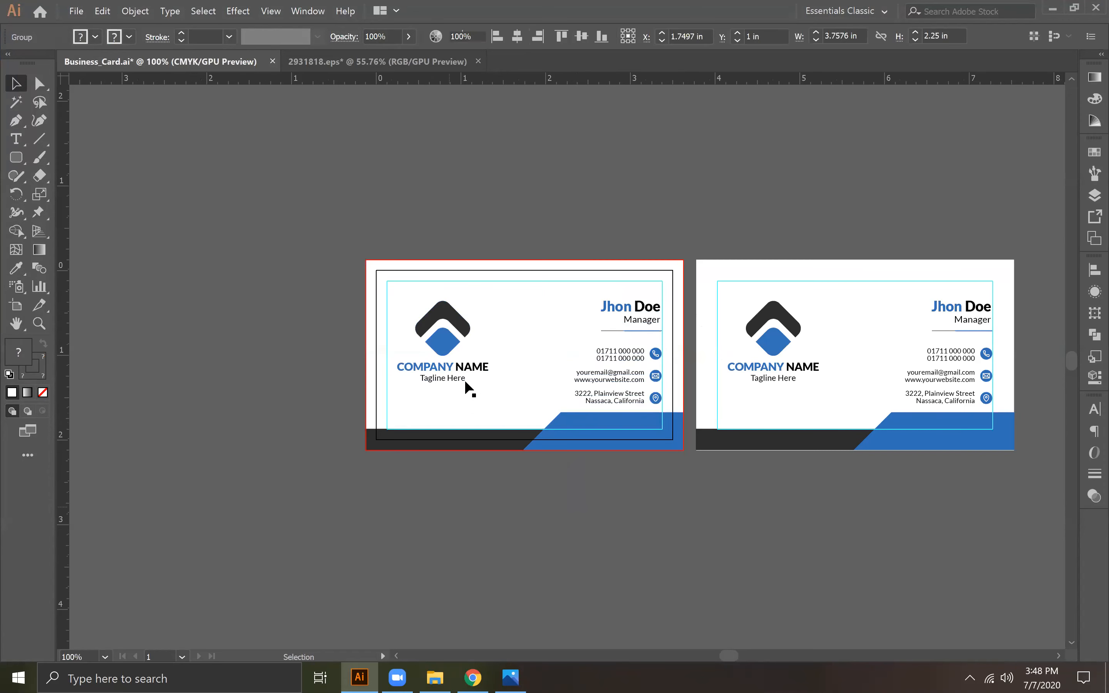
pyautogui.click(630, 308)
pyautogui.rightClick(632, 312)
pyautogui.click(666, 412)
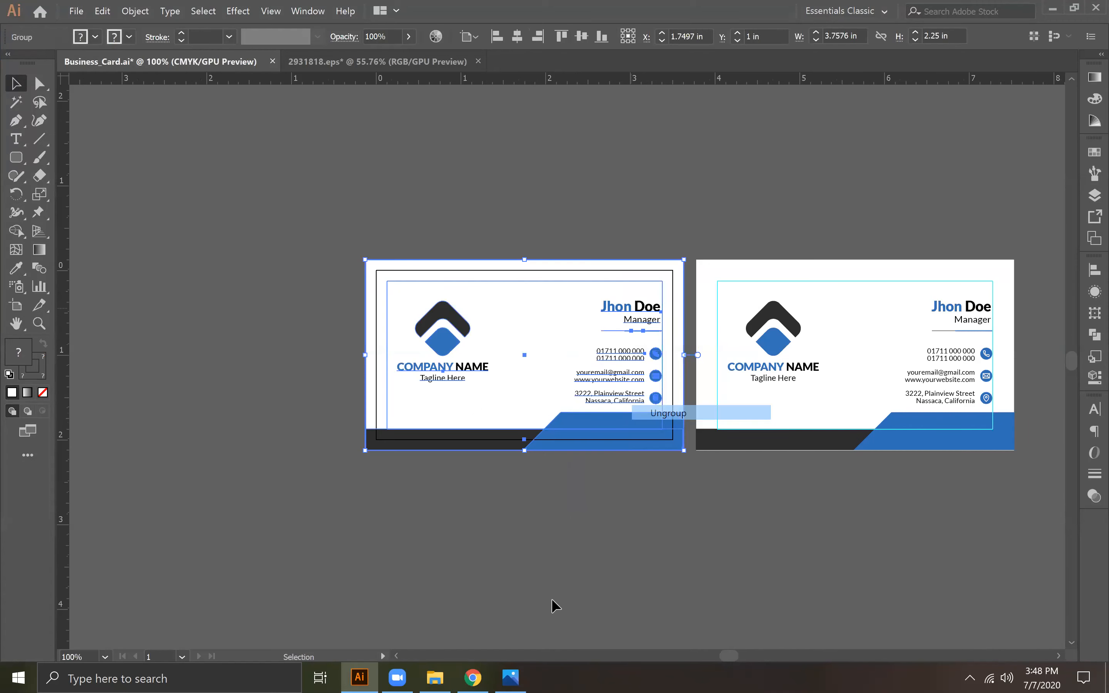
# Step: Move the blue slanted shape off the card to the empty area on its left, and delete the dark grey bottom bar
pyautogui.click(565, 441)
pyautogui.moveTo(571, 442); pyautogui.dragTo(208, 402)
pyautogui.moveTo(430, 433); pyautogui.dragTo(412, 530)
pyautogui.press('Delete')
# Step: Delete the contact details and the name and job title block from the artboard's card
pyautogui.click(598, 397)
pyautogui.press('Delete')
pyautogui.click(636, 323)
pyautogui.press('Delete')
pyautogui.click(534, 356)
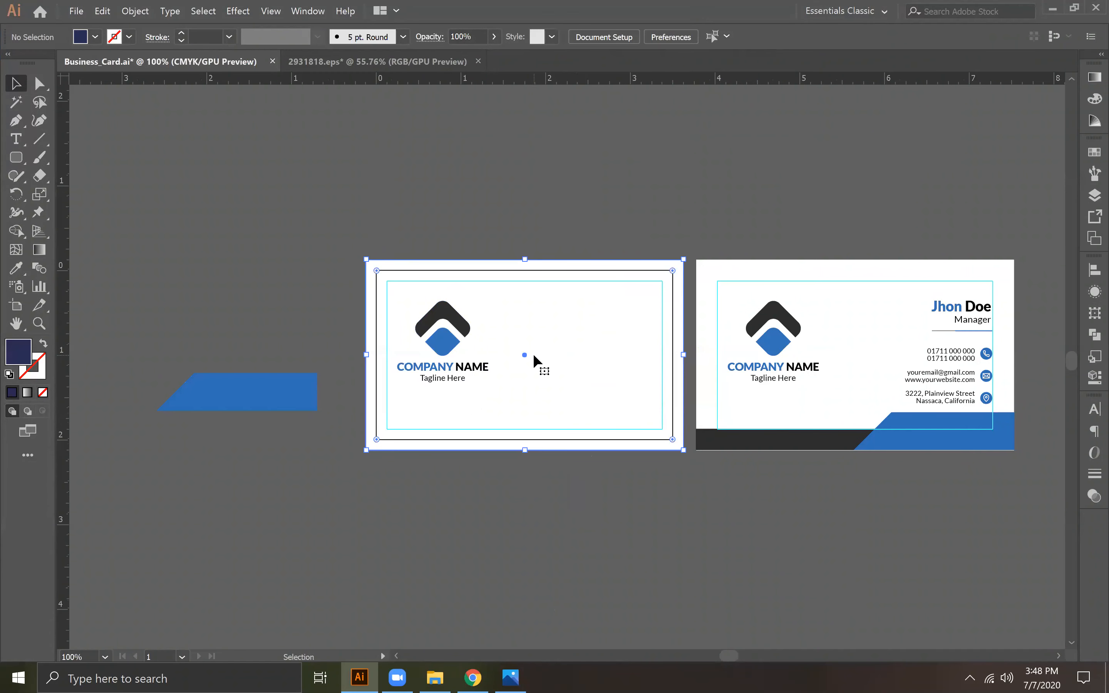
# Step: Fill the logo group on the artboard's card, including company name and tagline, with white
pyautogui.click(435, 353)
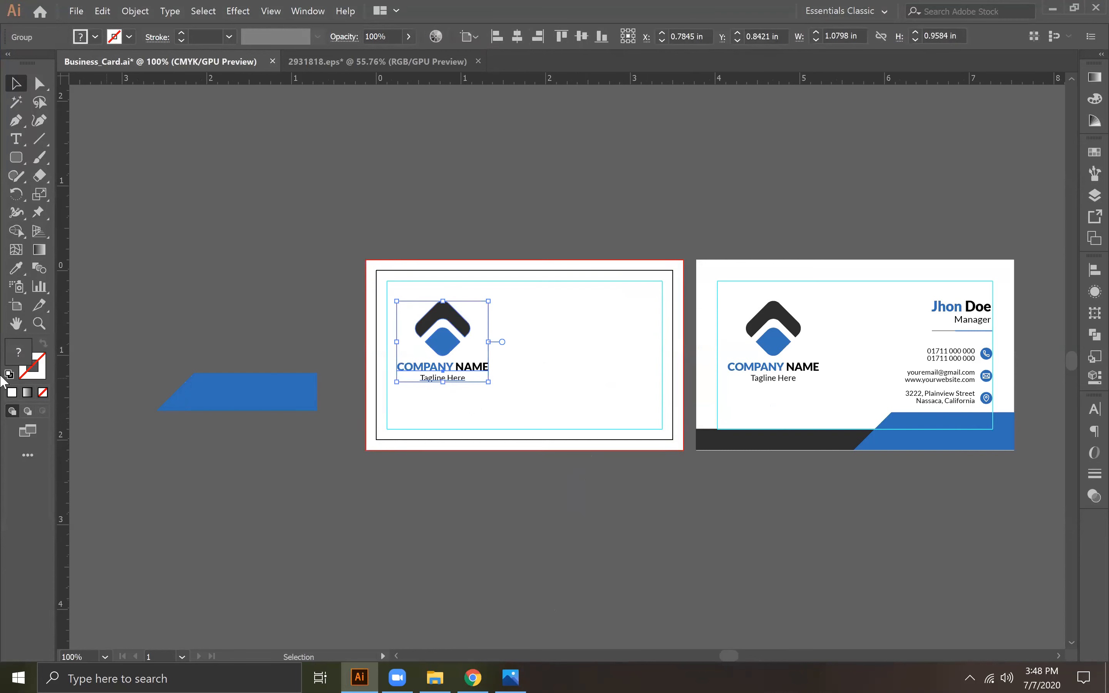
pyautogui.doubleClick(33, 359)
pyautogui.click(43, 393)
pyautogui.click(812, 258)
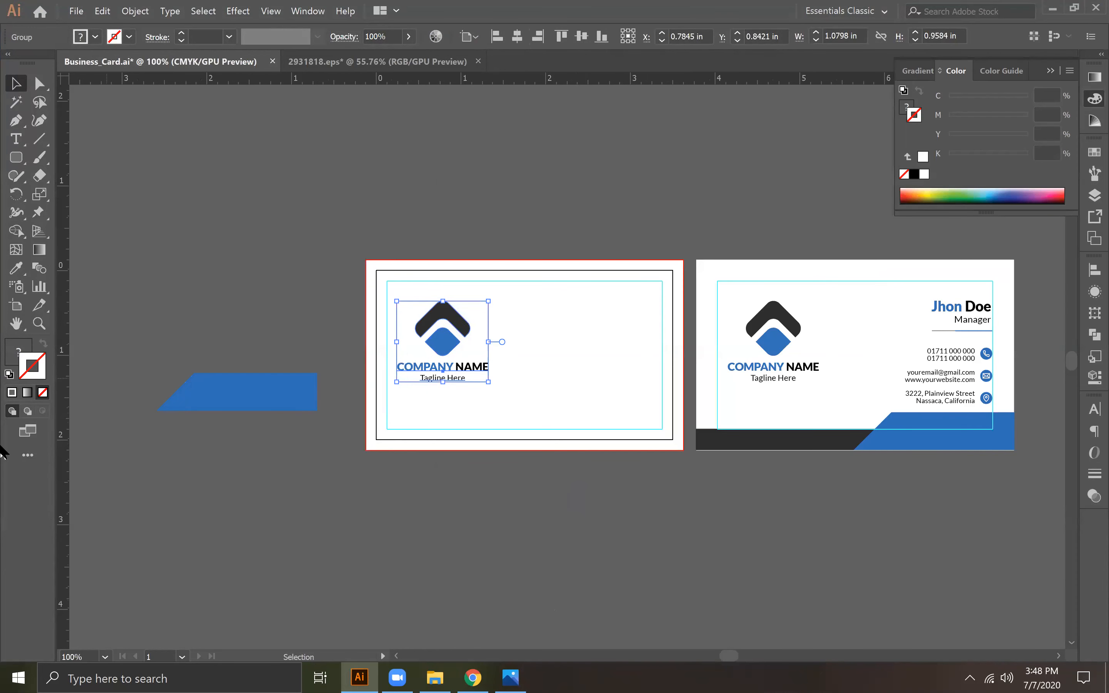
pyautogui.doubleClick(11, 357)
pyautogui.moveTo(479, 253); pyautogui.dragTo(442, 202)
pyautogui.click(818, 233)
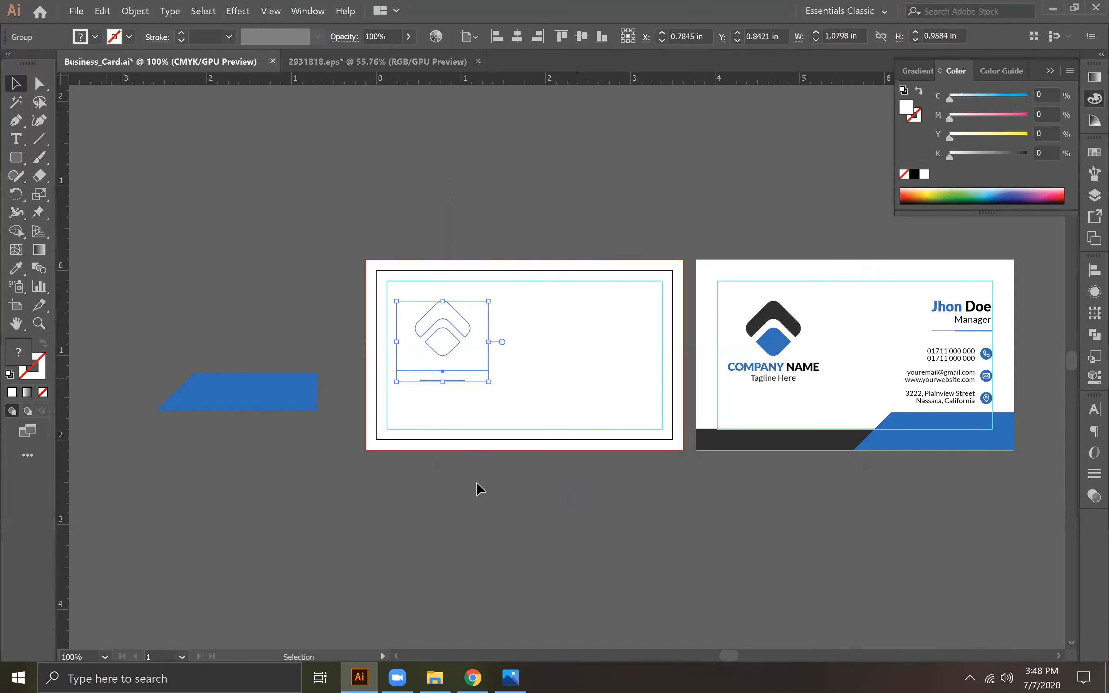
# Step: Fill the artboard card's background rectangle with the blue sampled from the slanted shape using the Eyedropper
pyautogui.click(661, 316)
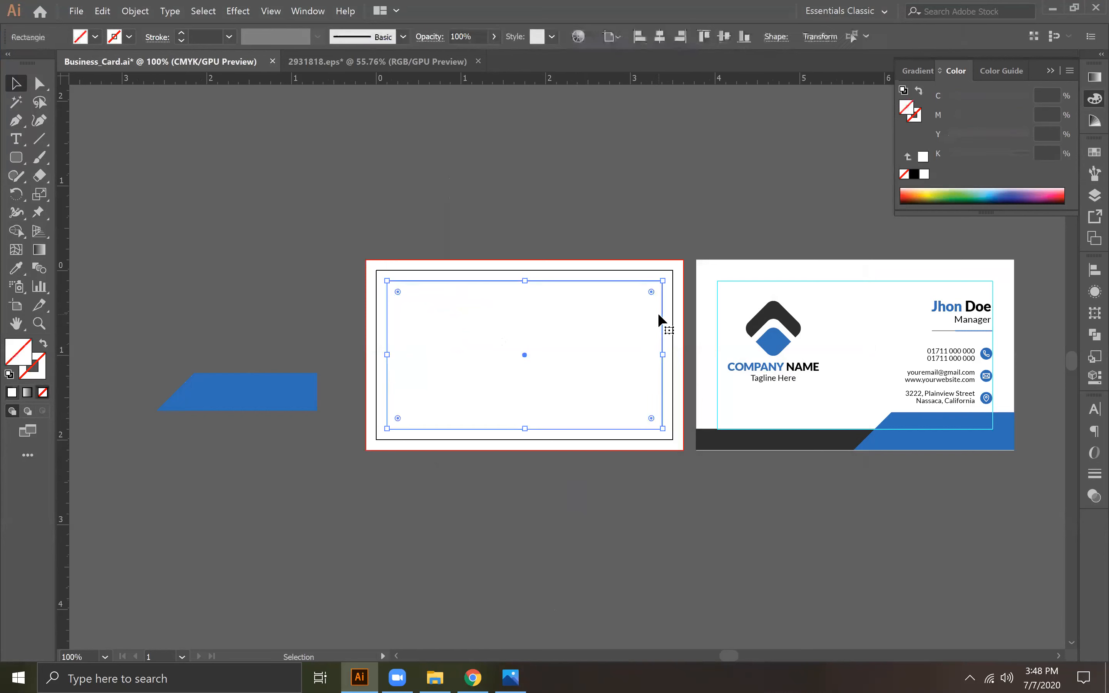
pyautogui.click(530, 177)
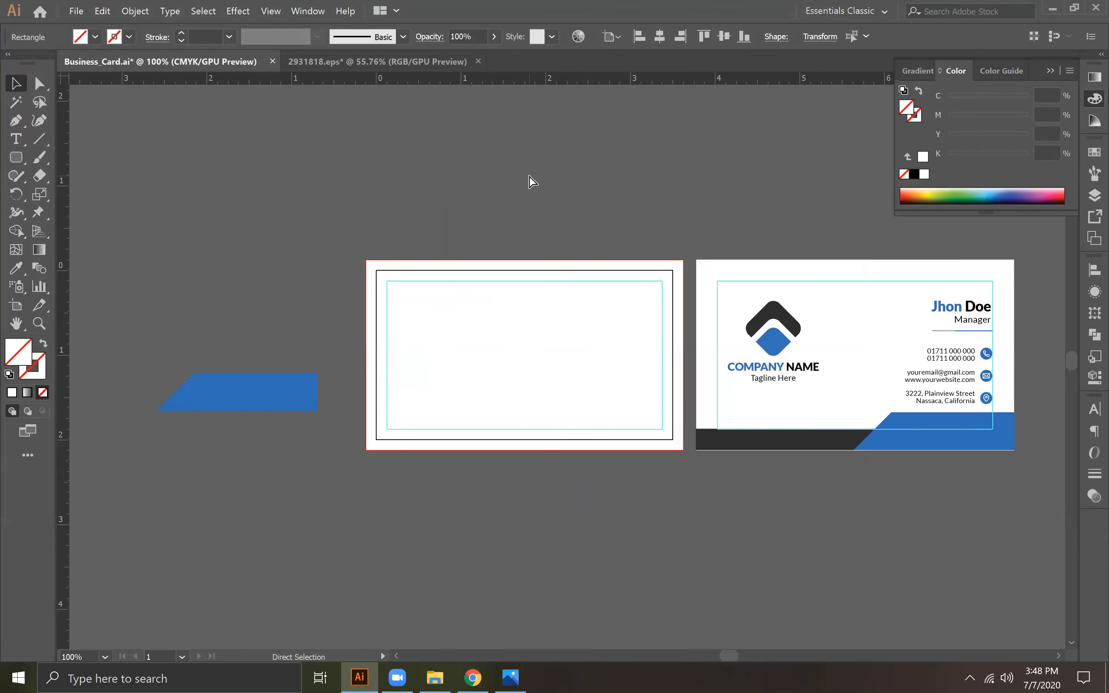
pyautogui.click(542, 315)
pyautogui.click(16, 268)
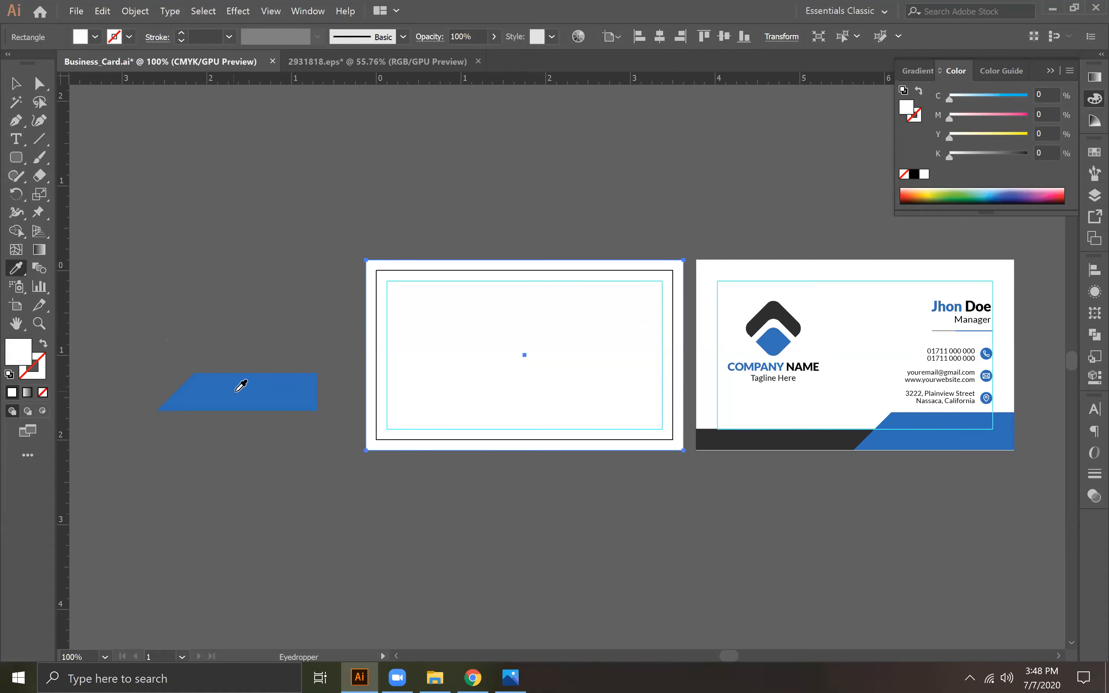
pyautogui.click(238, 385)
pyautogui.click(15, 83)
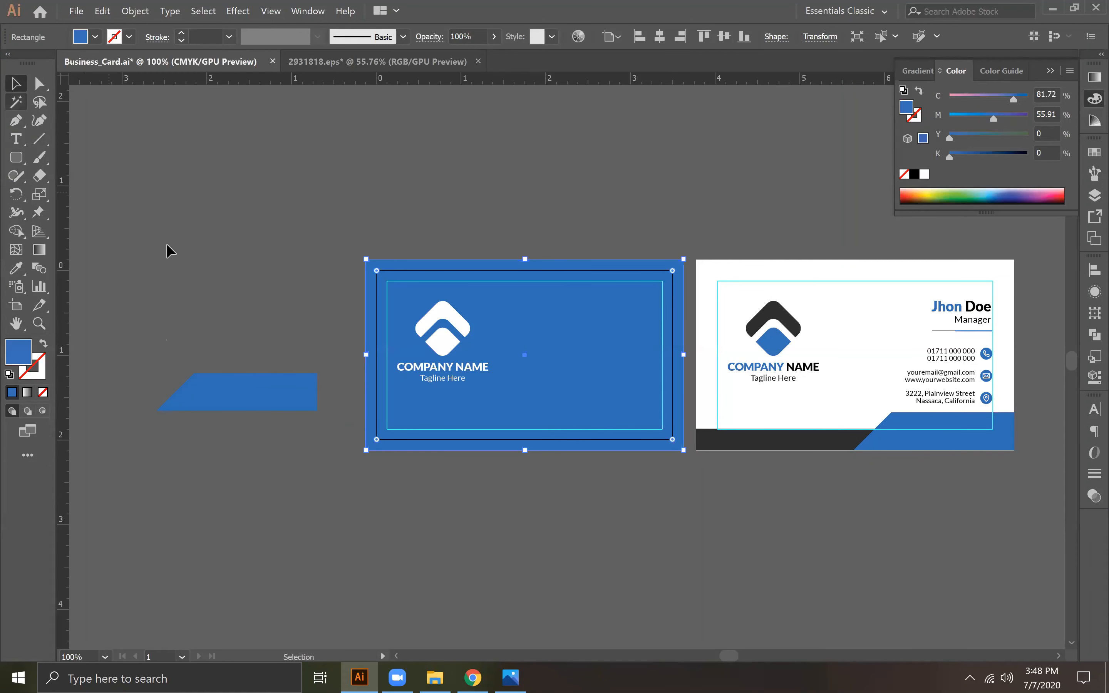
# Step: Place a copy of the white logo group below the blue card and delete the leftover blue slanted shape
pyautogui.click(374, 517)
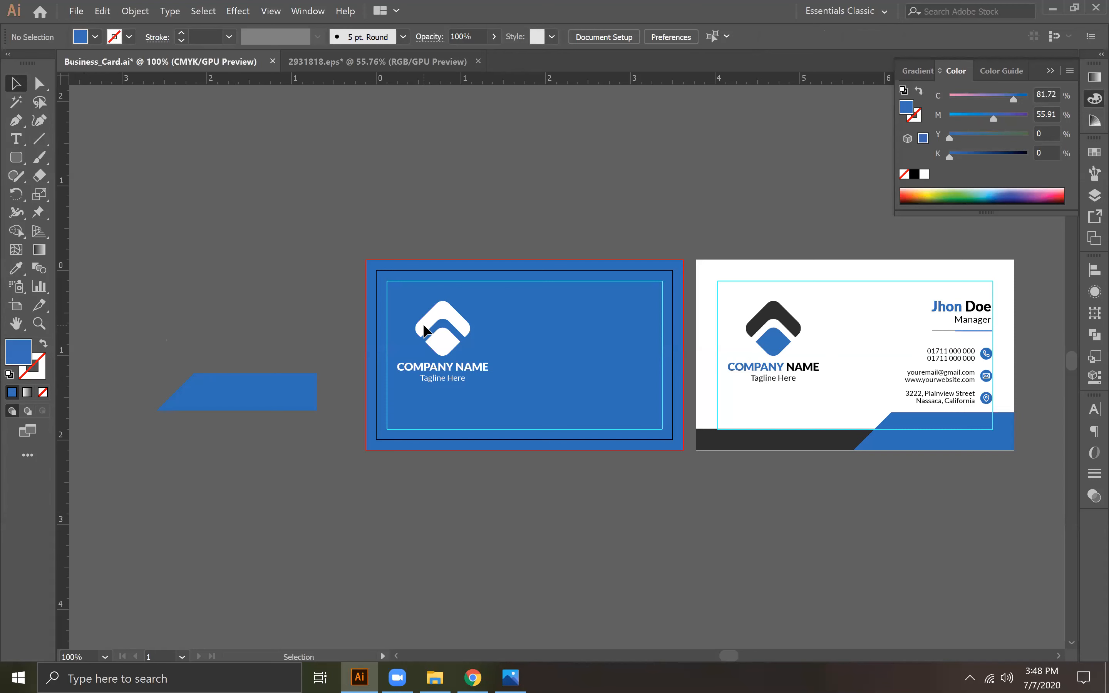
pyautogui.click(423, 324)
pyautogui.click(533, 554)
pyautogui.moveTo(448, 341); pyautogui.dragTo(530, 518)
pyautogui.click(255, 394)
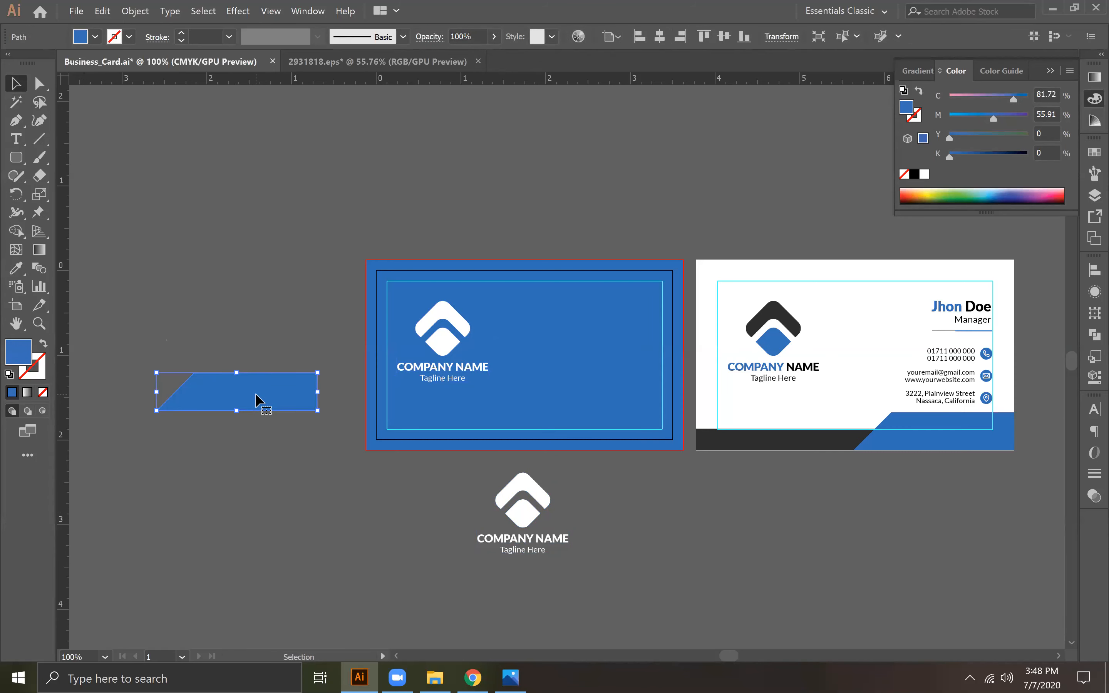
pyautogui.press('Delete')
# Step: Ungroup the logo copy below the card and delete its company name and tagline text
pyautogui.rightClick(526, 519)
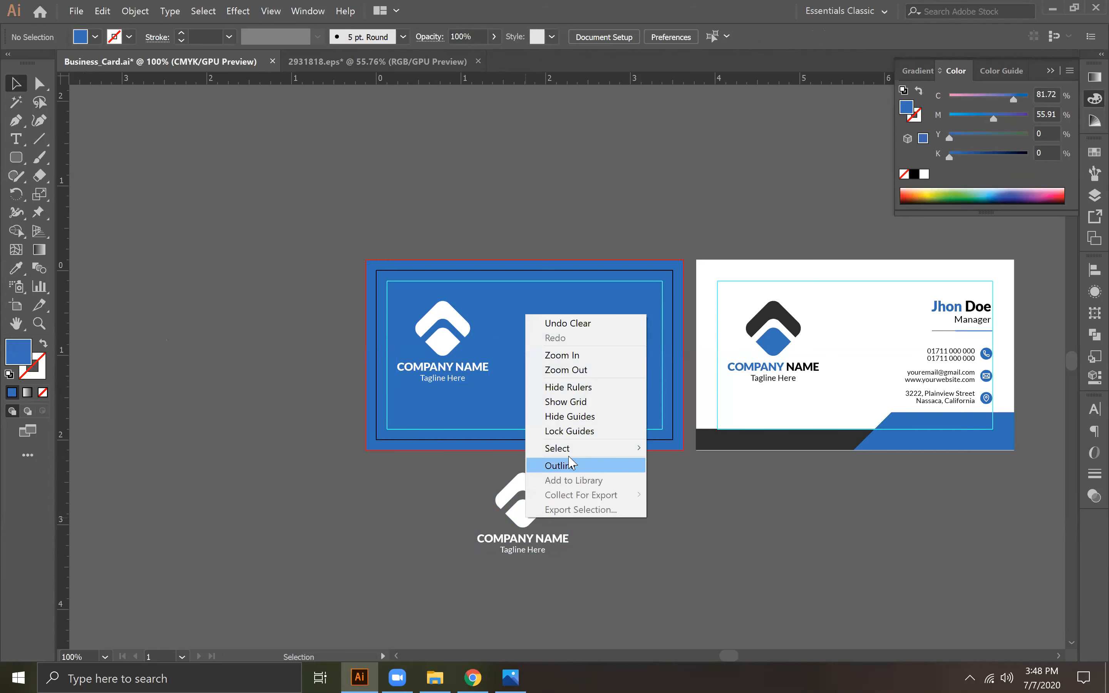
pyautogui.click(473, 490)
pyautogui.click(531, 533)
pyautogui.rightClick(530, 534)
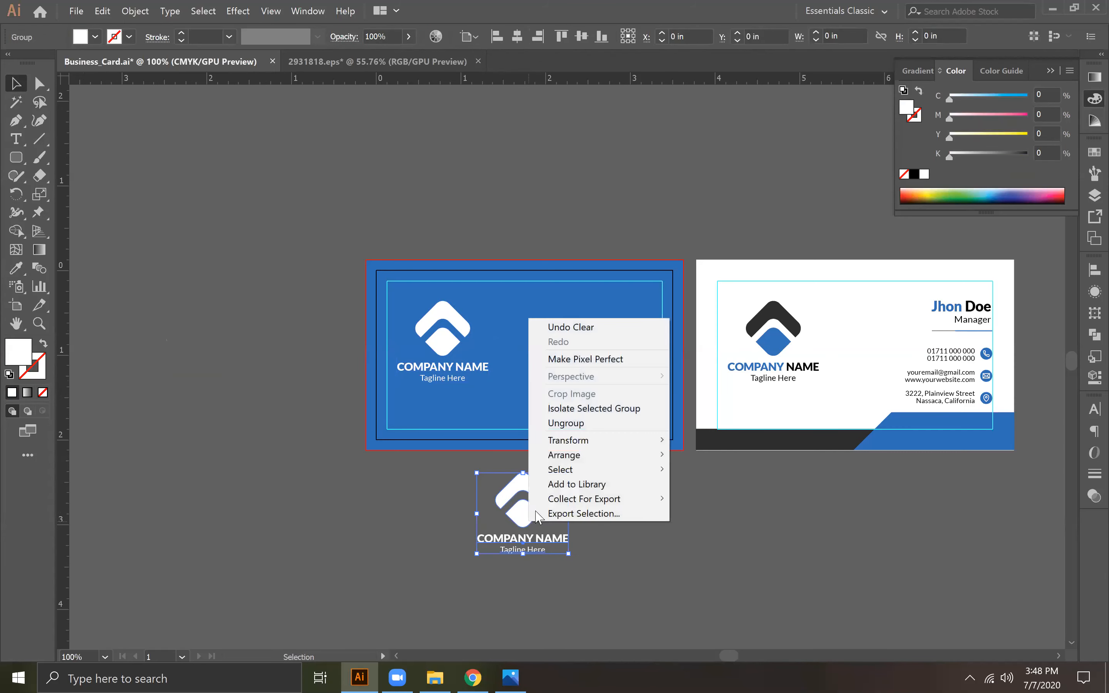
pyautogui.click(575, 424)
pyautogui.click(550, 537)
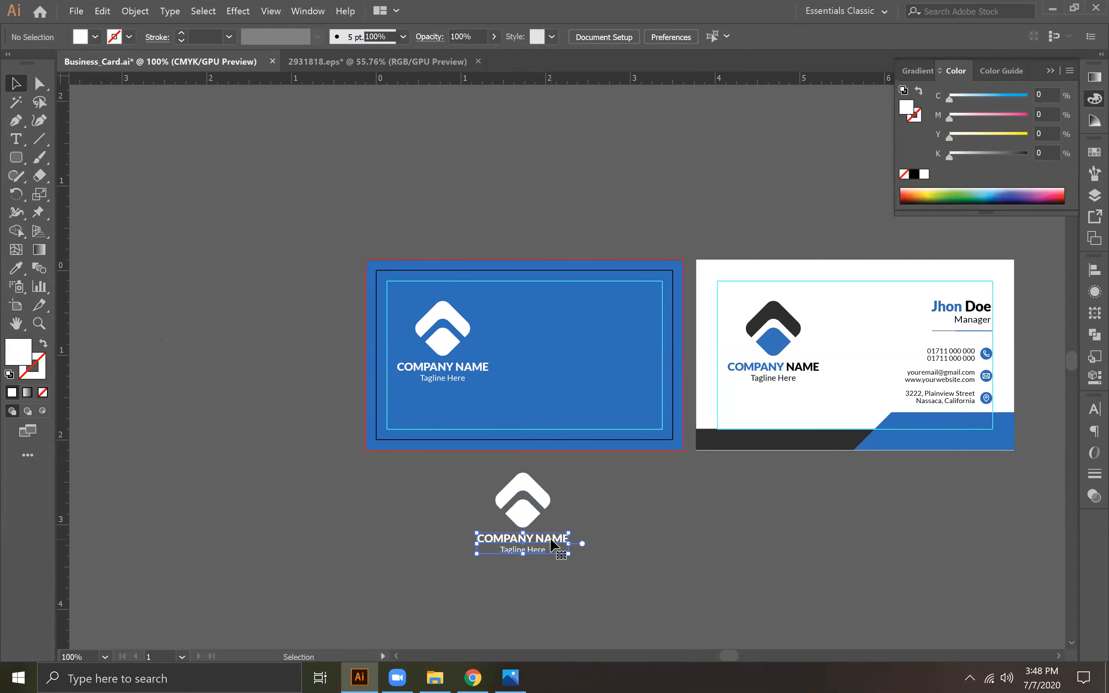
pyautogui.press('Delete')
# Step: Enlarge the white icon copy until it is taller than the card, over the card's right half, and center it vertically on the artboard
pyautogui.click(510, 512)
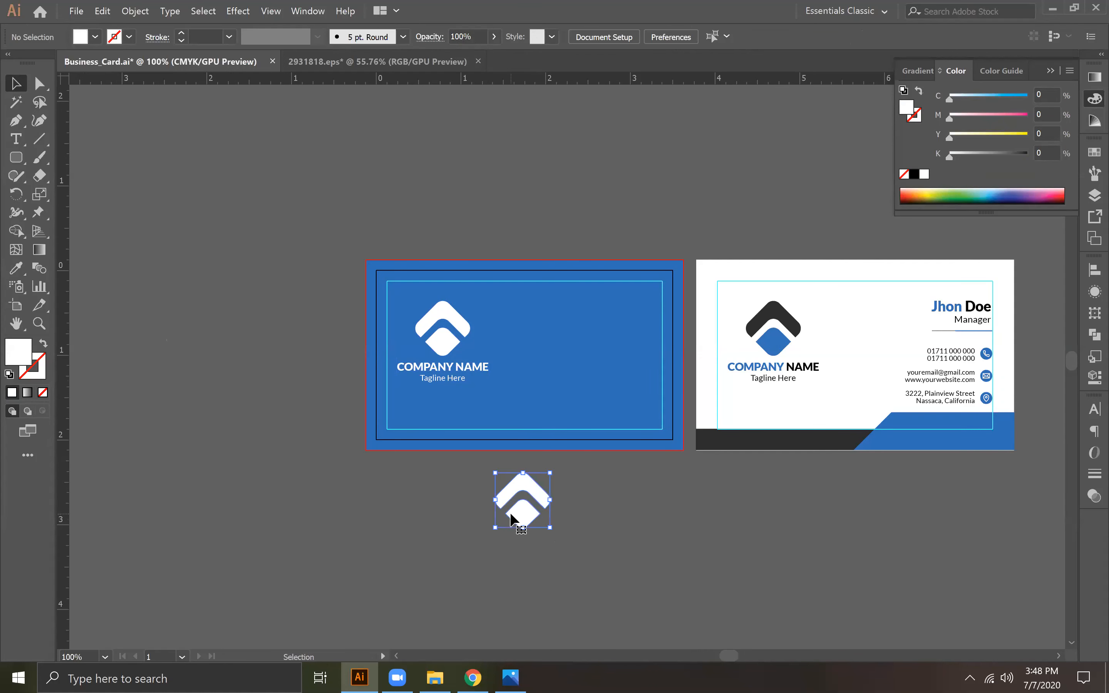
pyautogui.moveTo(555, 479); pyautogui.dragTo(665, 359)
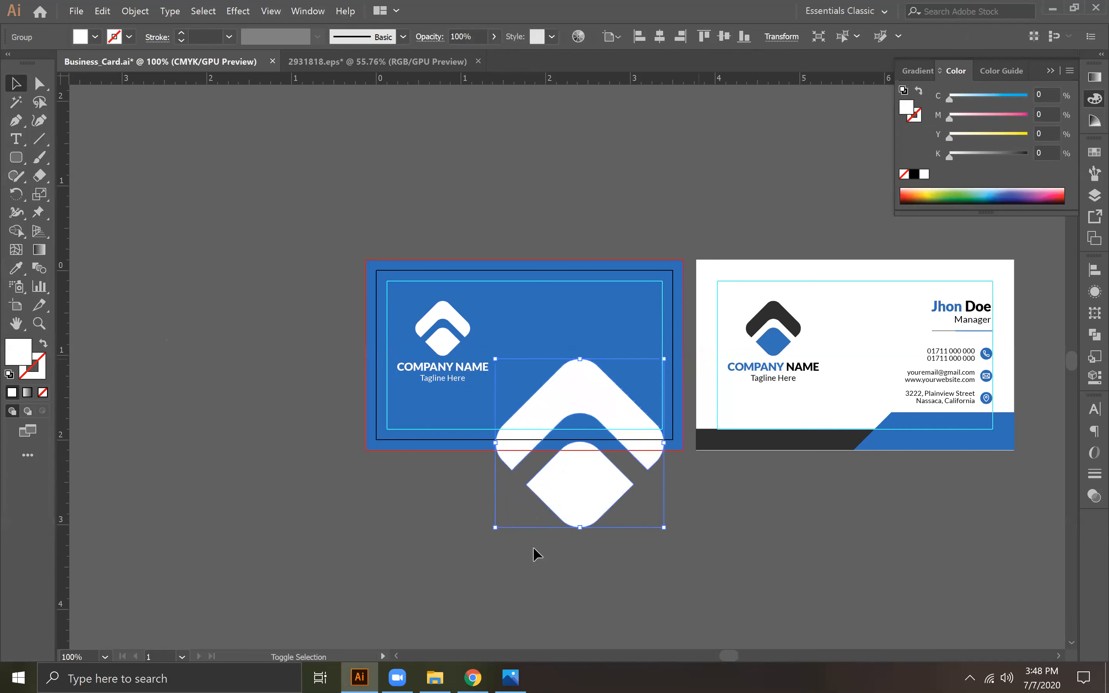
pyautogui.moveTo(596, 485); pyautogui.dragTo(599, 428)
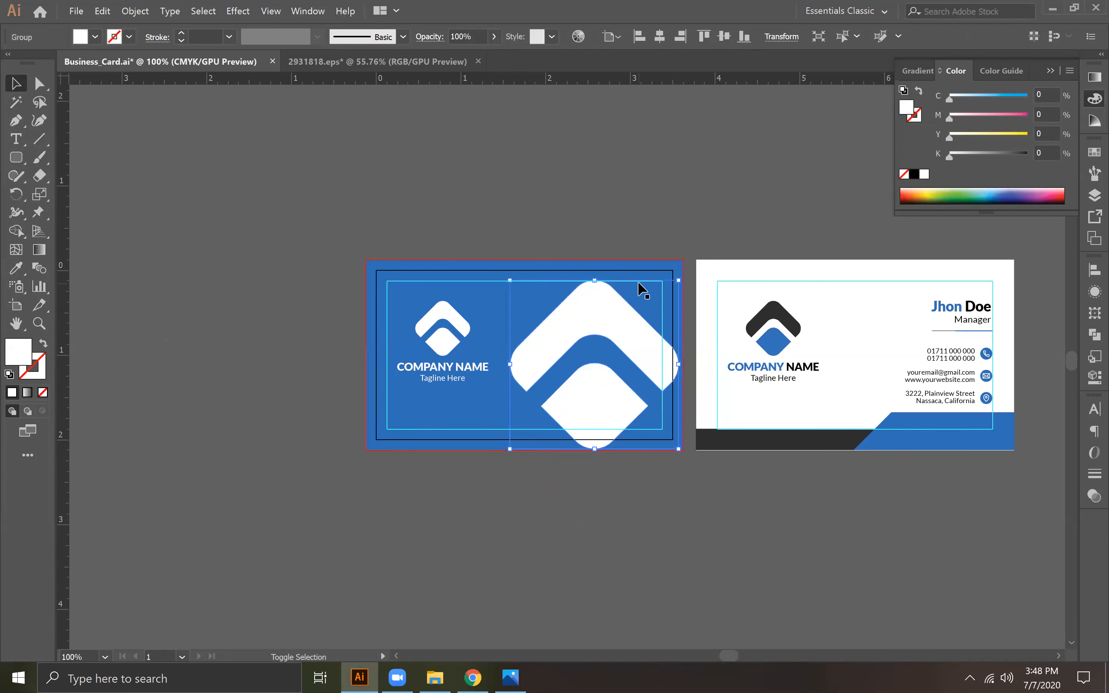
pyautogui.moveTo(680, 281); pyautogui.dragTo(728, 231)
pyautogui.moveTo(617, 377); pyautogui.dragTo(617, 404)
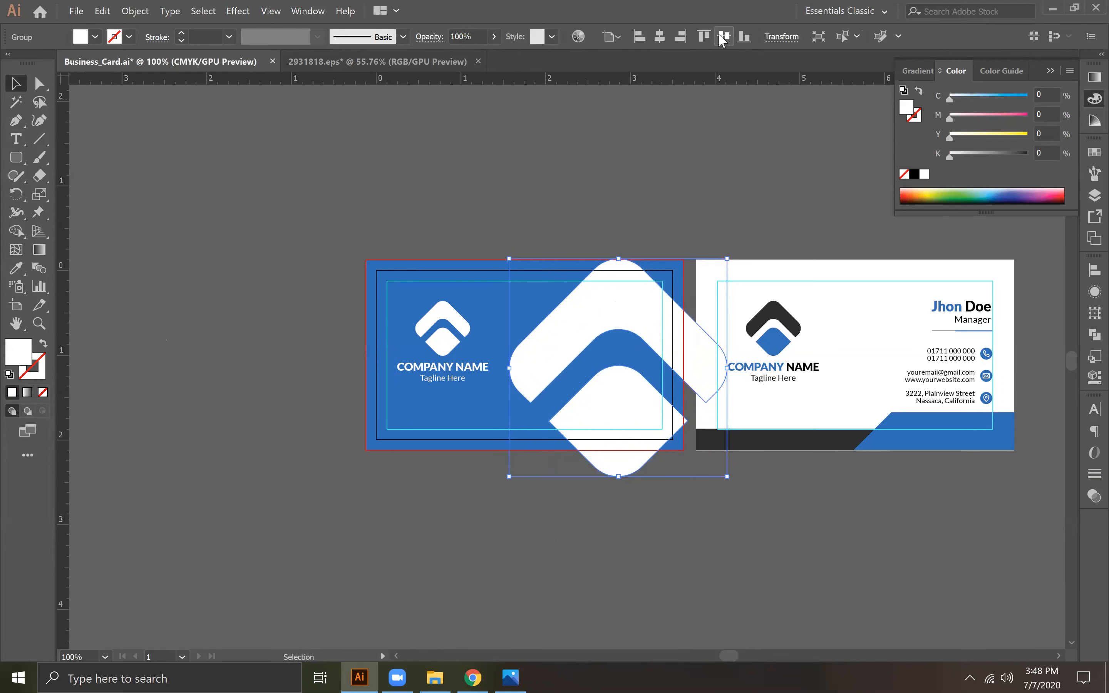
pyautogui.click(705, 36)
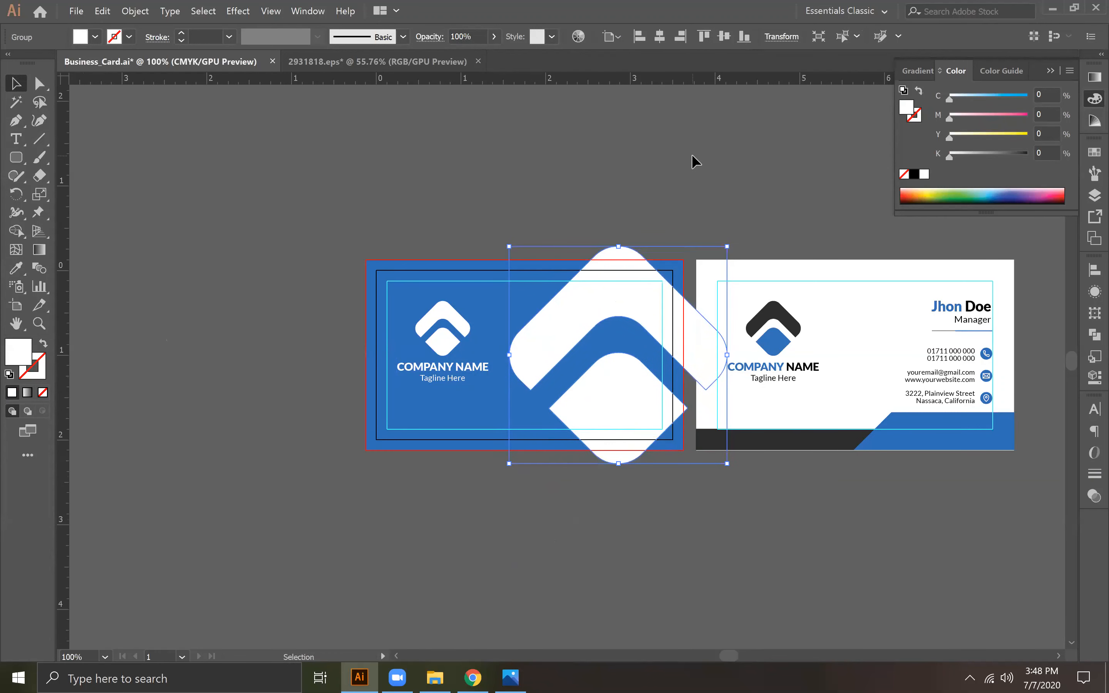
pyautogui.moveTo(728, 246); pyautogui.dragTo(741, 226)
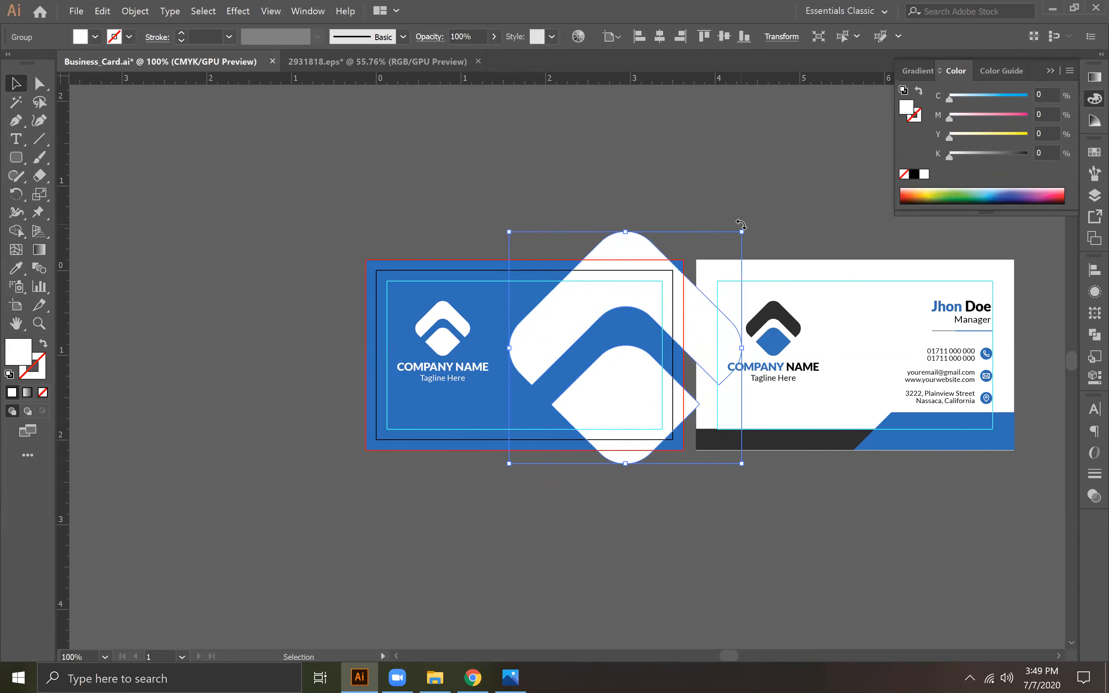
pyautogui.click(724, 37)
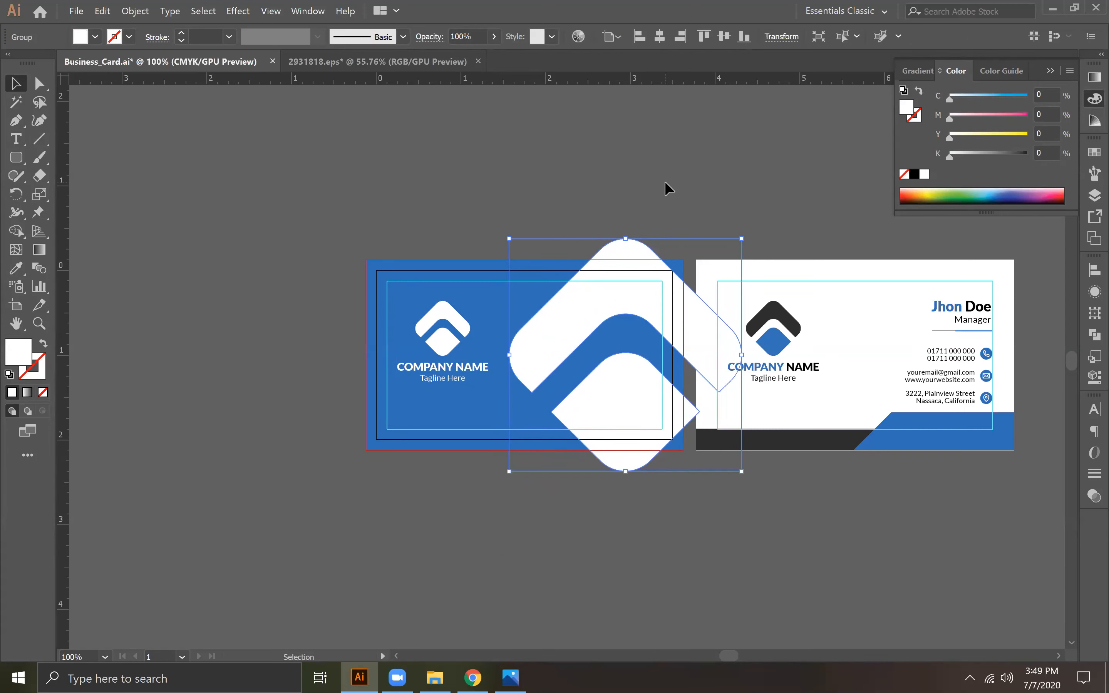
# Step: Lower the enlarged icon's opacity to 5%
pyautogui.click(493, 36)
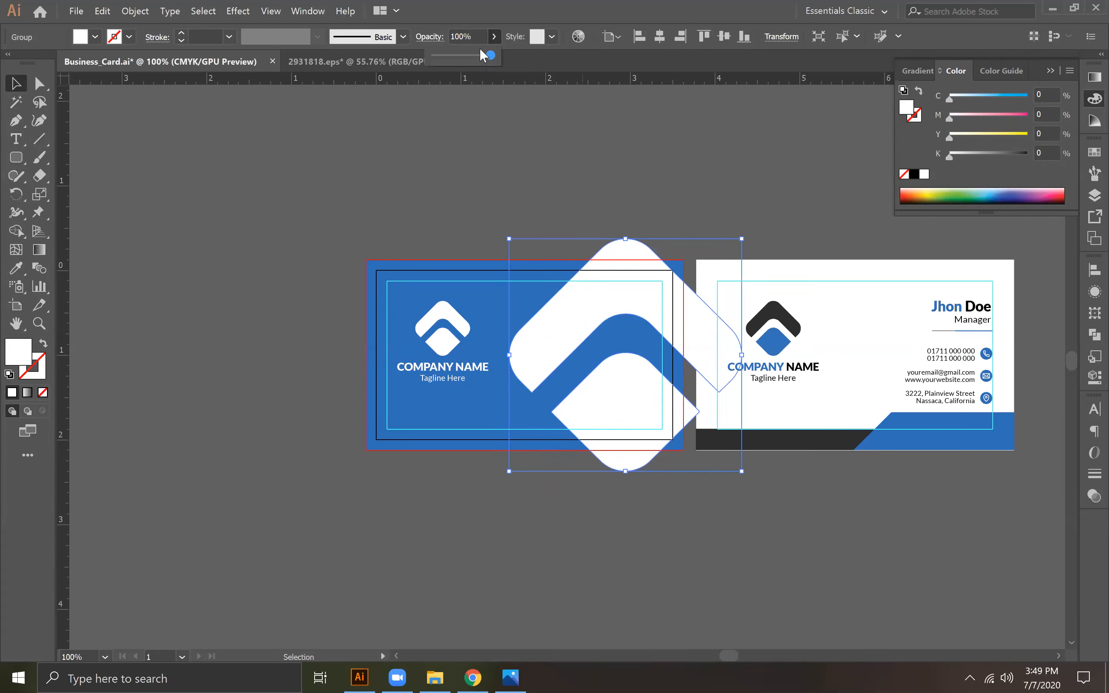
pyautogui.moveTo(492, 55); pyautogui.dragTo(431, 63)
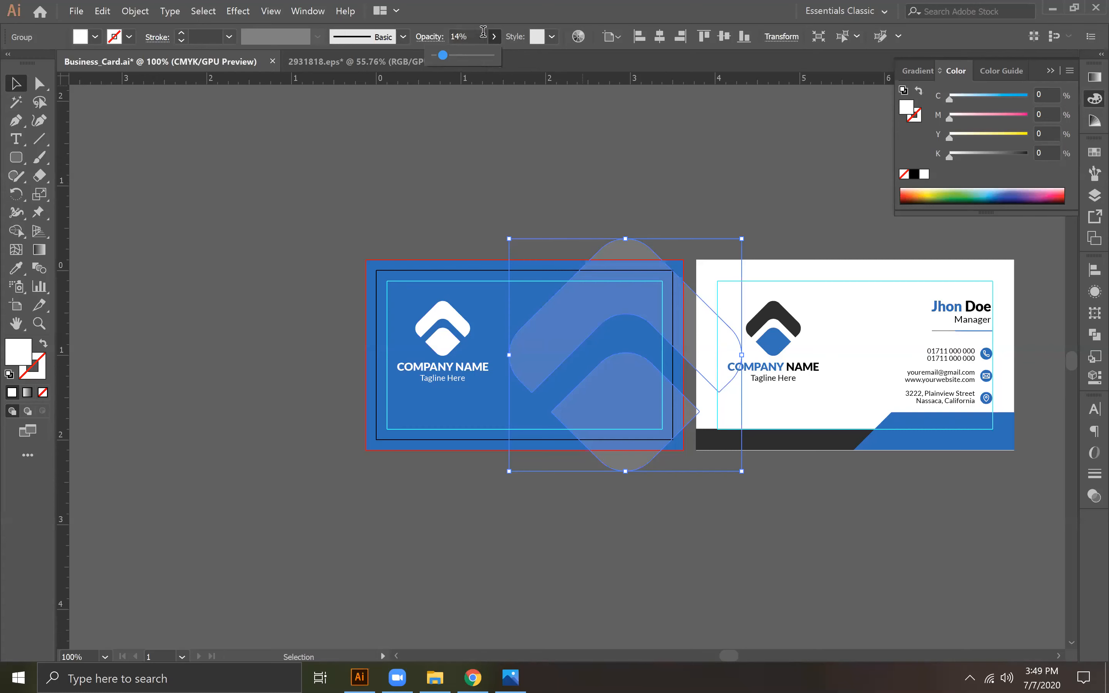
pyautogui.click(484, 41)
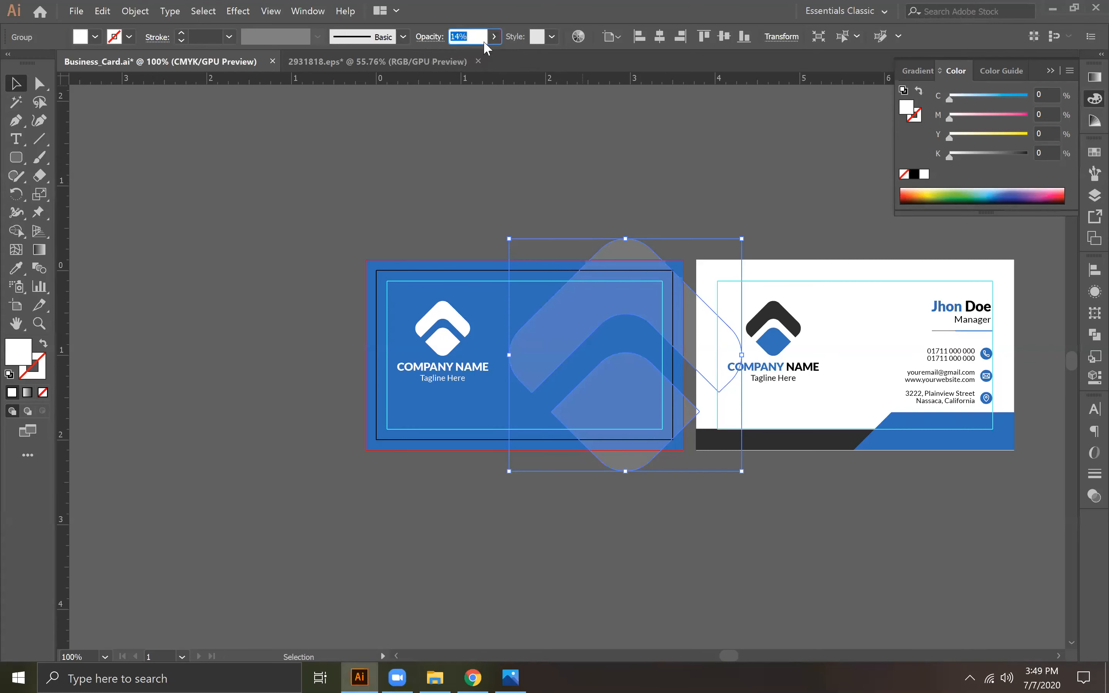
pyautogui.press('Return')
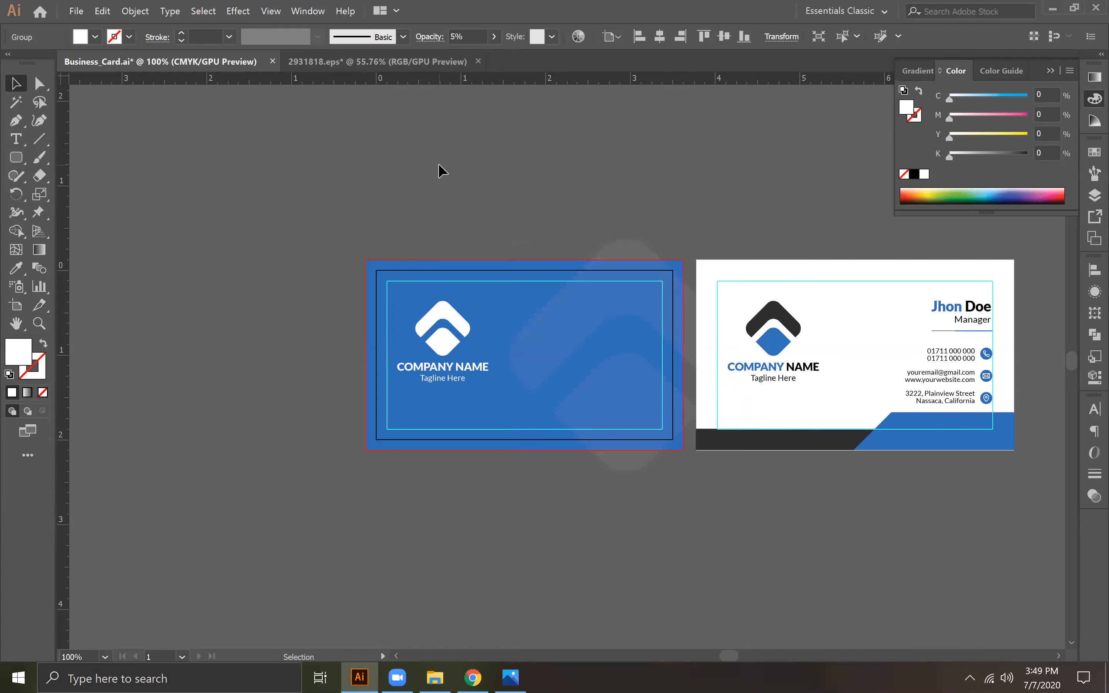
pyautogui.click(439, 165)
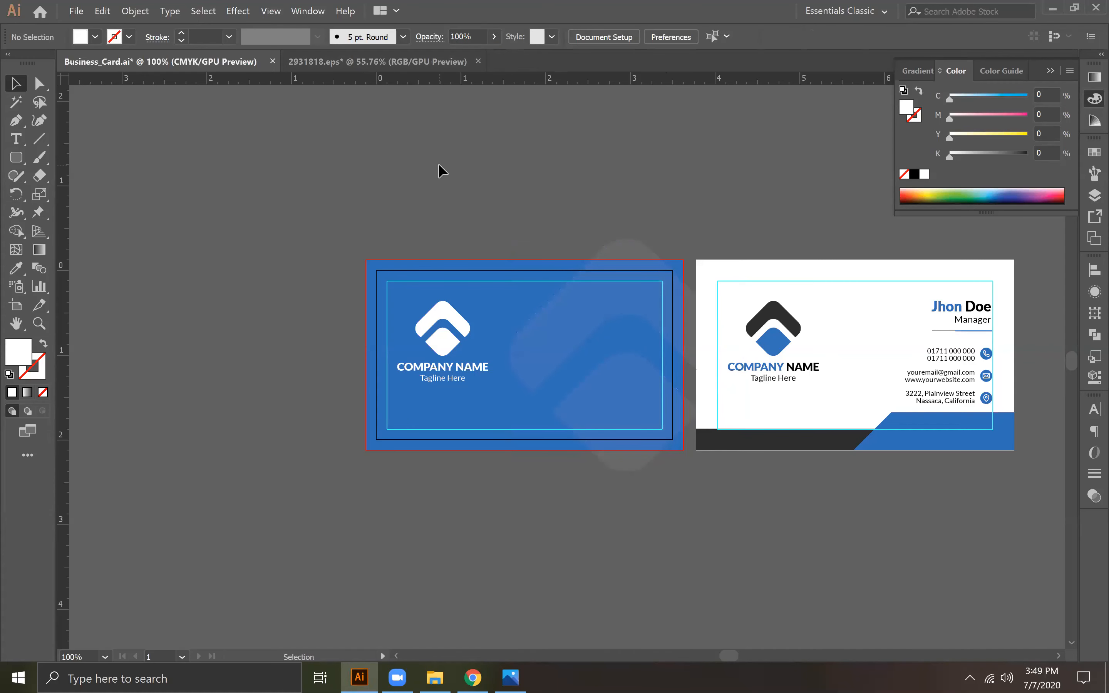
# Step: Set the enlarged icon's opacity to 10%
pyautogui.click(581, 317)
pyautogui.click(463, 37)
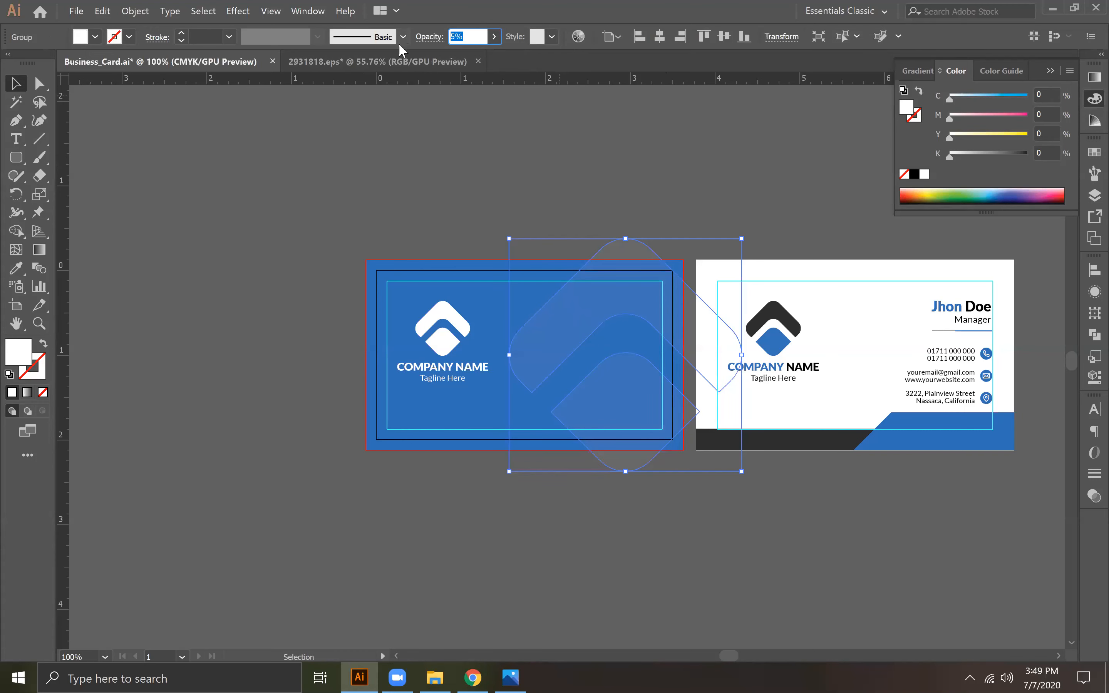
pyautogui.write('10')
pyautogui.press('Return')
pyautogui.click(524, 166)
pyautogui.moveTo(61, 298); pyautogui.dragTo(449, 313)
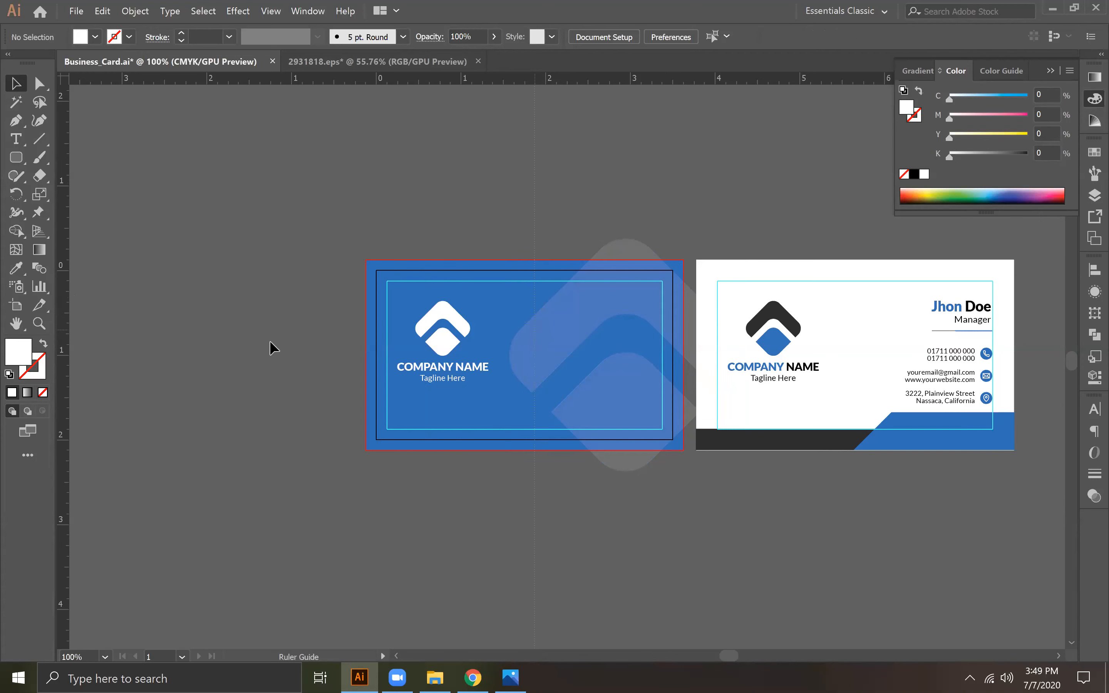
pyautogui.moveTo(510, 354); pyautogui.dragTo(507, 349)
pyautogui.press('Delete')
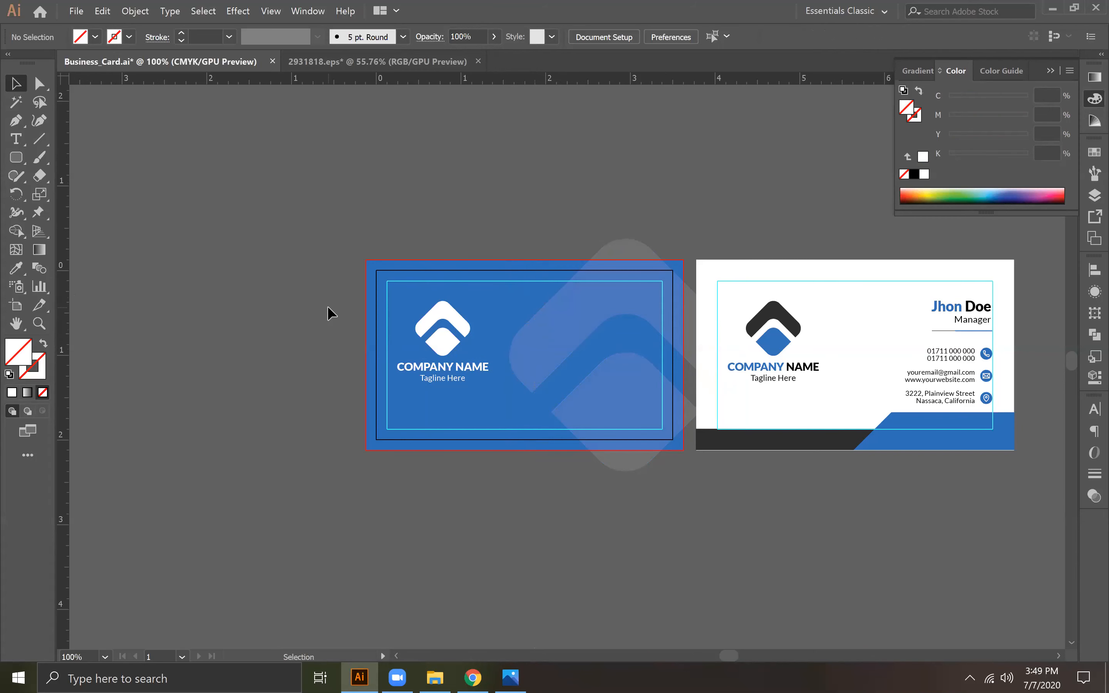
# Step: Place a vertical guide at the blue card's center, align the faded icon's left edge to it, and center the icon vertically
pyautogui.click(516, 290)
pyautogui.moveTo(62, 369); pyautogui.dragTo(432, 387)
pyautogui.moveTo(524, 394); pyautogui.dragTo(525, 393)
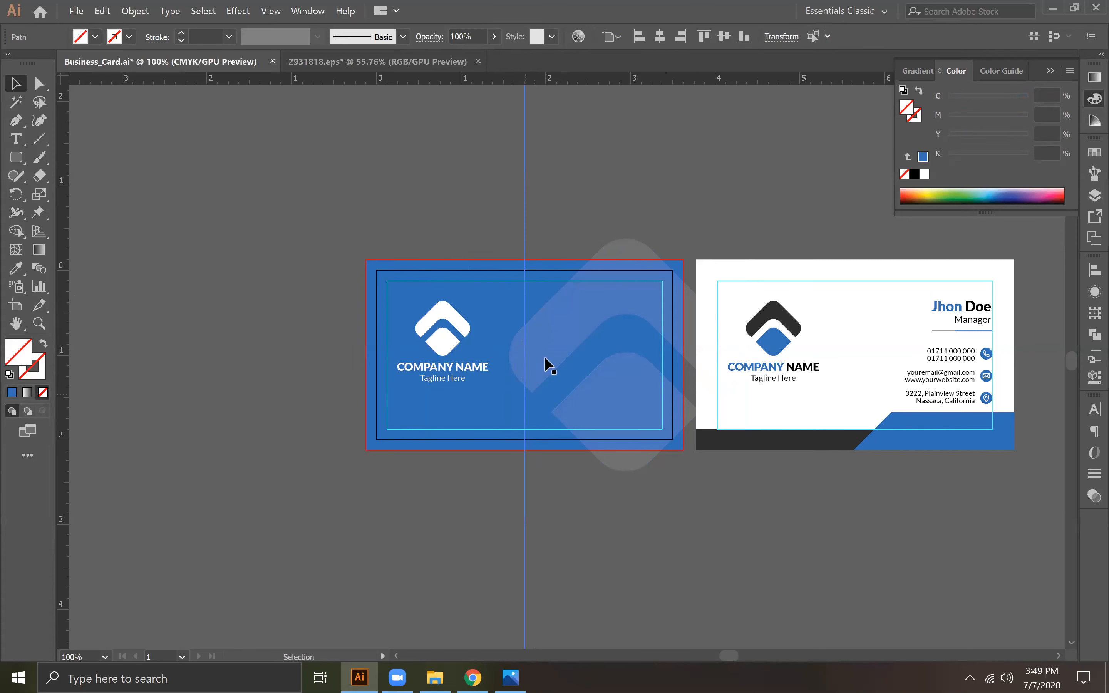
pyautogui.moveTo(575, 328); pyautogui.dragTo(588, 332)
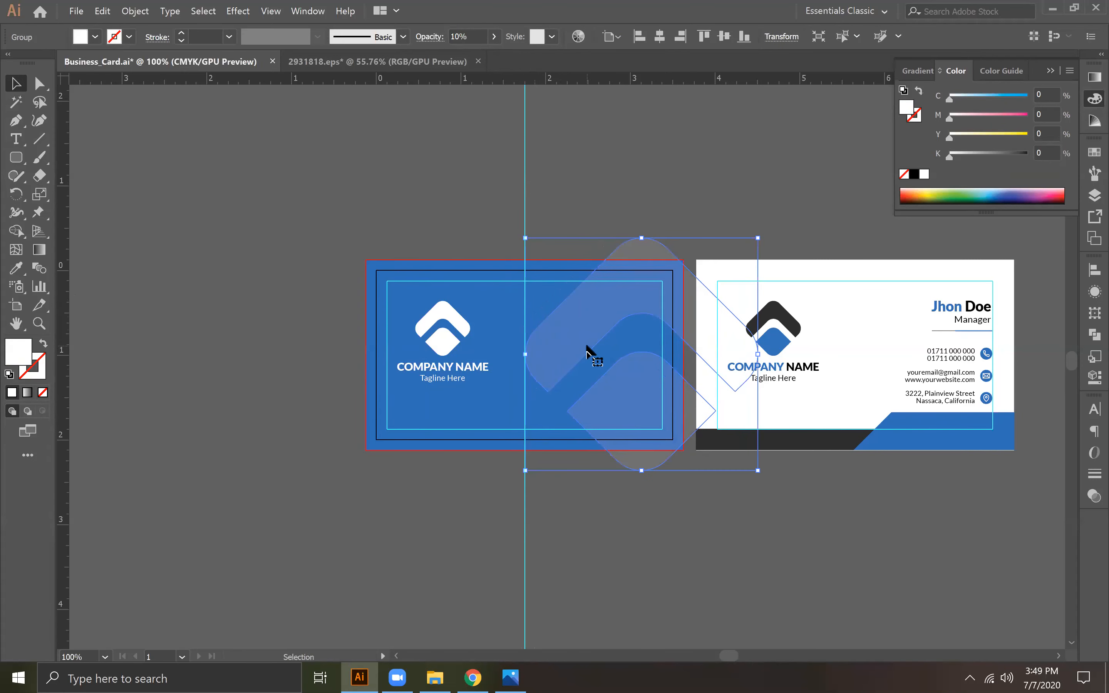
pyautogui.click(729, 38)
# Step: Center the white logo group vertically on the blue card and enlarge it proportionally to about 1.34 x 1.19 in
pyautogui.click(438, 352)
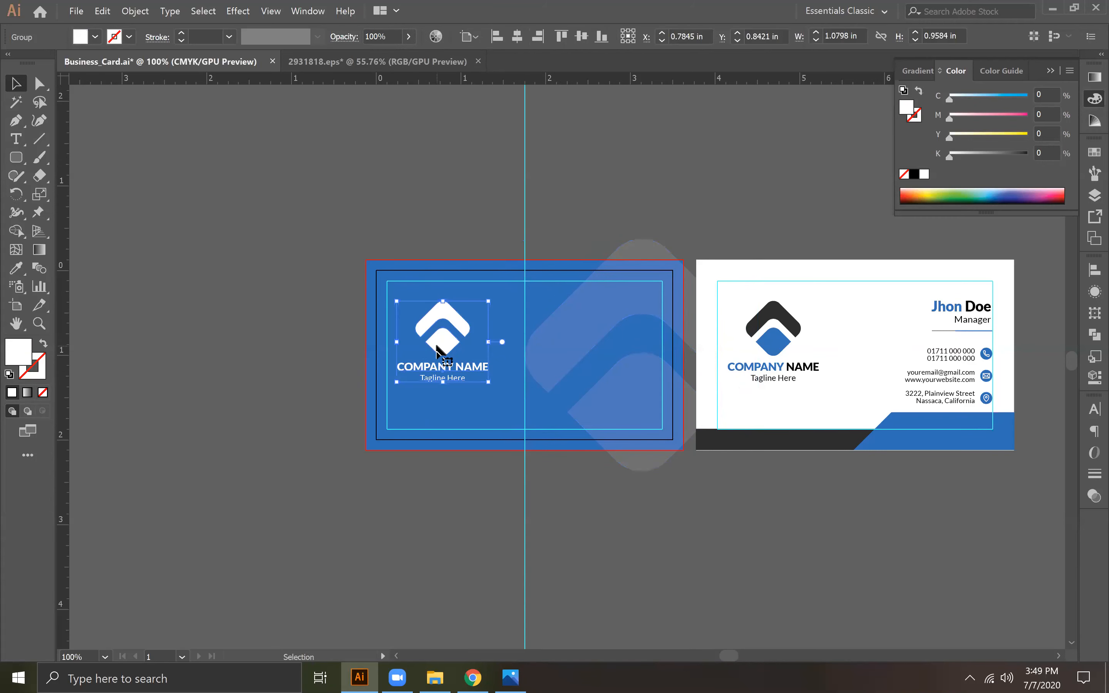
pyautogui.click(582, 38)
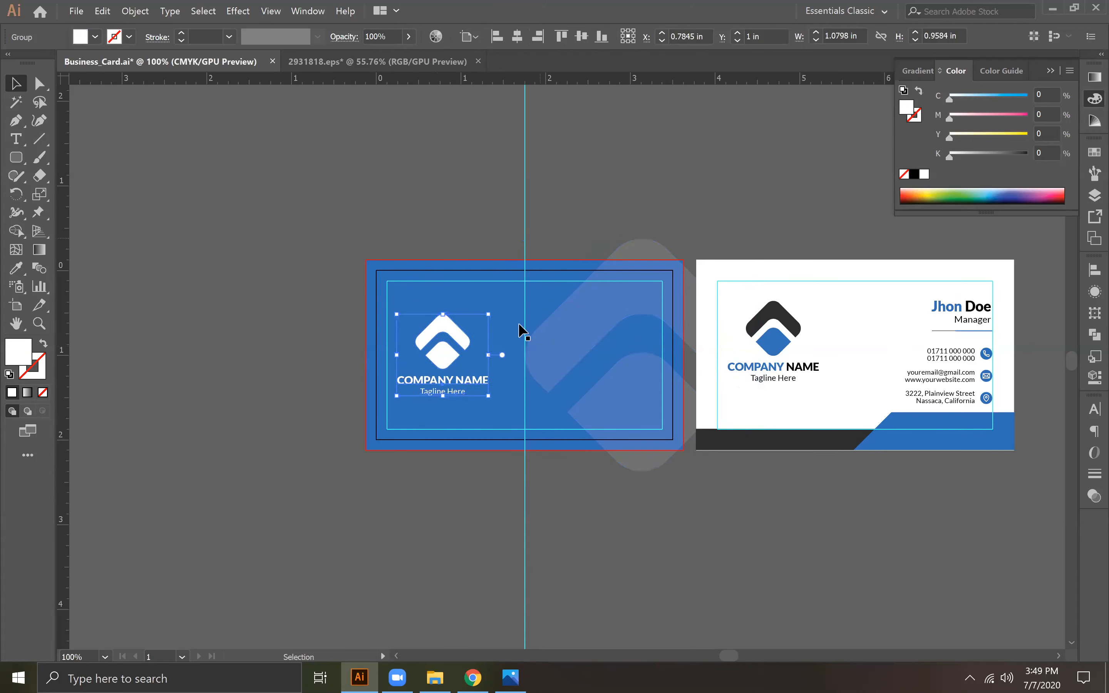
pyautogui.moveTo(489, 316); pyautogui.dragTo(511, 294)
pyautogui.click(587, 37)
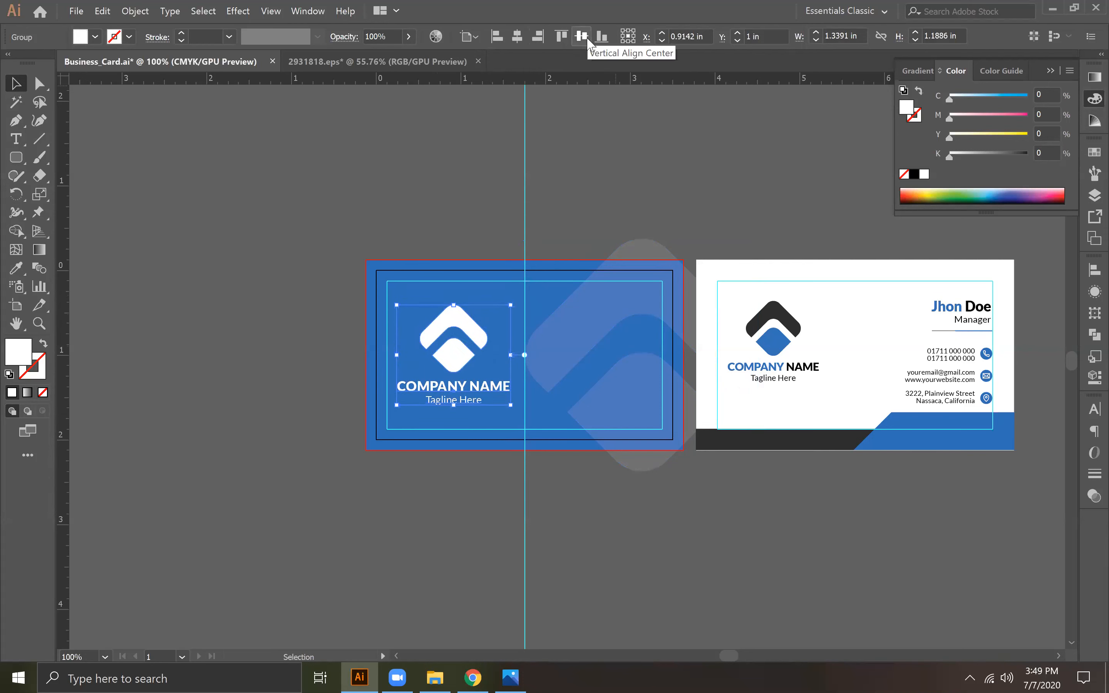
pyautogui.press('Right')
pyautogui.press('Right')
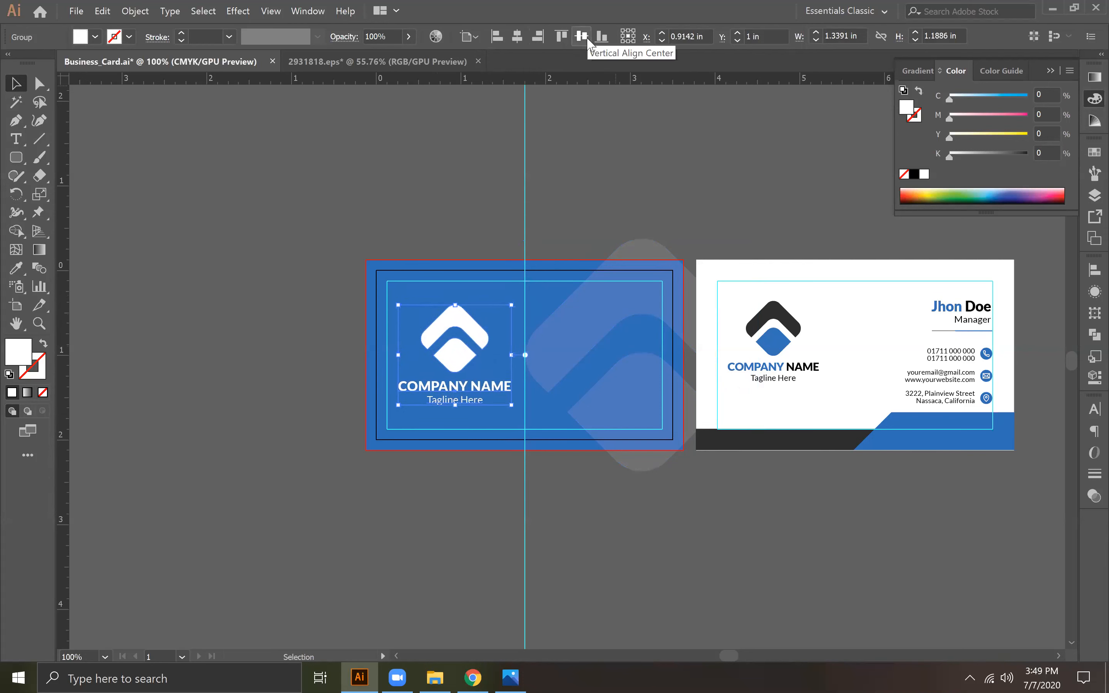
pyautogui.press('Left')
# Step: Delete the vertical guide running through the blue card's center
pyautogui.click(691, 184)
pyautogui.hotkey('ctrl', '=')
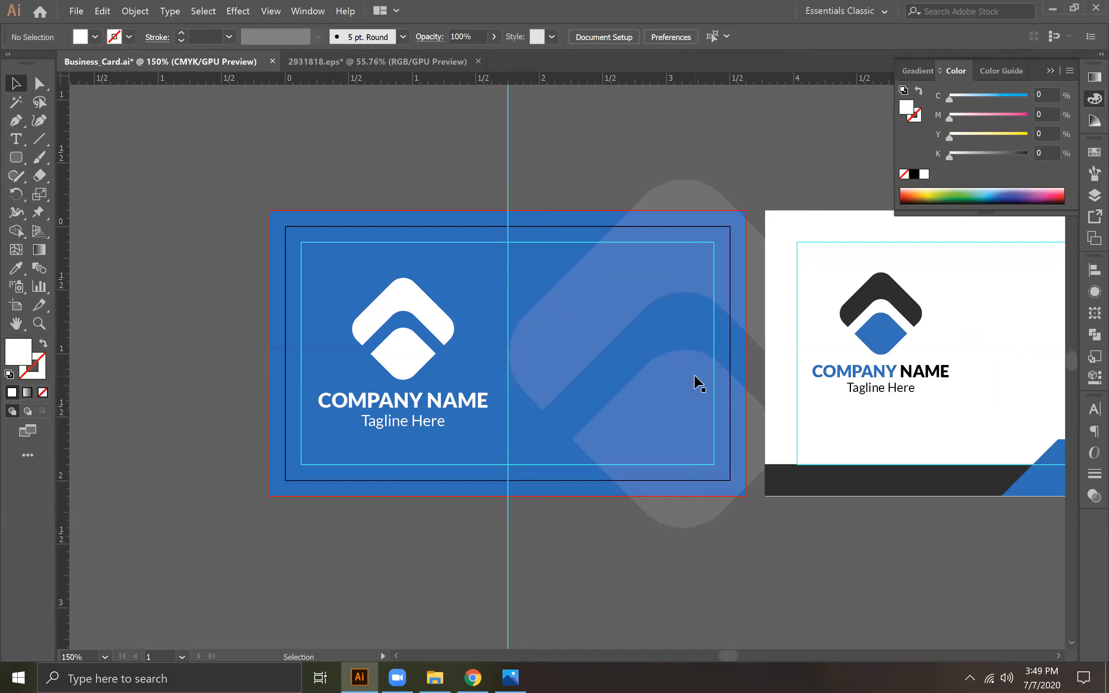
pyautogui.moveTo(529, 180); pyautogui.dragTo(533, 182)
pyautogui.press('Delete')
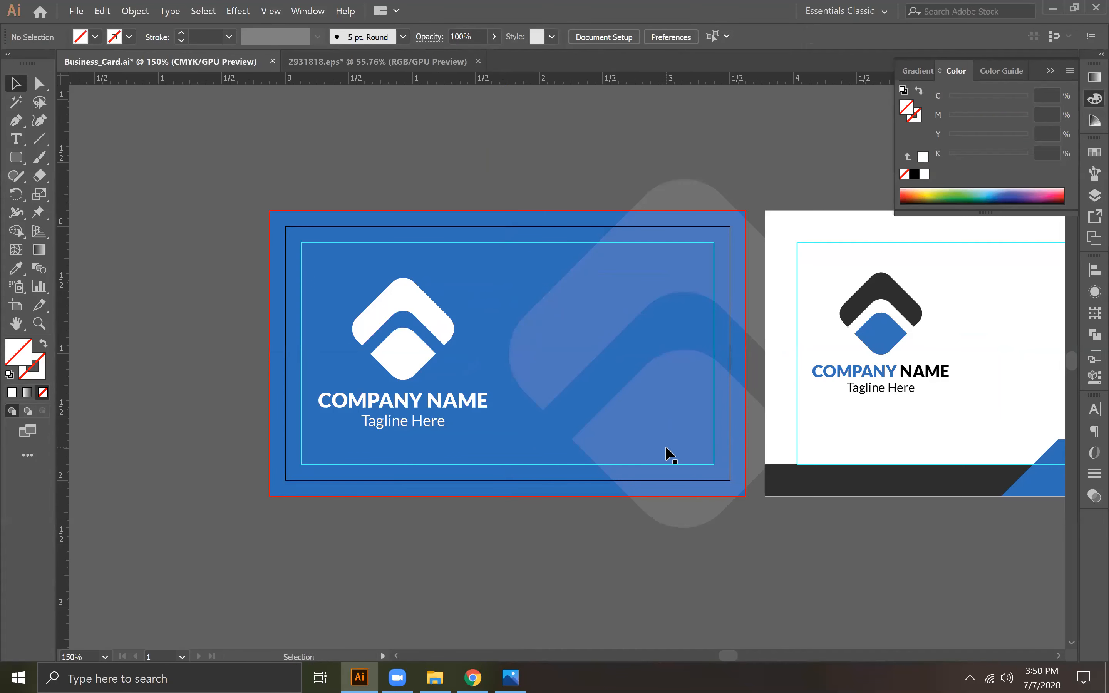
# Step: Check the reference card image in Photos, then scale the faded icon down slightly around its center in Illustrator
pyautogui.click(654, 440)
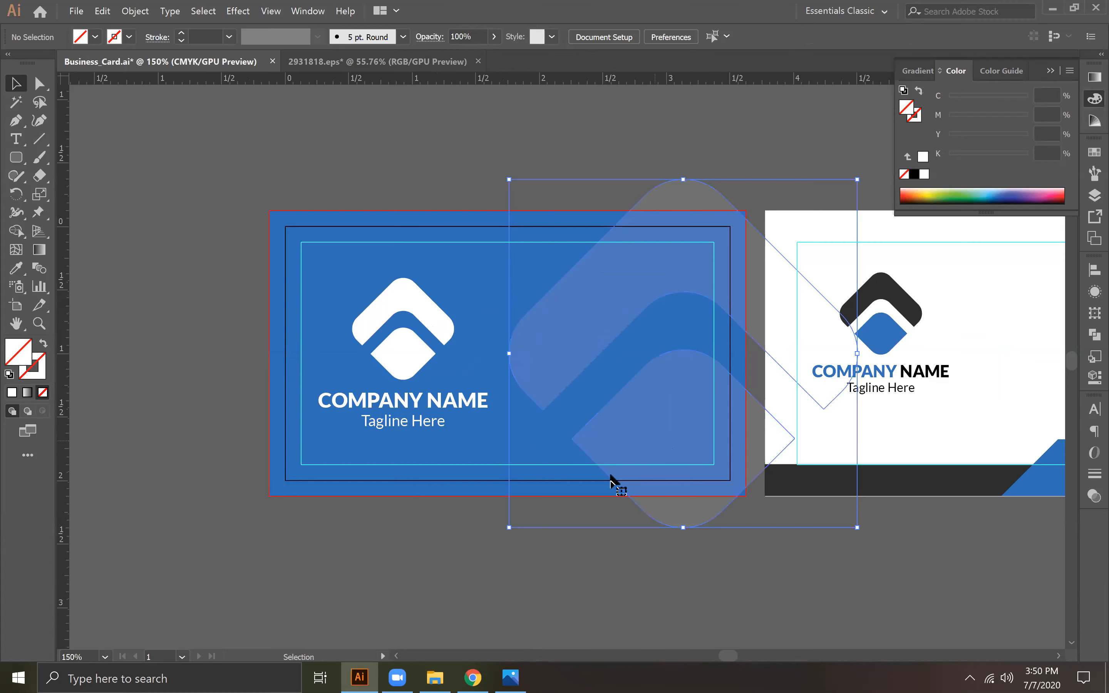
pyautogui.click(625, 559)
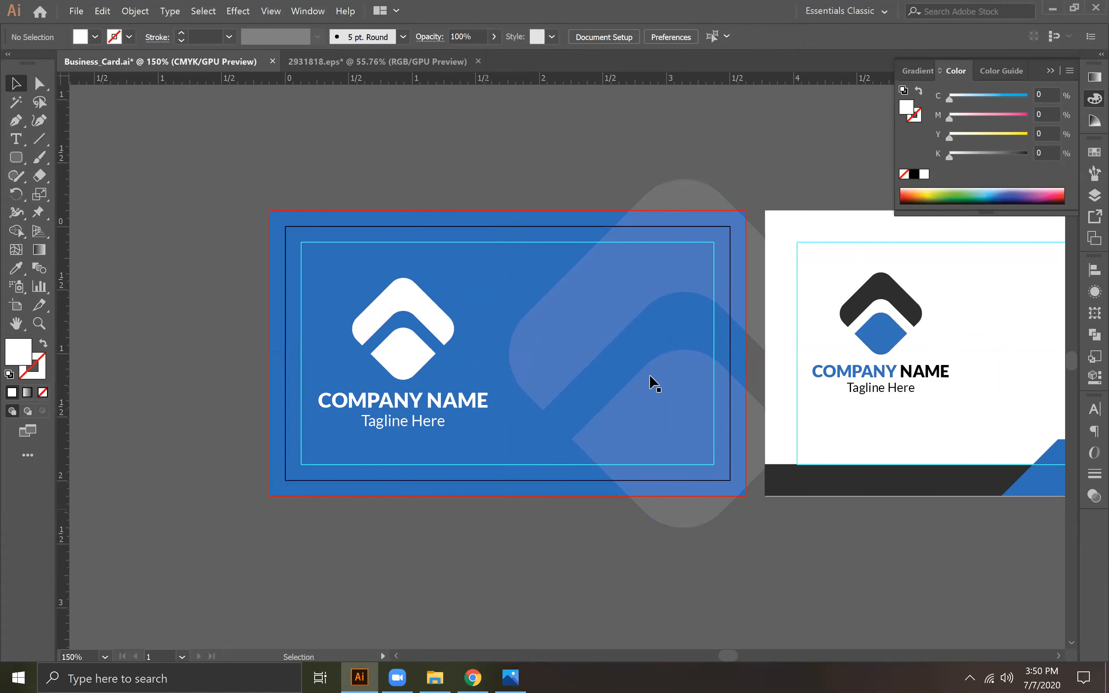
pyautogui.hotkey('alt', 'Tab')
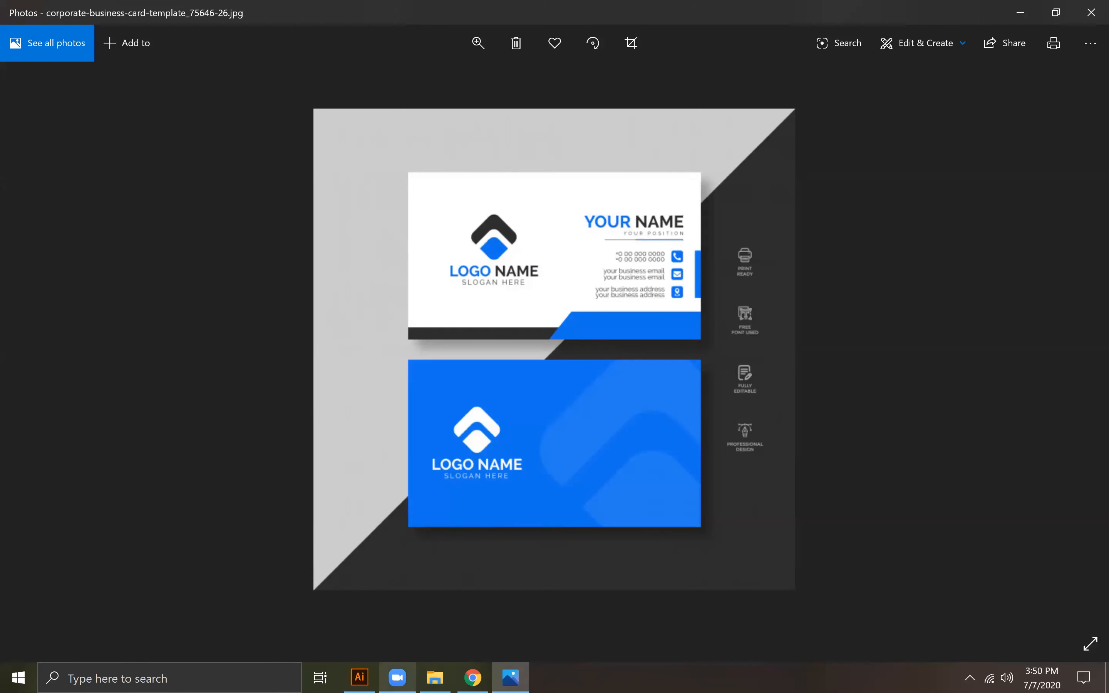
pyautogui.hotkey('alt', 'Tab')
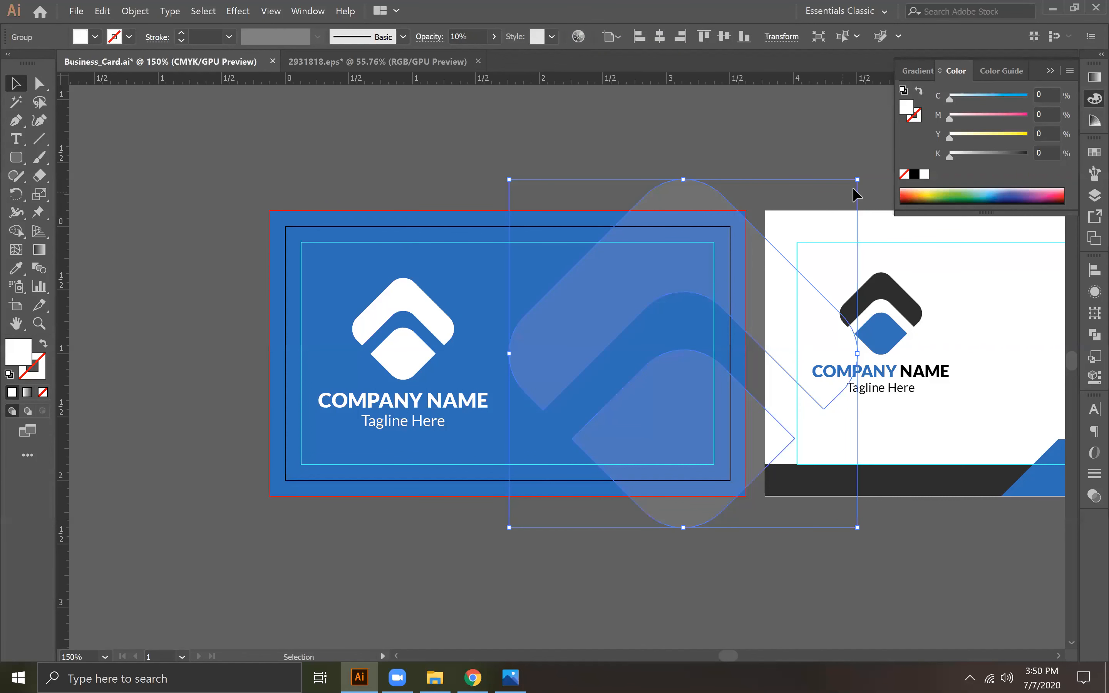
pyautogui.moveTo(861, 184); pyautogui.dragTo(847, 197)
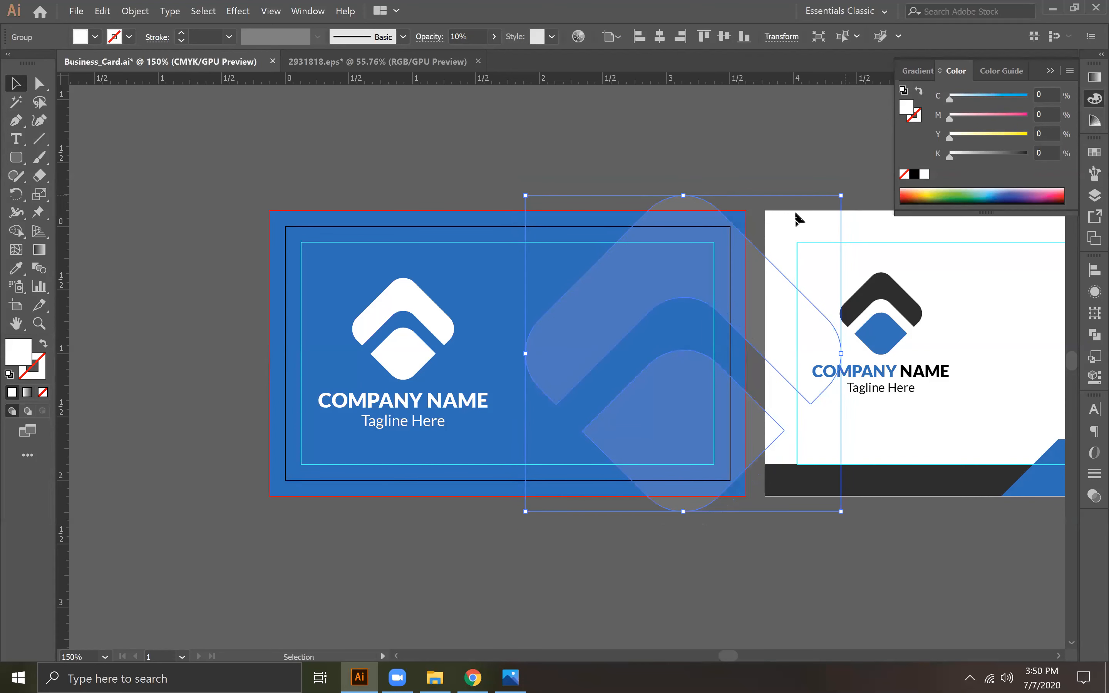
# Step: Add a new vertical guide at the blue card's center and nudge the faded icon left until its edge meets it
pyautogui.click(499, 270)
pyautogui.moveTo(60, 350); pyautogui.dragTo(507, 369)
pyautogui.click(603, 350)
pyautogui.press('Left')
pyautogui.press('Left')
pyautogui.press('Left')
pyautogui.press('Left')
pyautogui.press('Left')
pyautogui.press('Left')
pyautogui.press('Left')
pyautogui.press('Left')
pyautogui.press('Left')
pyautogui.press('Left')
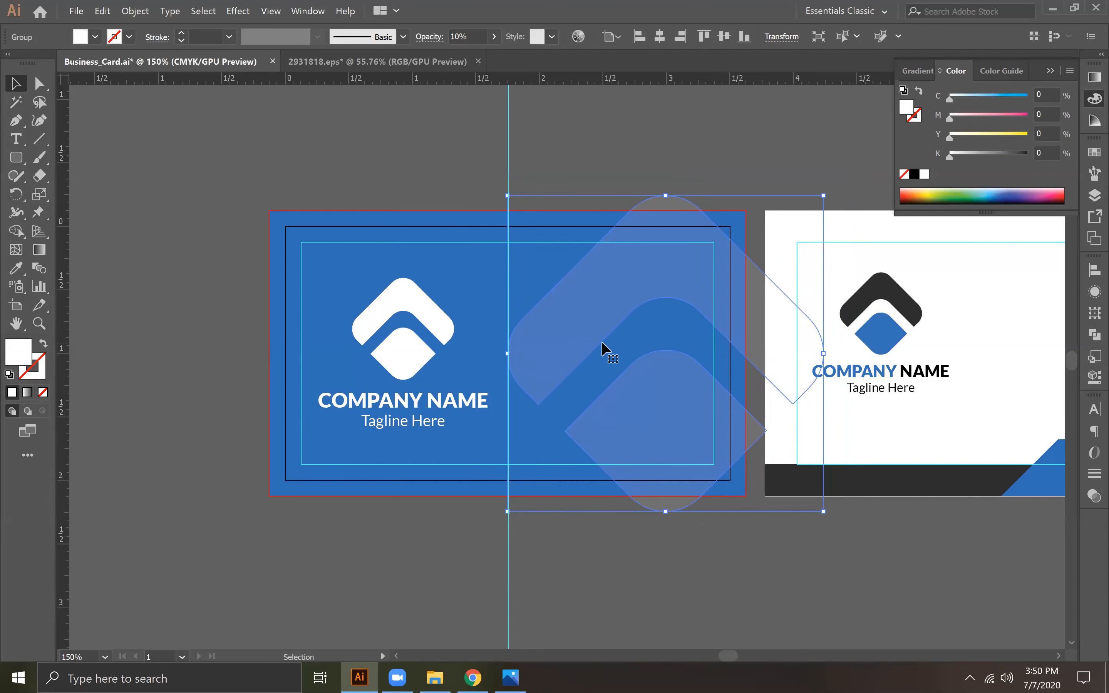
# Step: Remove the center guide used to position the resized faded icon
pyautogui.click(747, 573)
pyautogui.moveTo(473, 137); pyautogui.dragTo(591, 179)
pyautogui.press('Delete')
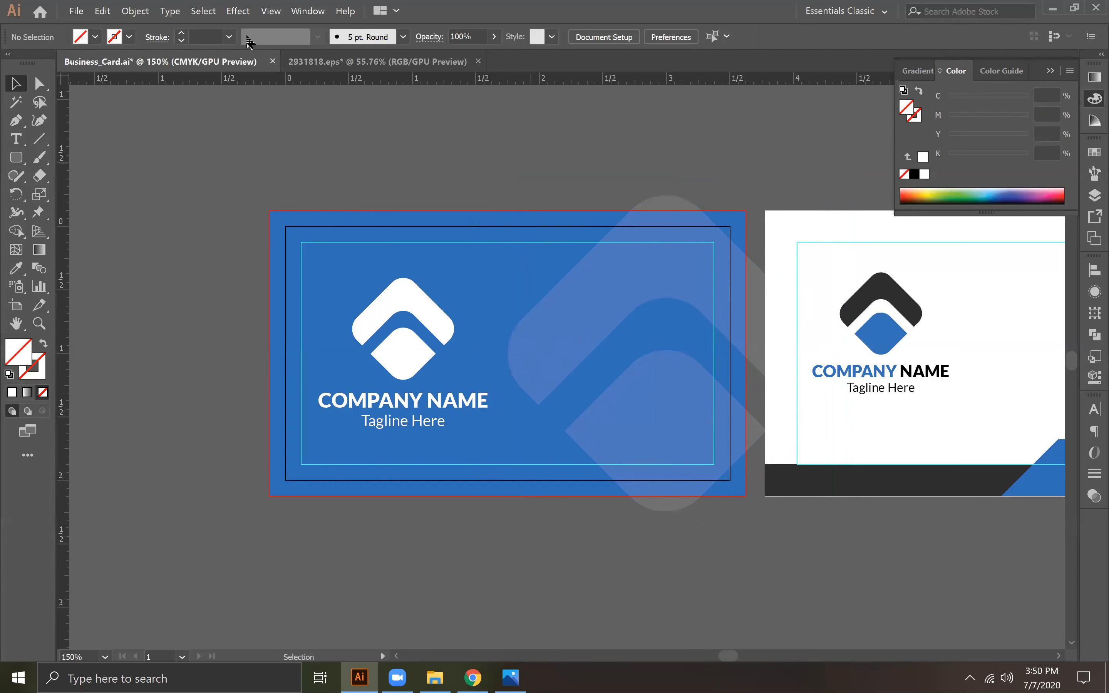
pyautogui.click(75, 11)
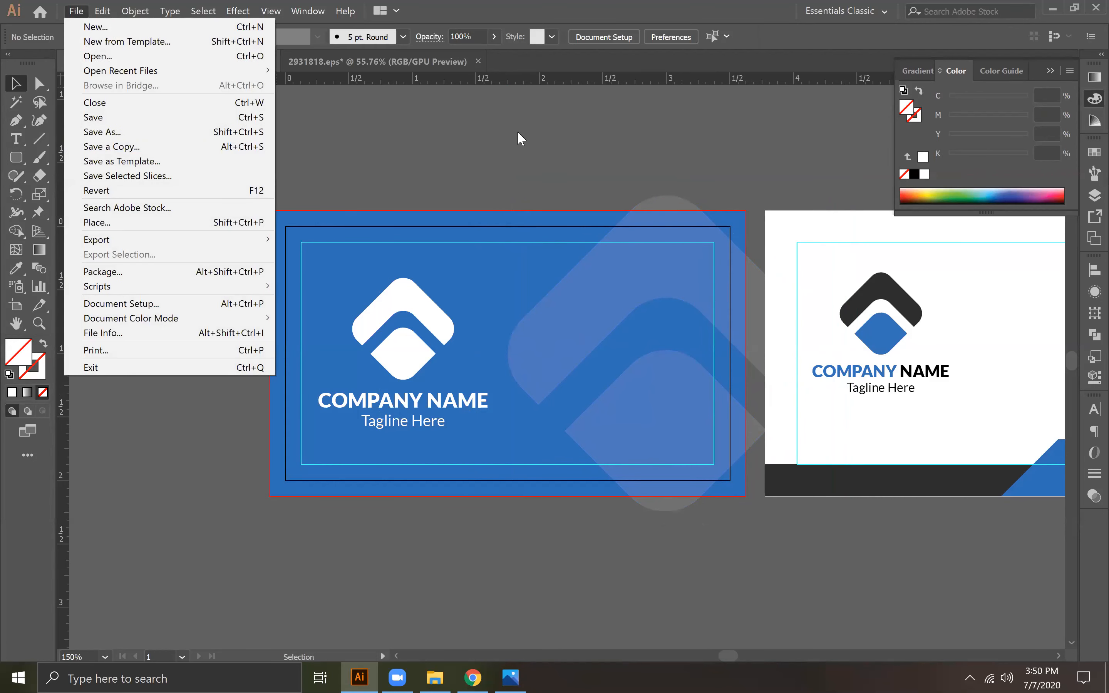
pyautogui.click(648, 156)
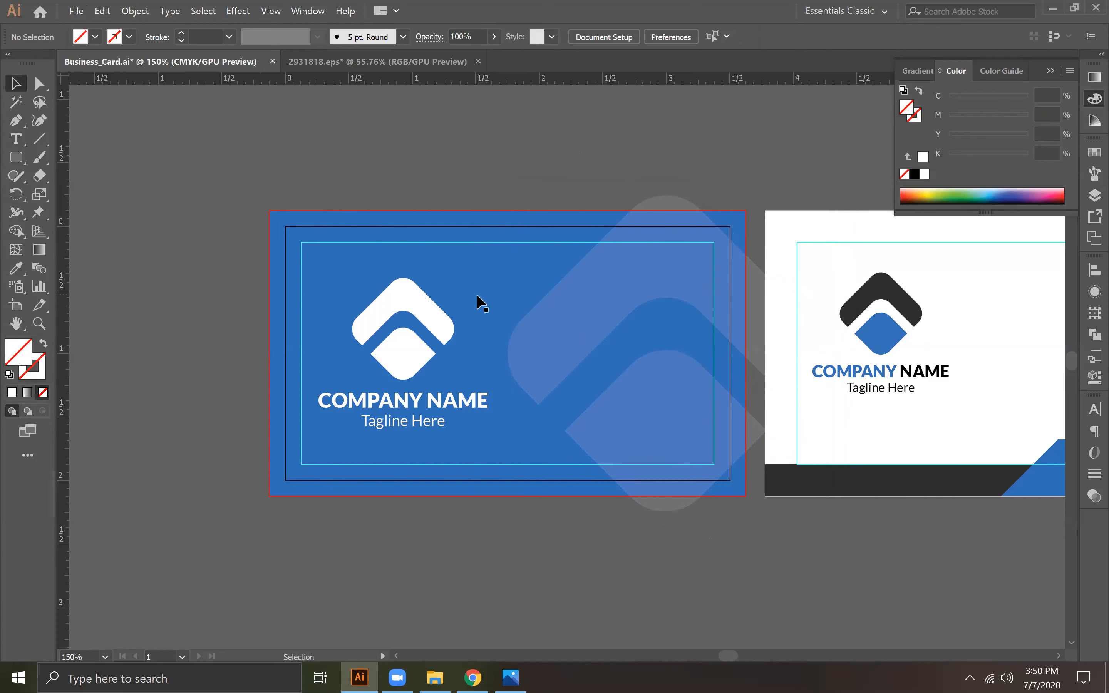
# Step: Duplicate the blue background rectangle below the card, then center the copy on the artboard horizontally and vertically
pyautogui.click(500, 282)
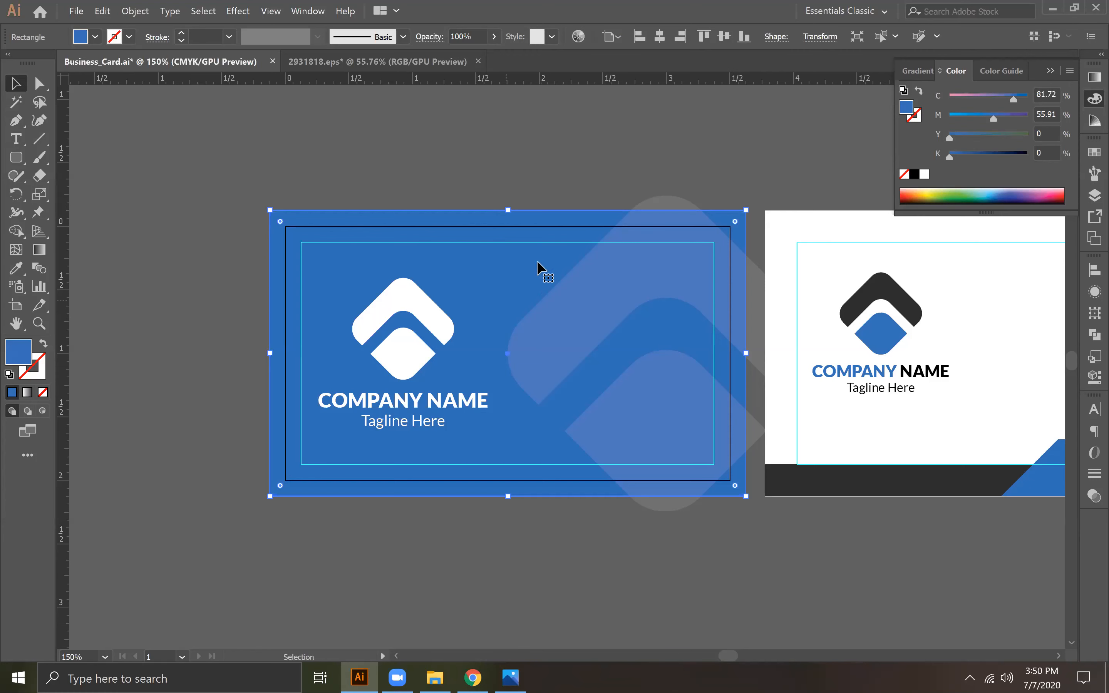
pyautogui.moveTo(503, 261); pyautogui.dragTo(458, 465)
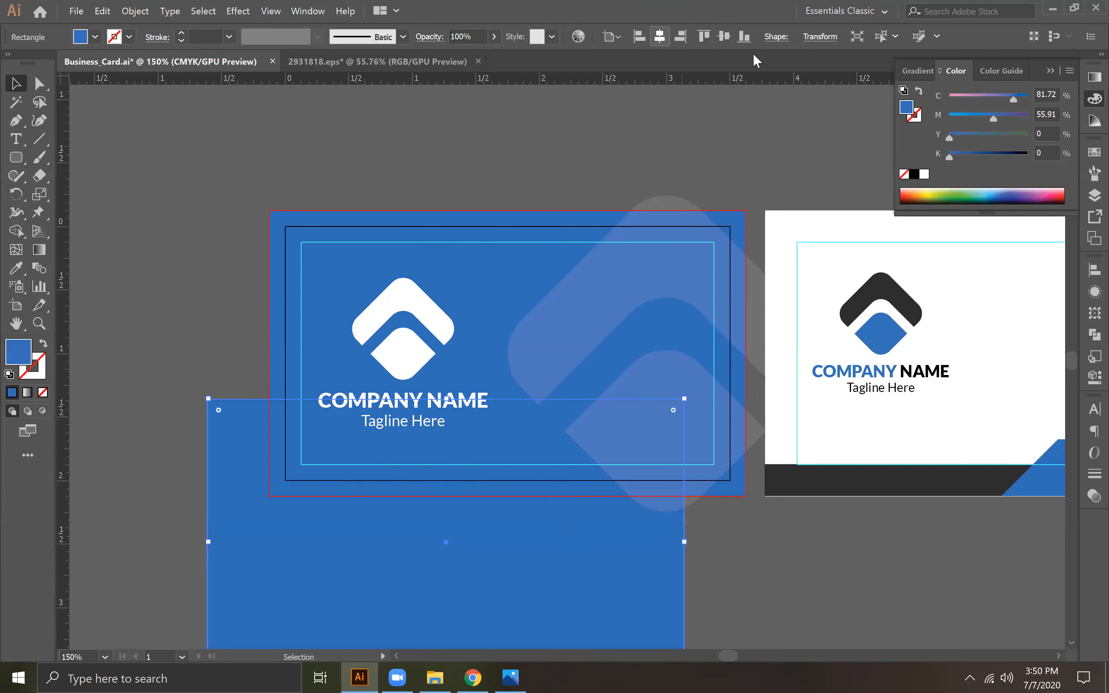
pyautogui.click(1095, 270)
pyautogui.click(1059, 396)
pyautogui.click(1021, 447)
pyautogui.click(942, 304)
pyautogui.click(1037, 304)
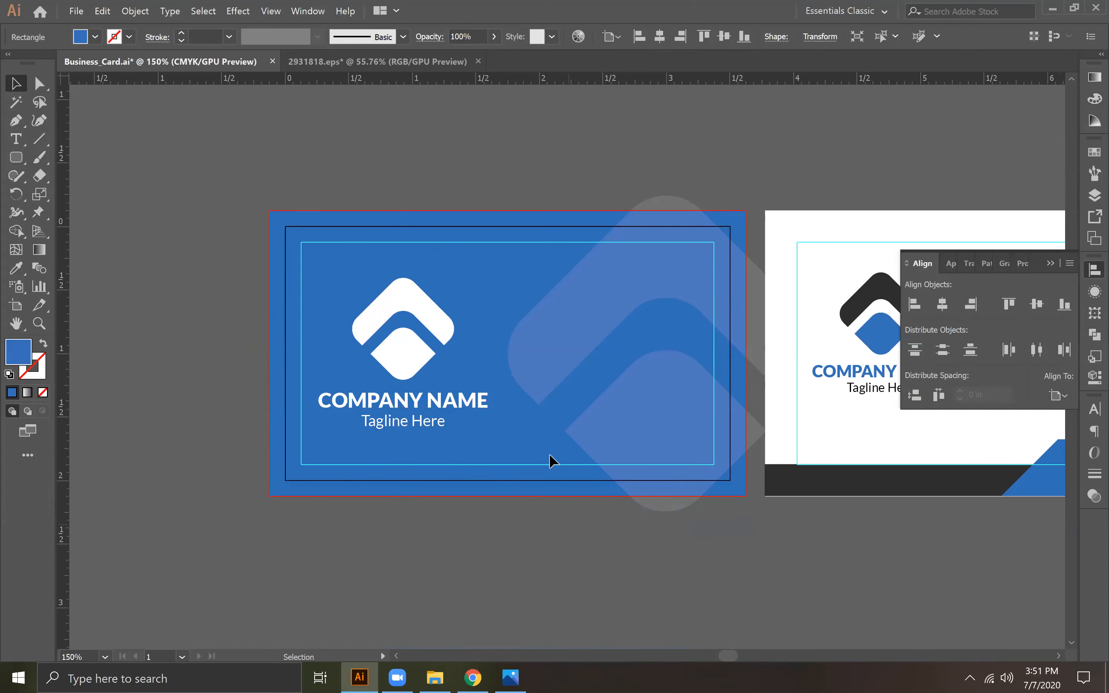
# Step: Try moving the background rectangle upward, then undo the trial changes made to it
pyautogui.moveTo(537, 418); pyautogui.dragTo(622, 170)
pyautogui.hotkey('ctrl', 'z')
pyautogui.hotkey('ctrl', 'z')
pyautogui.hotkey('ctrl', 'z')
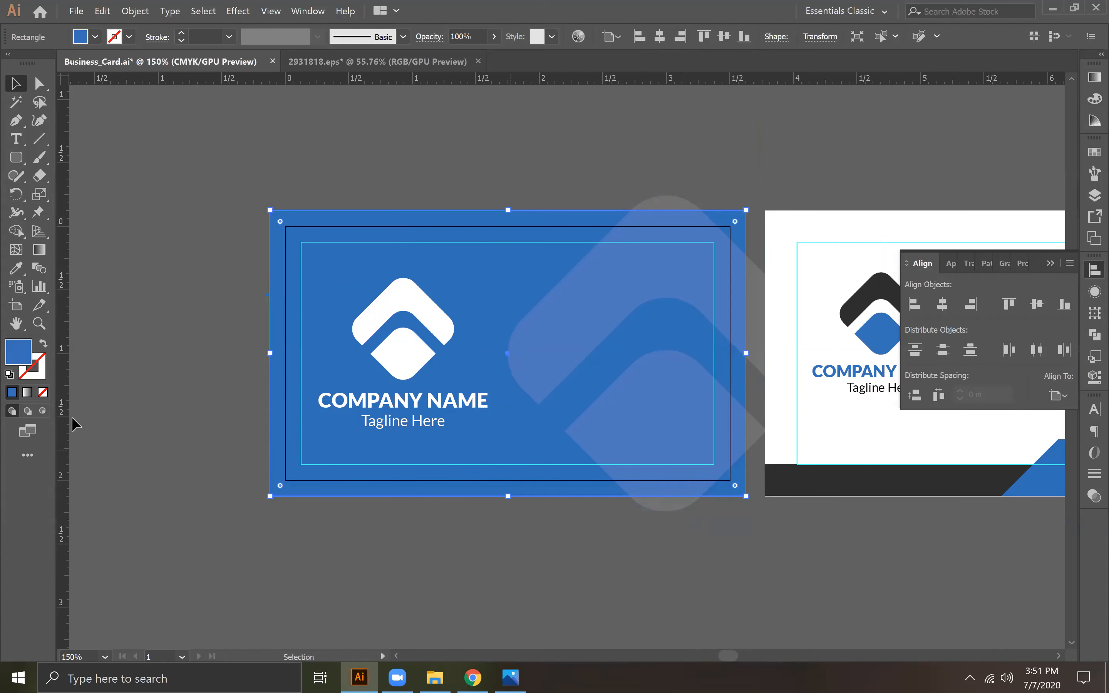
# Step: Change the fill of the card's blue background rectangle to near-black #191B1E and deselect it
pyautogui.doubleClick(13, 353)
pyautogui.moveTo(483, 367); pyautogui.dragTo(490, 393)
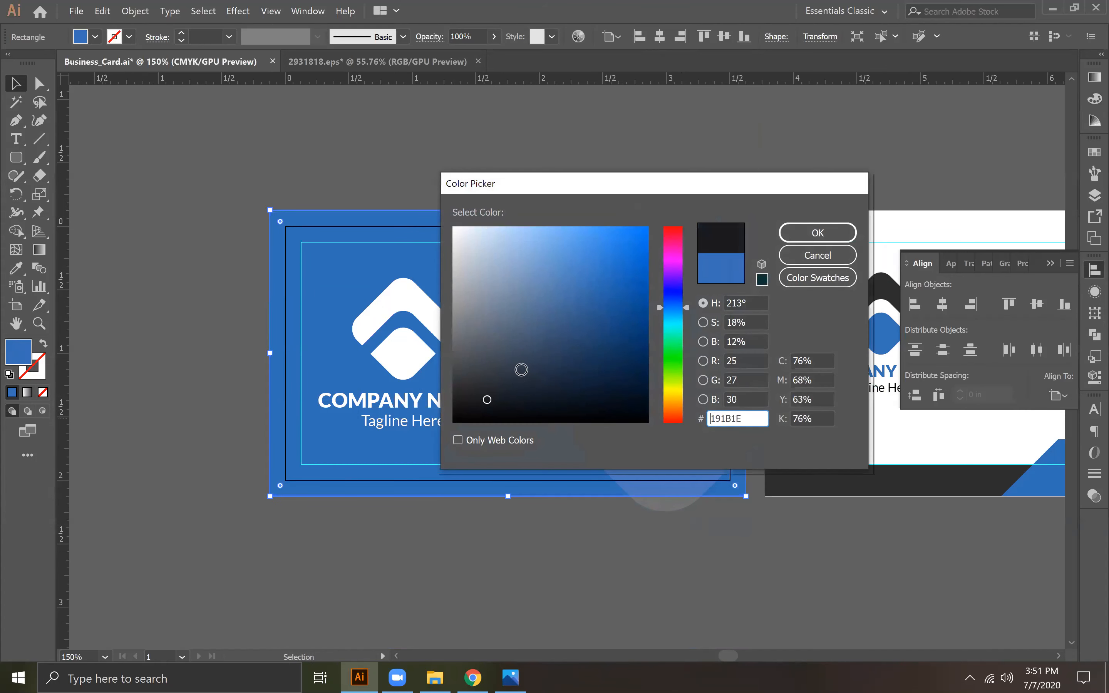
pyautogui.click(817, 233)
pyautogui.click(567, 503)
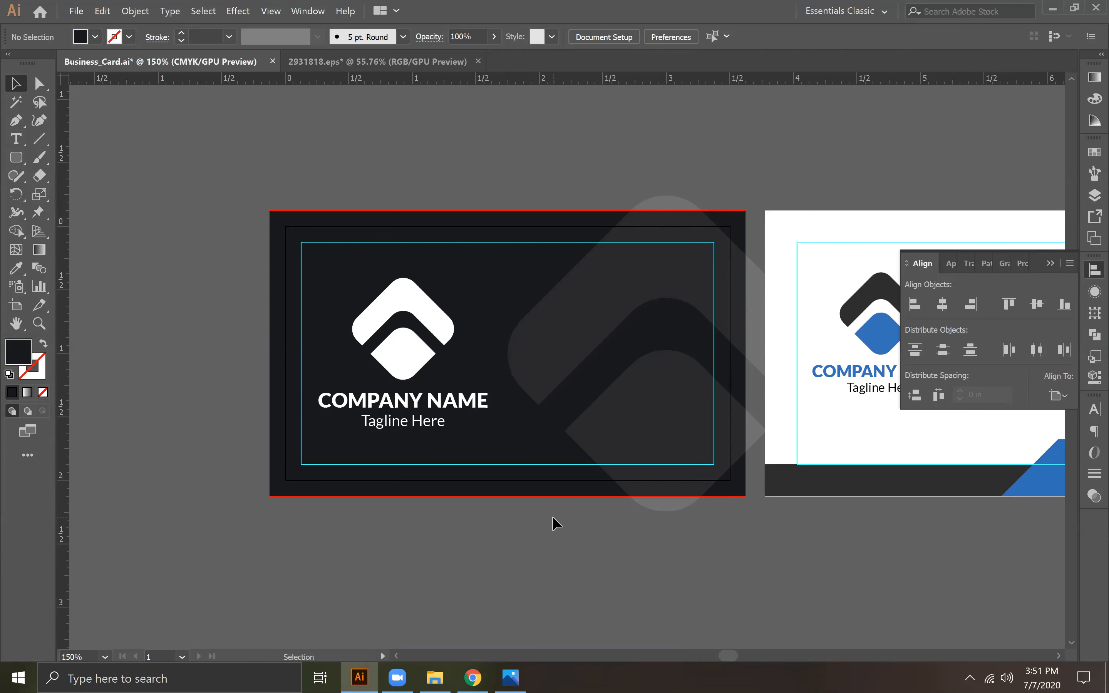
# Step: Select the near-black background rectangle of the card and open its context commands
pyautogui.click(431, 270)
pyautogui.rightClick(503, 246)
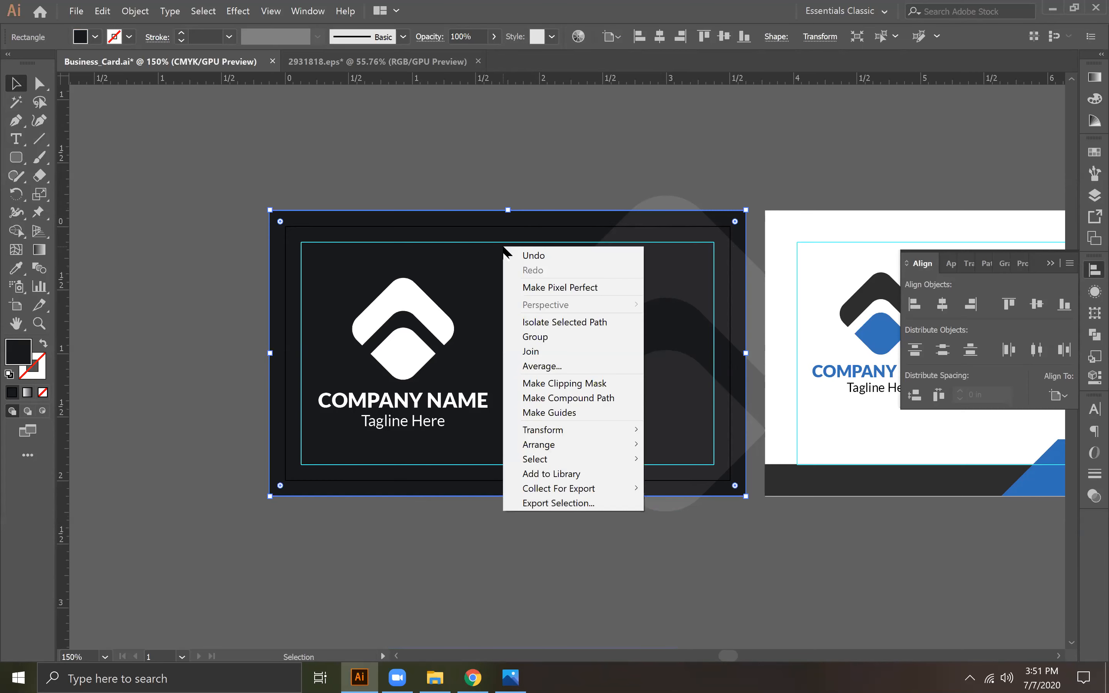